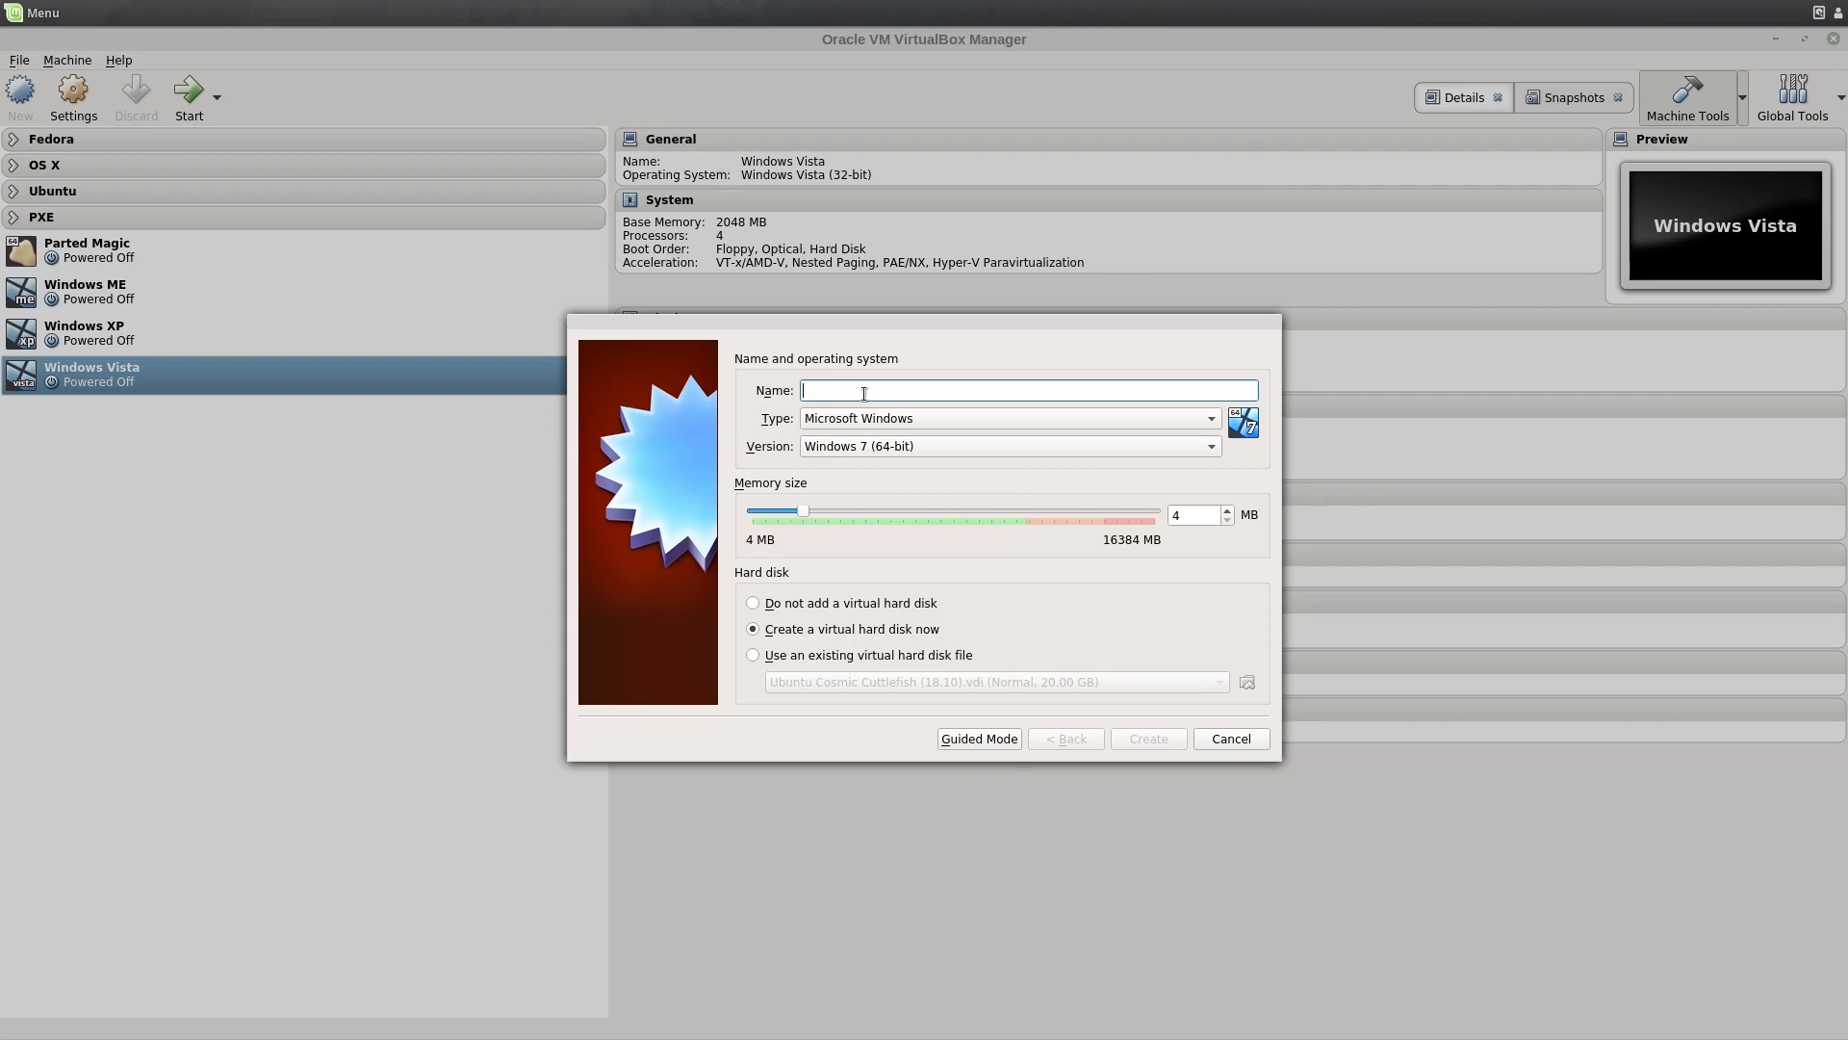
# Step: Name the new machine LxQt, keeping Linux / Ubuntu (64-bit) as its type
pyautogui.write('Lubuntu')
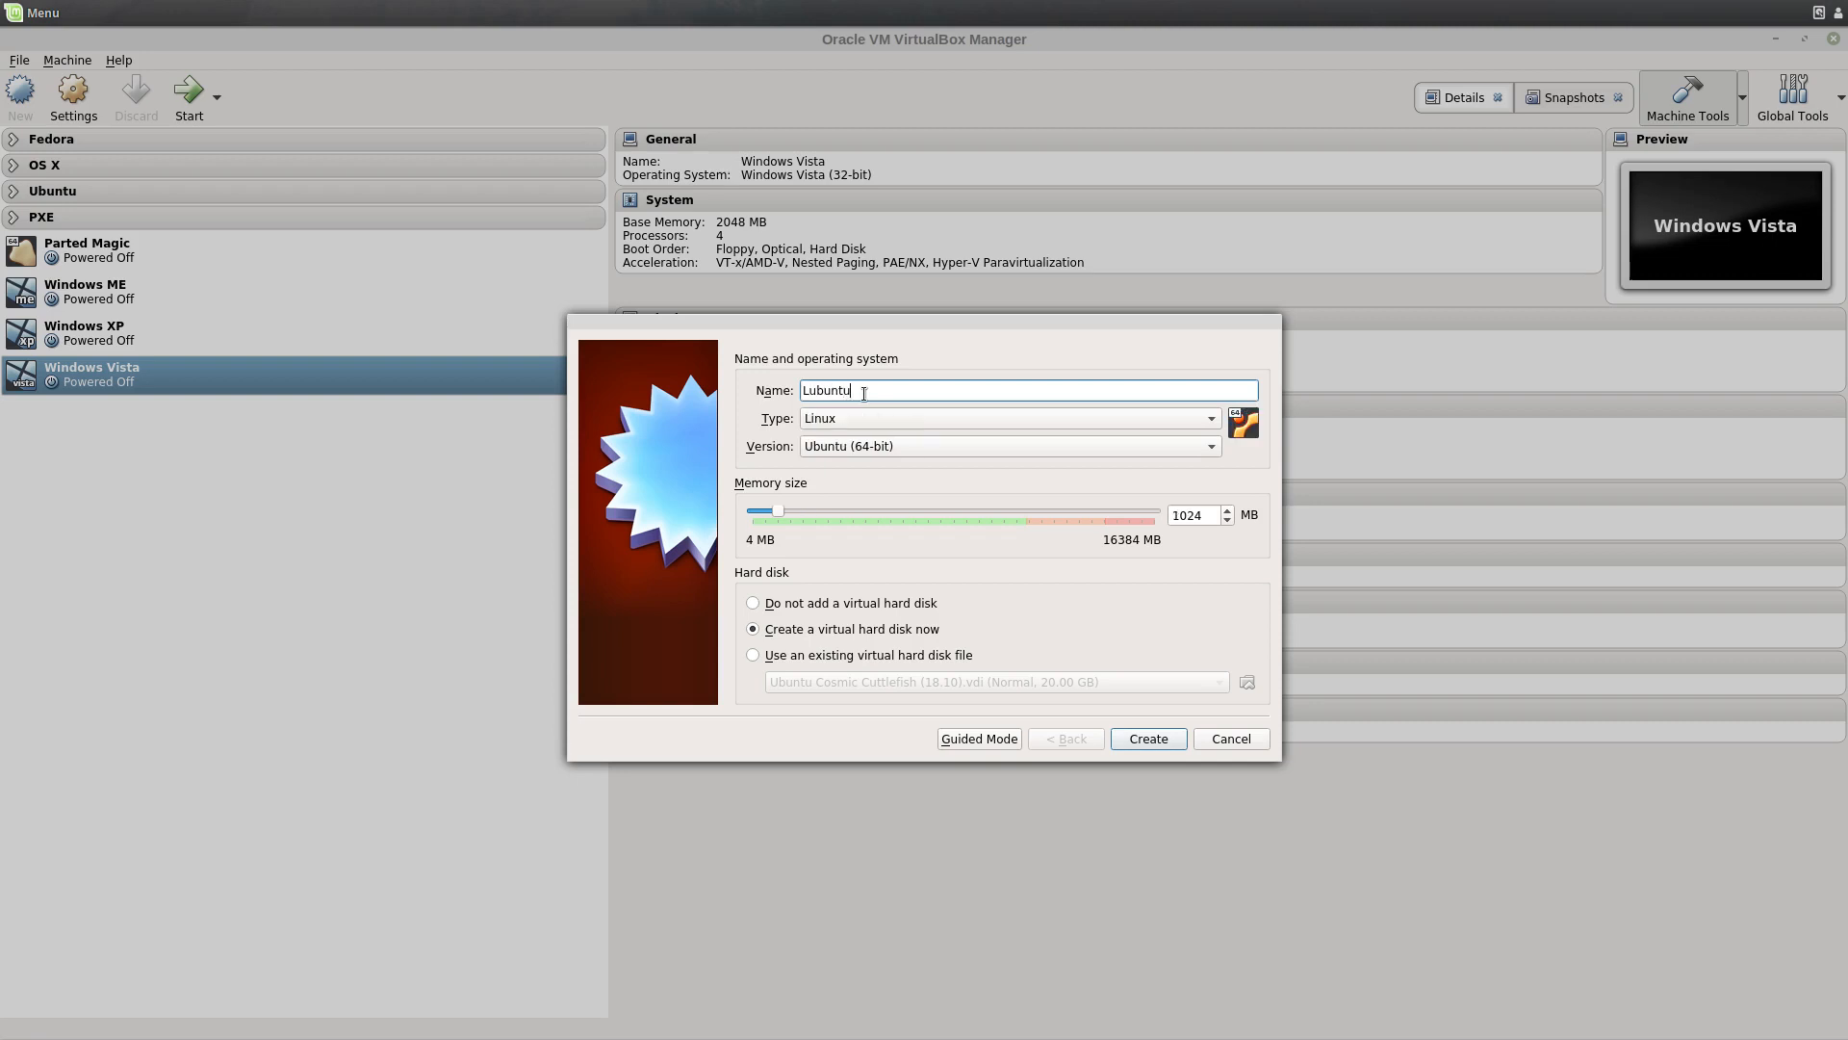
pyautogui.press('BackSpace')
pyautogui.press('BackSpace')
pyautogui.press('BackSpace')
pyautogui.press('BackSpace')
pyautogui.press('BackSpace')
pyautogui.press('BackSpace')
pyautogui.press('BackSpace')
pyautogui.write('LxQt')
pyautogui.click(817, 446)
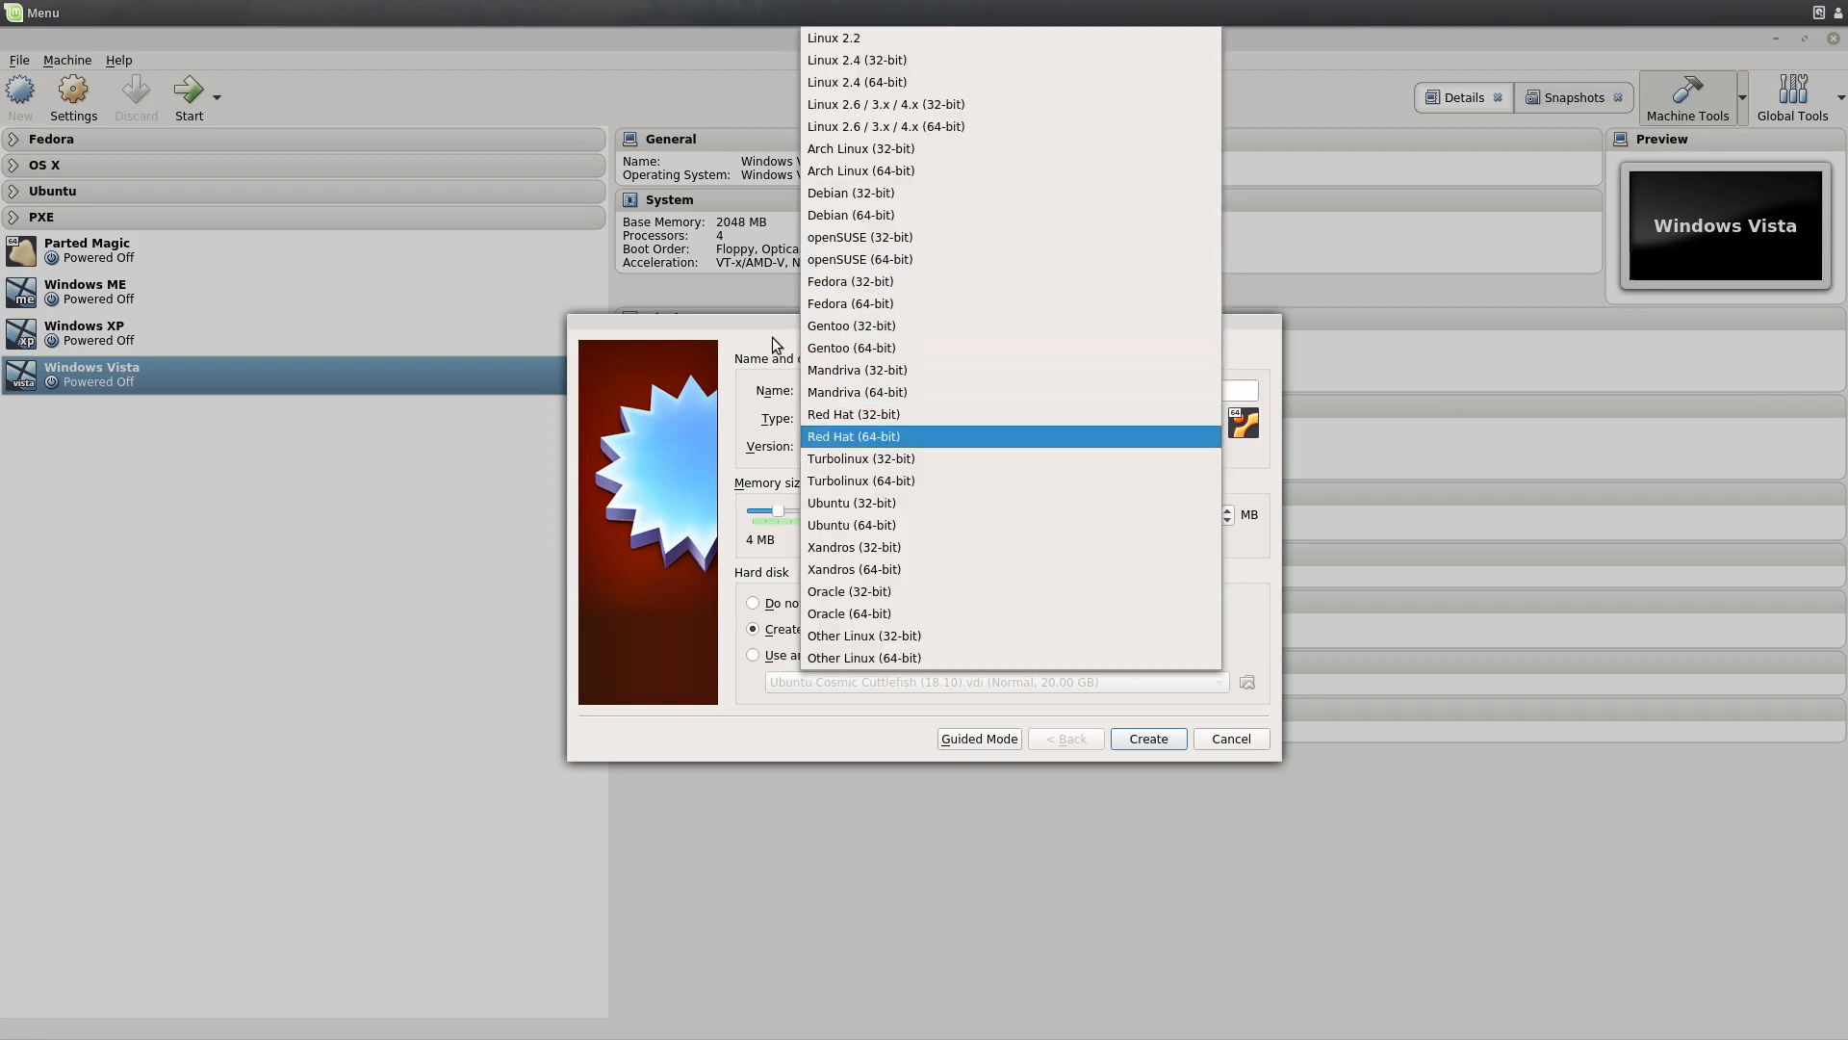
pyautogui.click(904, 525)
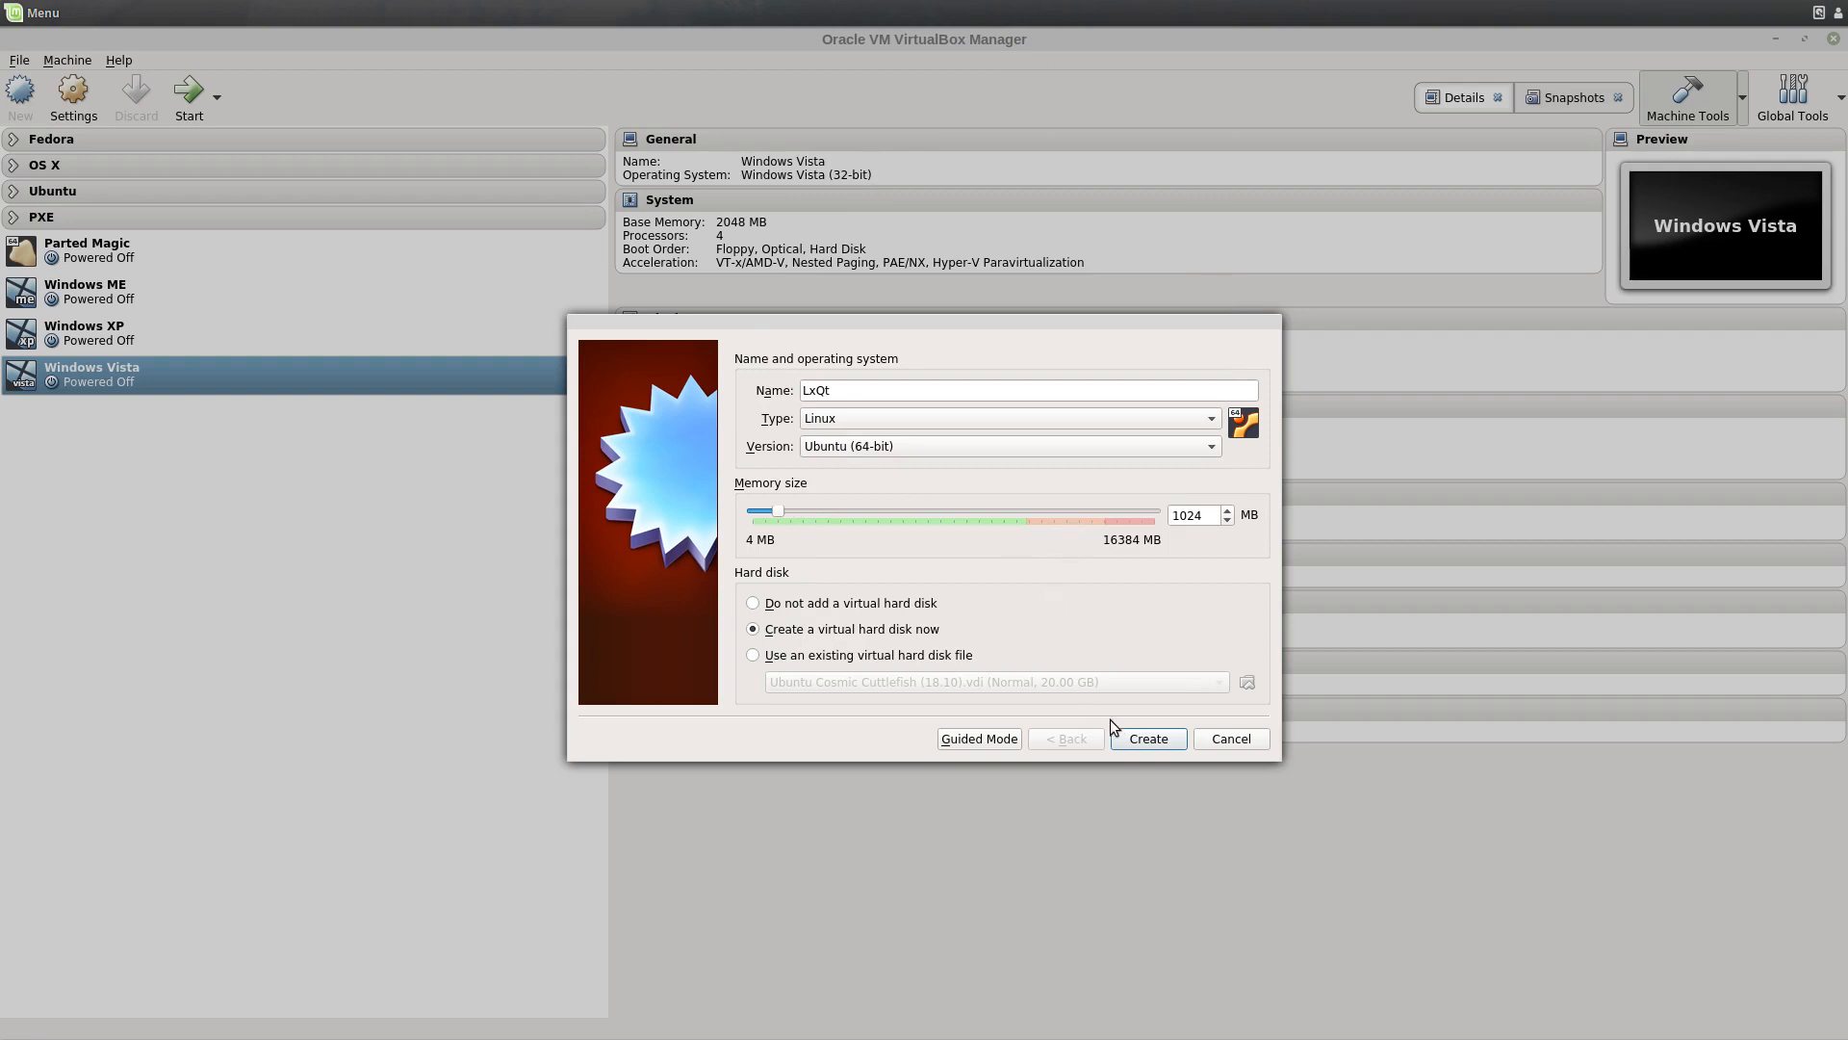
# Step: Set the virtual hard disk size to 15.00 GB and create the machine
pyautogui.click(1139, 746)
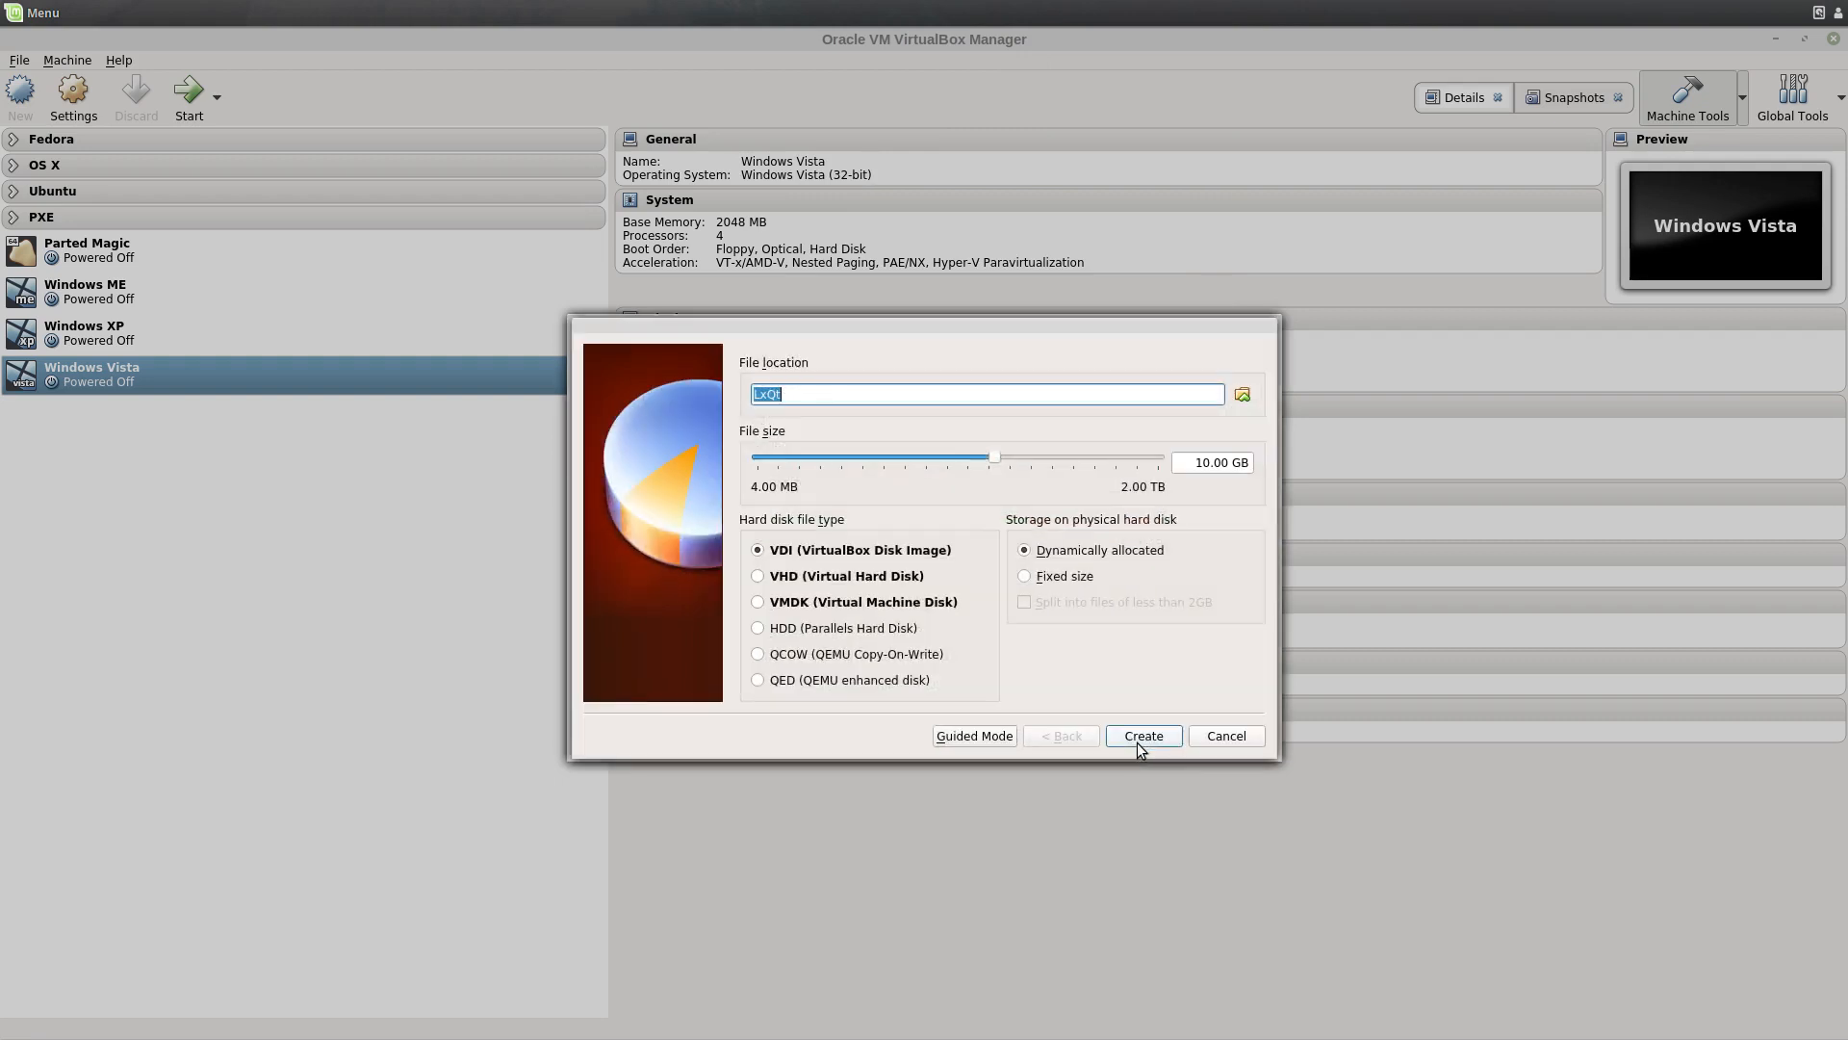
pyautogui.click(1202, 466)
pyautogui.press('BackSpace')
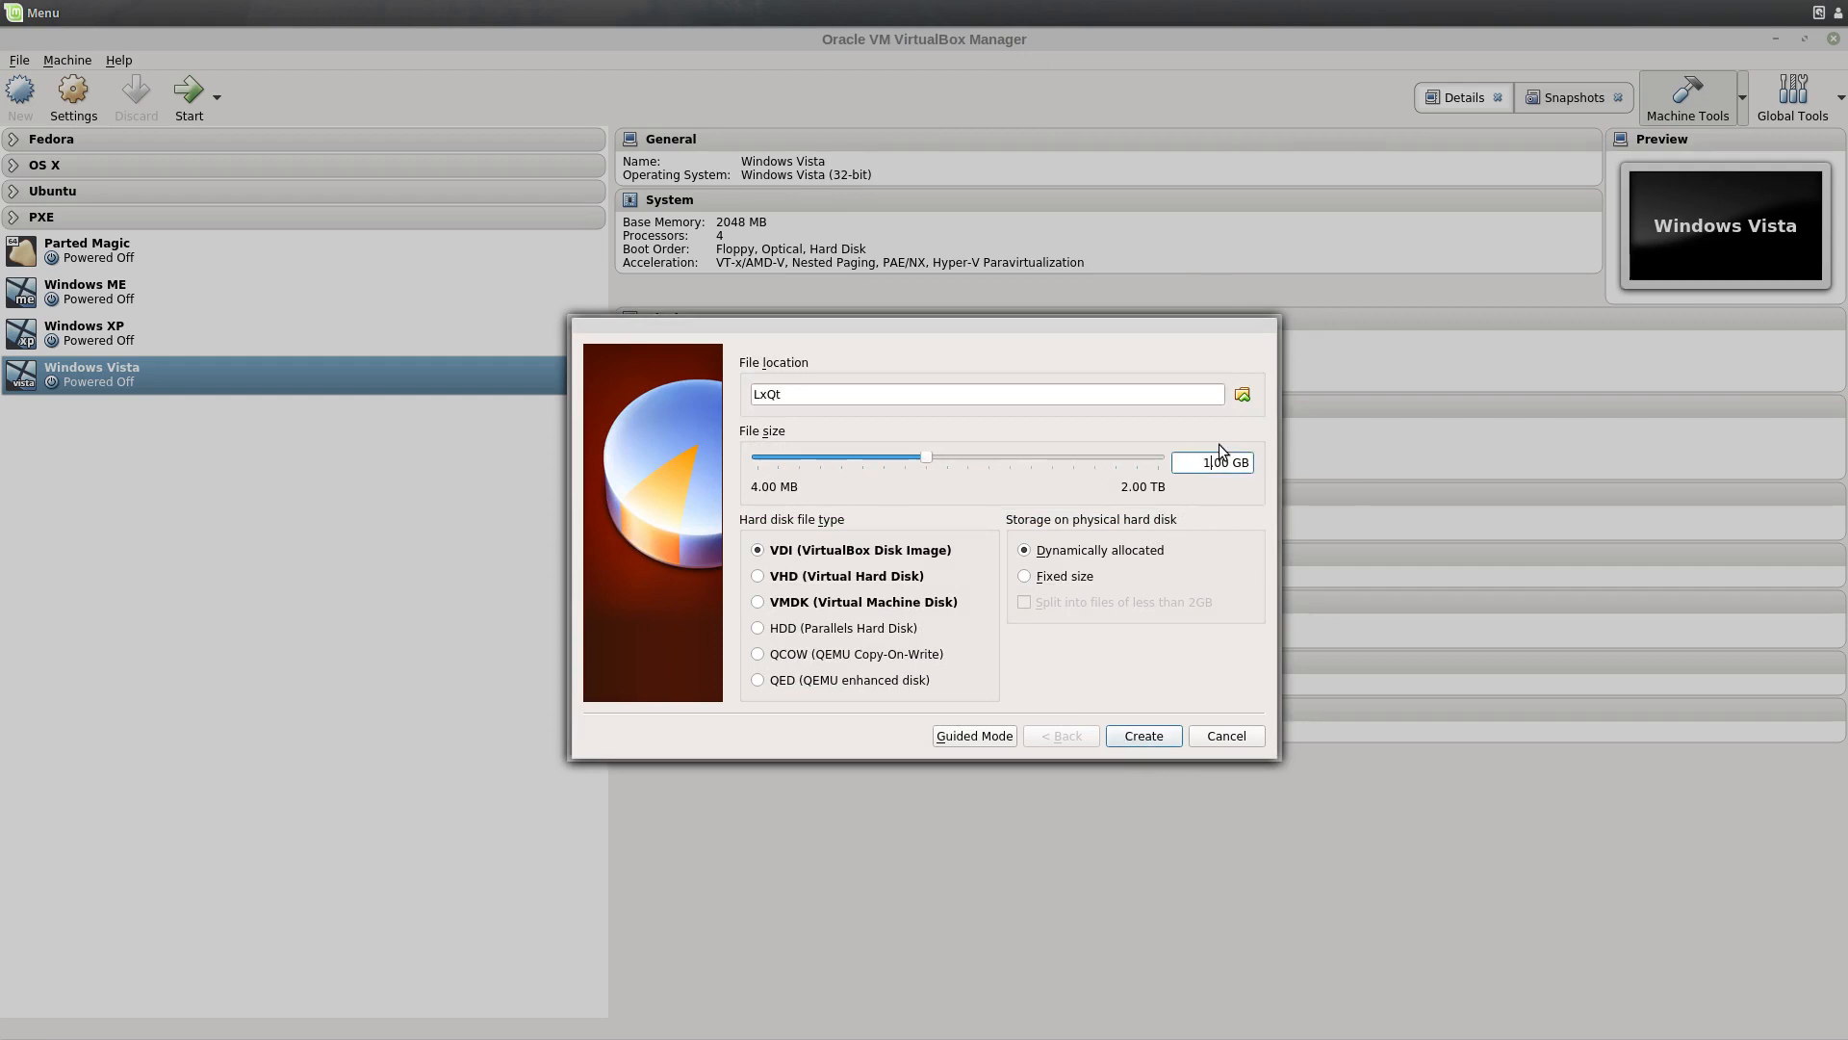
pyautogui.write('5')
pyautogui.click(1146, 740)
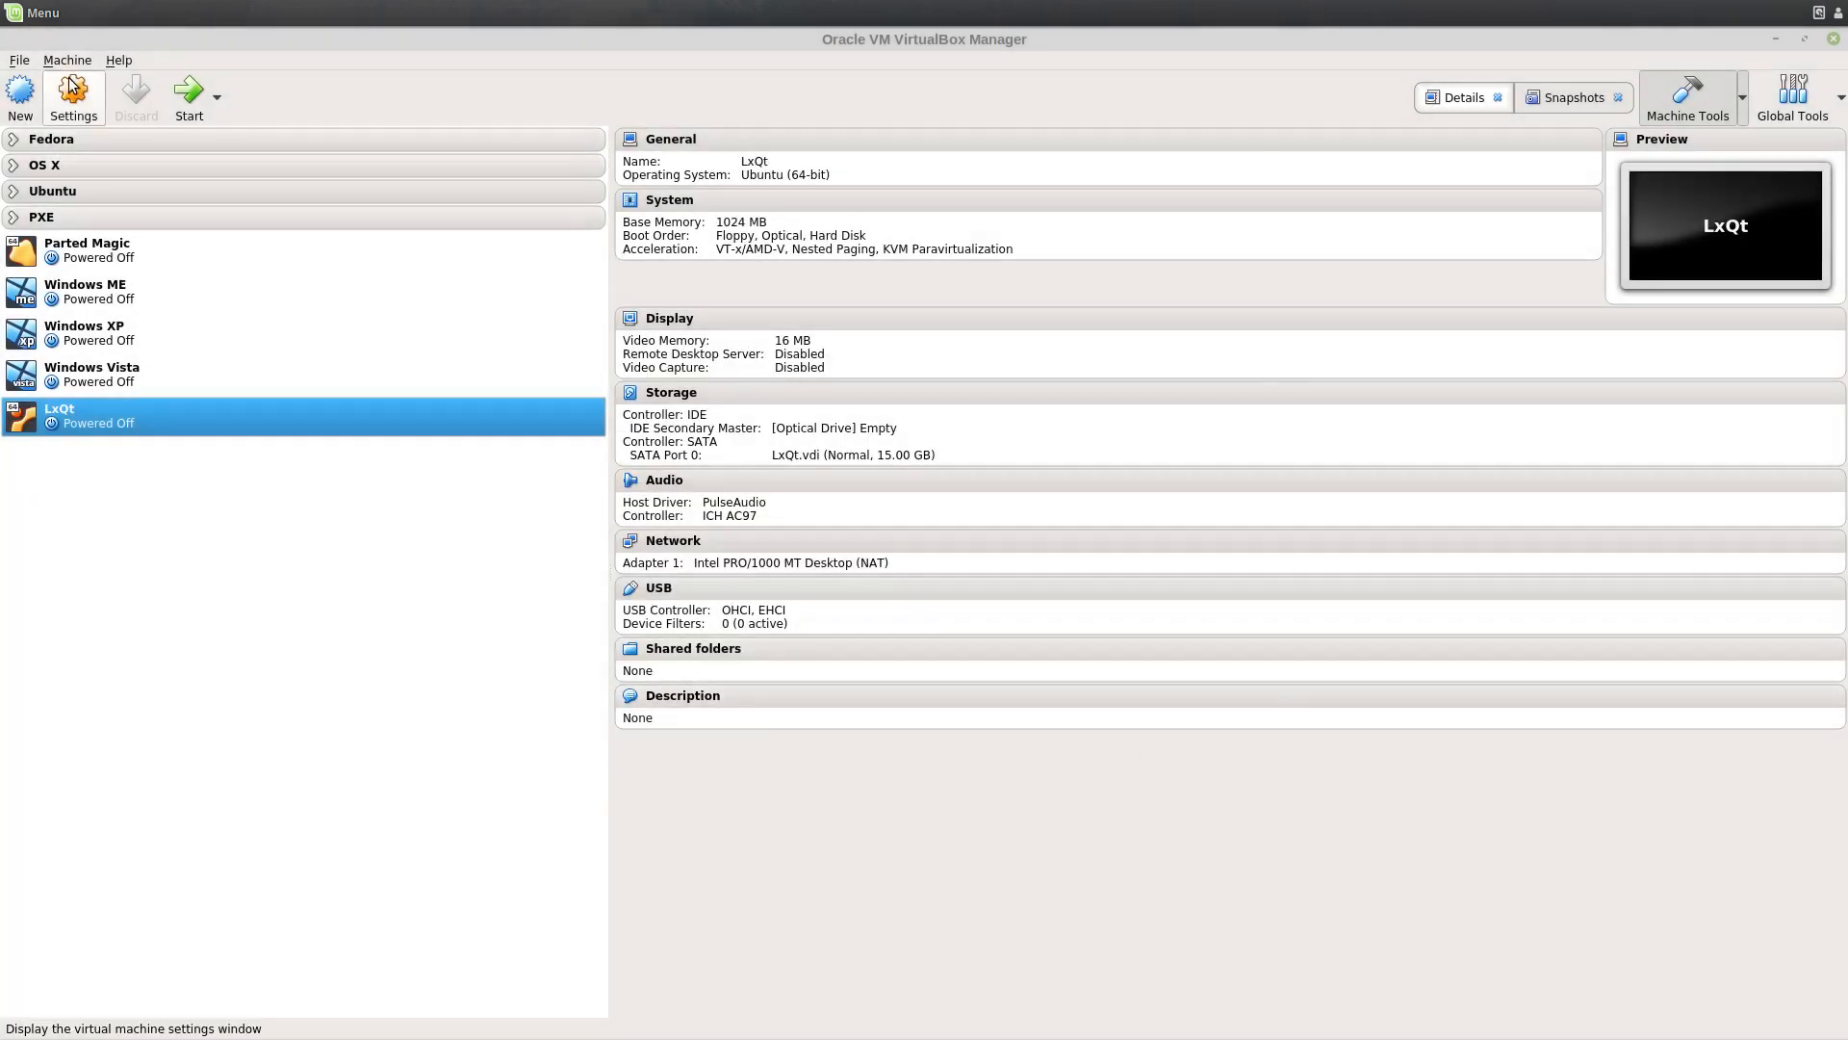
# Step: Open LxQt's settings and review the General and System pages
pyautogui.click(72, 87)
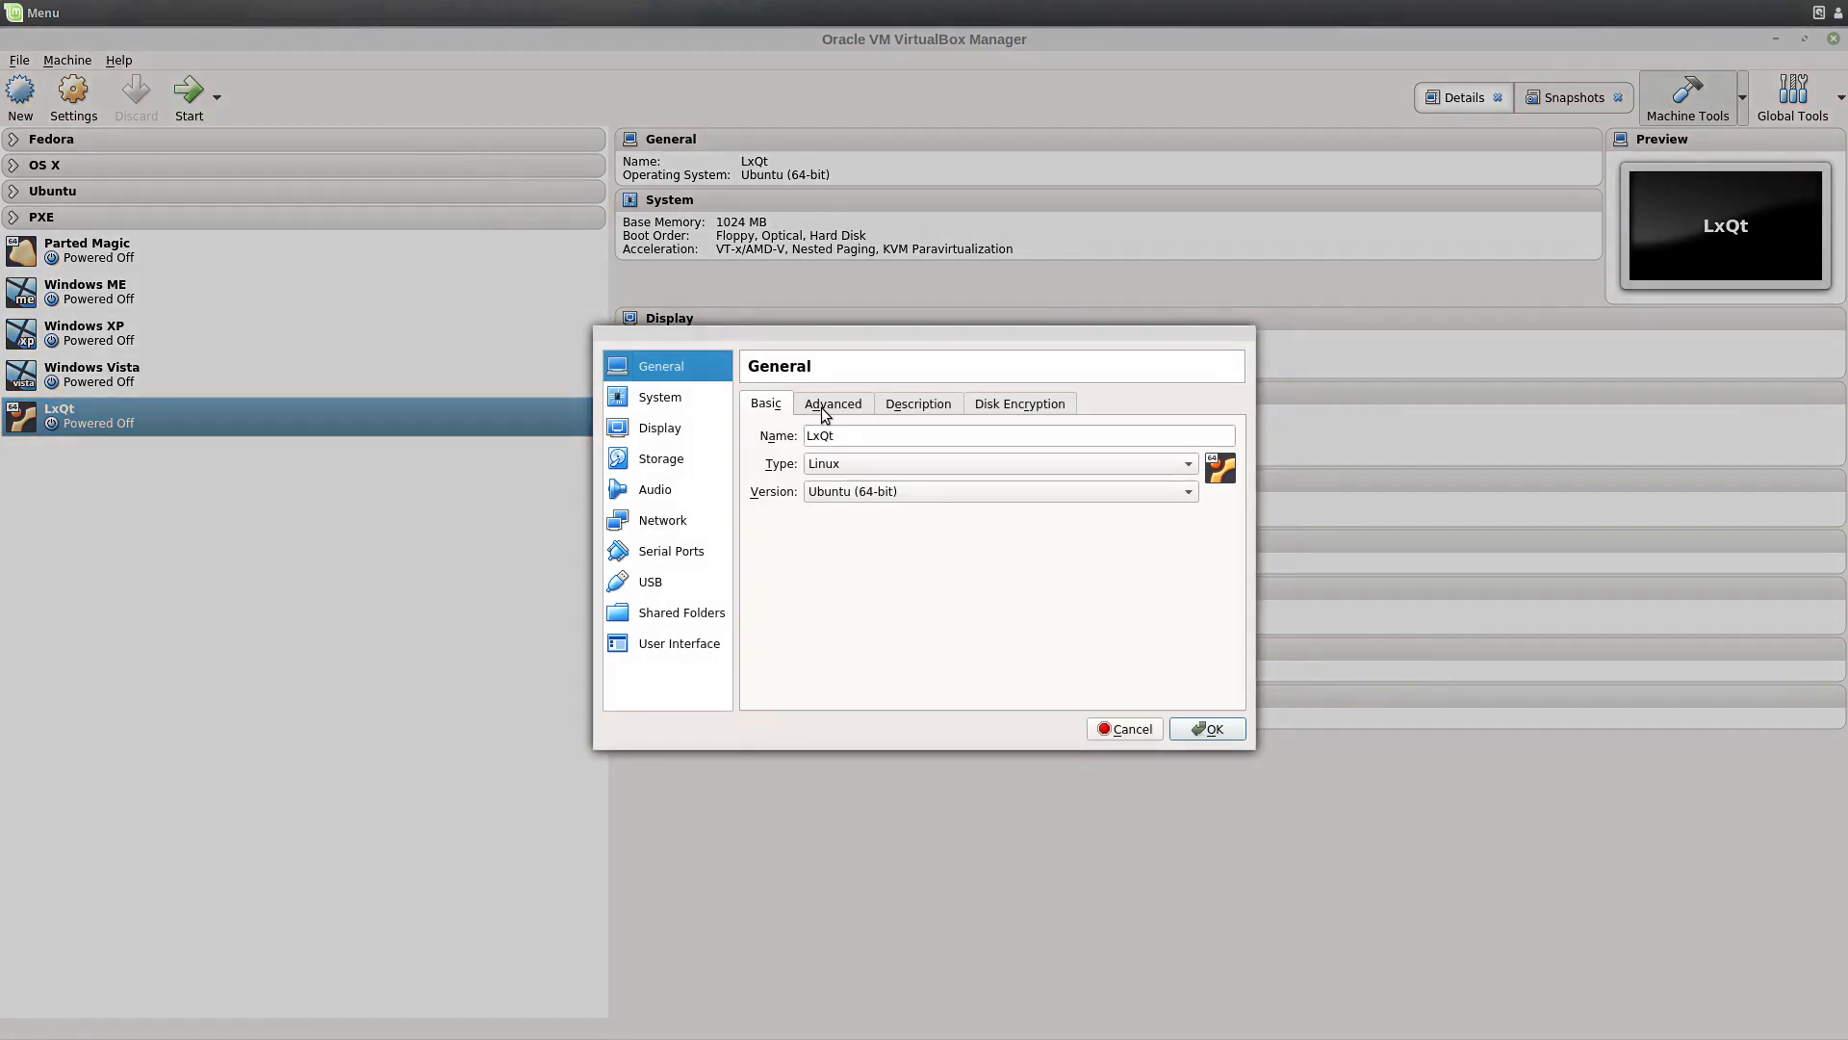
pyautogui.click(826, 408)
pyautogui.click(915, 409)
pyautogui.click(1005, 402)
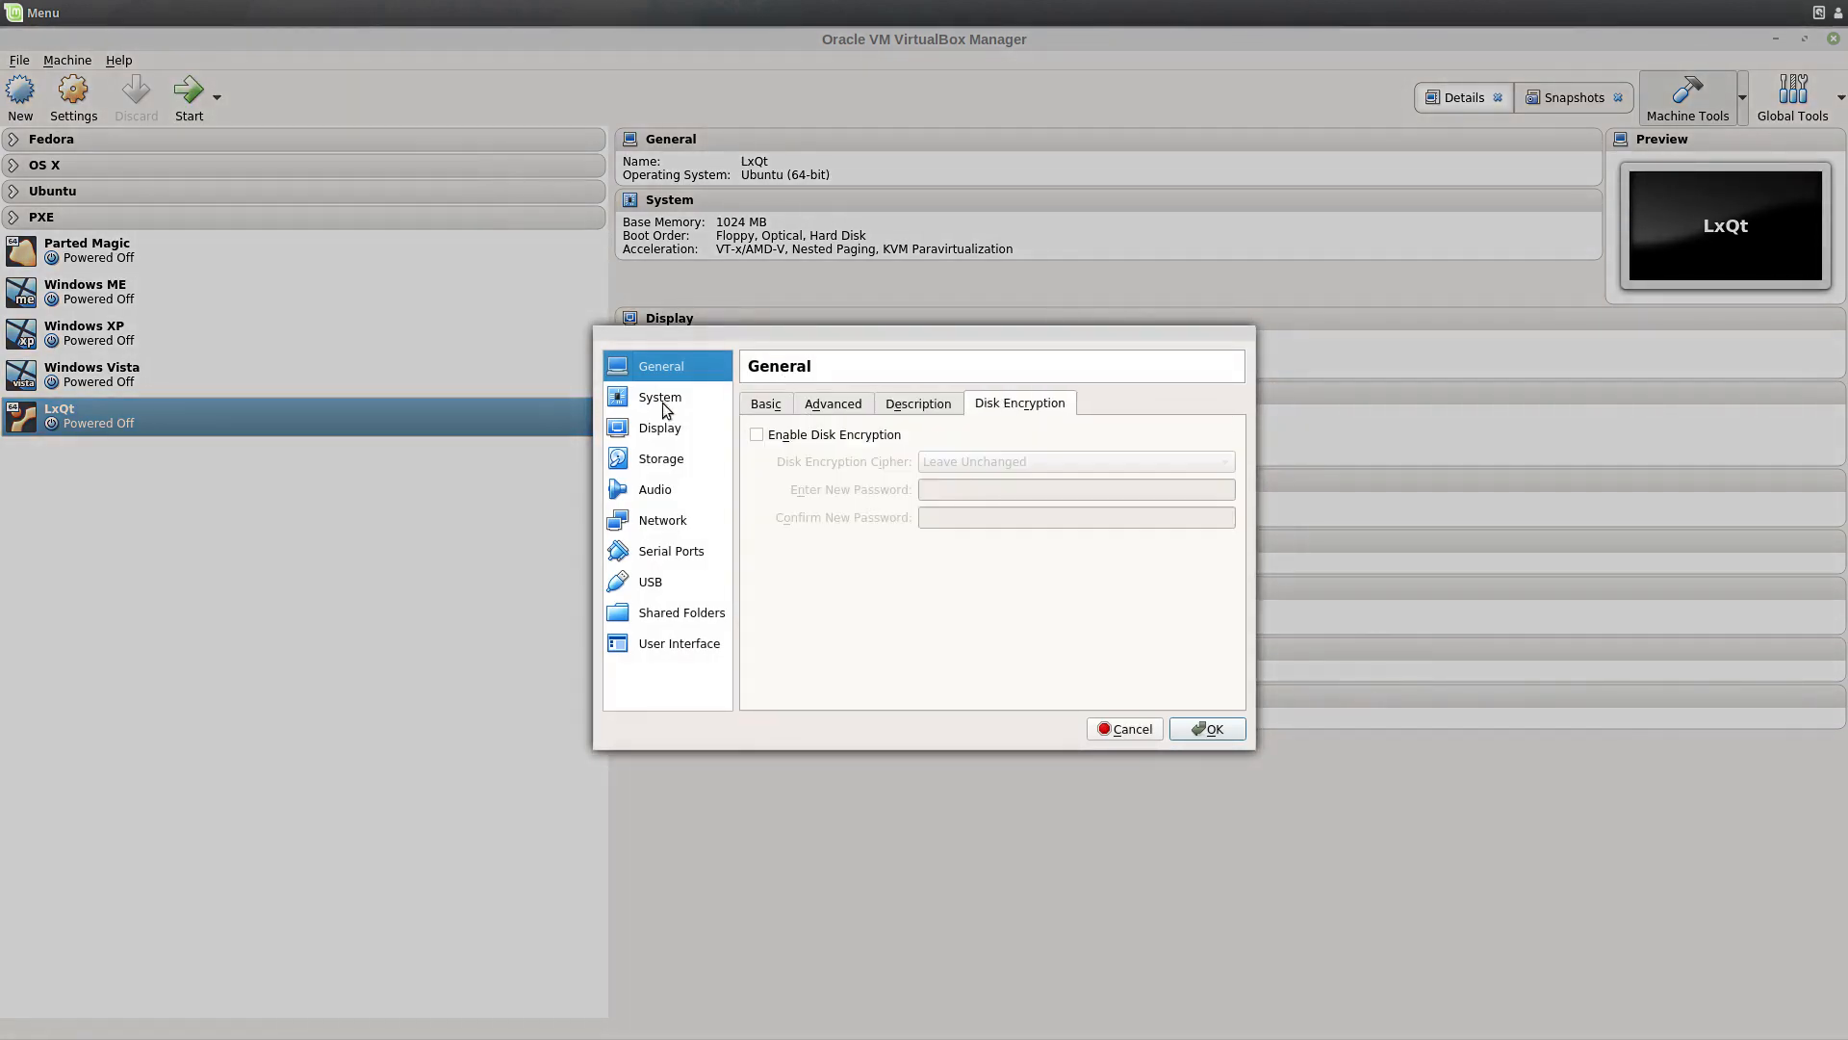
pyautogui.click(641, 401)
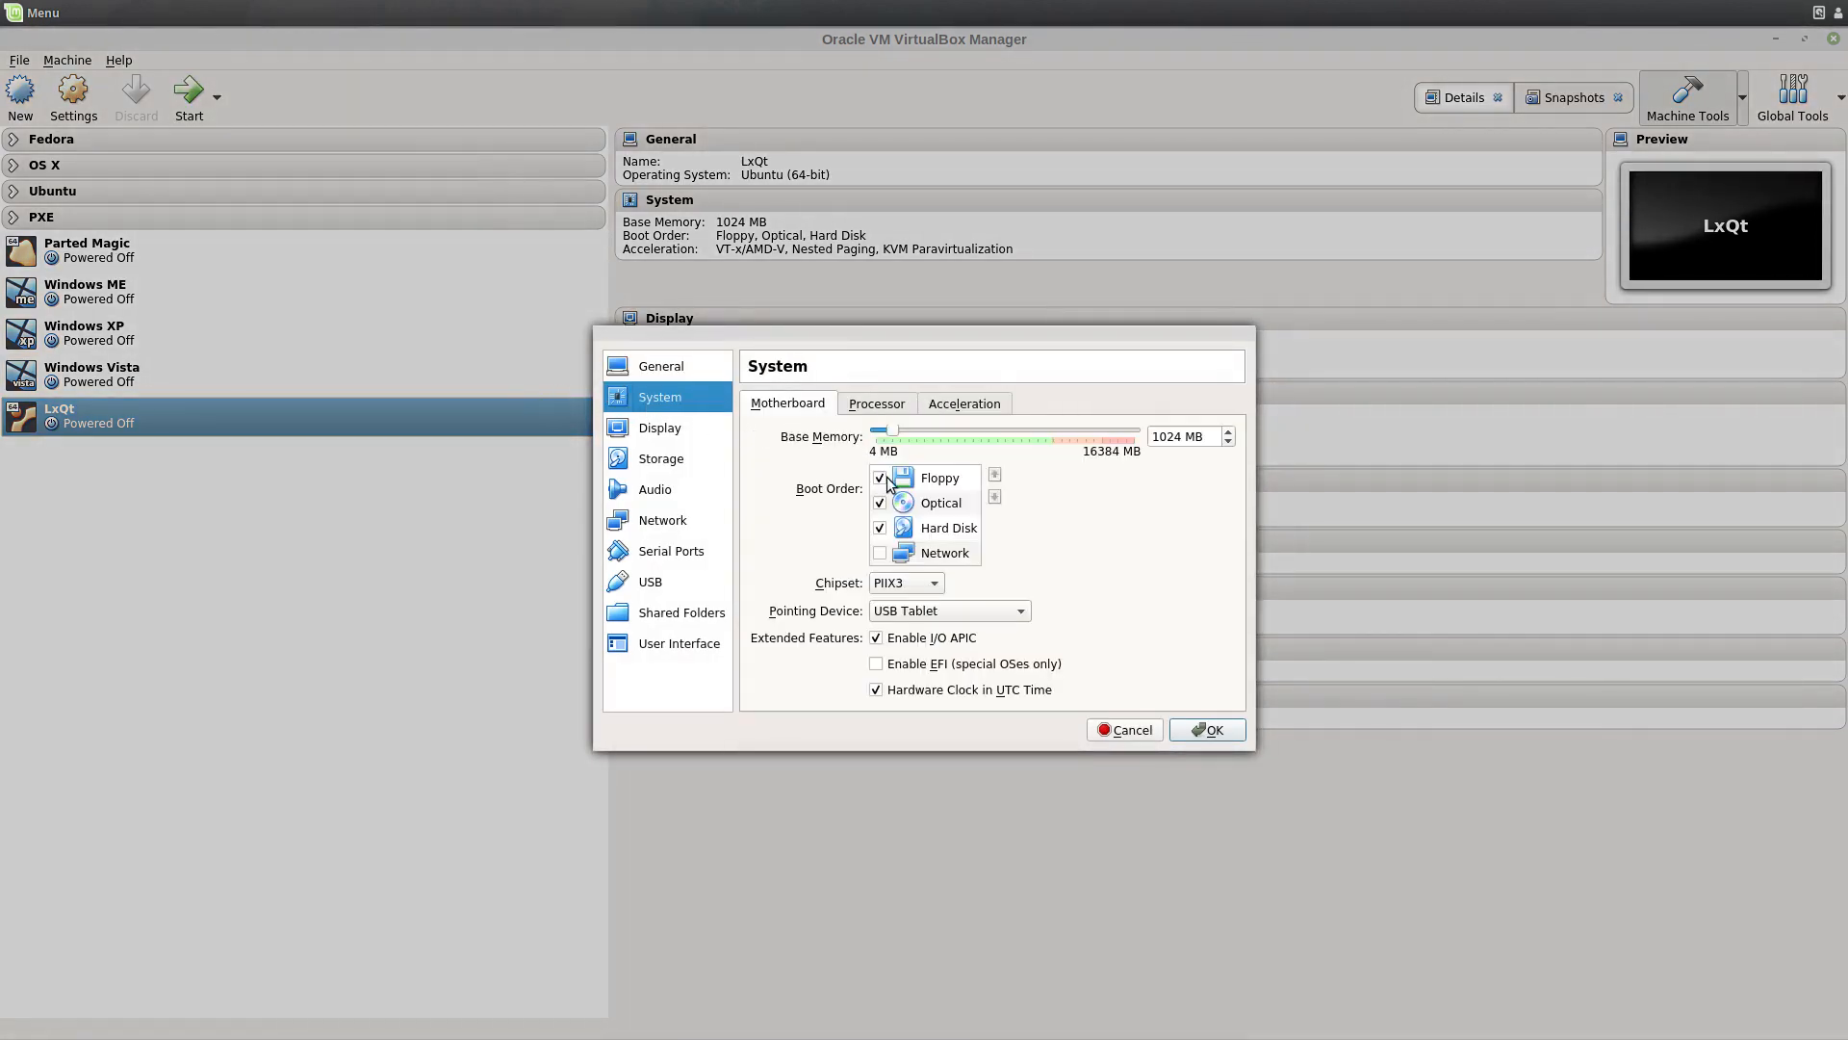
pyautogui.click(867, 404)
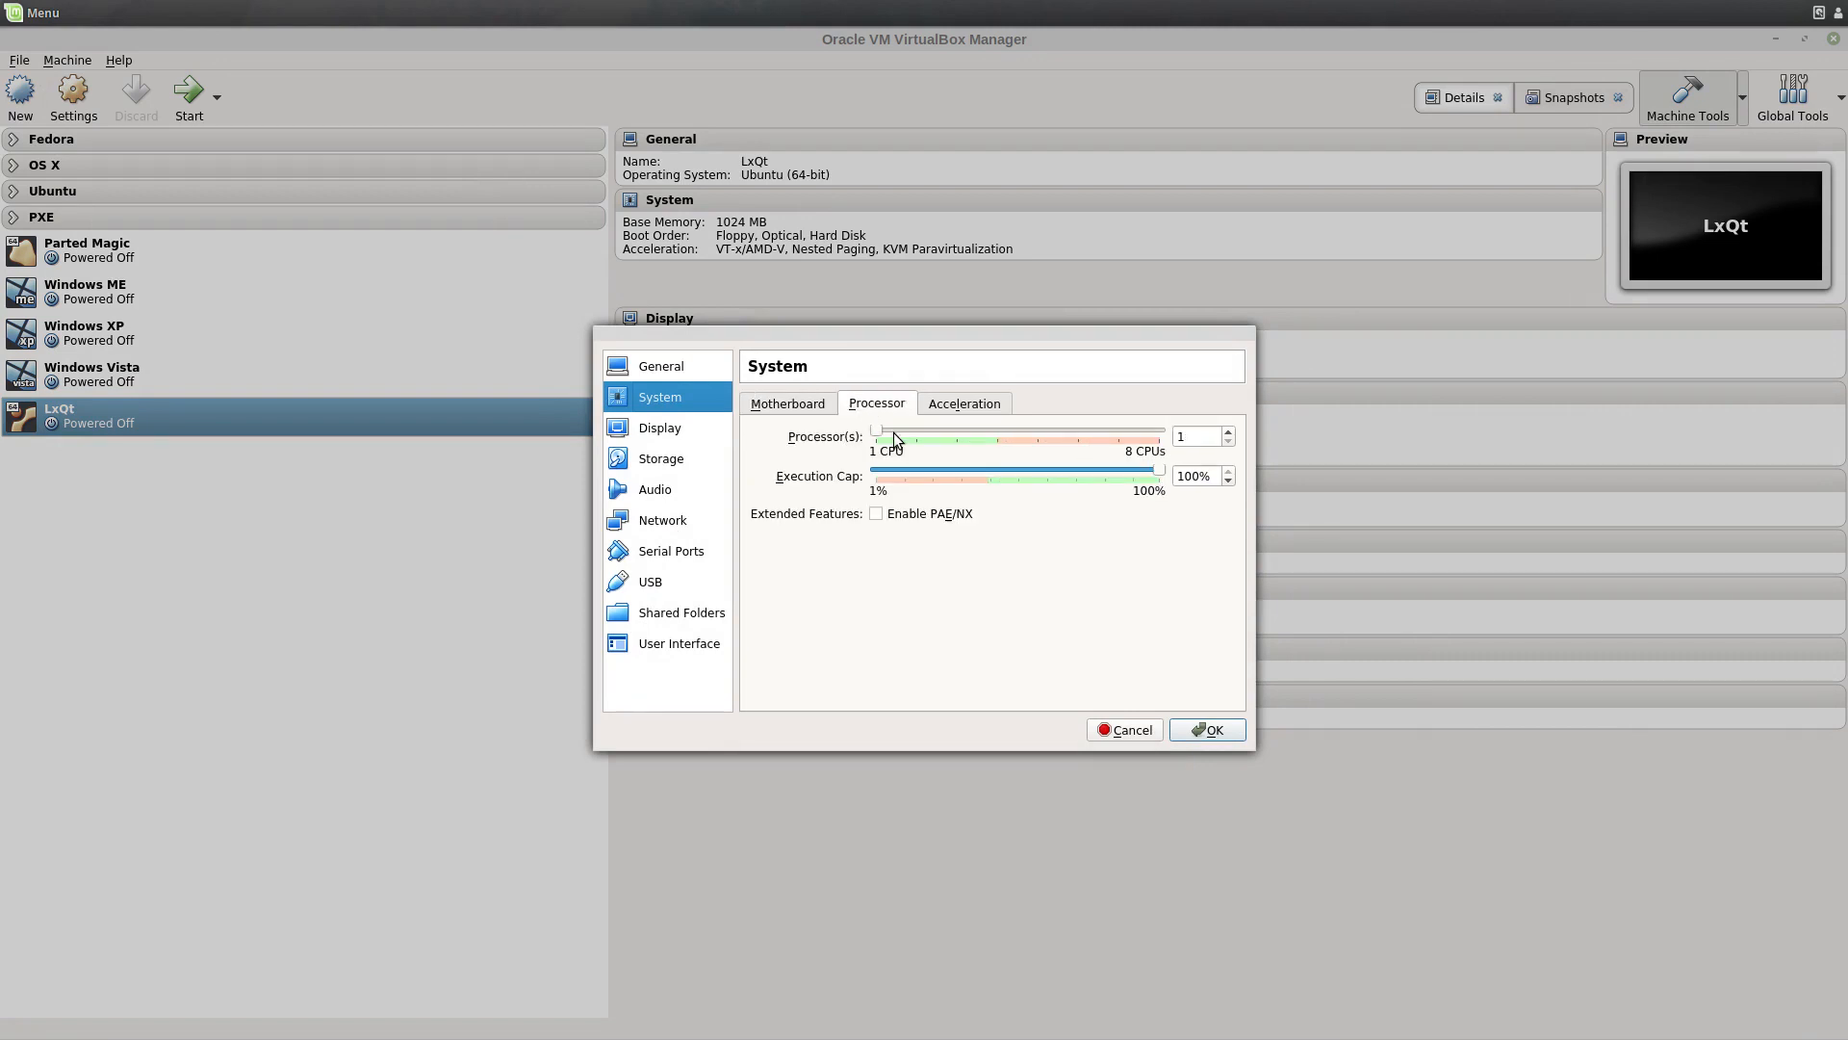
pyautogui.click(978, 403)
pyautogui.click(783, 404)
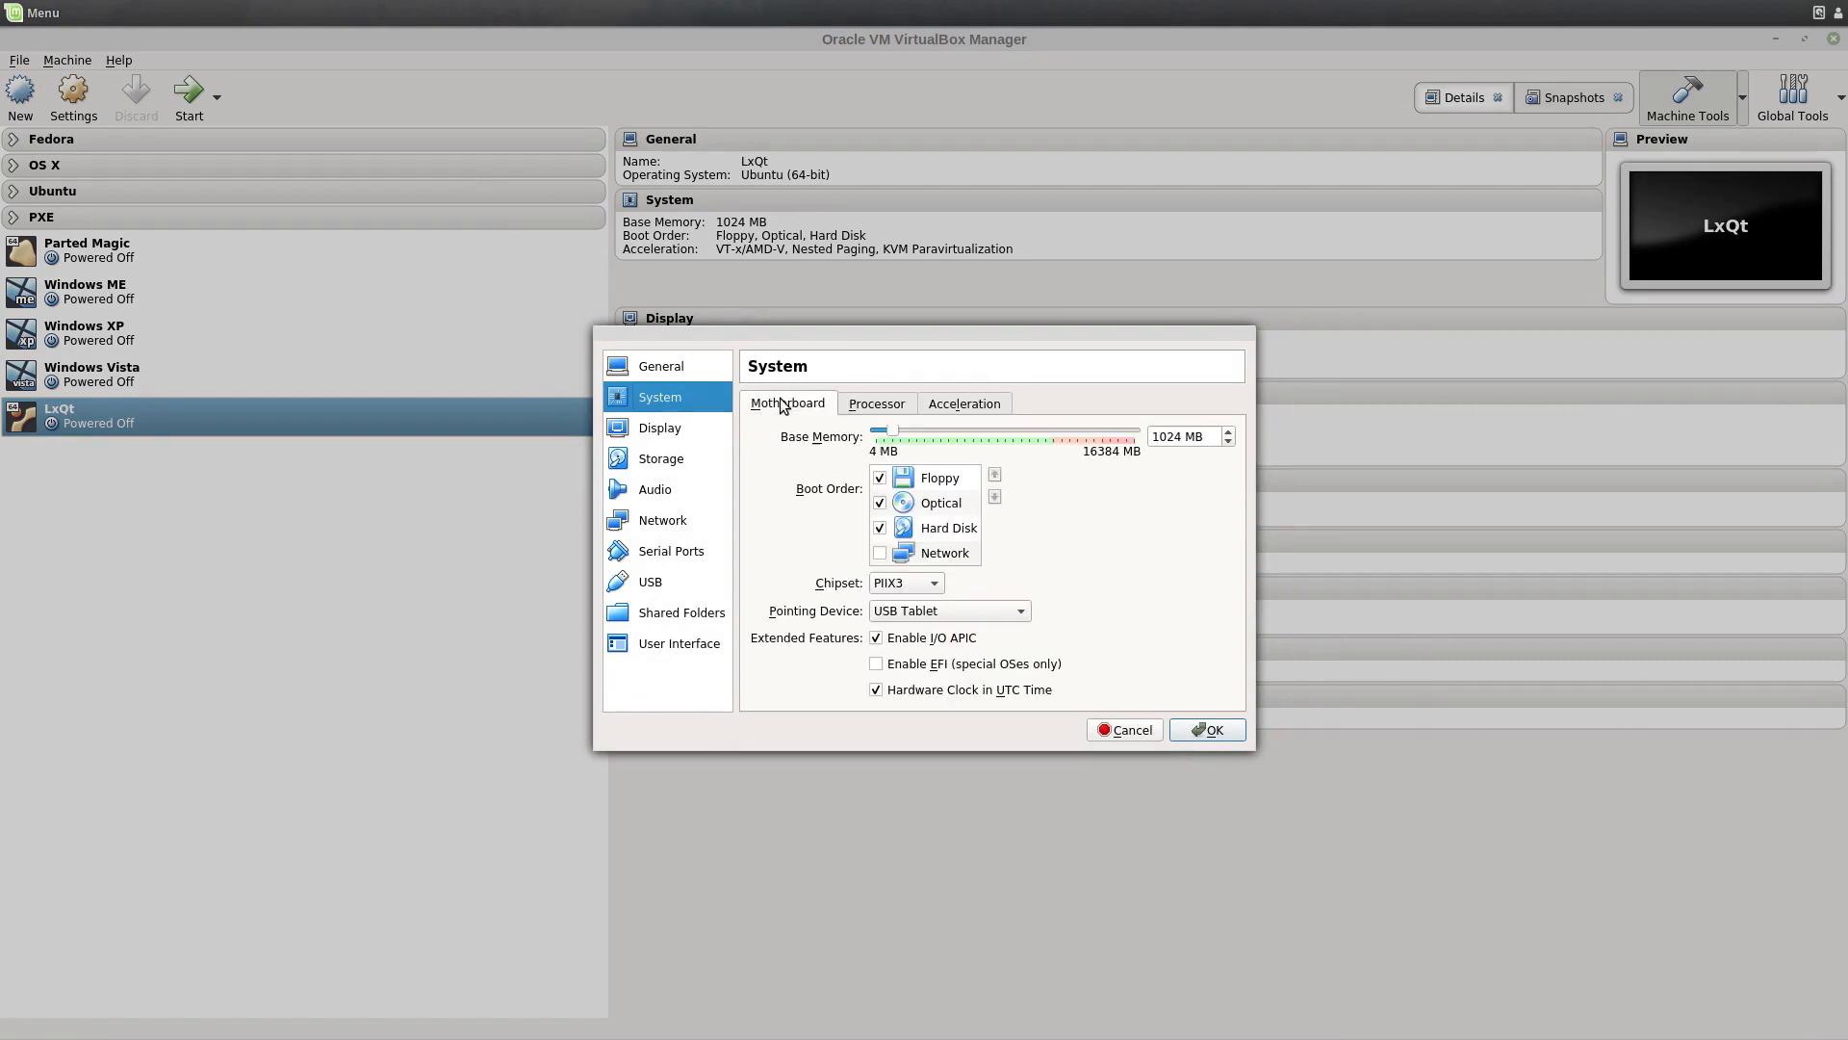
# Step: Lower the processor execution cap to 33%
pyautogui.click(645, 428)
pyautogui.click(663, 399)
pyautogui.click(891, 408)
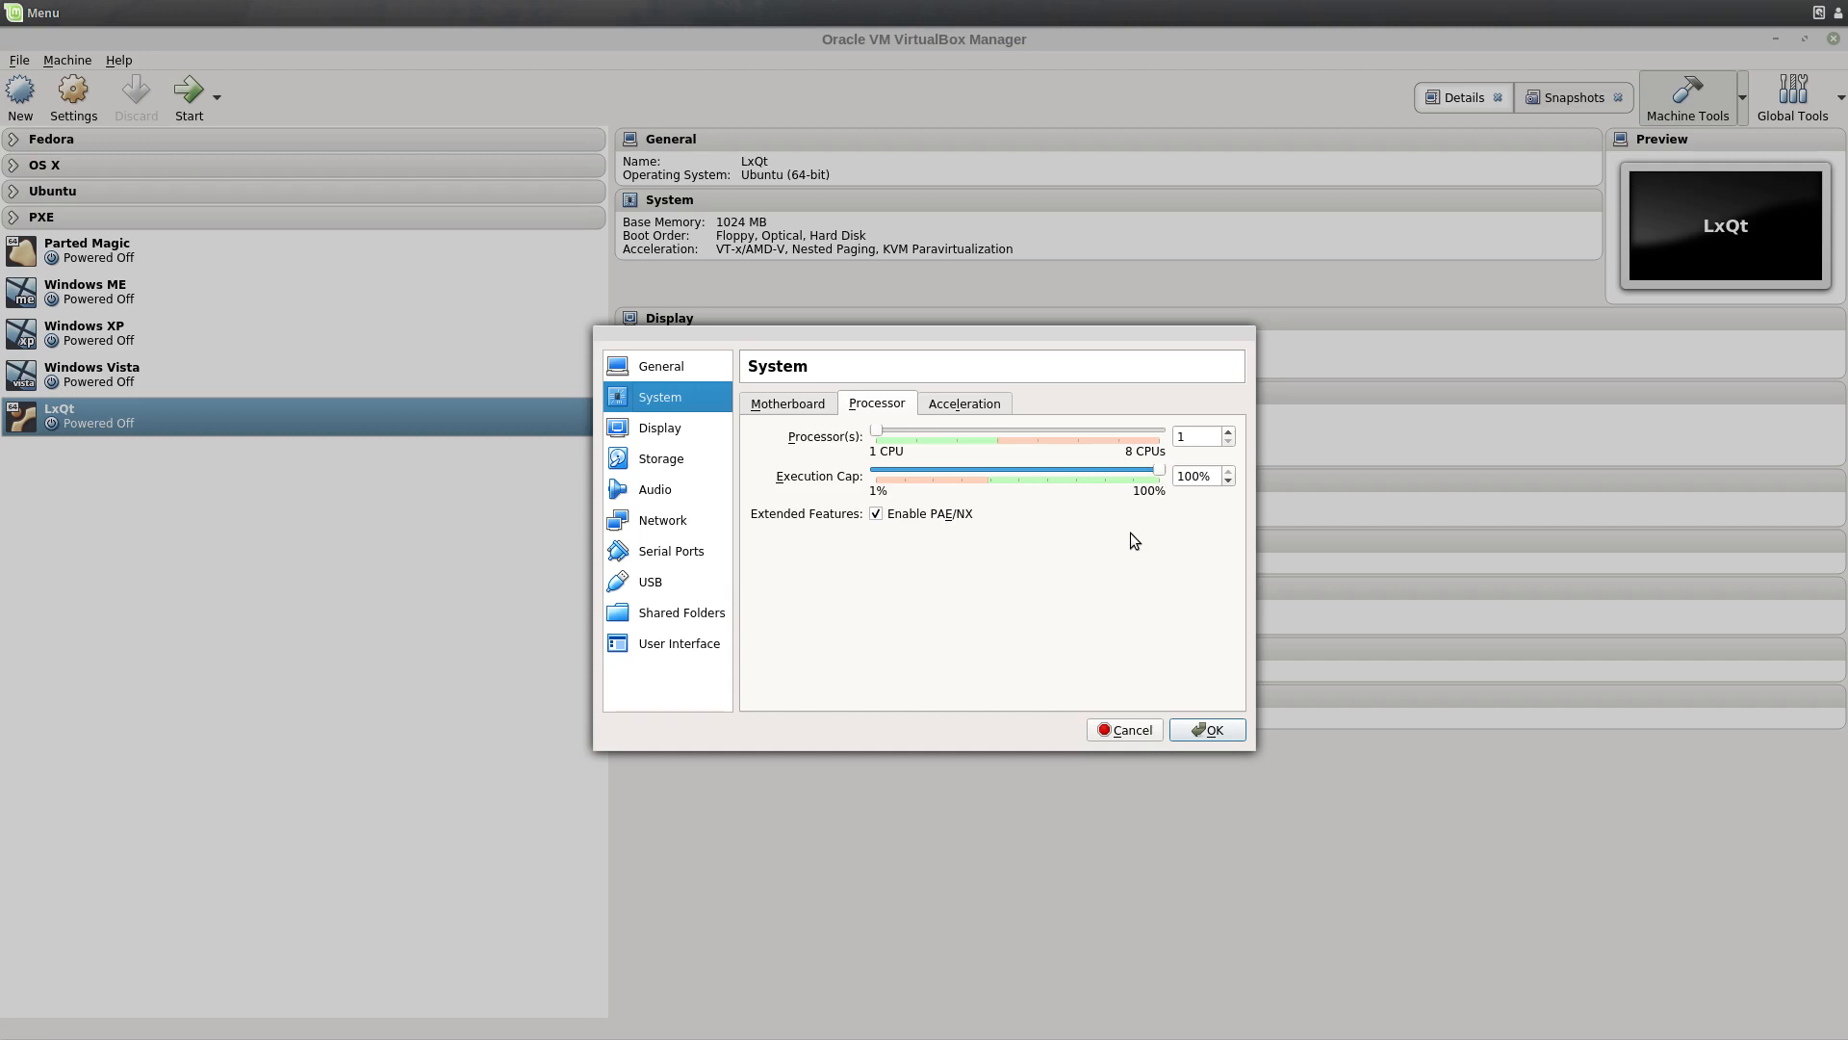
pyautogui.moveTo(1161, 464); pyautogui.dragTo(971, 494)
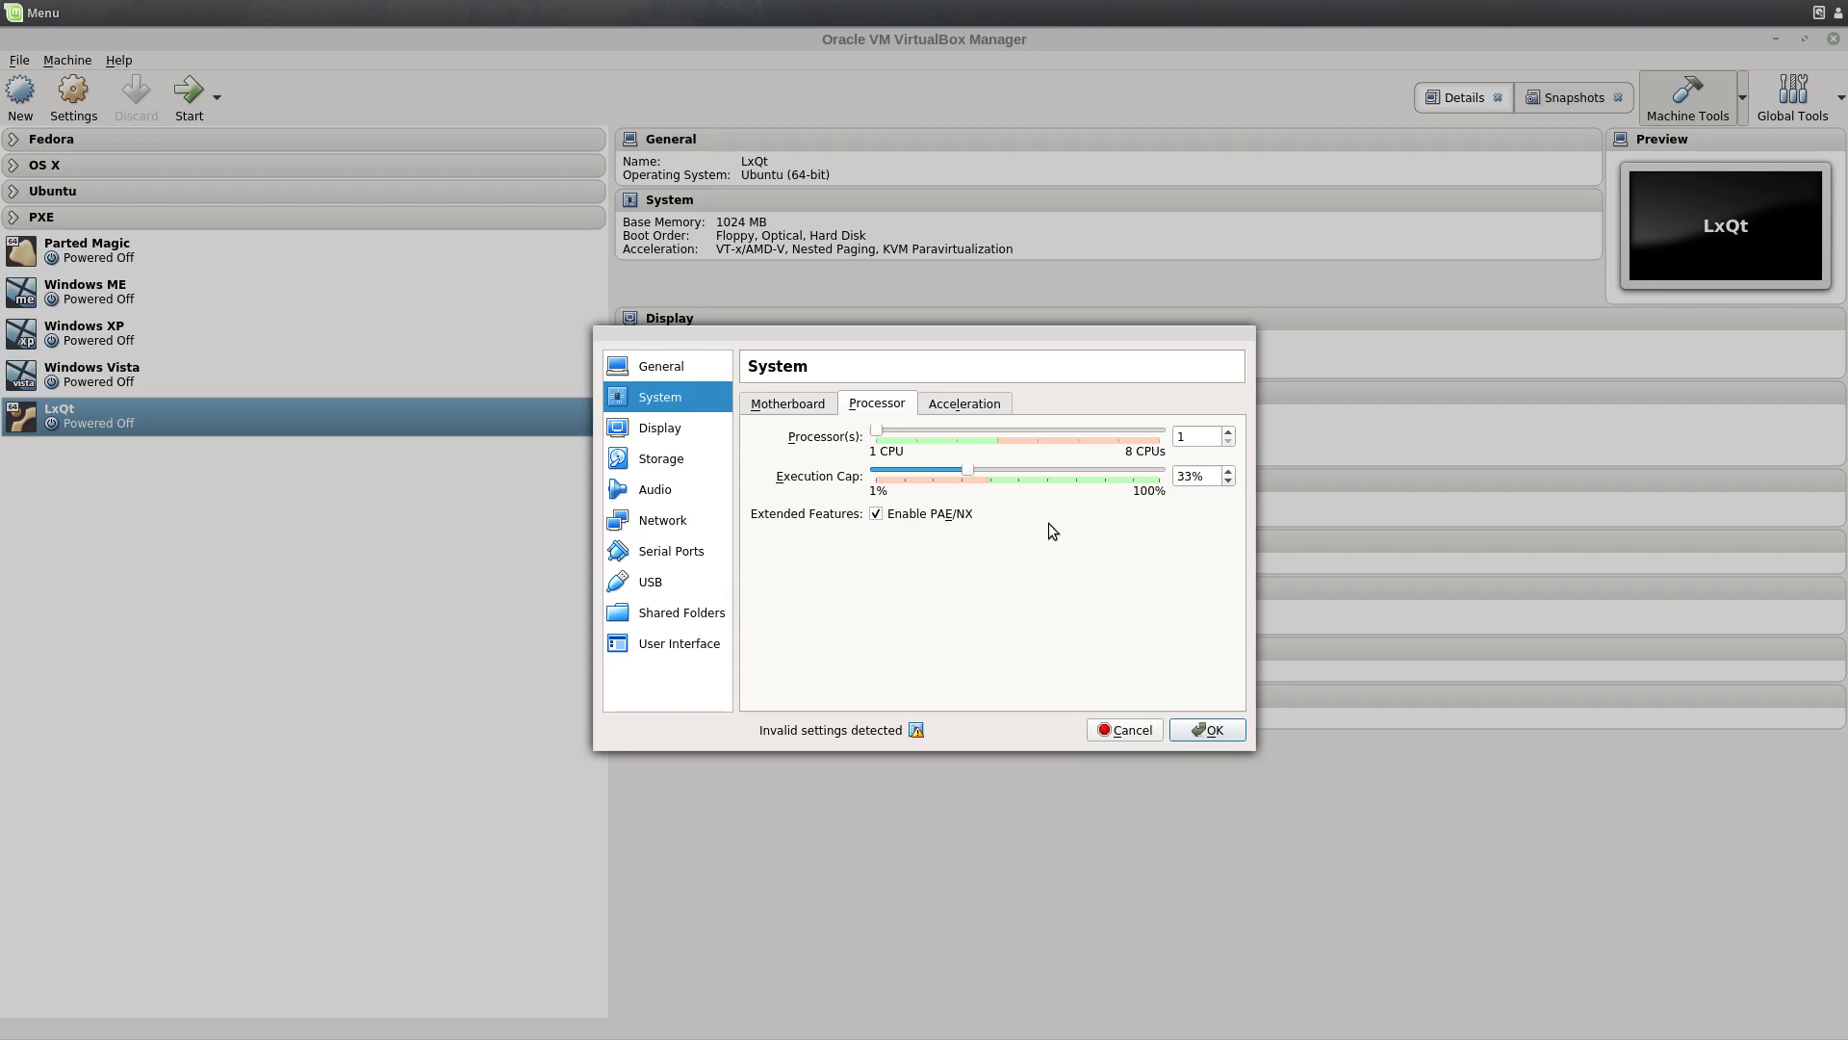
# Step: Raise the display's video memory to 32 MB
pyautogui.moveTo(916, 735)
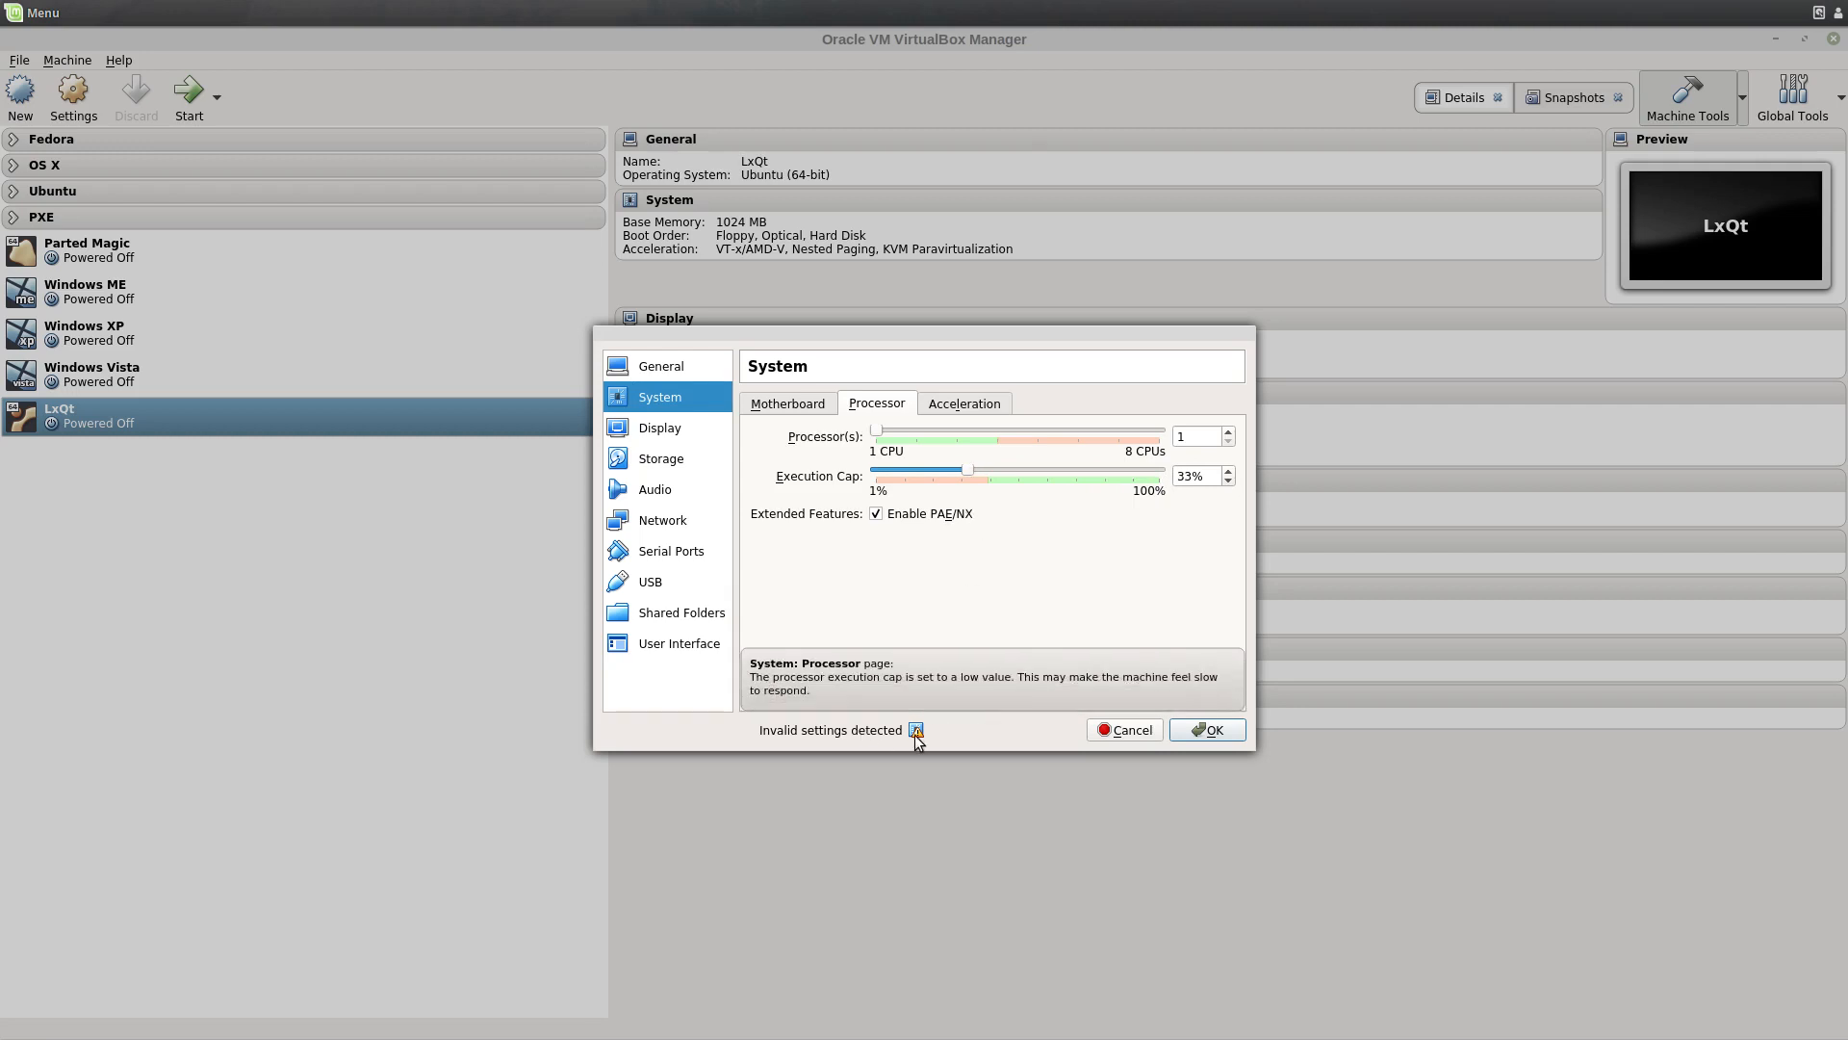
pyautogui.click(937, 406)
pyautogui.click(782, 406)
pyautogui.click(669, 430)
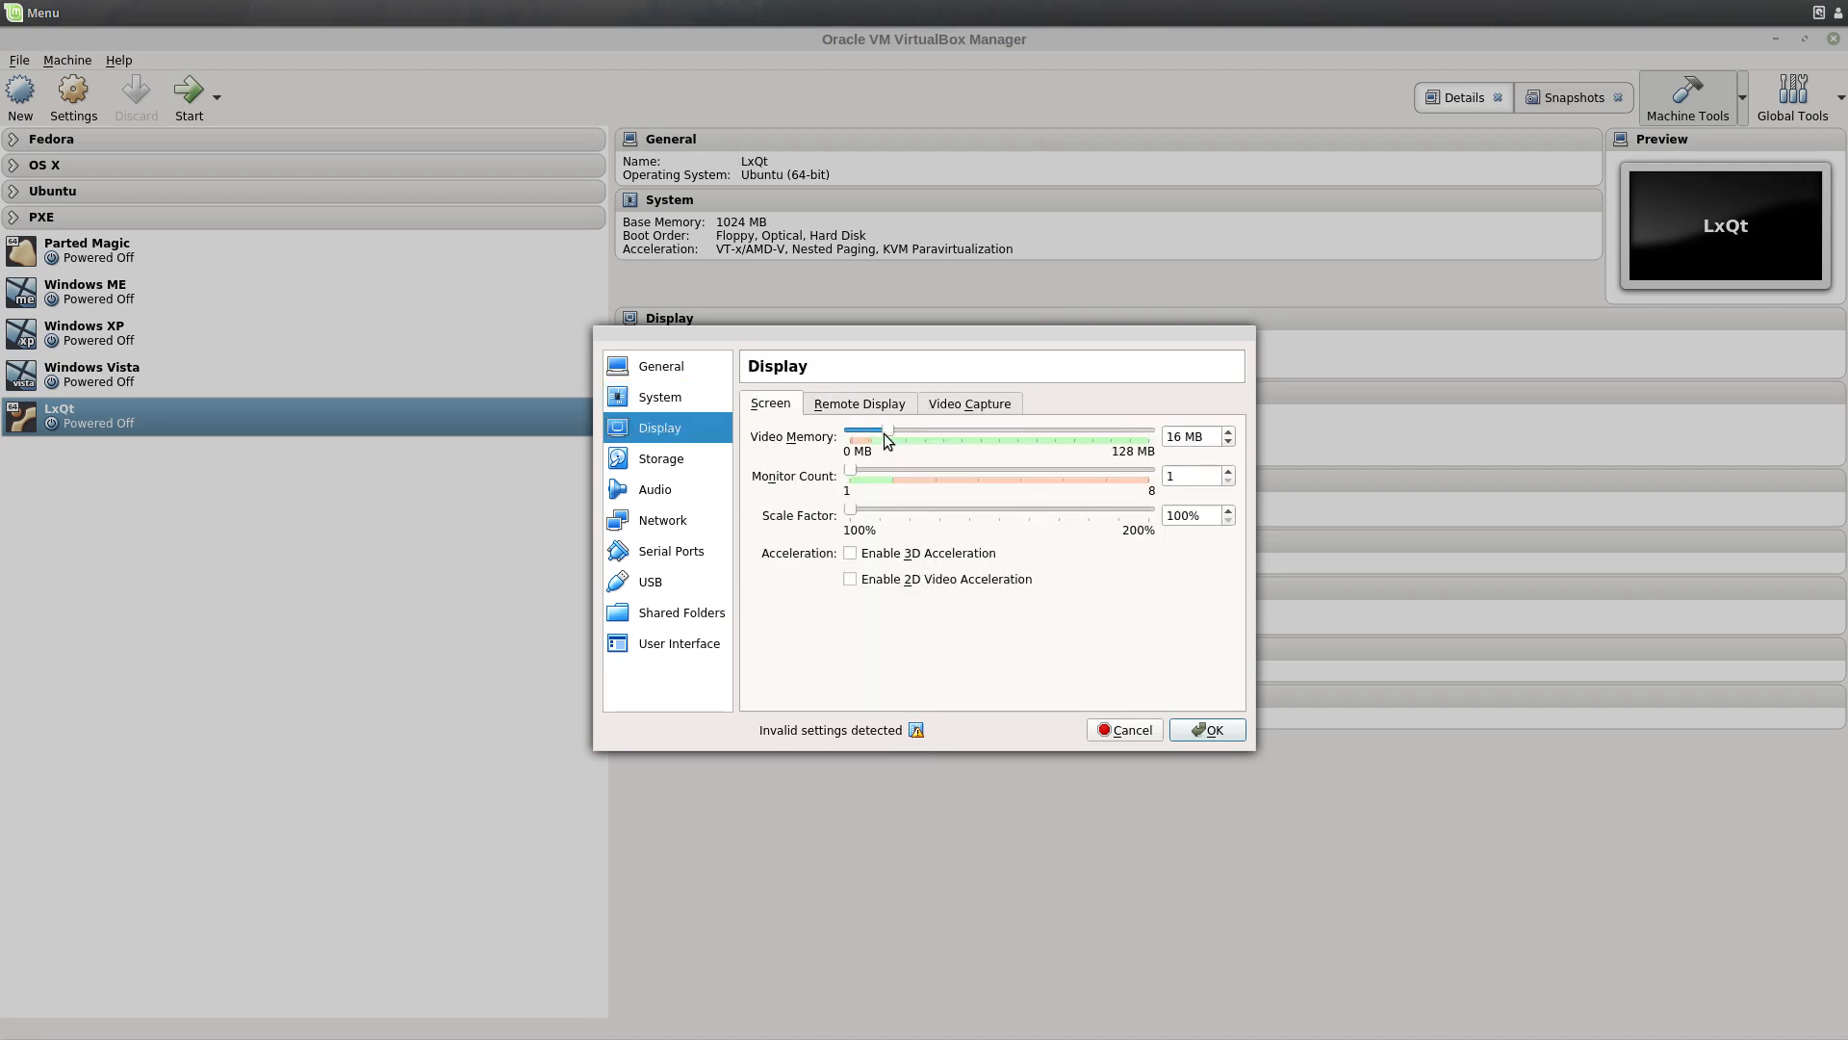
pyautogui.moveTo(888, 432); pyautogui.dragTo(939, 435)
# Step: Load cosmic--lubuntu-desktop-amd64.iso from Disk Images/Ubuntu into the empty optical drive
pyautogui.click(673, 463)
pyautogui.click(821, 448)
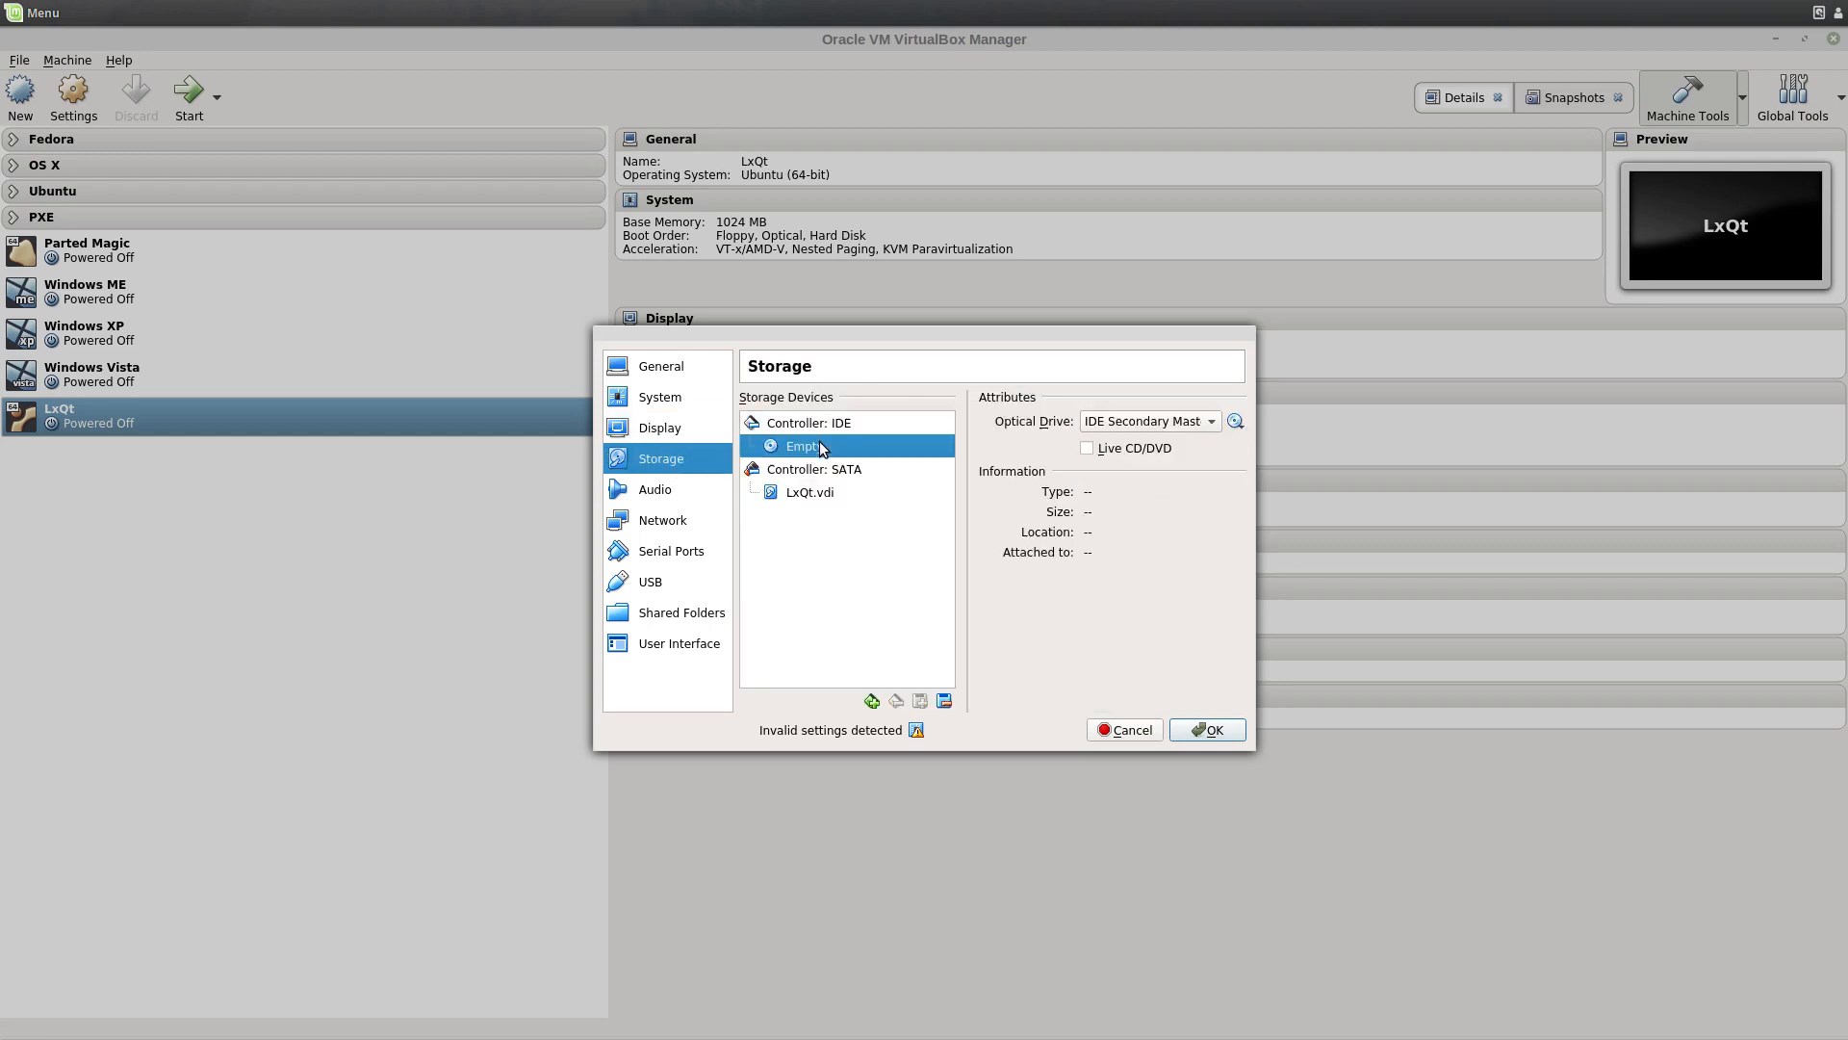
pyautogui.click(1235, 421)
pyautogui.click(1250, 443)
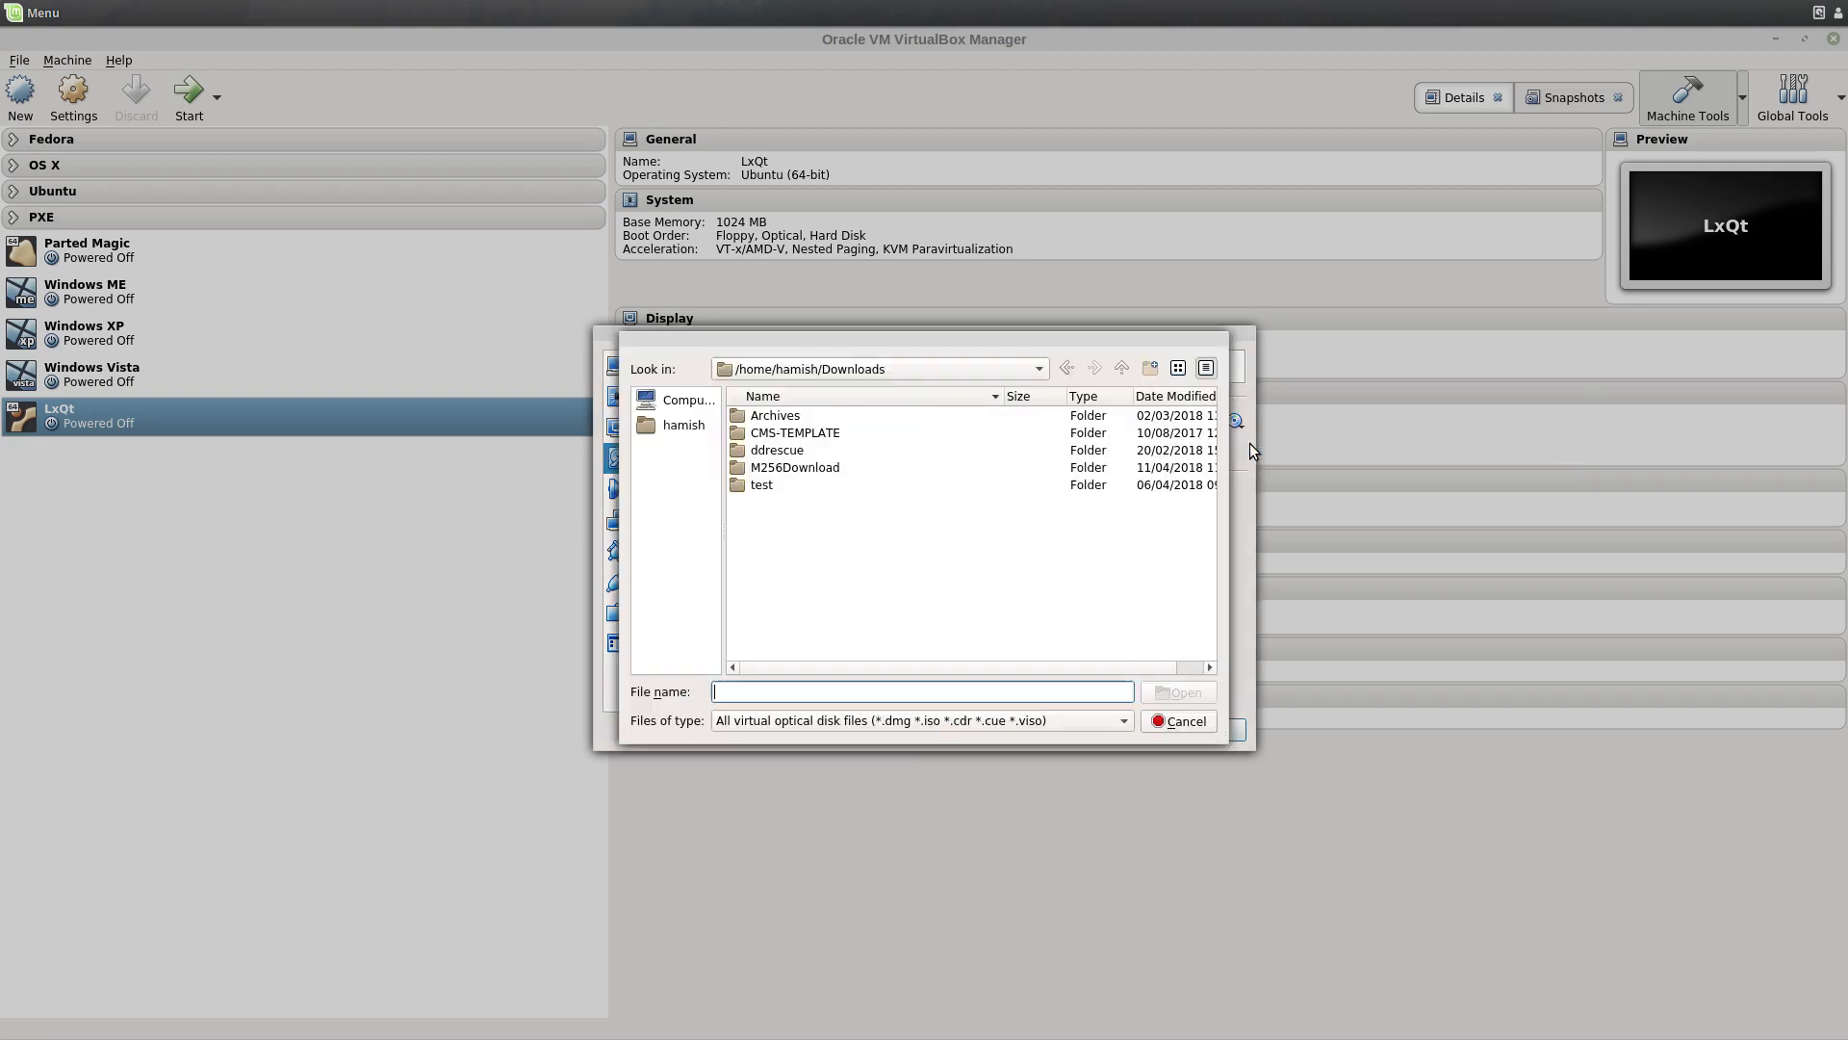
pyautogui.click(683, 425)
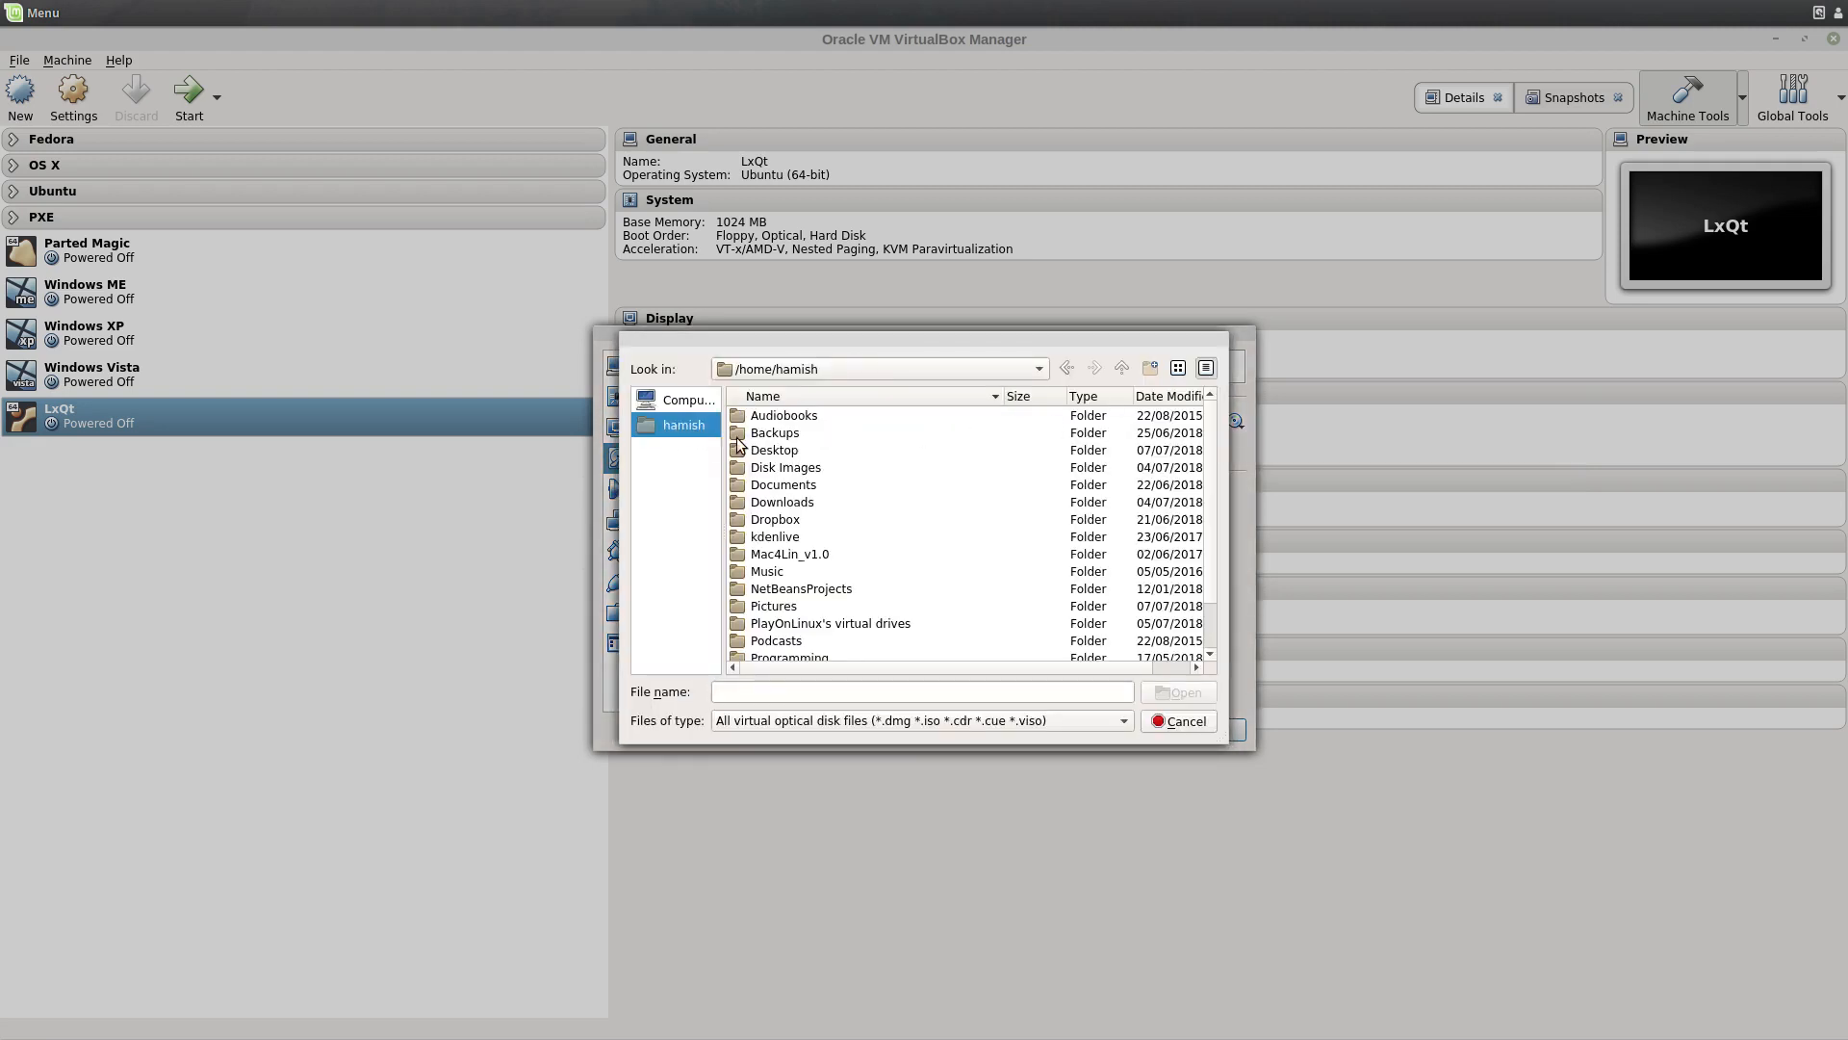
pyautogui.doubleClick(761, 468)
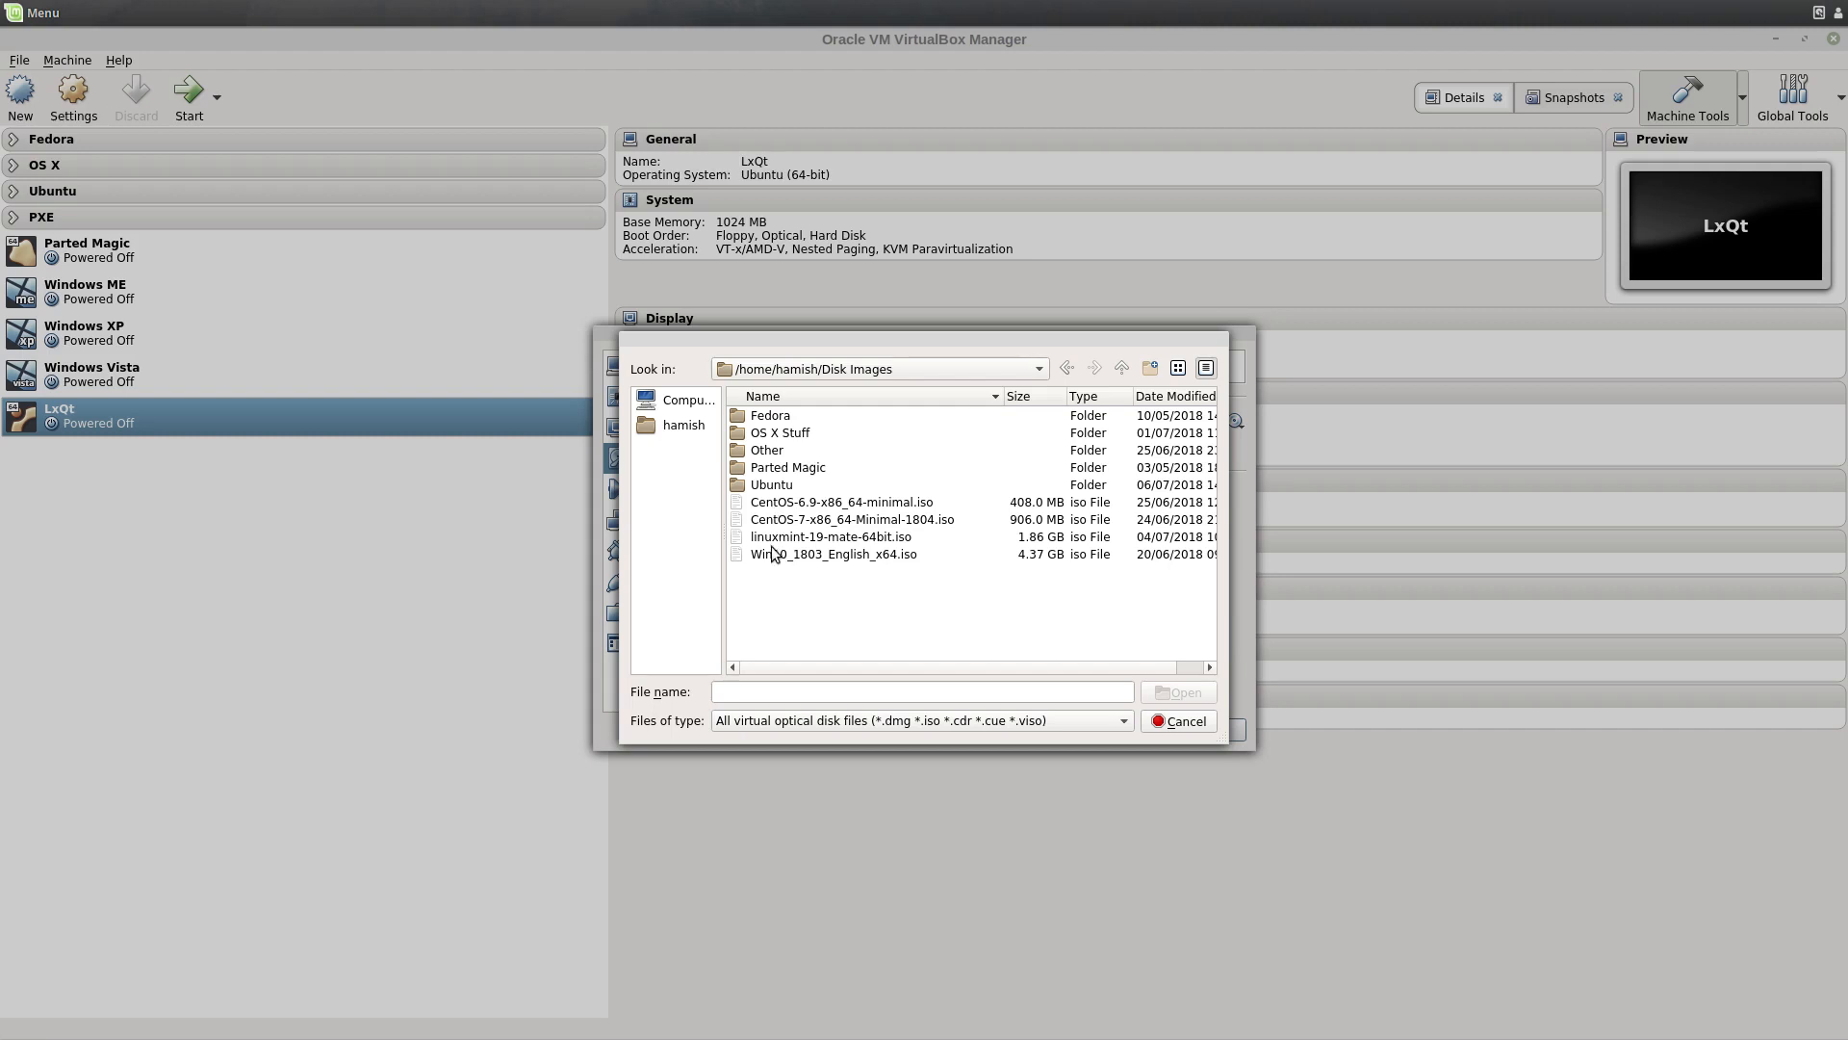
pyautogui.doubleClick(769, 484)
pyautogui.click(811, 414)
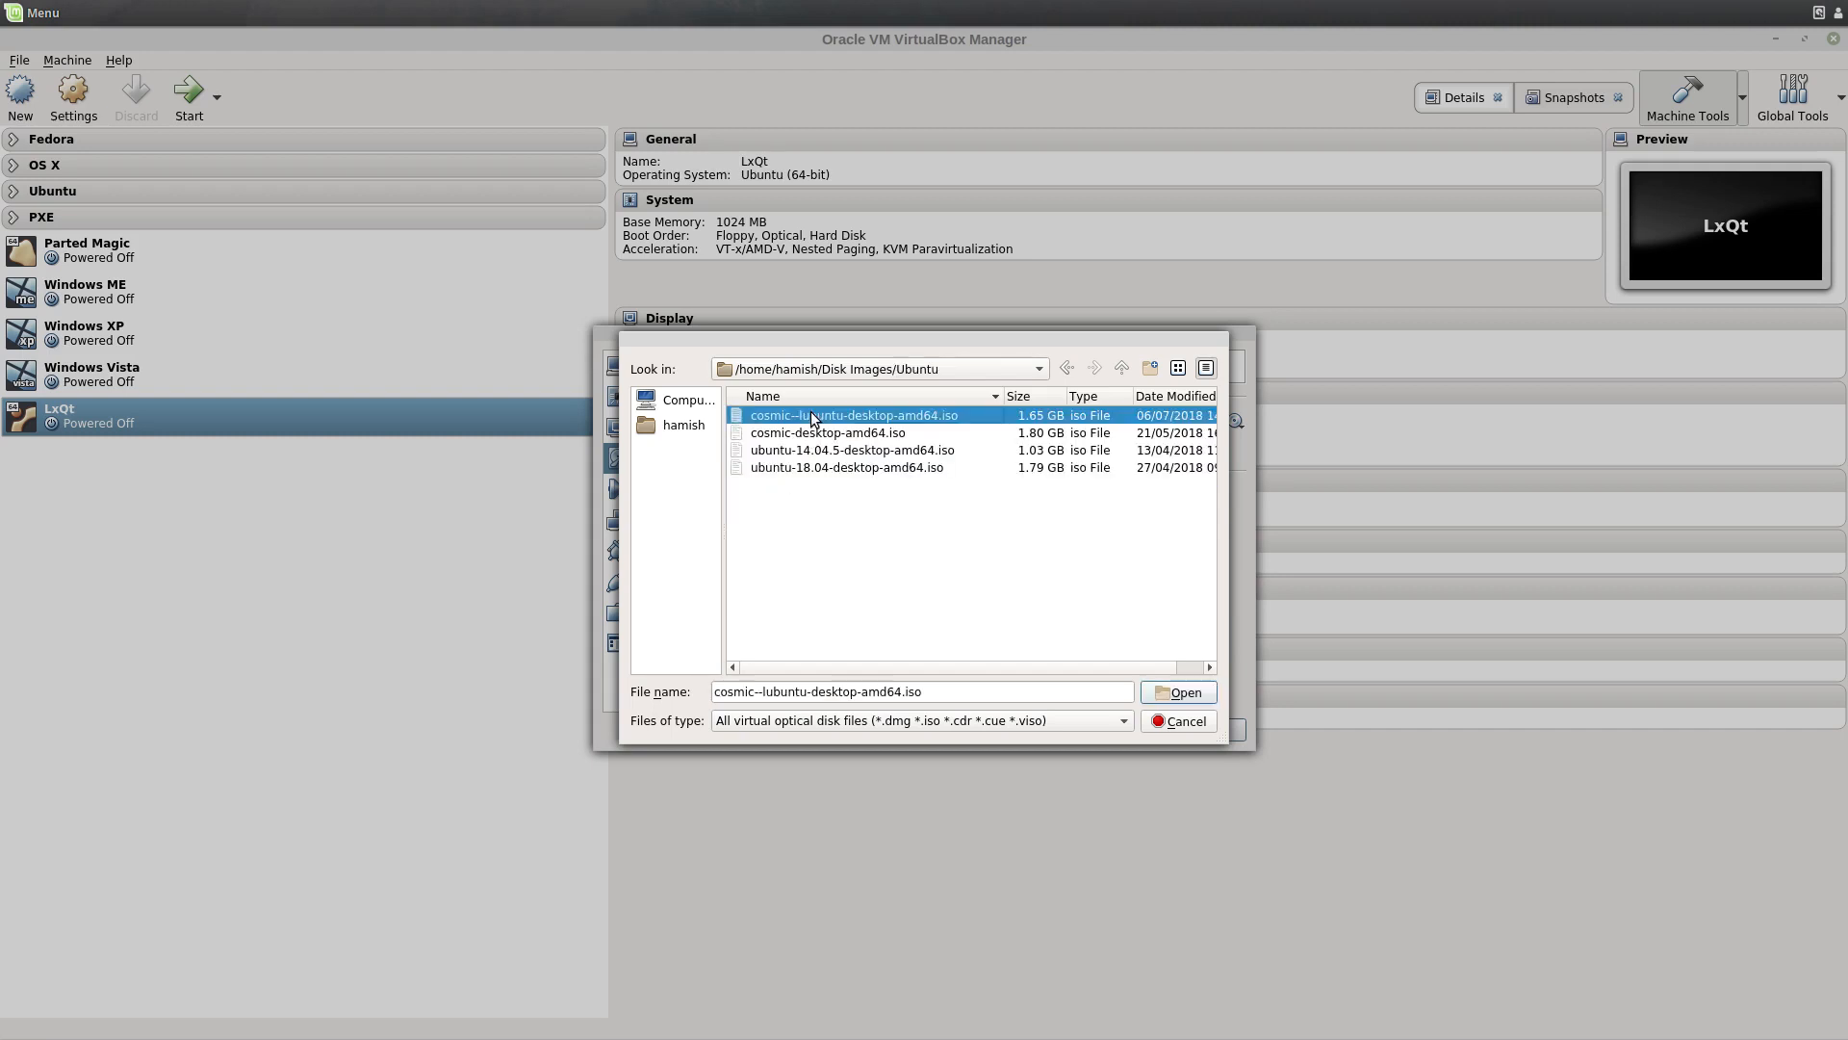
pyautogui.doubleClick(811, 416)
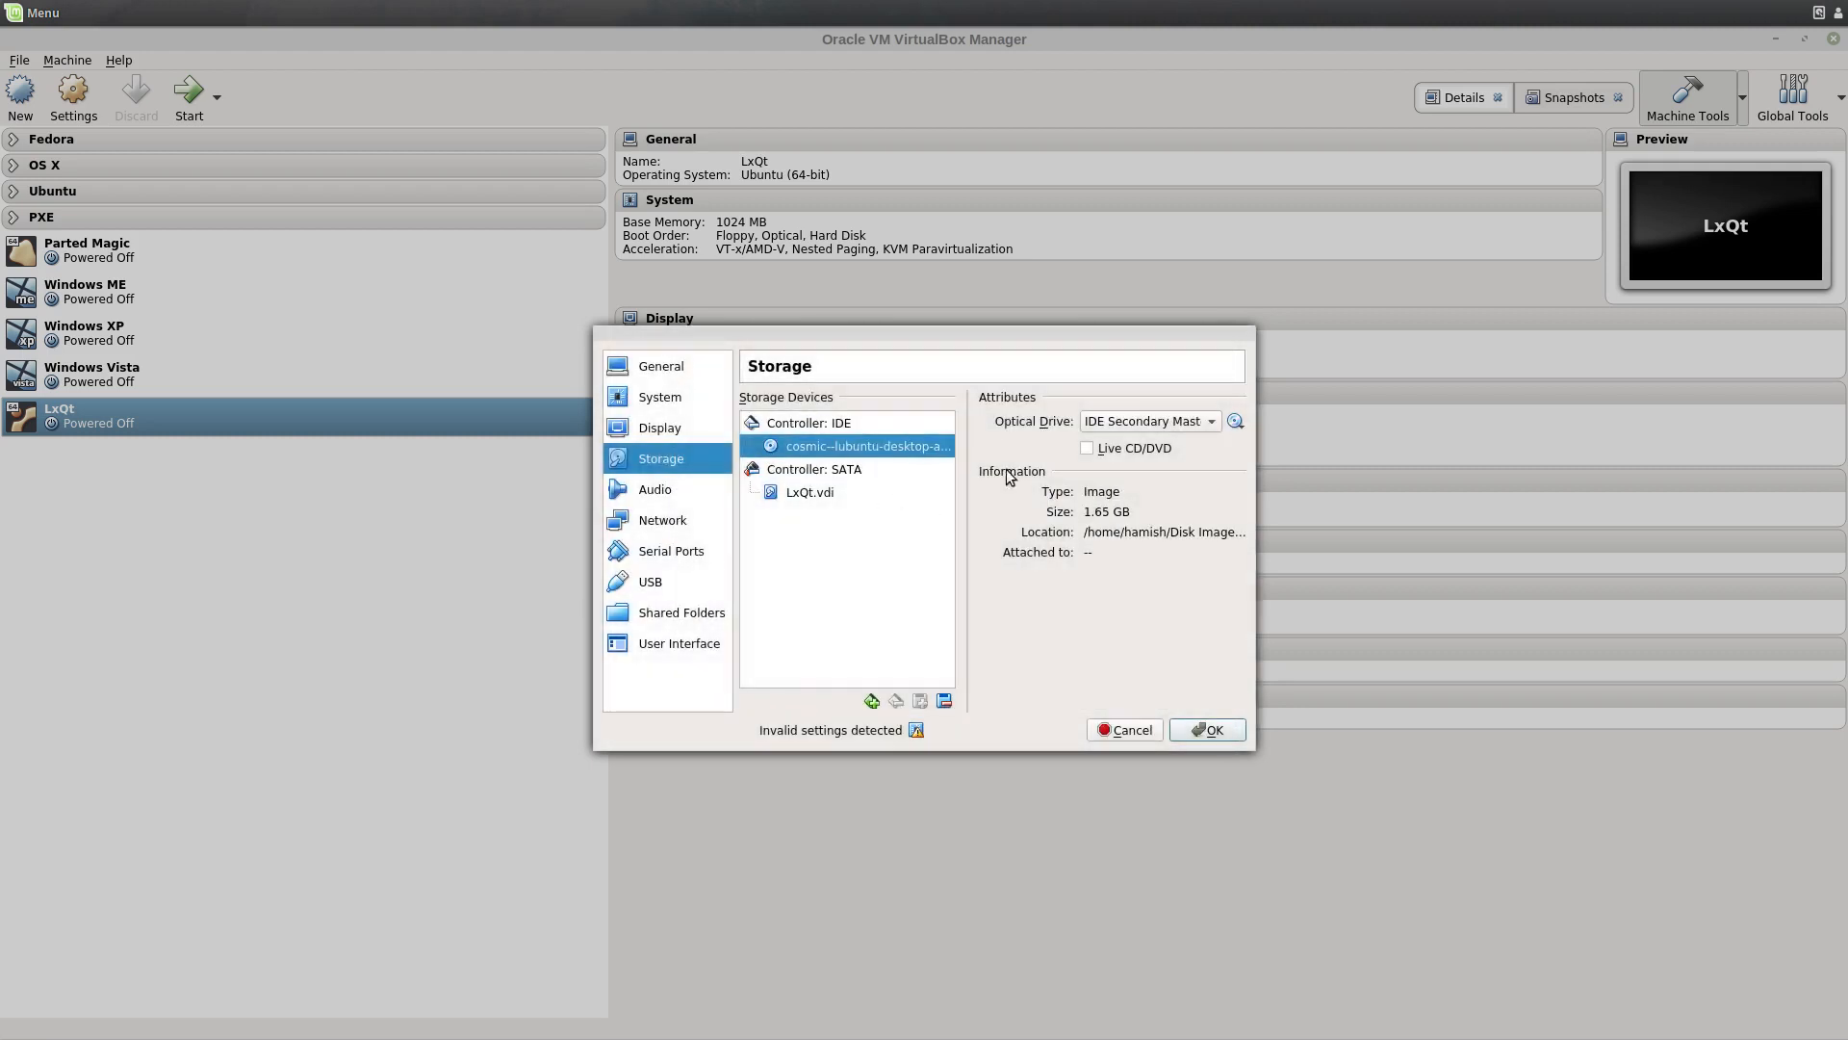
# Step: Review the Audio, Network, Serial Ports, USB, Shared Folders and User Interface pages, then save
pyautogui.click(659, 489)
pyautogui.click(660, 547)
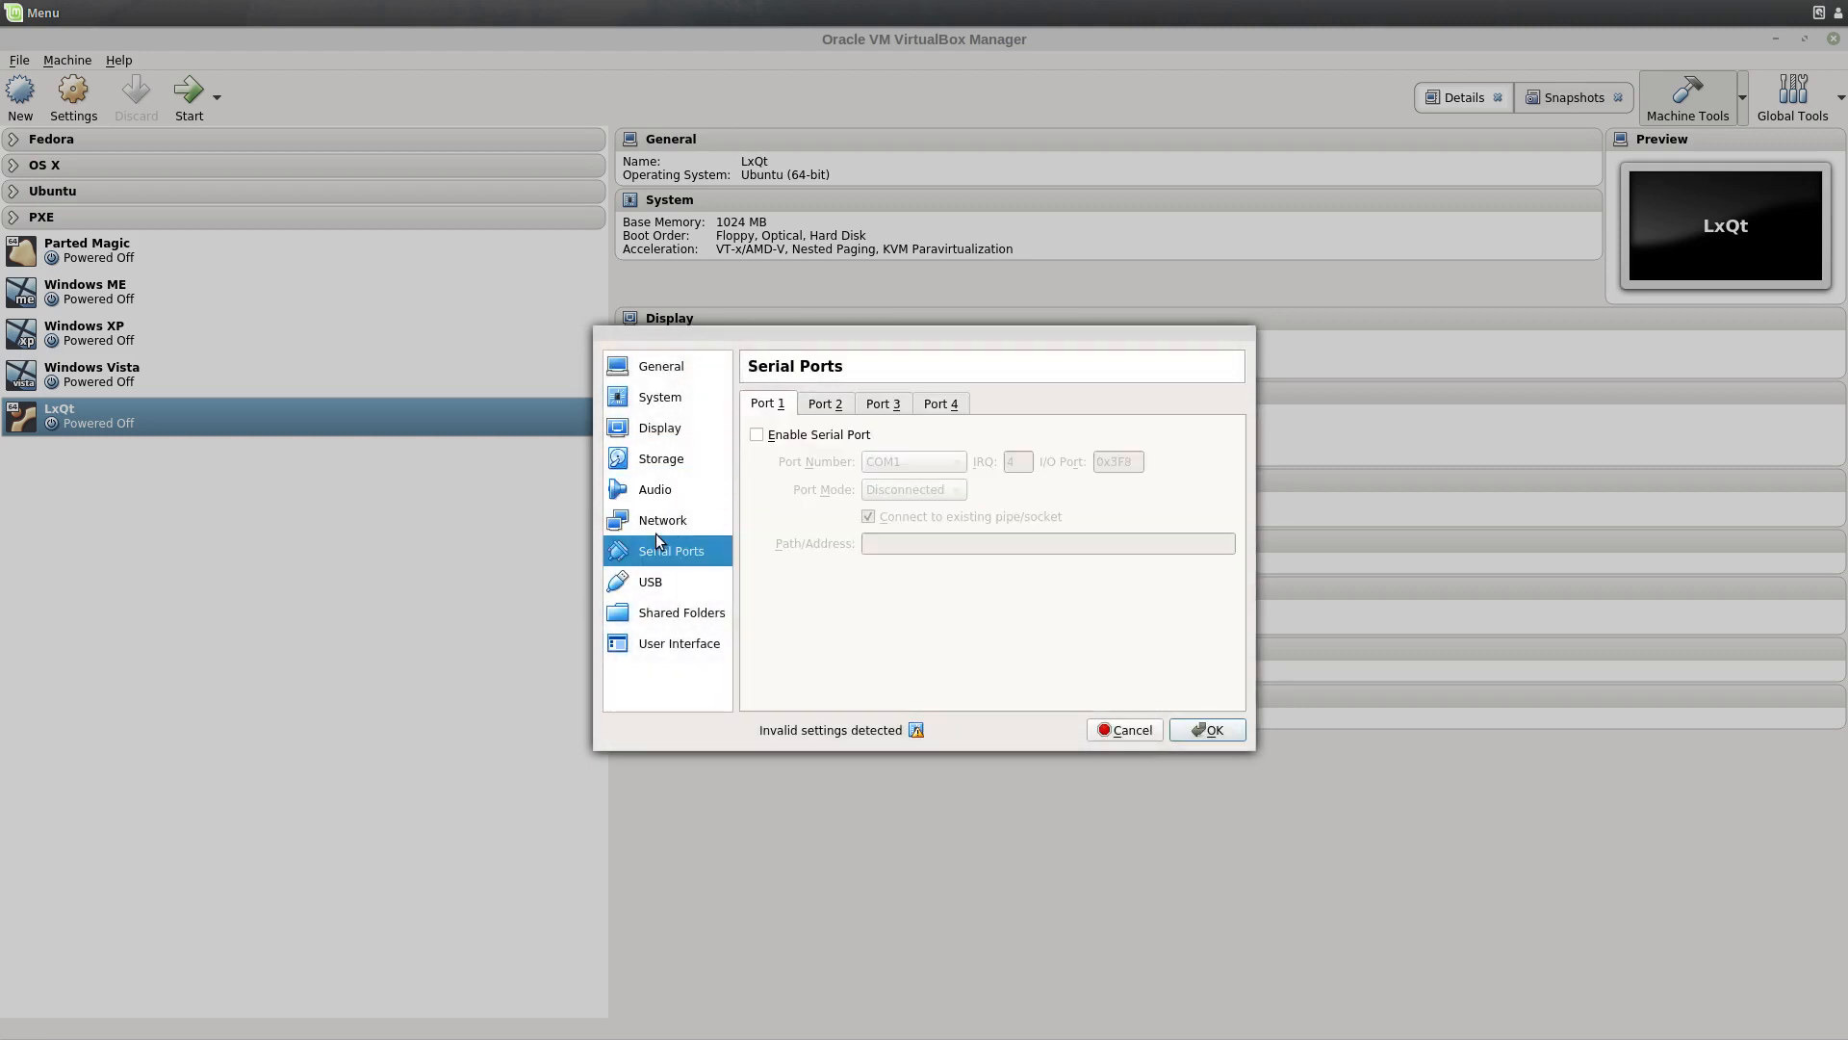
pyautogui.click(655, 527)
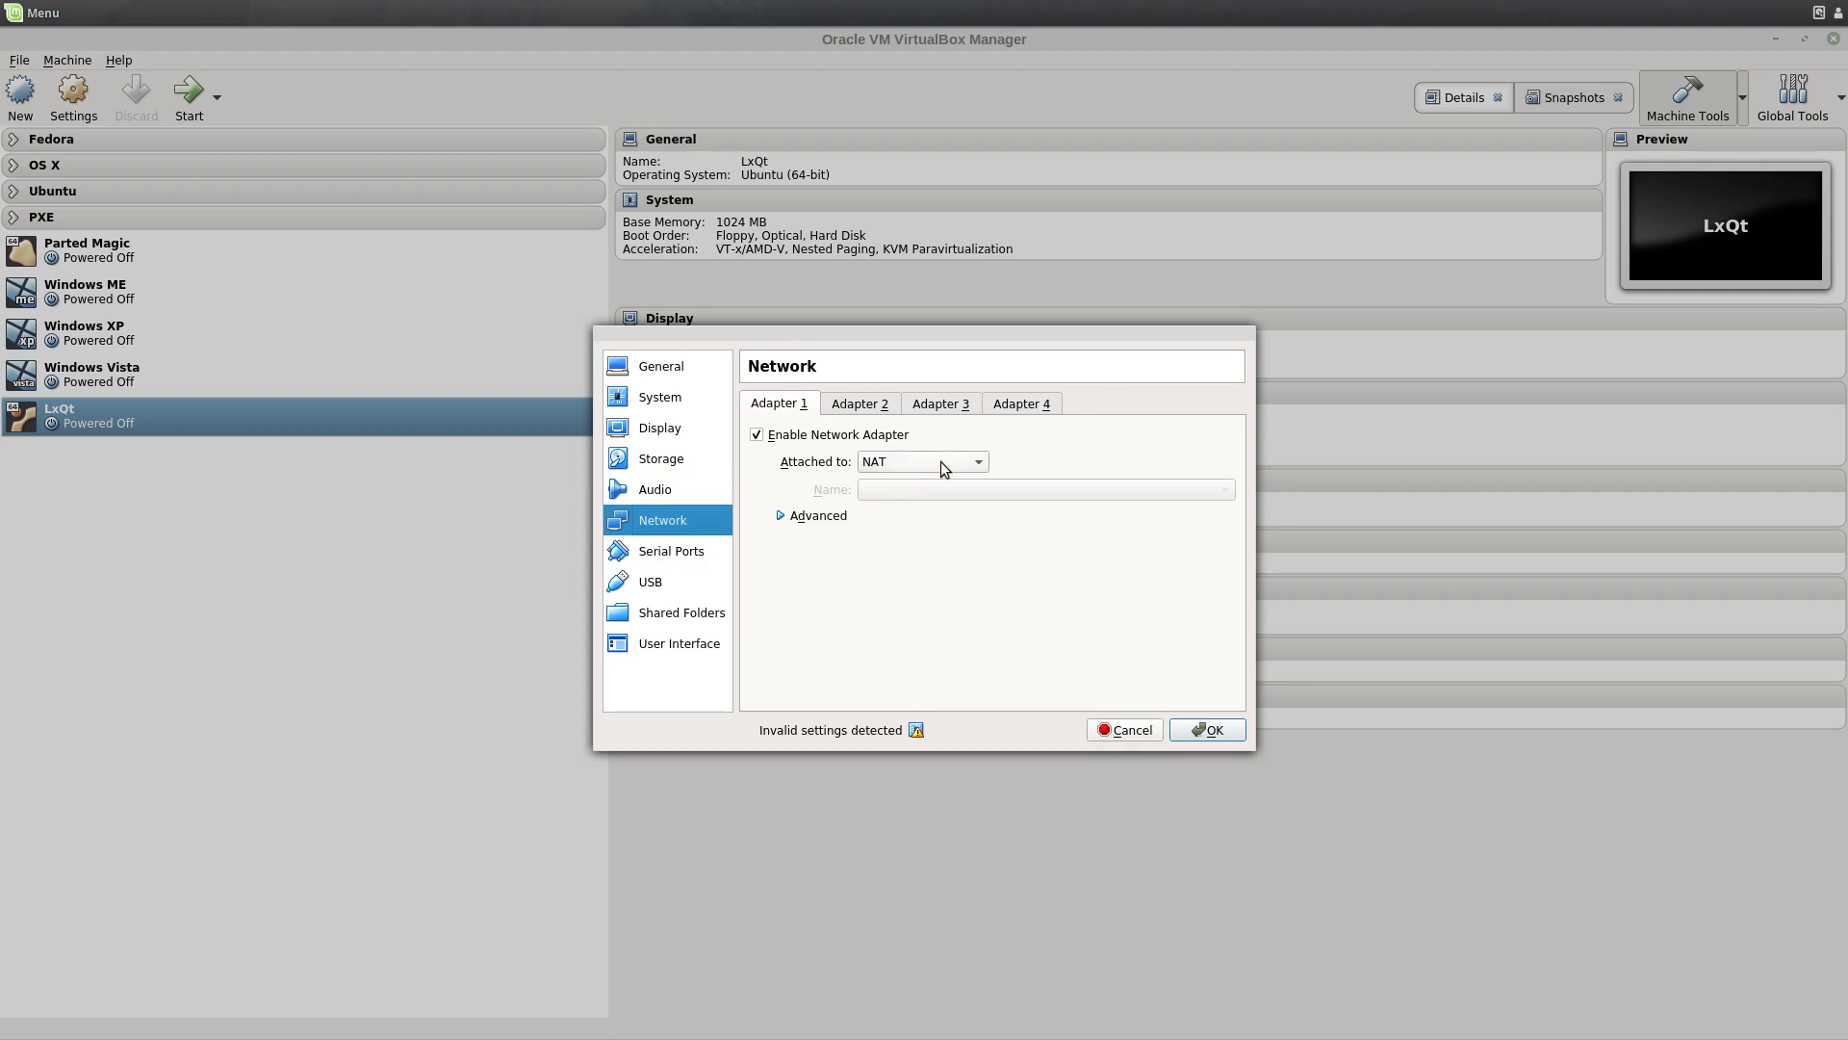
pyautogui.click(665, 563)
pyautogui.click(659, 582)
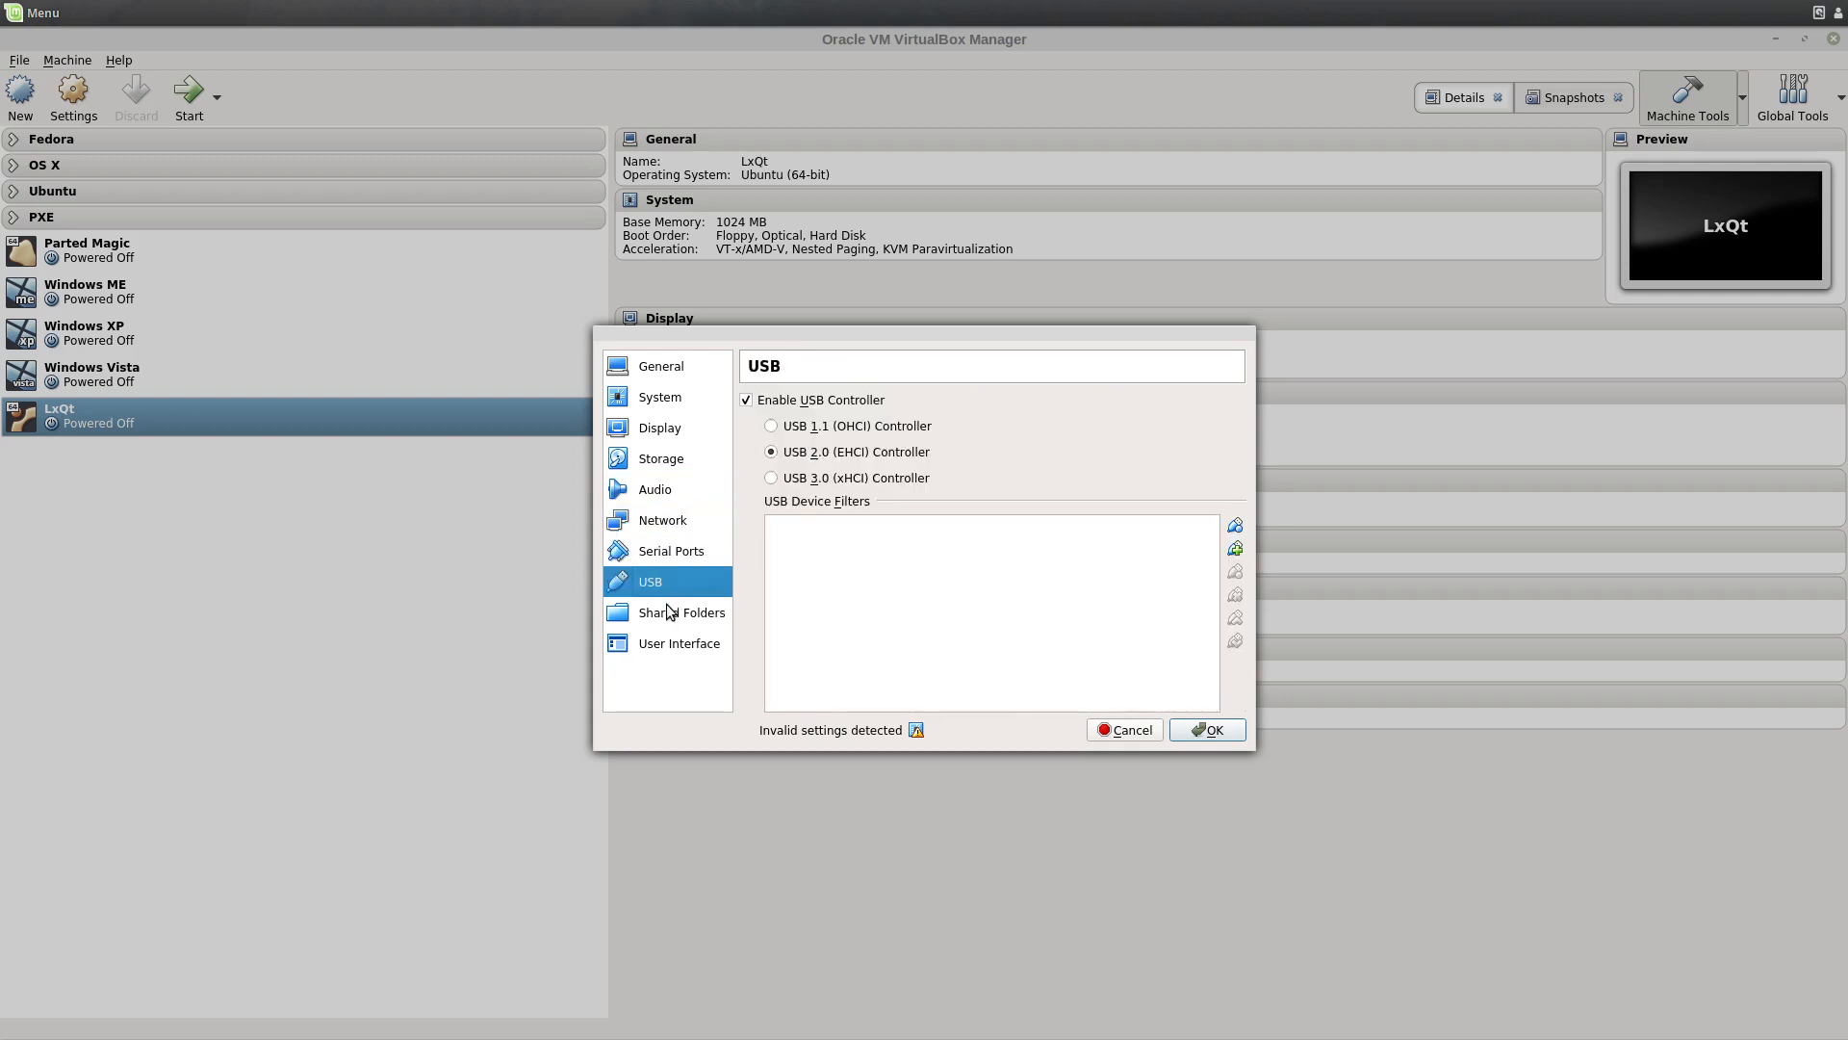
pyautogui.click(669, 613)
pyautogui.click(672, 646)
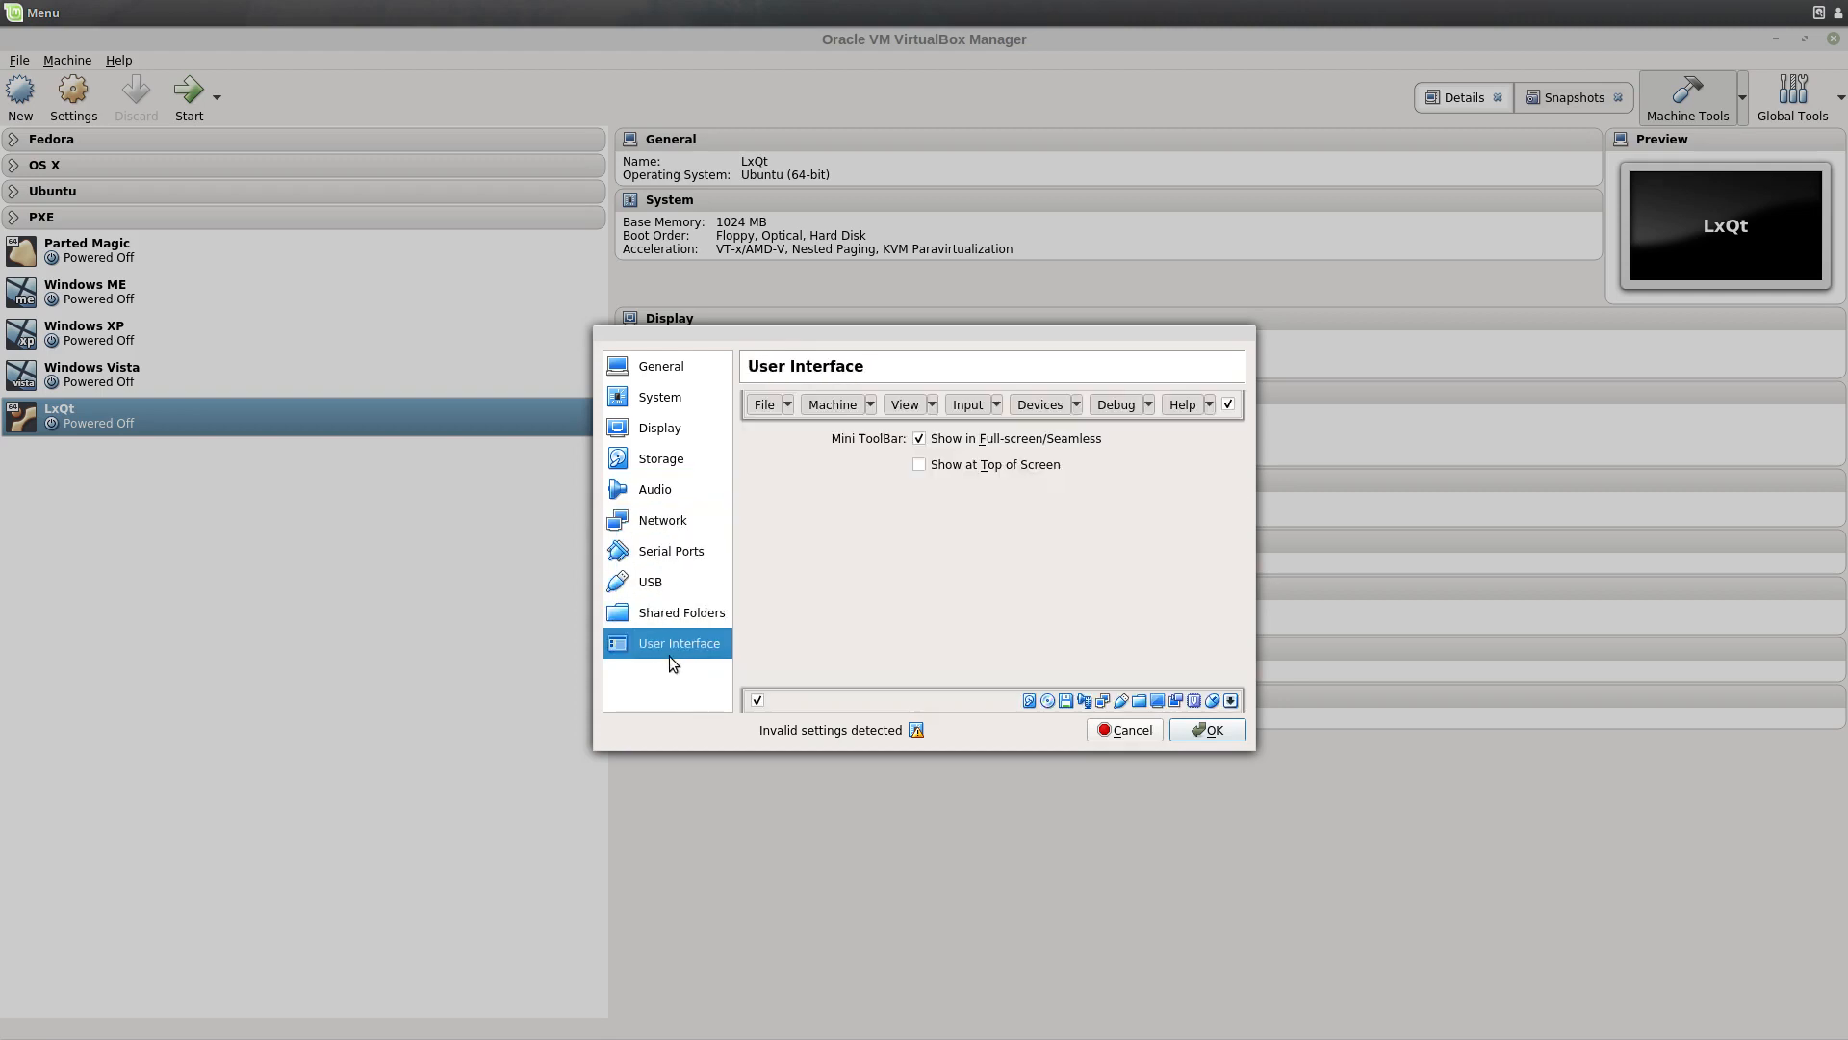
pyautogui.click(1220, 727)
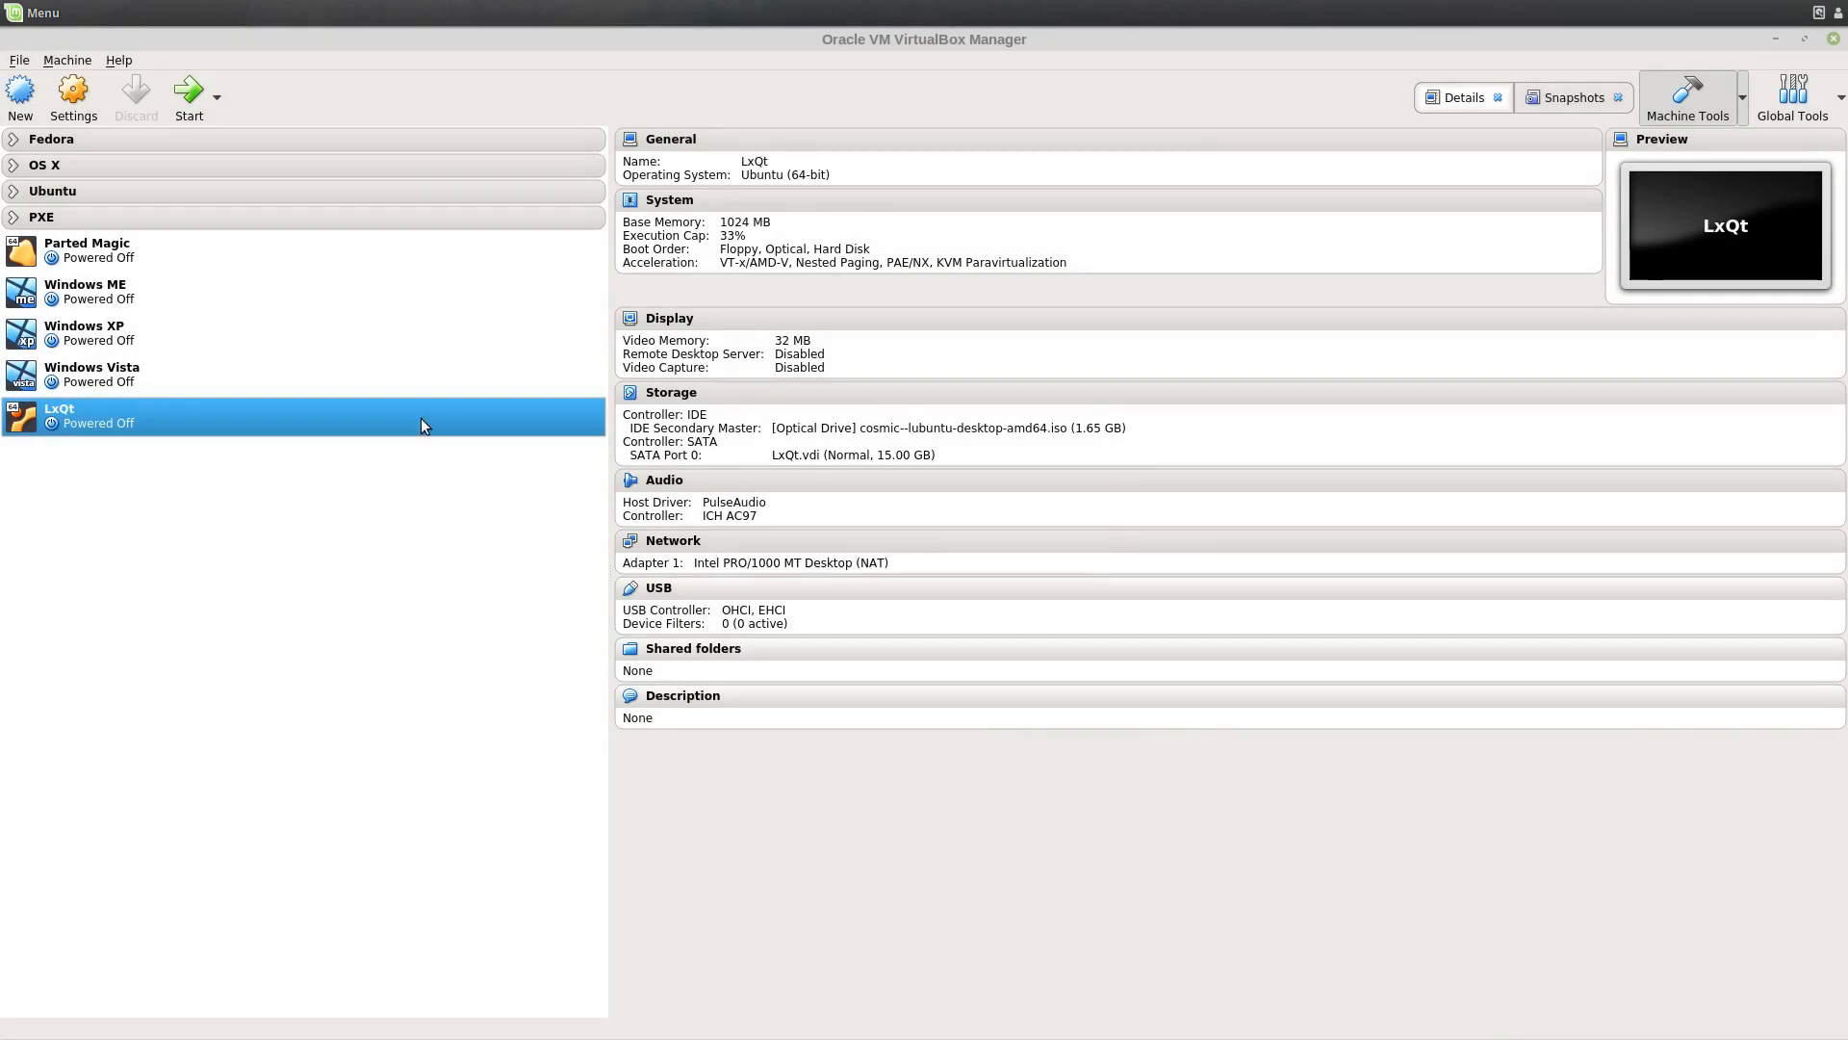
# Step: Start LxQt, accept English at boot, and arrange the manager and VM windows
pyautogui.click(189, 91)
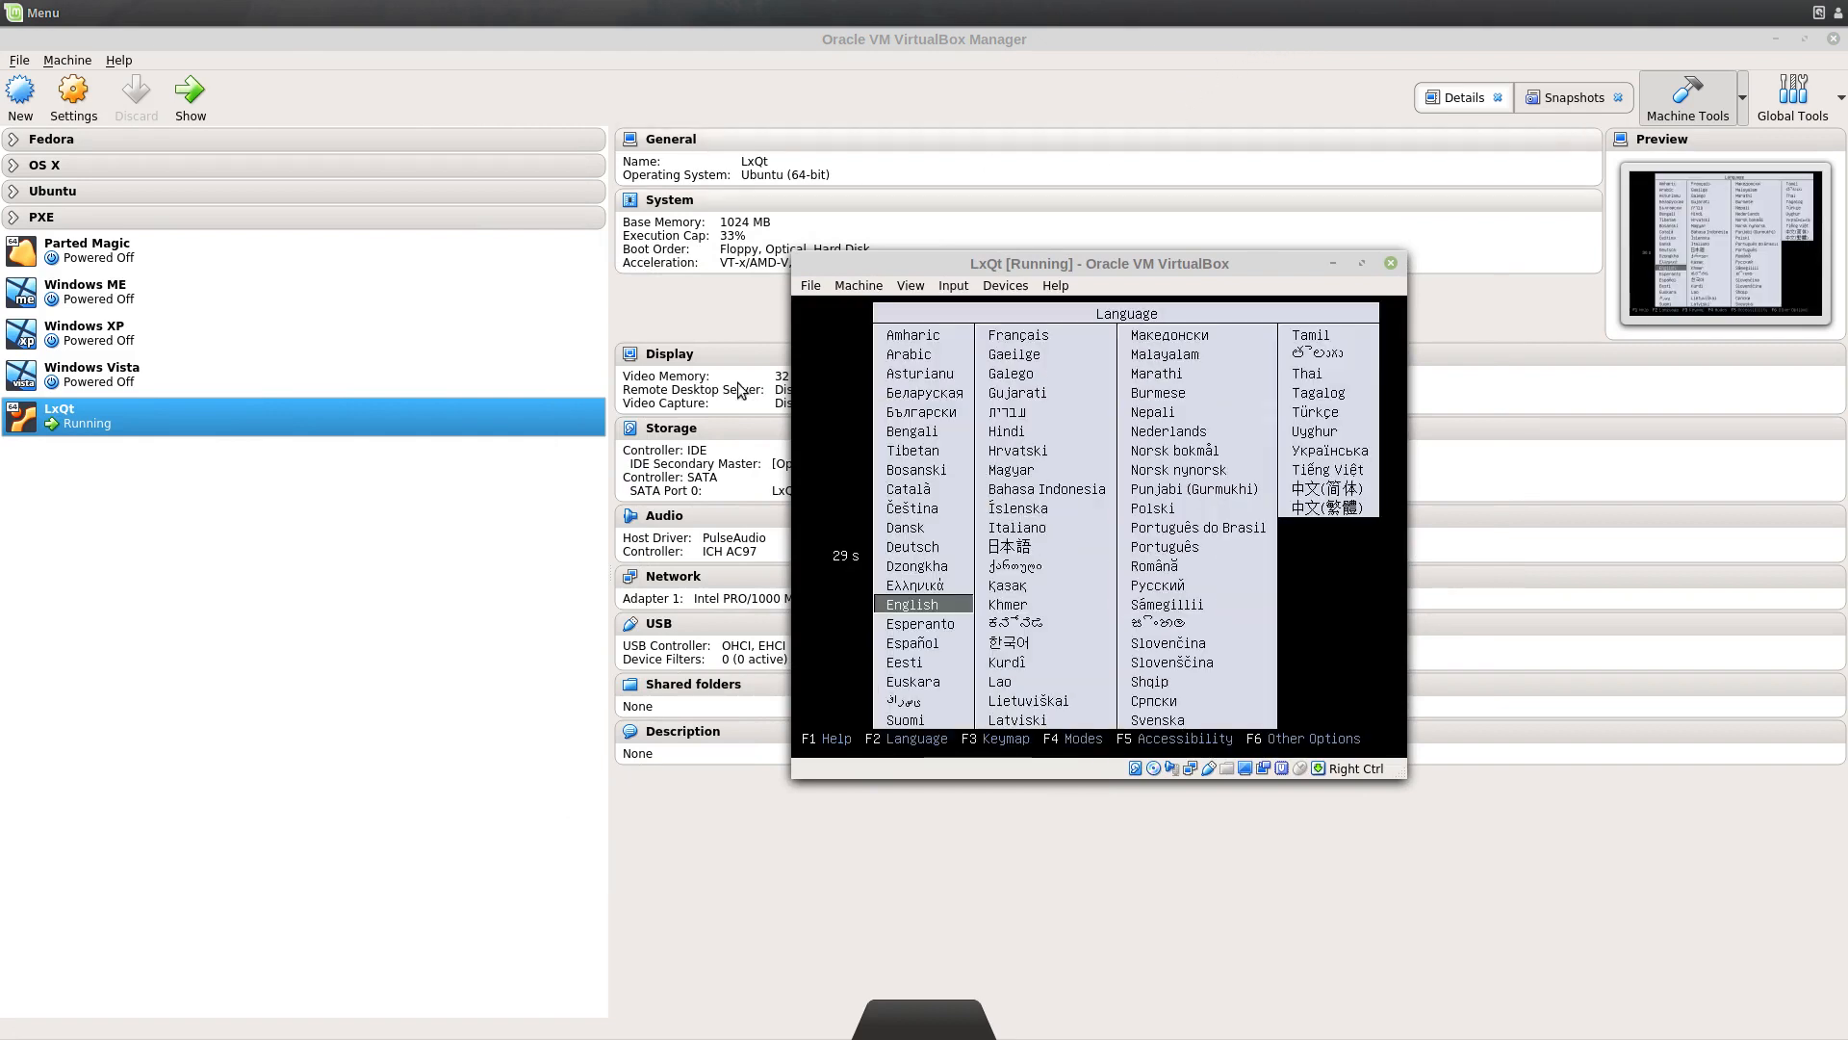
pyautogui.press('Return')
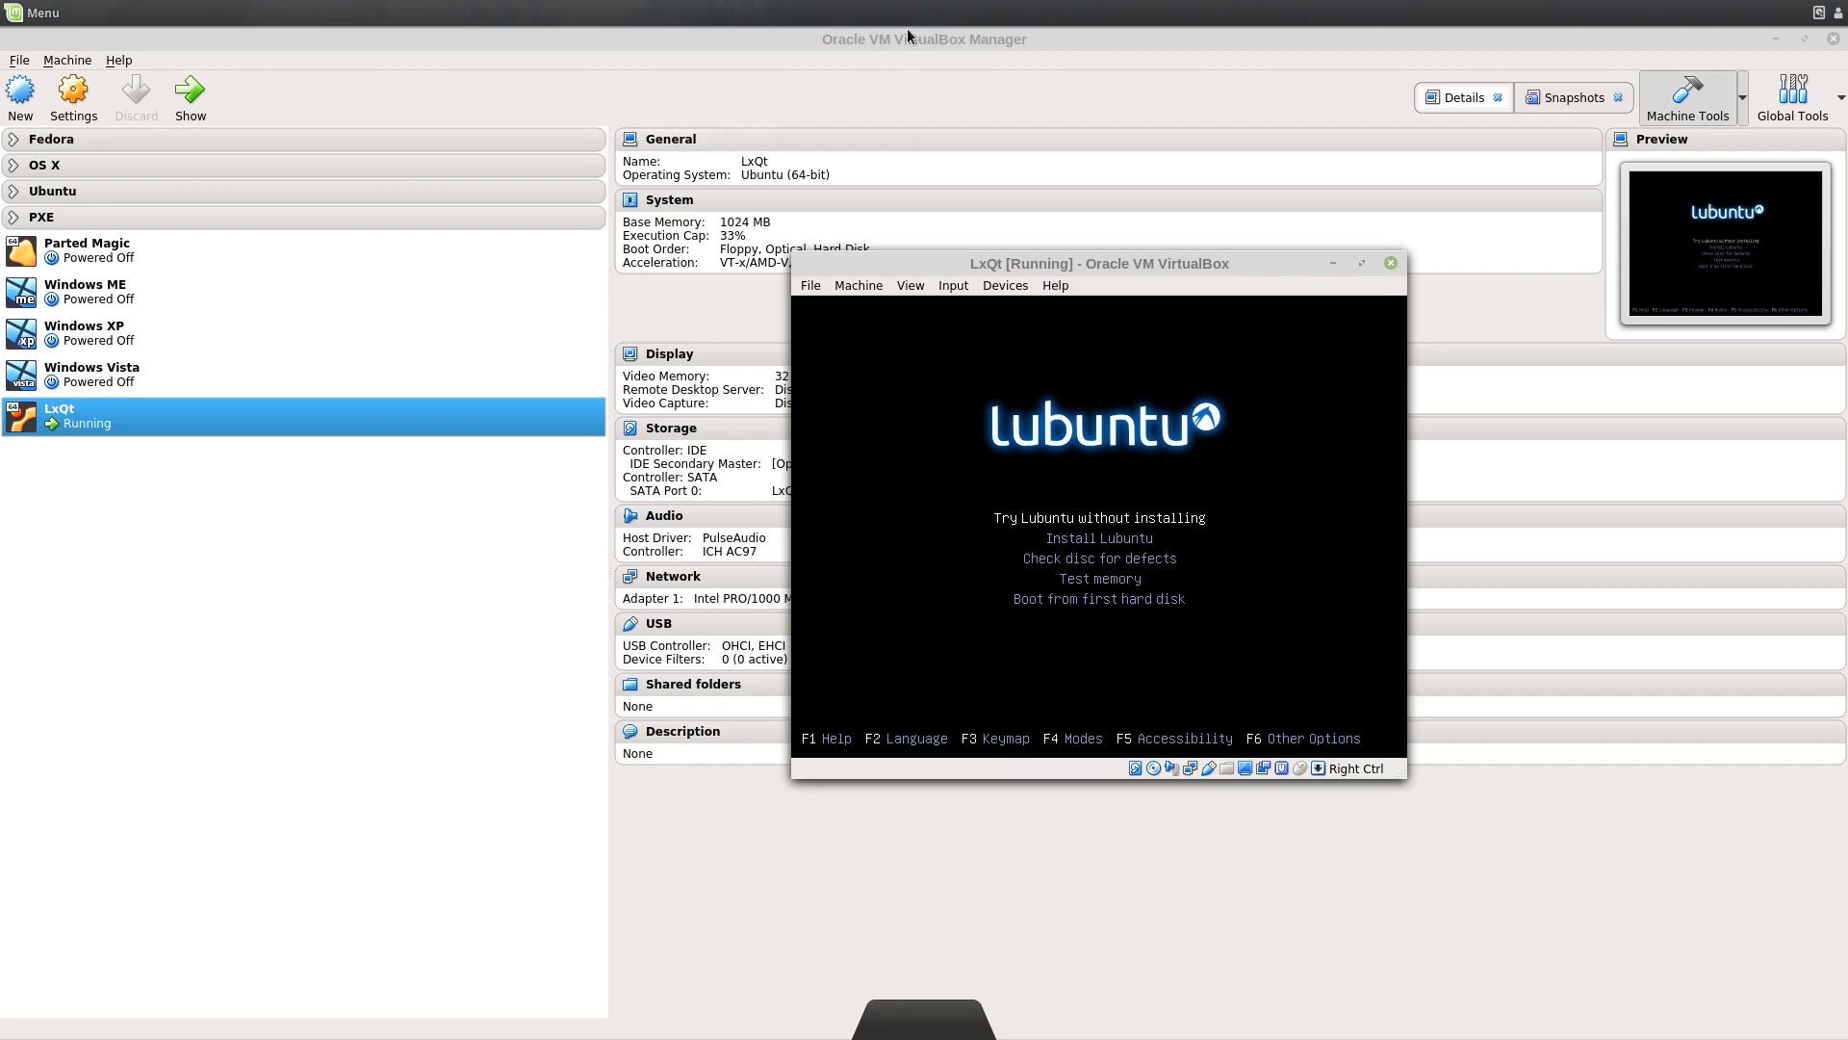
pyautogui.moveTo(907, 35); pyautogui.dragTo(0, 259)
pyautogui.moveTo(1068, 259); pyautogui.dragTo(837, 161)
pyautogui.click(820, 369)
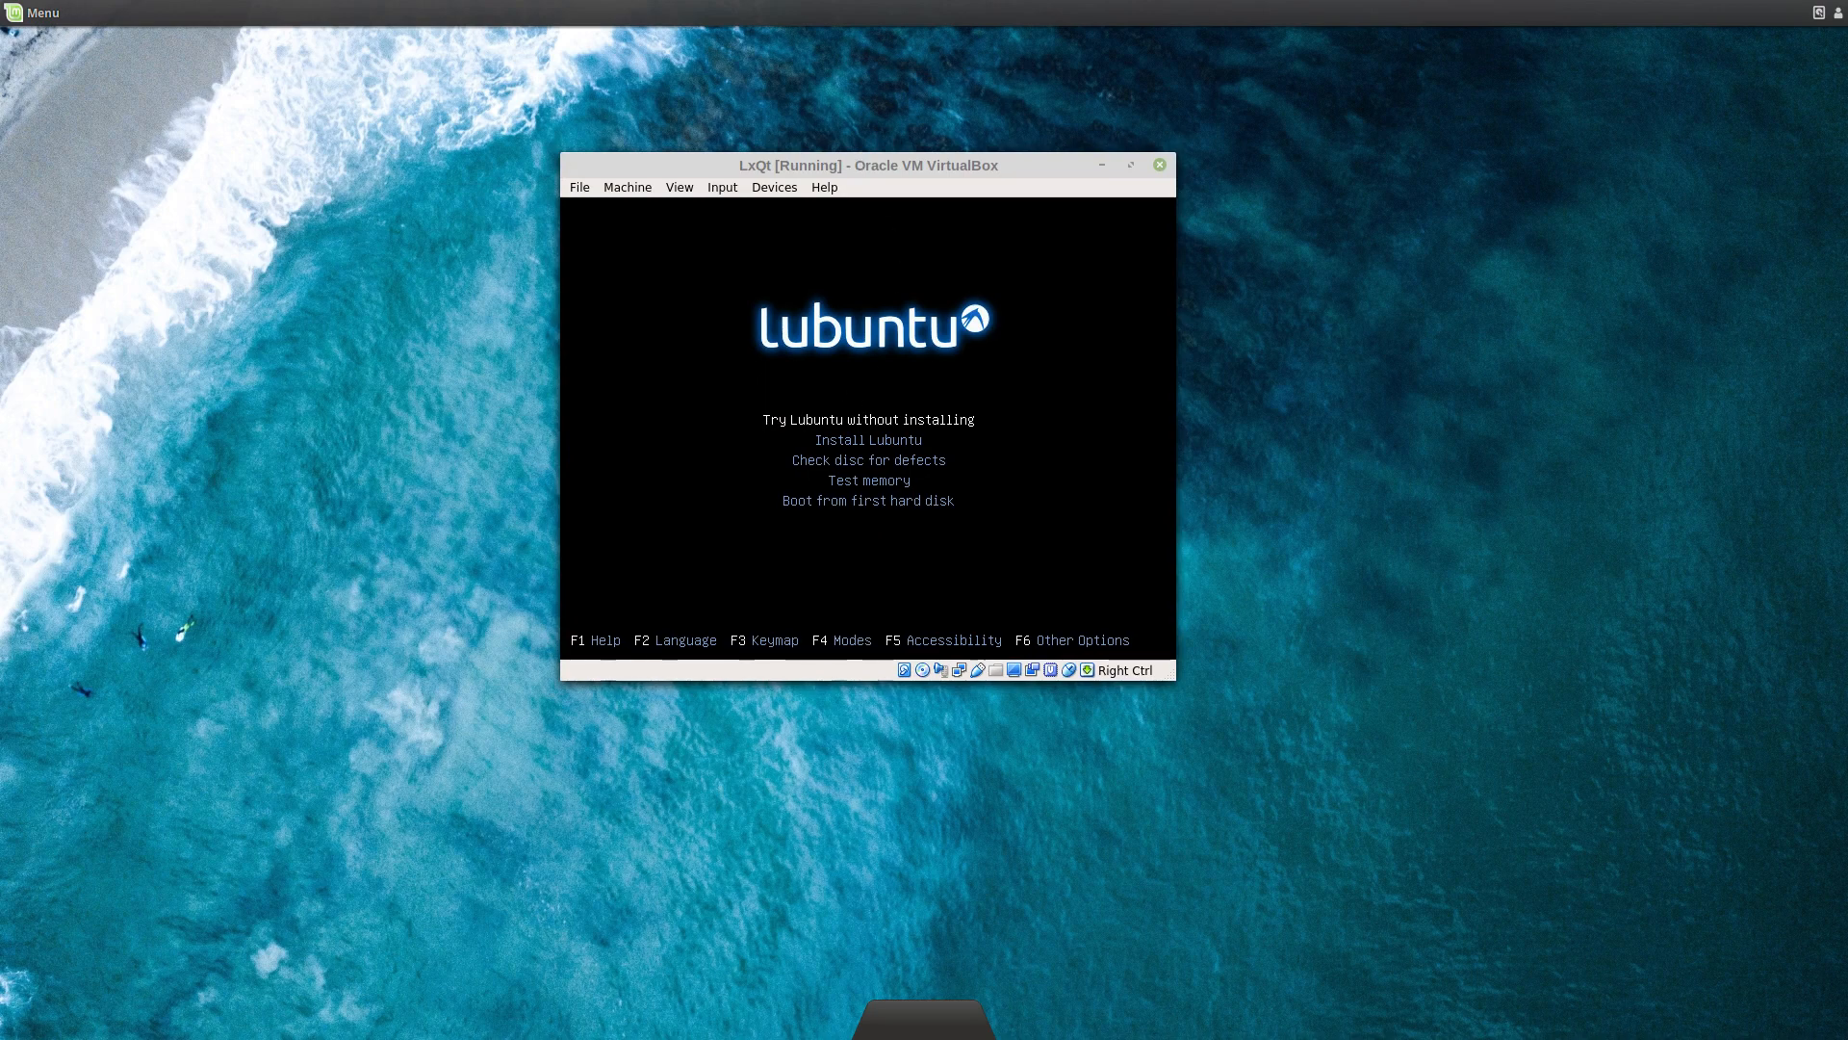
# Step: Choose 'Try Lubuntu without installing' from the boot menu
pyautogui.press('Return')
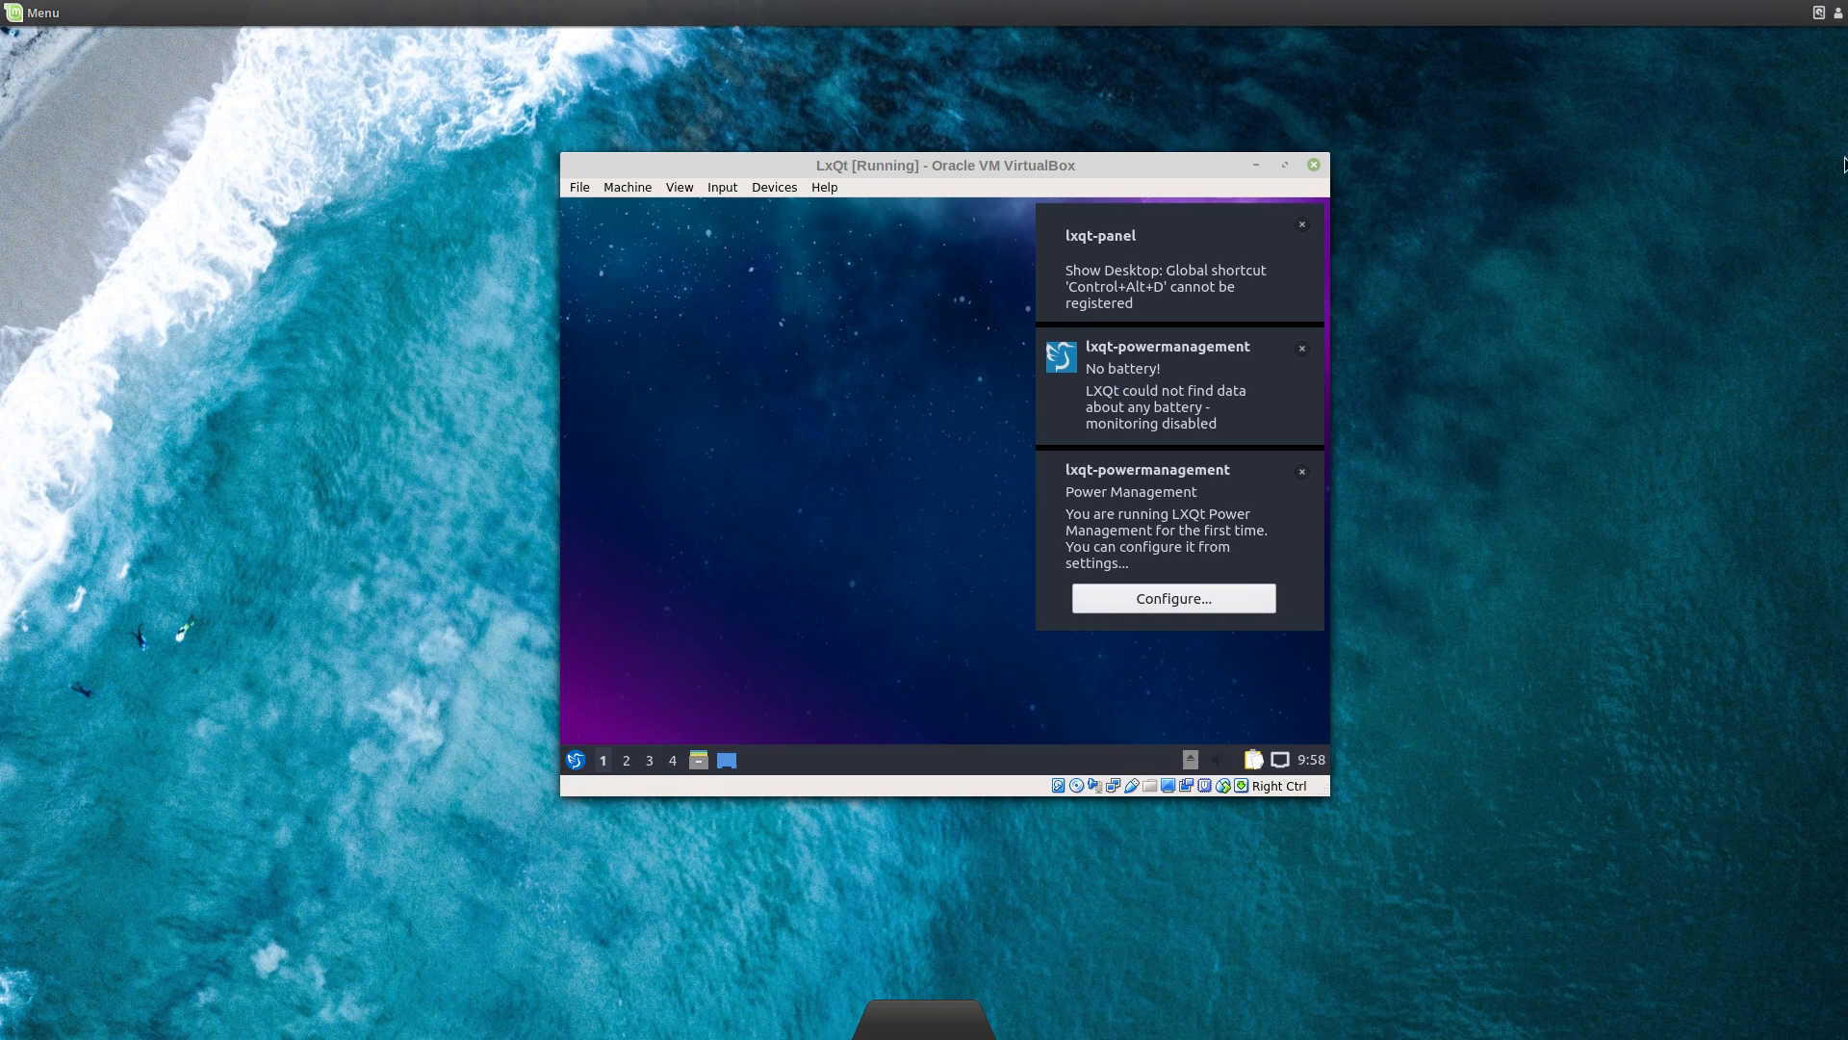
# Step: Dismiss the keyboard shortcut, no battery and power management notifications
pyautogui.click(1303, 224)
pyautogui.click(1302, 224)
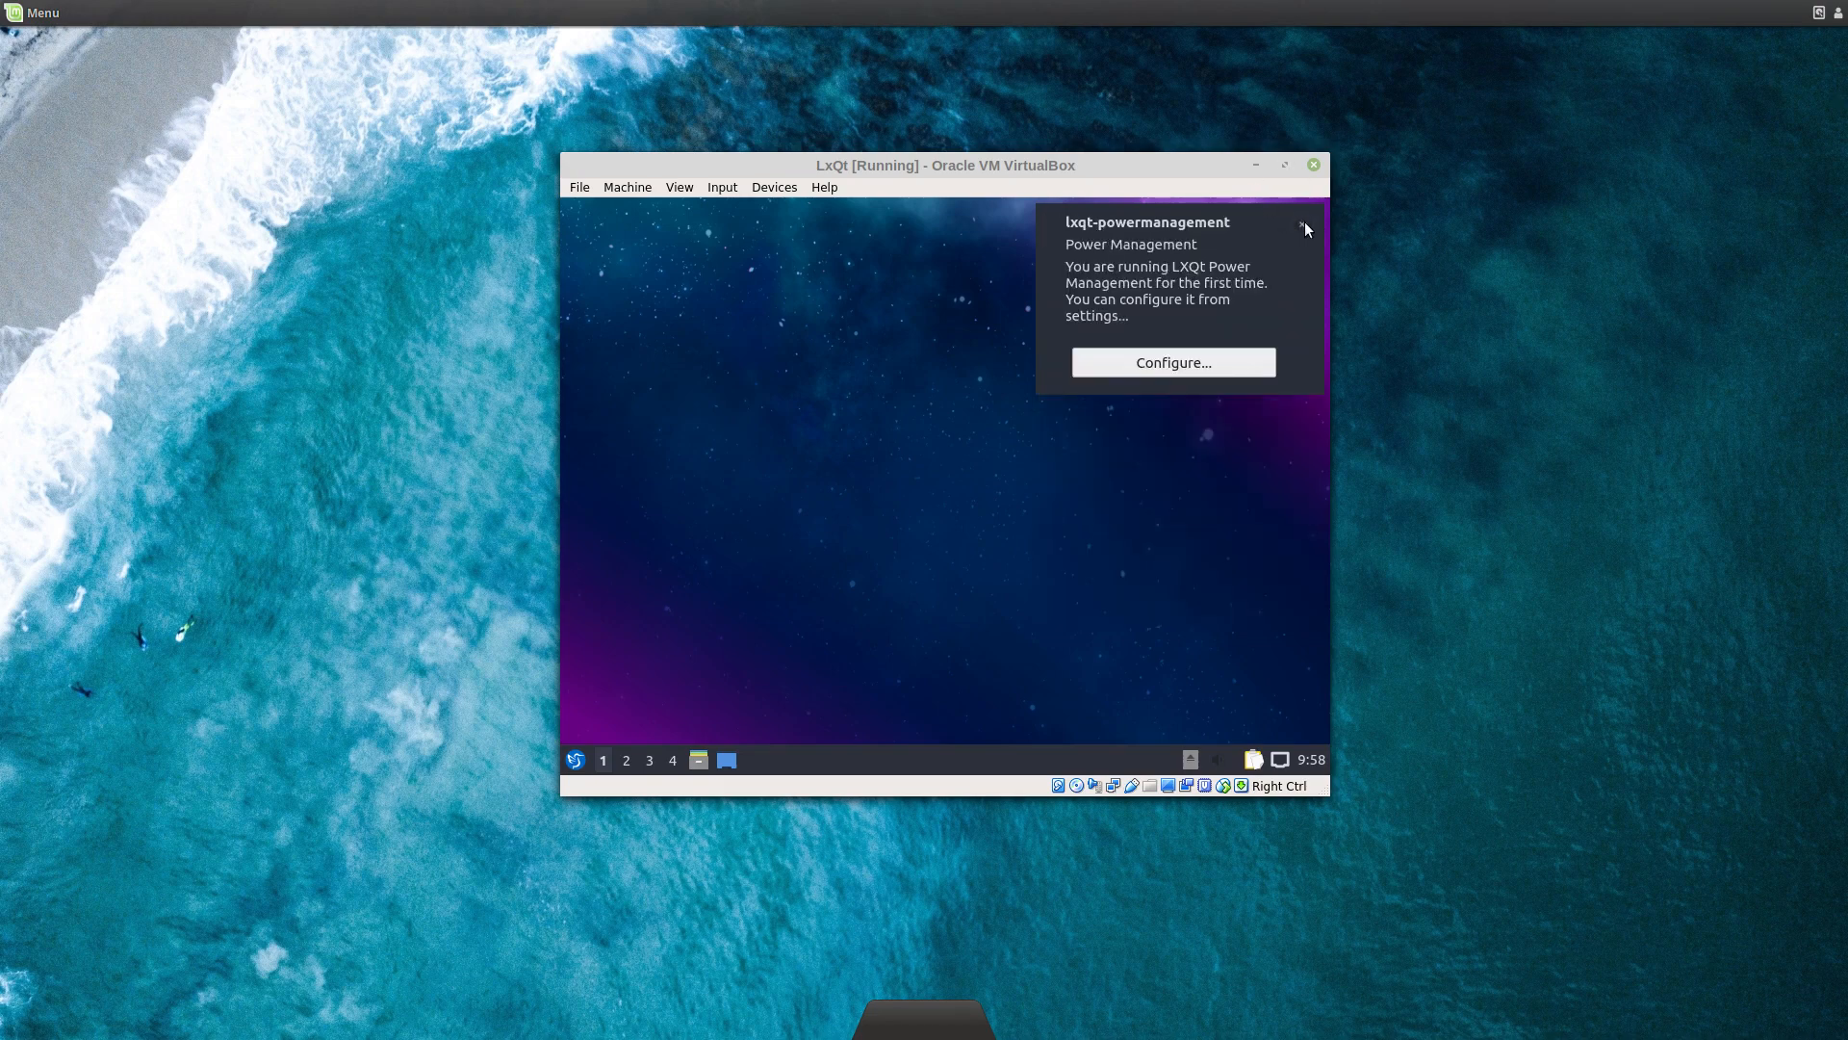
pyautogui.click(1302, 223)
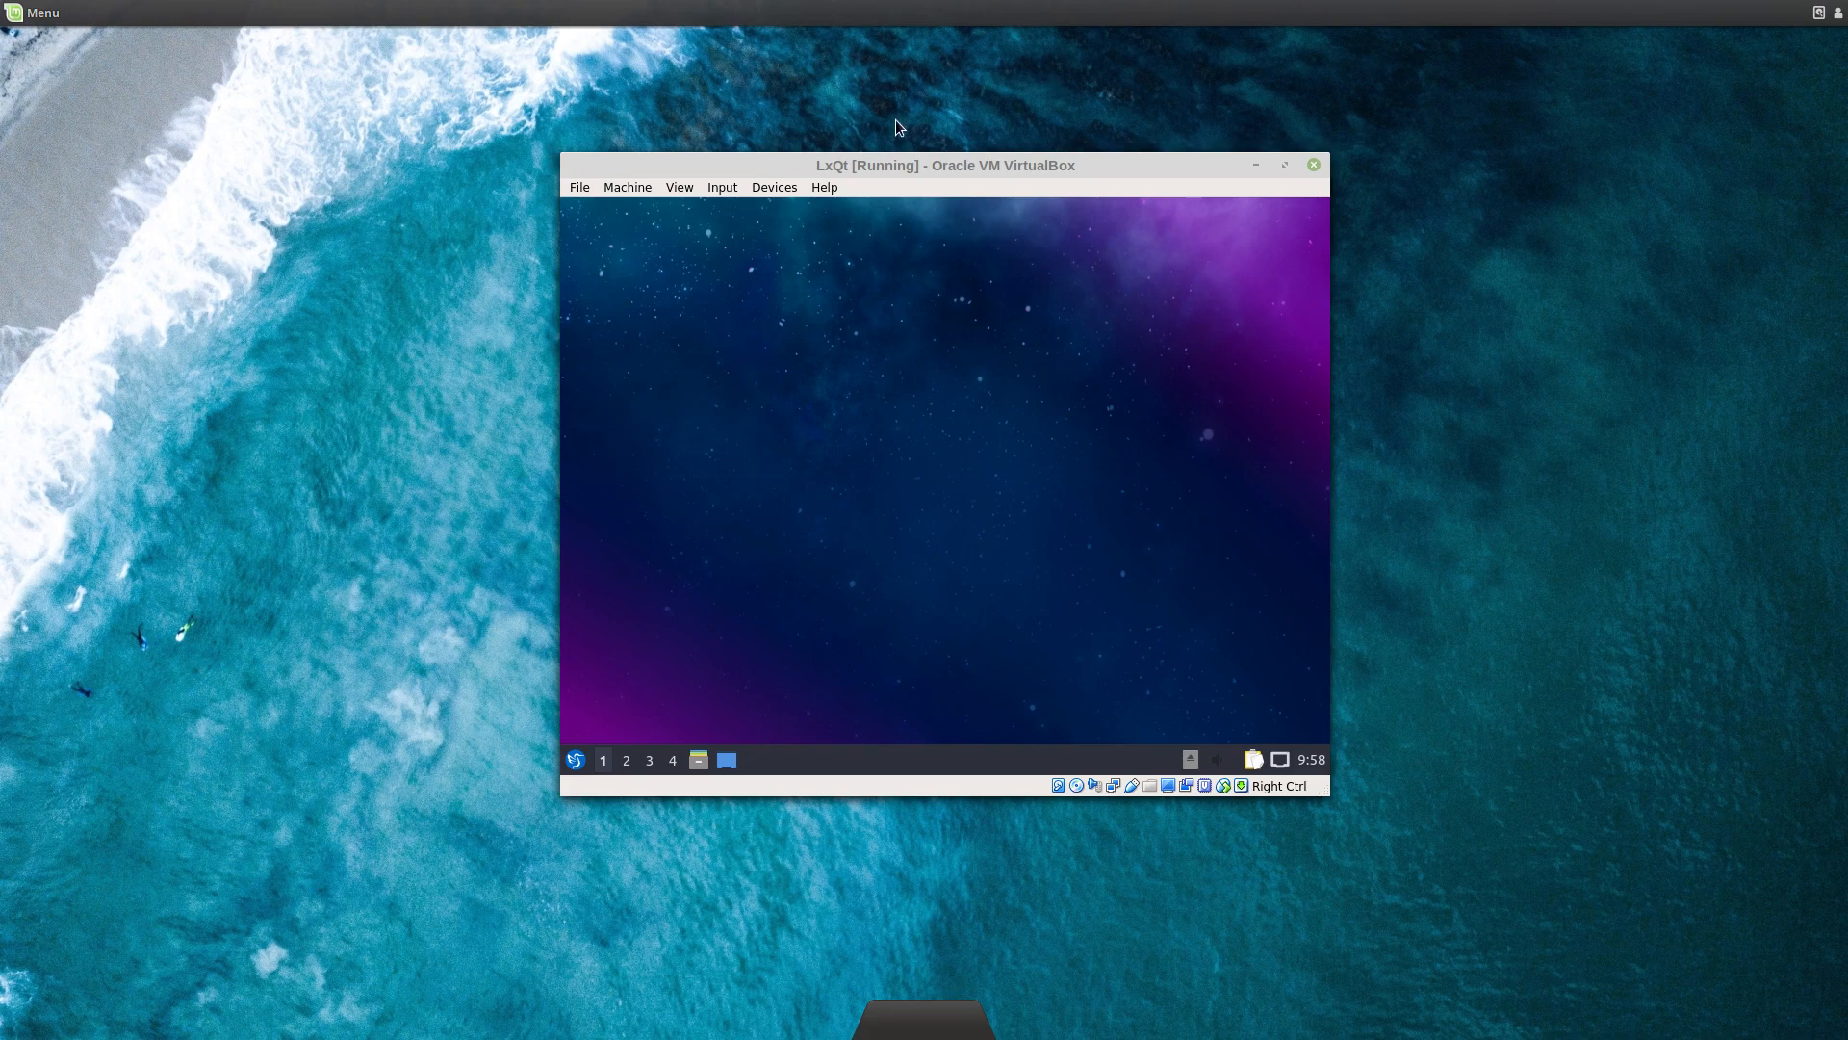
# Step: Fit the VM window to the guest screen with Adjust Window Size and move it higher
pyautogui.moveTo(897, 164); pyautogui.dragTo(905, 154)
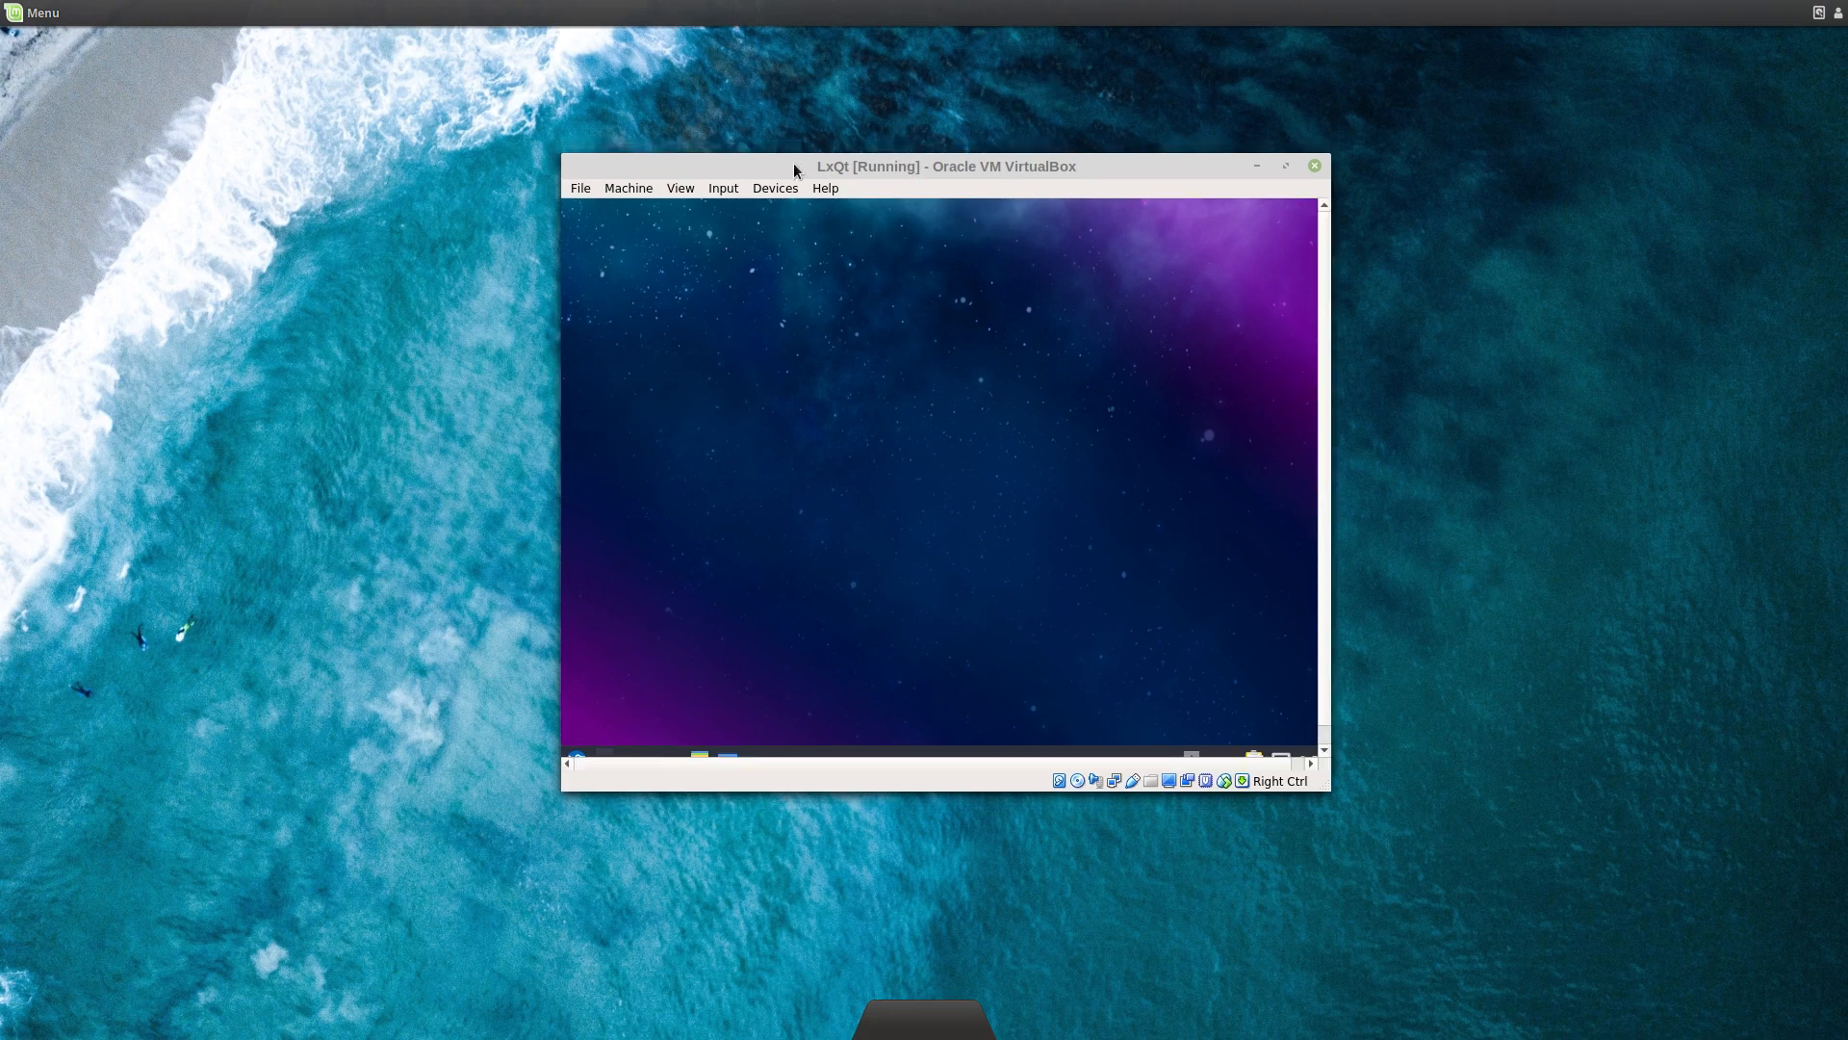
pyautogui.click(677, 187)
pyautogui.click(683, 284)
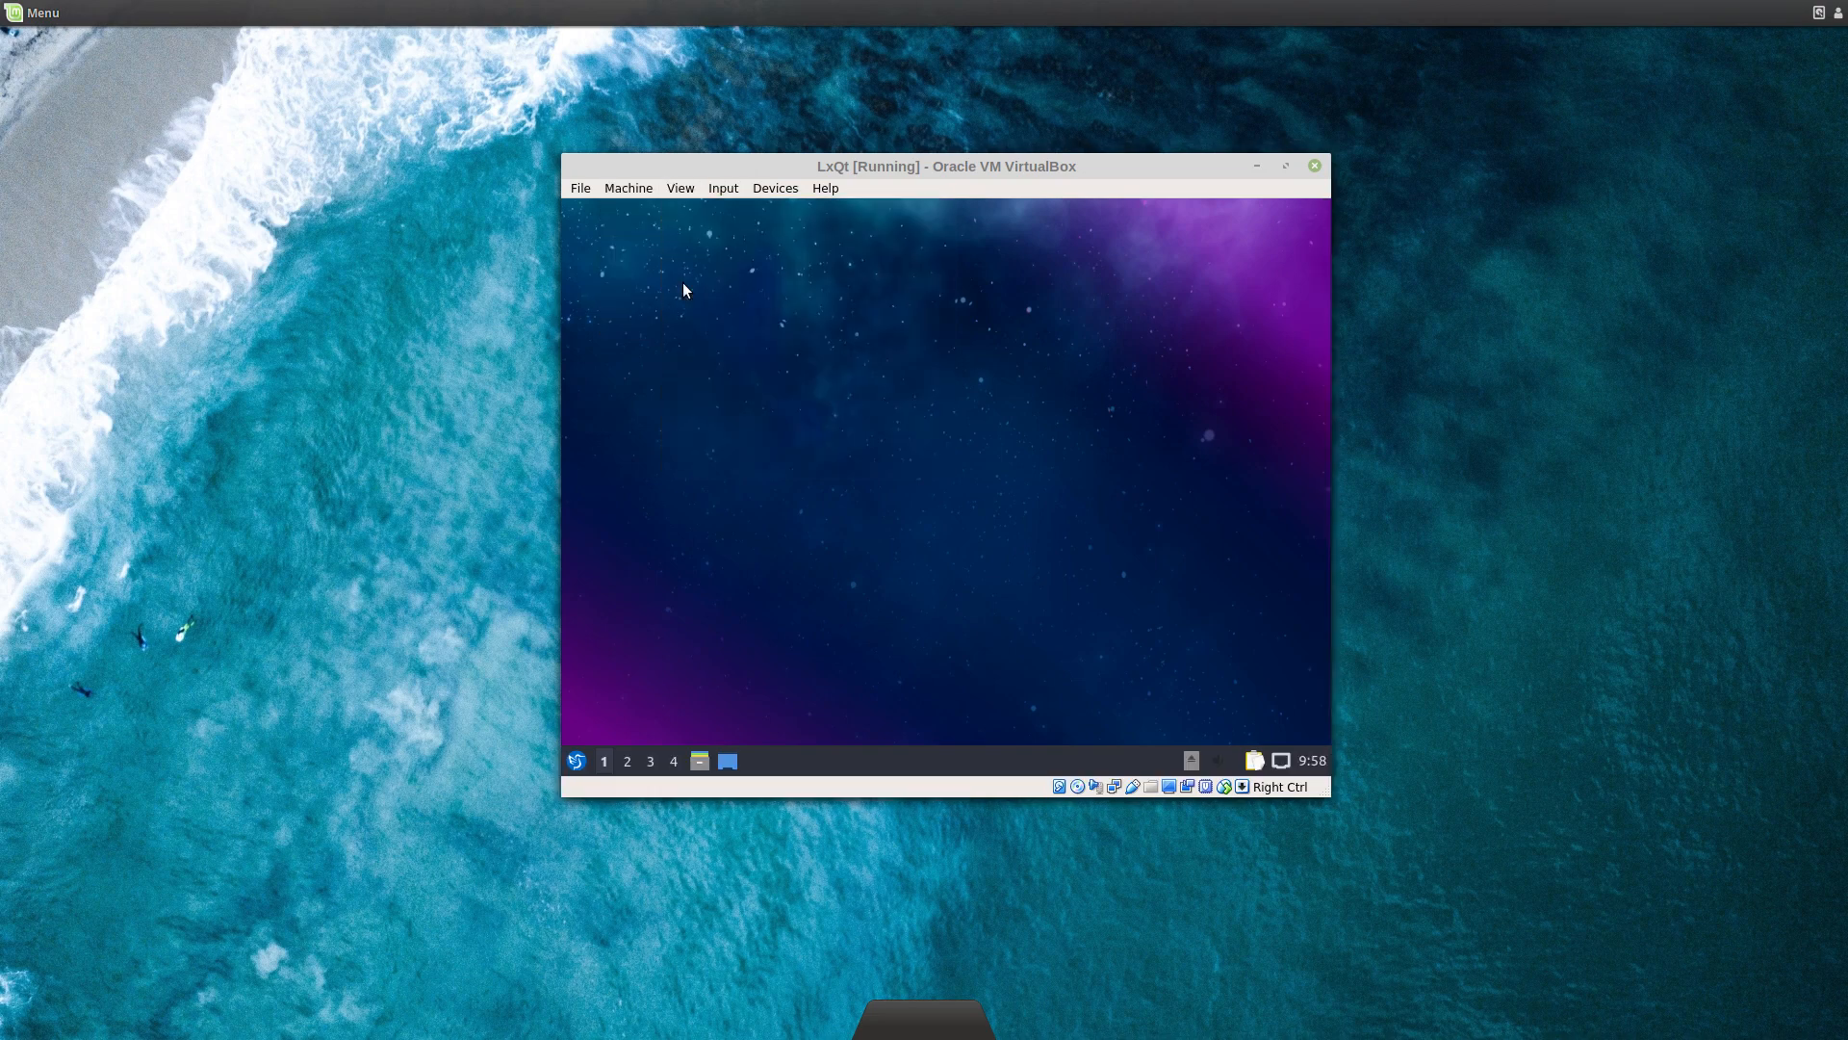
pyautogui.moveTo(702, 170); pyautogui.dragTo(703, 107)
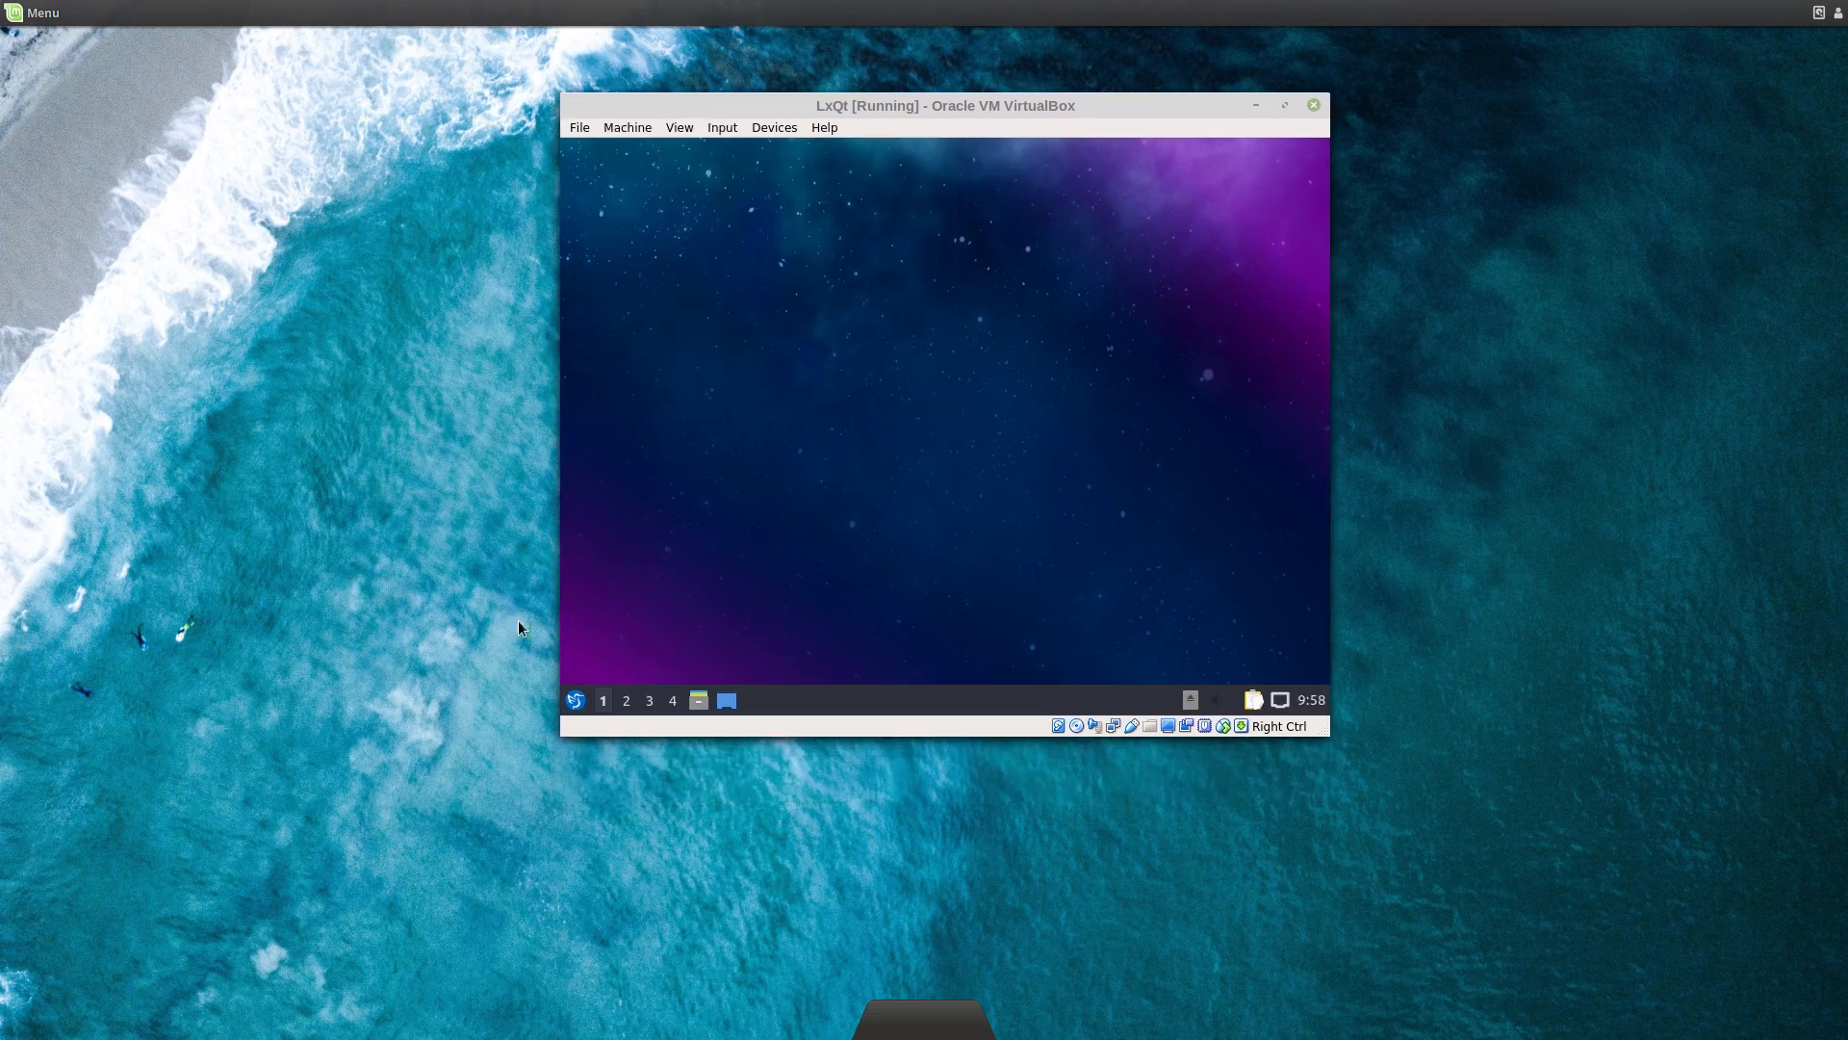
# Step: Open the LXQt applications menu and browse its categories down to System Tools
pyautogui.click(575, 700)
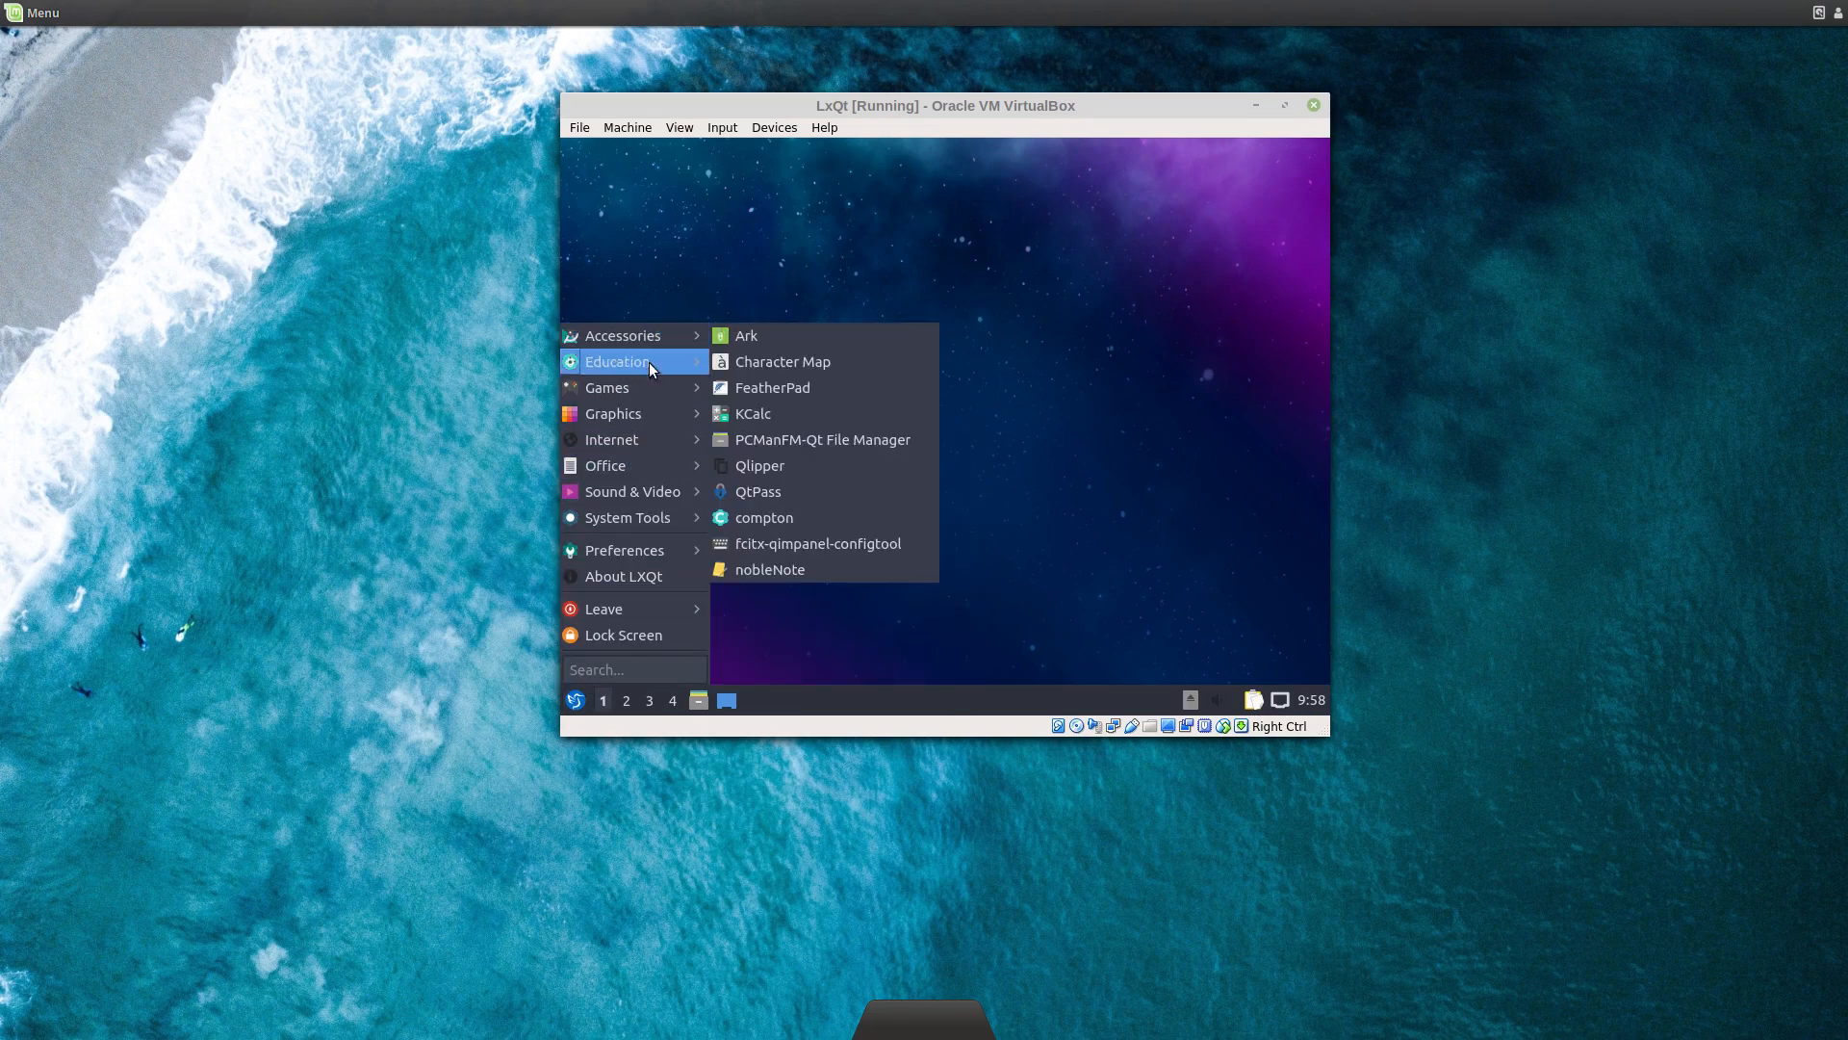
pyautogui.moveTo(644, 337)
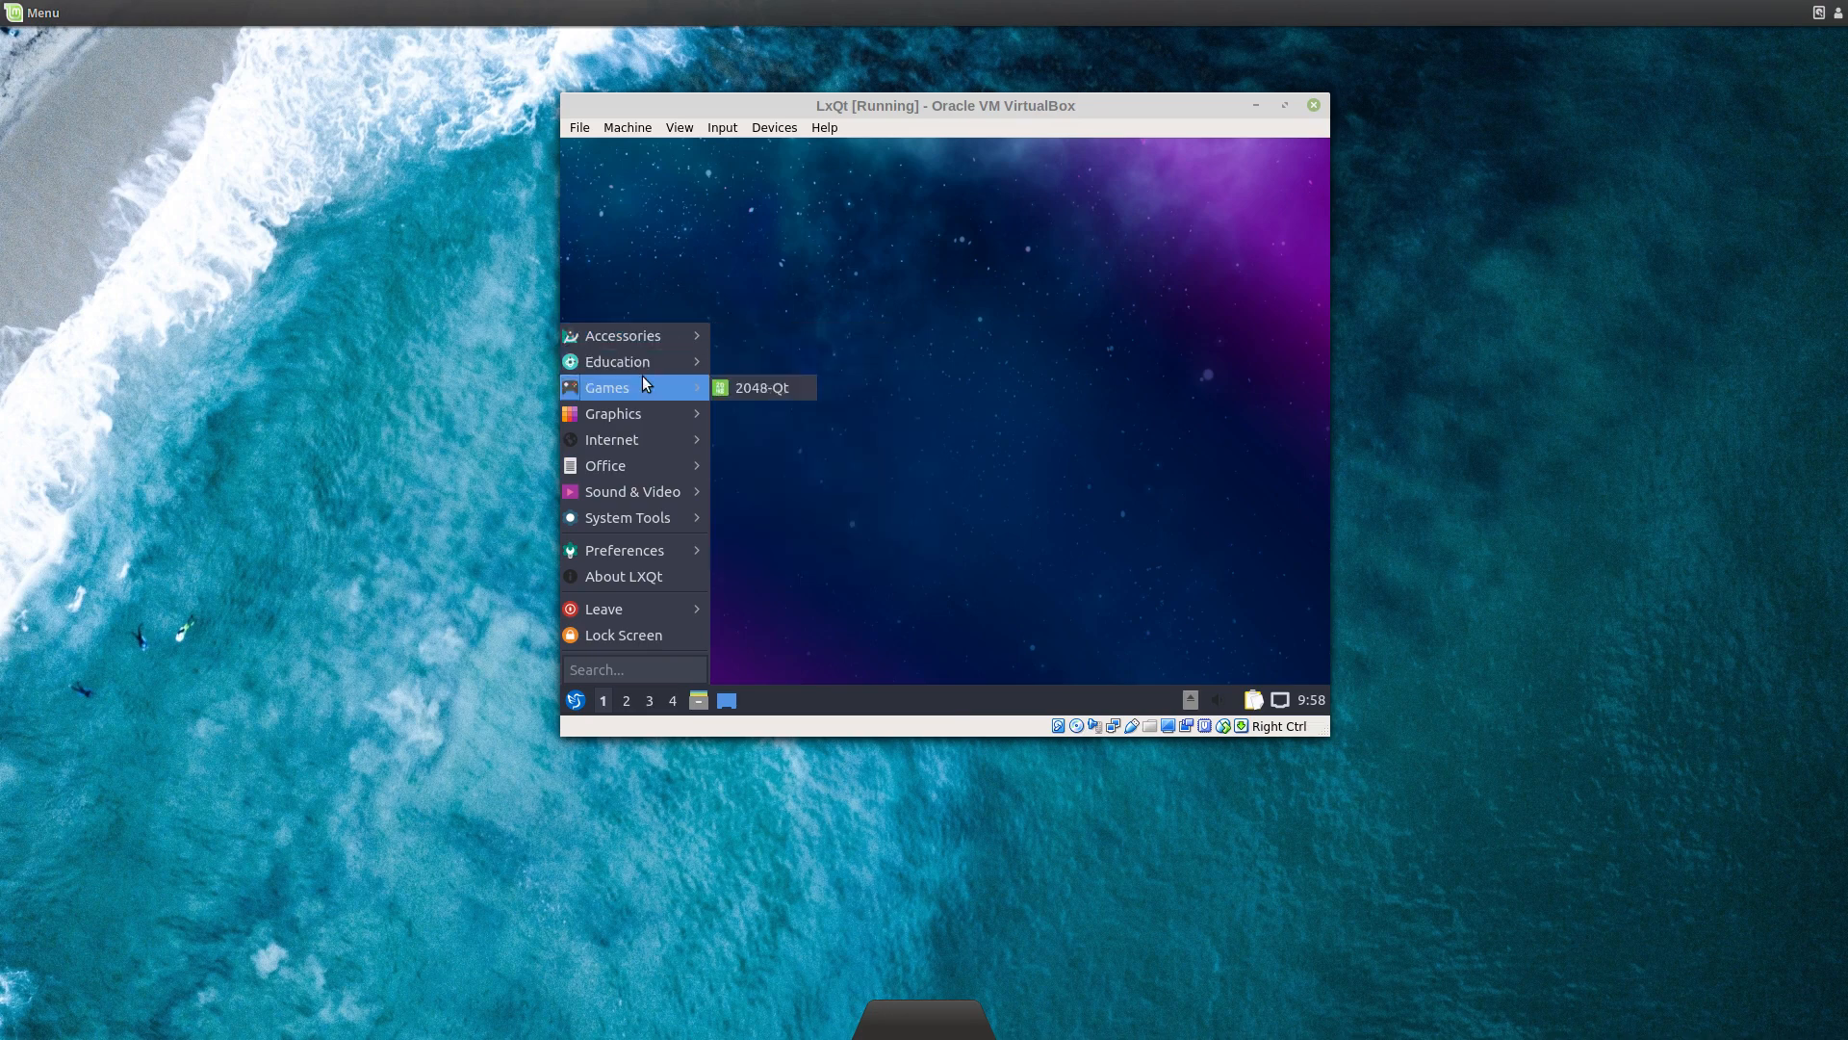
pyautogui.moveTo(643, 418)
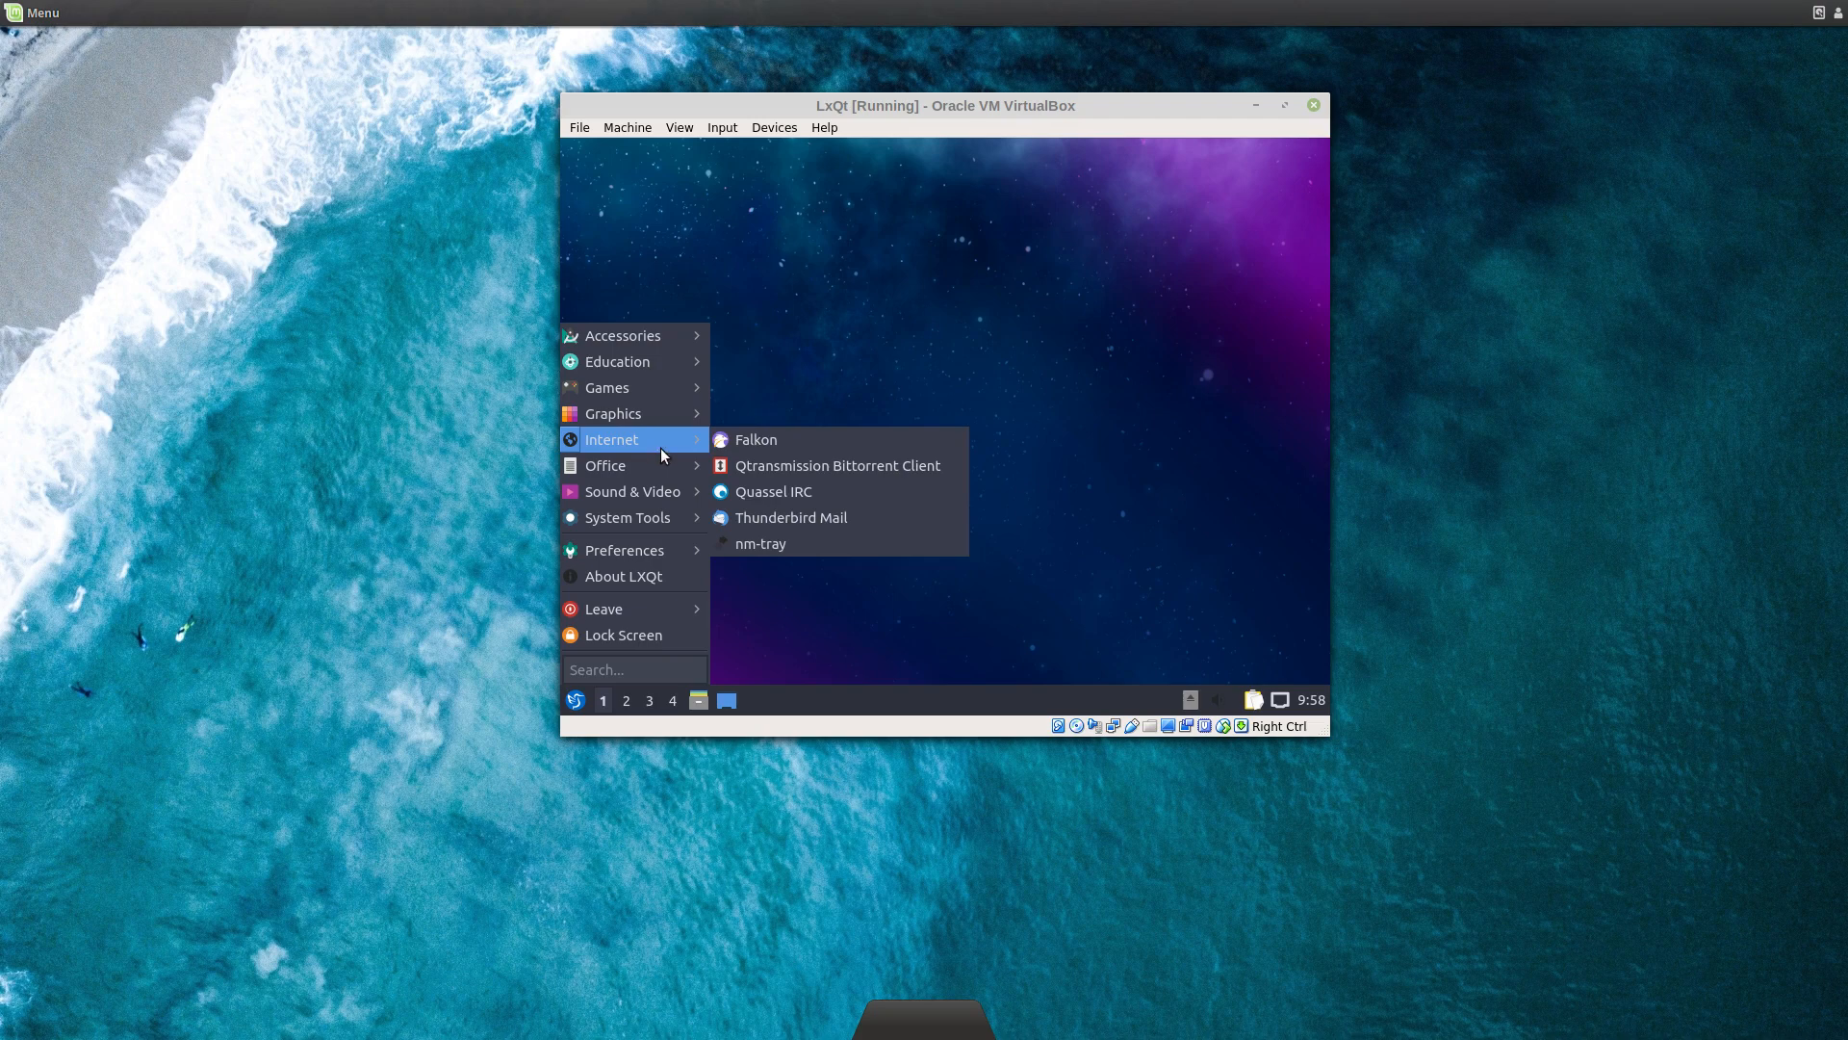
pyautogui.moveTo(654, 496)
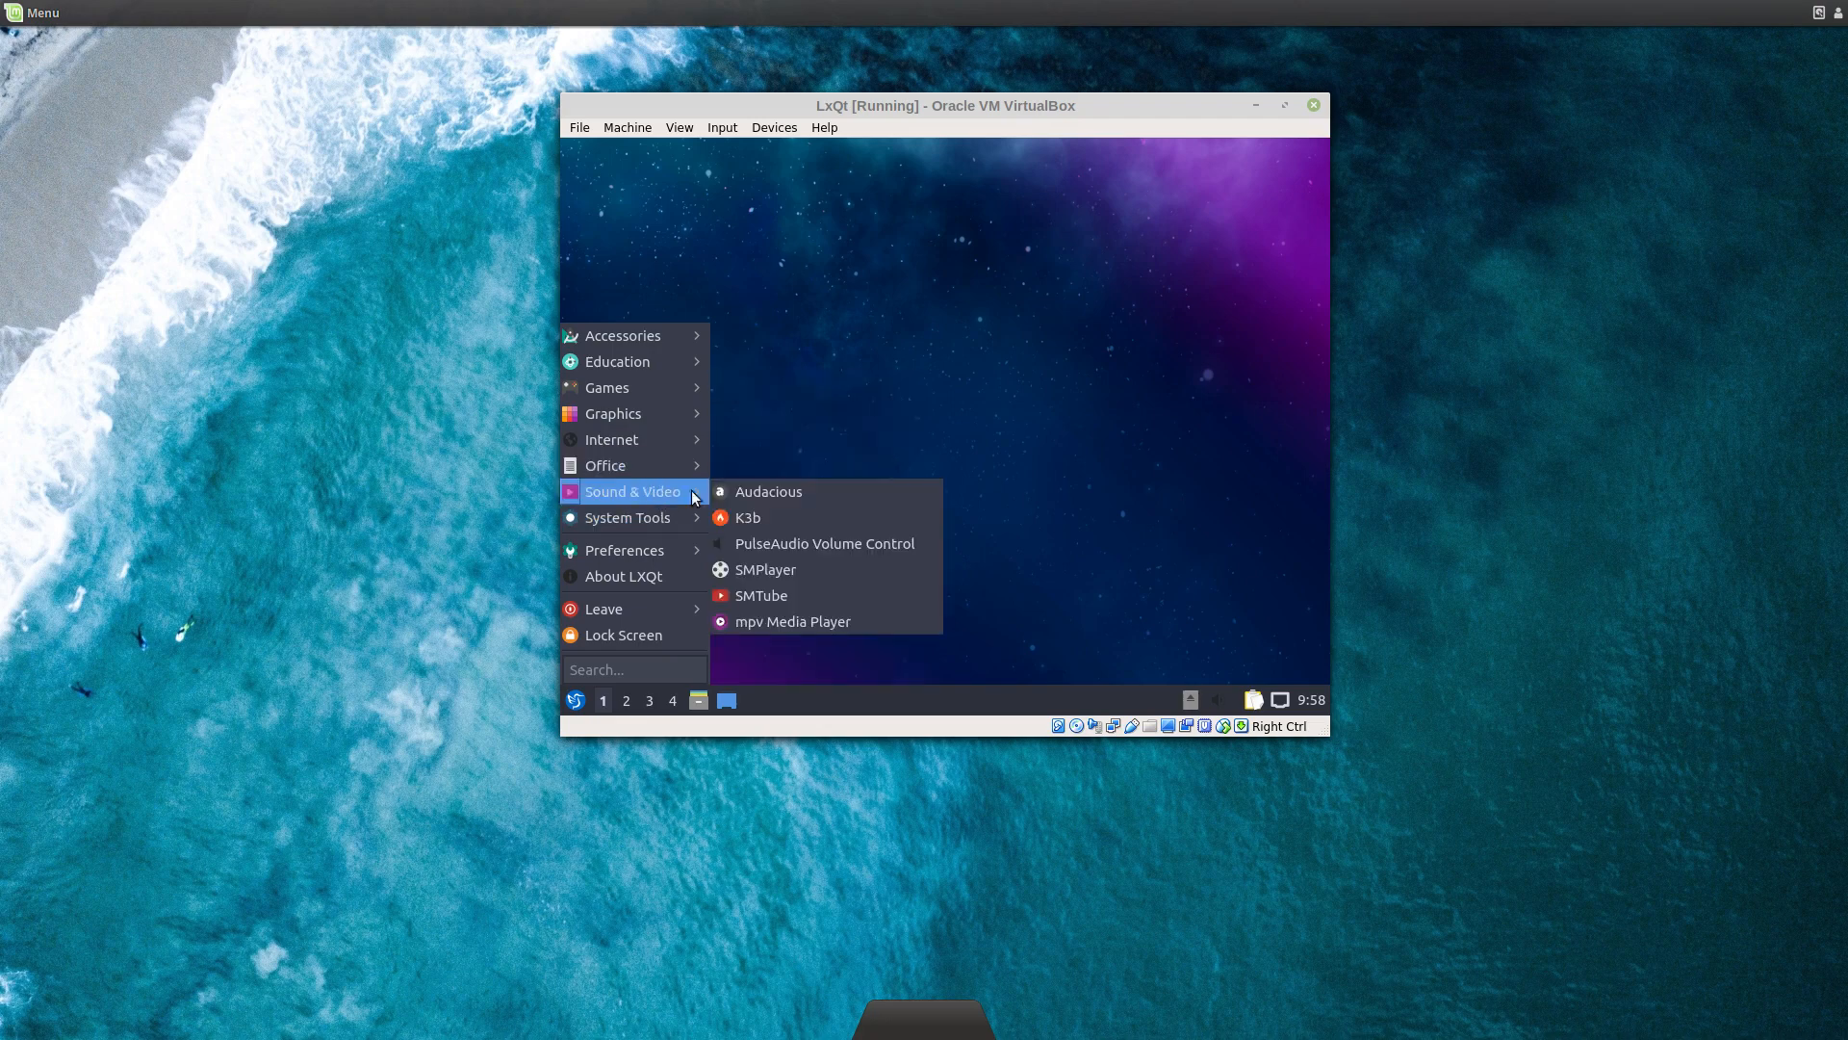
pyautogui.moveTo(688, 524)
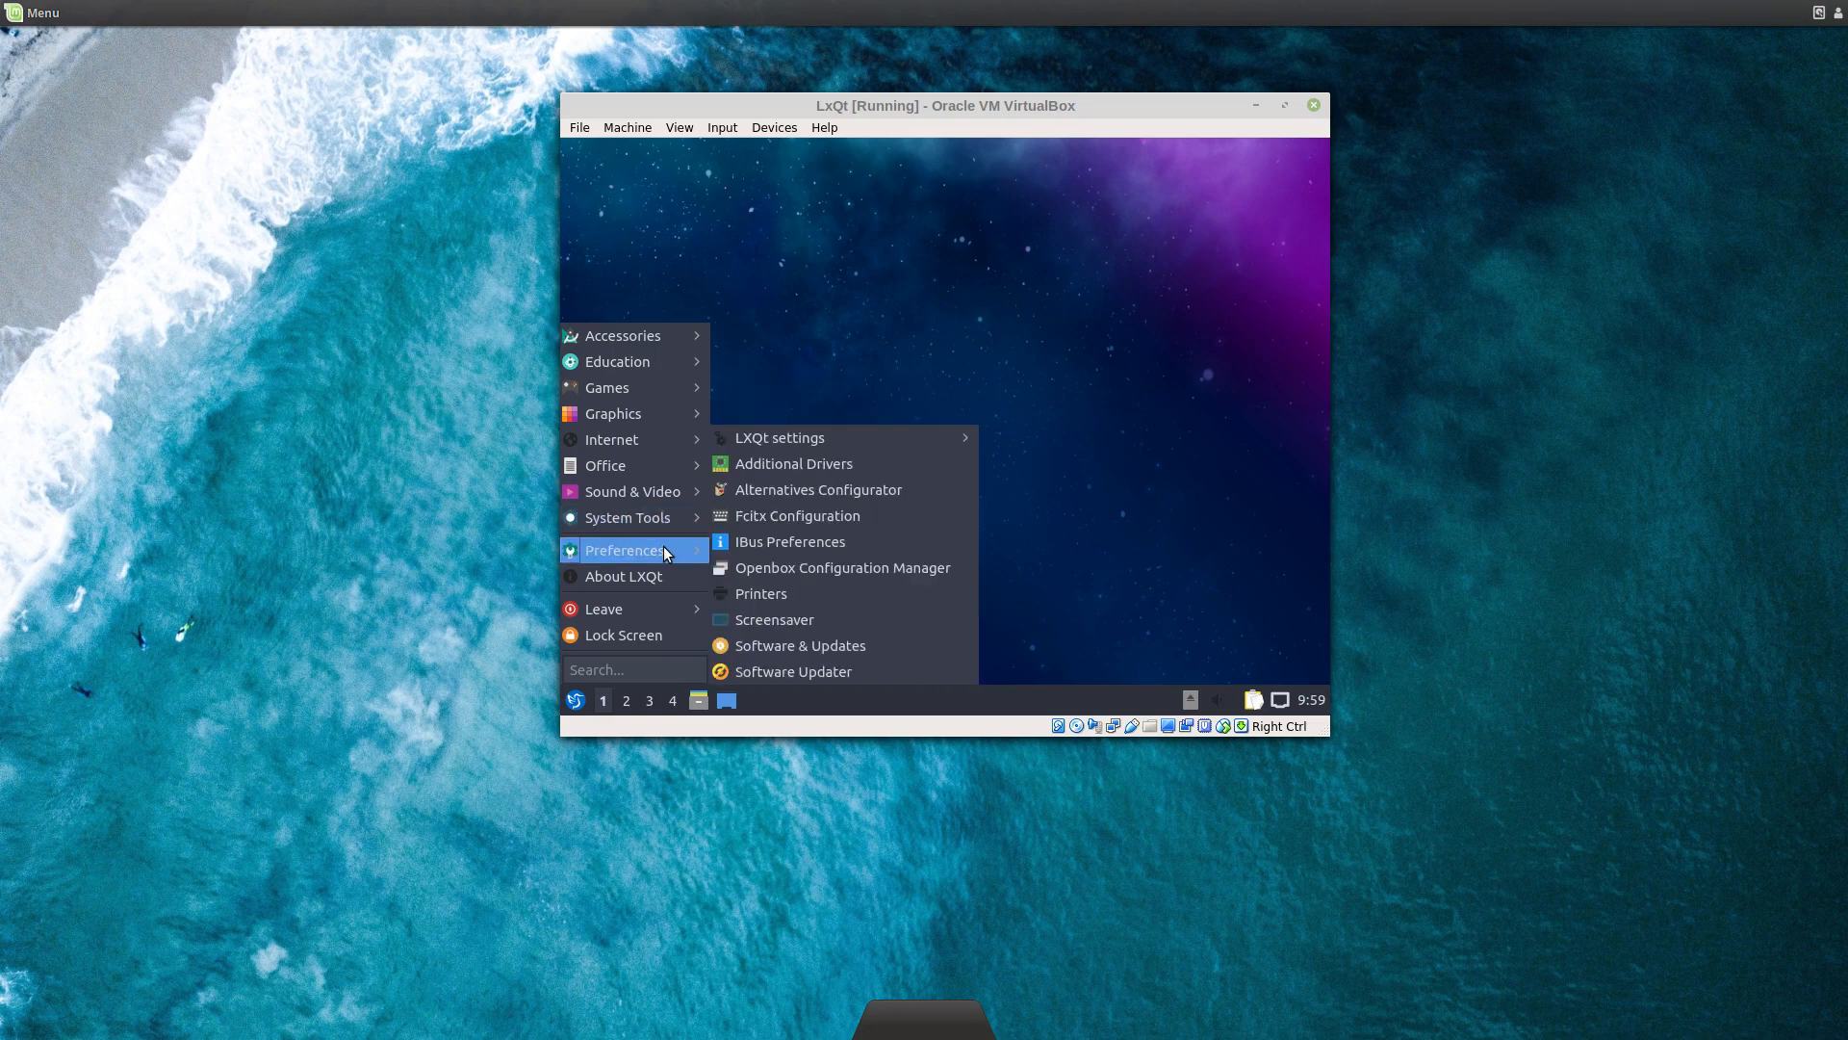
pyautogui.moveTo(639, 605)
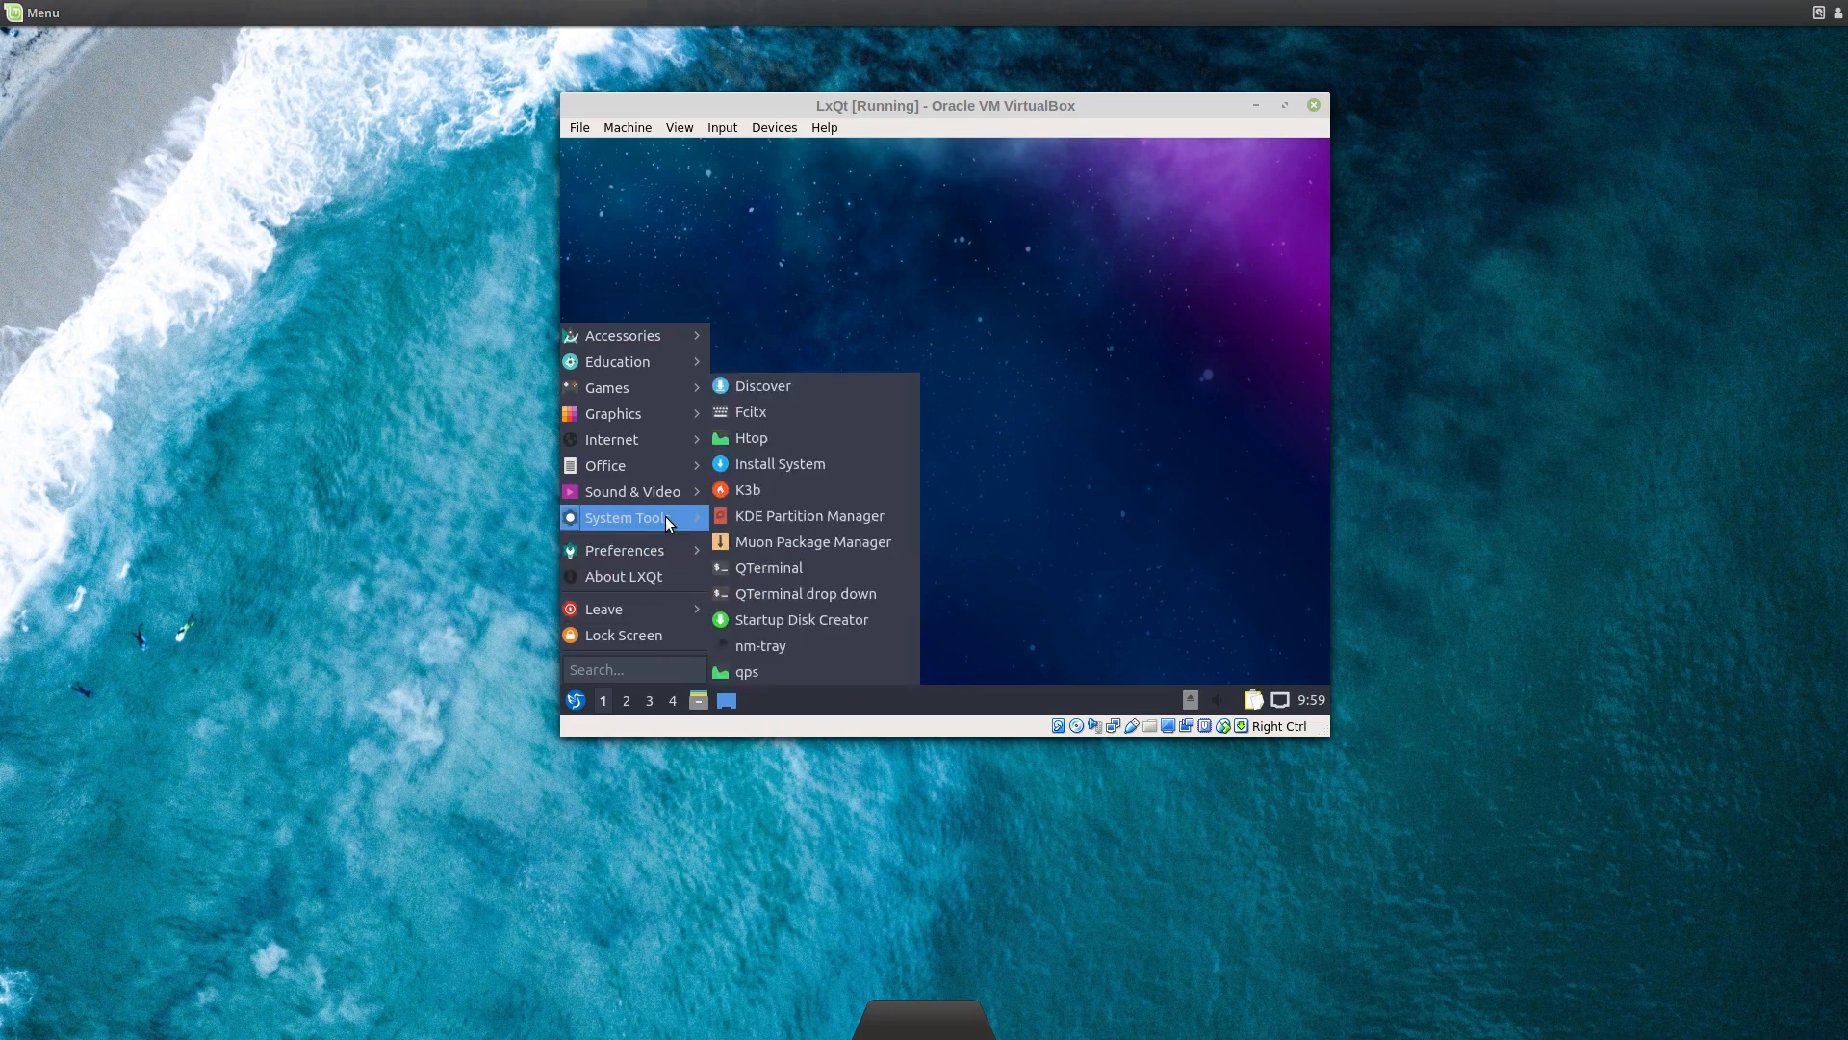
# Step: Launch Install System, choose British English (United Kingdom), and maximise the installer
pyautogui.click(776, 460)
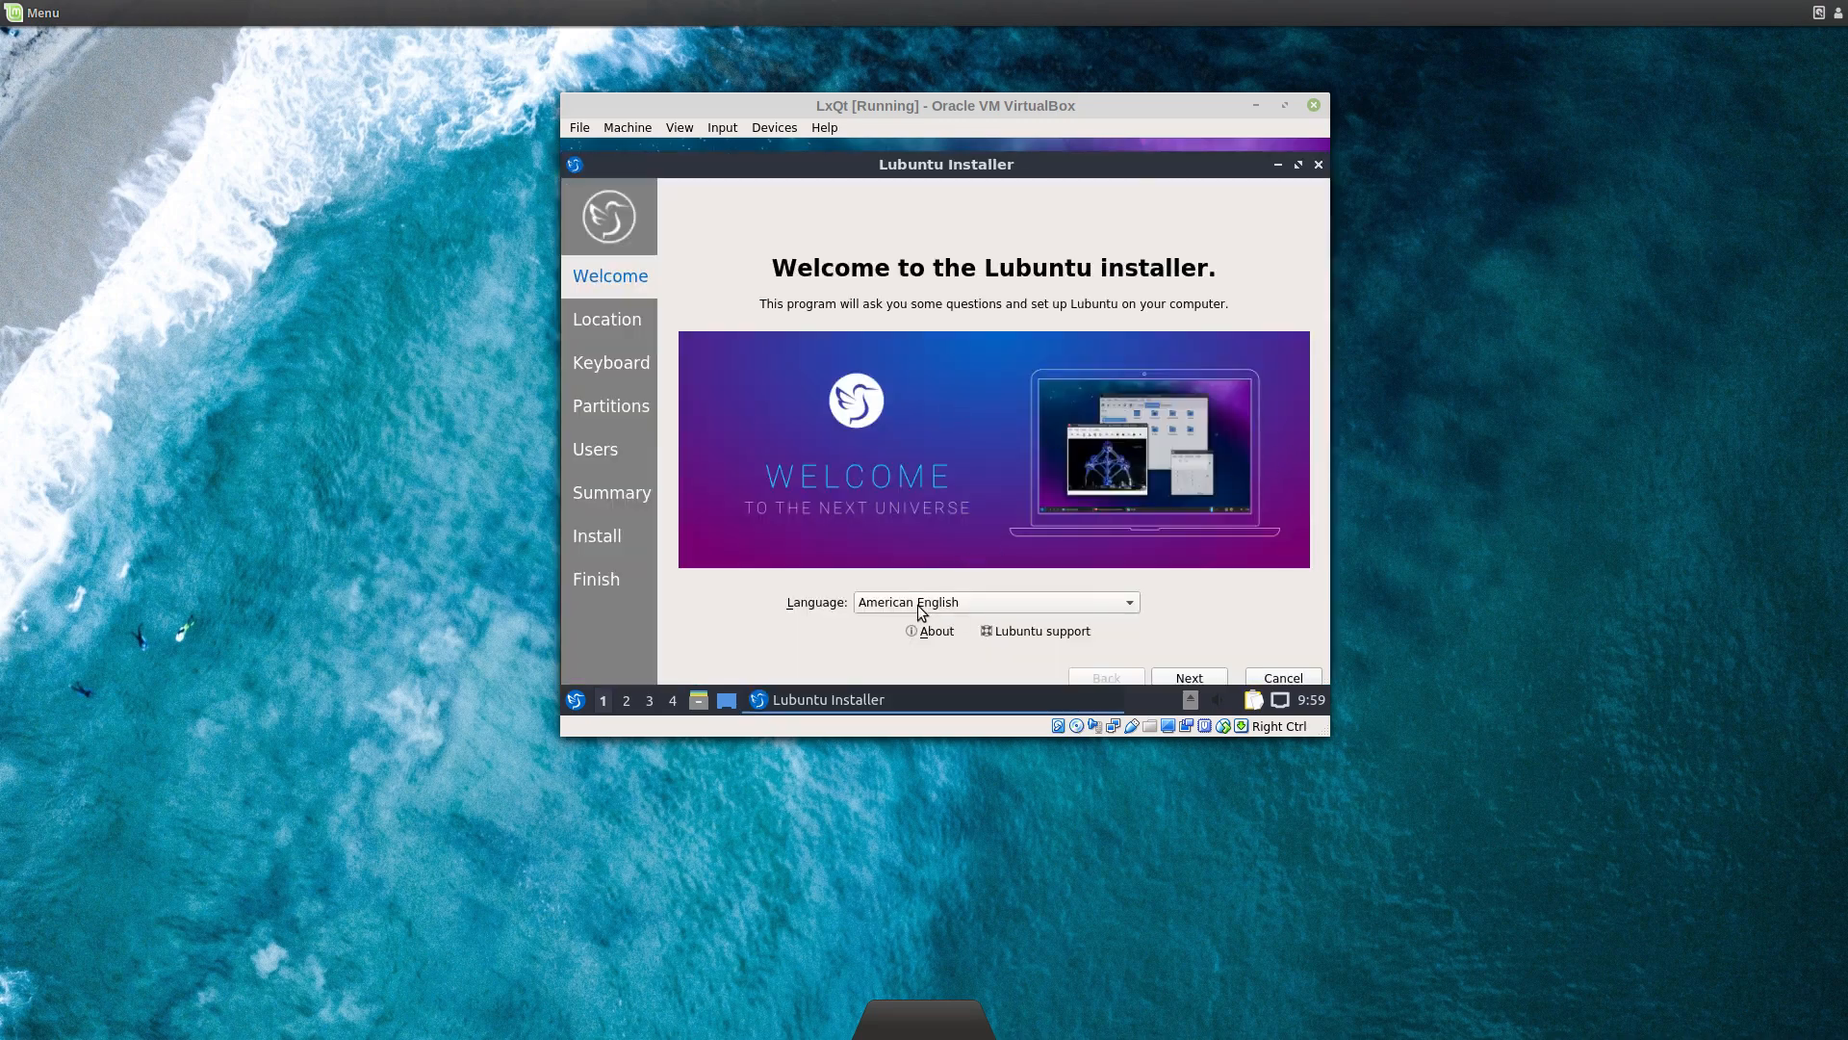
pyautogui.click(1128, 602)
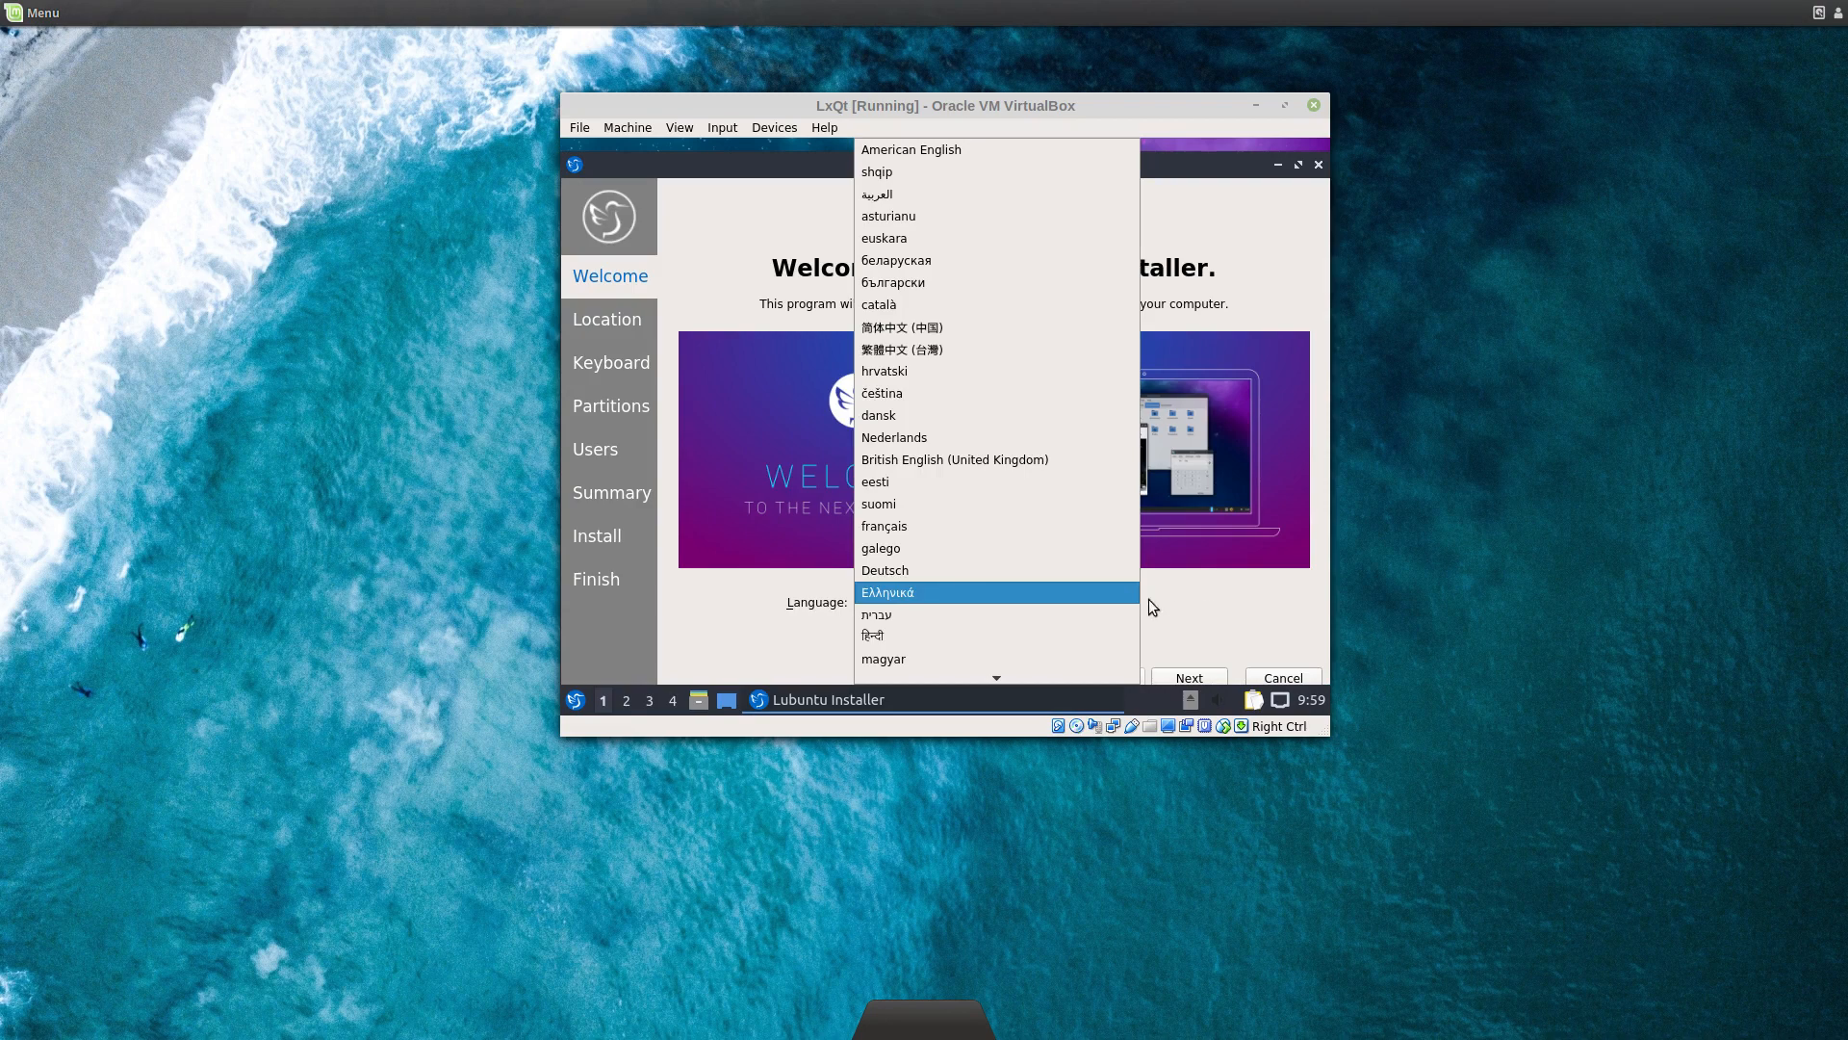
pyautogui.click(970, 462)
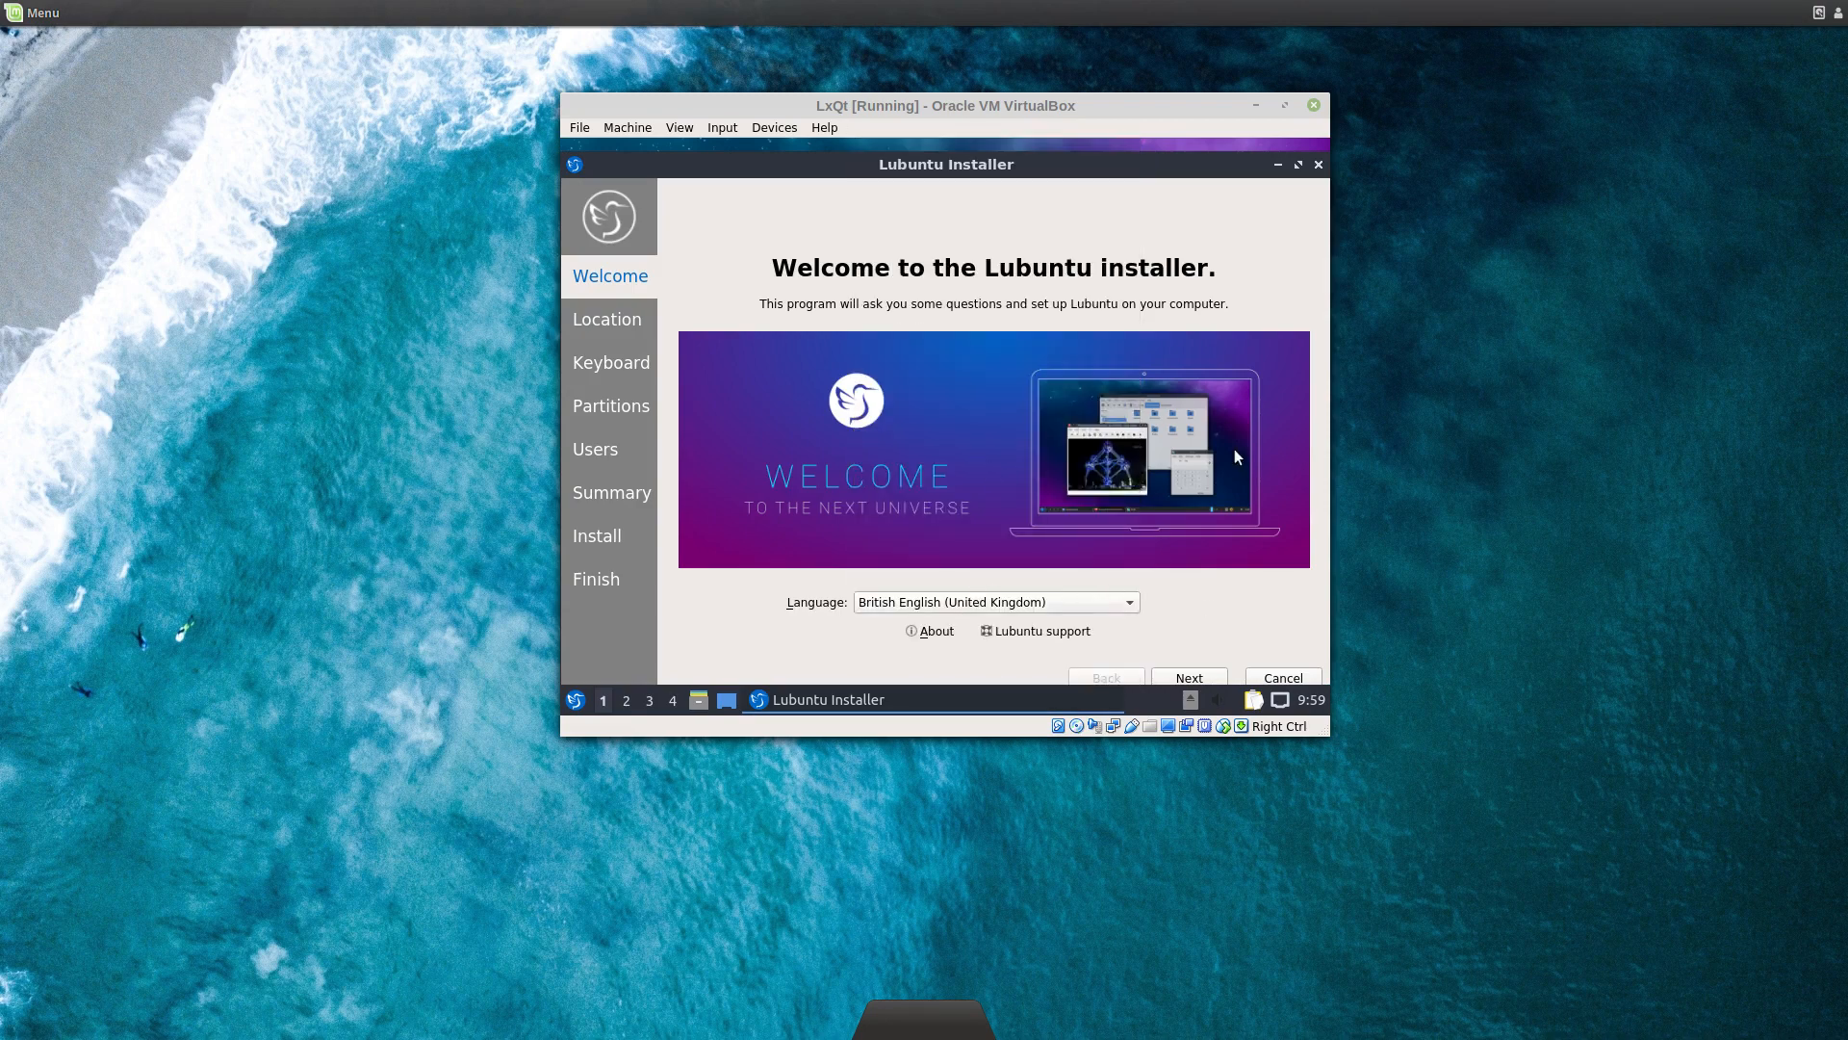
pyautogui.moveTo(1200, 166); pyautogui.dragTo(1182, 123)
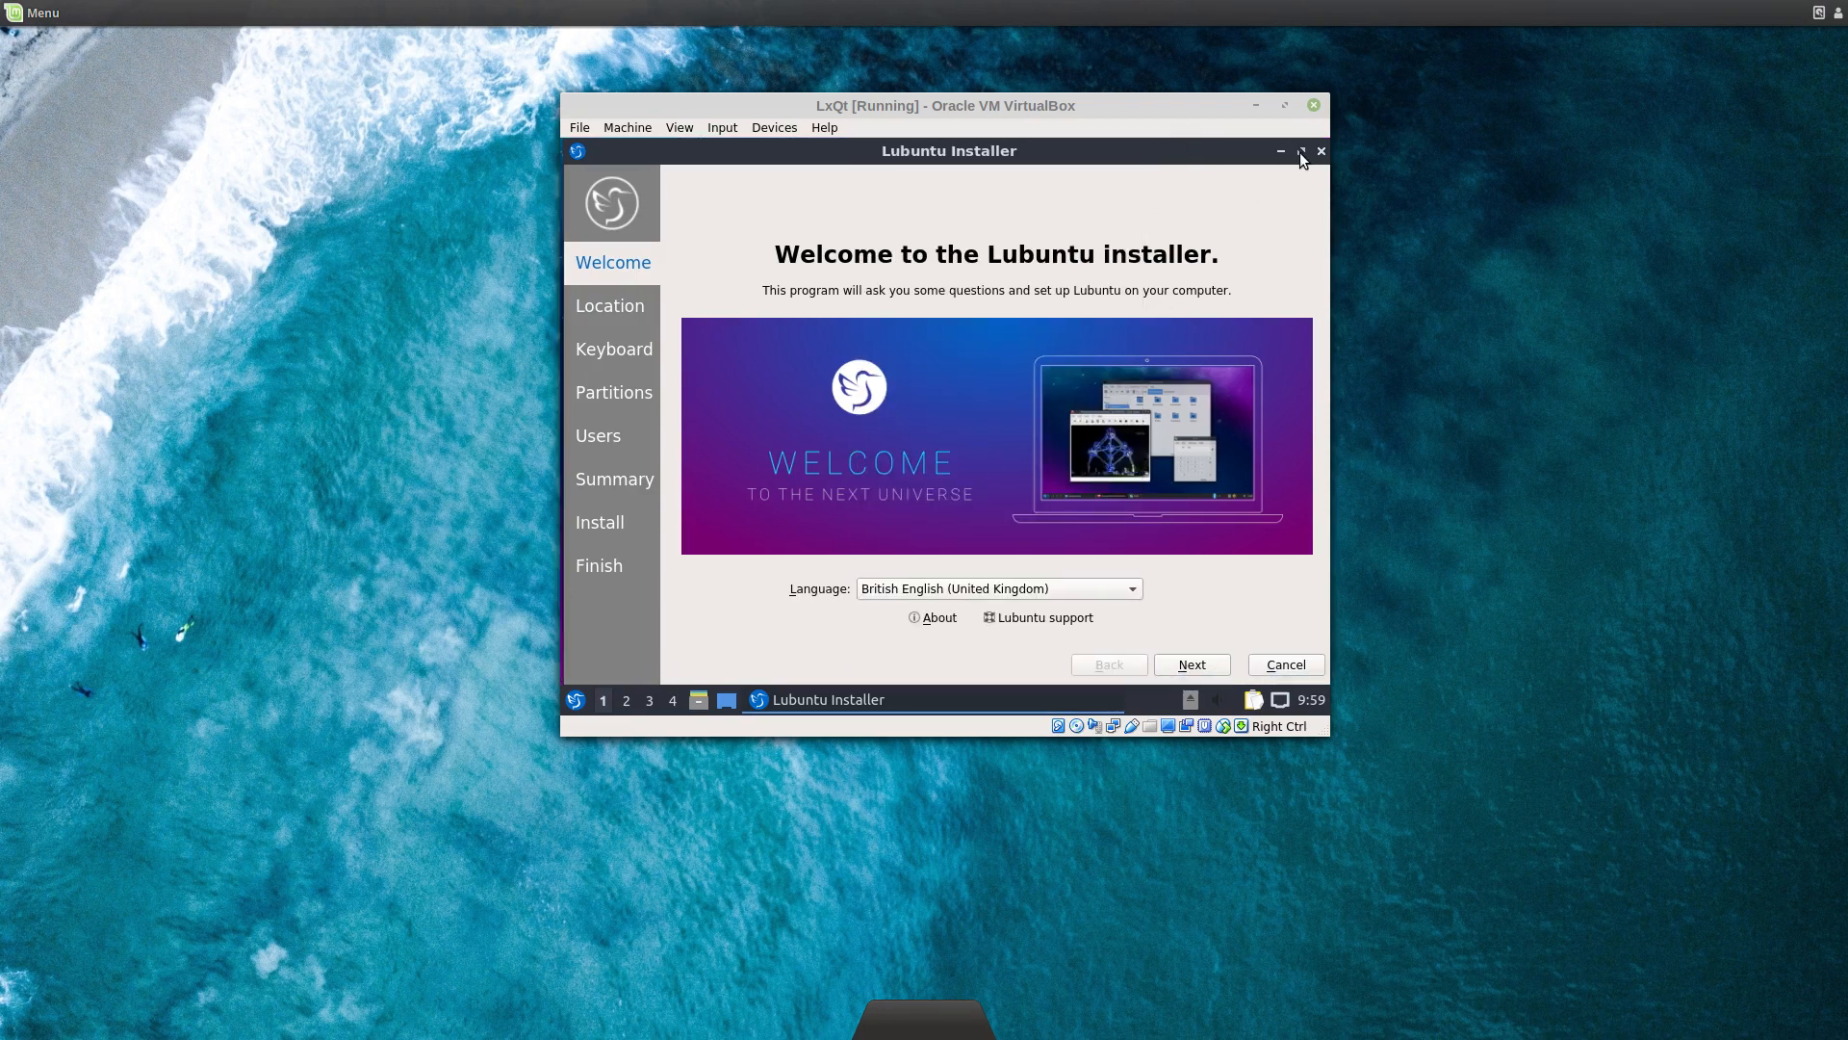
pyautogui.click(1296, 154)
# Step: Set the timezone to London and test the keyboard layout with "@~!"£$%
pyautogui.click(1190, 665)
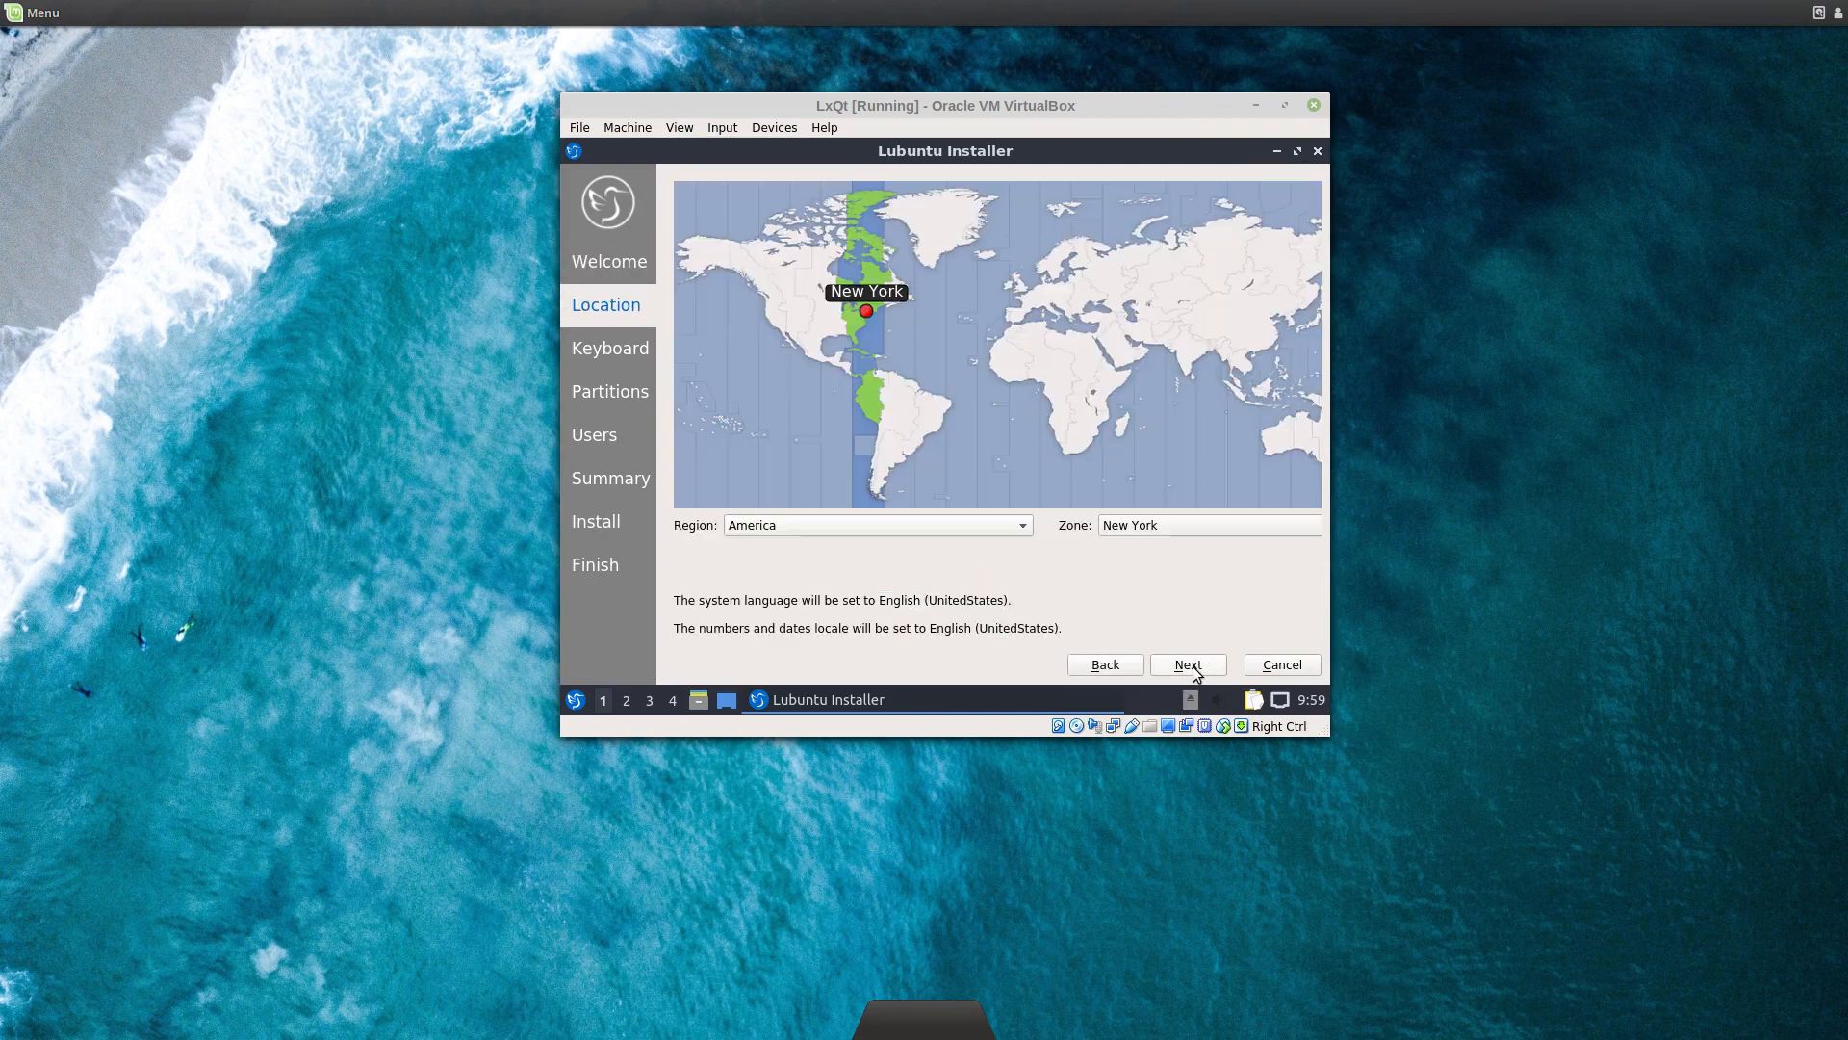
pyautogui.click(1021, 290)
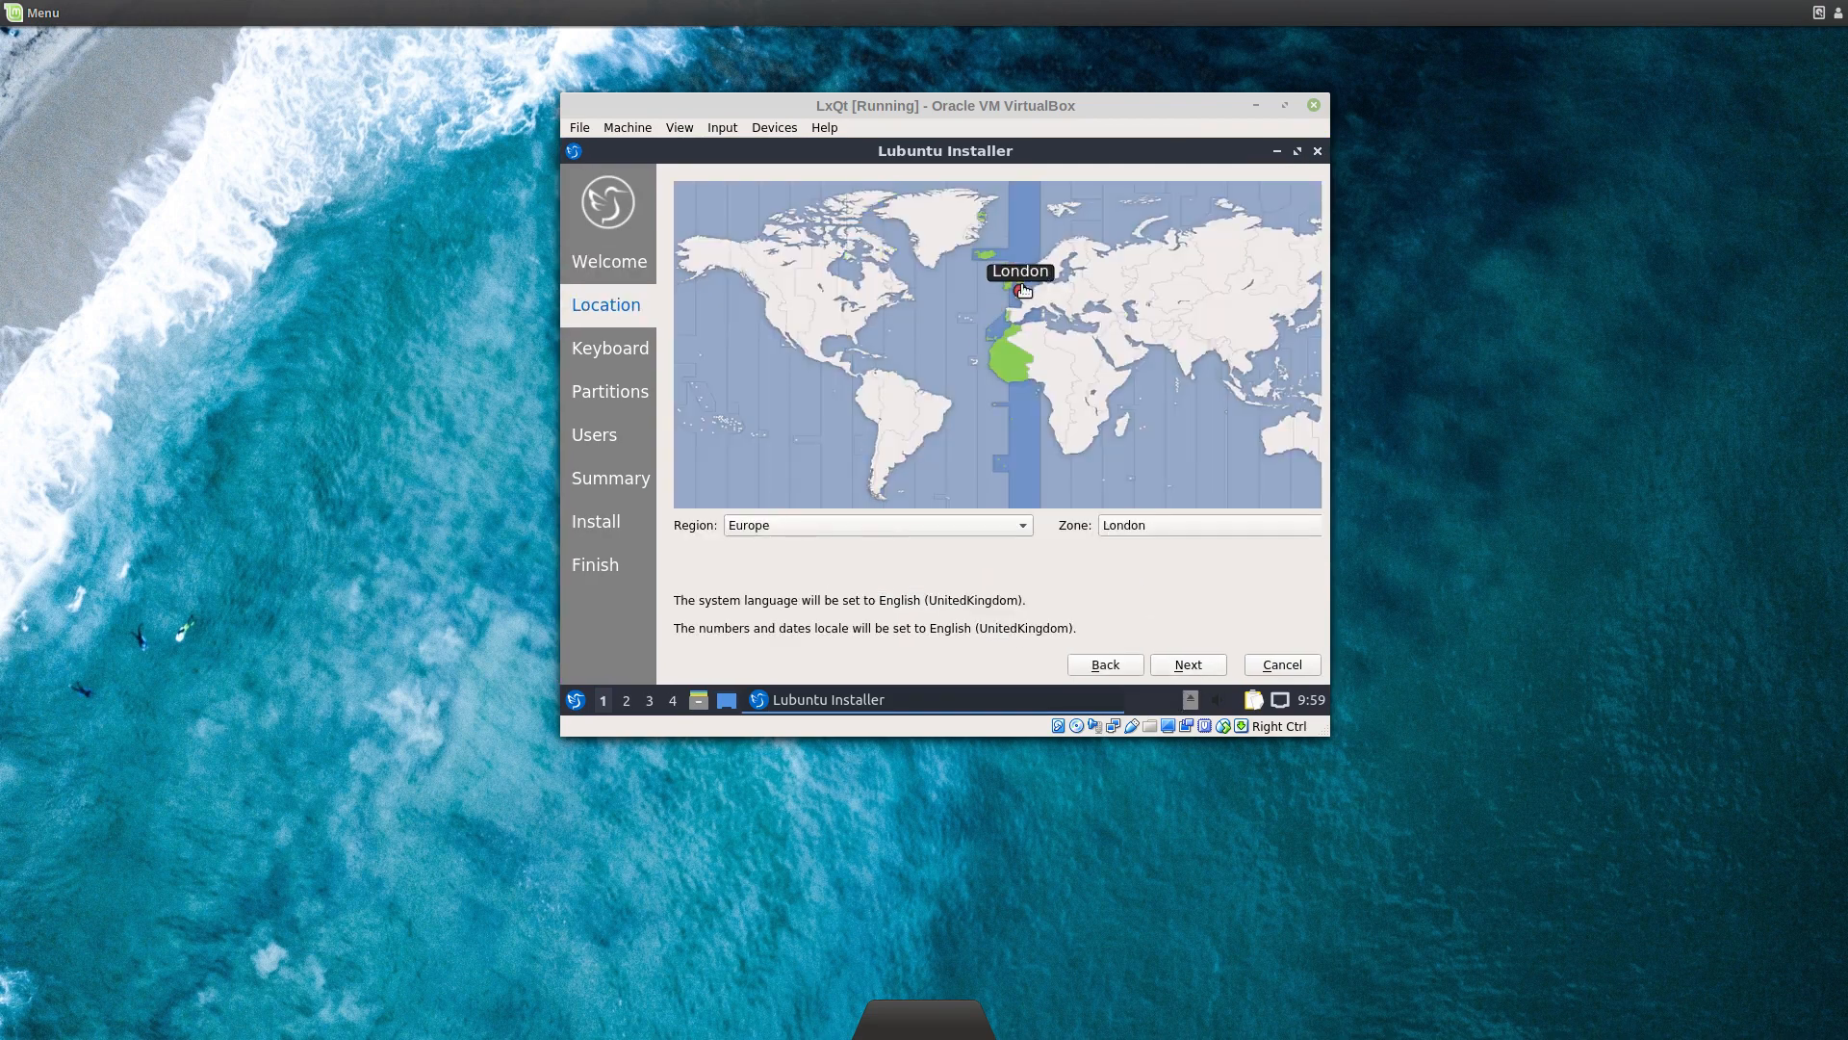
pyautogui.click(1188, 664)
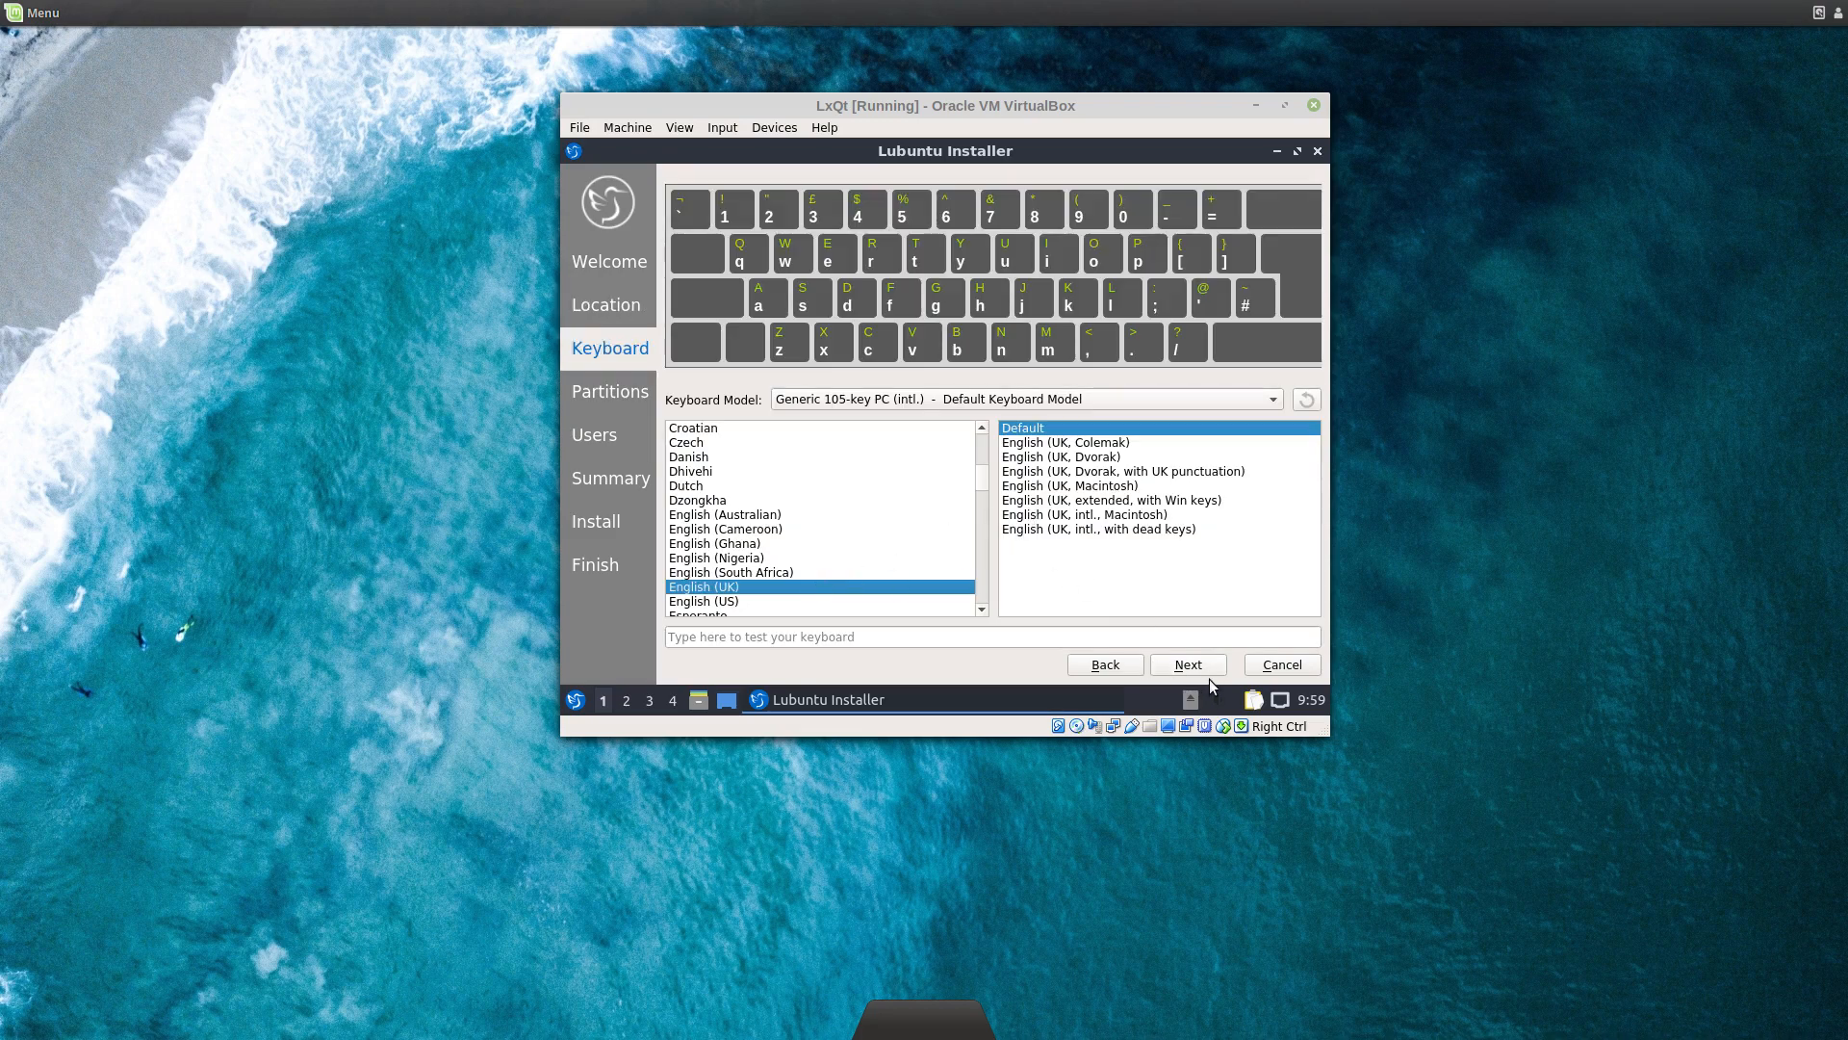
pyautogui.click(960, 630)
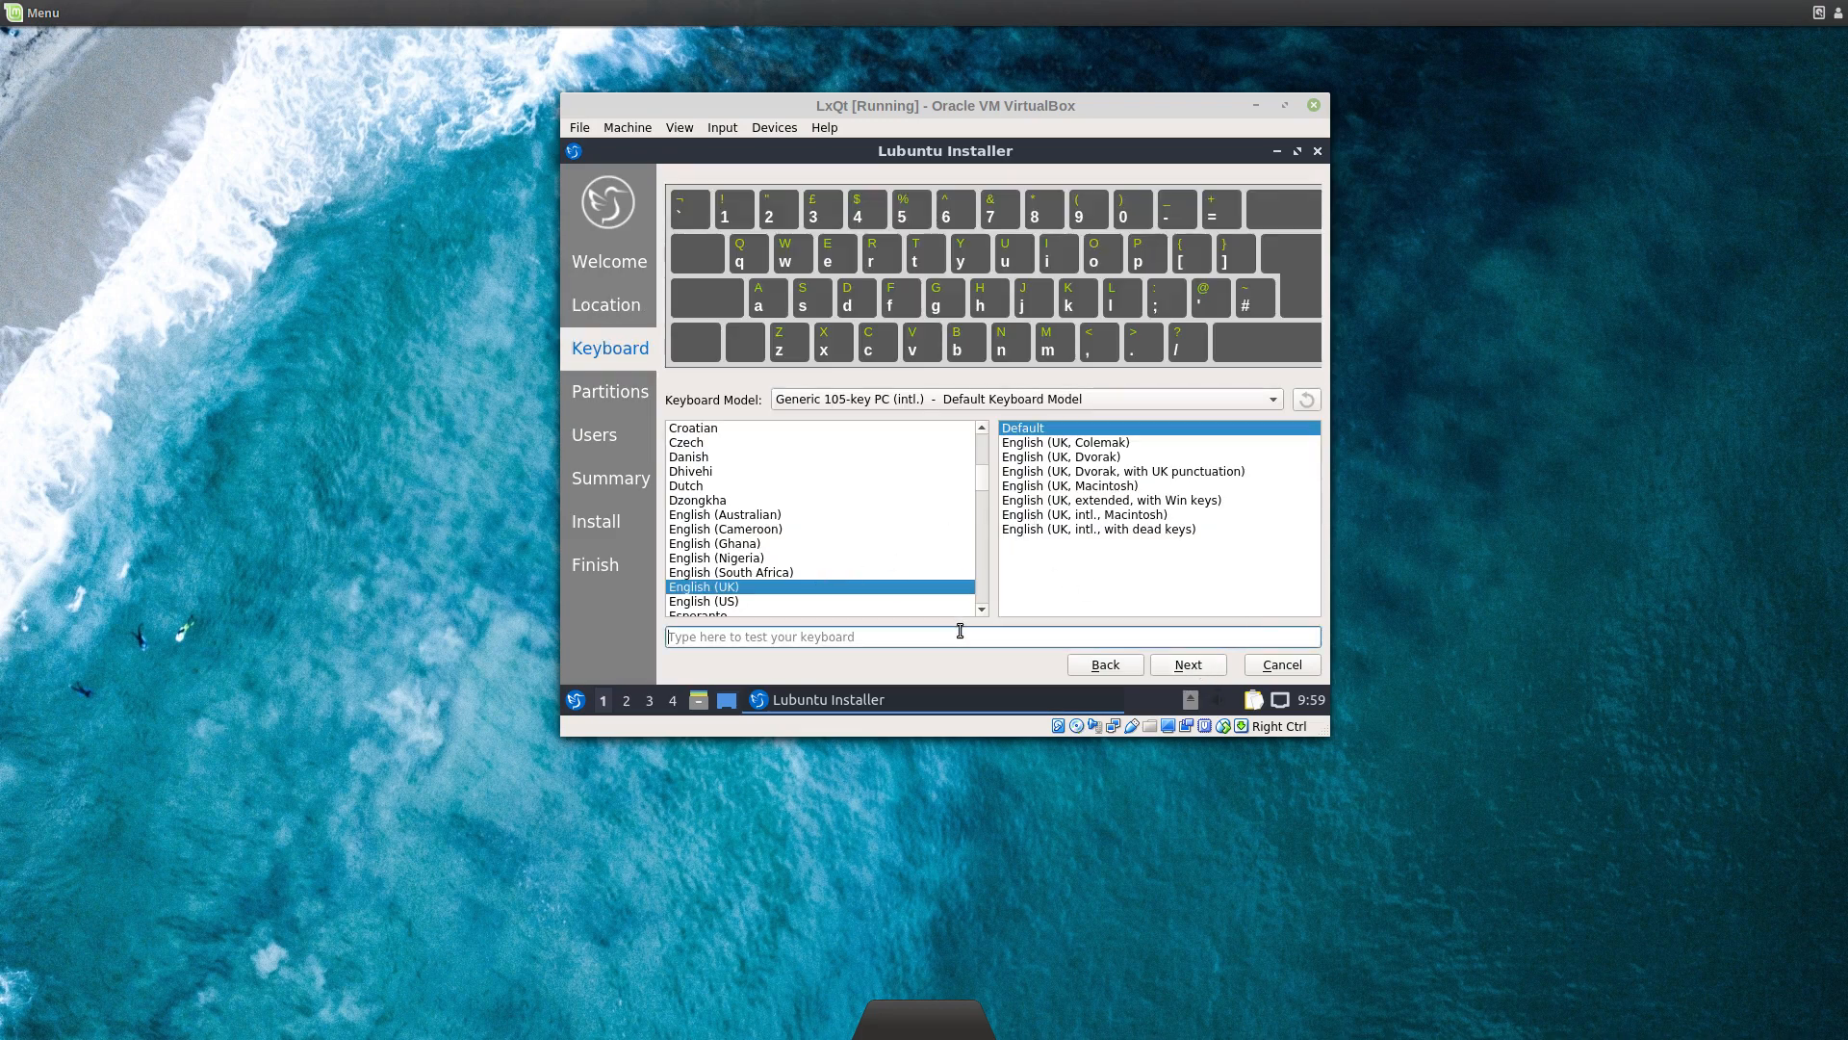
pyautogui.write('"@~!"£$%')
# Step: Choose Erase disk for the 15 GiB drive and continue to the Users step
pyautogui.click(1194, 665)
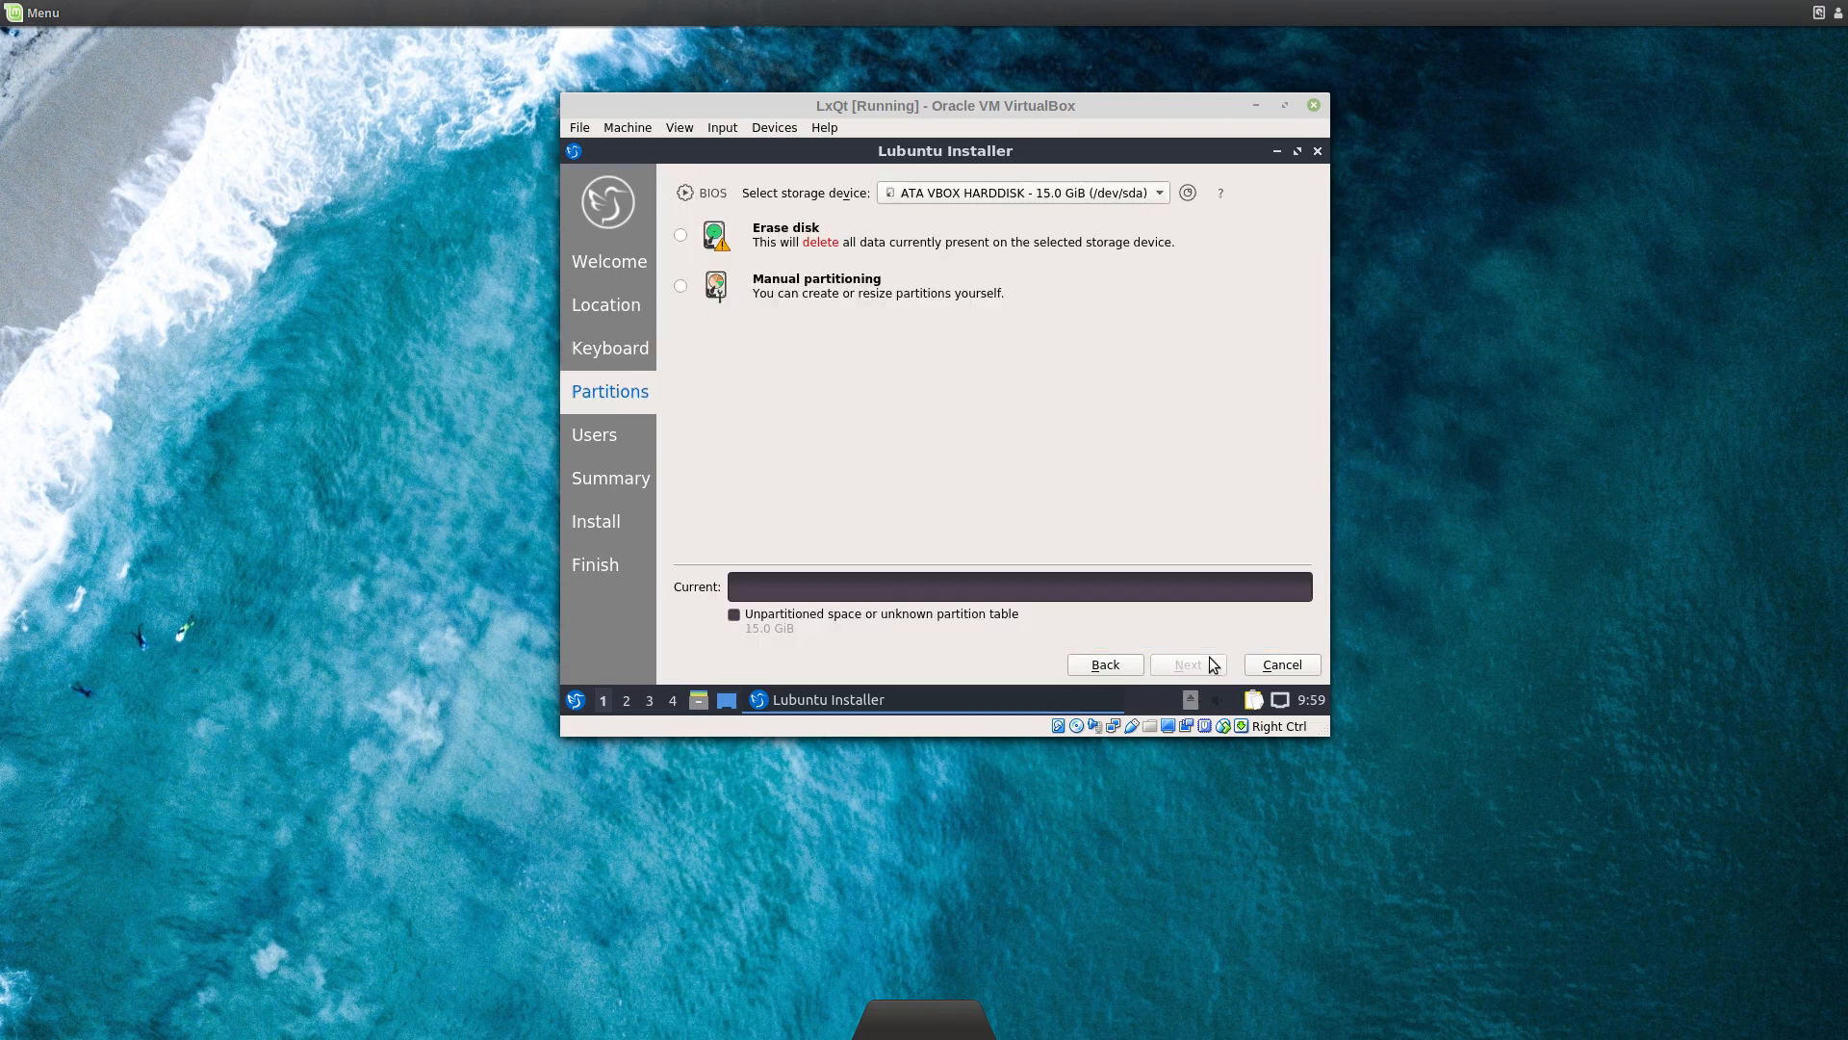
pyautogui.click(682, 236)
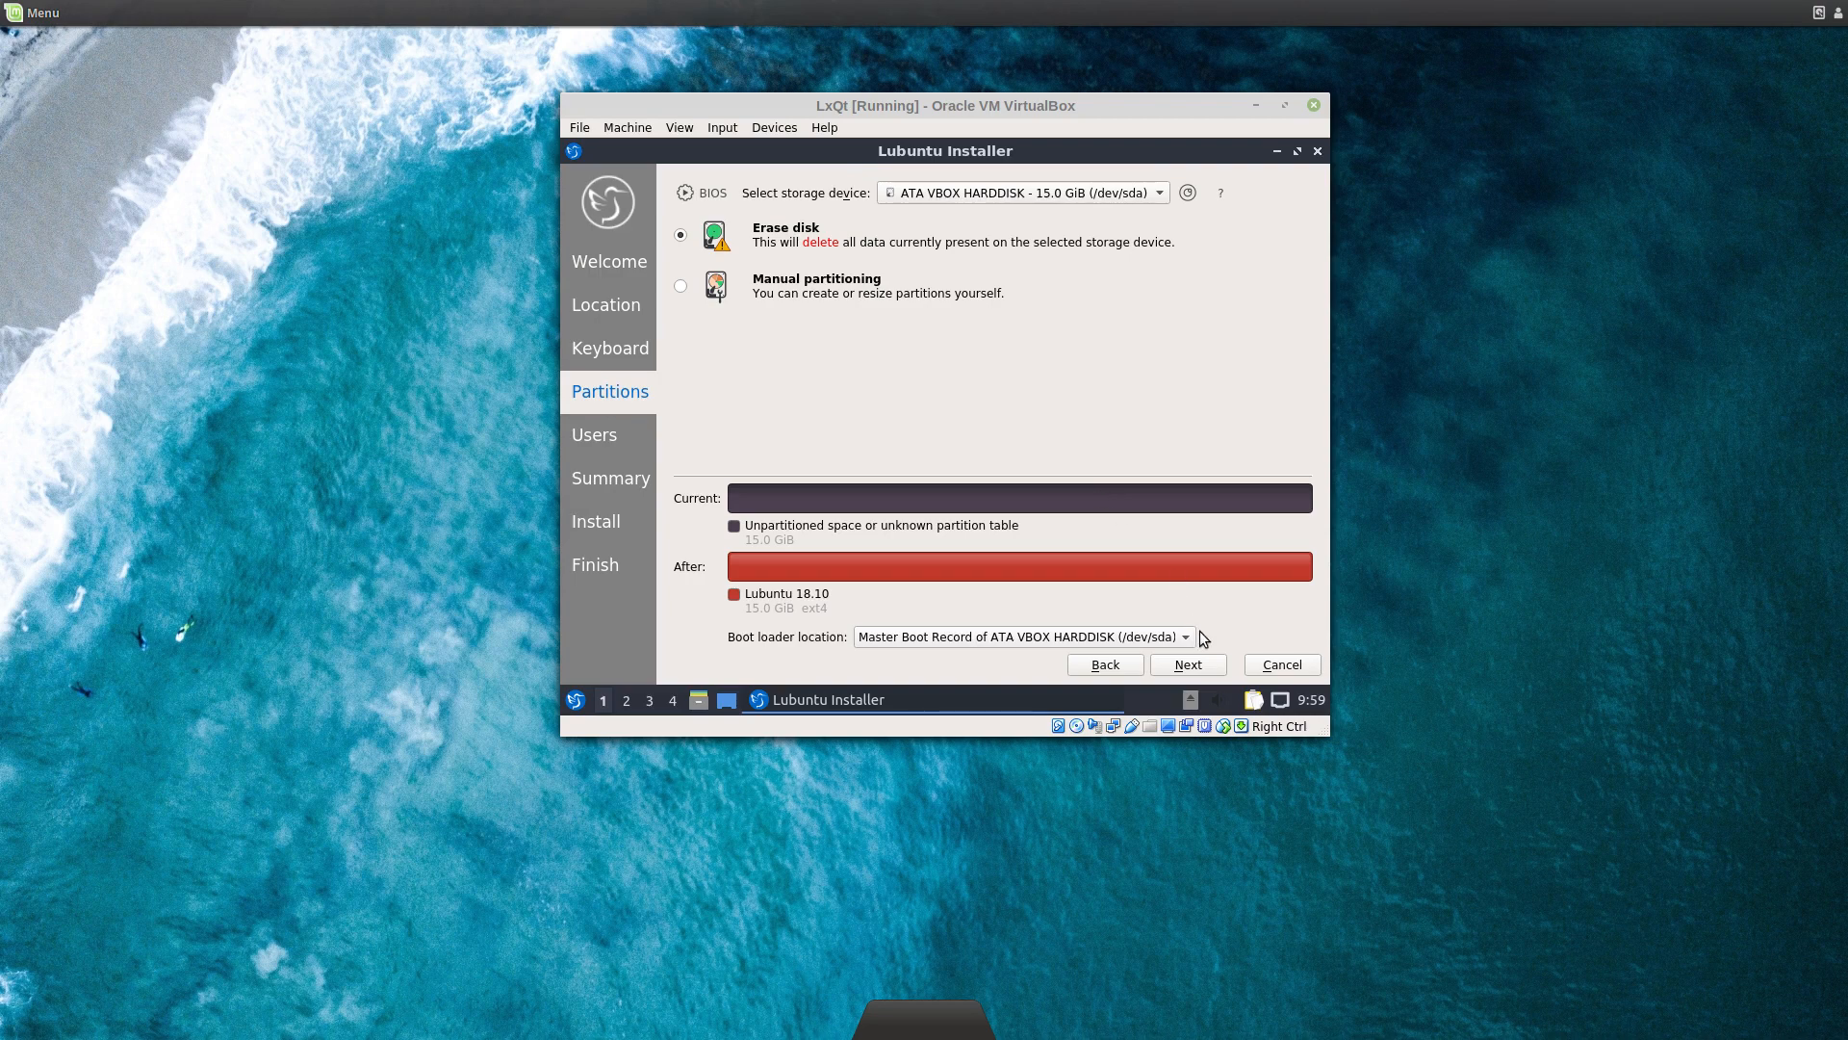
pyautogui.click(1188, 664)
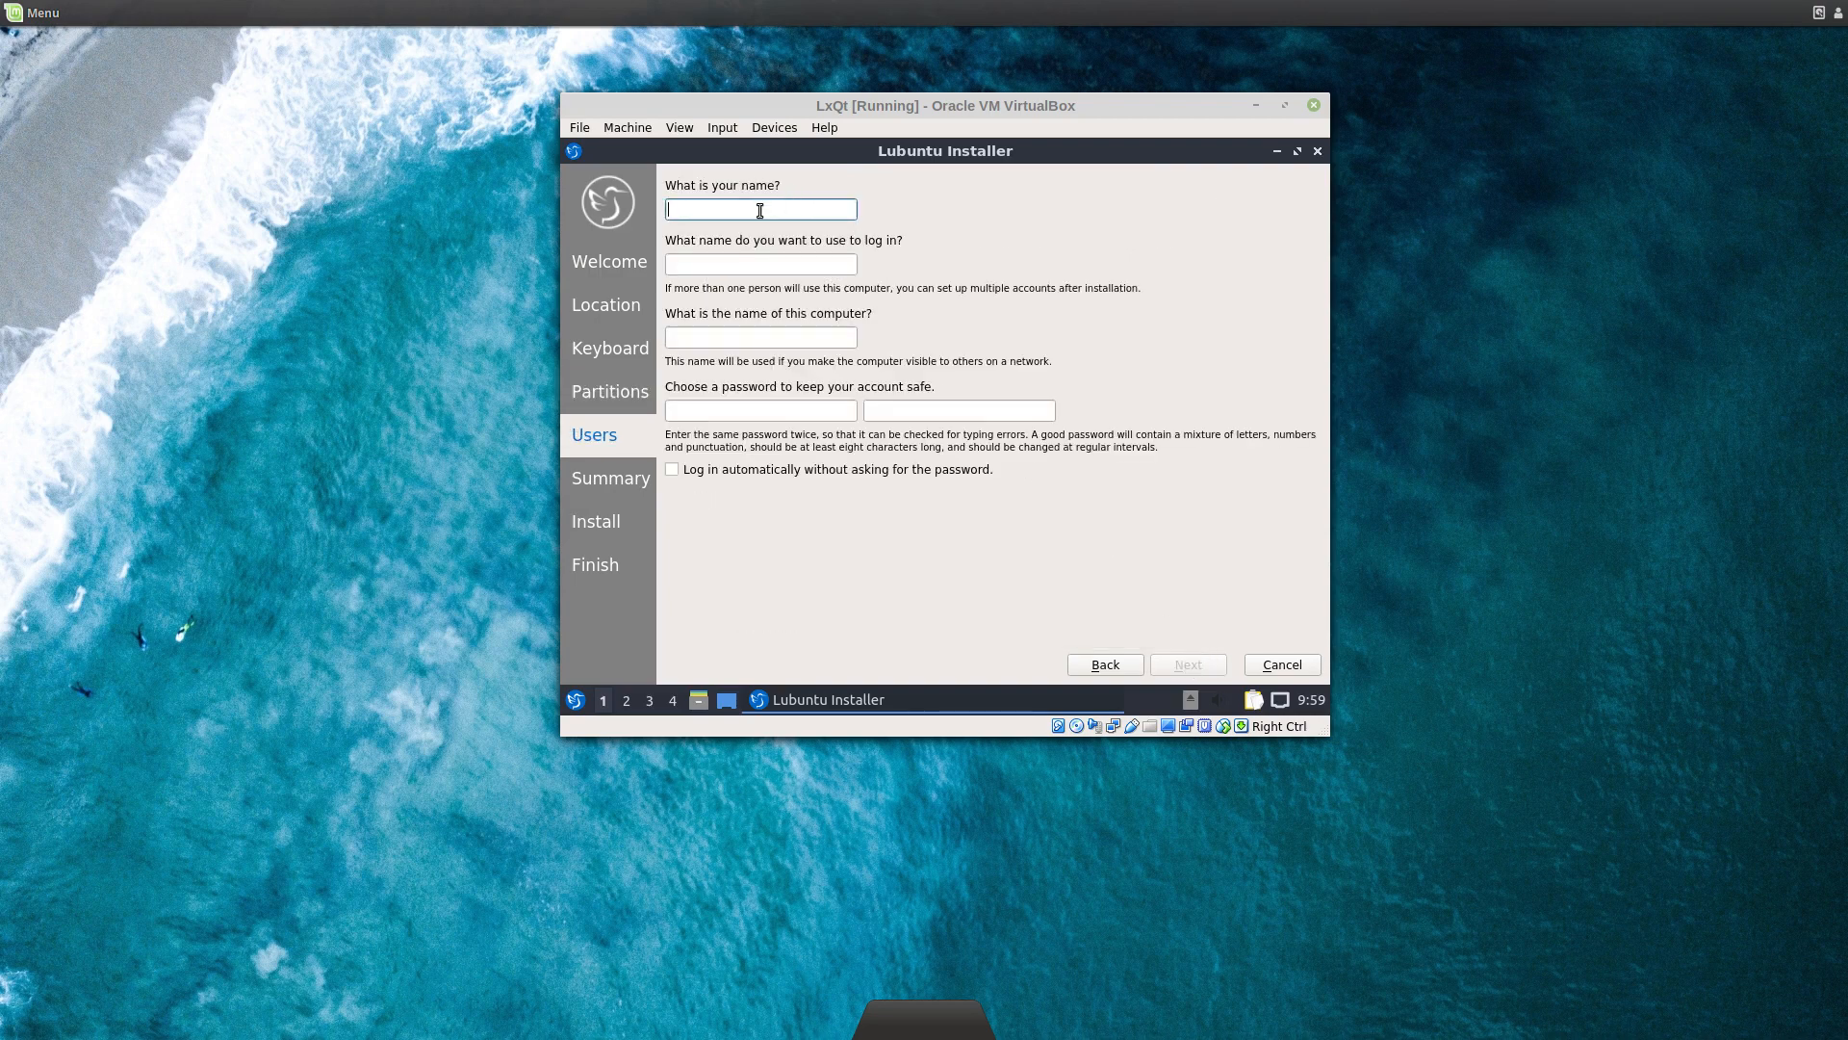
# Step: Enter the user's name and change the computer name's ending to -lxqt
pyautogui.write('Hamish')
pyautogui.press('Tab')
pyautogui.press('Tab')
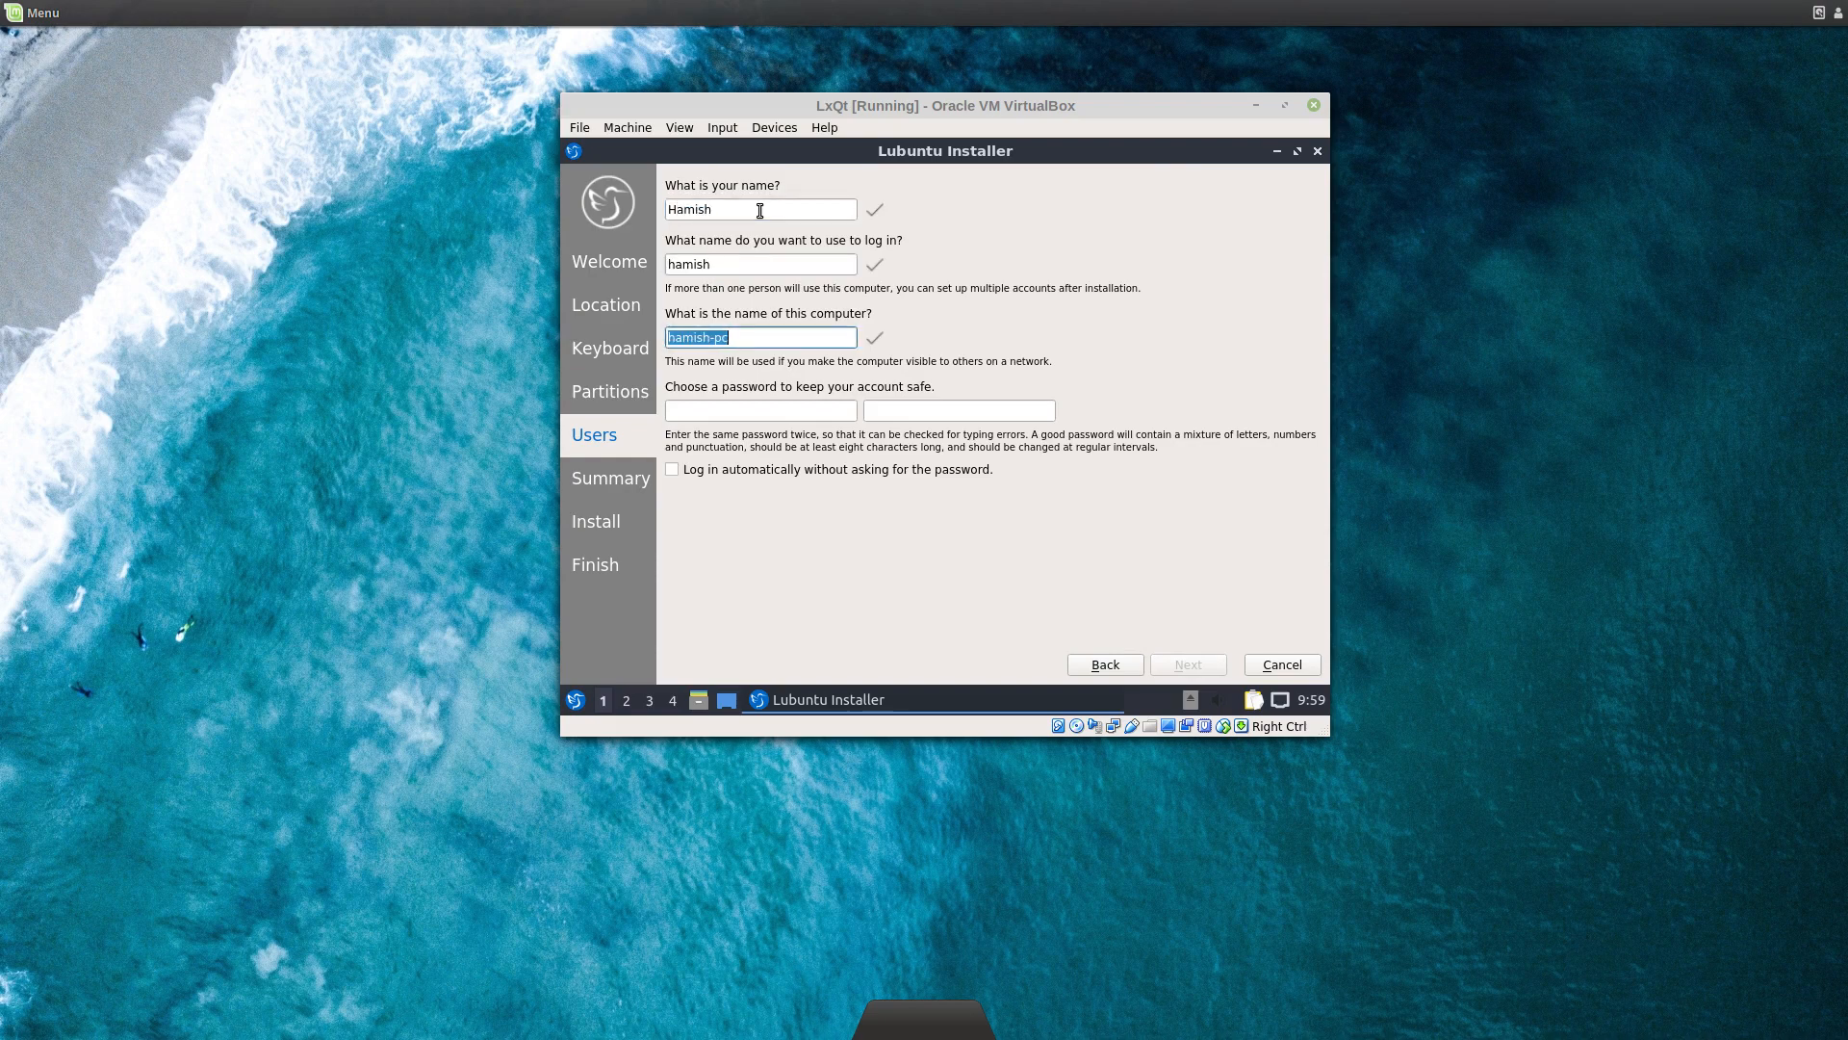
pyautogui.press('End')
pyautogui.press('BackSpace')
pyautogui.press('BackSpace')
pyautogui.write('lxqt')
# Step: Set and confirm the password, enable automatic login, and continue to the Summary
pyautogui.press('Tab')
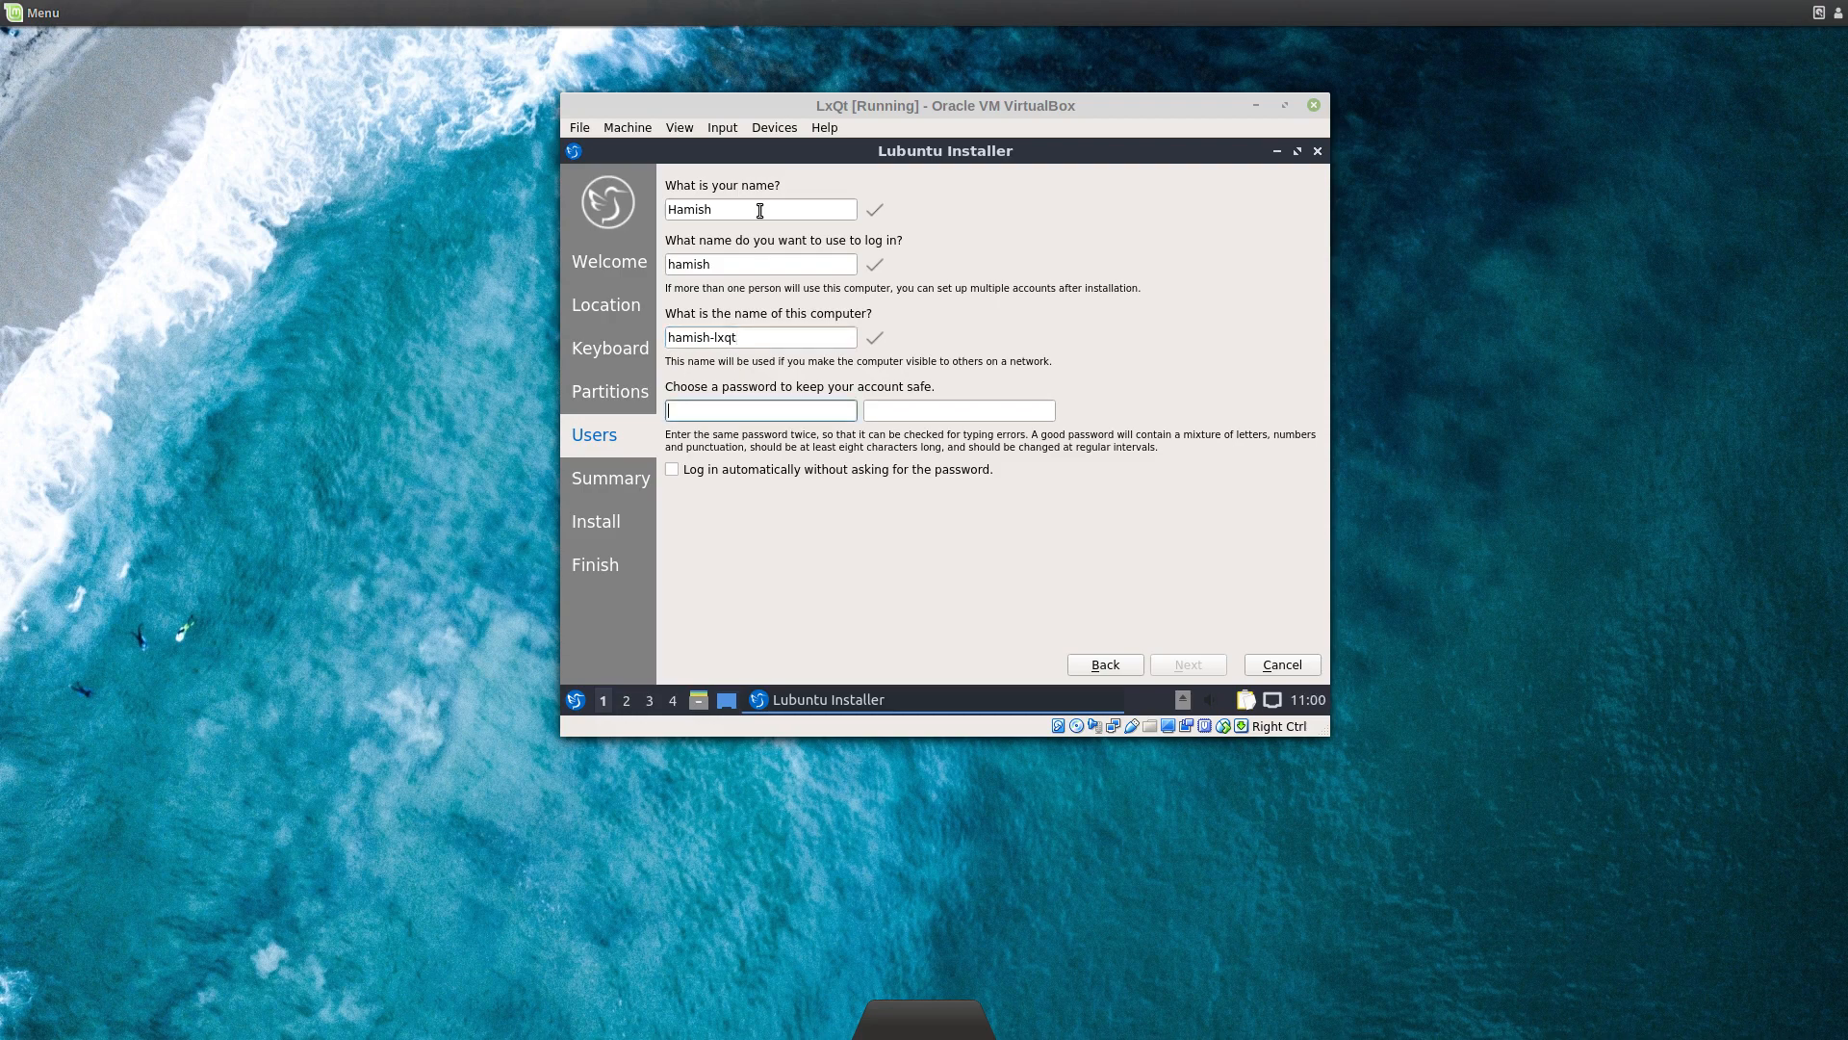
pyautogui.write('******')
pyautogui.press('Tab')
pyautogui.write('**')
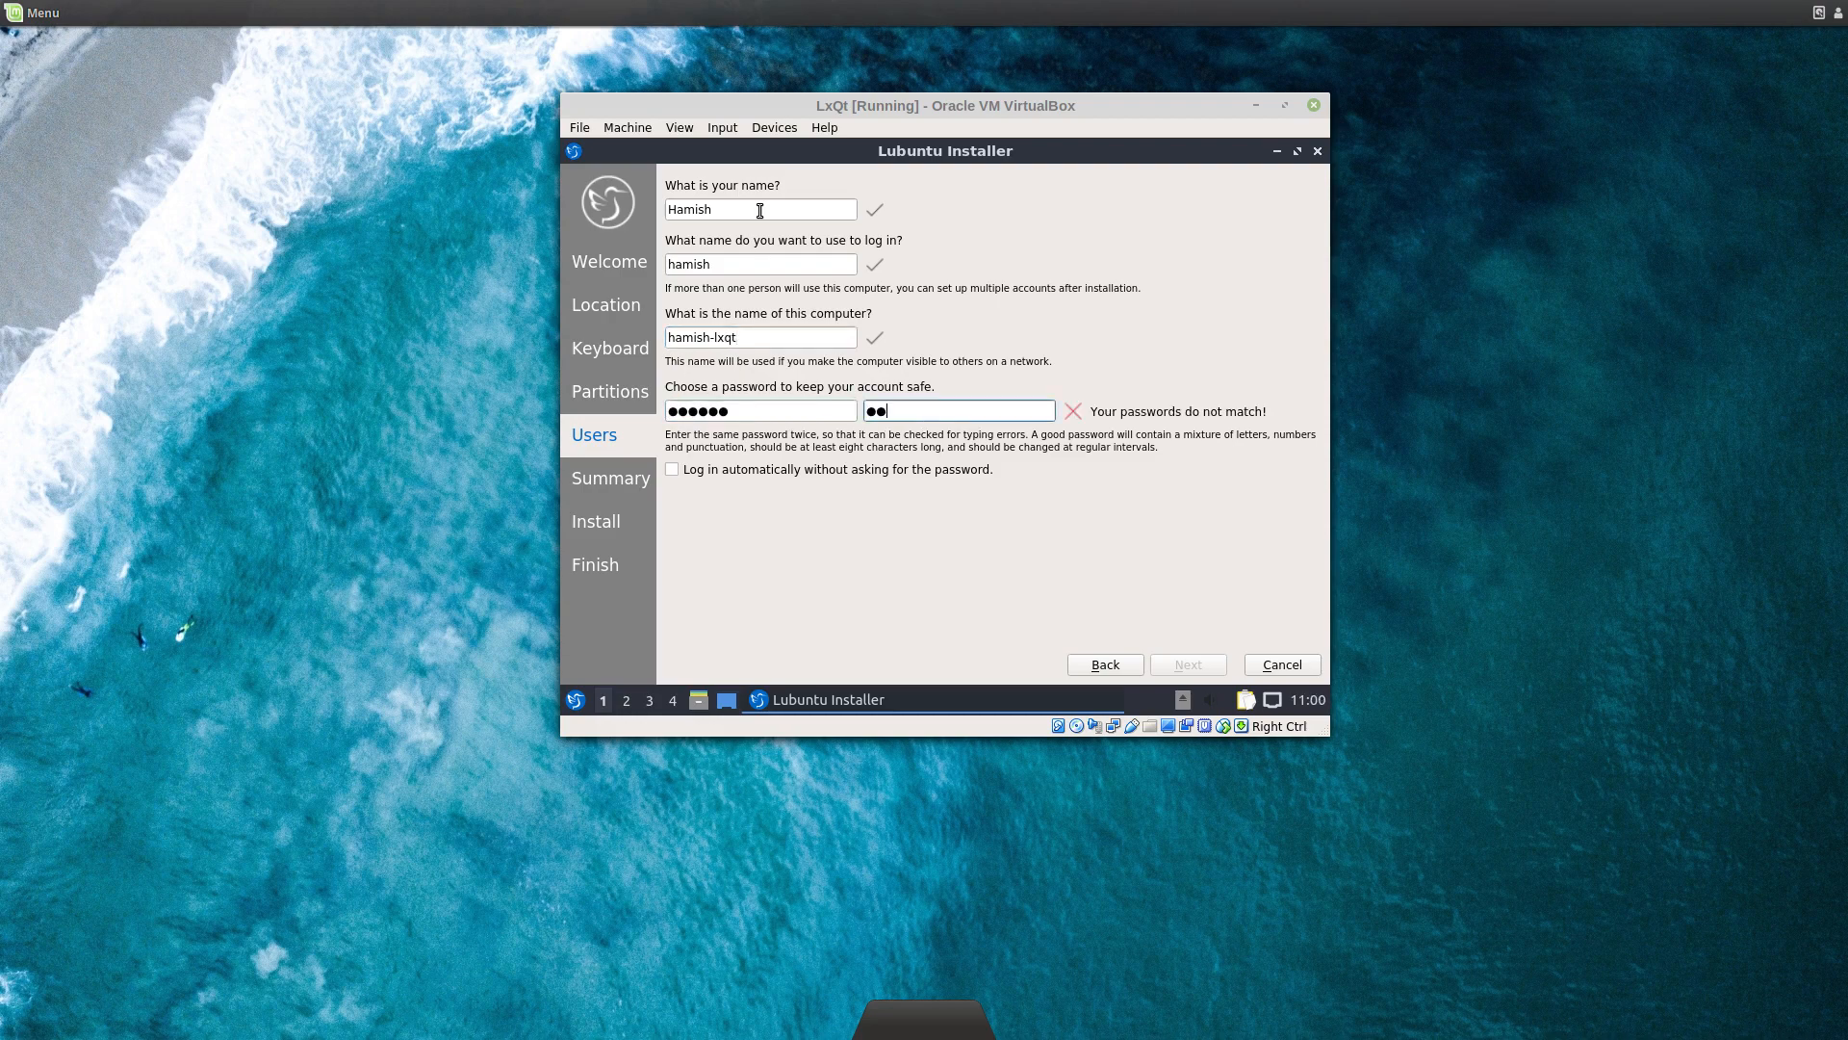
pyautogui.write('****')
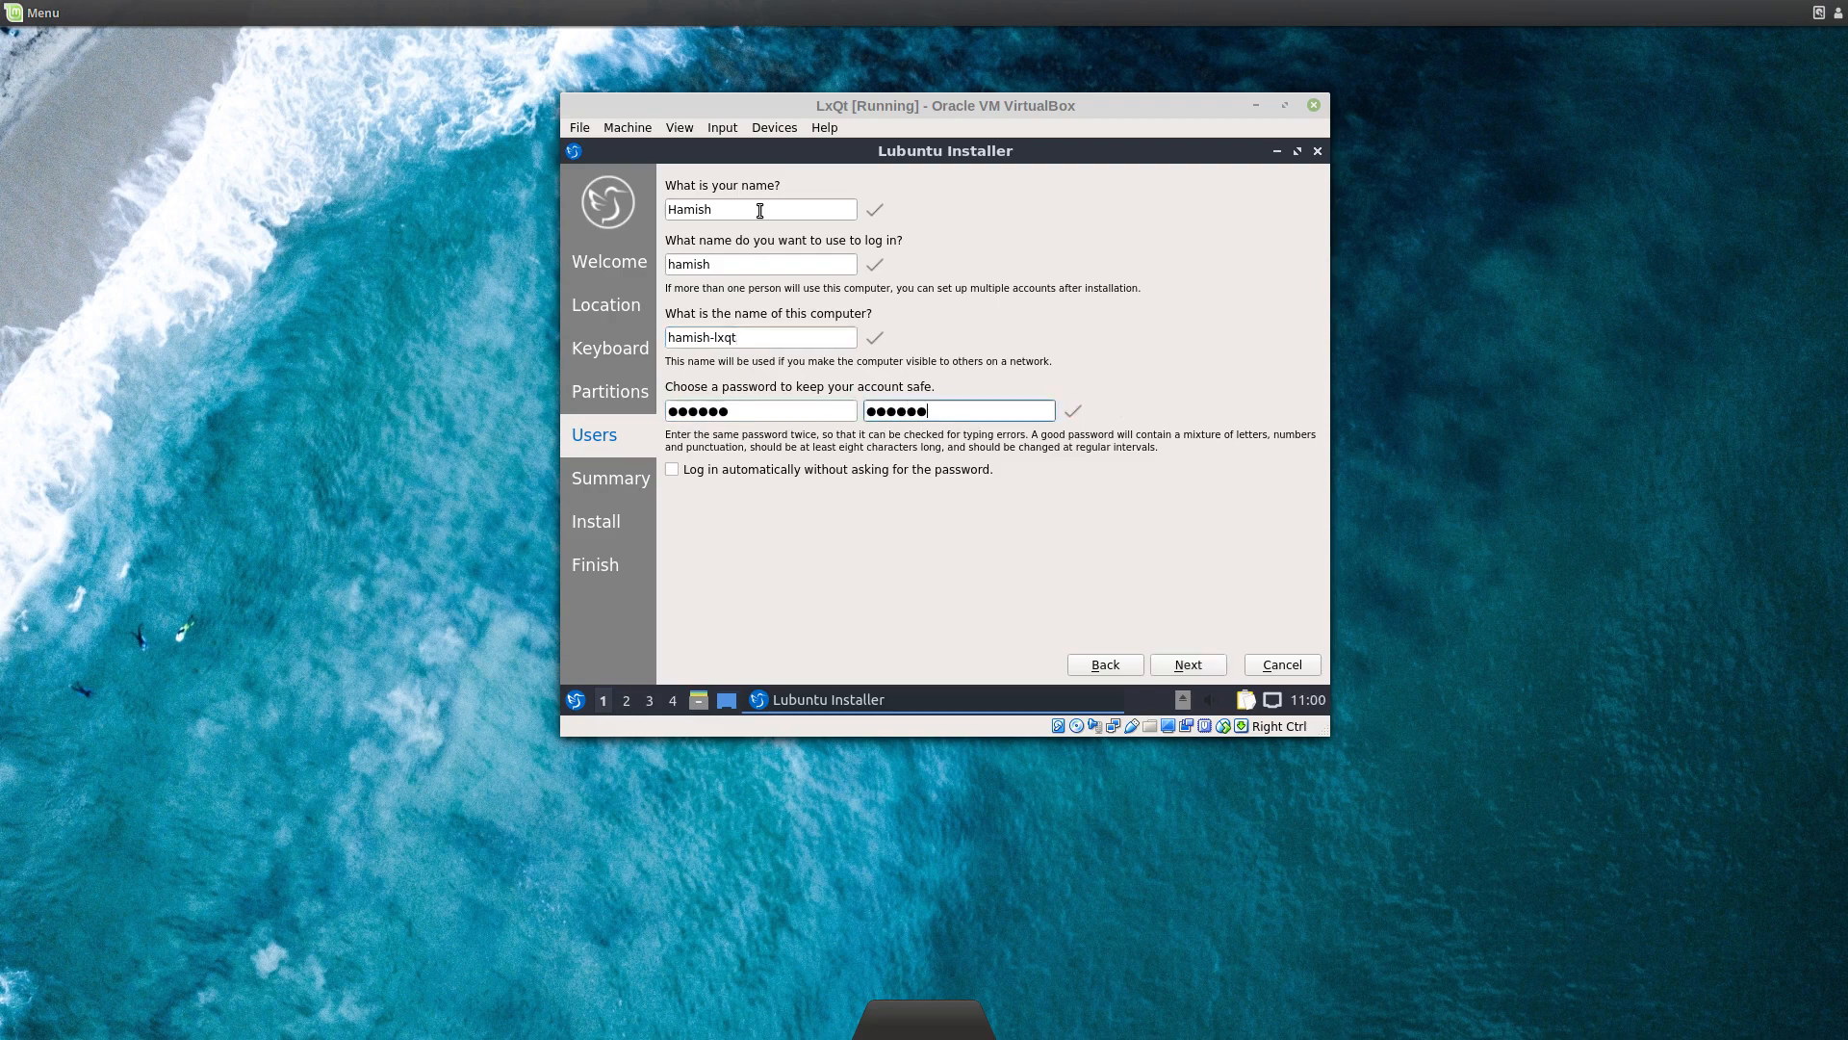
pyautogui.click(734, 470)
pyautogui.click(1171, 663)
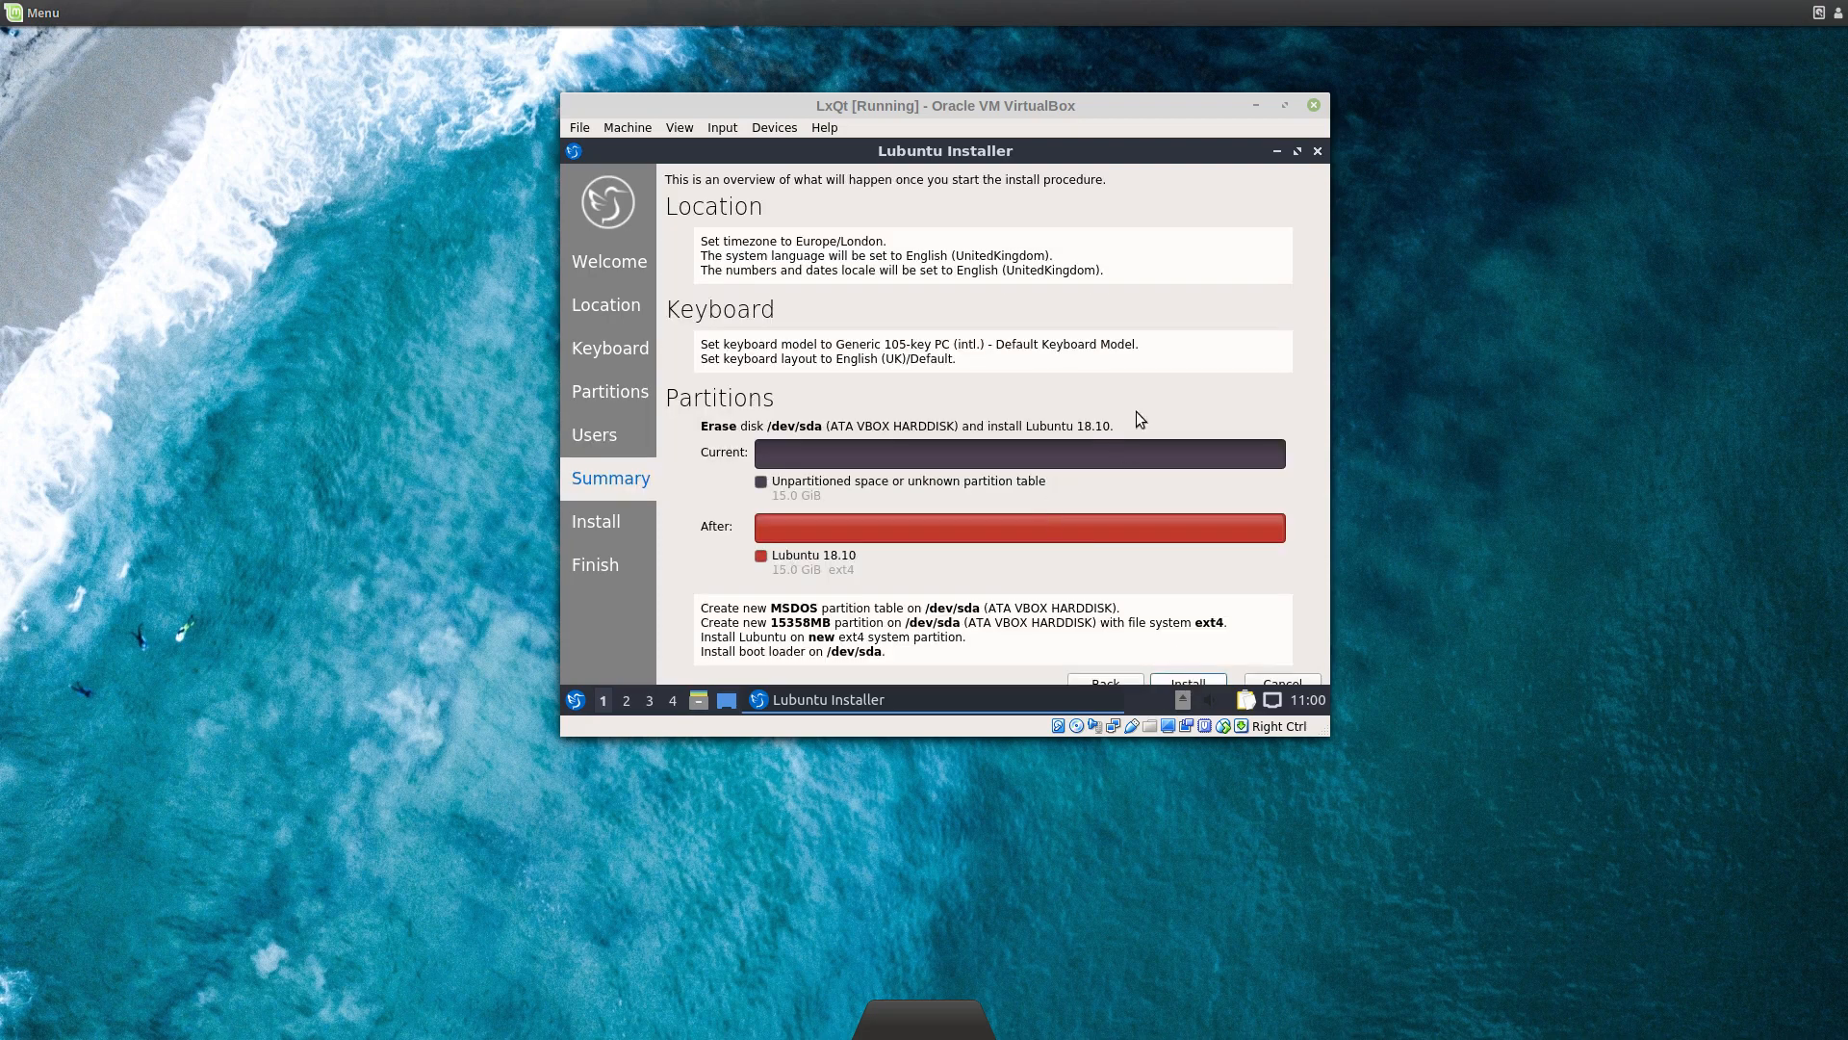
# Step: Start the Lubuntu install, confirming disk erase with Install now, then move the VM window right
pyautogui.click(1188, 683)
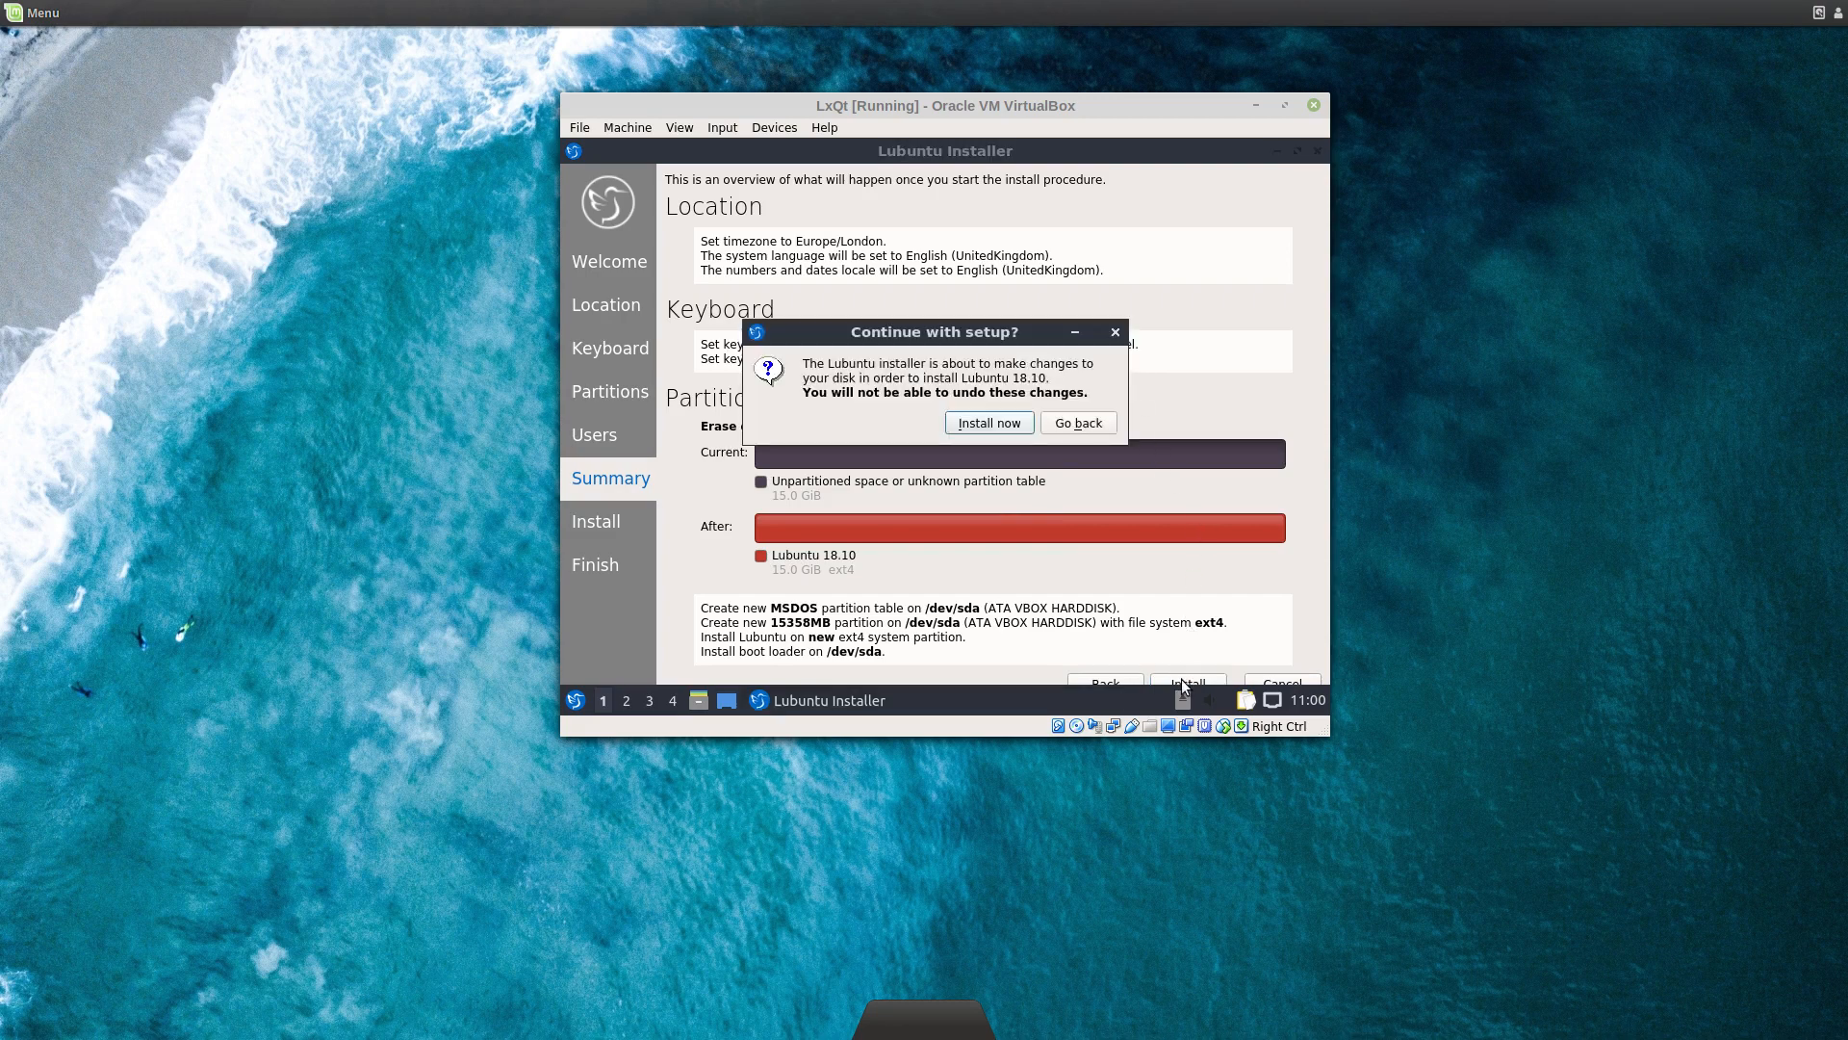
pyautogui.click(990, 429)
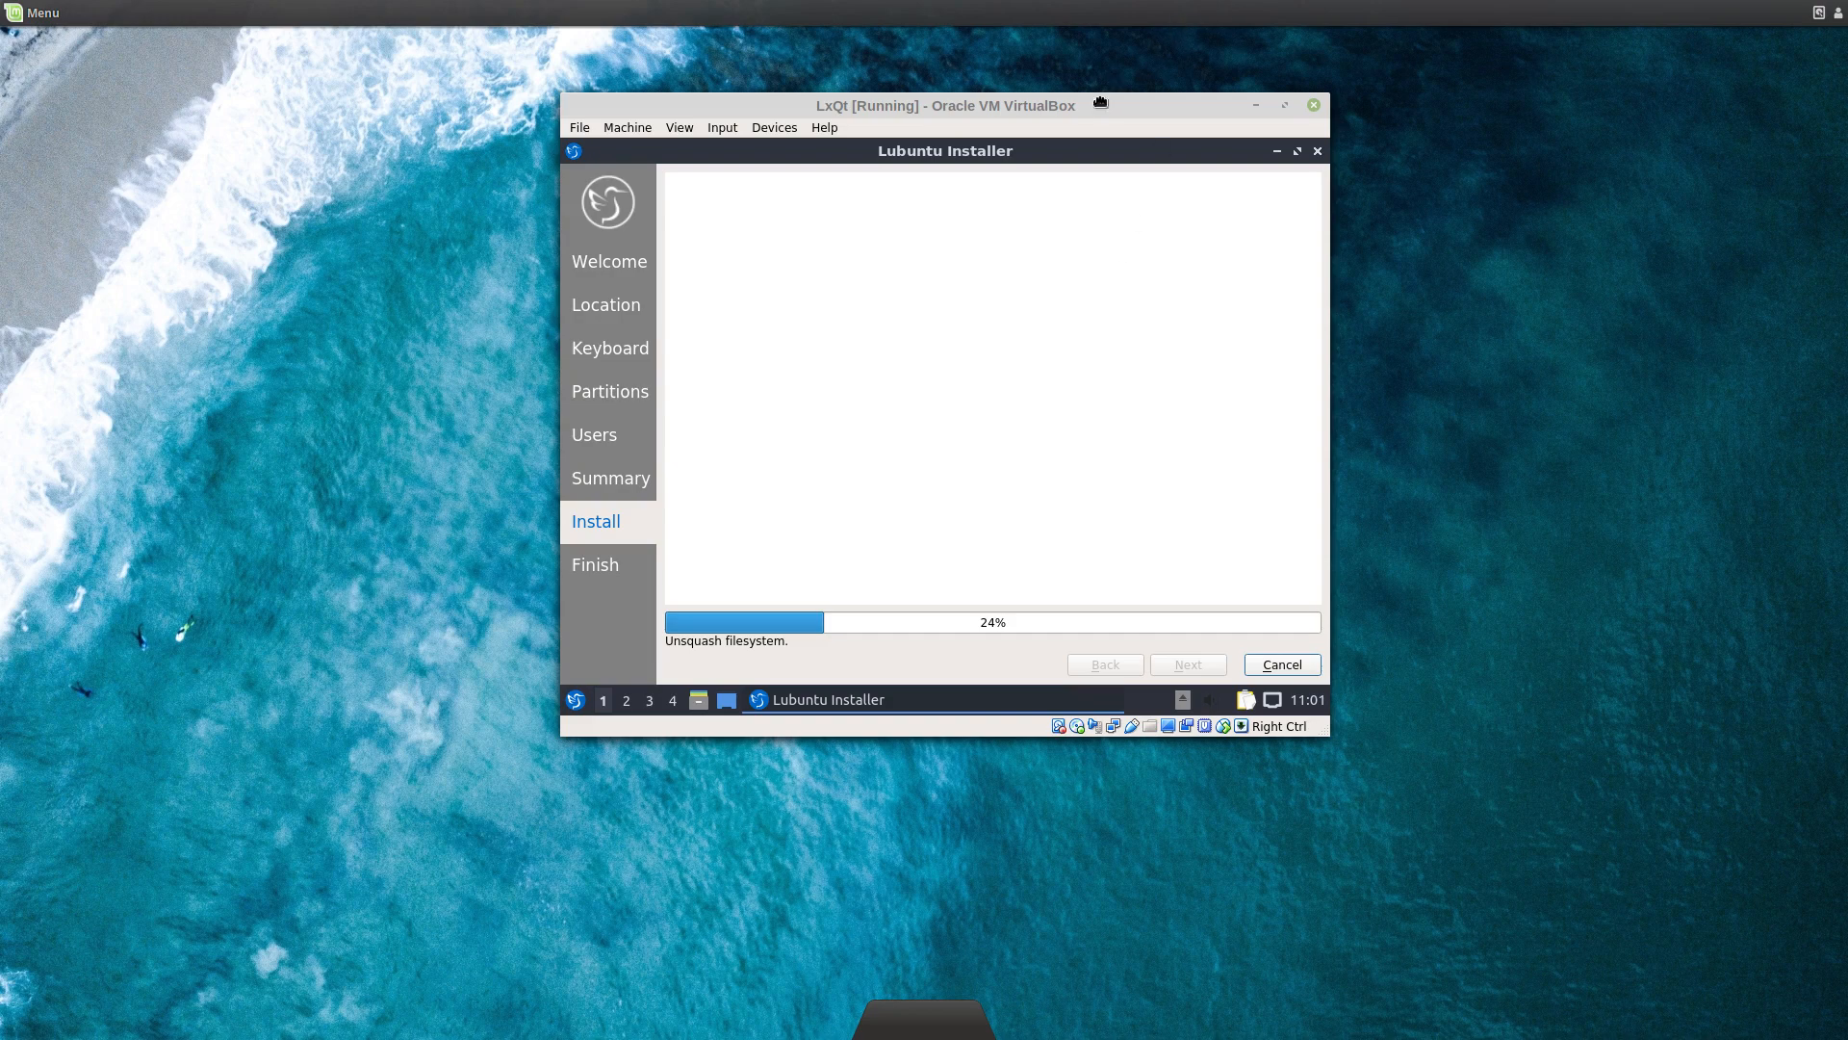
pyautogui.moveTo(1100, 102); pyautogui.dragTo(1433, 106)
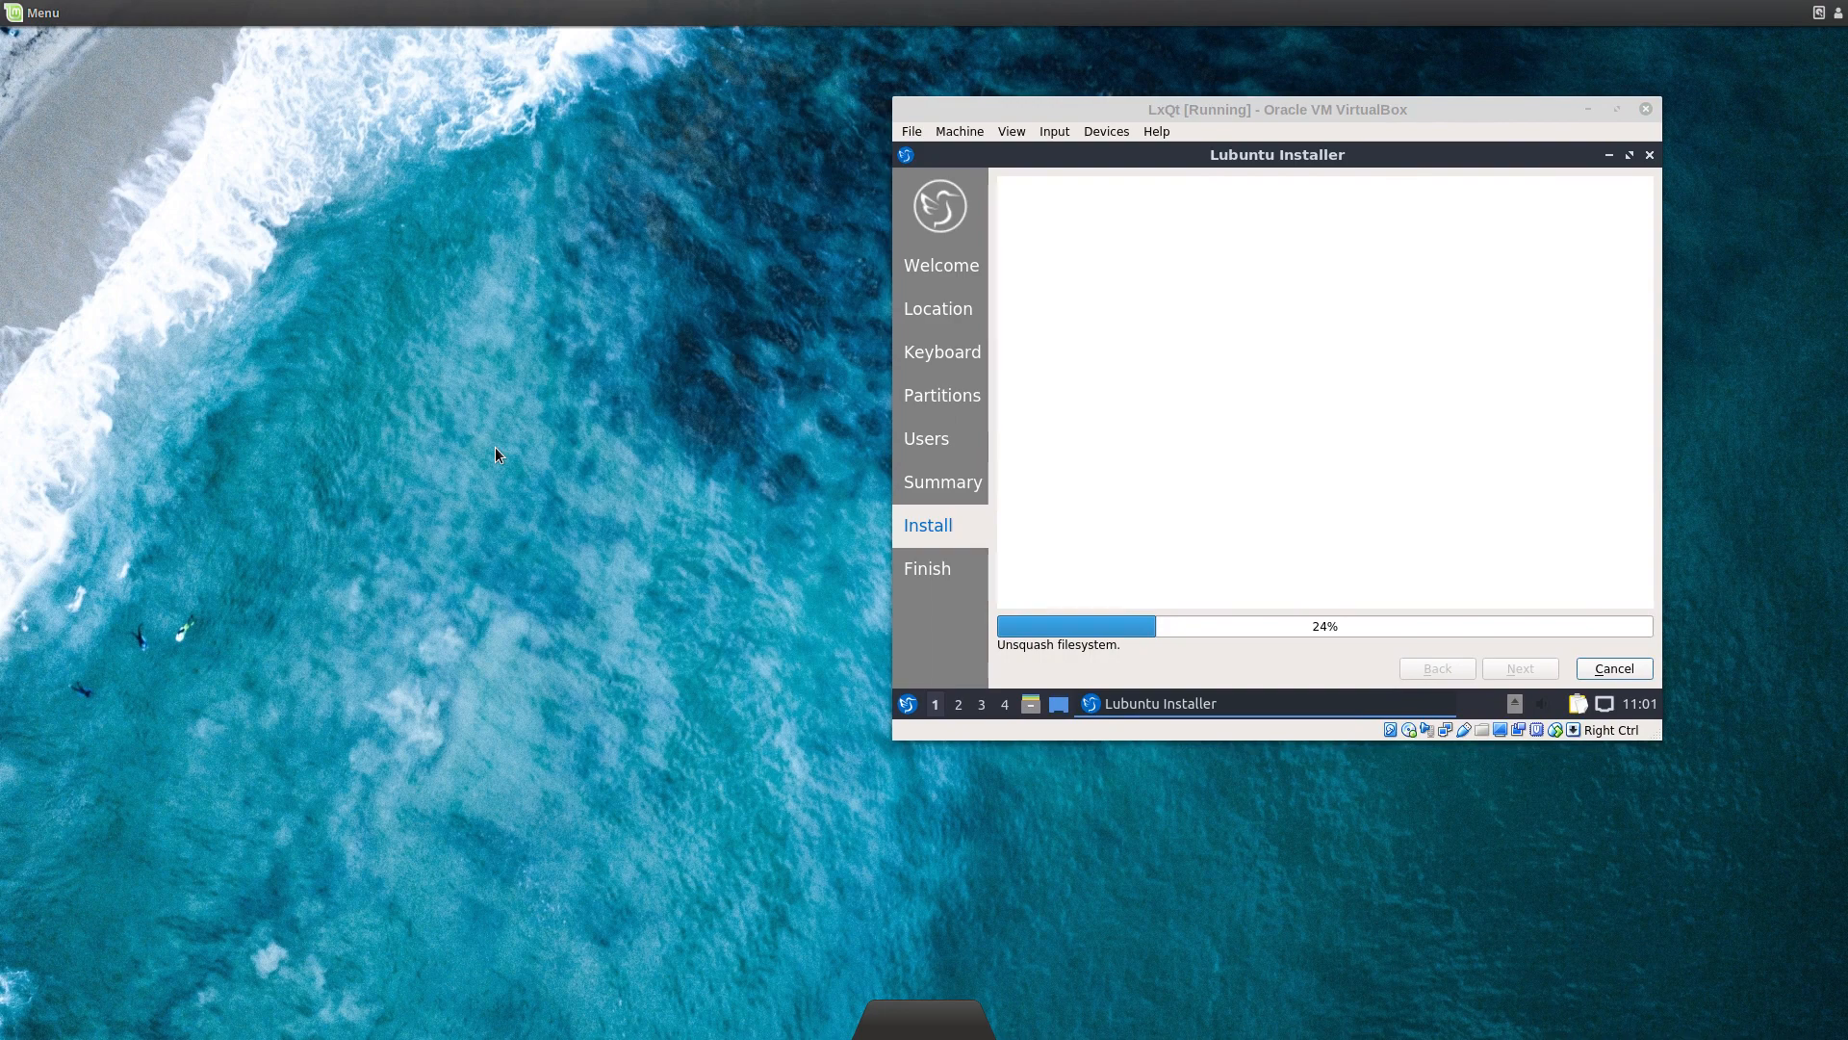
pyautogui.hotkey('ctrl', 'alt', 't')
pyautogui.moveTo(811, 321); pyautogui.dragTo(432, 229)
pyautogui.write('sudo iotop')
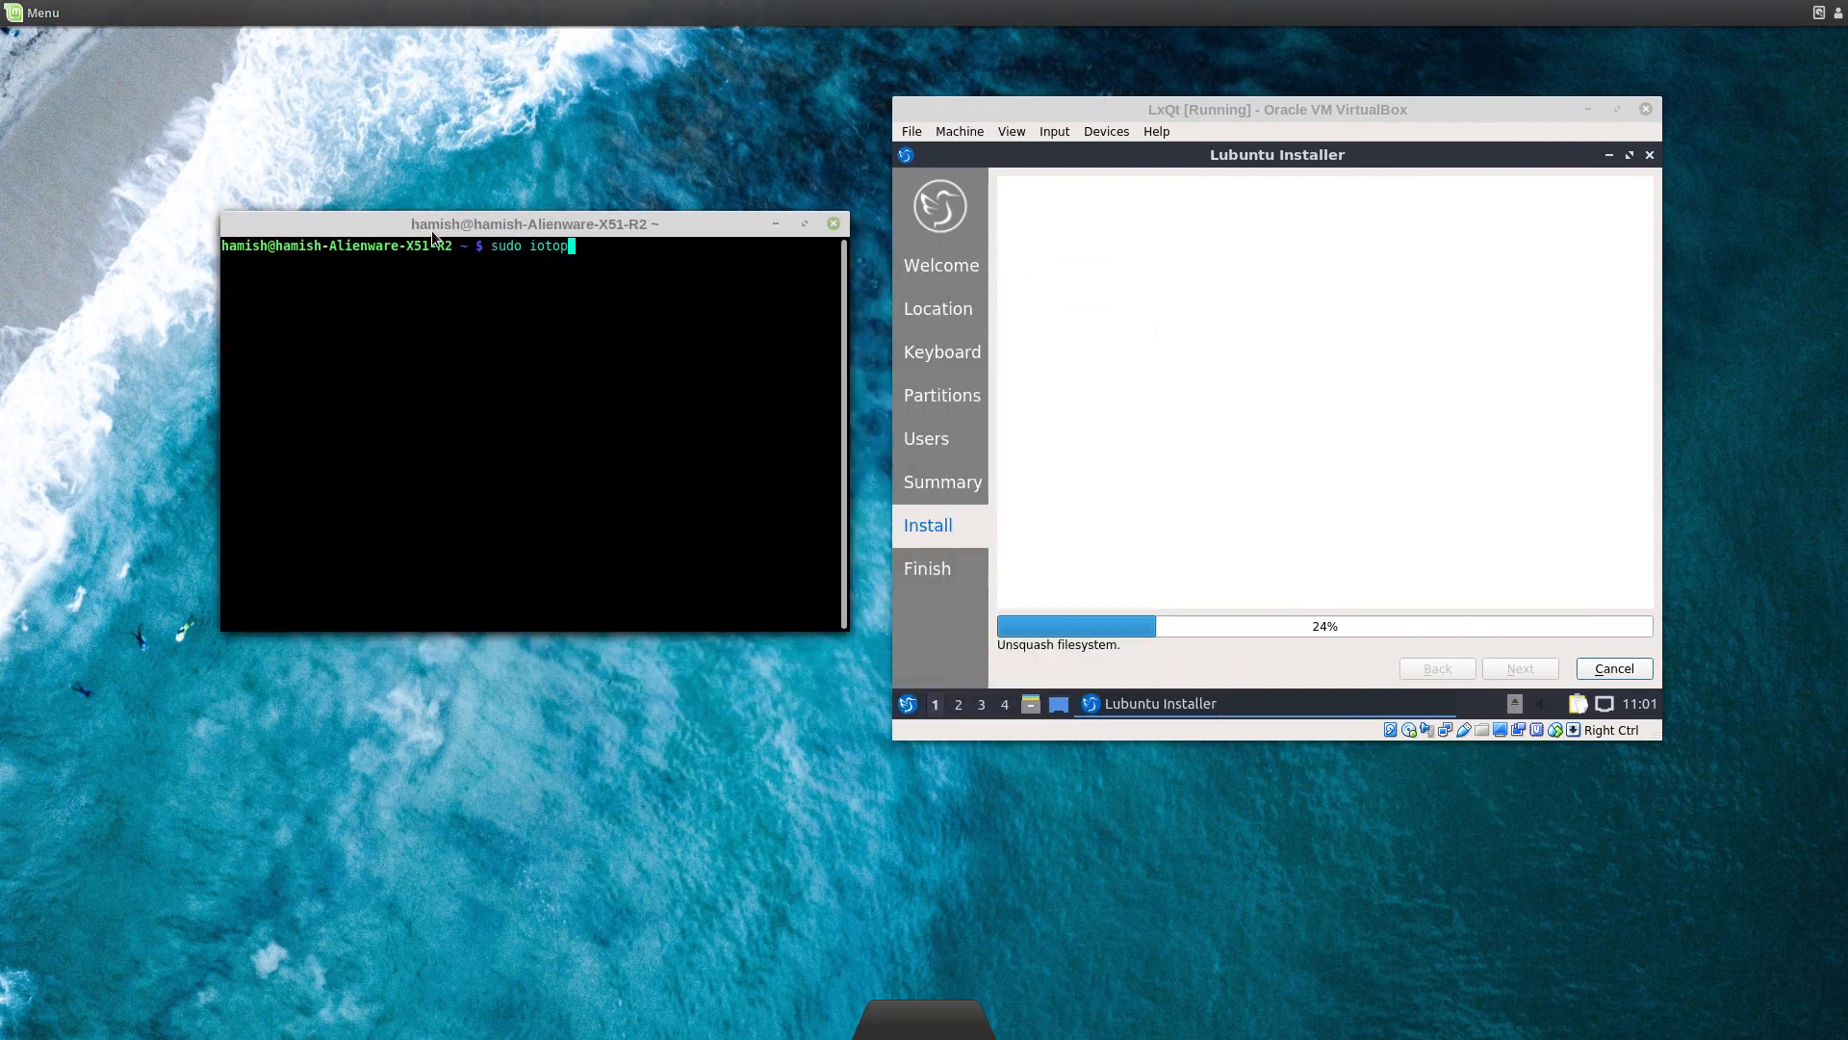
pyautogui.press('Return')
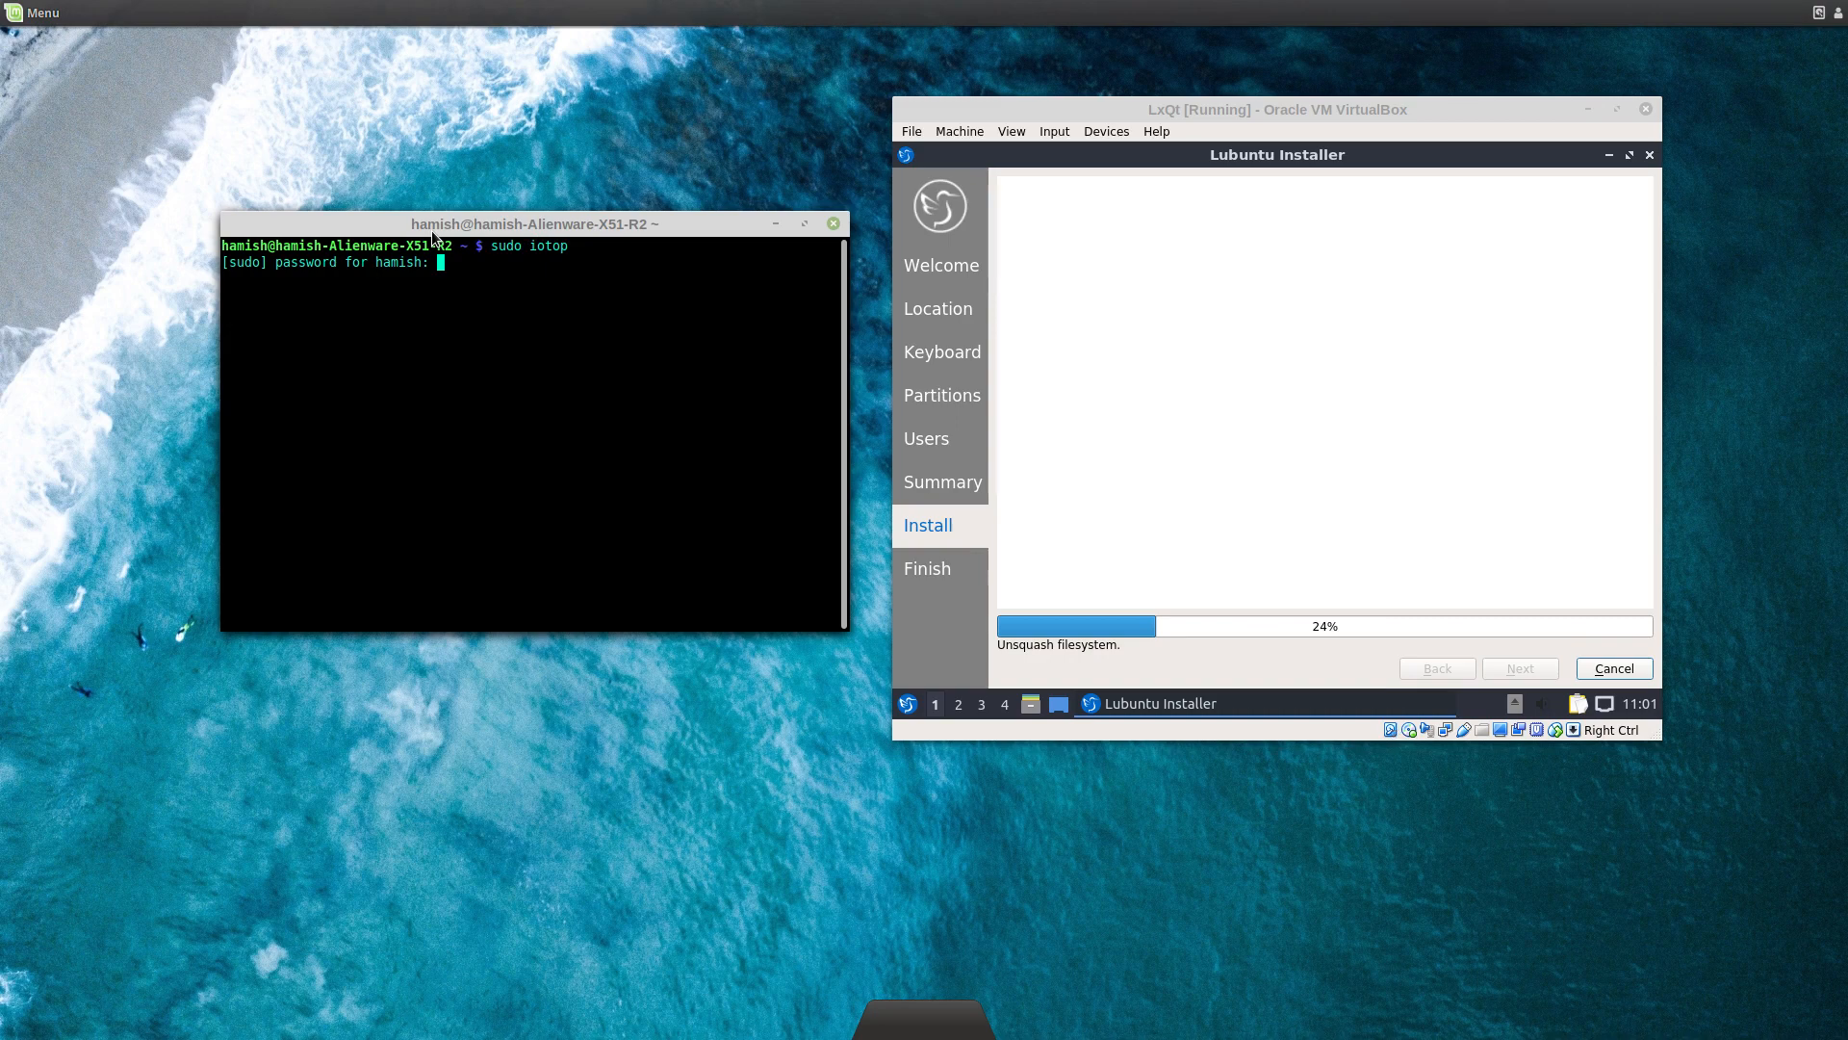
pyautogui.press('Return')
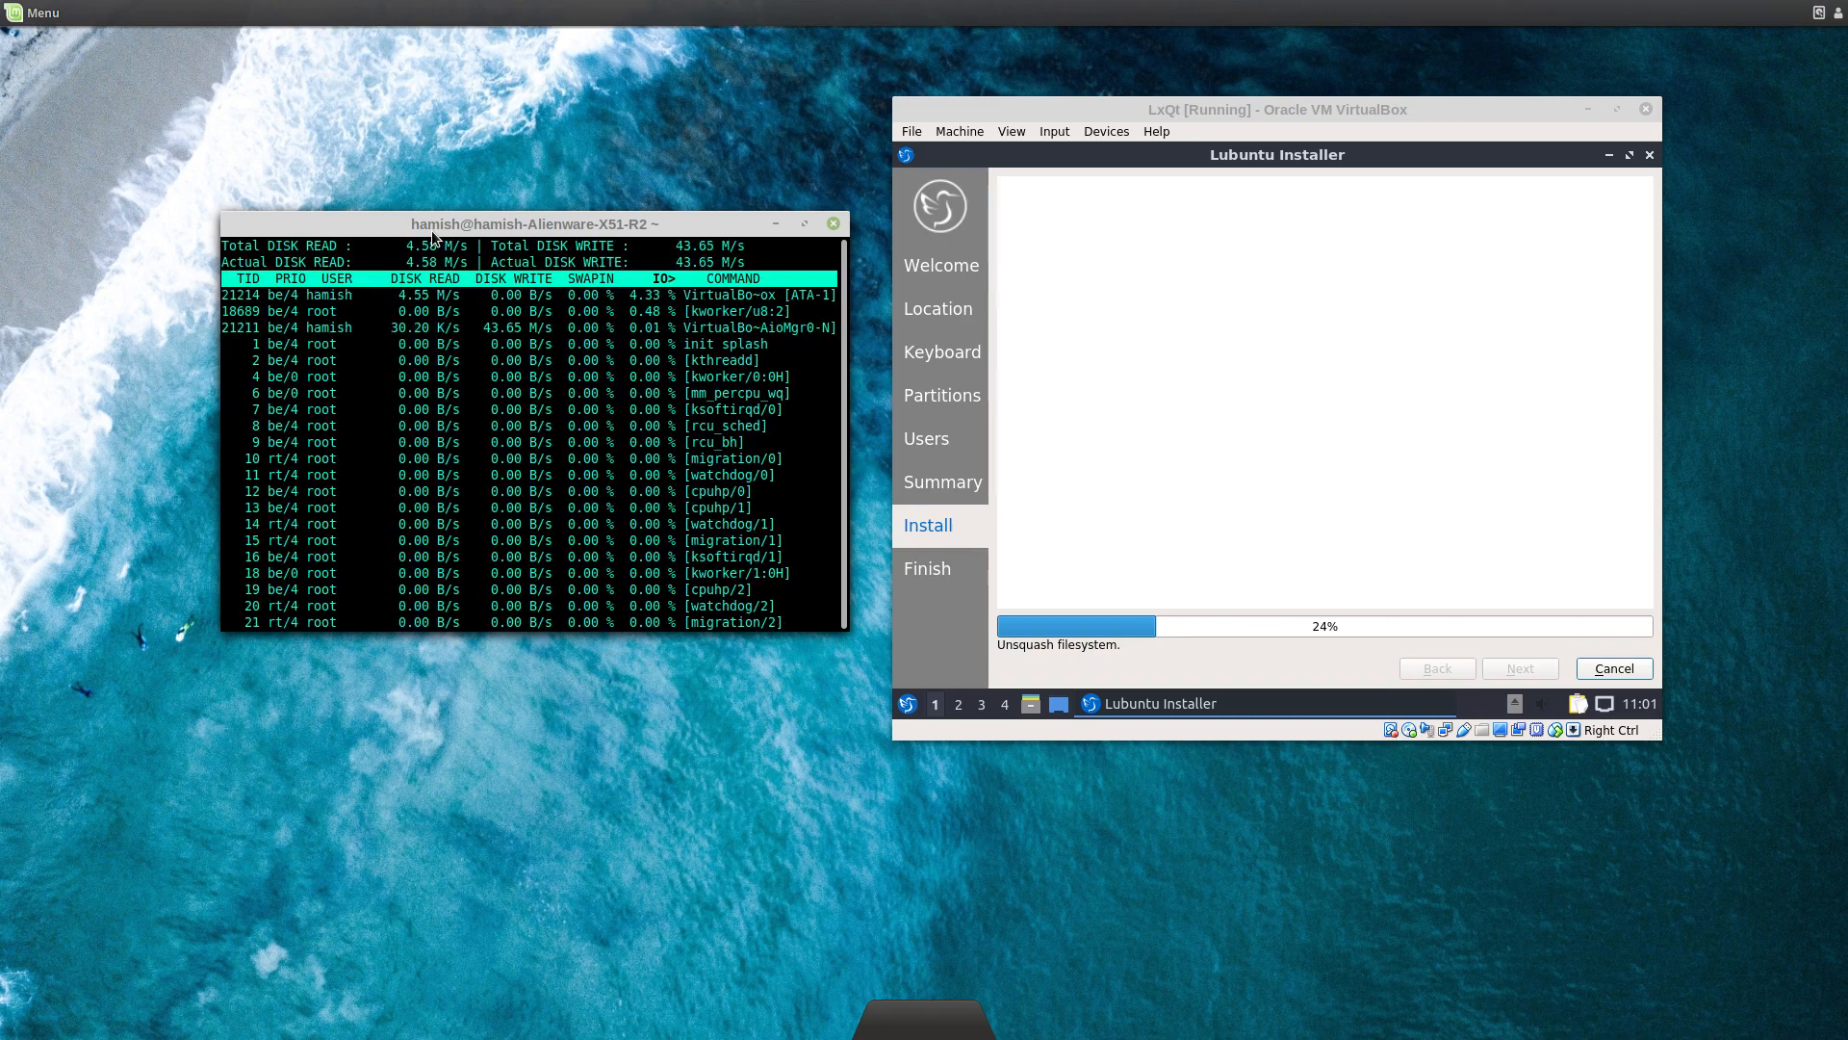
pyautogui.moveTo(462, 234); pyautogui.dragTo(410, 224)
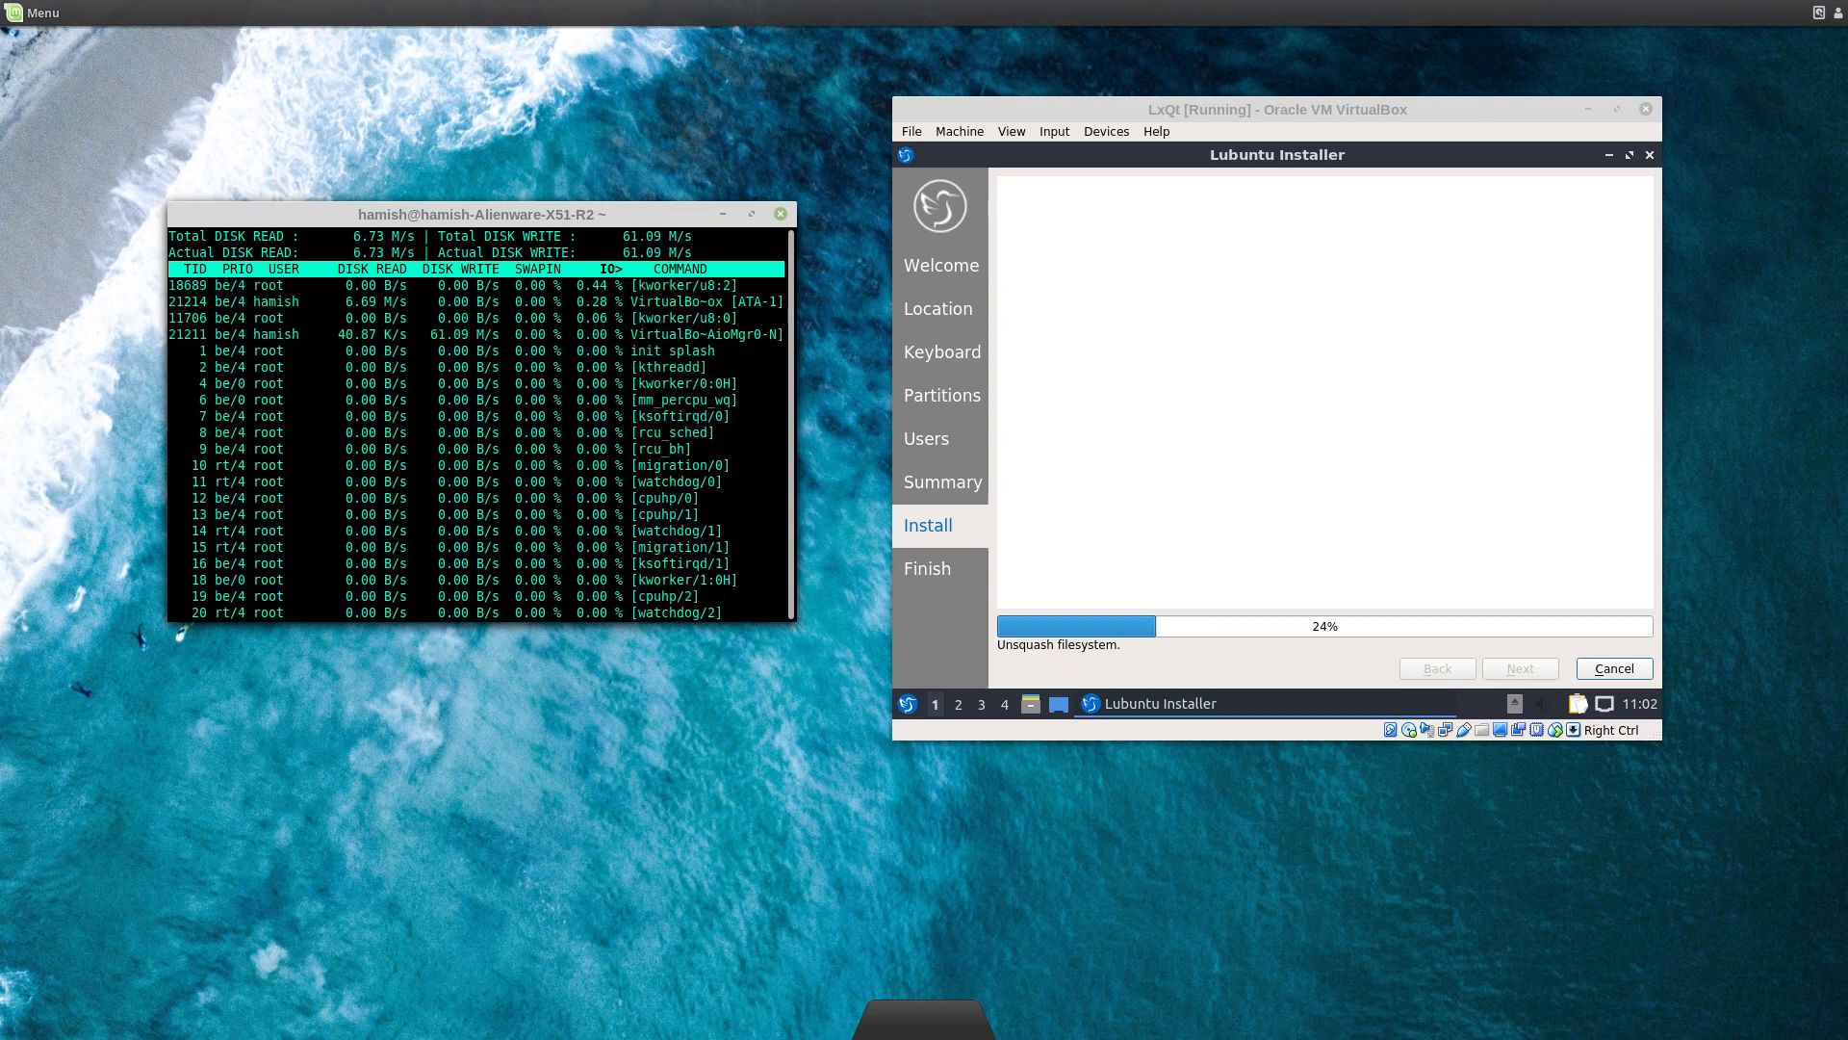
pyautogui.press('q')
pyautogui.hotkey('ctrl', 'd')
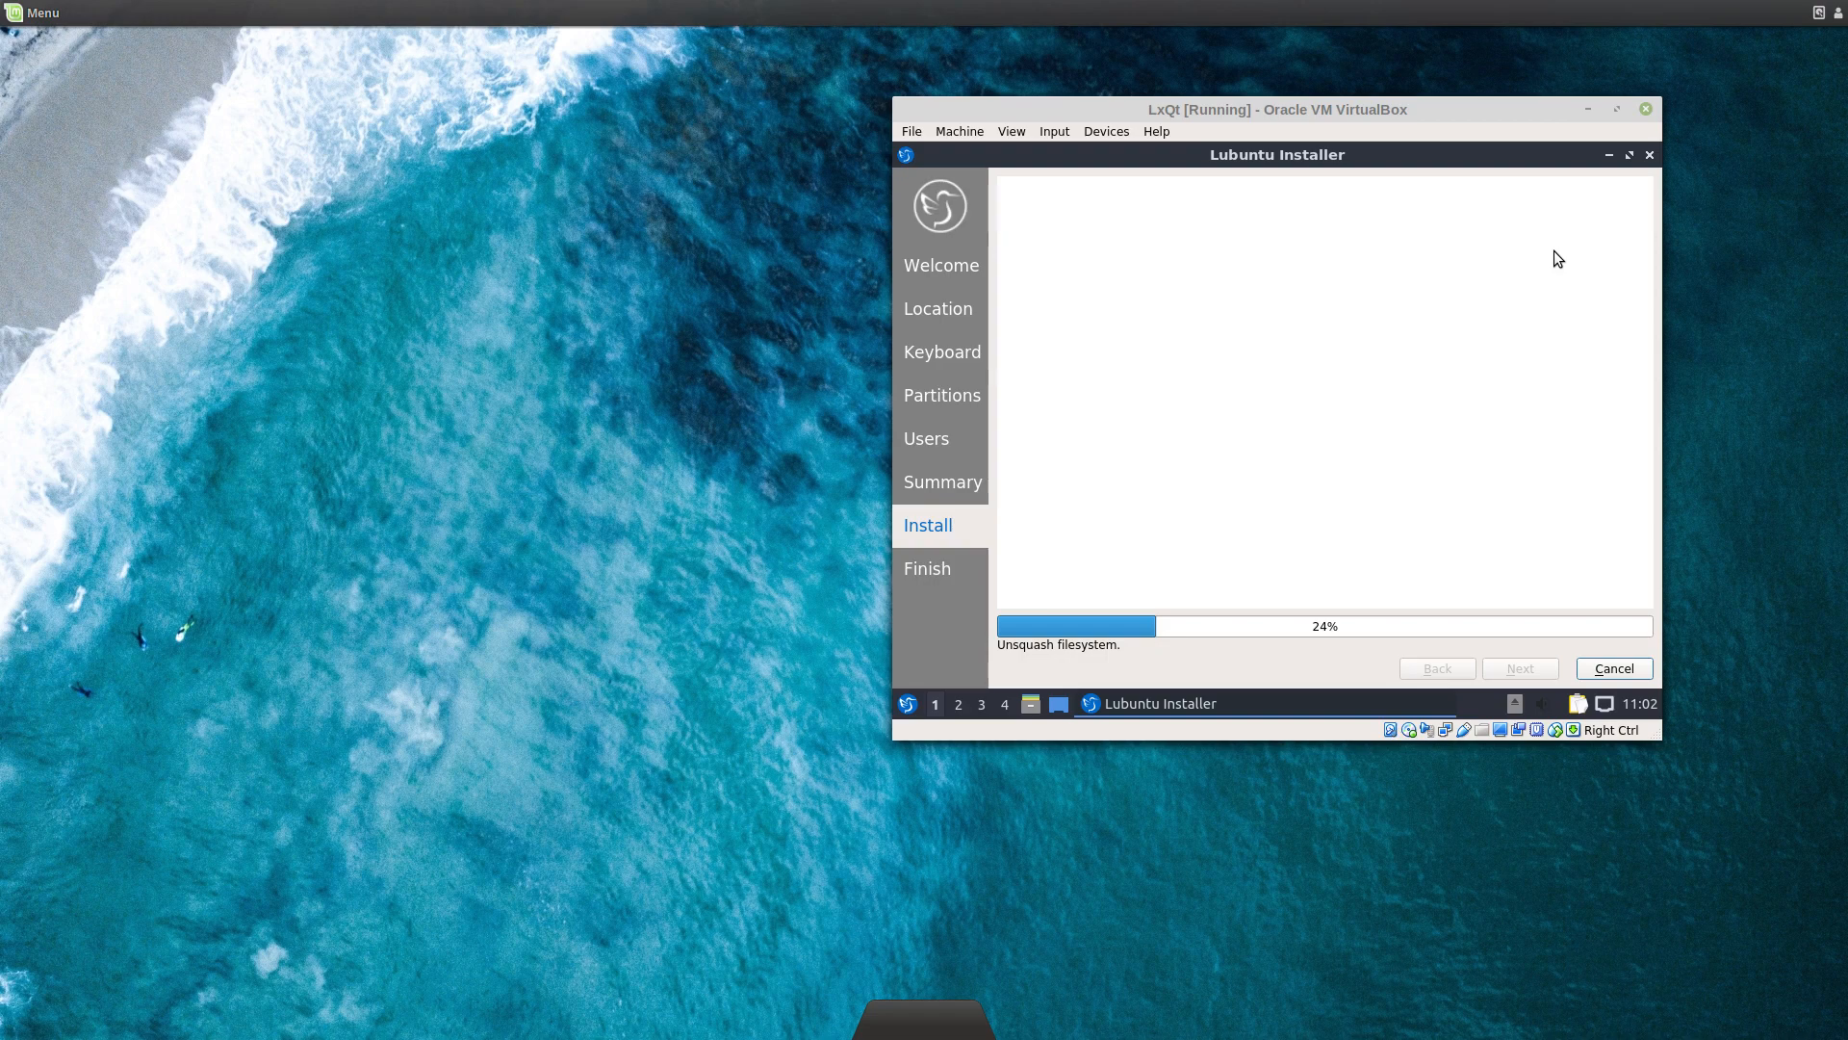
# Step: Move the VM window back toward the centre while the installation runs
pyautogui.moveTo(1319, 114); pyautogui.dragTo(996, 101)
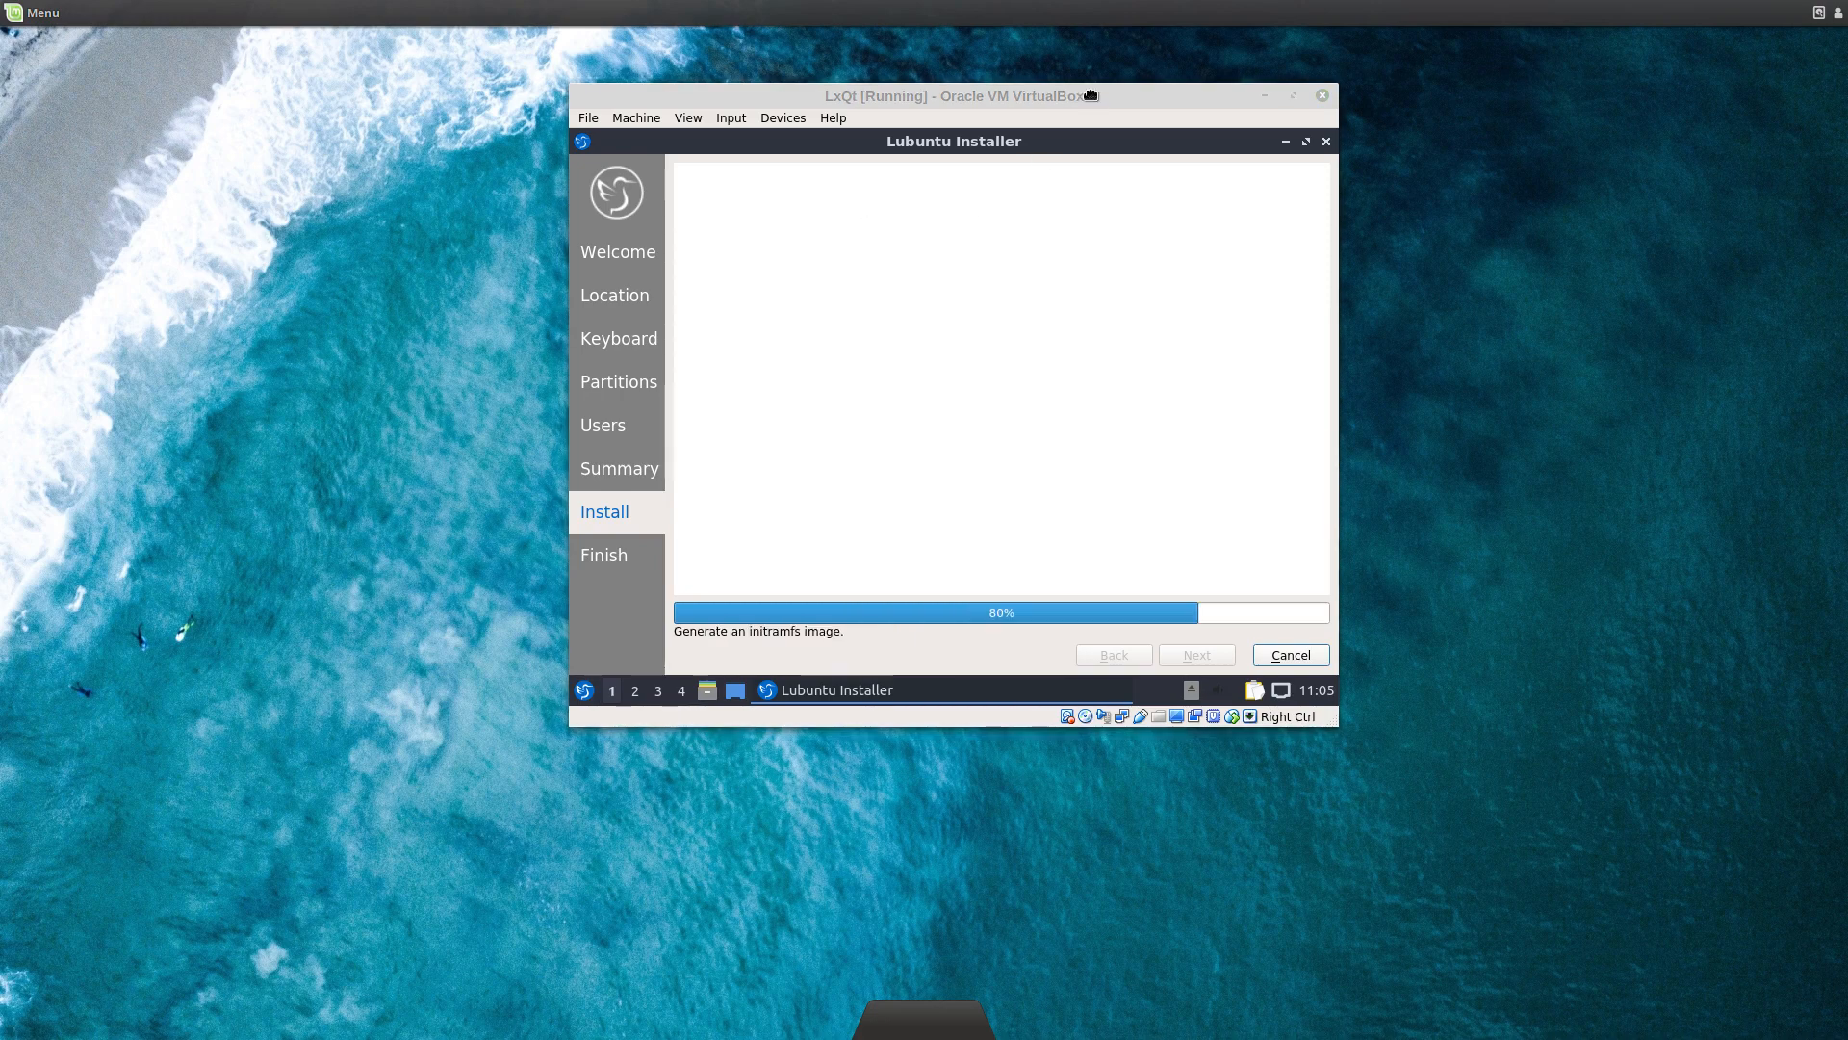
pyautogui.moveTo(1091, 94); pyautogui.dragTo(1091, 96)
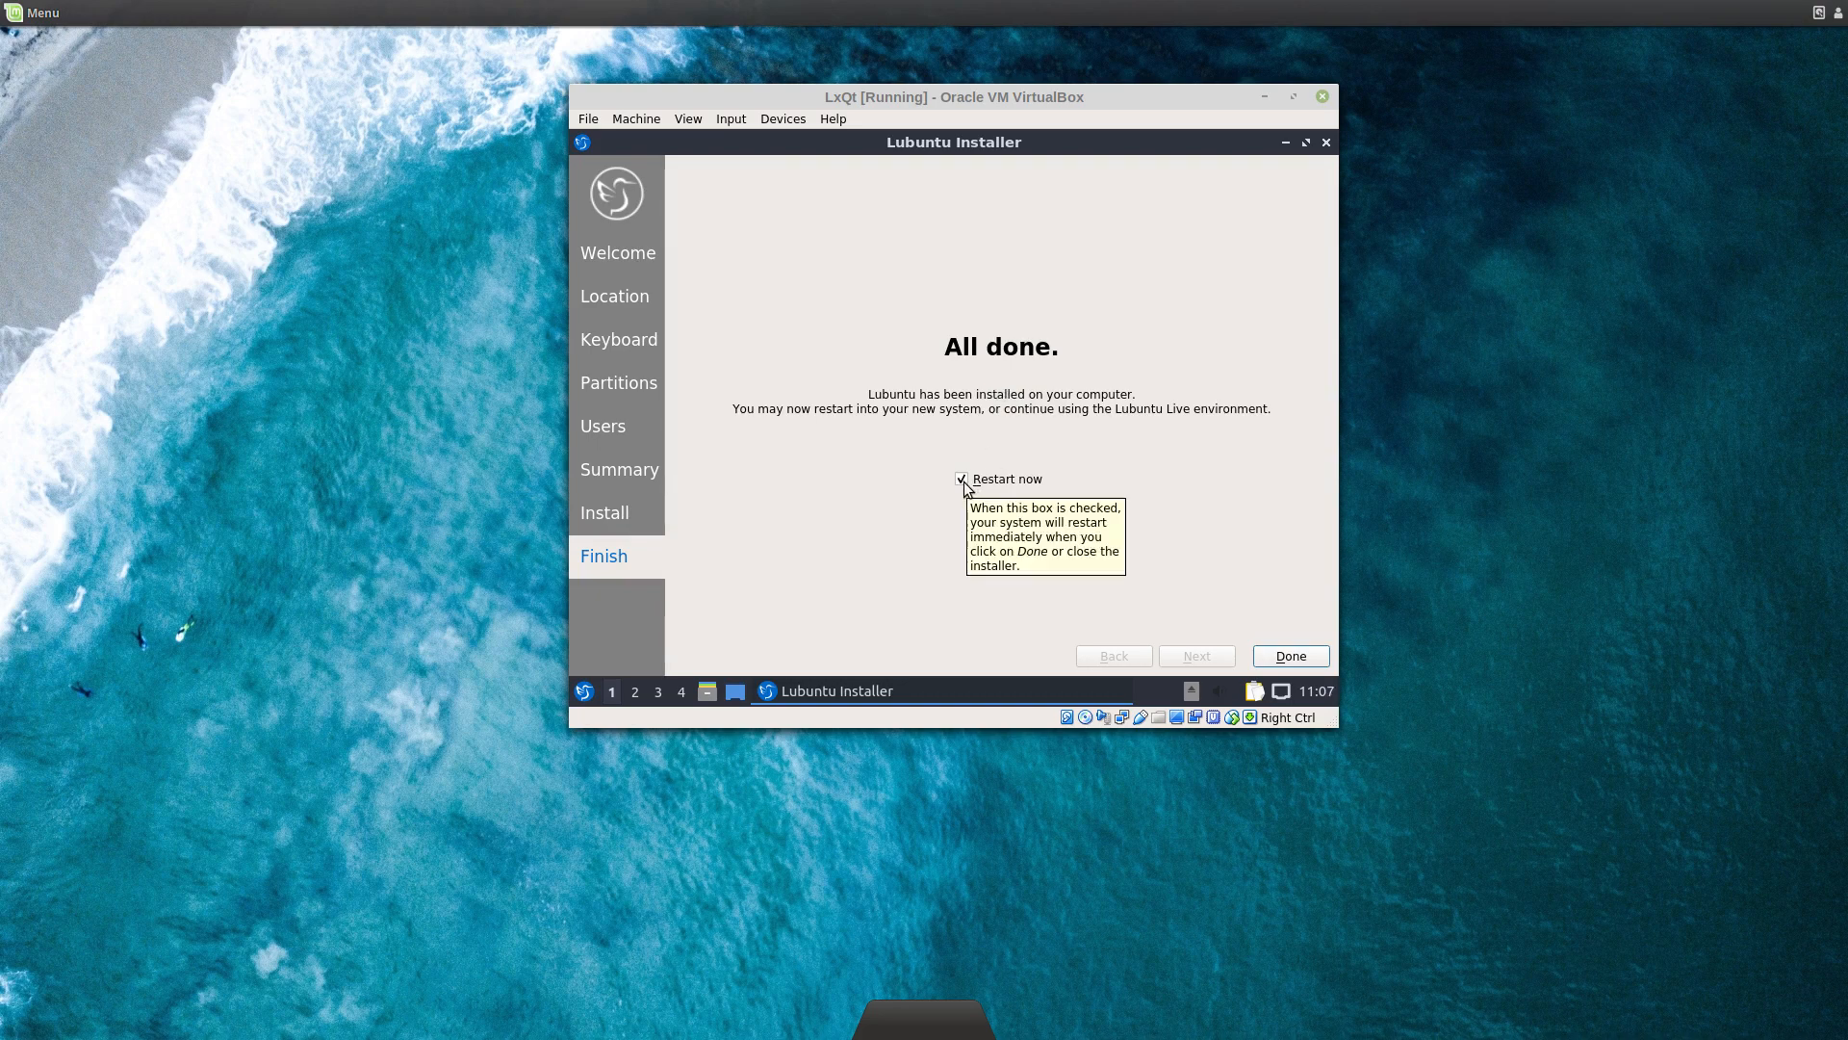
# Step: Lower the VM's processor execution cap to 33% under System > Processor settings
pyautogui.click(651, 119)
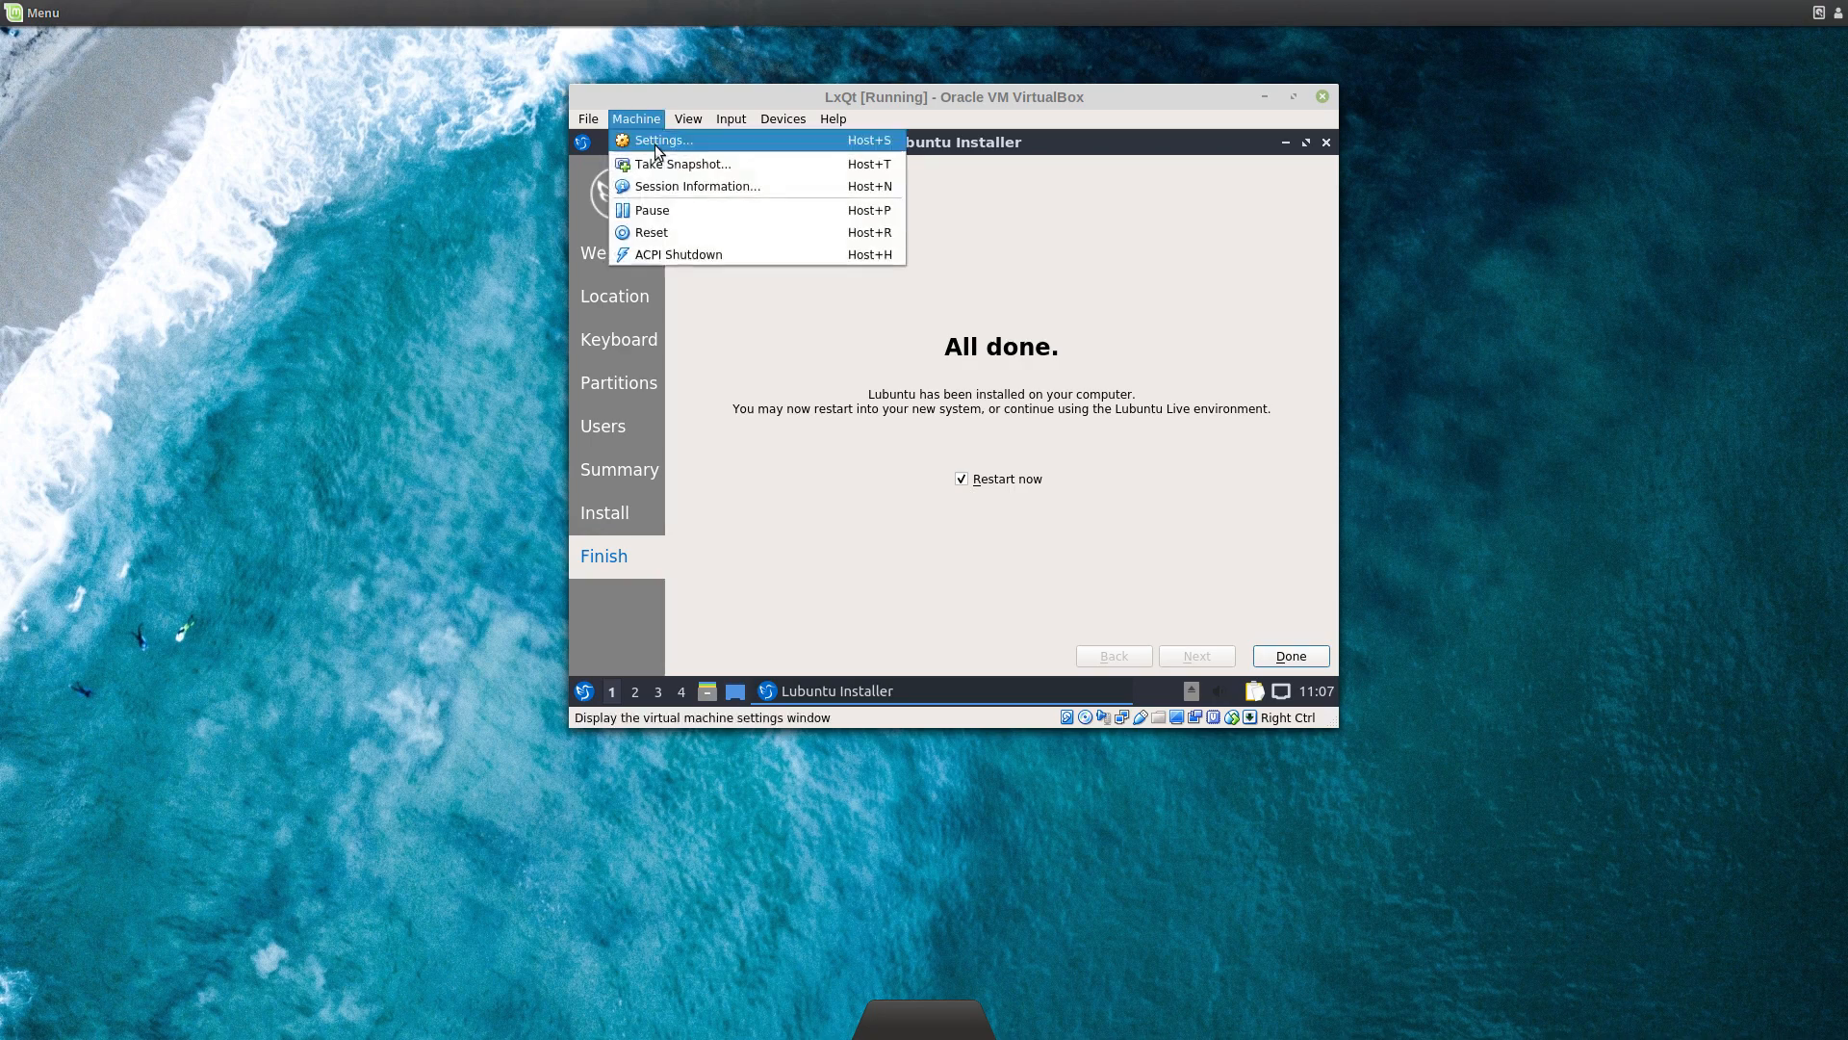
pyautogui.click(653, 145)
pyautogui.click(691, 273)
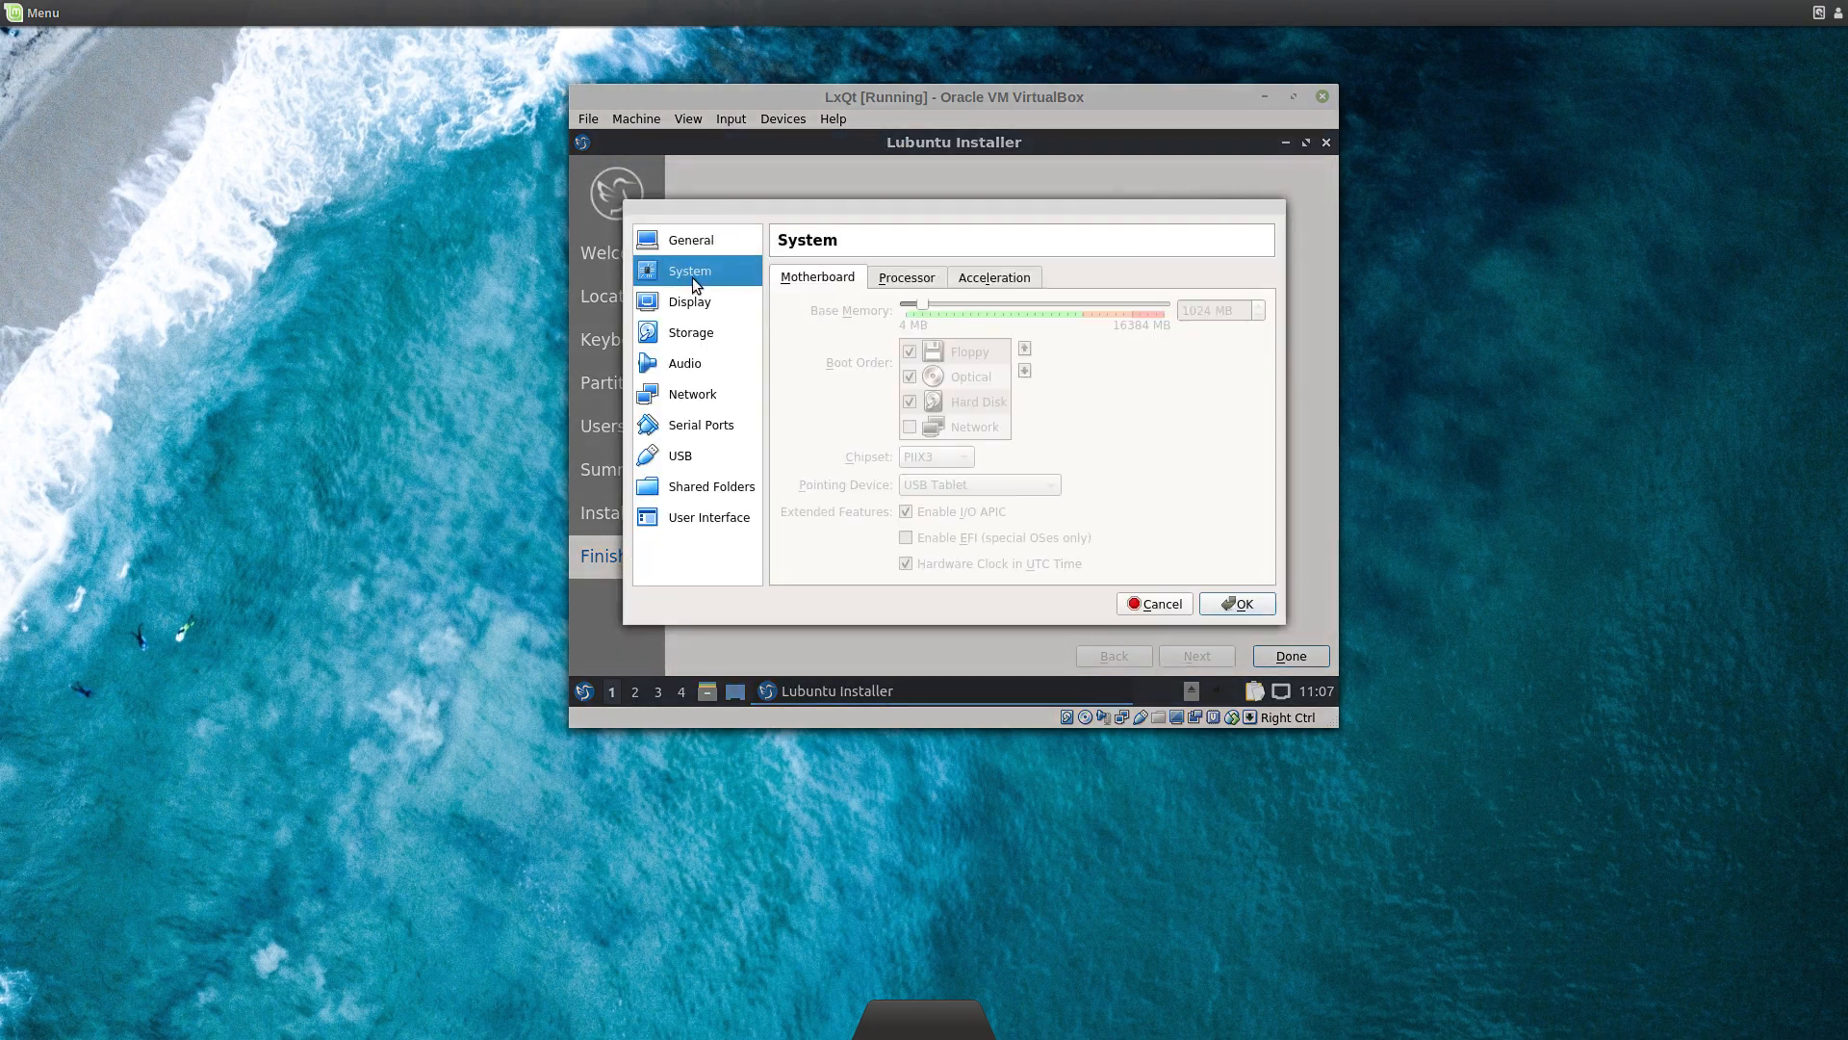
pyautogui.click(901, 280)
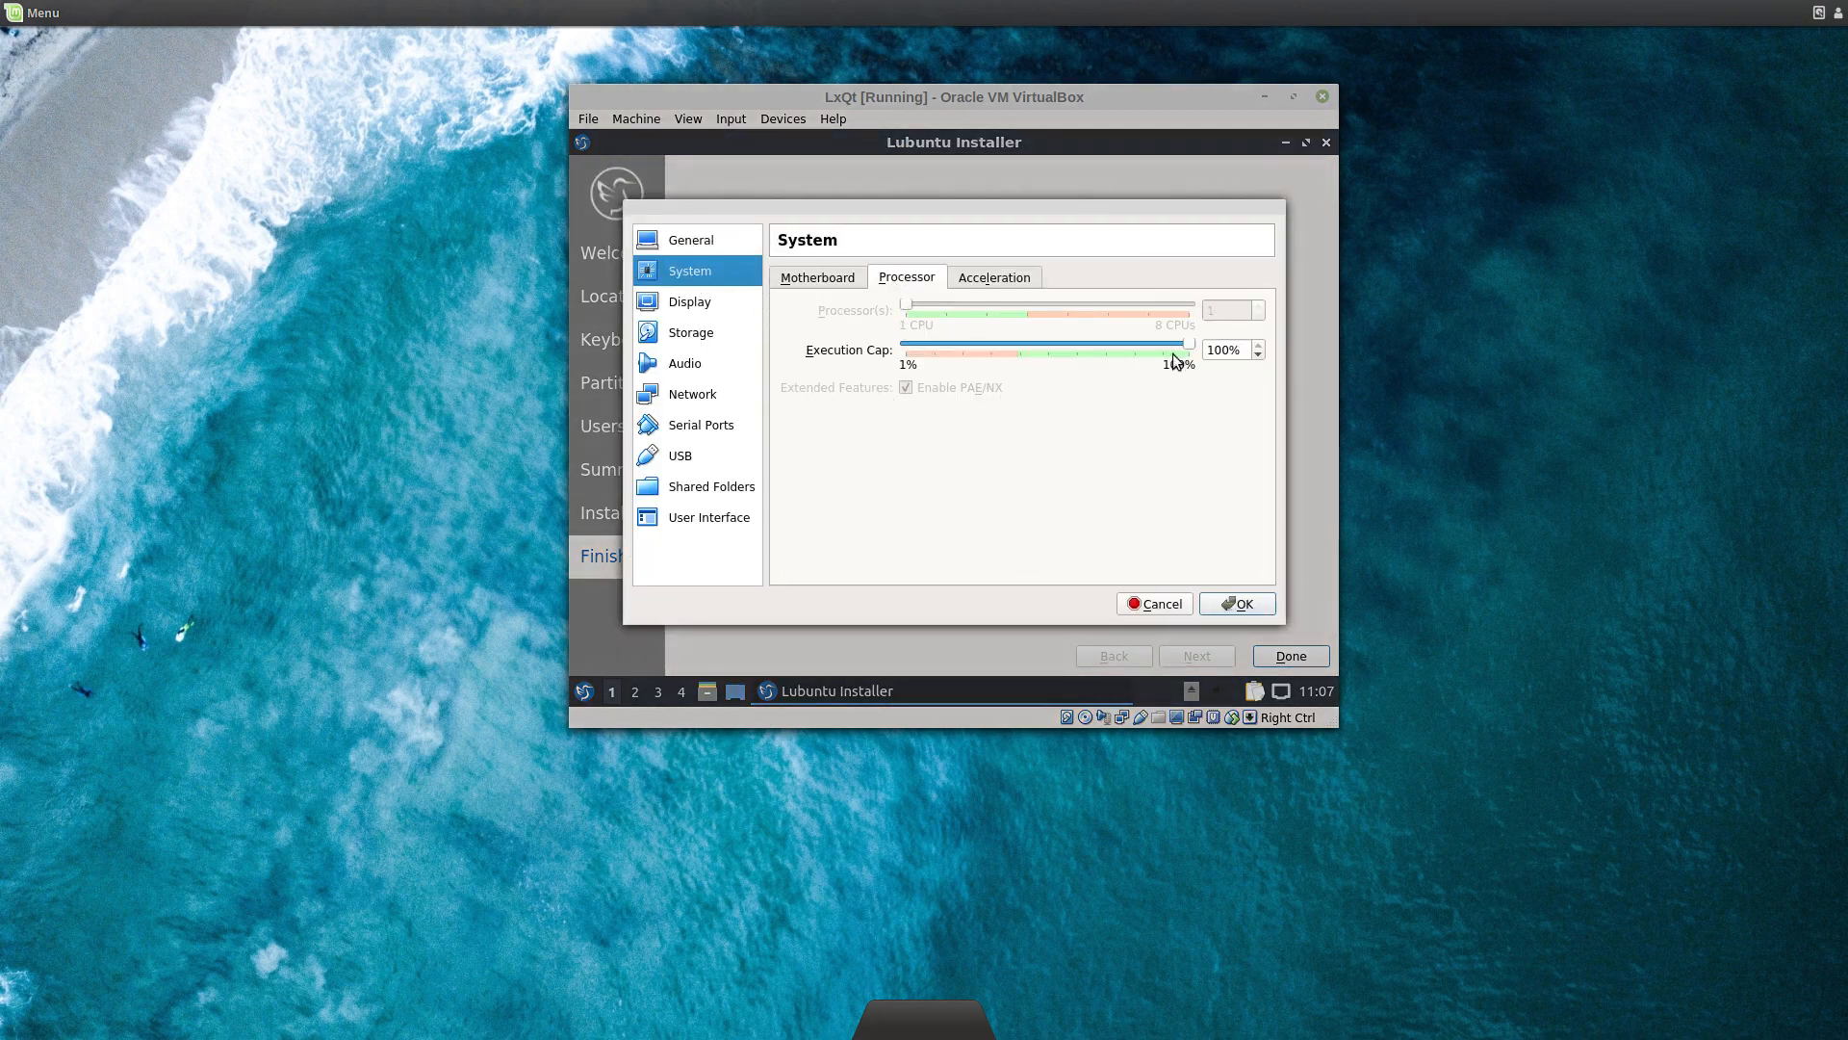
pyautogui.moveTo(1188, 356); pyautogui.dragTo(996, 356)
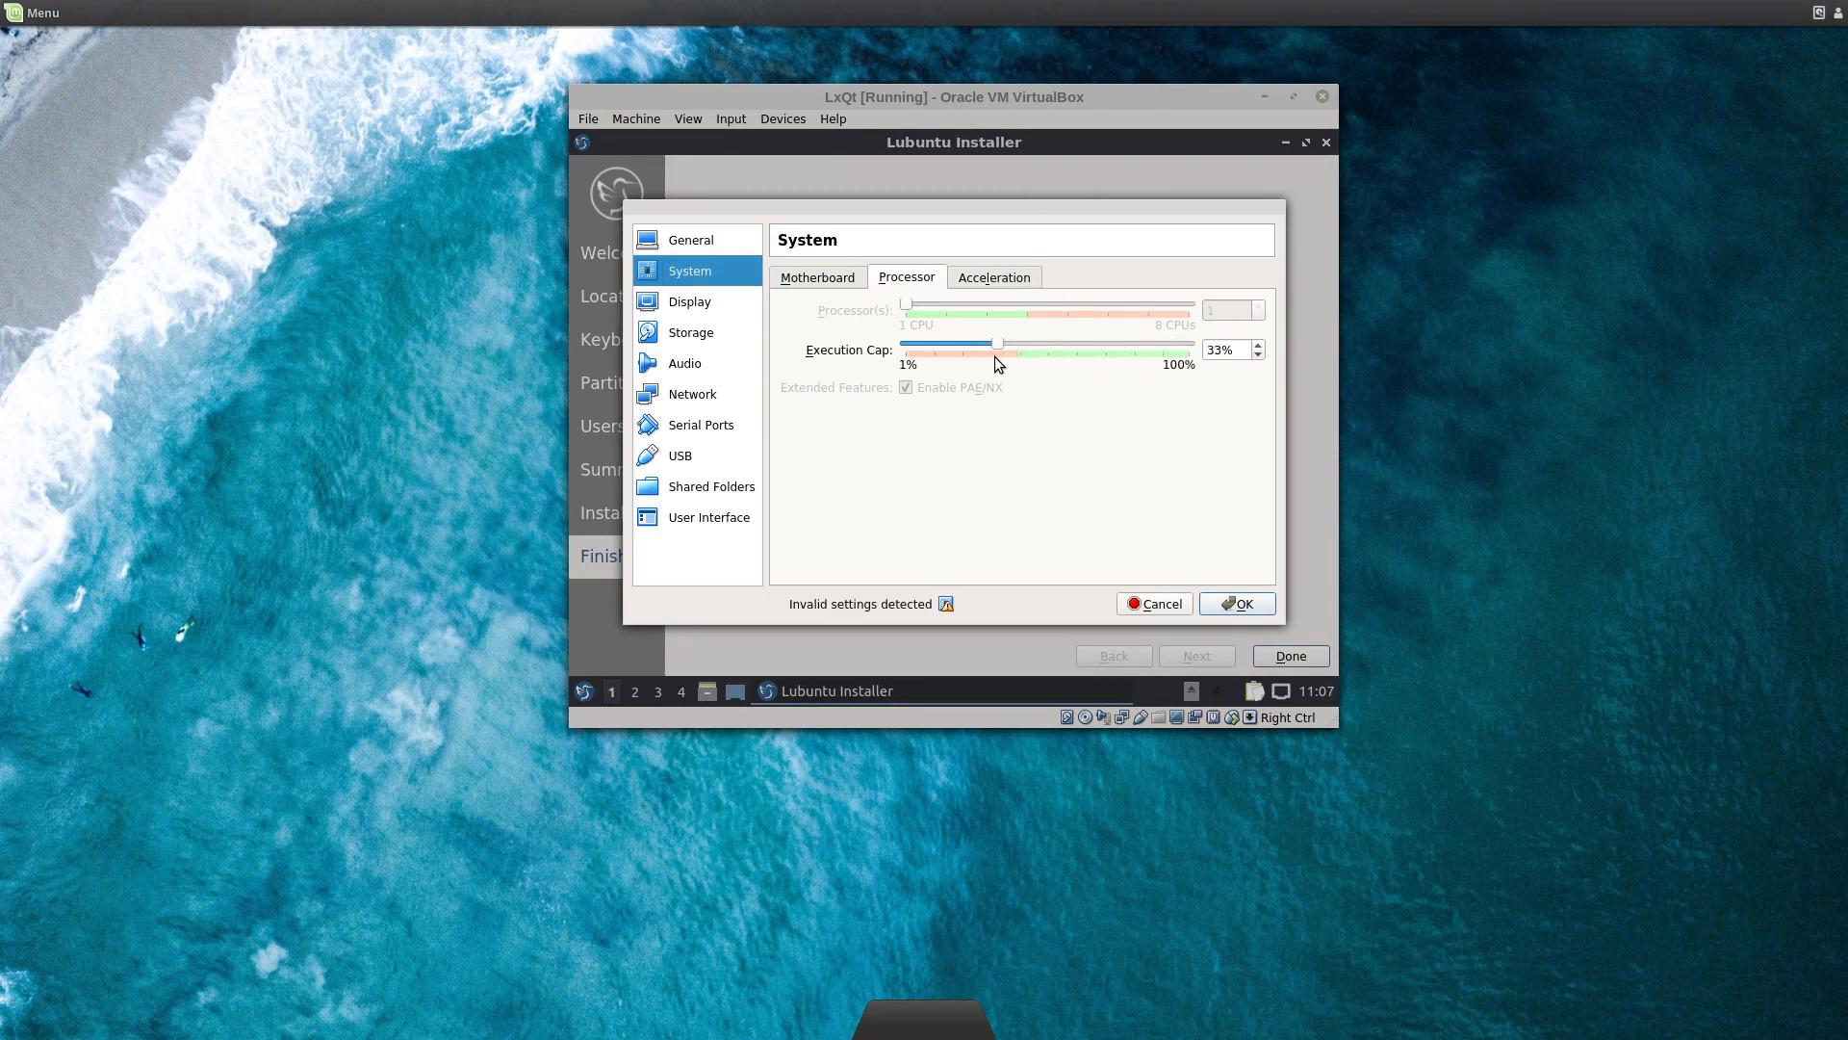
pyautogui.click(1239, 604)
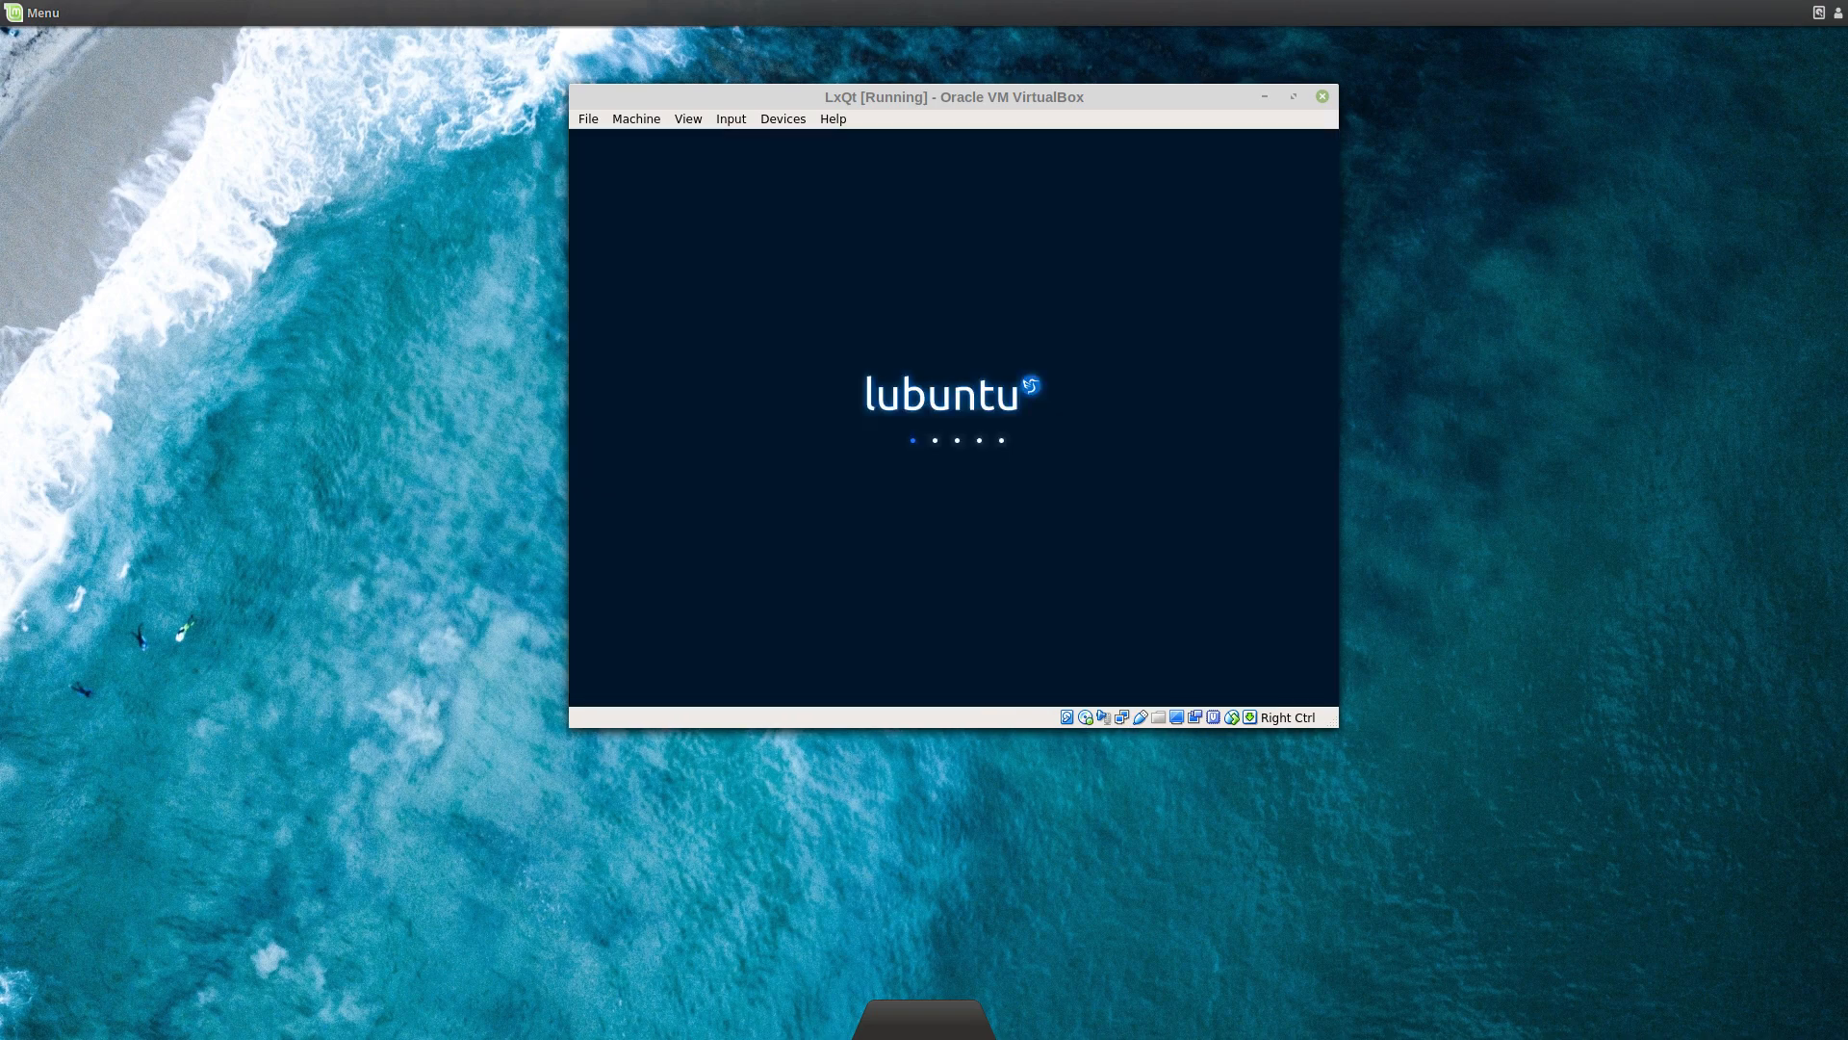
# Step: Let the guest reboot and fit the VM window to the guest display with Adjust Window Size
pyautogui.press('Return')
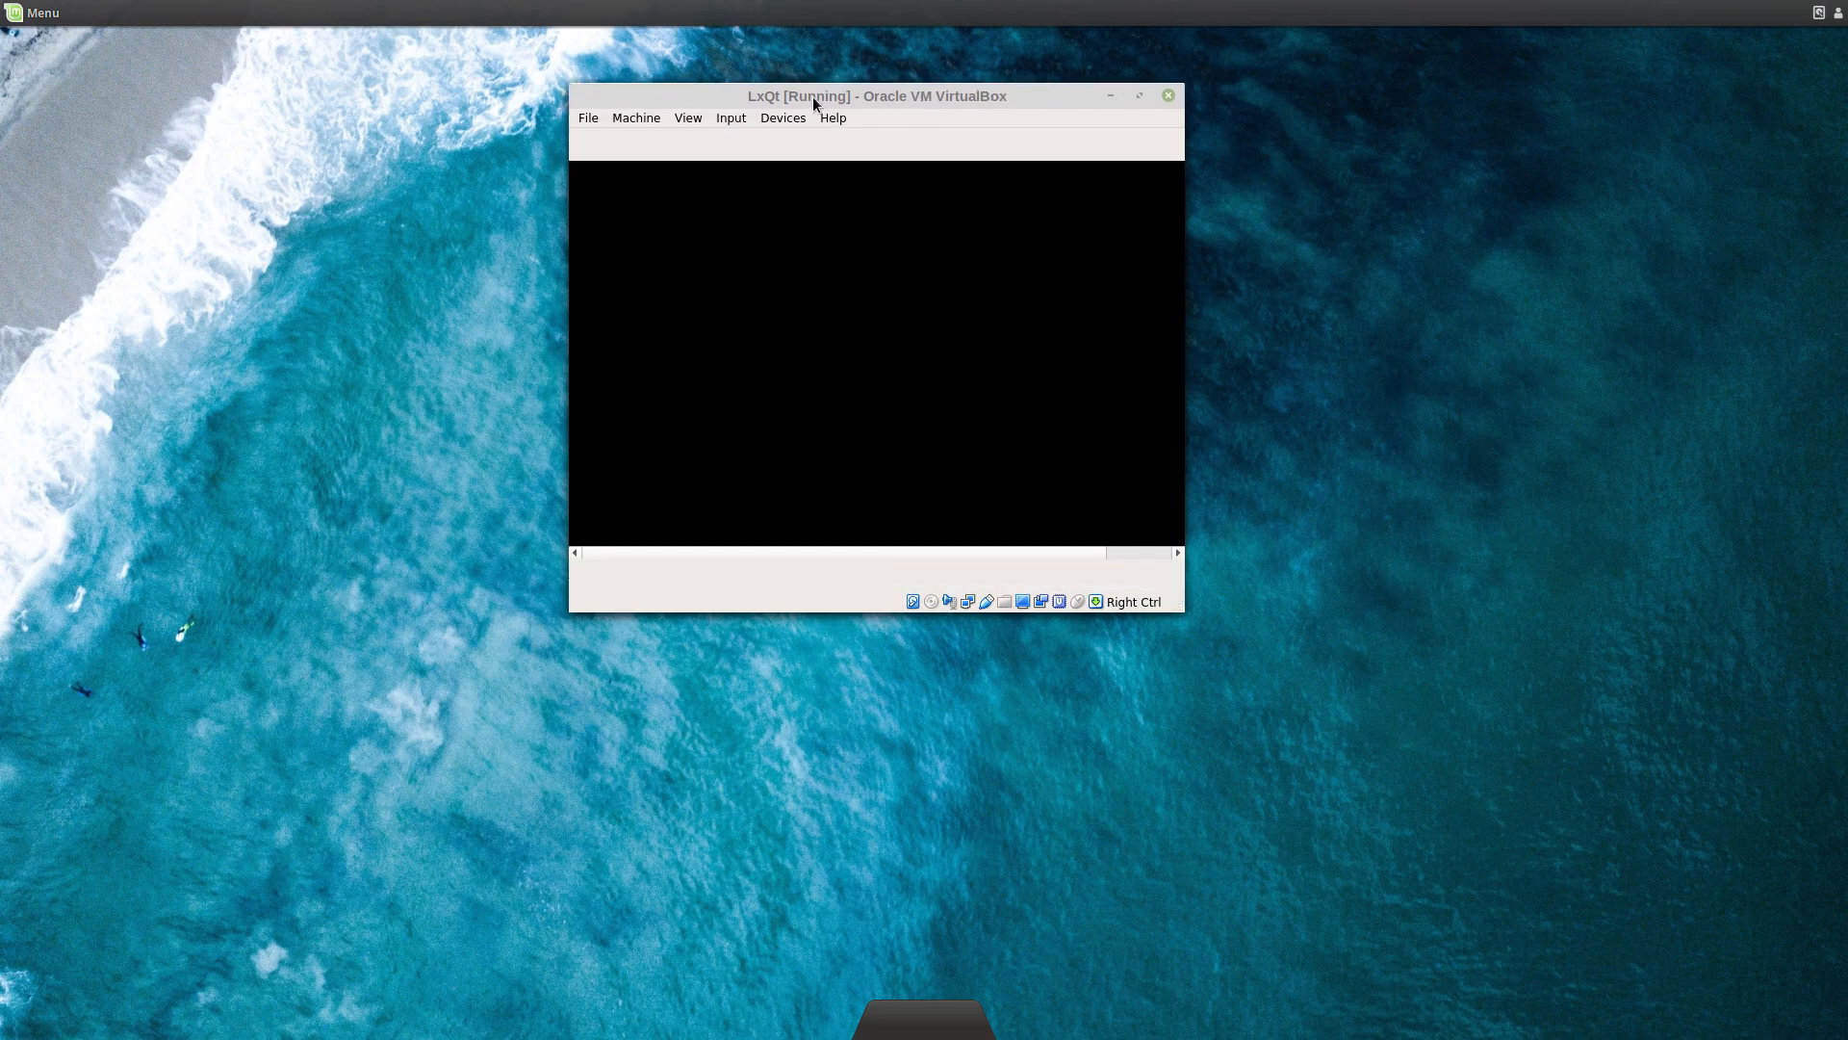
pyautogui.click(650, 118)
pyautogui.moveTo(689, 118)
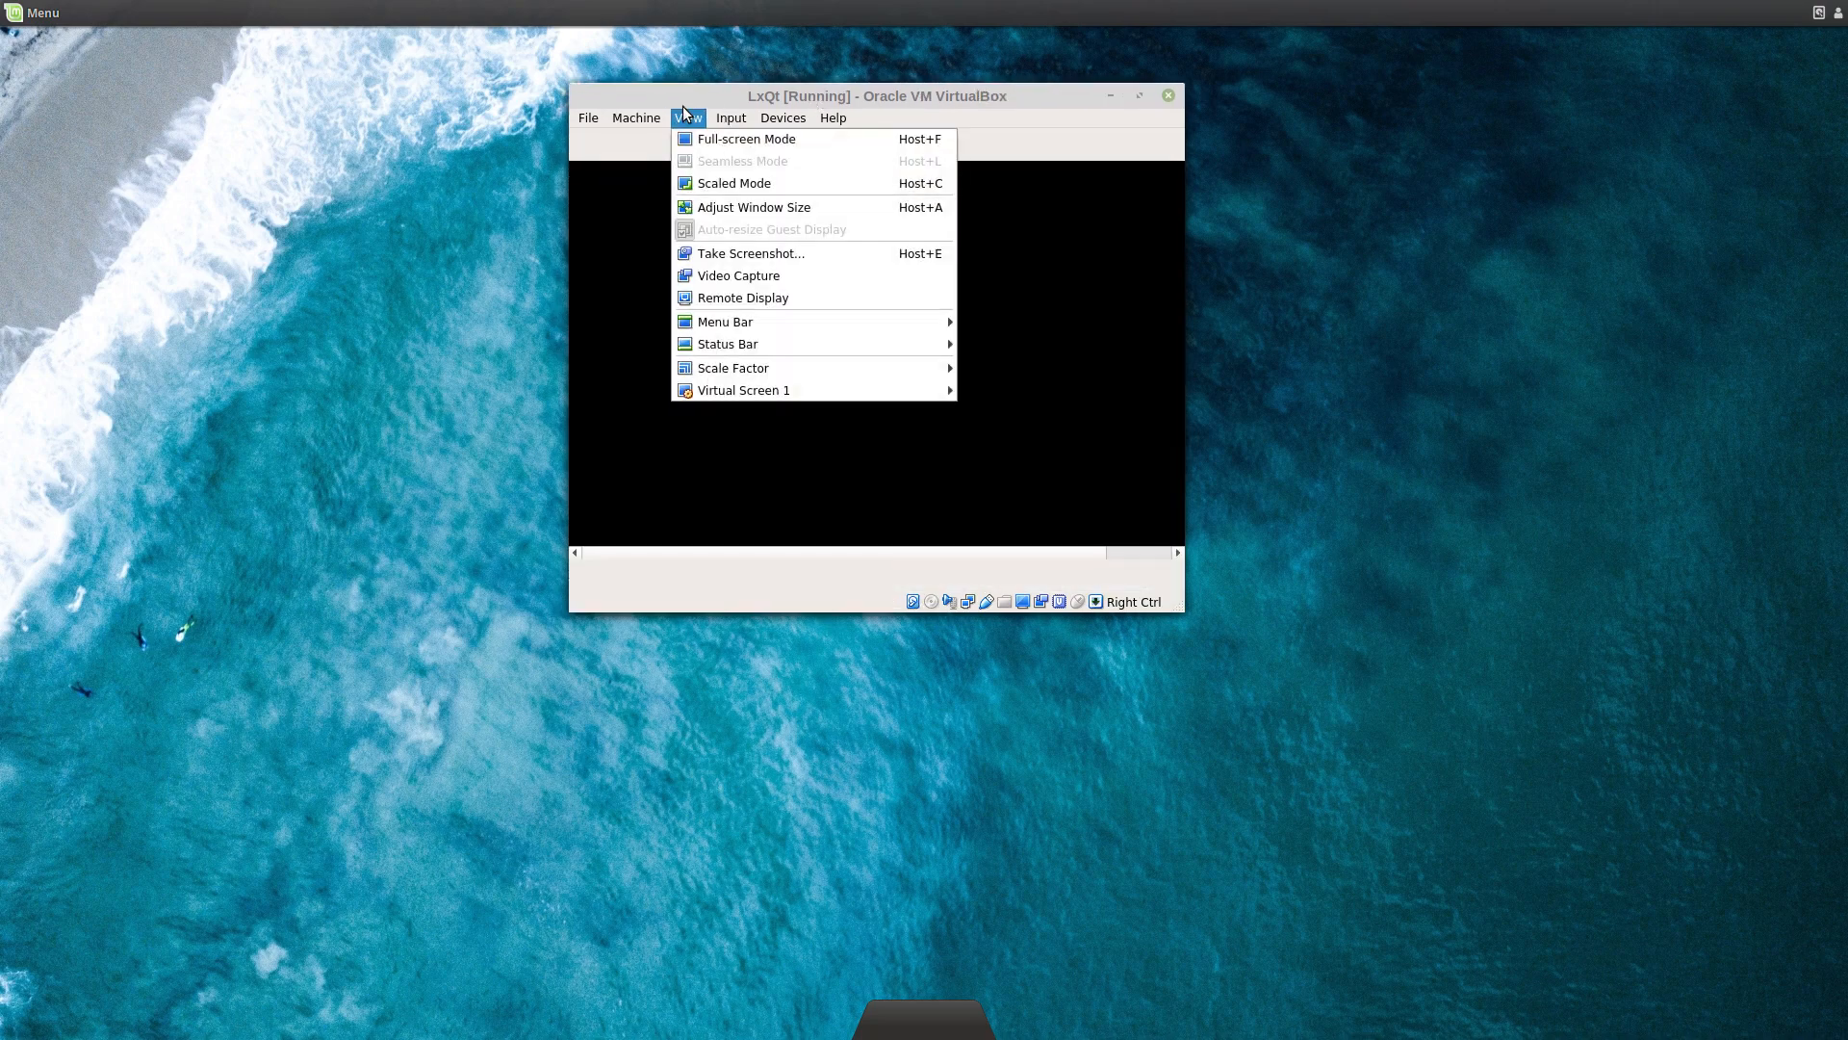
pyautogui.click(714, 212)
# Step: Move the VM window lower, dismiss the No battery notice, and open power management configuration
pyautogui.moveTo(856, 91); pyautogui.dragTo(865, 226)
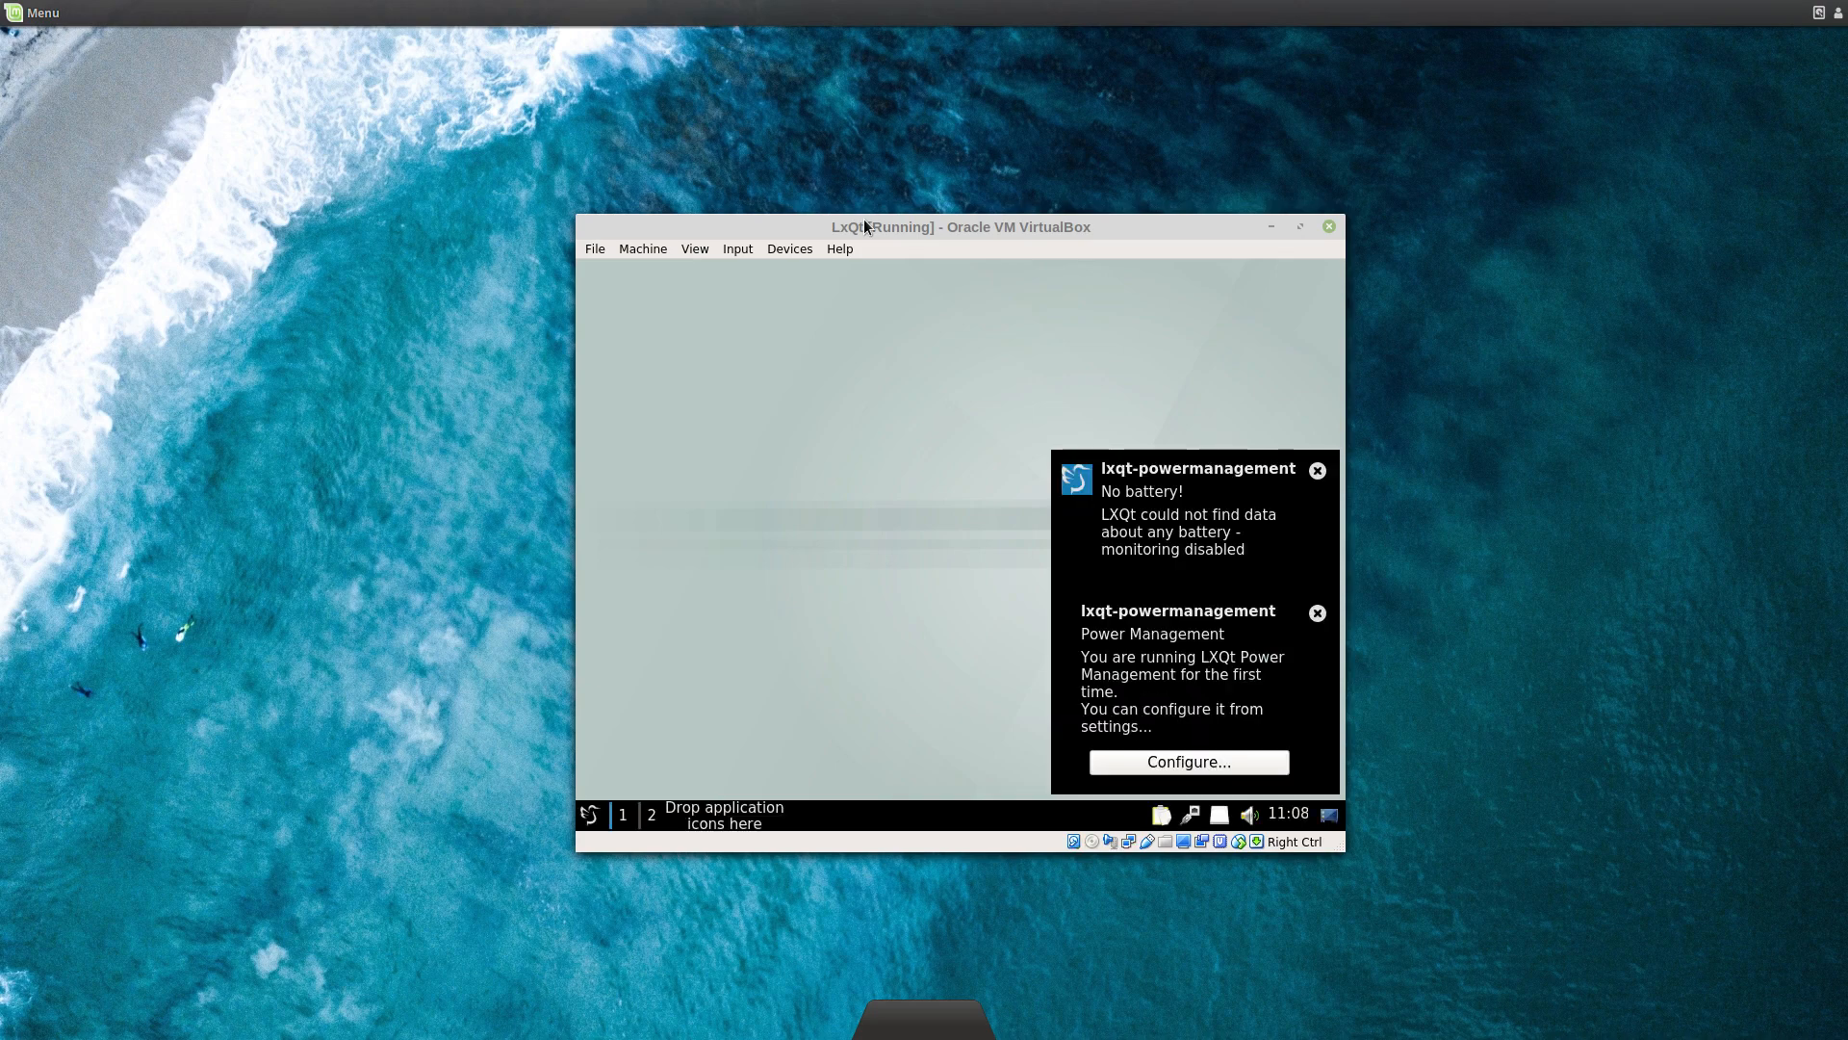
pyautogui.click(1315, 482)
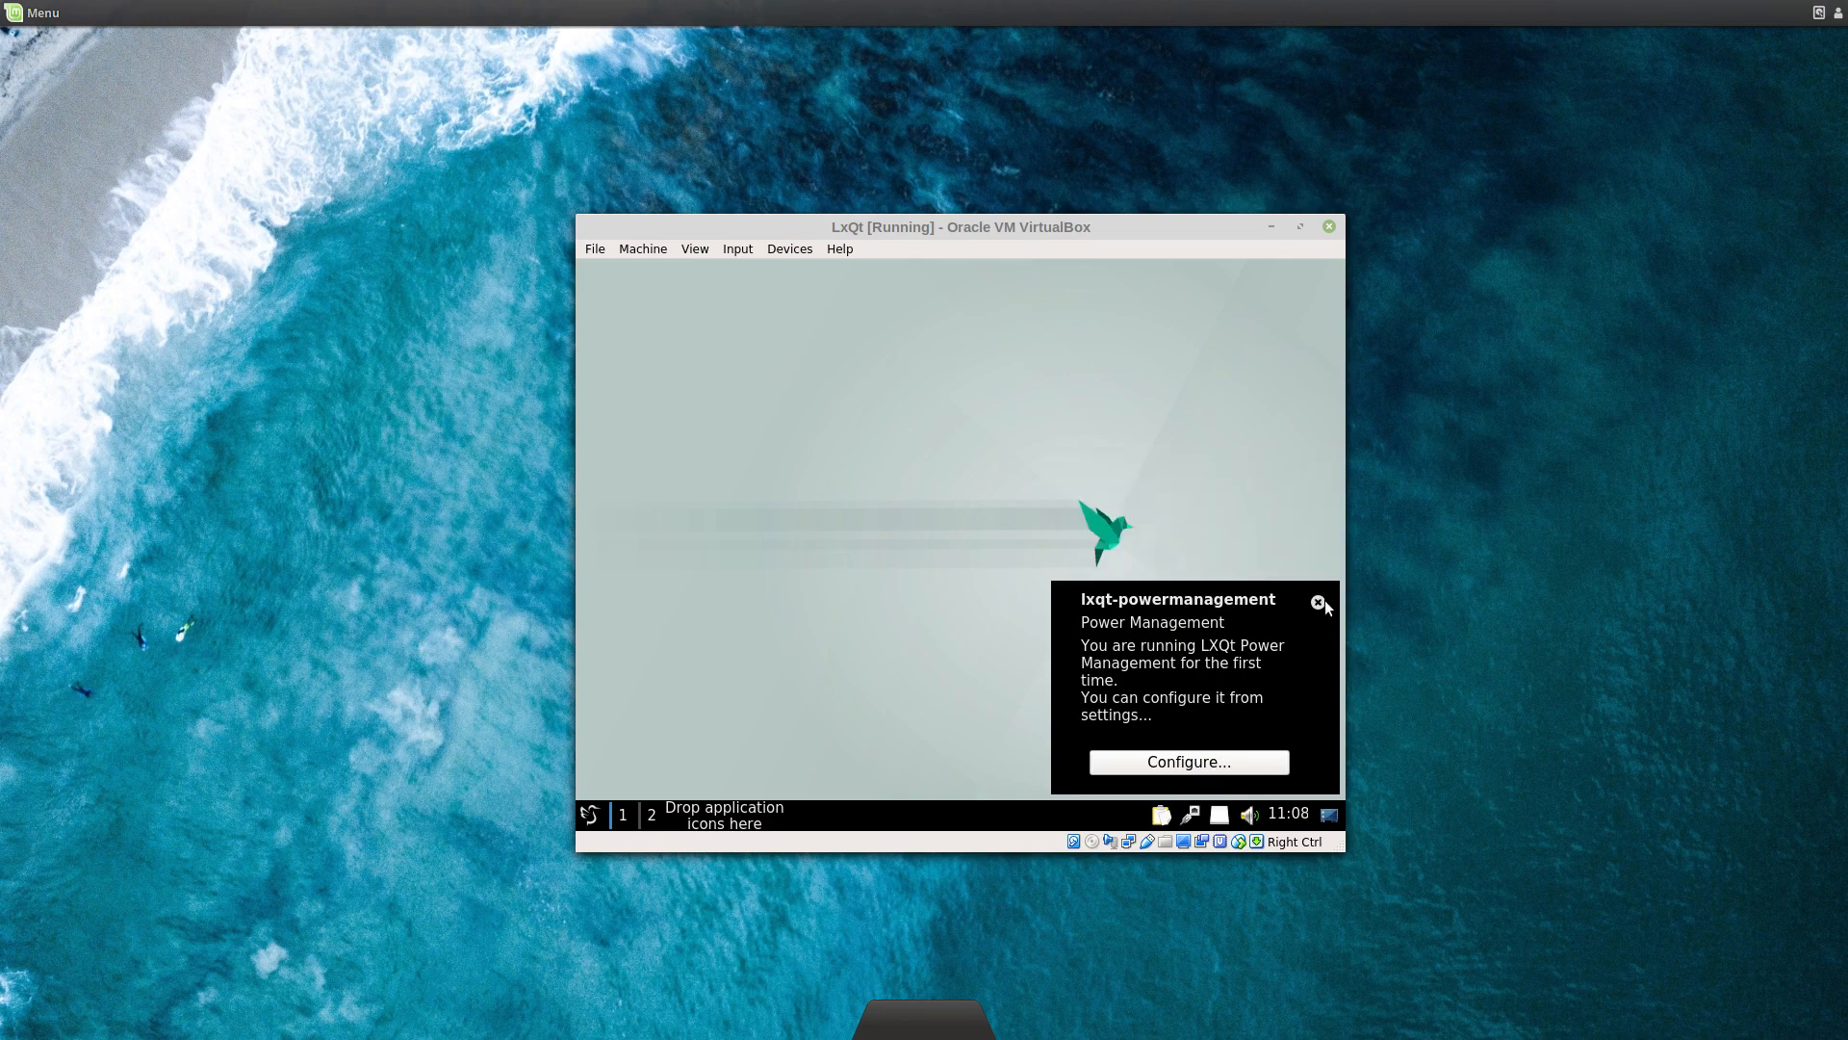
pyautogui.click(1236, 762)
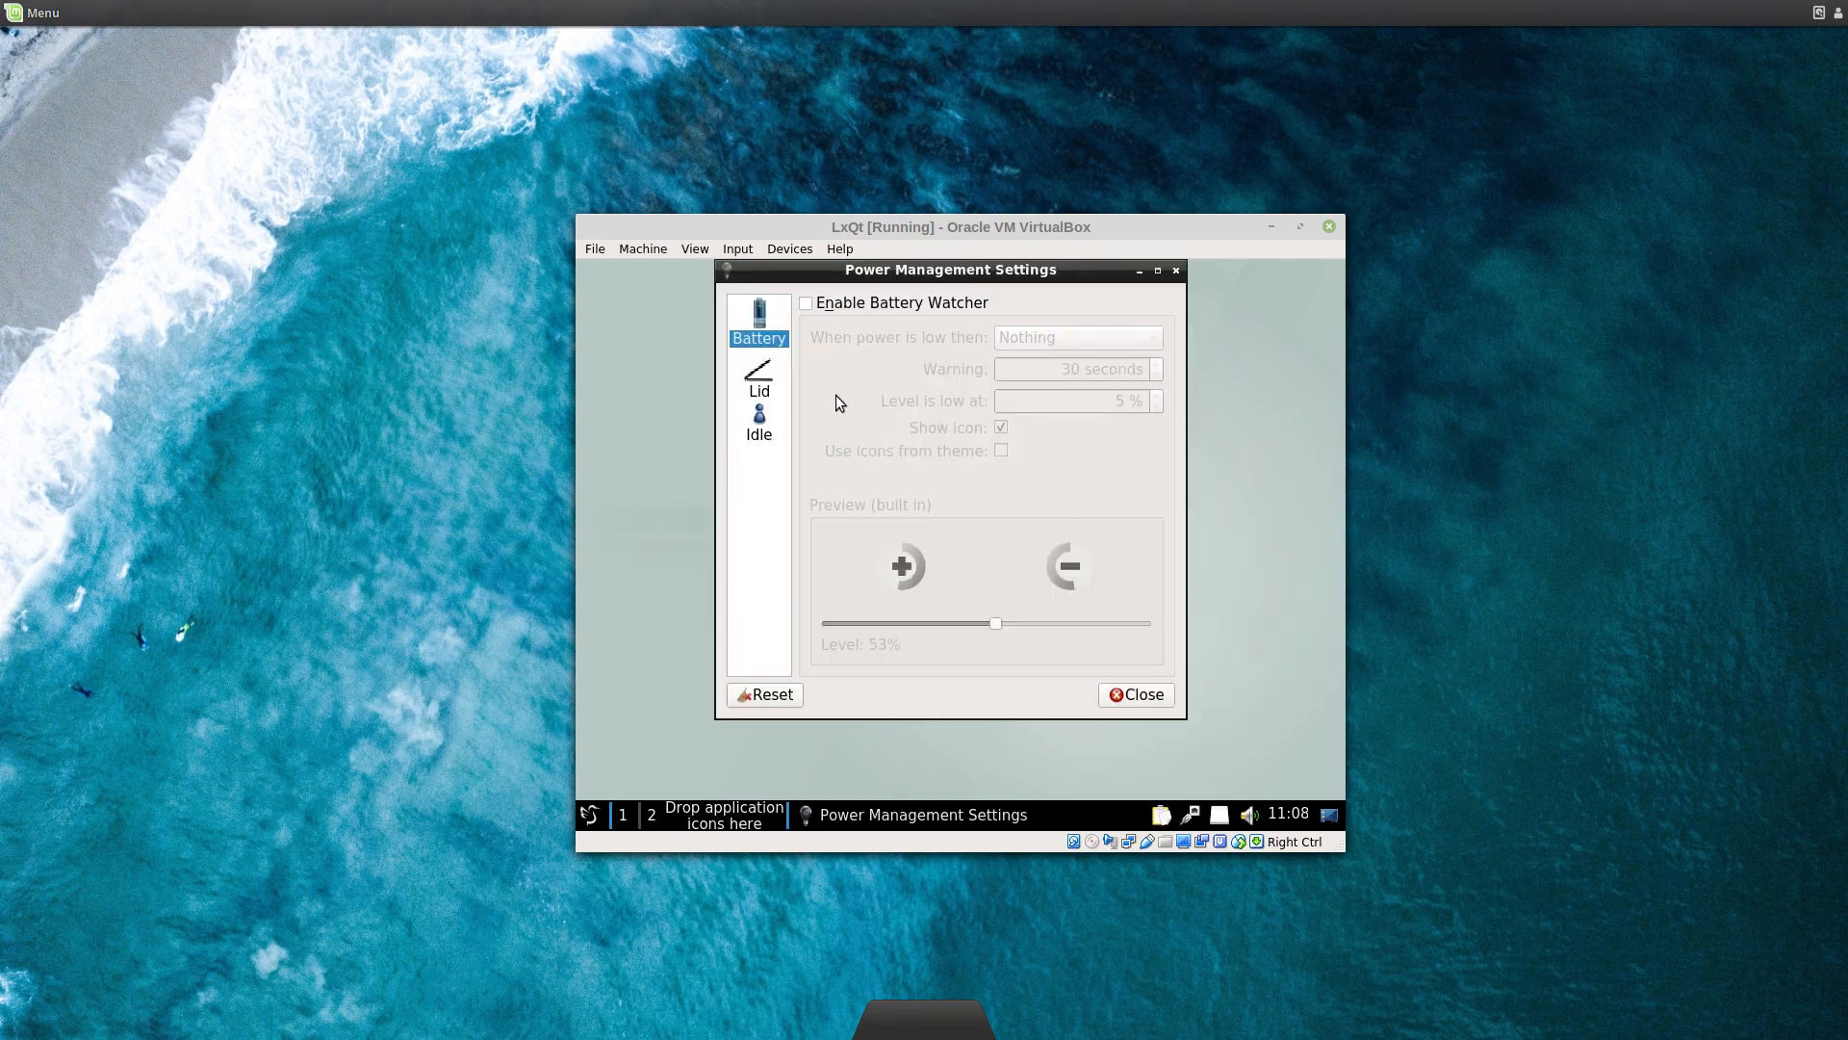
# Step: Review the Lid, Idle and Battery power pages, then close Power Management Settings
pyautogui.click(755, 383)
pyautogui.click(759, 425)
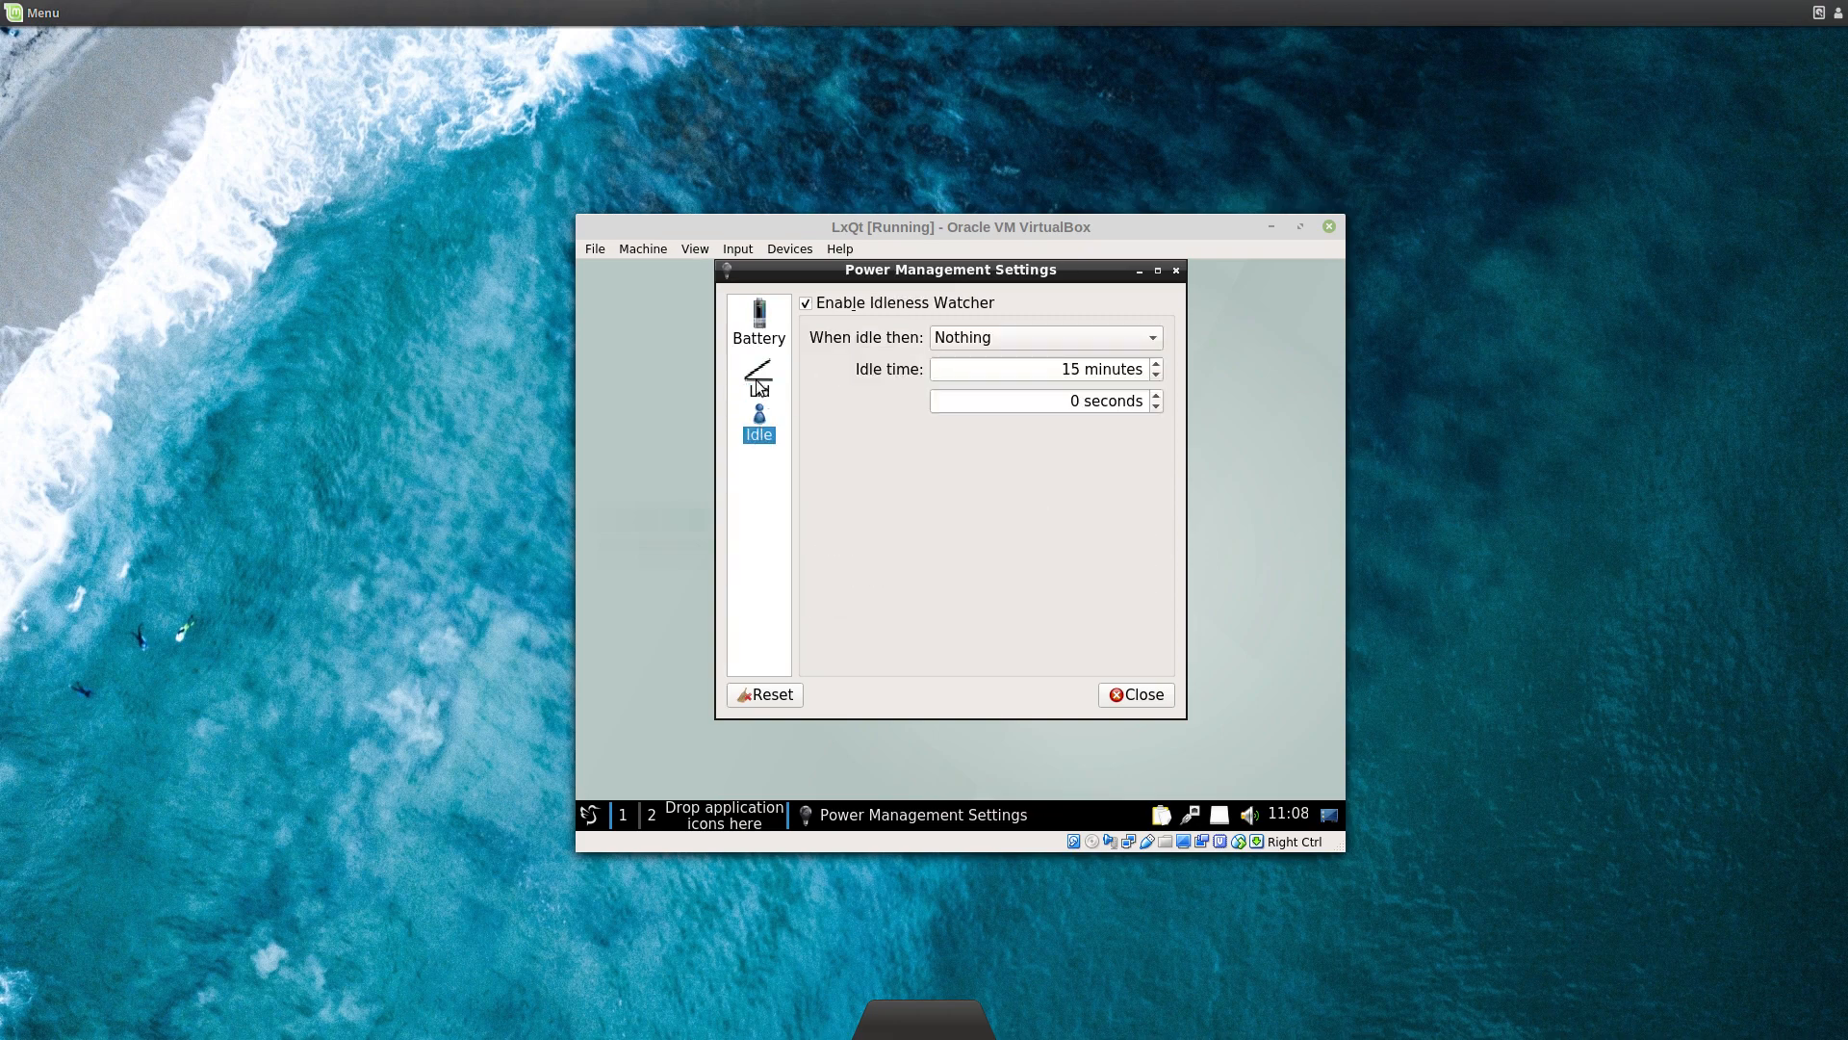
pyautogui.click(760, 390)
pyautogui.click(747, 333)
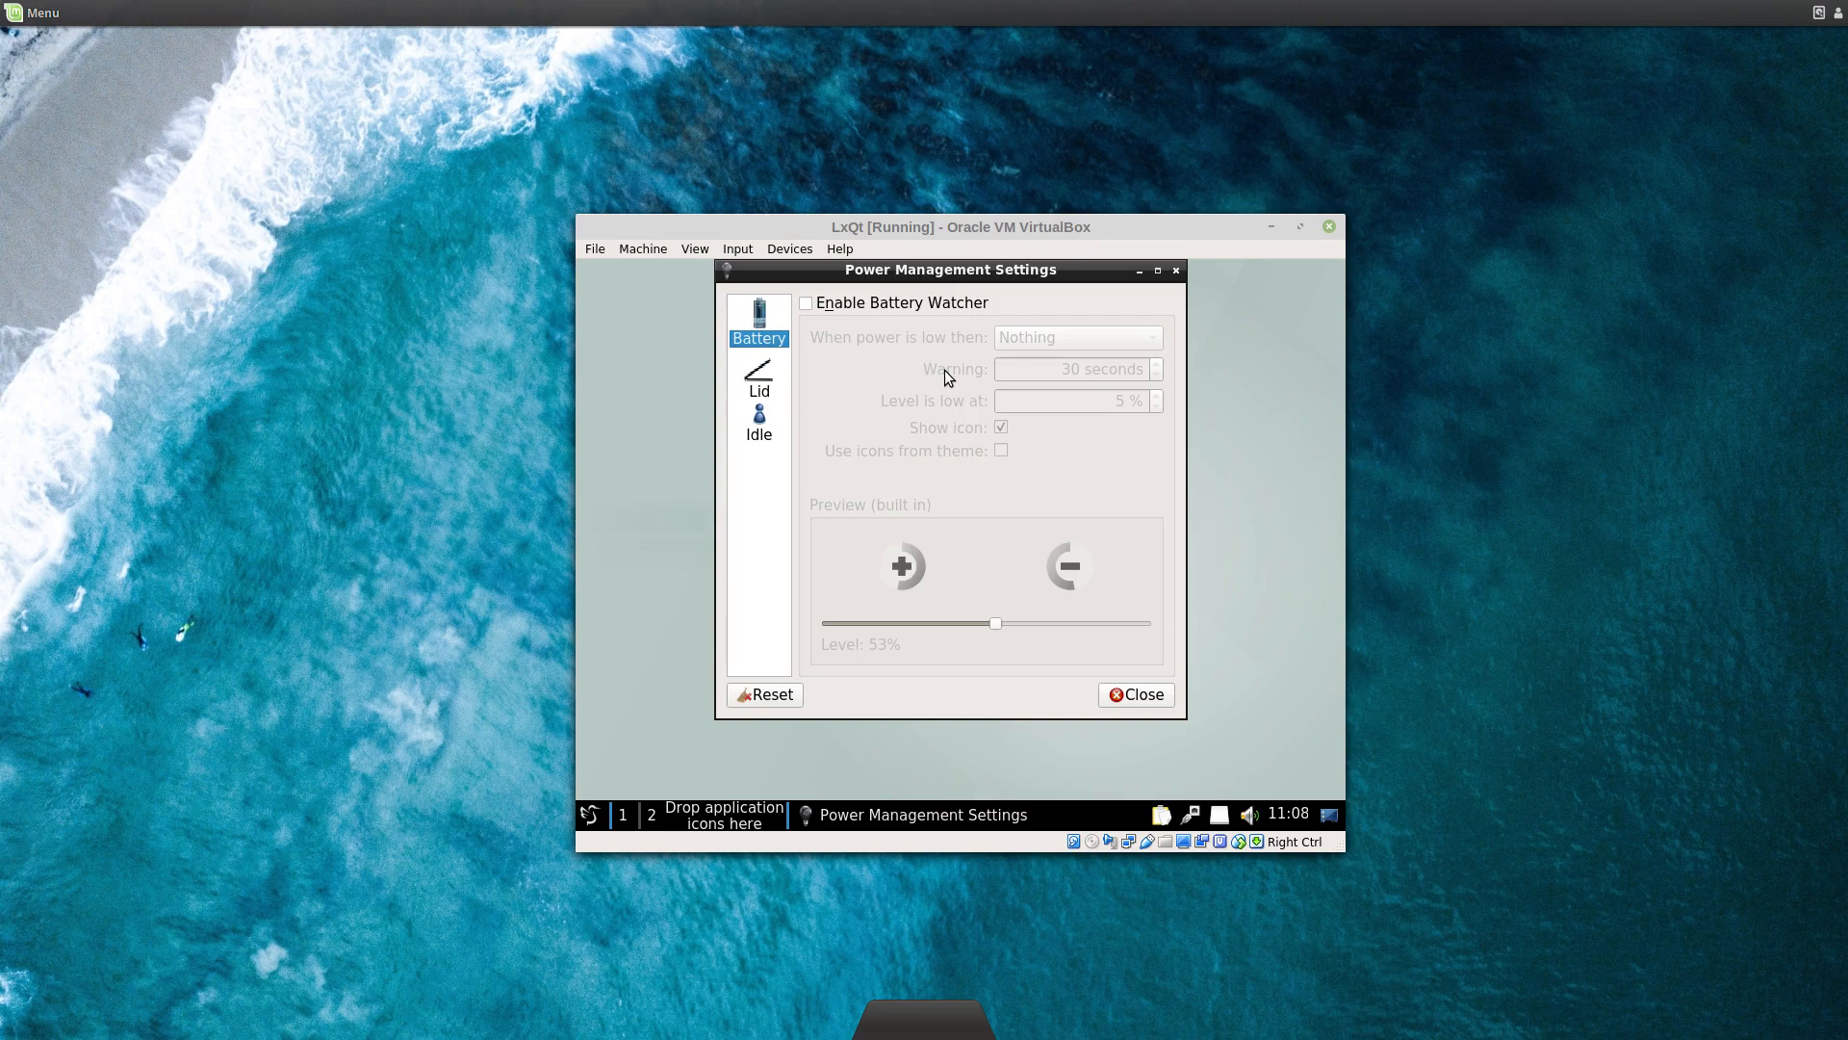
pyautogui.click(768, 389)
pyautogui.click(760, 435)
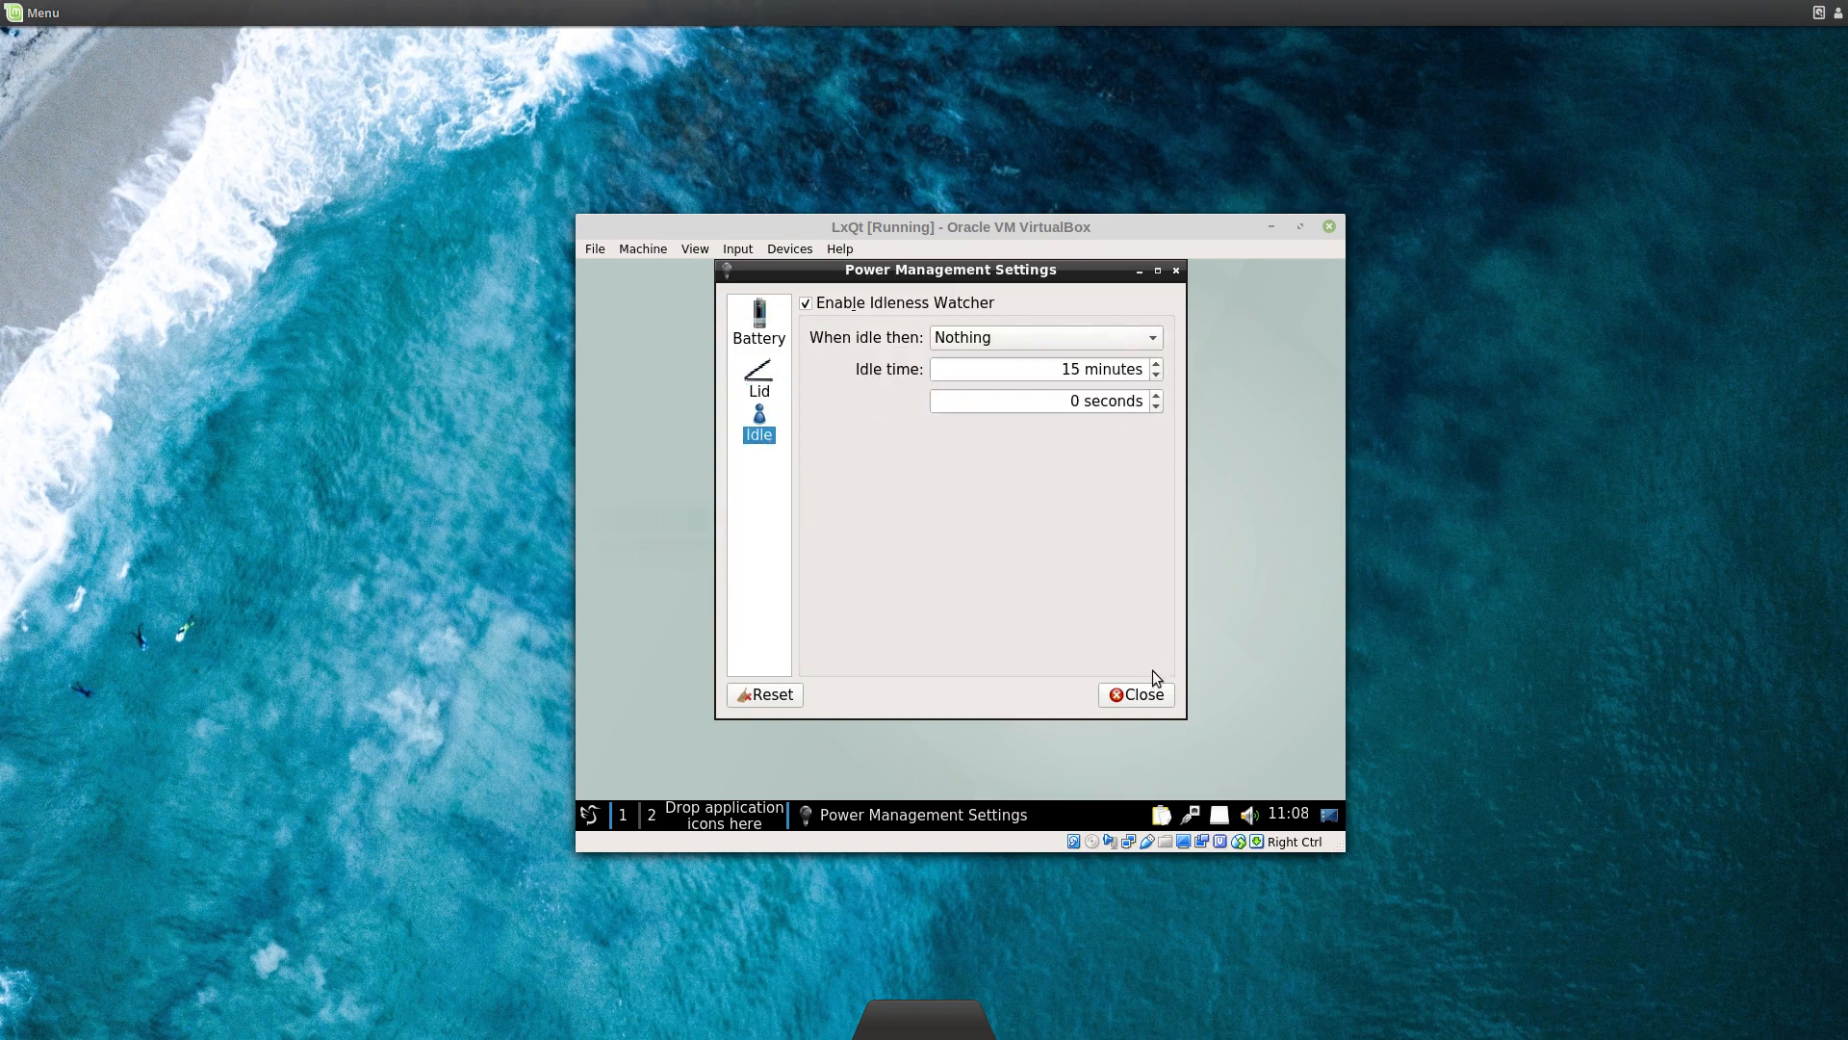
pyautogui.click(1132, 697)
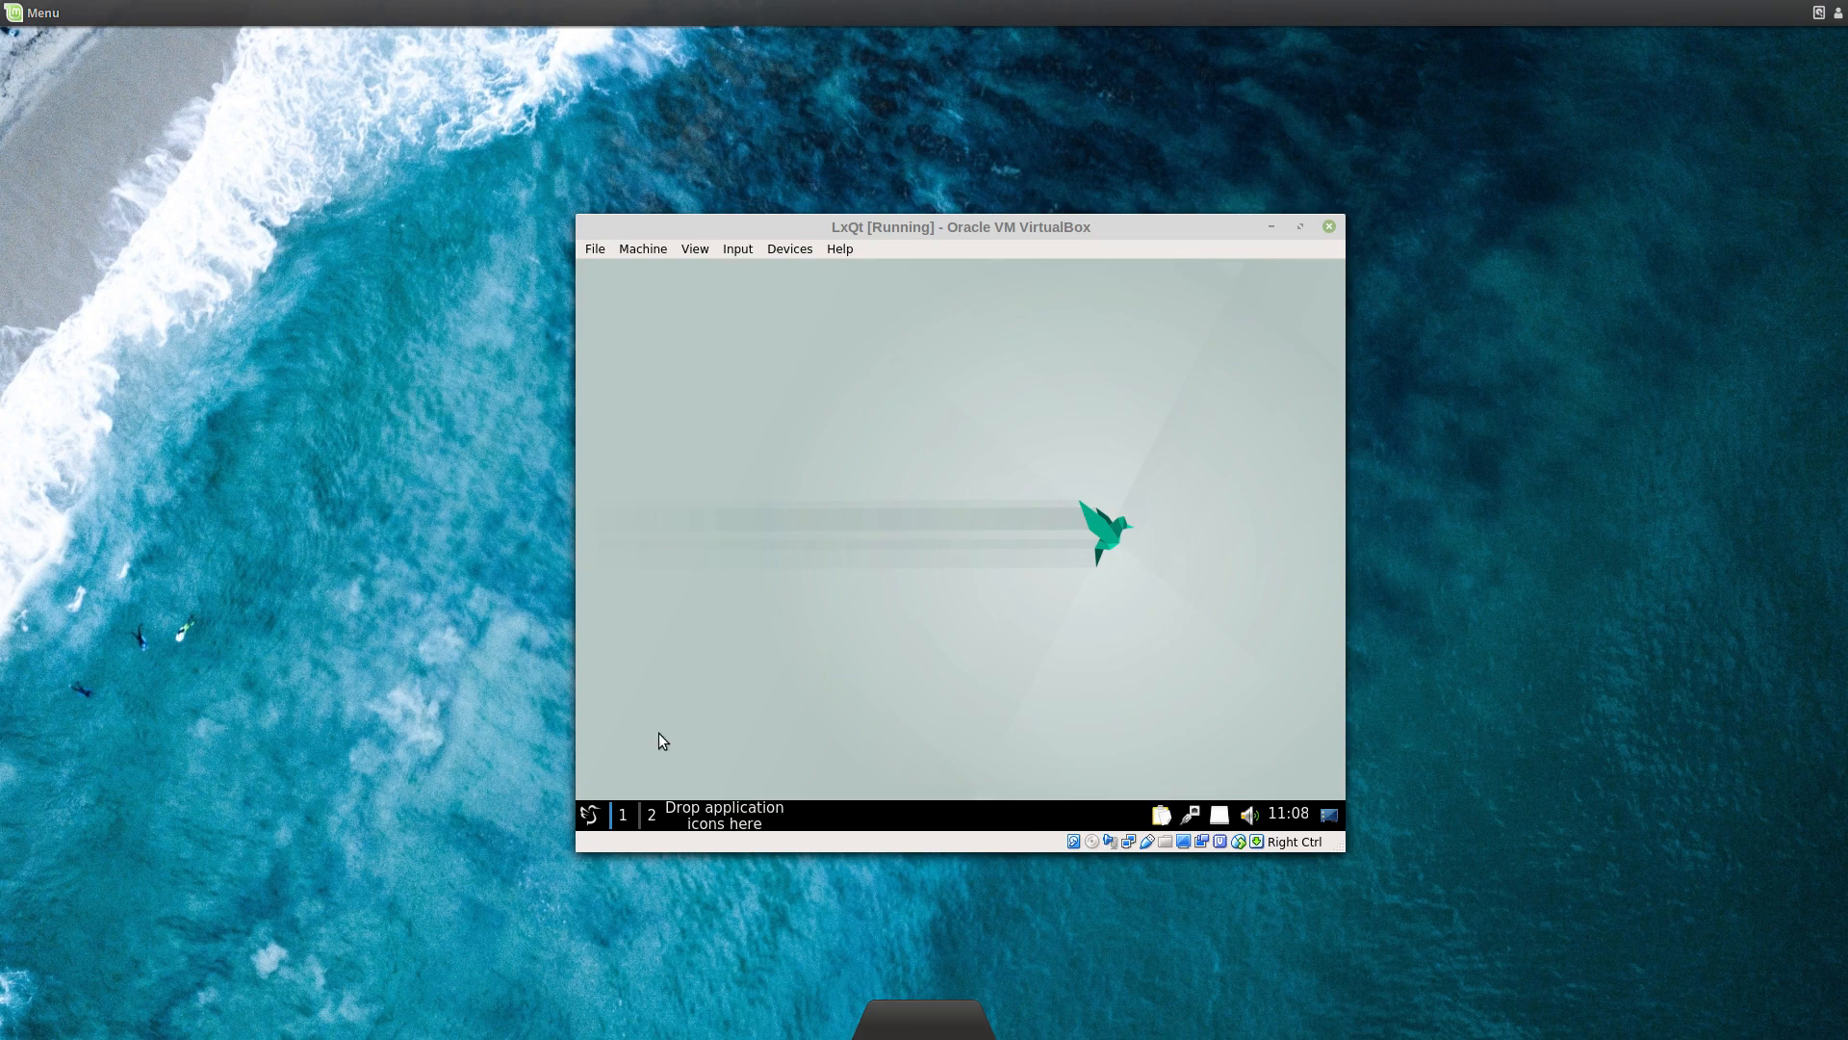
# Step: Log out of the guest desktop session from the application menu
pyautogui.click(588, 800)
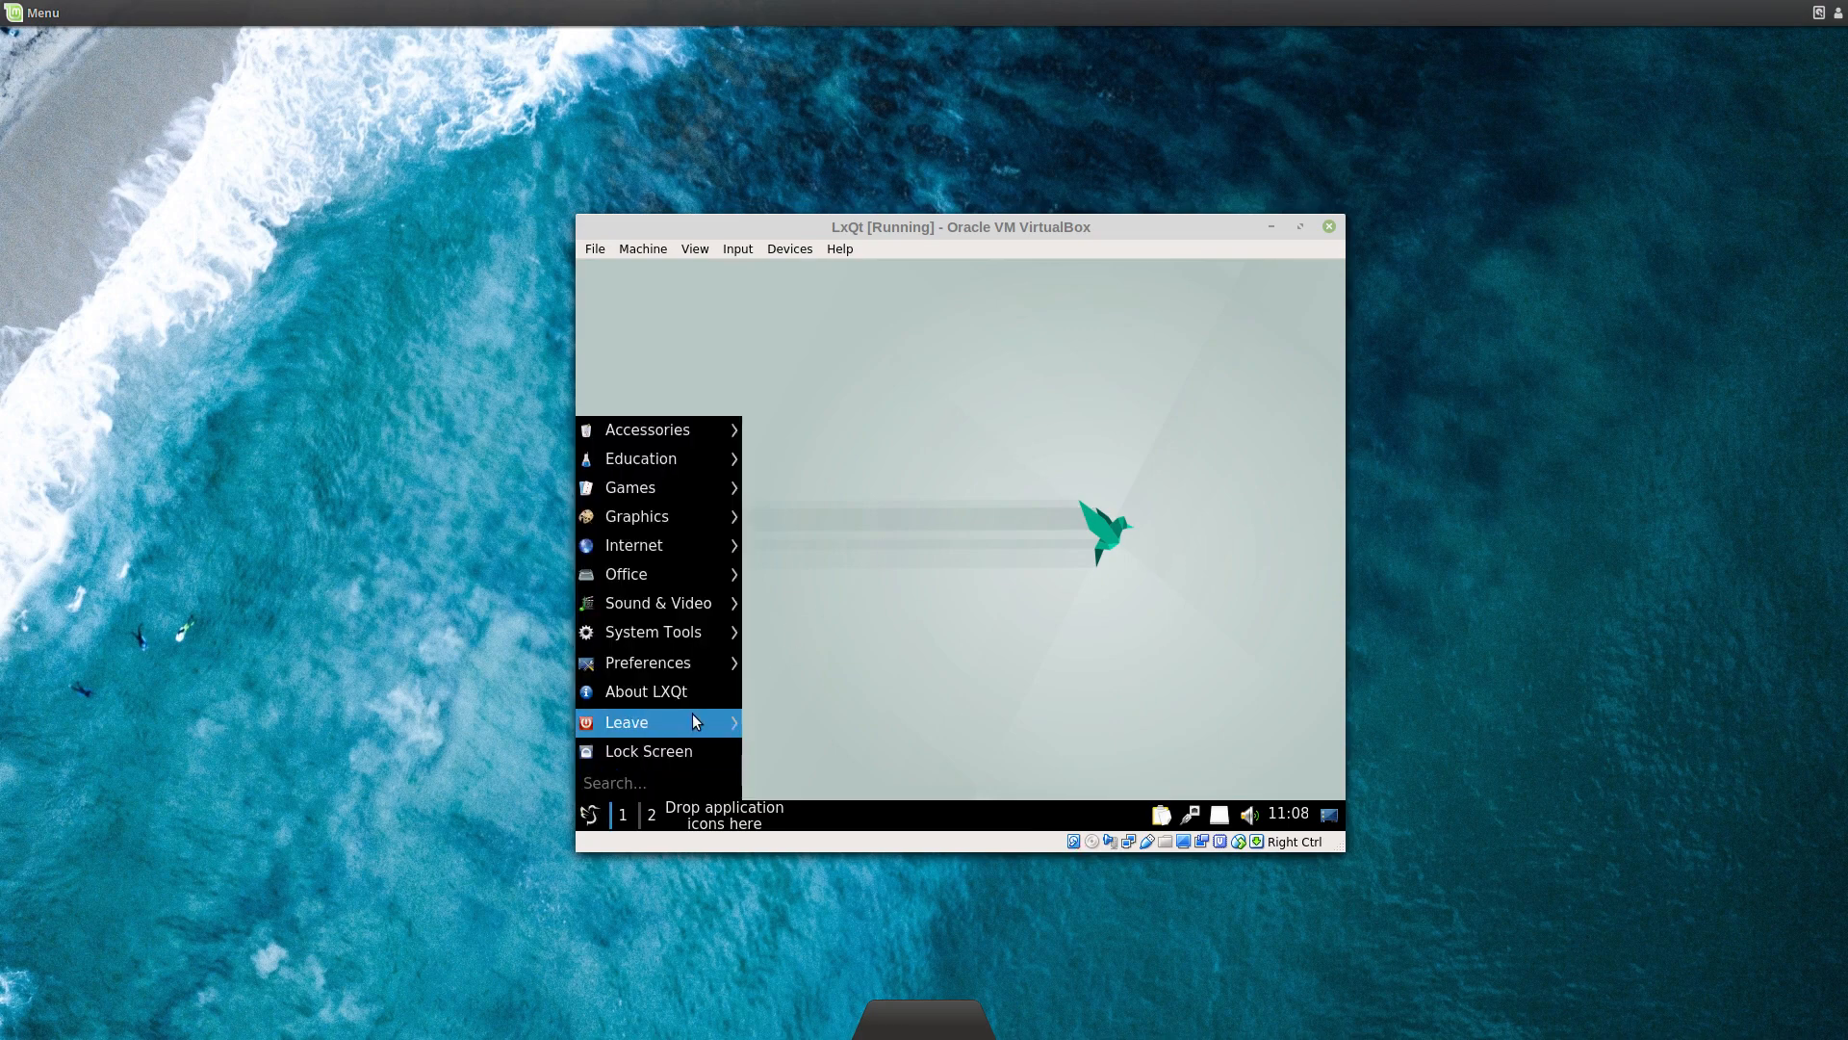
pyautogui.moveTo(691, 720)
pyautogui.click(807, 700)
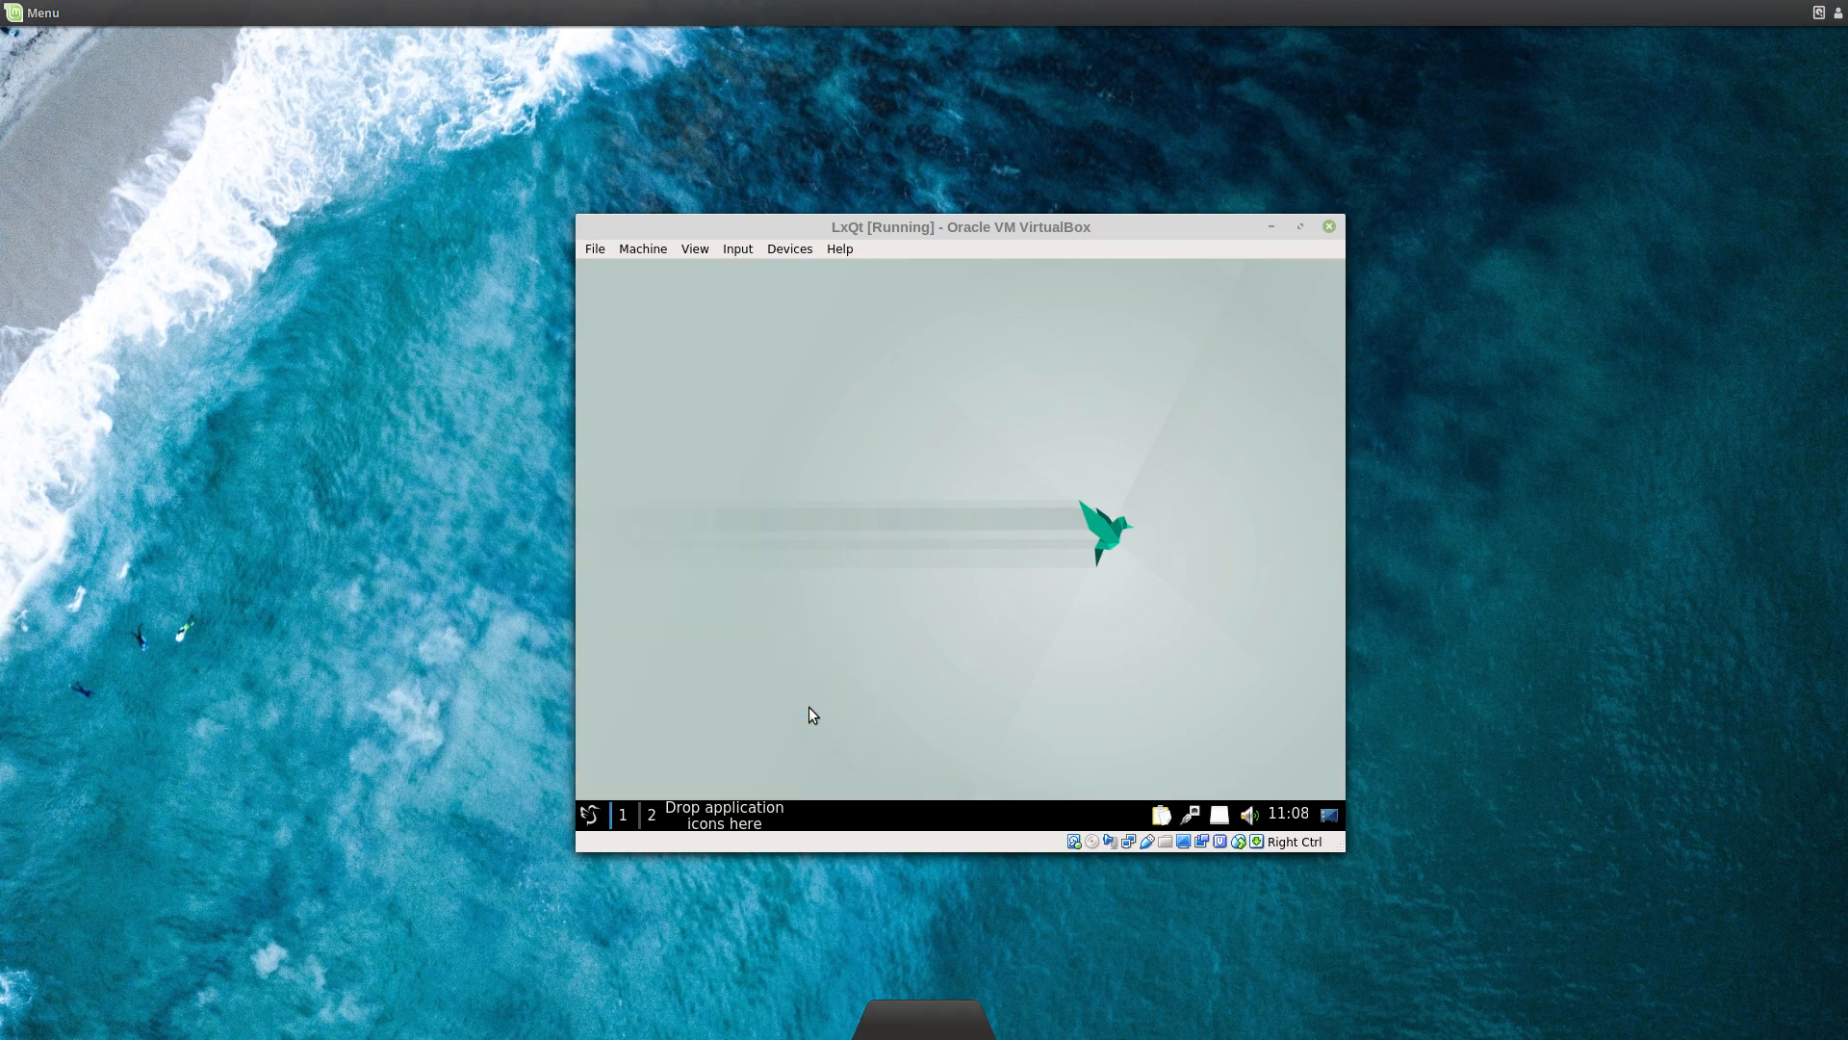
pyautogui.click(1028, 570)
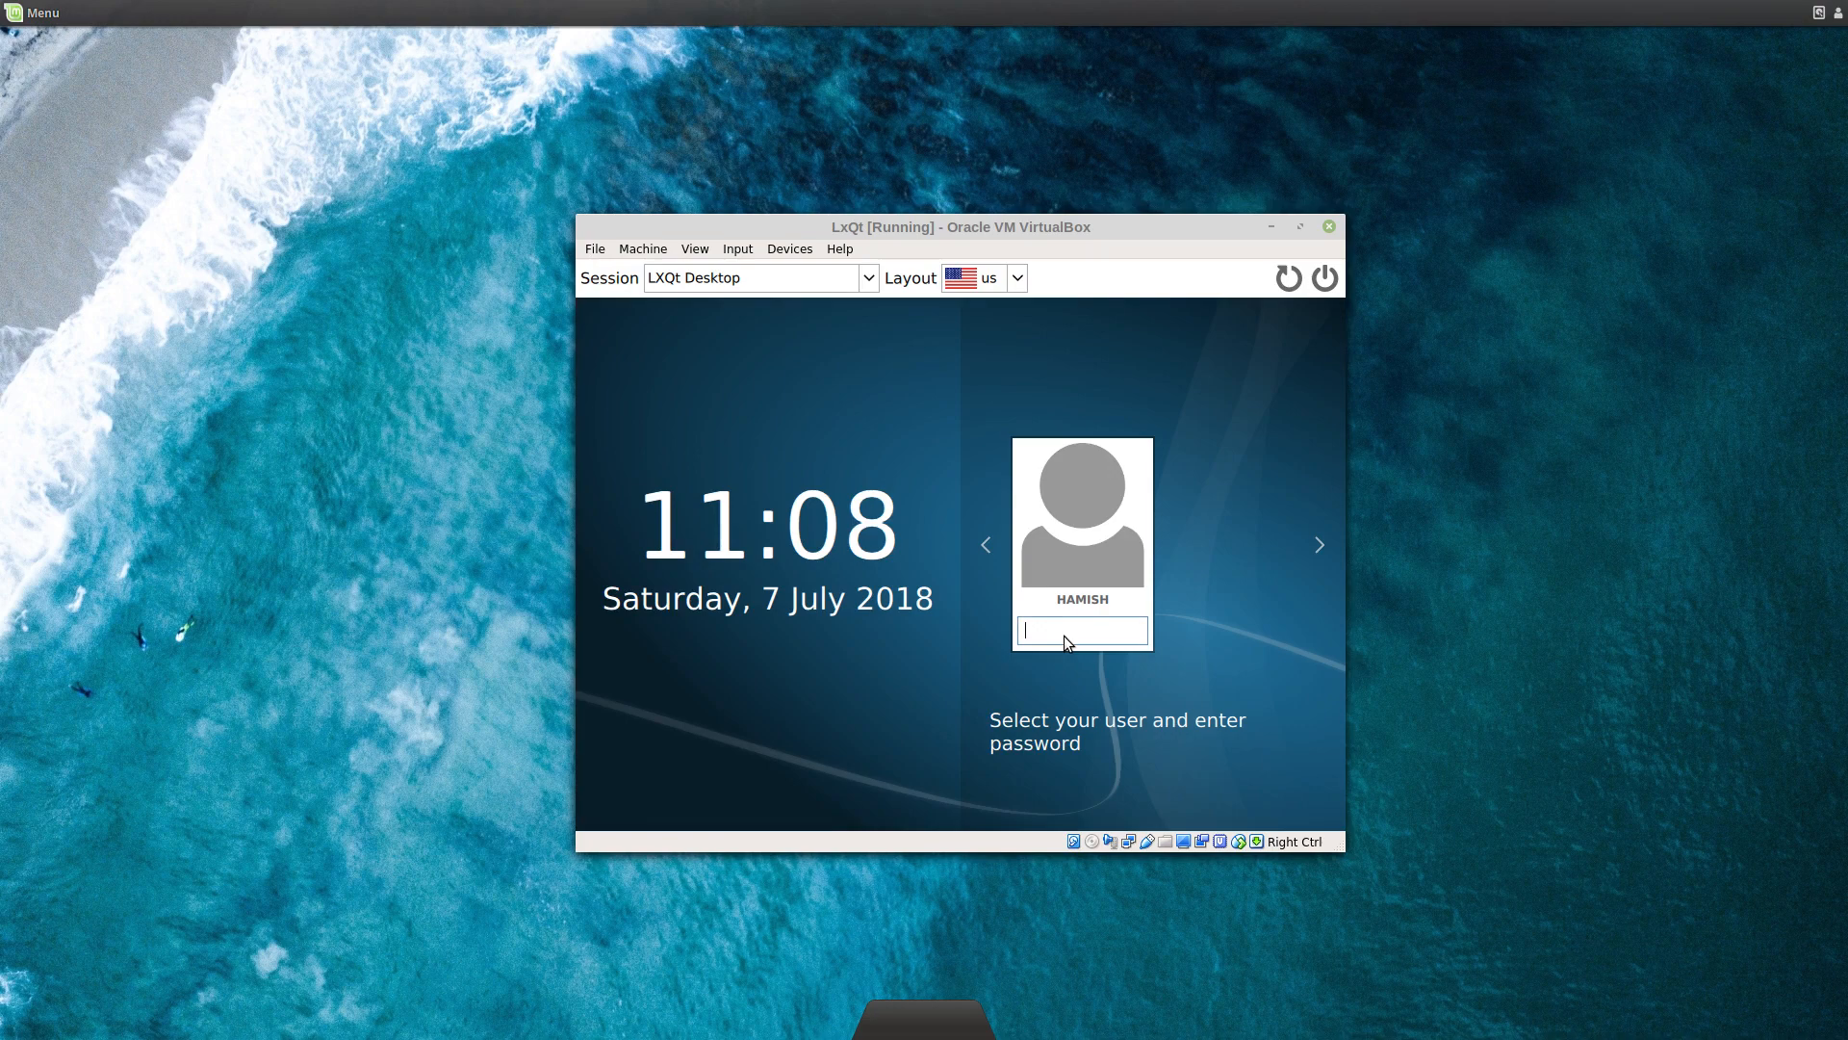
# Step: Log back in with the user password, keeping LXQt Desktop as the session
pyautogui.write('●●●●●●')
pyautogui.click(869, 280)
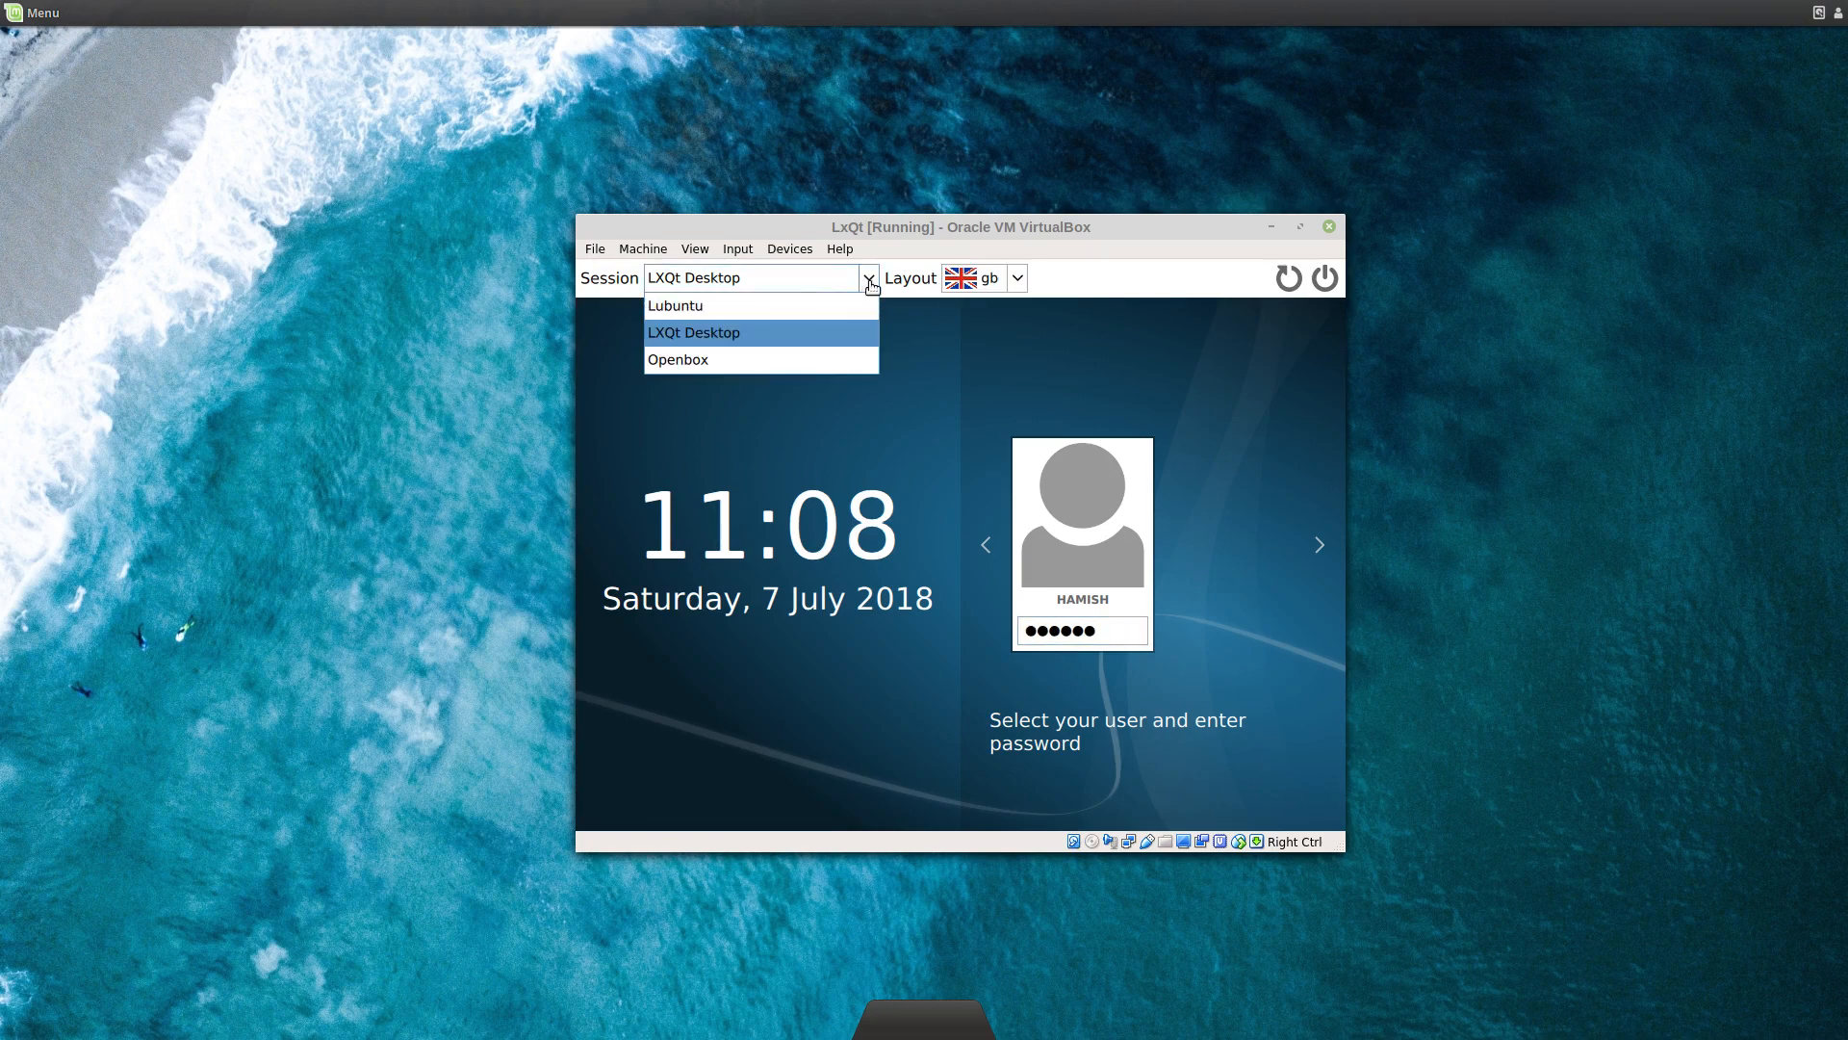
pyautogui.click(871, 285)
pyautogui.click(1106, 633)
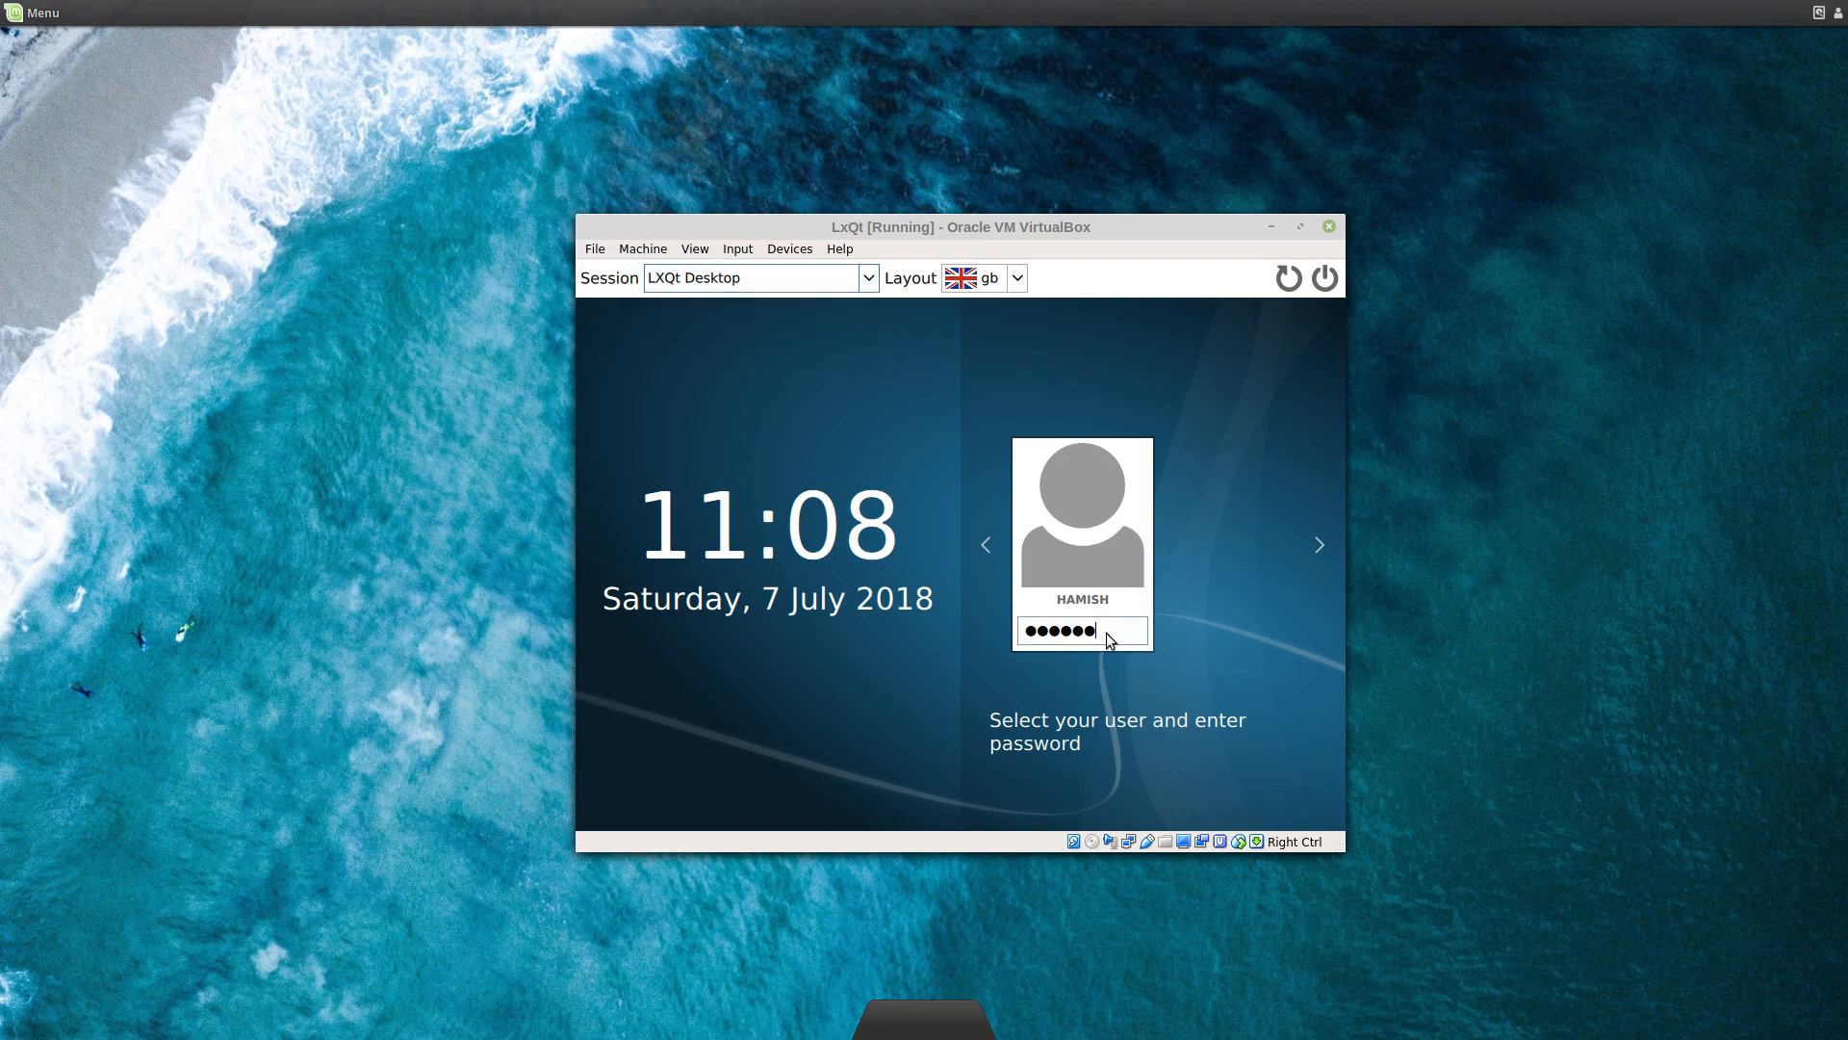
pyautogui.press('Return')
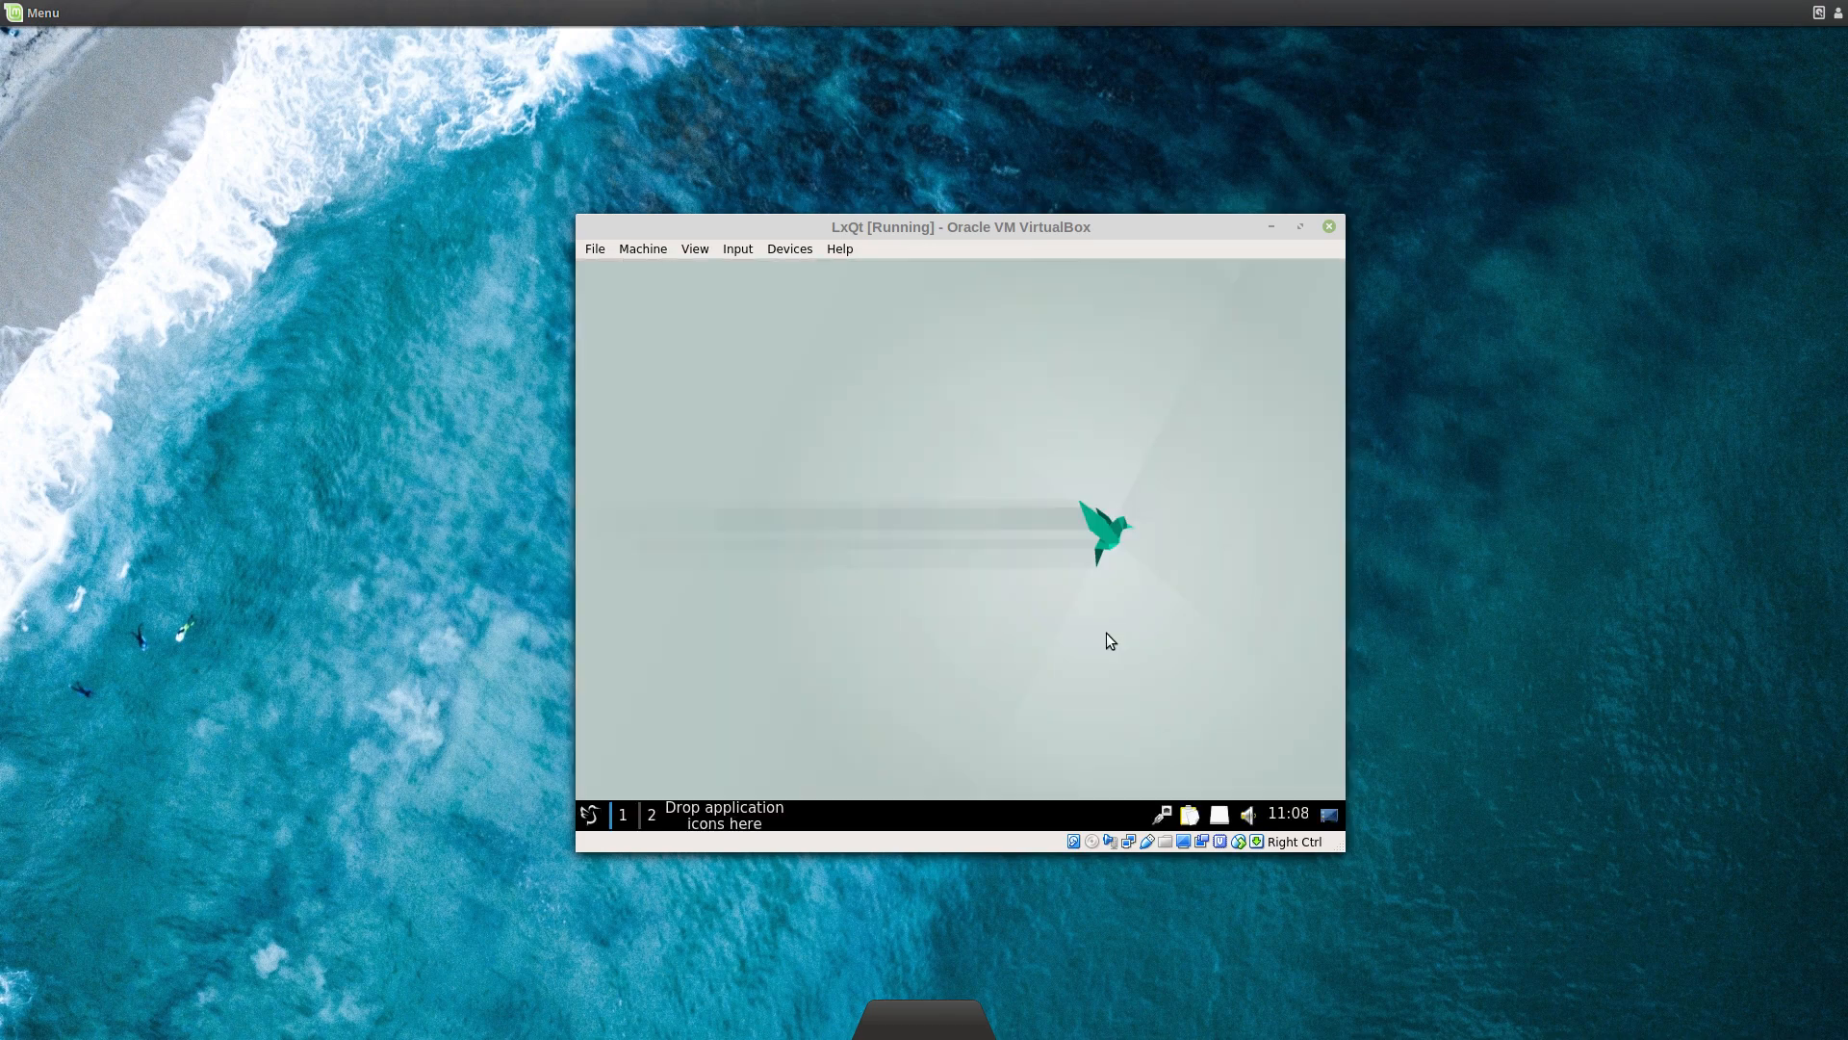
# Step: Open the guest's application menu and browse categories down to System Tools
pyautogui.click(589, 814)
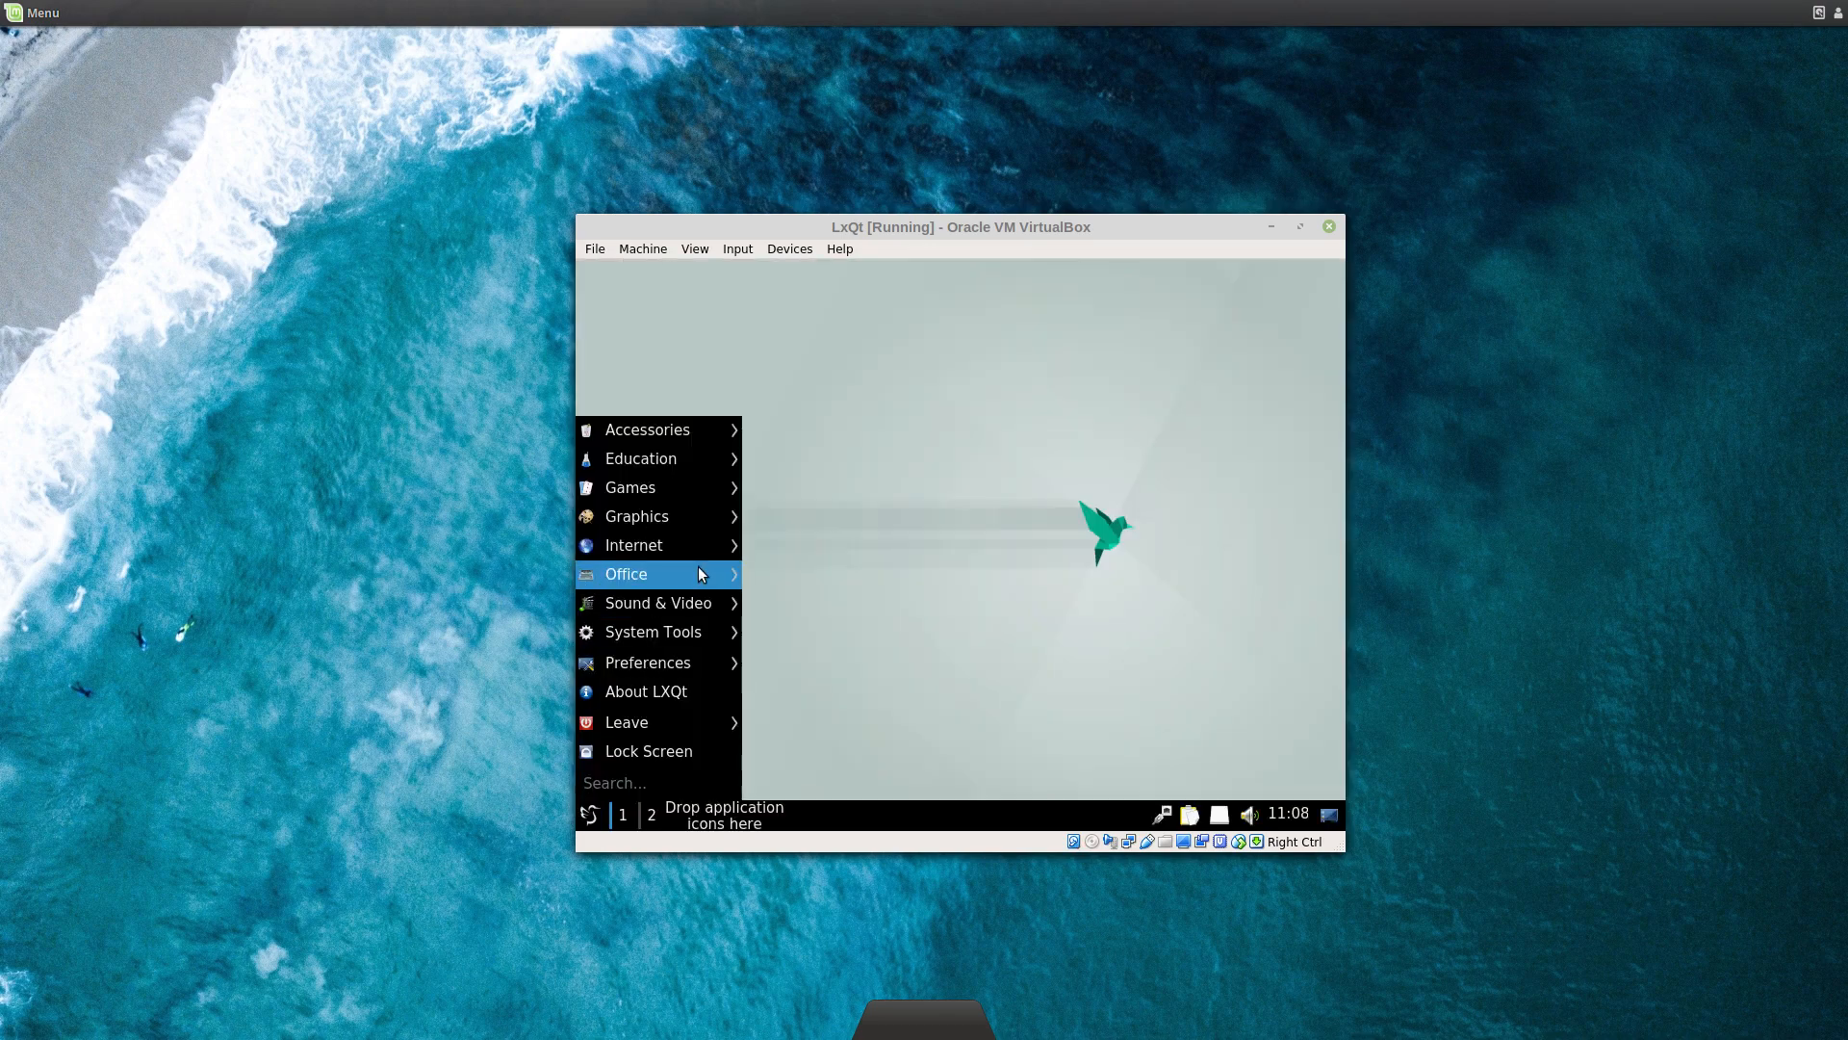
pyautogui.moveTo(697, 570)
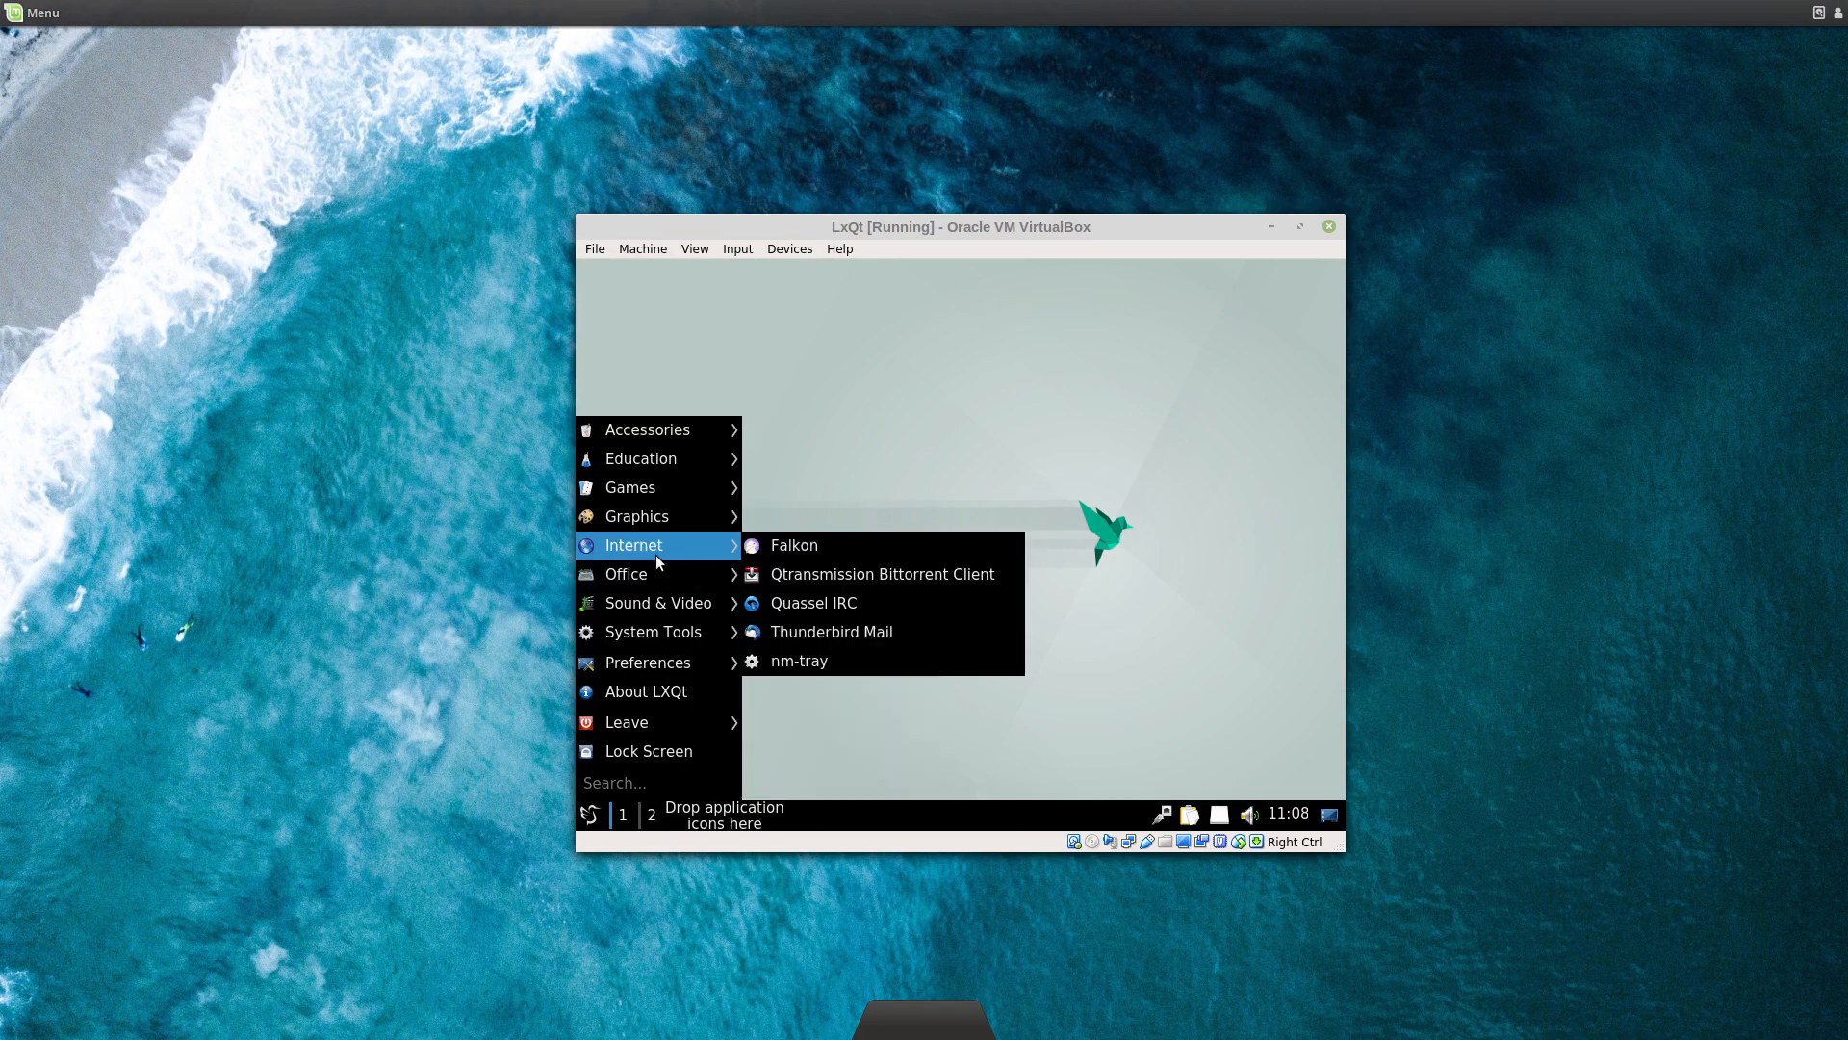
pyautogui.moveTo(634, 523)
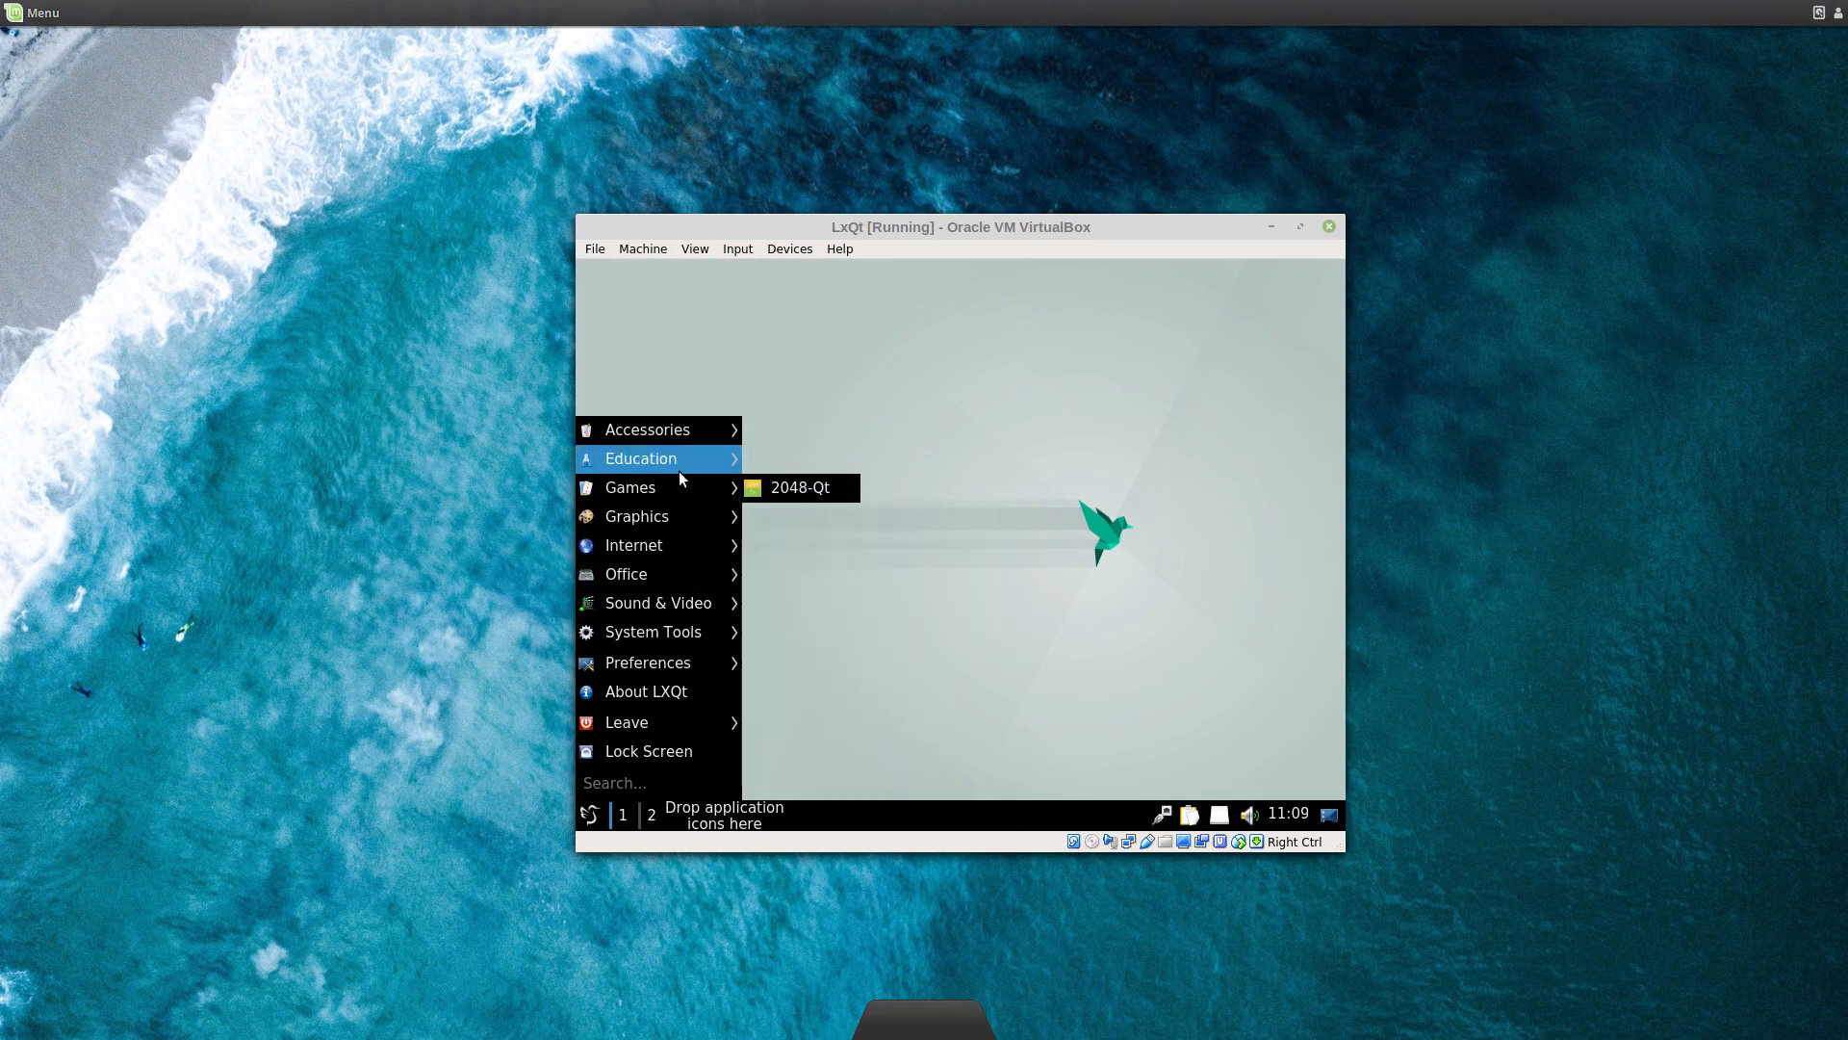
pyautogui.moveTo(709, 438)
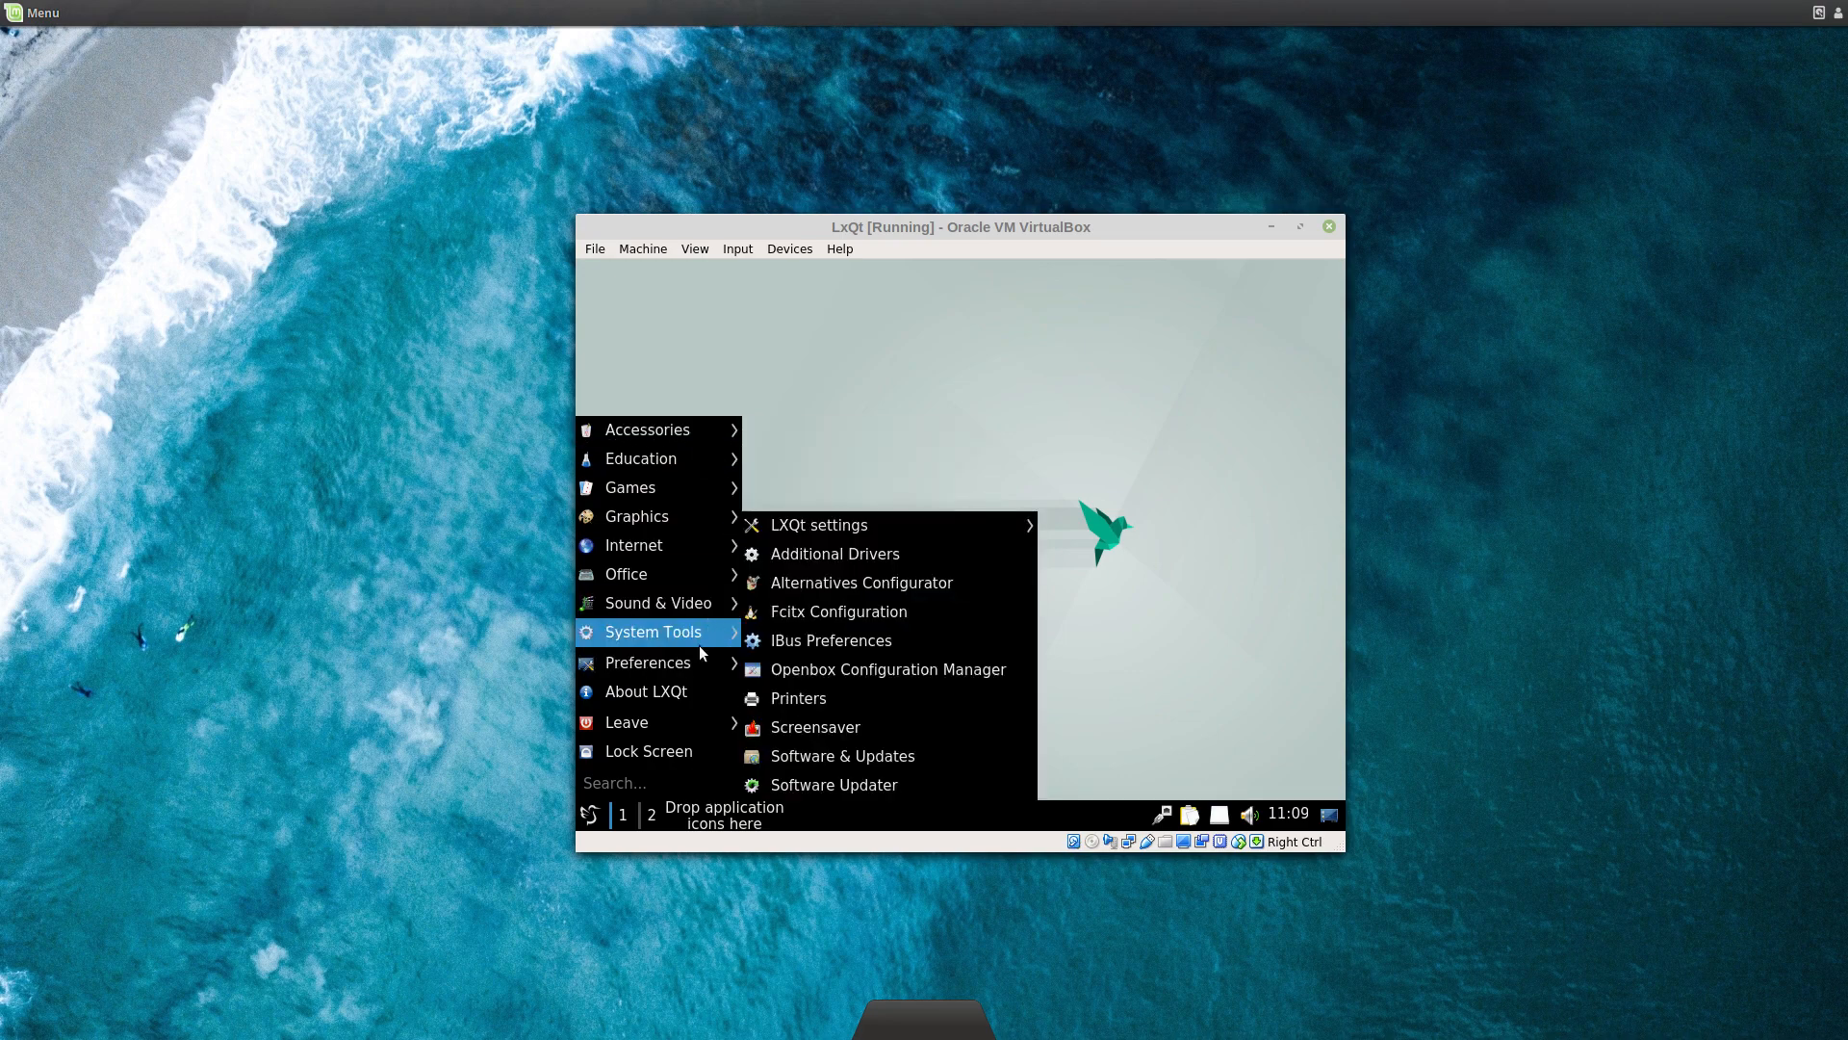
# Step: Launch QTerminal from System Tools and nudge its window right and down
pyautogui.moveTo(695, 664)
pyautogui.moveTo(668, 635)
pyautogui.click(798, 671)
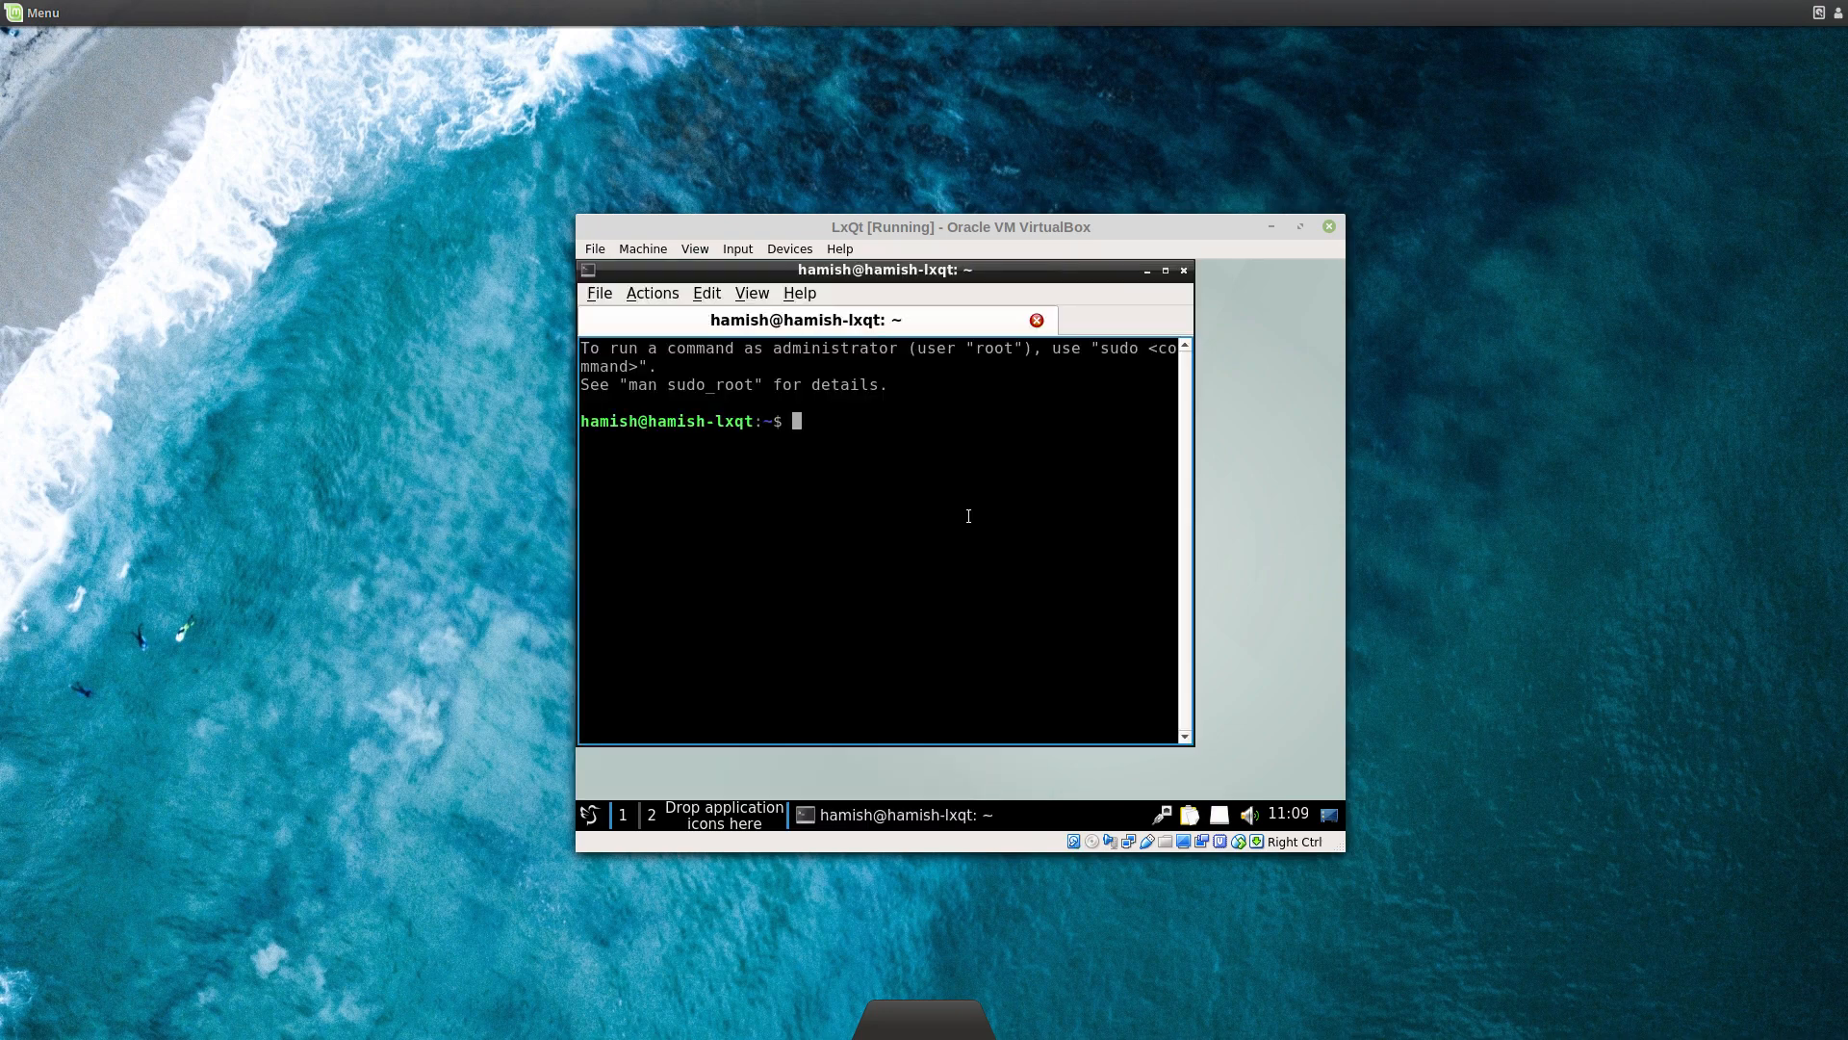
pyautogui.moveTo(818, 269); pyautogui.dragTo(868, 299)
# Step: View and close the About QTerminal and About Qt information boxes
pyautogui.click(757, 324)
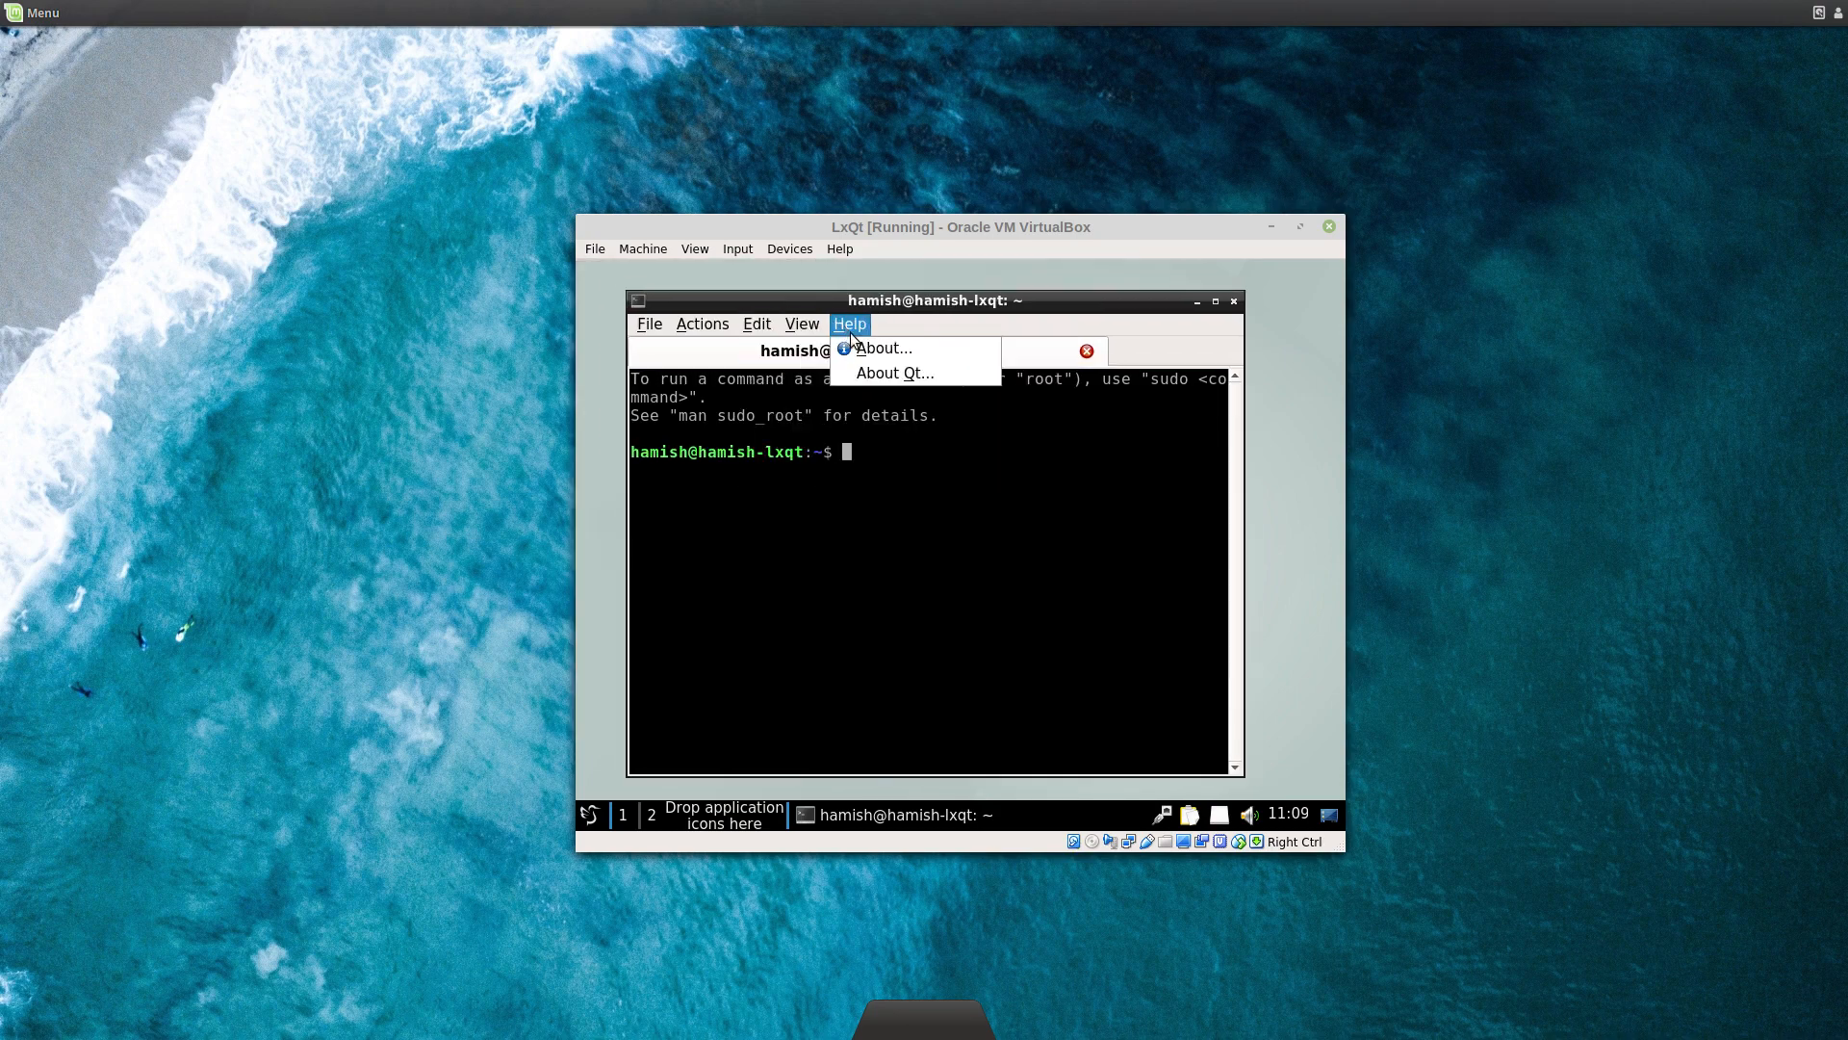
pyautogui.click(857, 348)
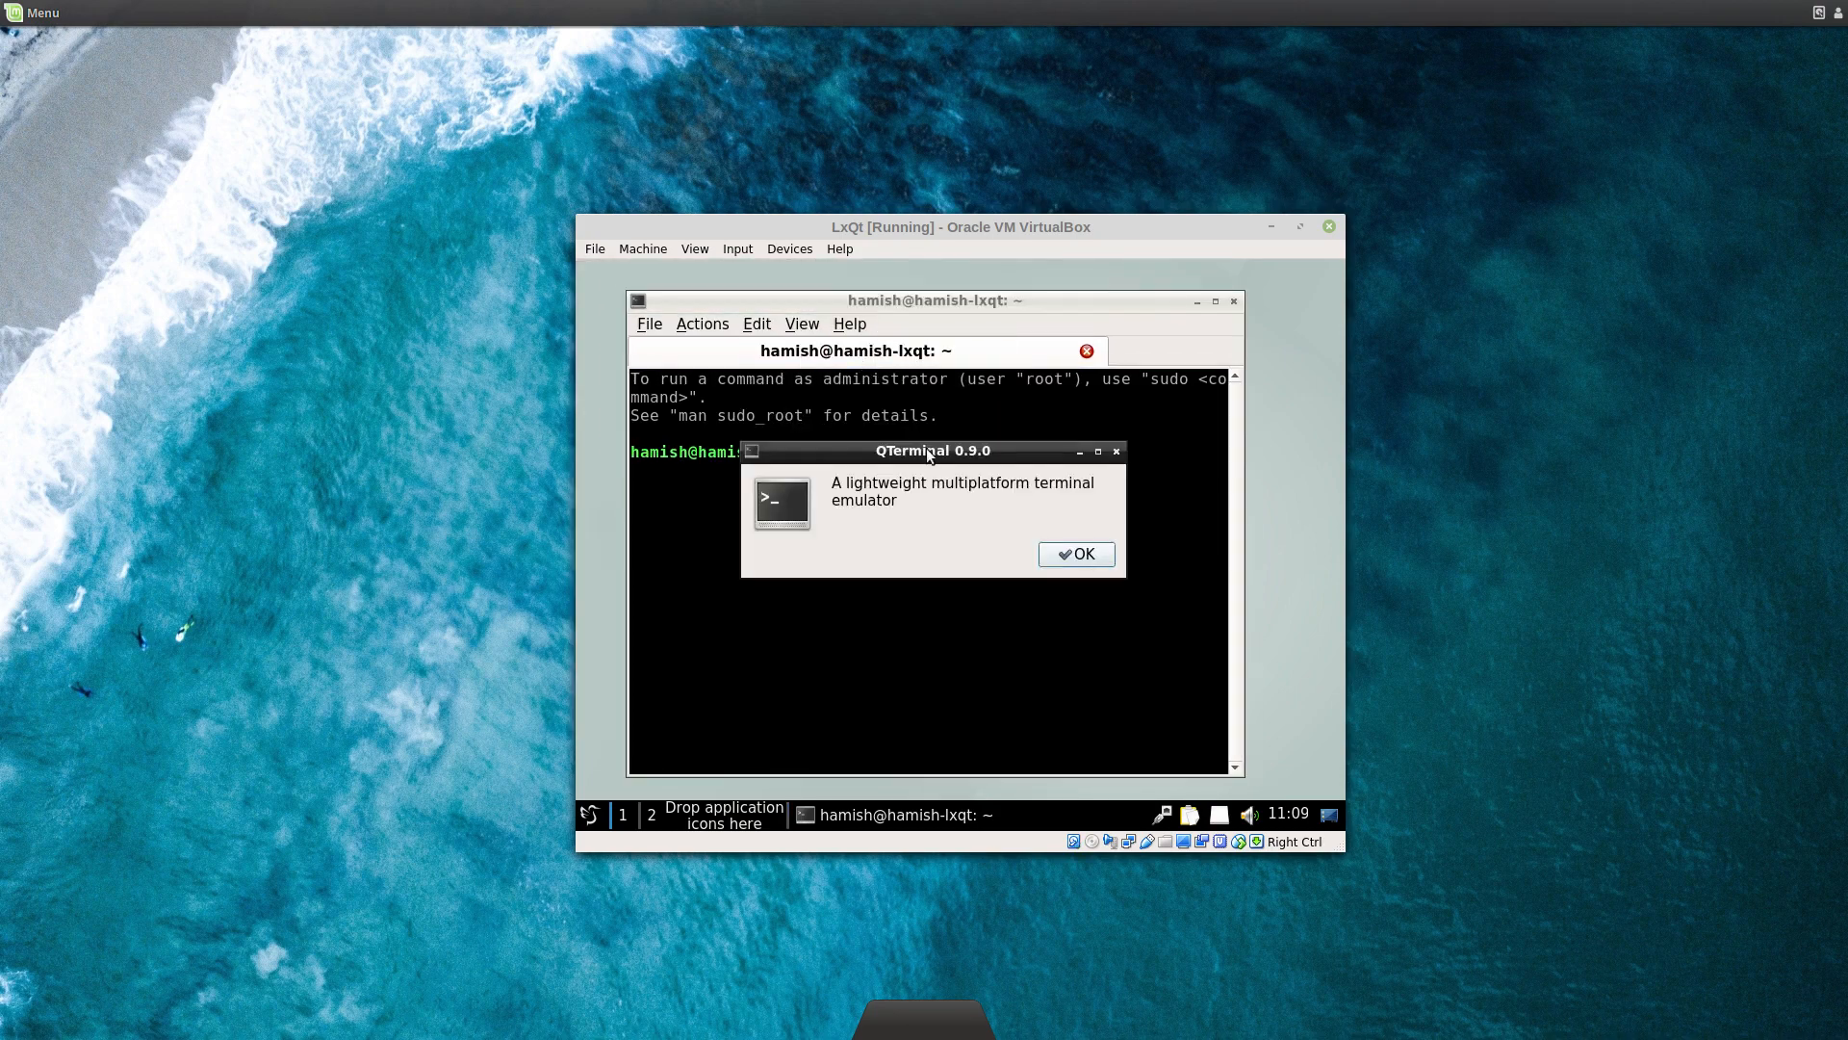
pyautogui.click(1074, 554)
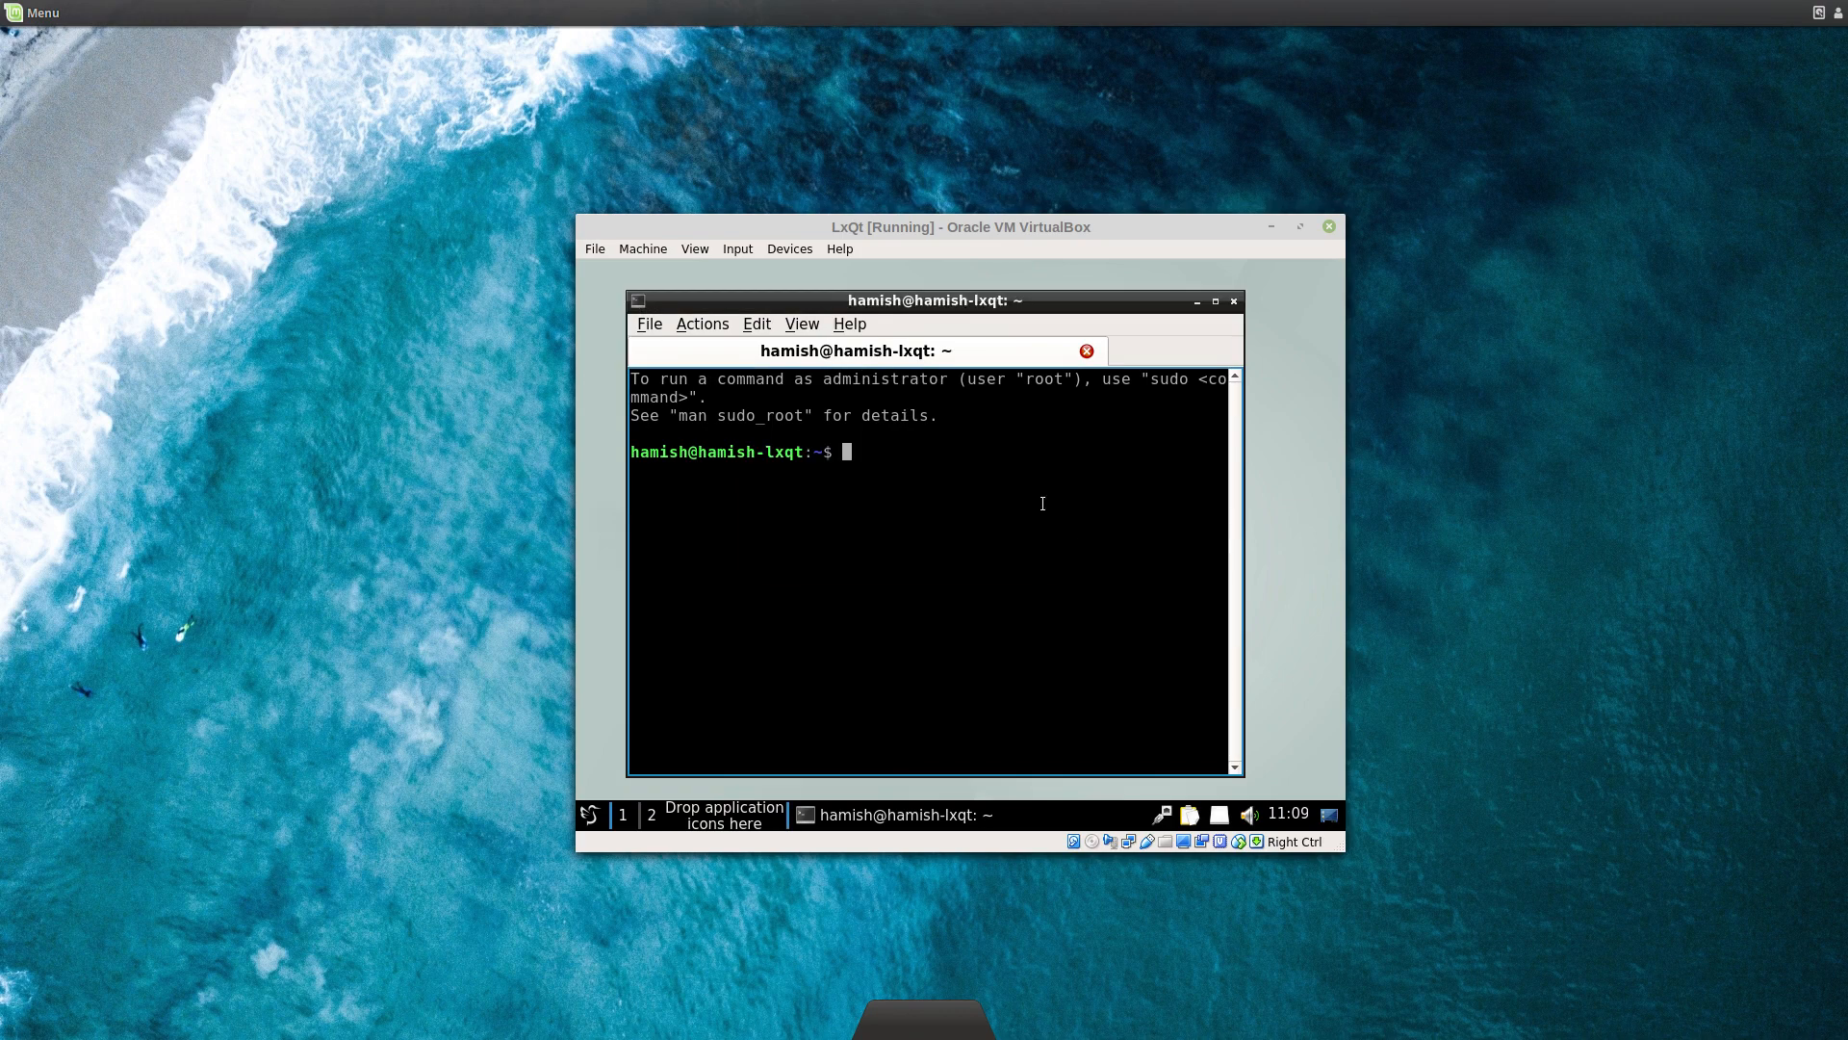
pyautogui.click(866, 330)
pyautogui.click(857, 372)
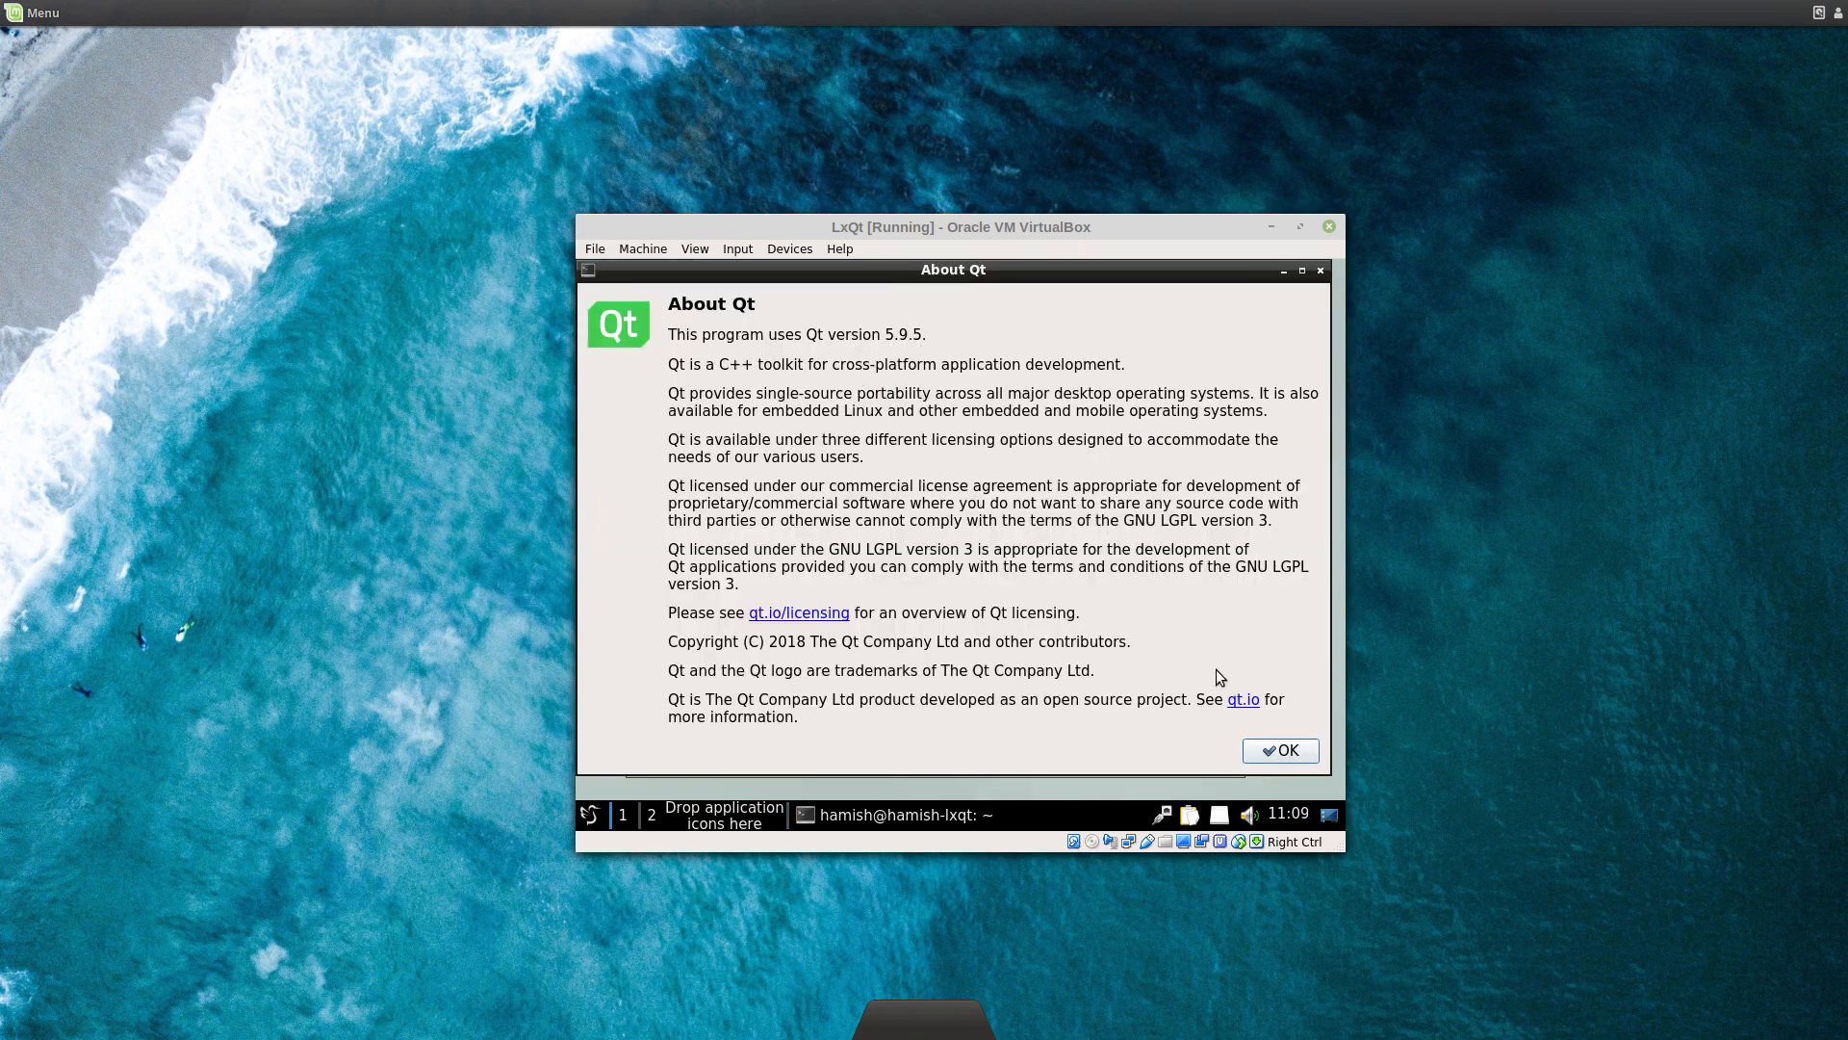
pyautogui.click(1286, 749)
# Step: Open QTerminal's settings window, bring it into view, and close it without changes
pyautogui.click(793, 324)
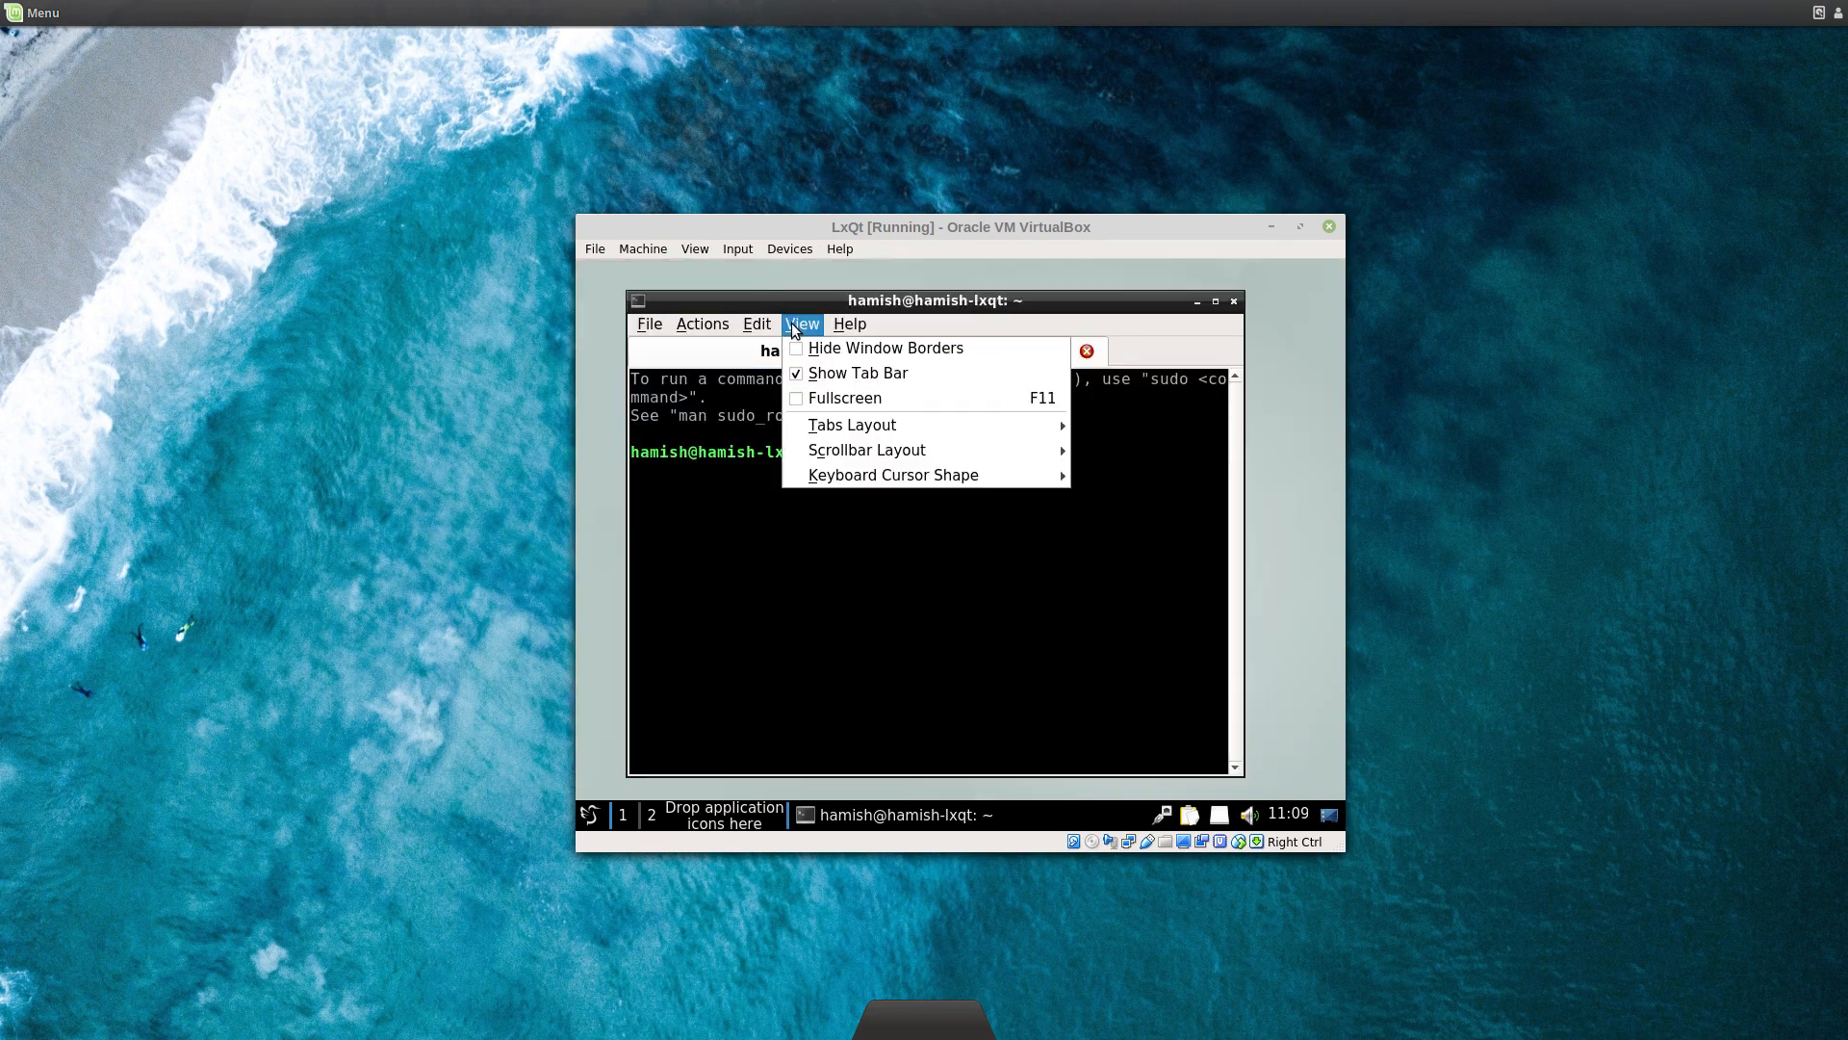
pyautogui.moveTo(655, 325)
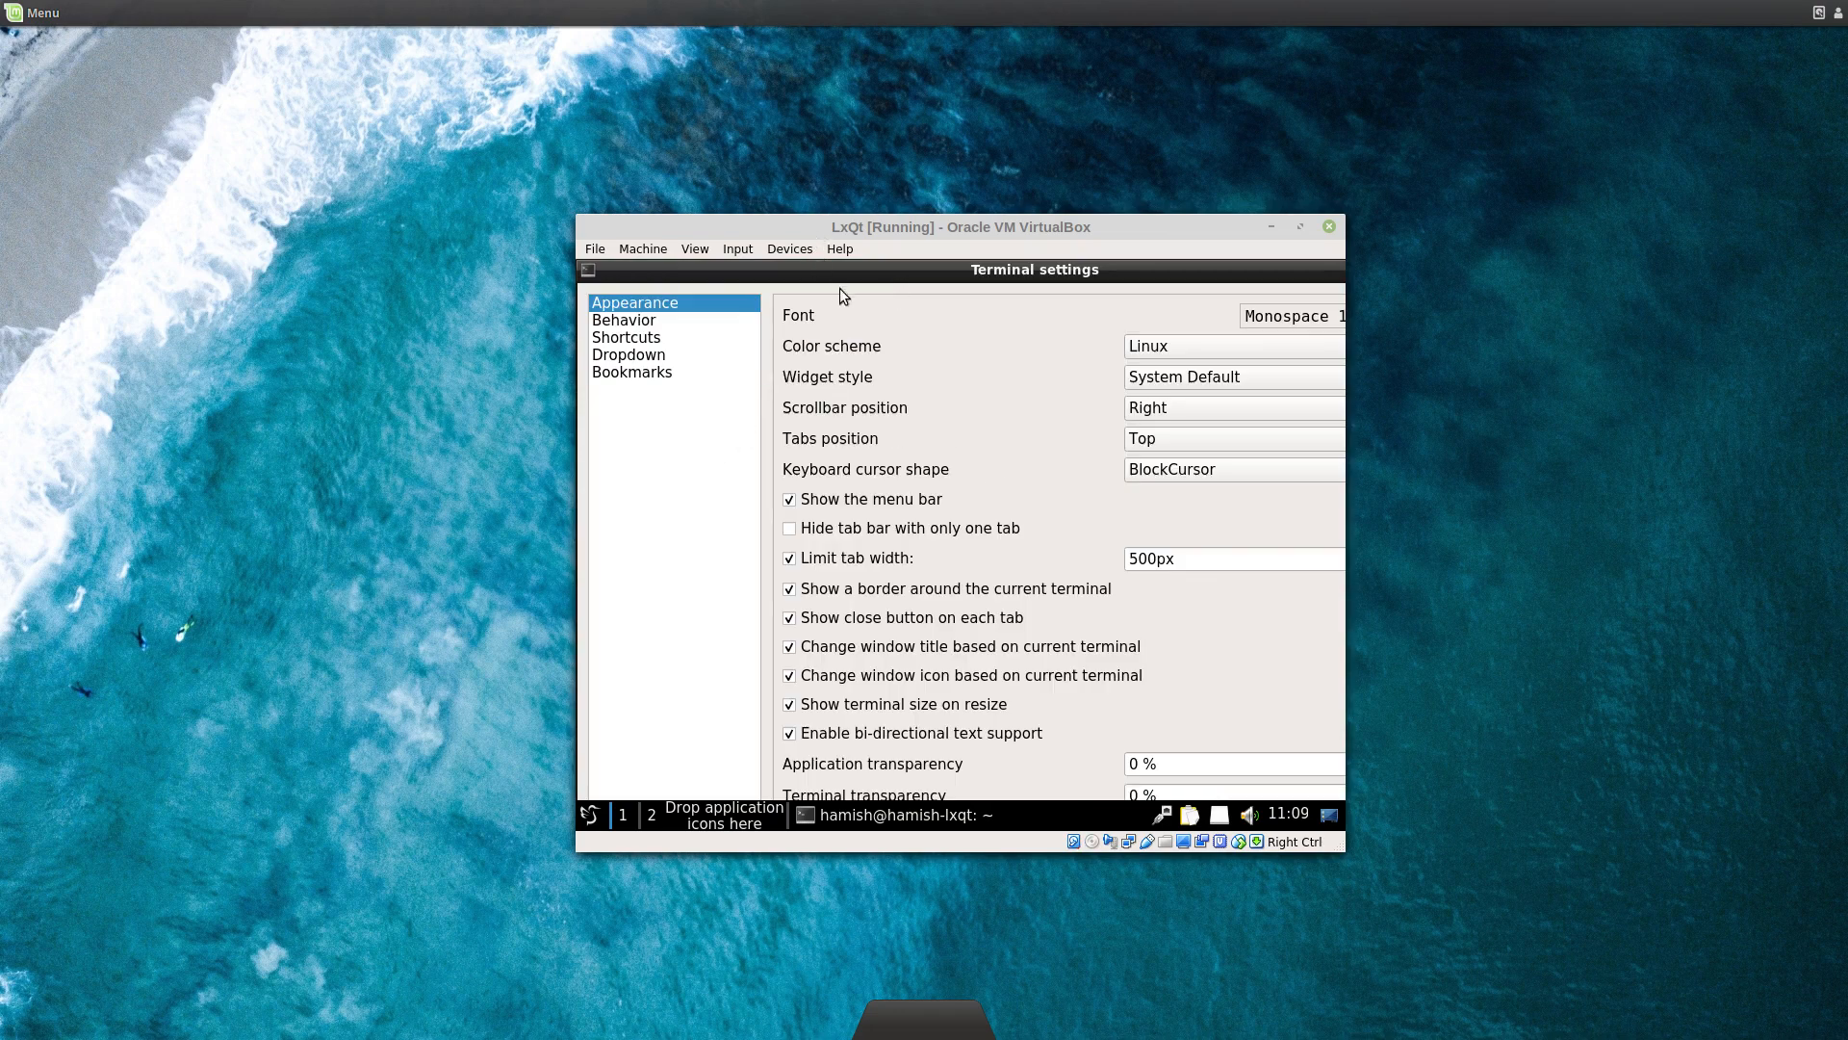
pyautogui.moveTo(1097, 272); pyautogui.dragTo(665, 422)
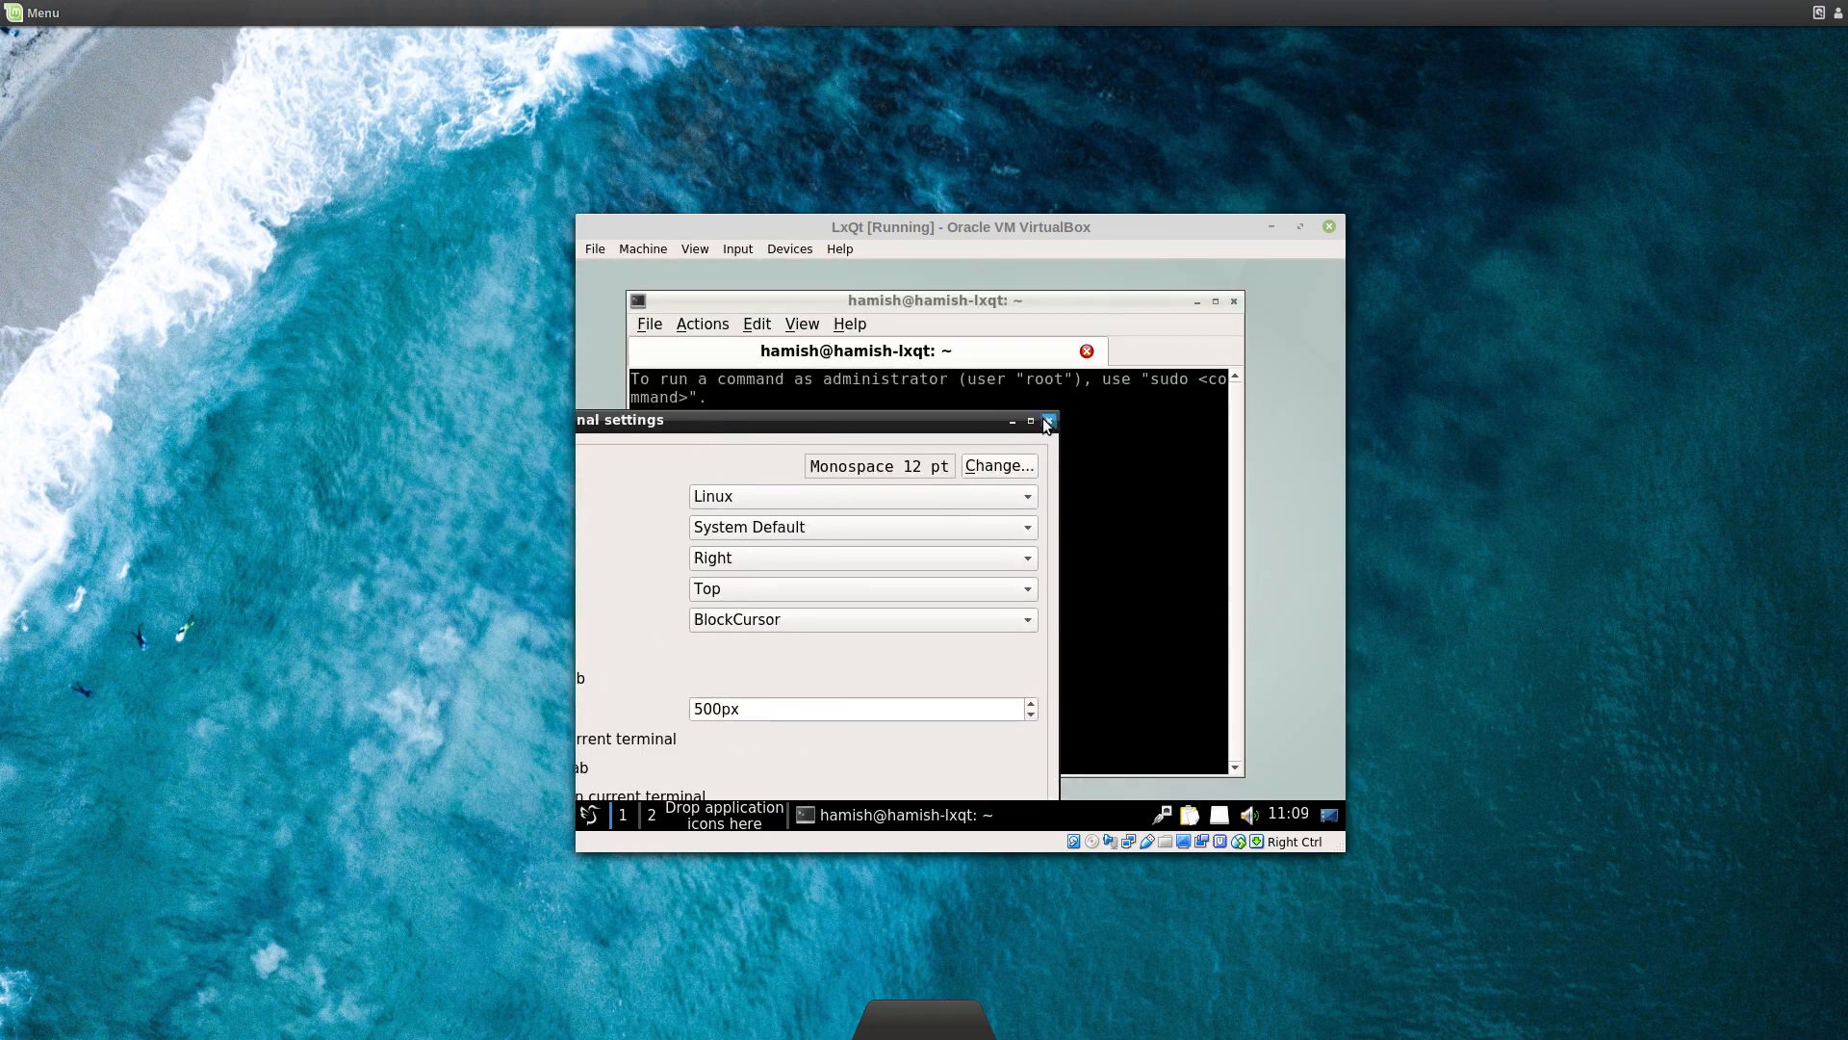
pyautogui.click(1047, 423)
# Step: Refresh the package lists with sudo apt update, entering the admin password
pyautogui.write('sudo ')
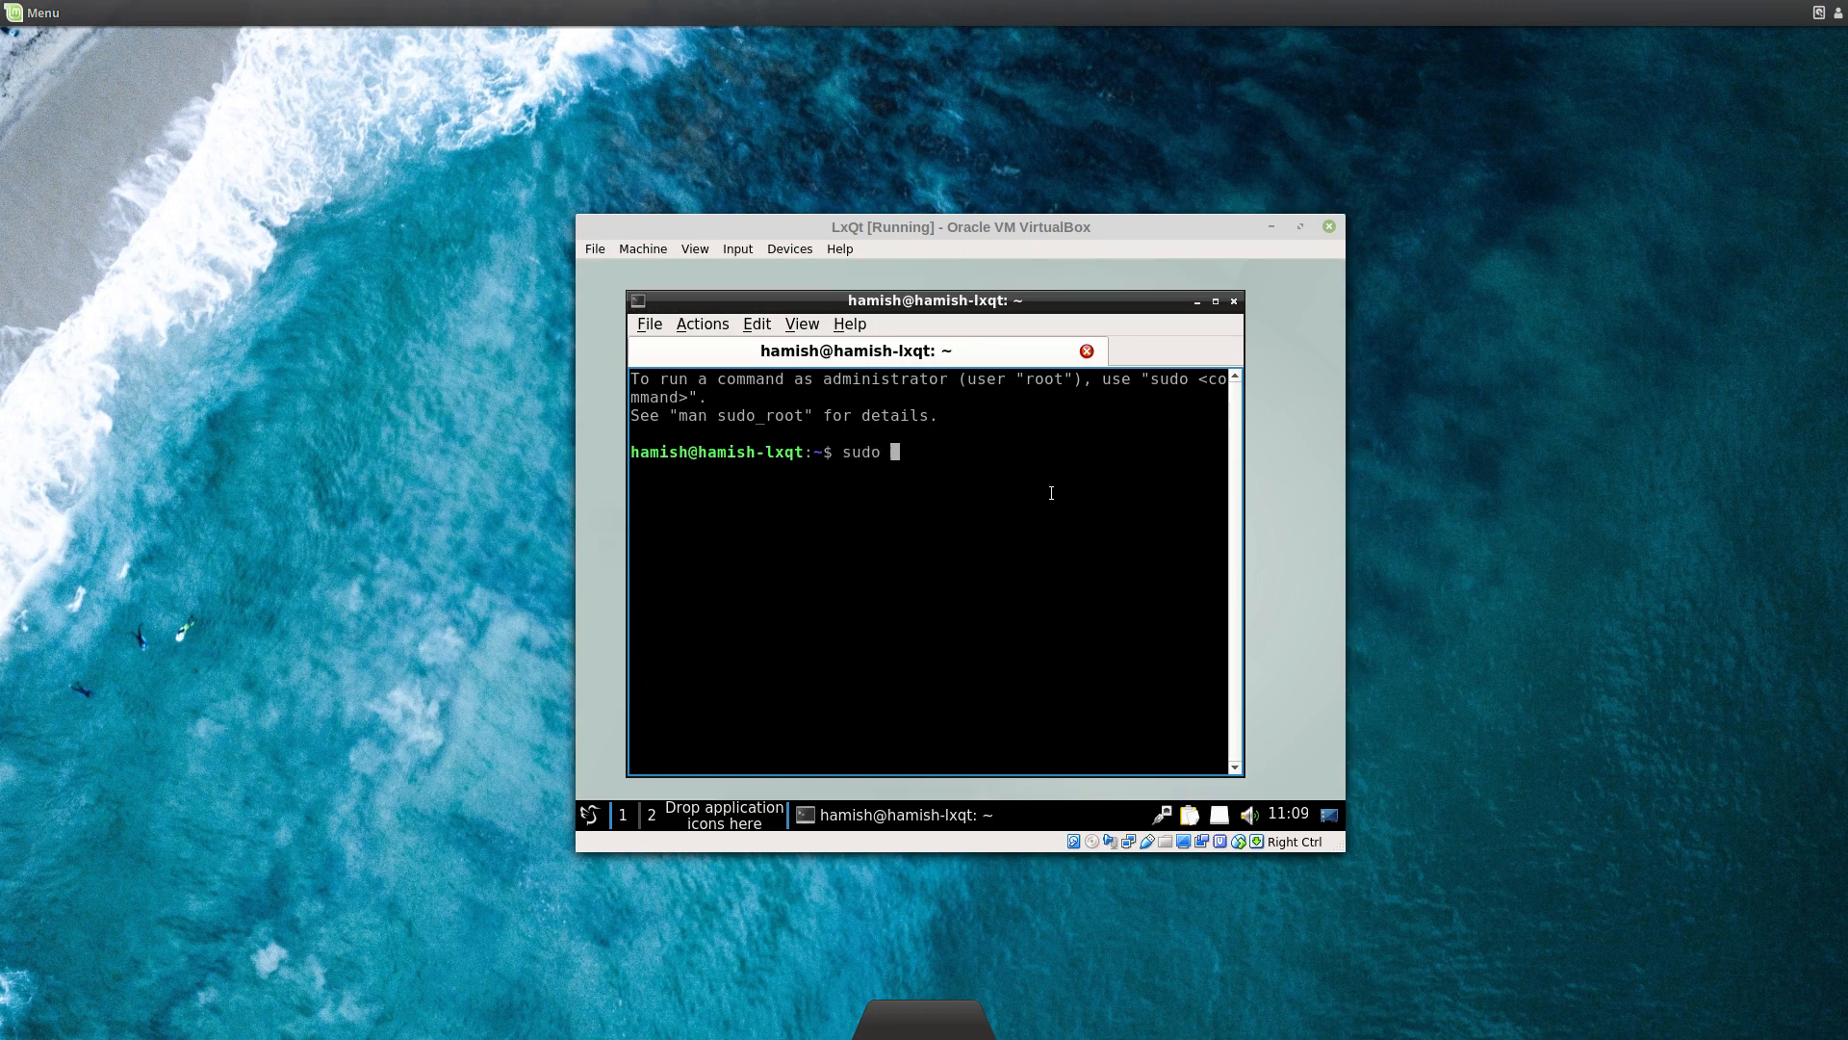
pyautogui.write('apt update')
pyautogui.press('Return')
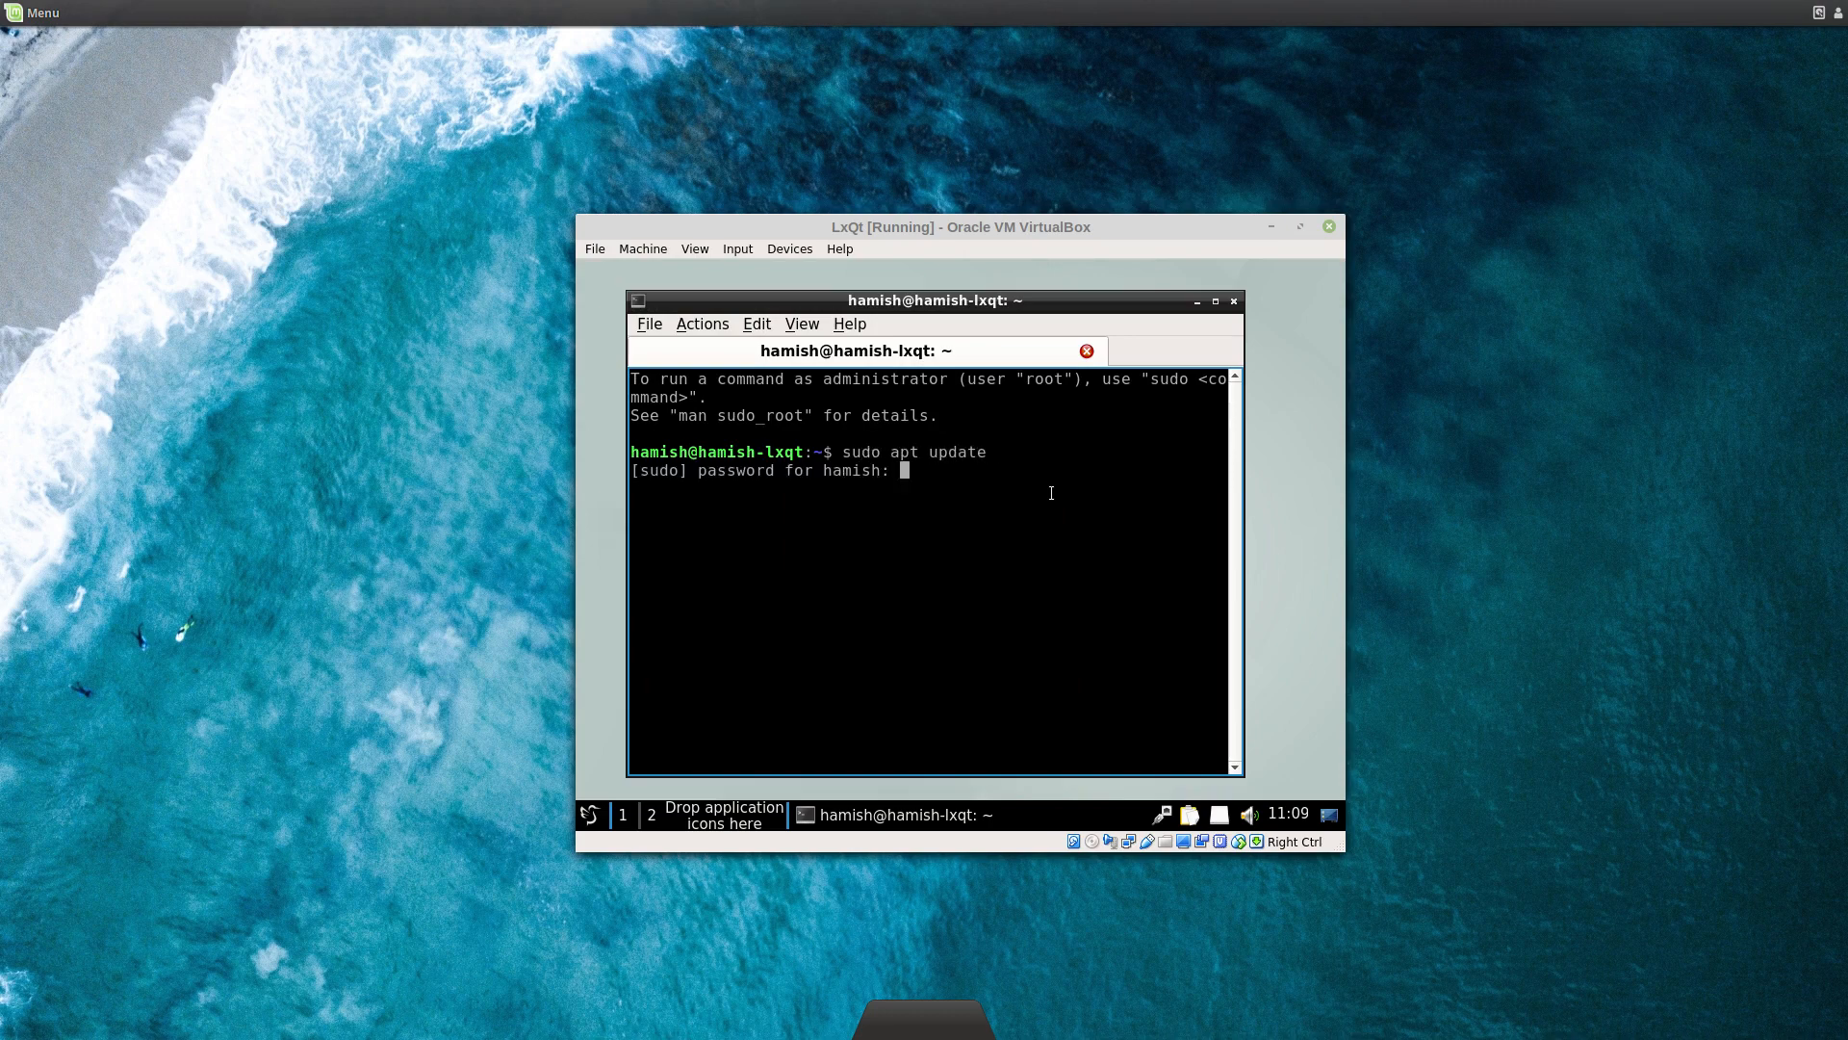
pyautogui.press('Return')
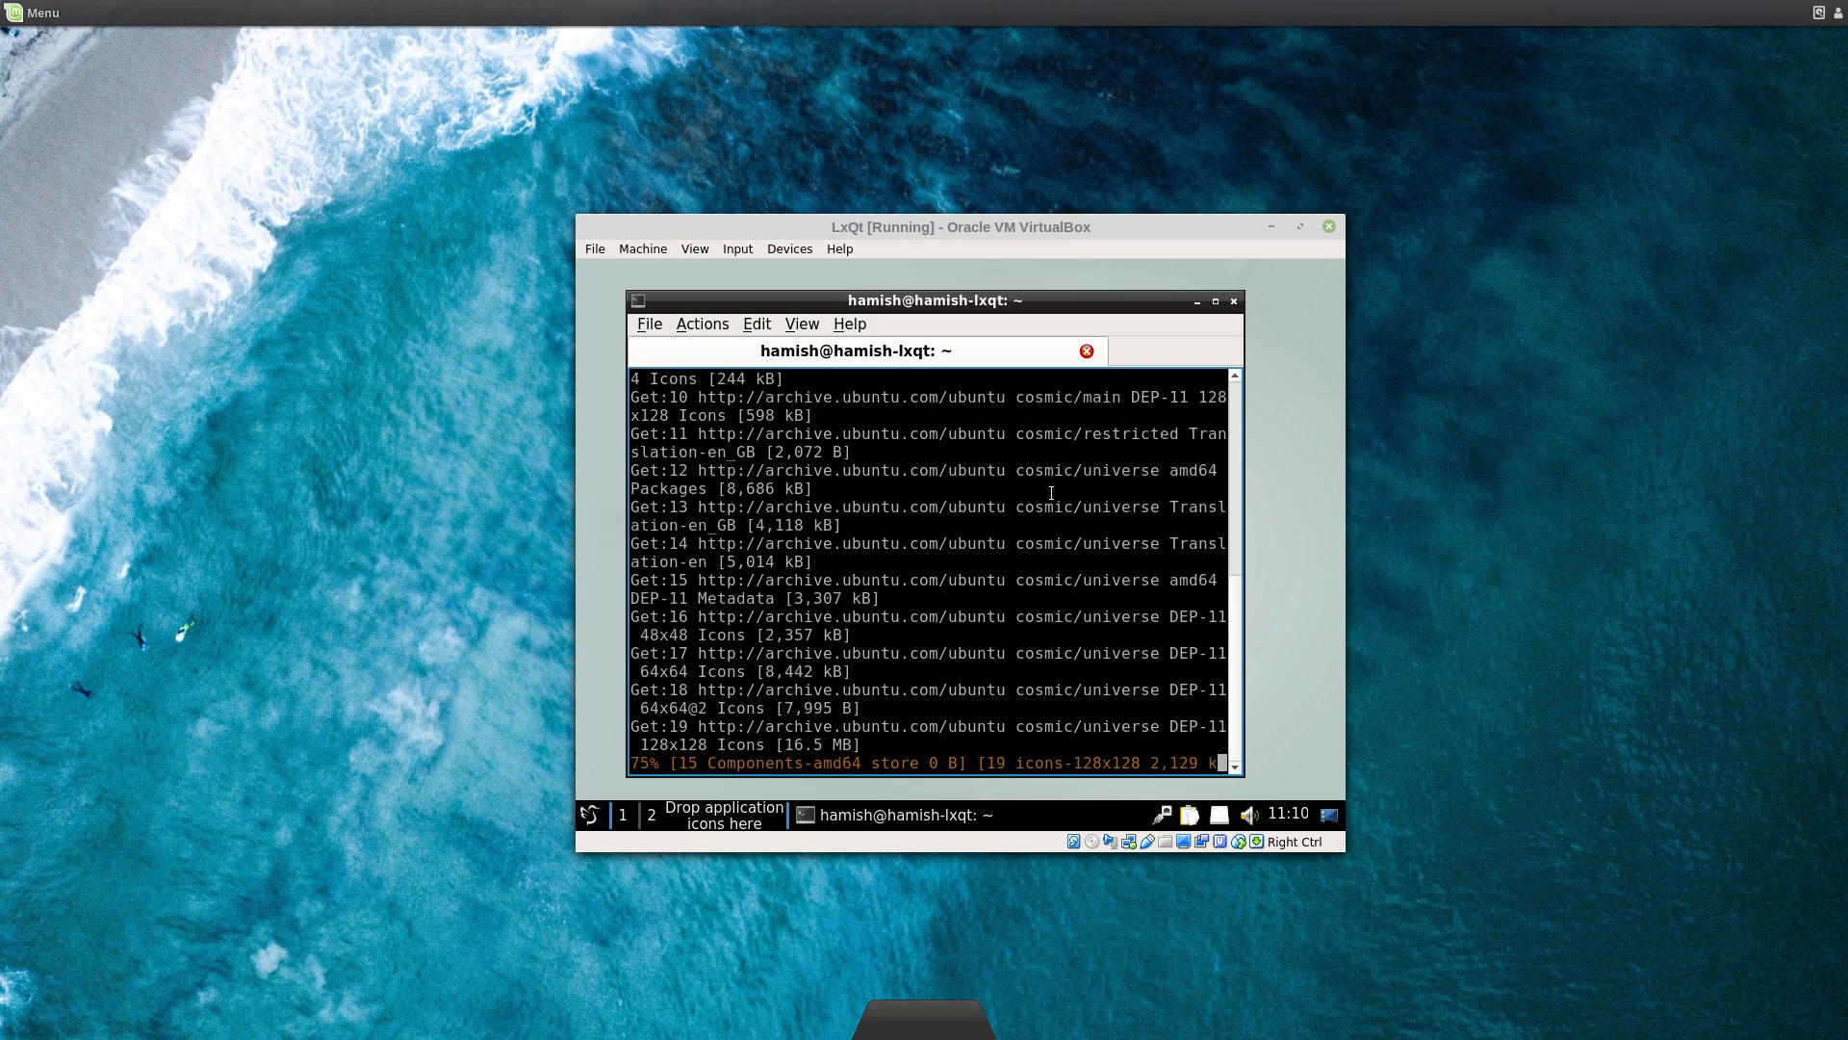
# Step: Maximize the terminal and start upgrading packages with sudo apt upgrade
pyautogui.click(1213, 300)
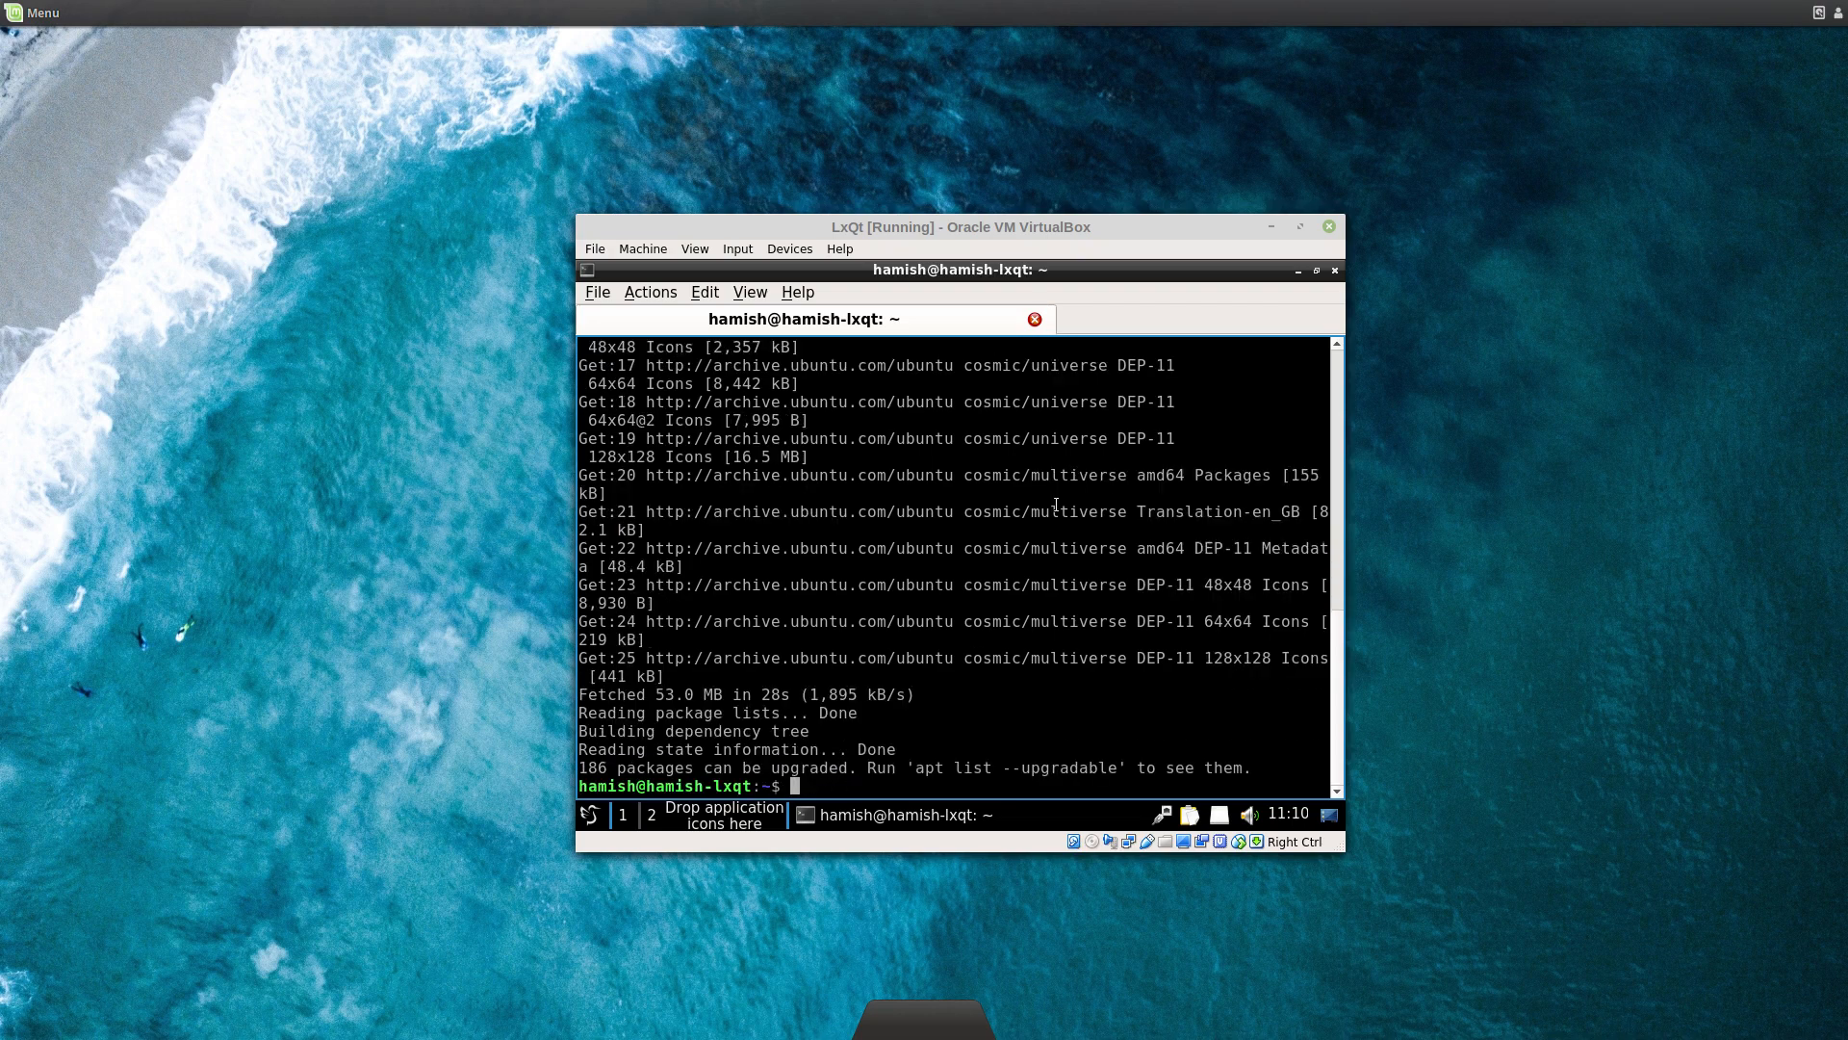
pyautogui.write('sudo apt upgrade')
pyautogui.press('Return')
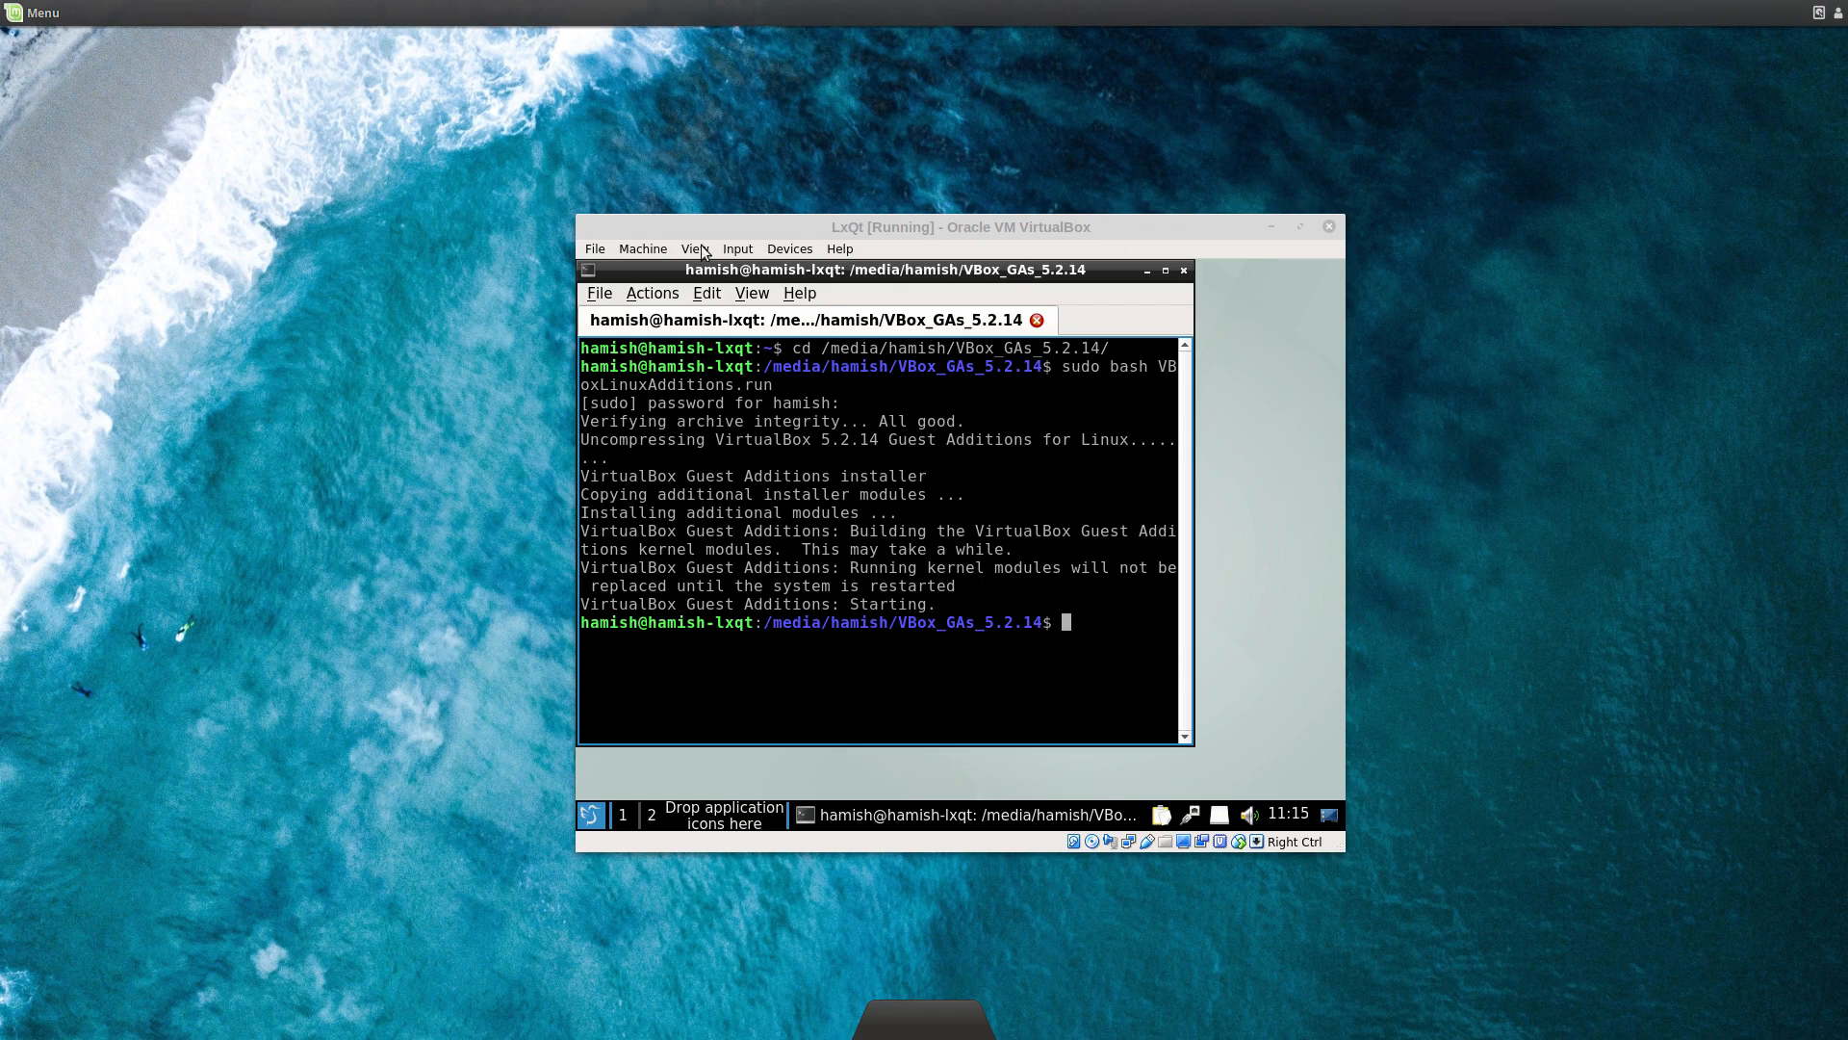
# Step: Open the virtual machine's Settings from the Machine menu
pyautogui.click(658, 251)
pyautogui.click(678, 271)
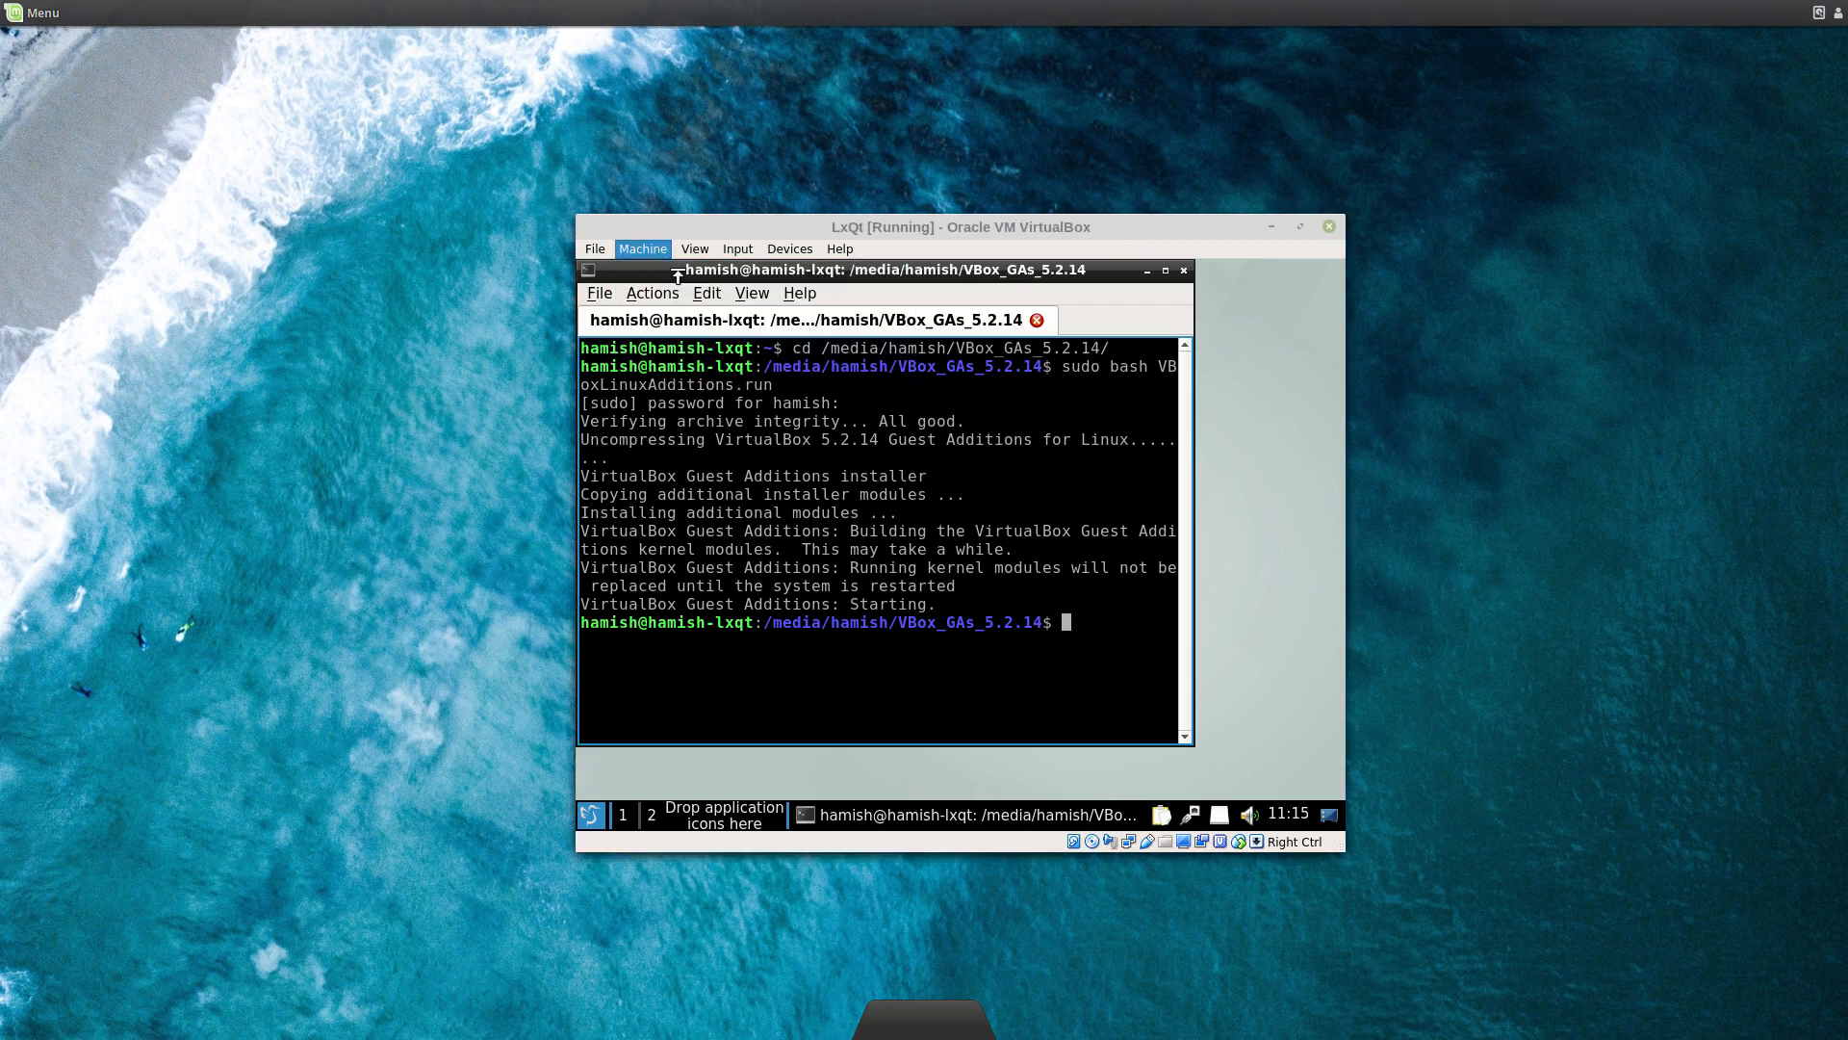
pyautogui.click(736, 399)
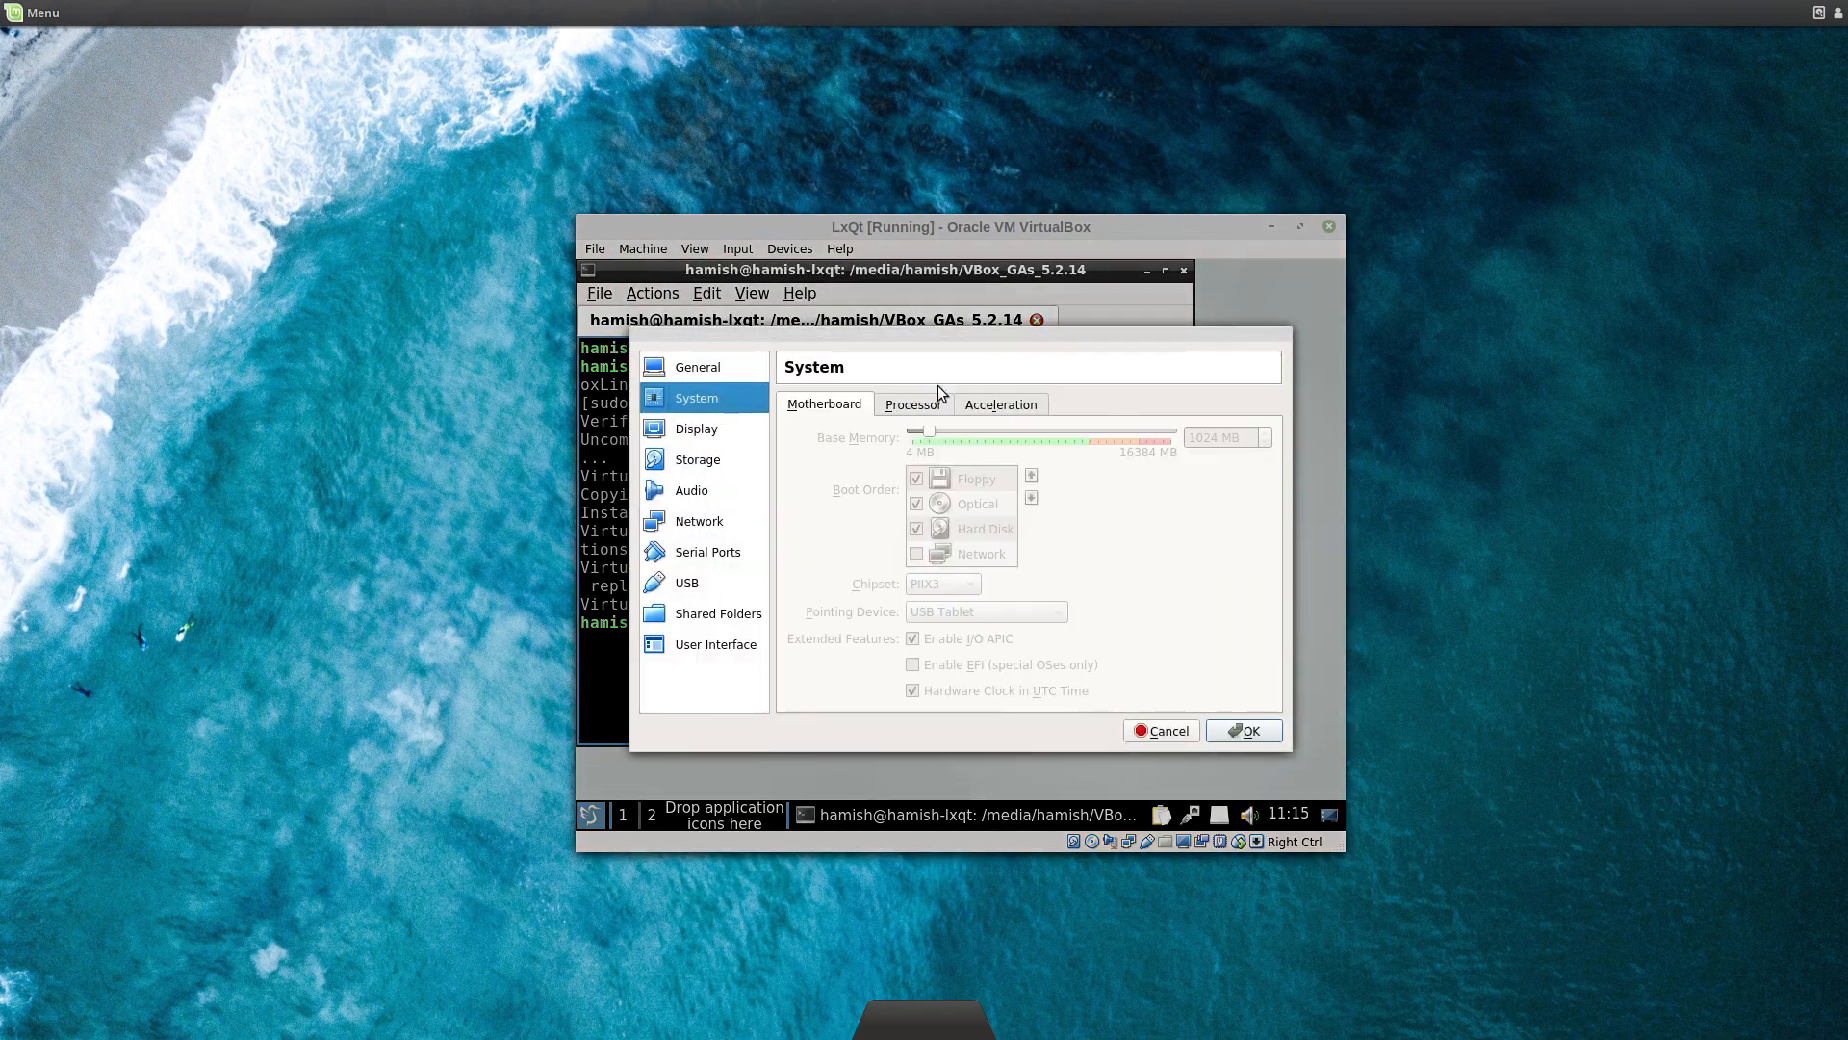
pyautogui.click(912, 404)
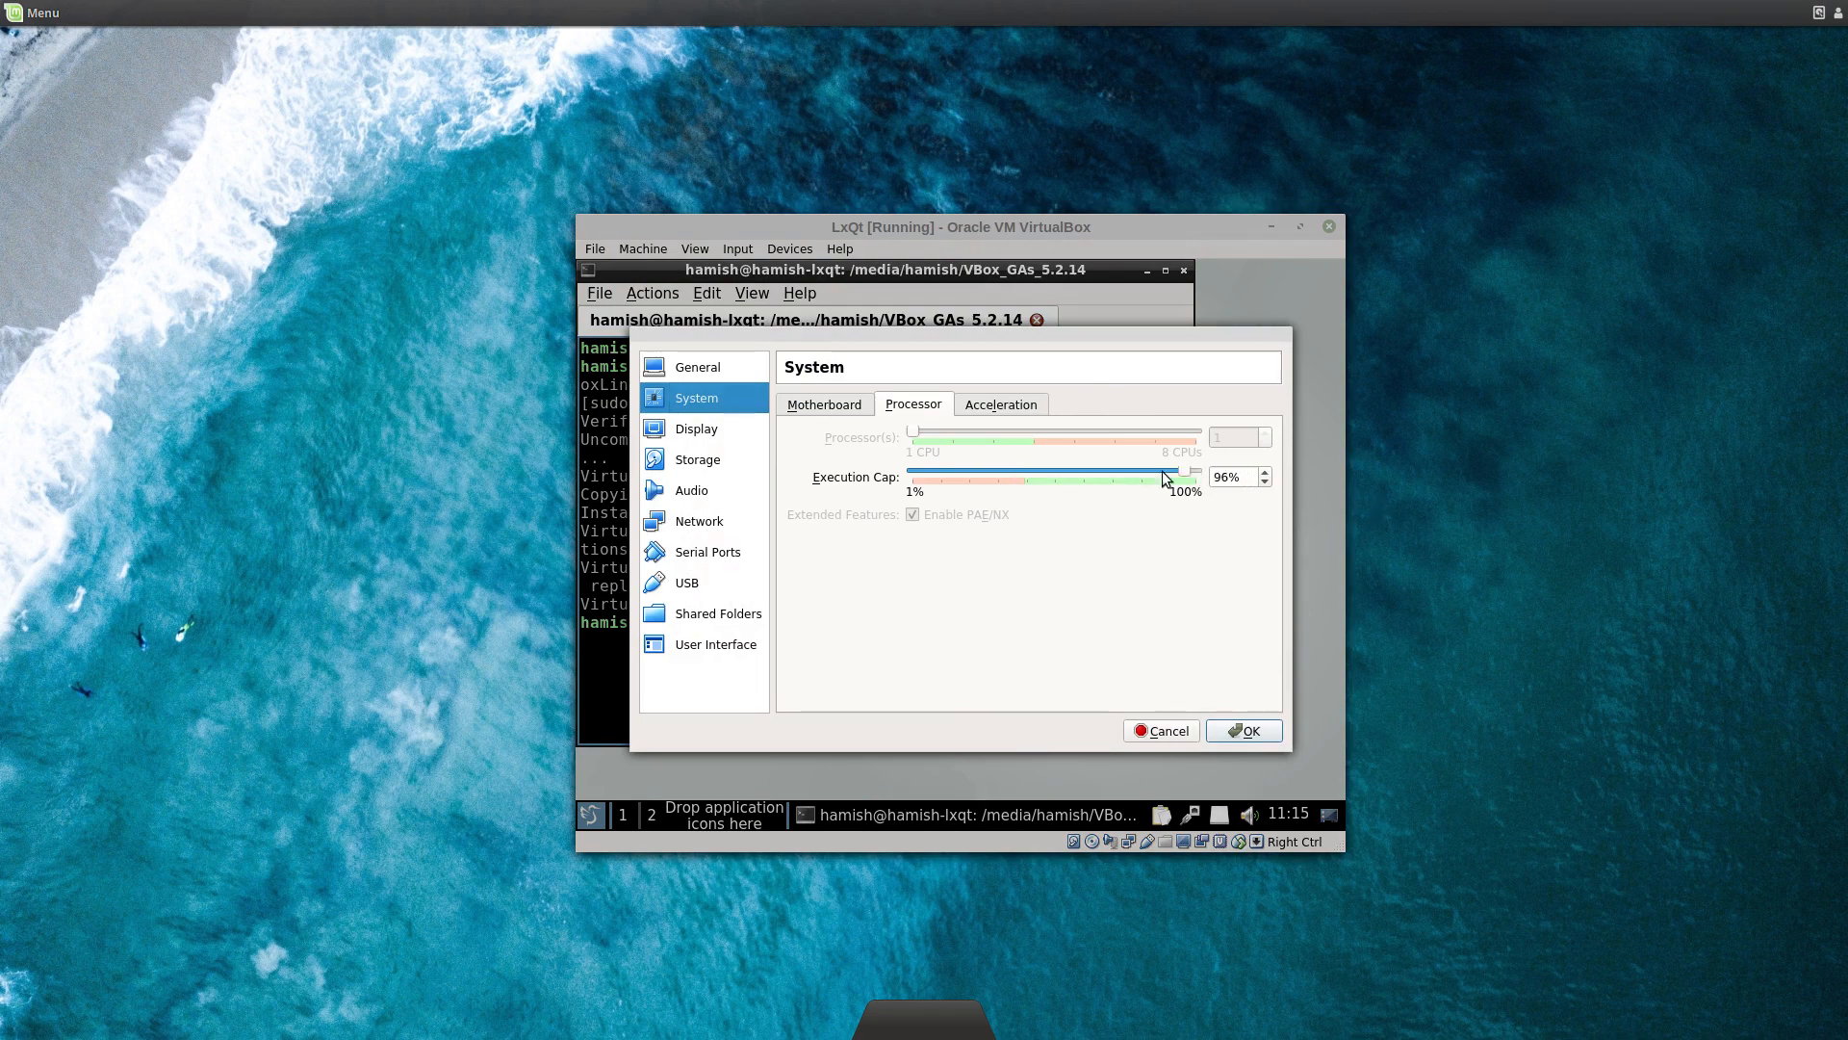
pyautogui.moveTo(1163, 474); pyautogui.dragTo(1002, 476)
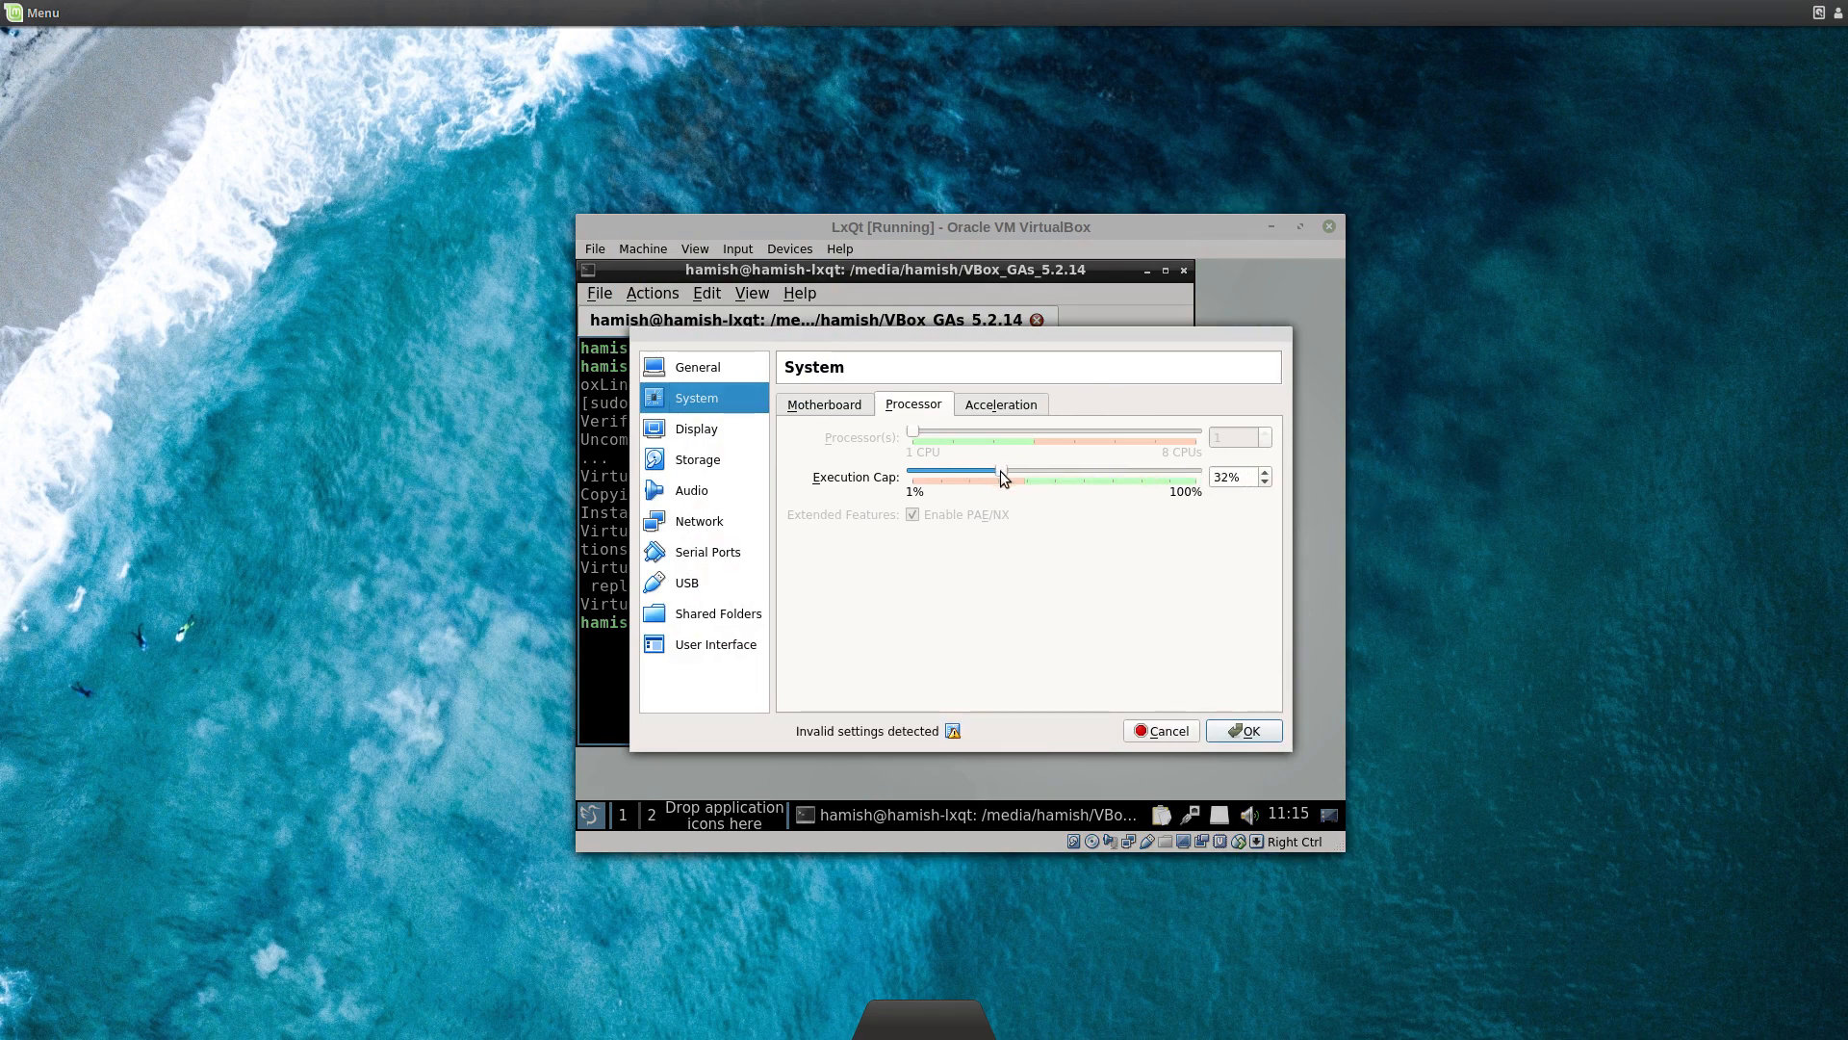
pyautogui.click(1242, 729)
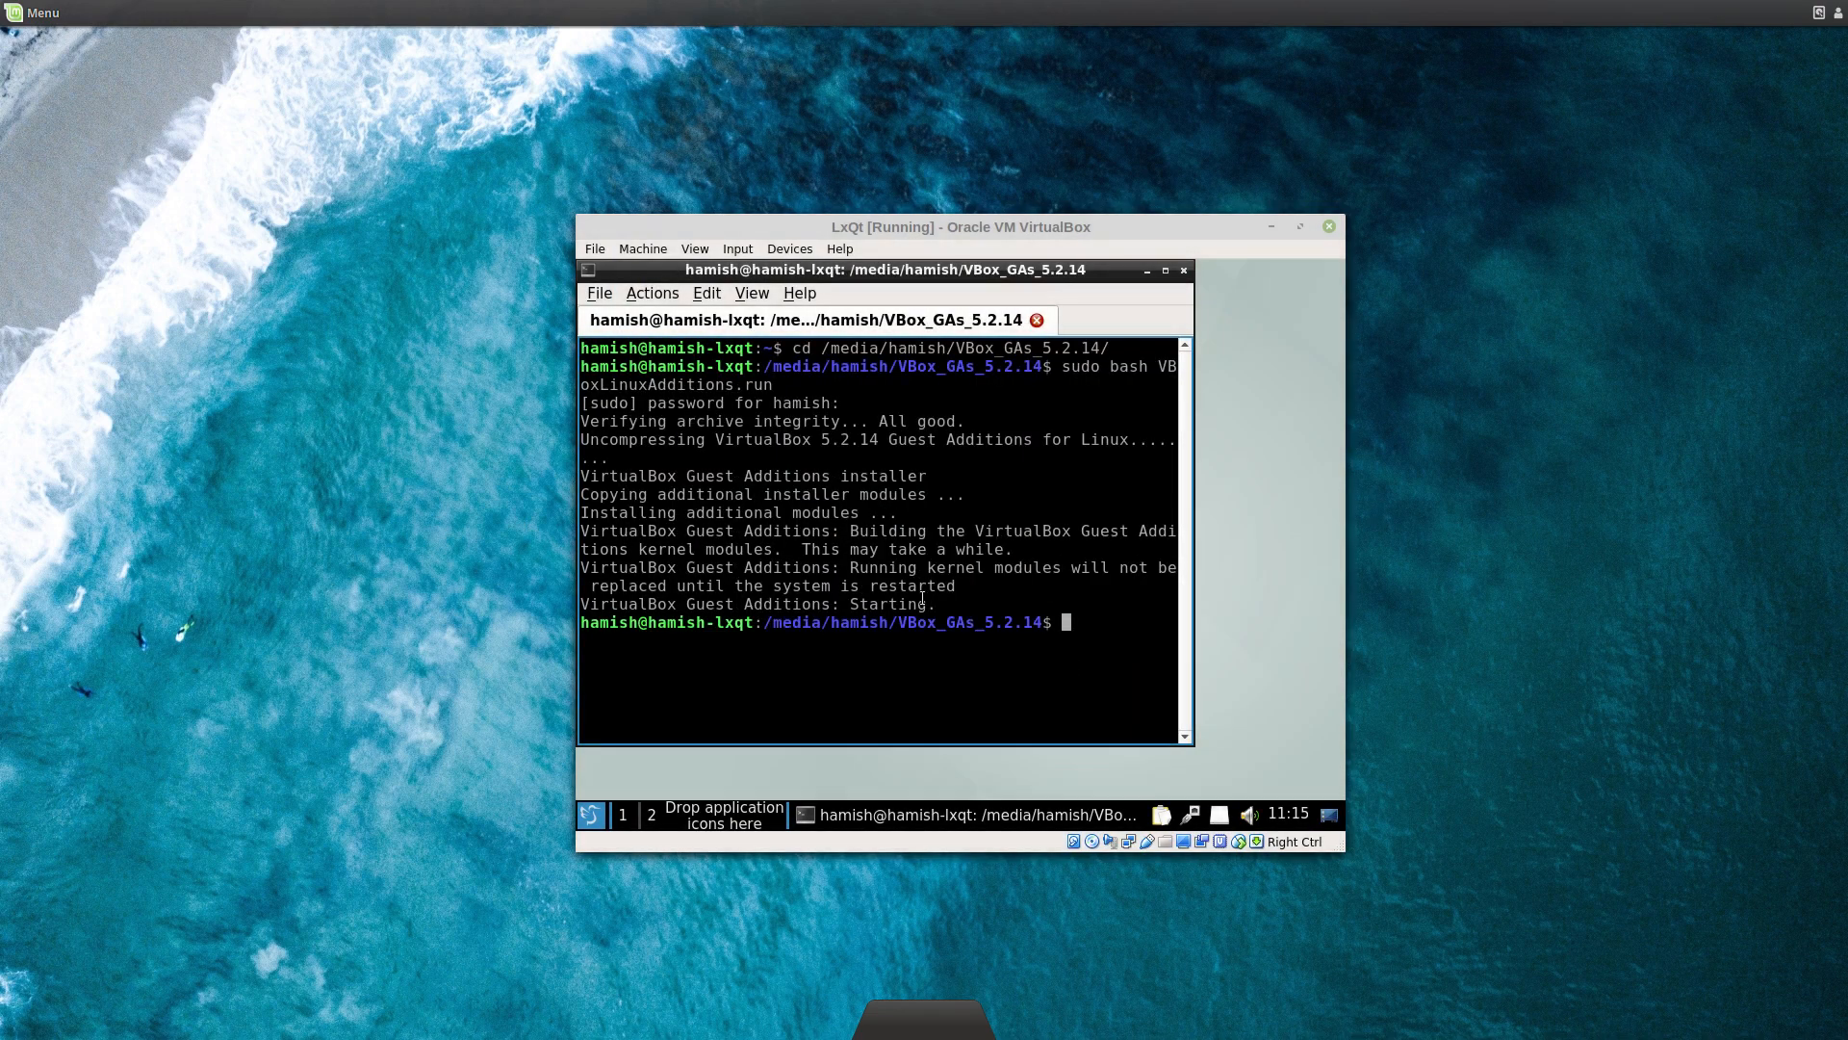
# Step: Restart the Lubuntu guest with the reboot command and switch the VM window to full-screen mode
pyautogui.write('reboot')
pyautogui.press('Return')
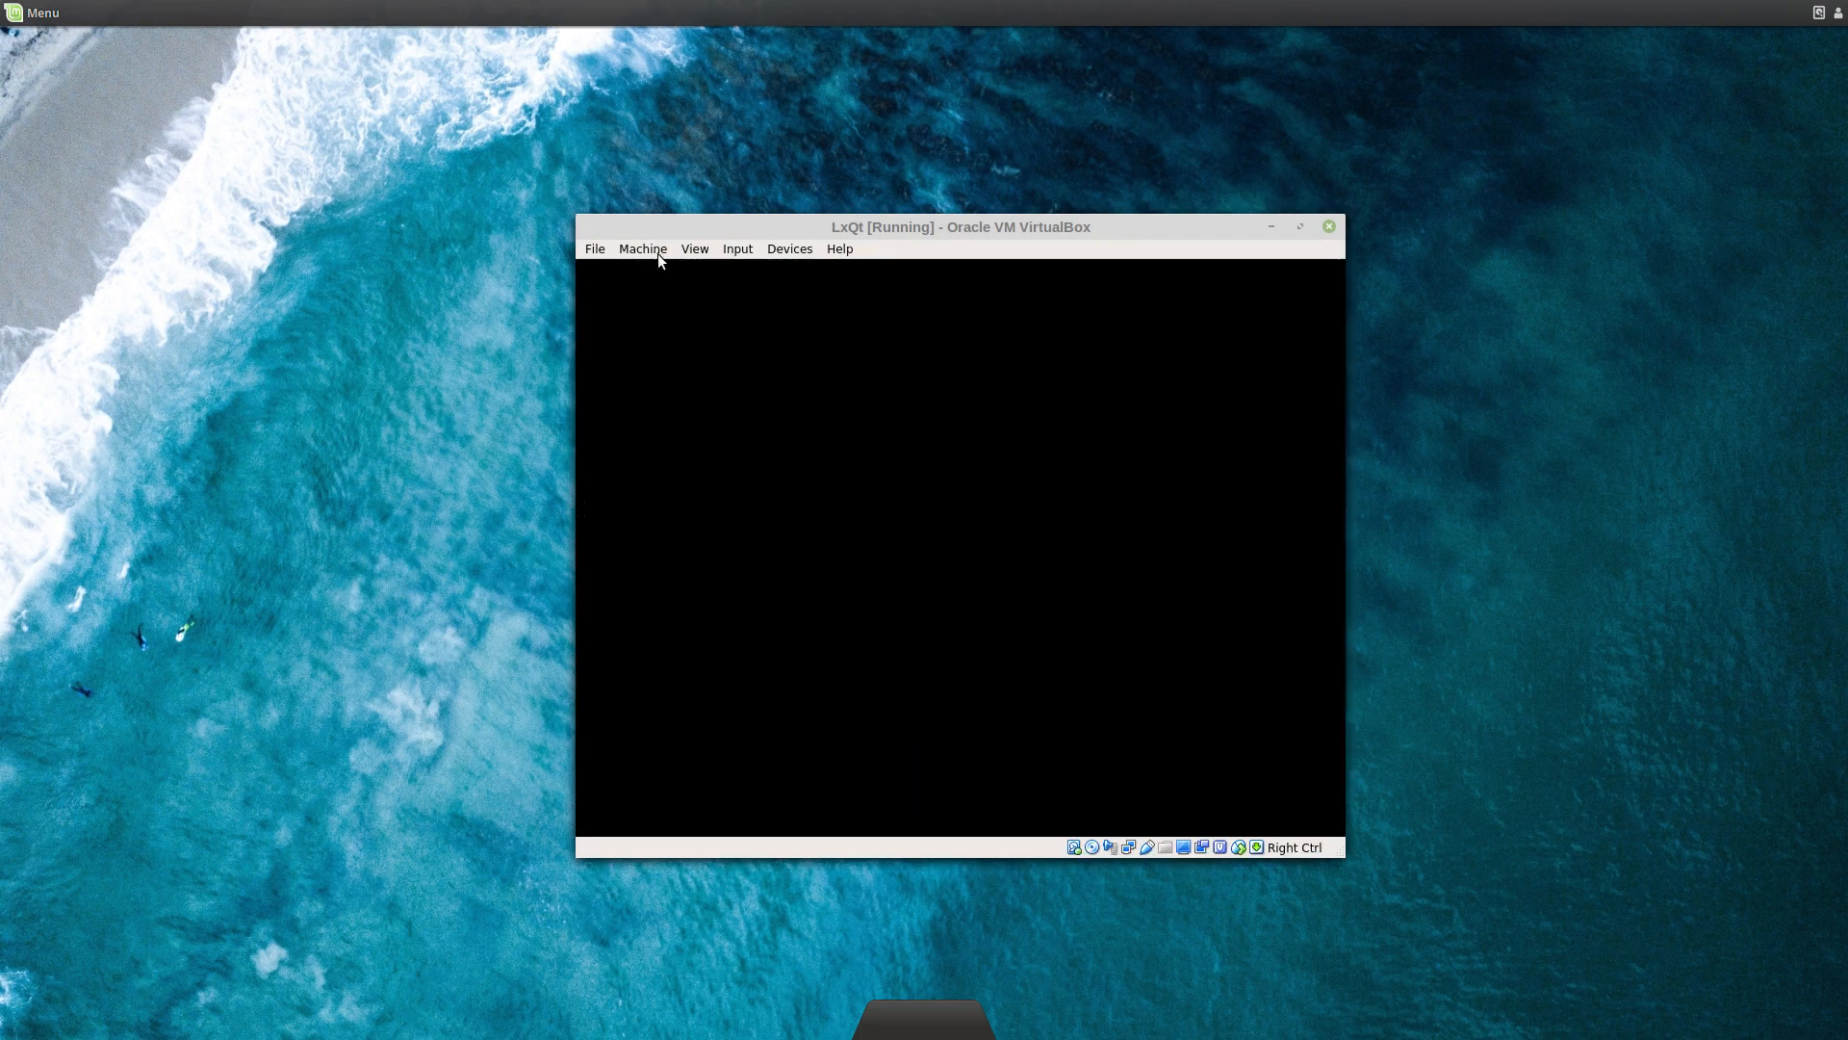
pyautogui.click(695, 248)
pyautogui.click(707, 270)
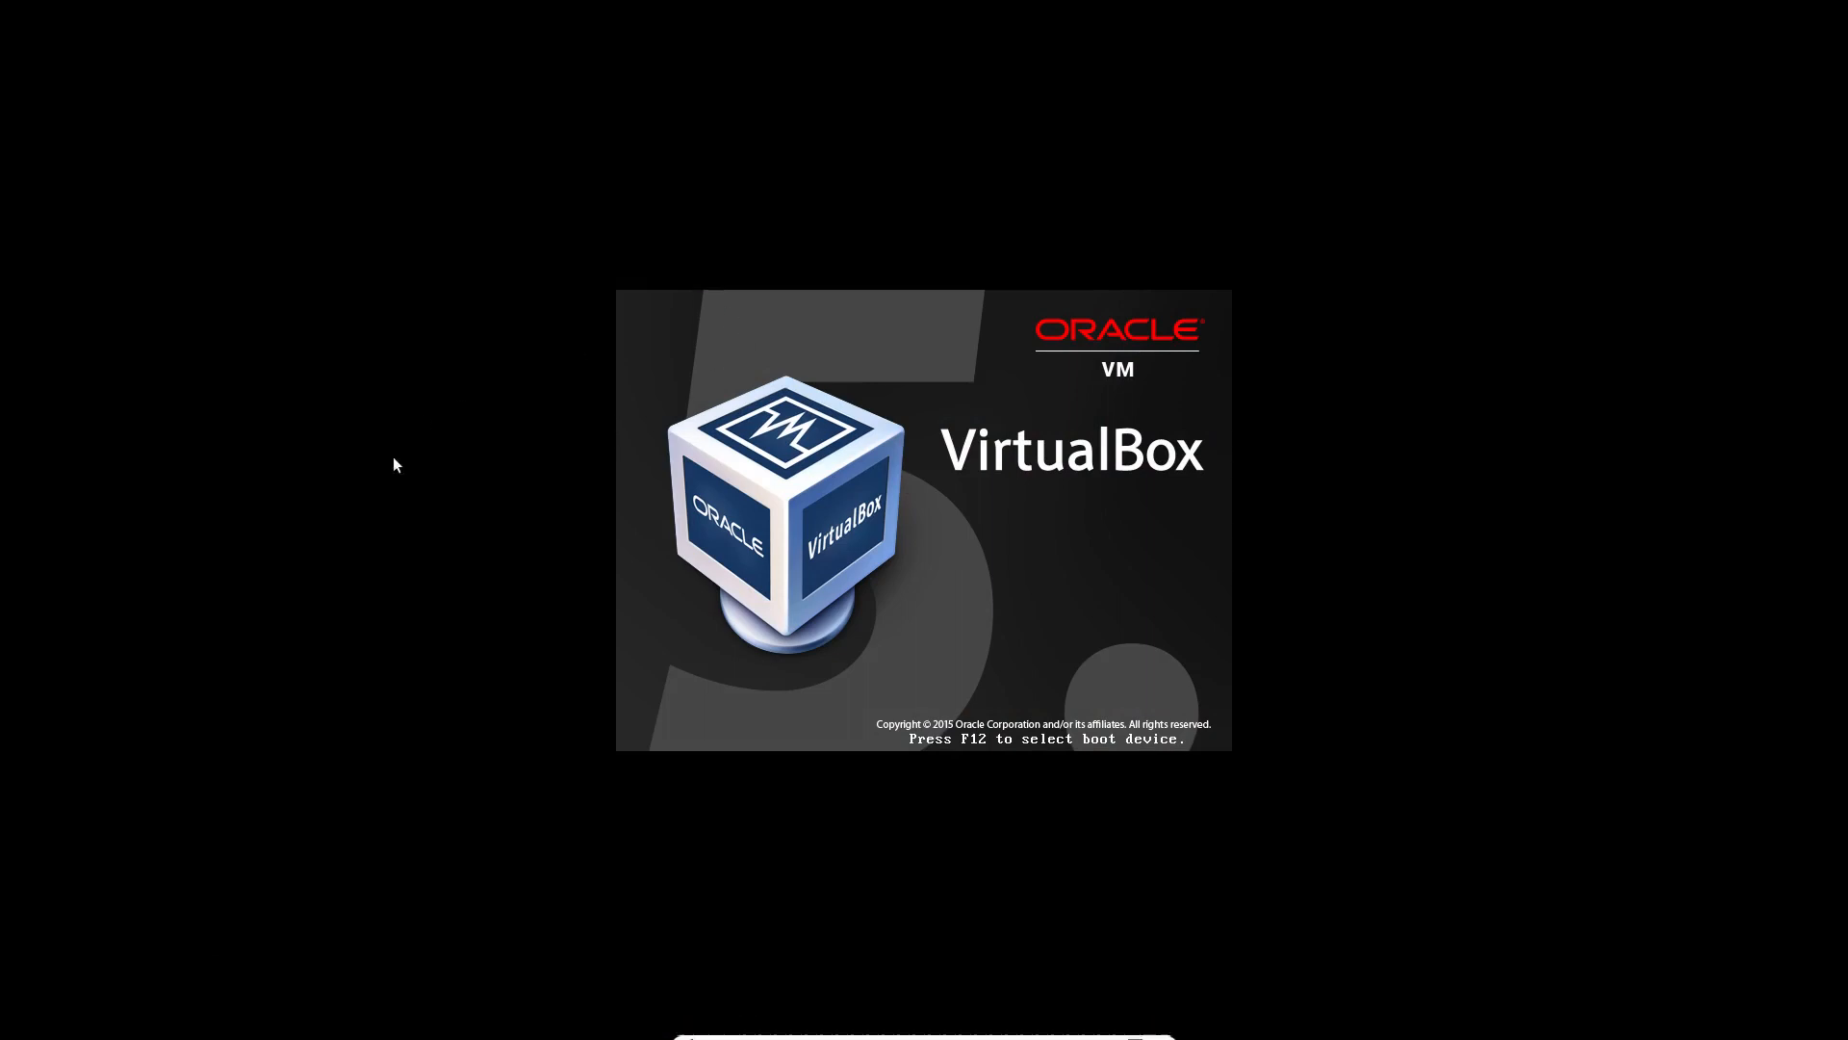
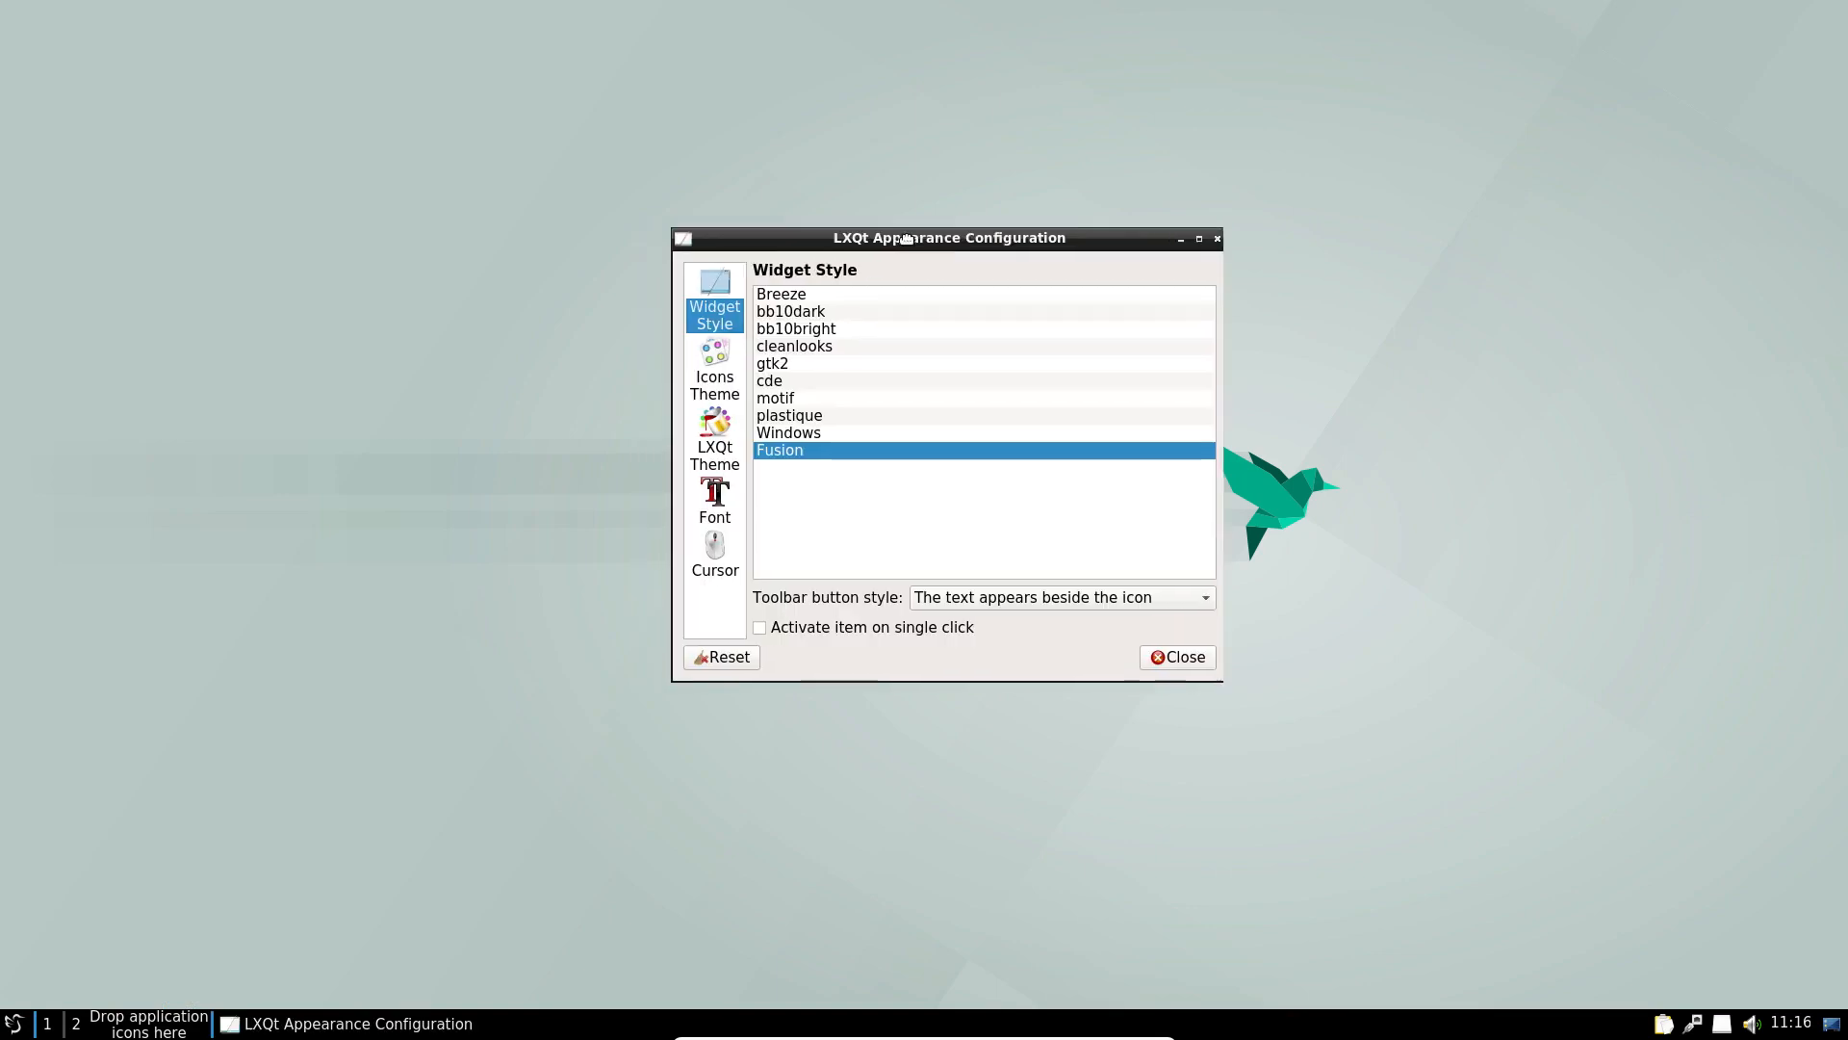
# Step: Try the Windows, Plastique, Motif, CDE, GTK2, Cleanlooks and bb10 widget styles, settling on Breeze
pyautogui.click(791, 434)
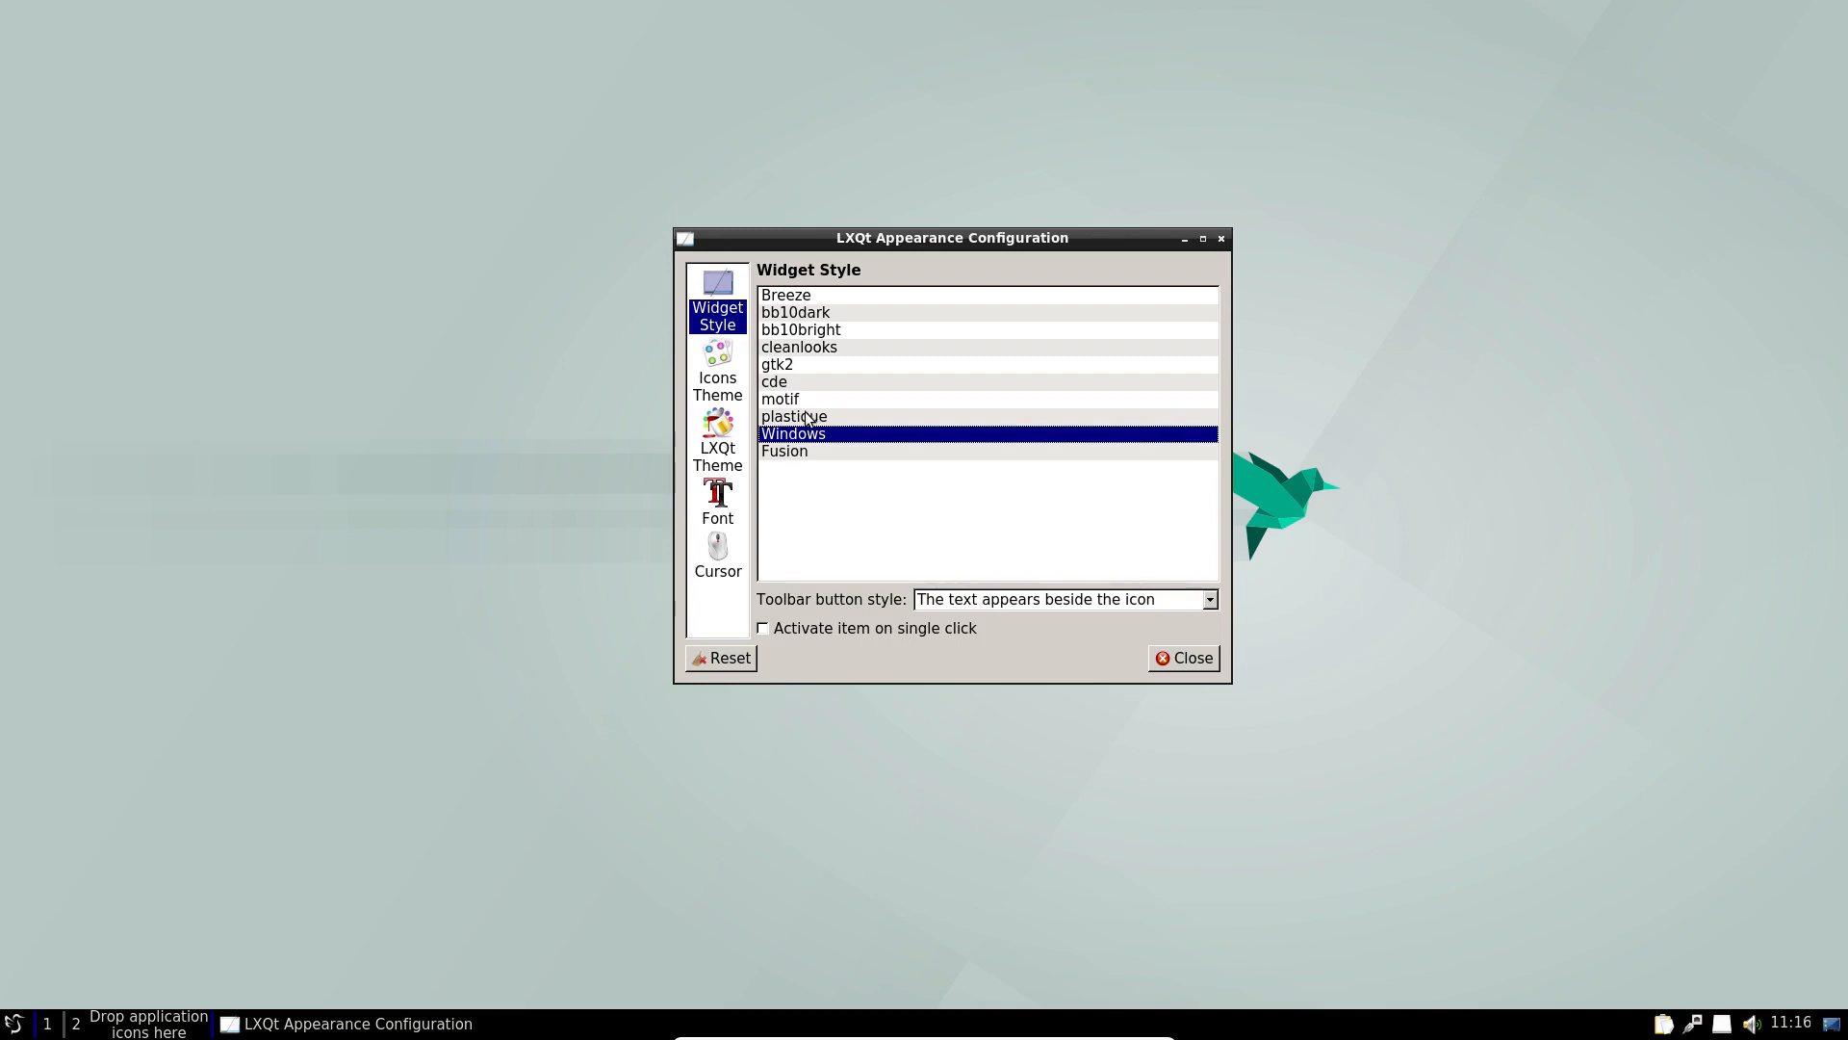
pyautogui.click(807, 418)
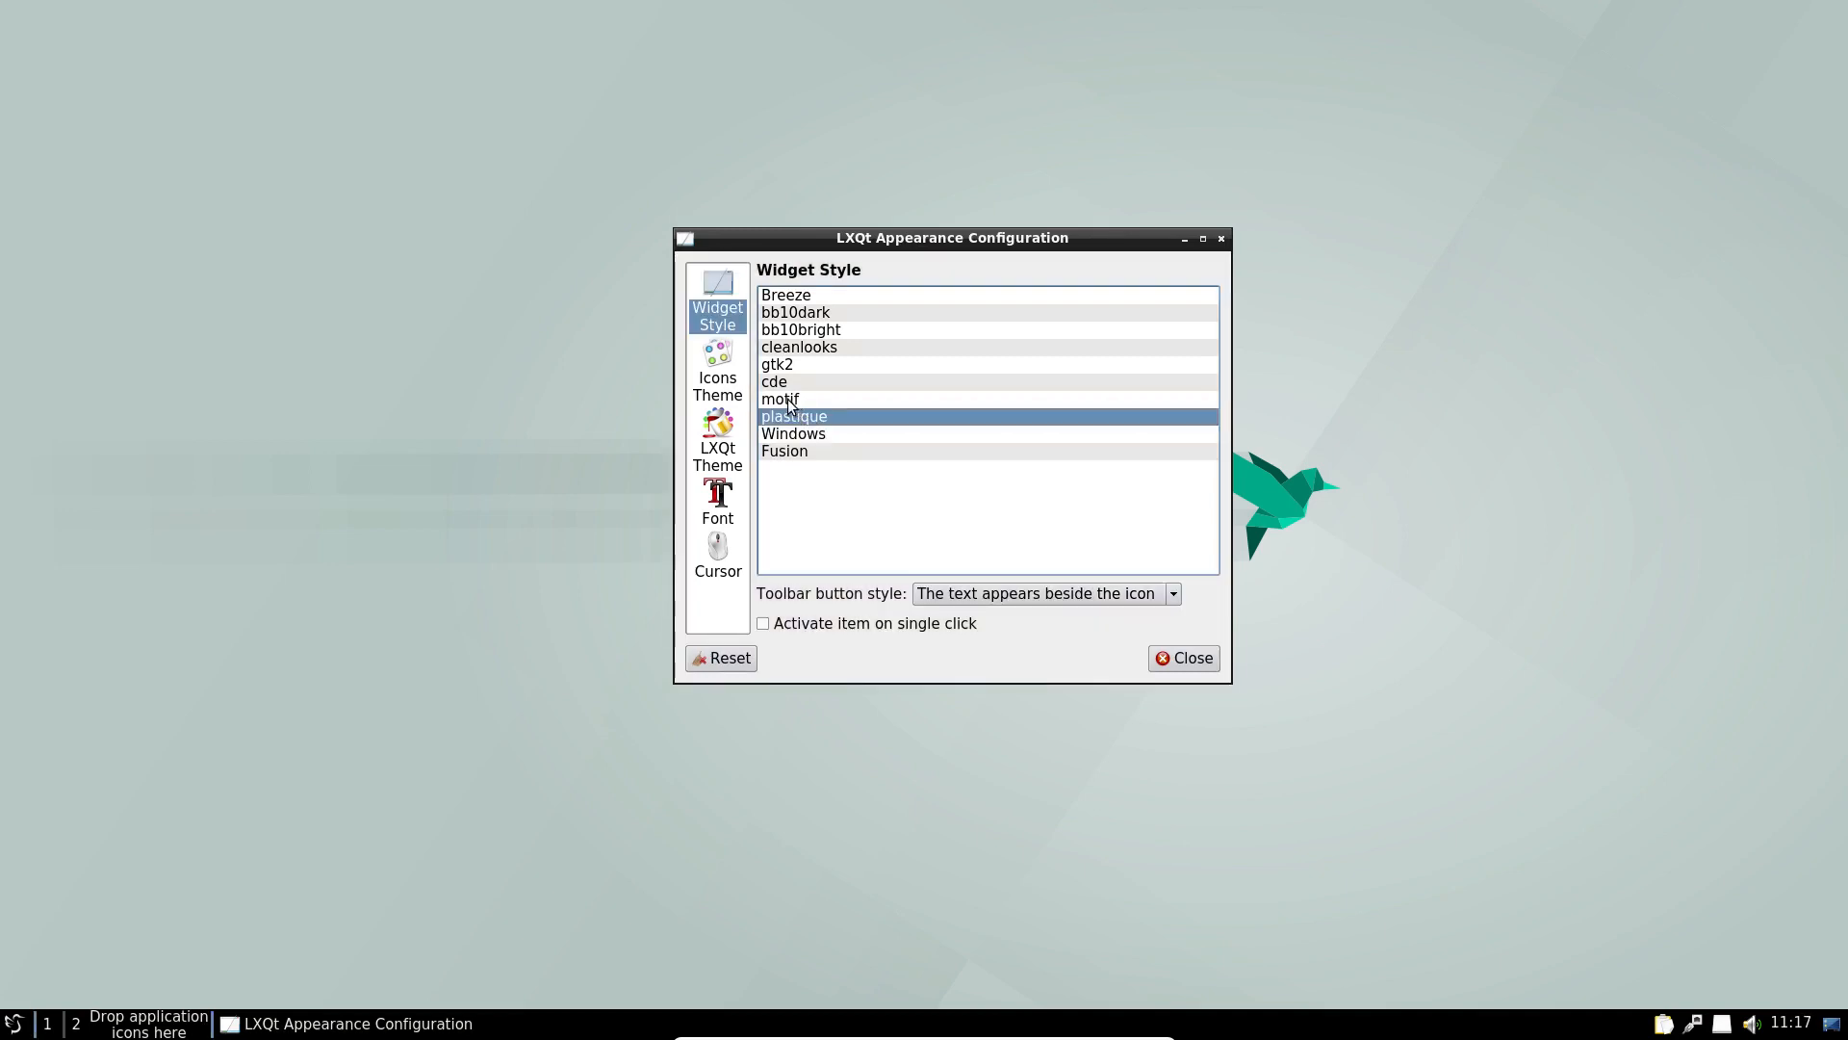
pyautogui.click(785, 402)
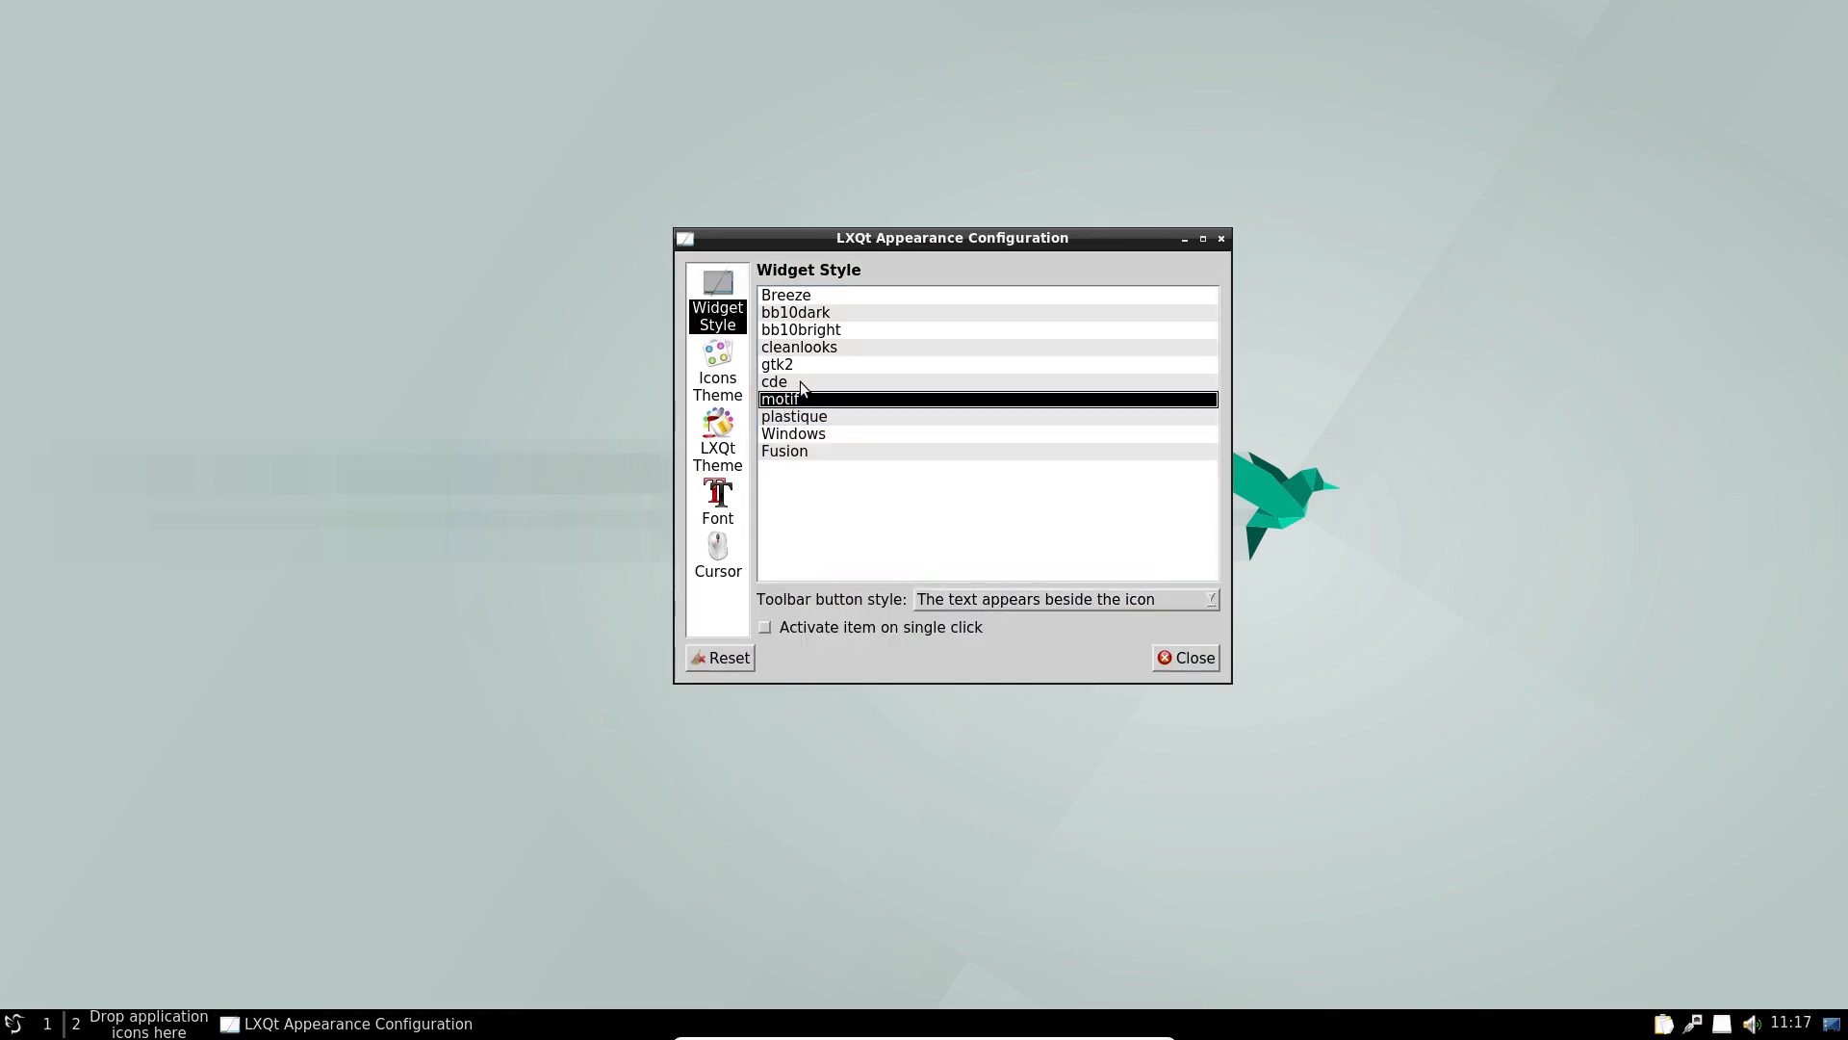
pyautogui.click(801, 381)
pyautogui.click(805, 367)
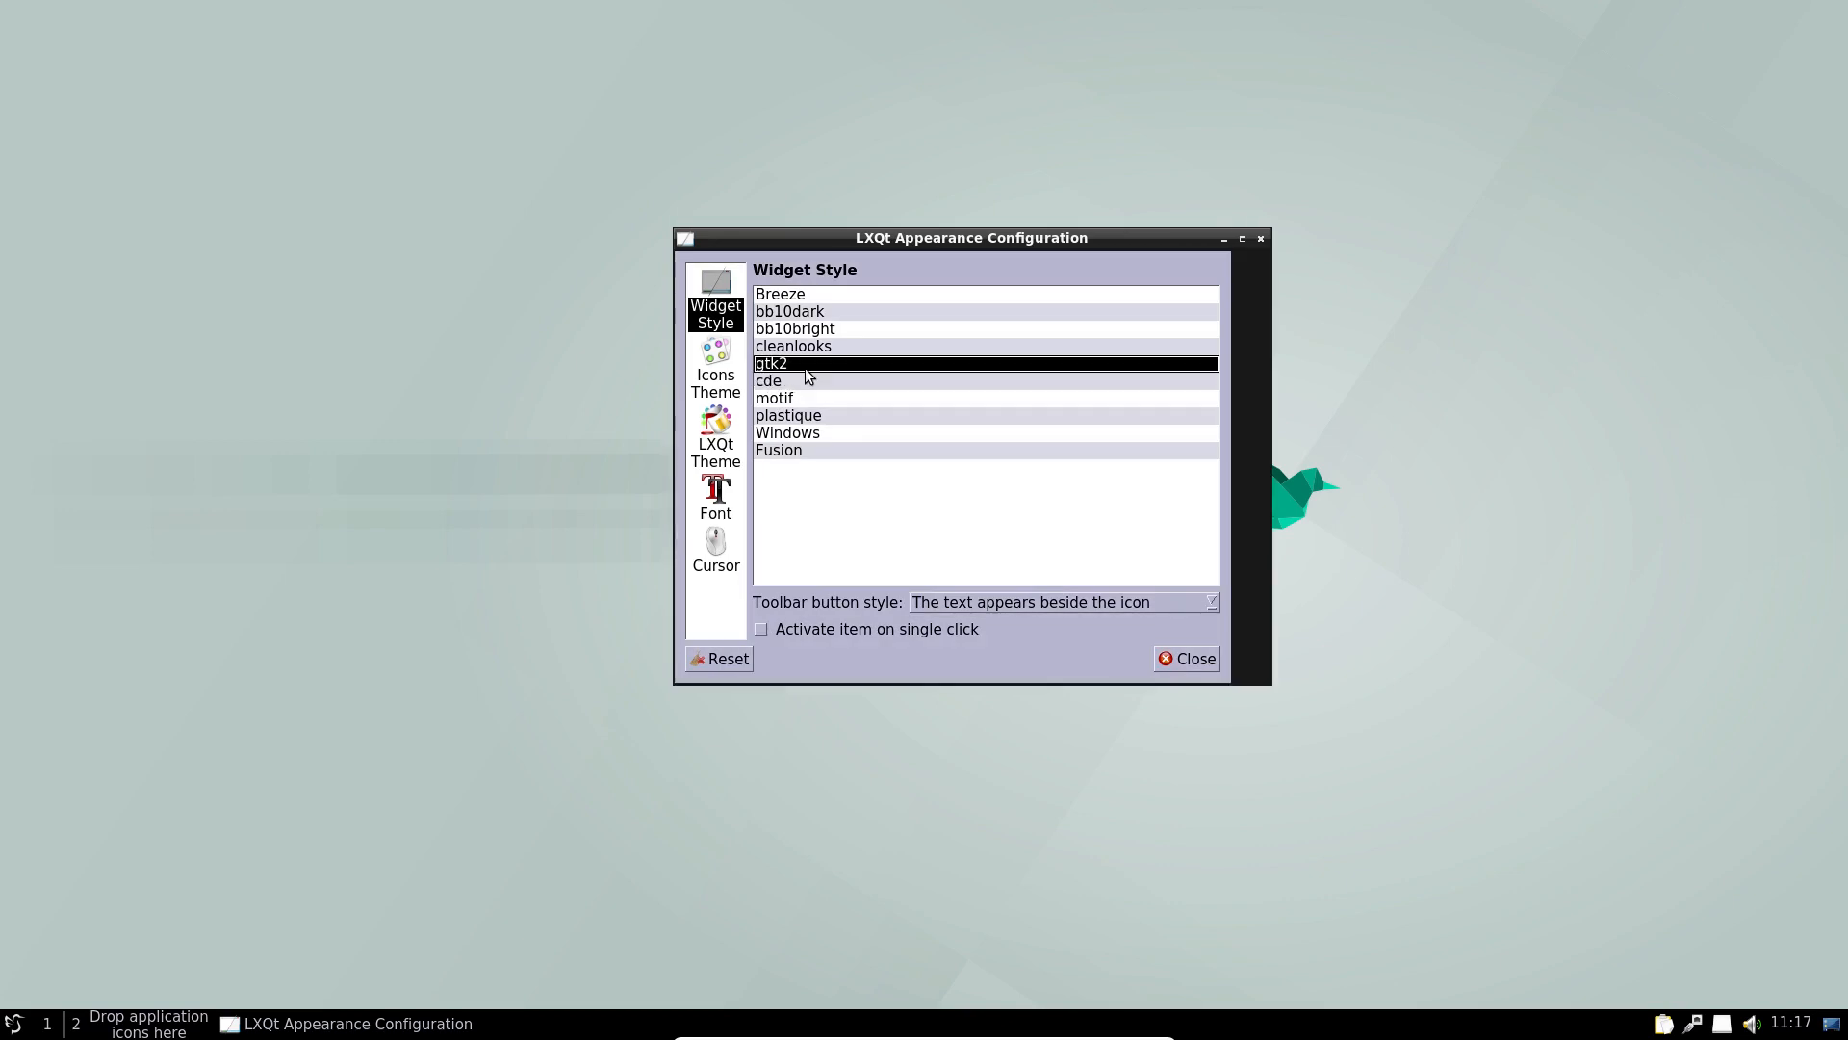
pyautogui.click(826, 353)
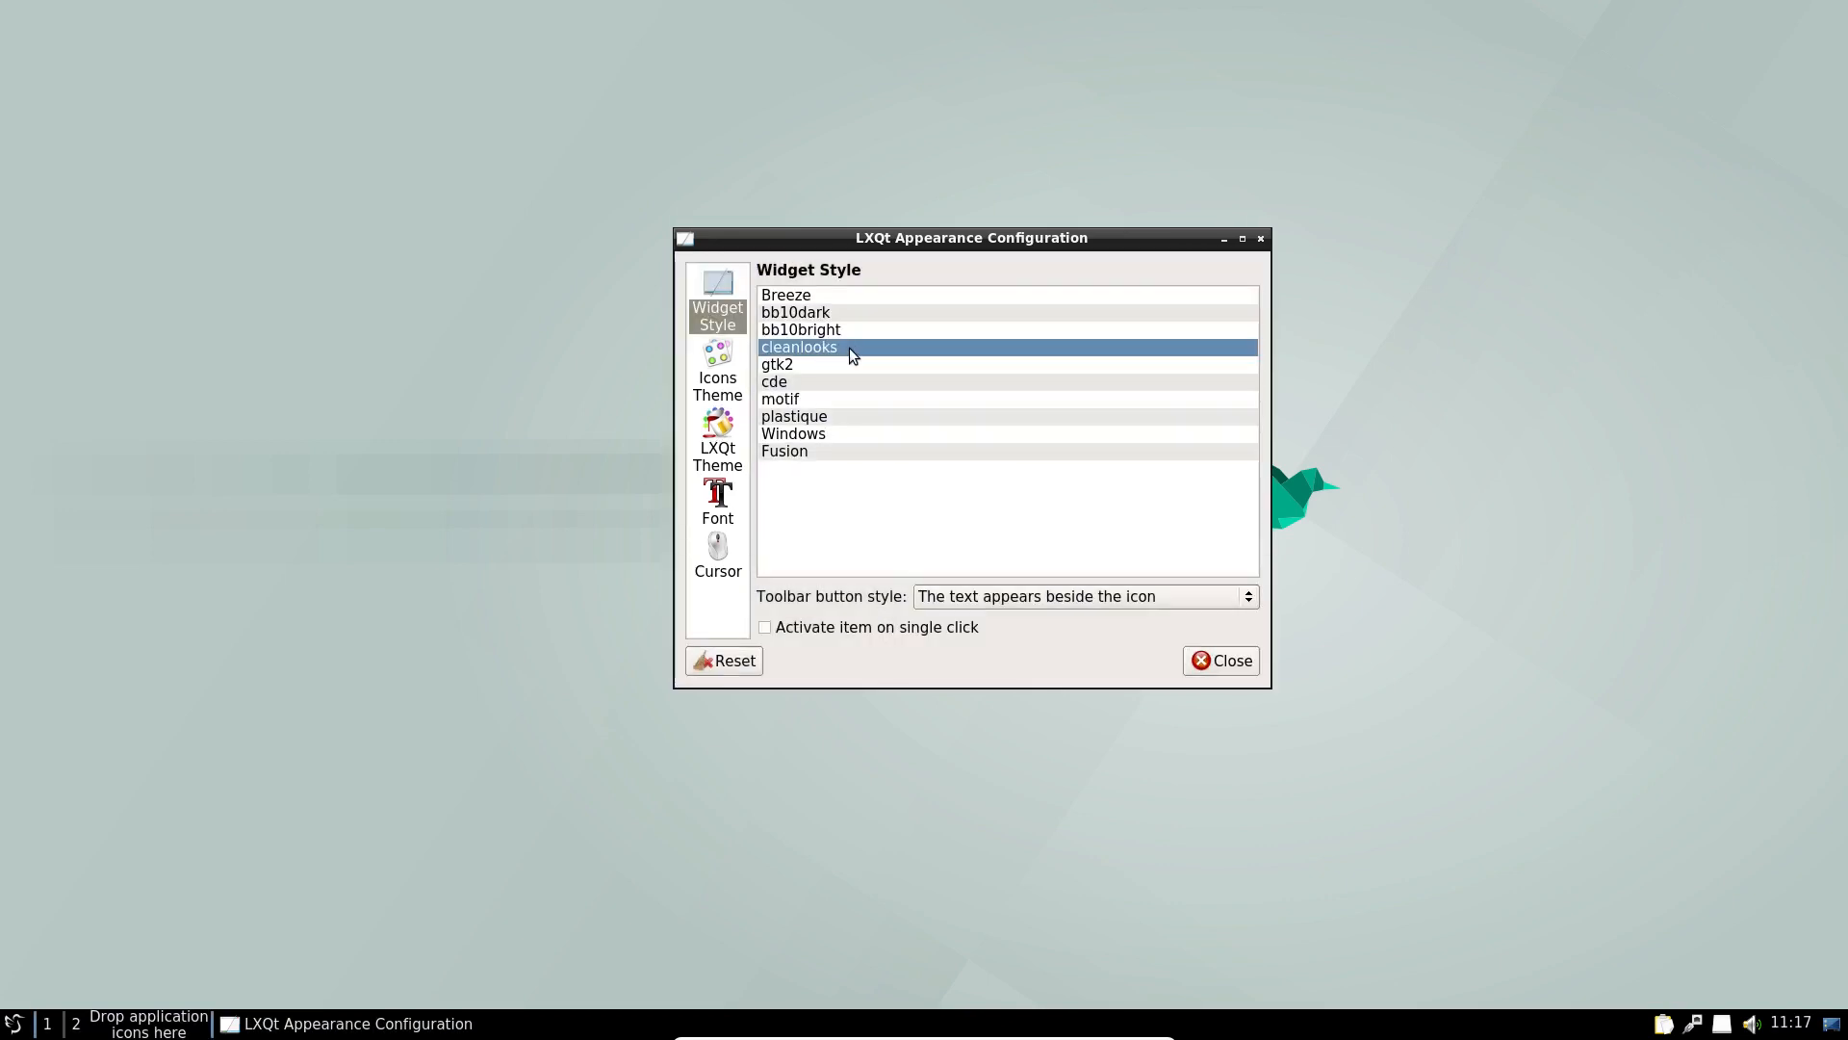
pyautogui.click(834, 329)
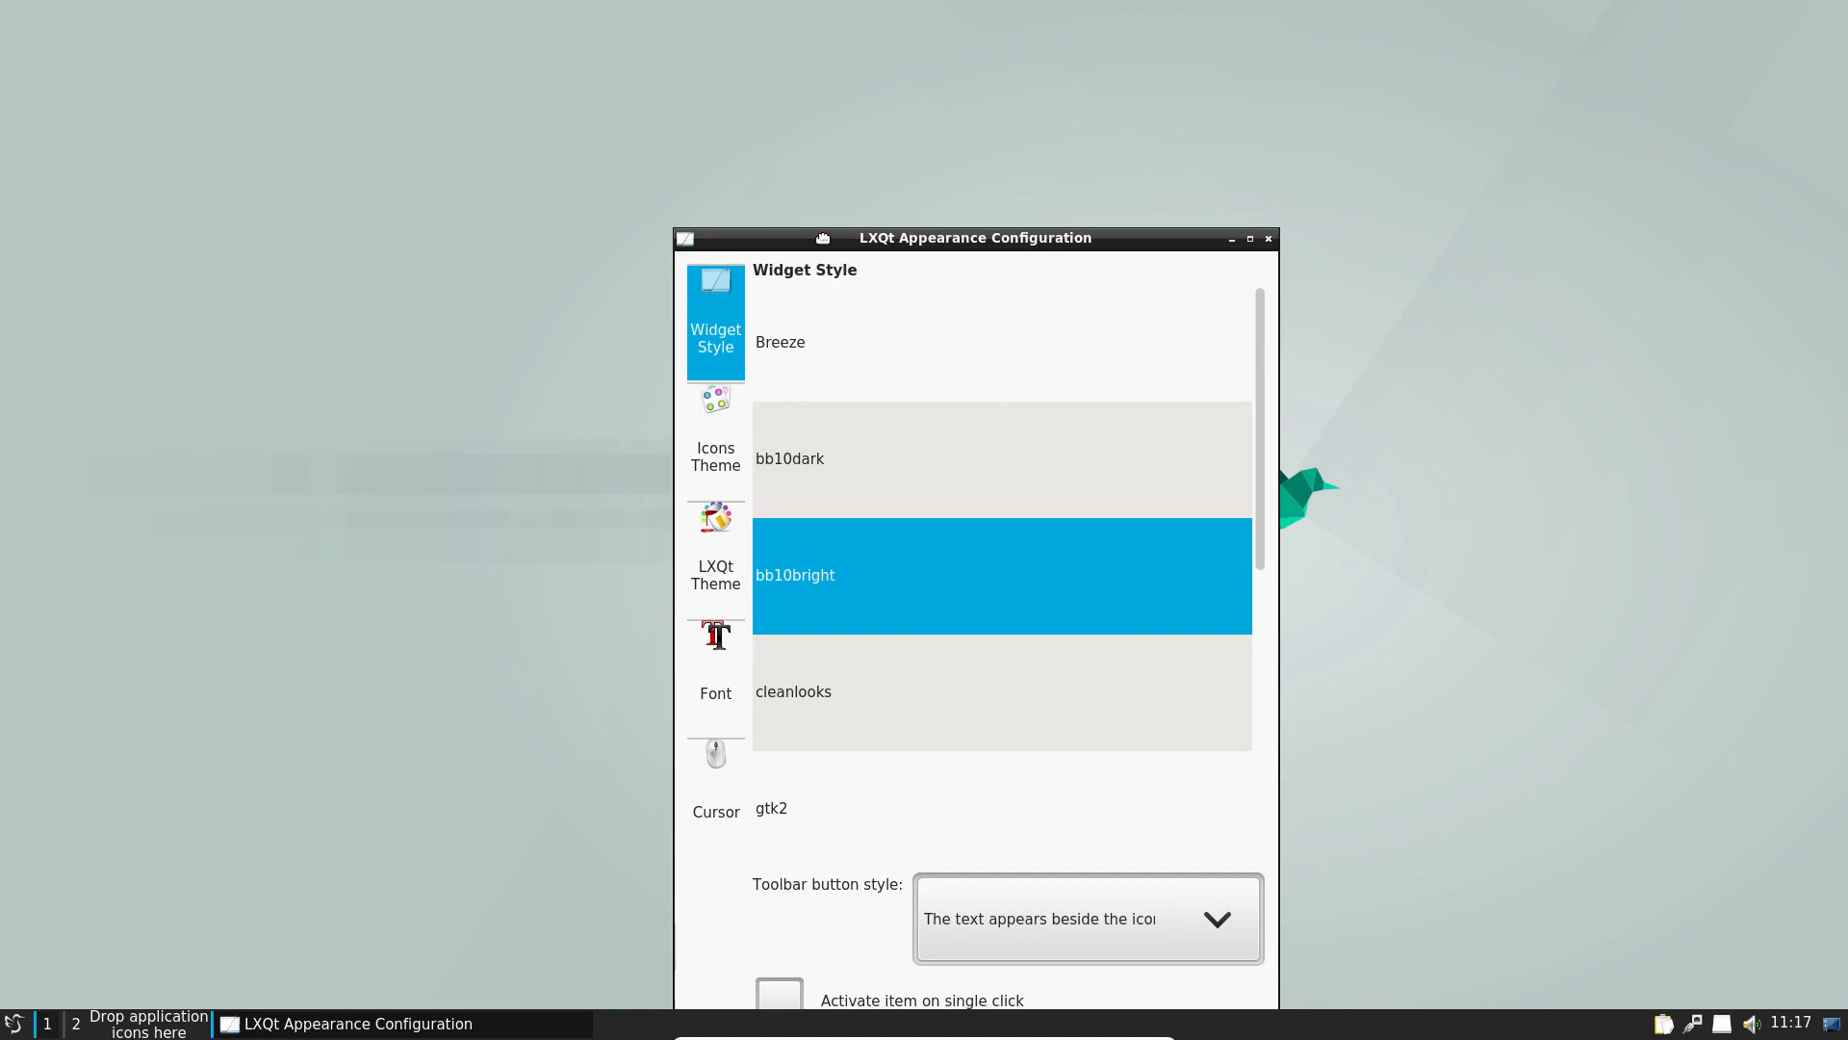
pyautogui.moveTo(821, 238); pyautogui.dragTo(818, 119)
pyautogui.click(782, 367)
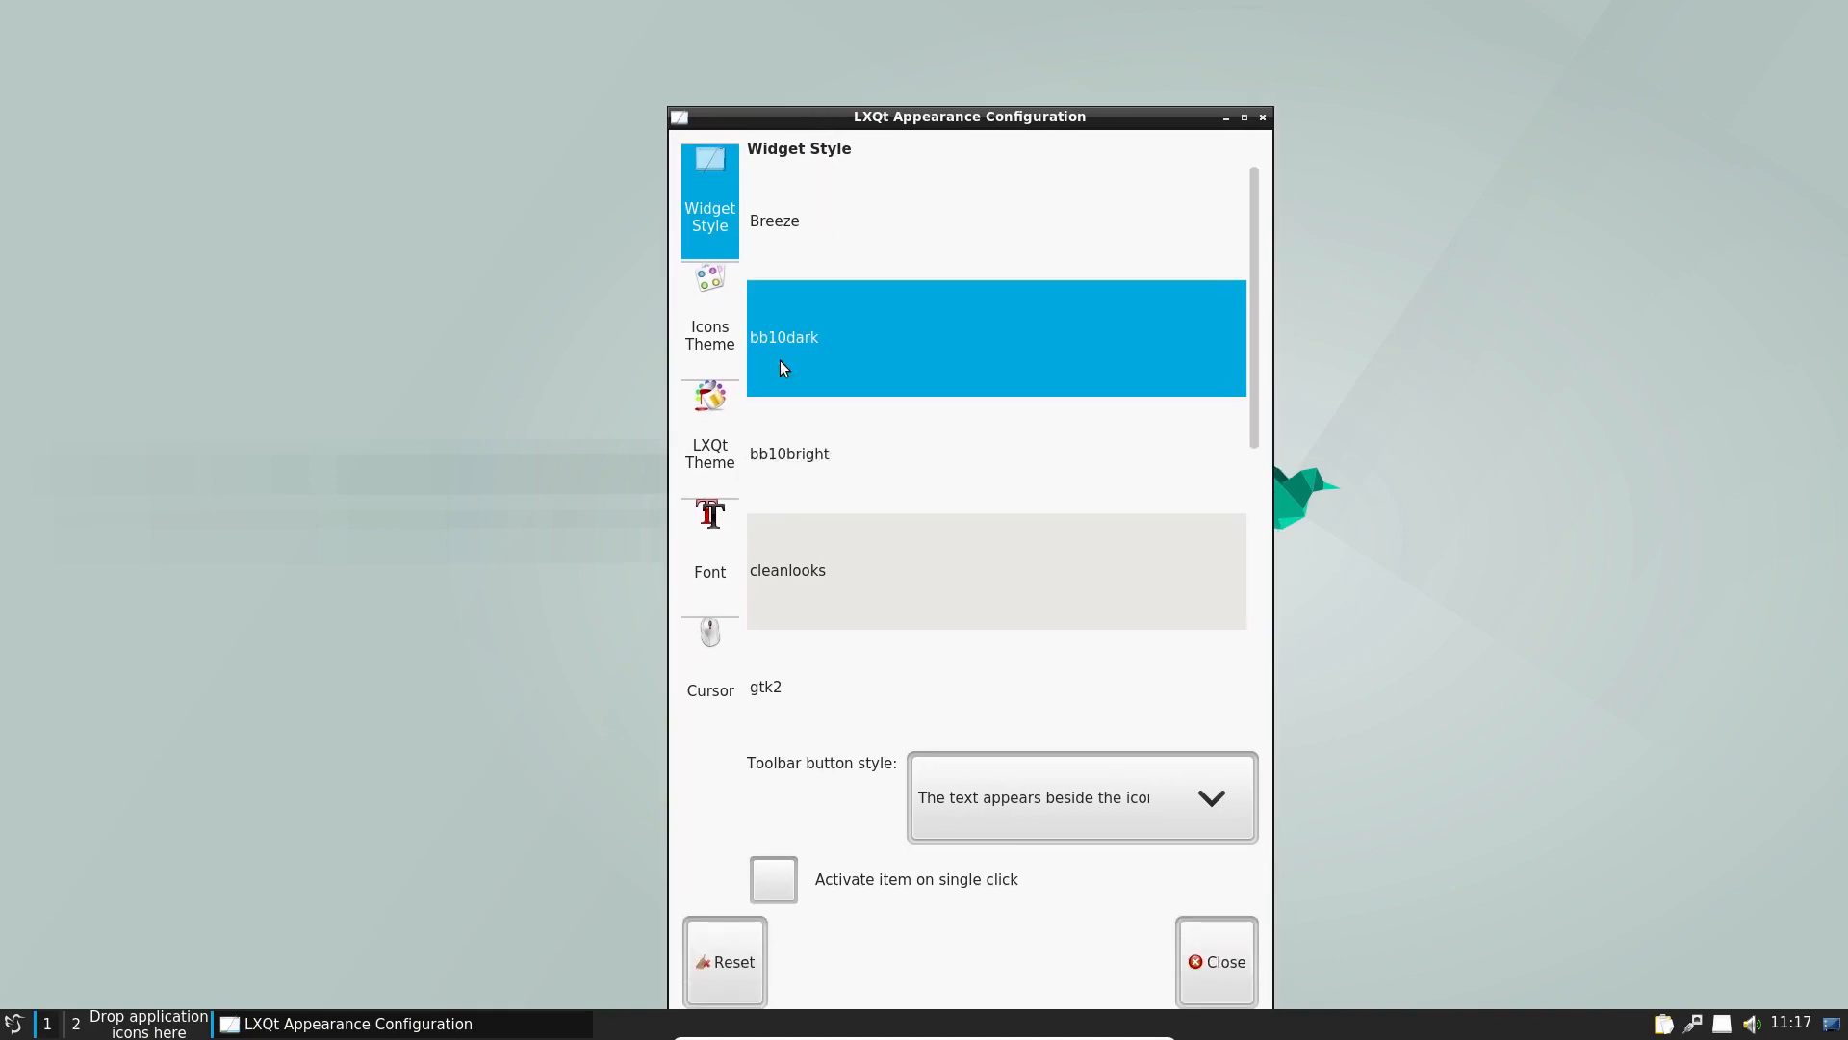
pyautogui.click(805, 222)
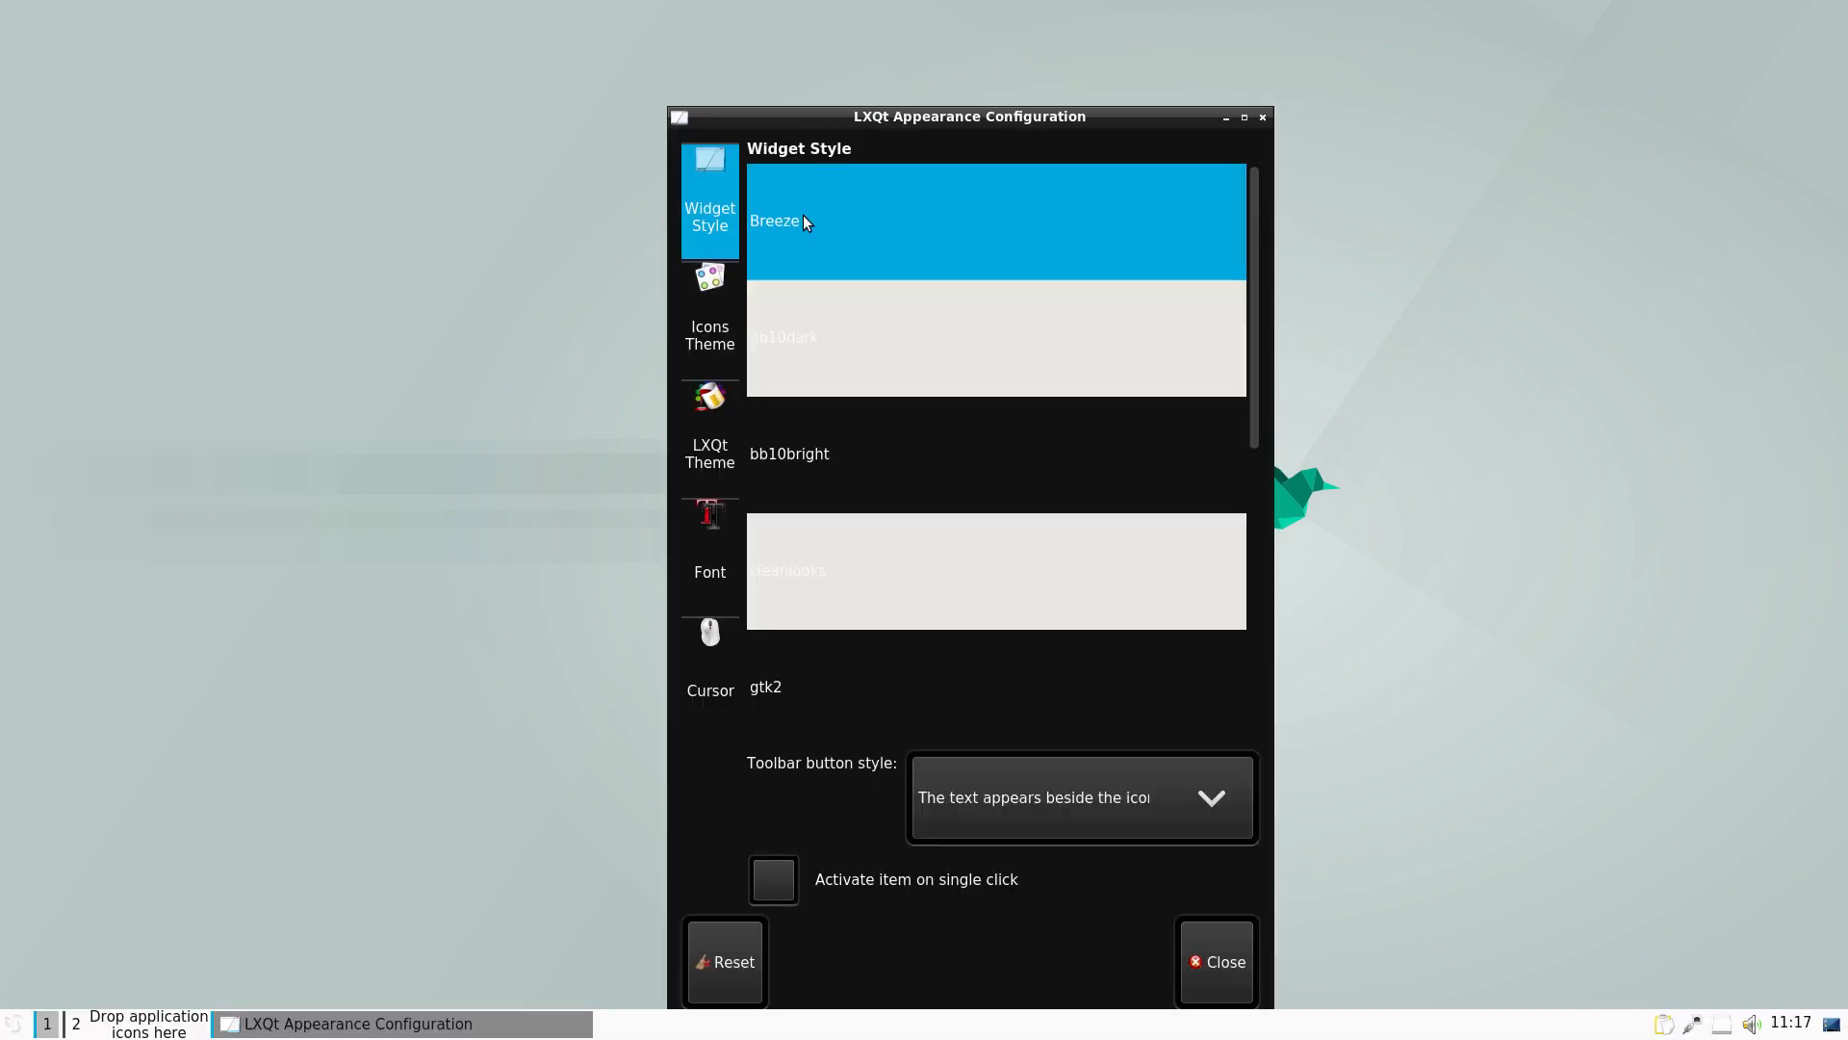
pyautogui.moveTo(851, 116); pyautogui.dragTo(825, 69)
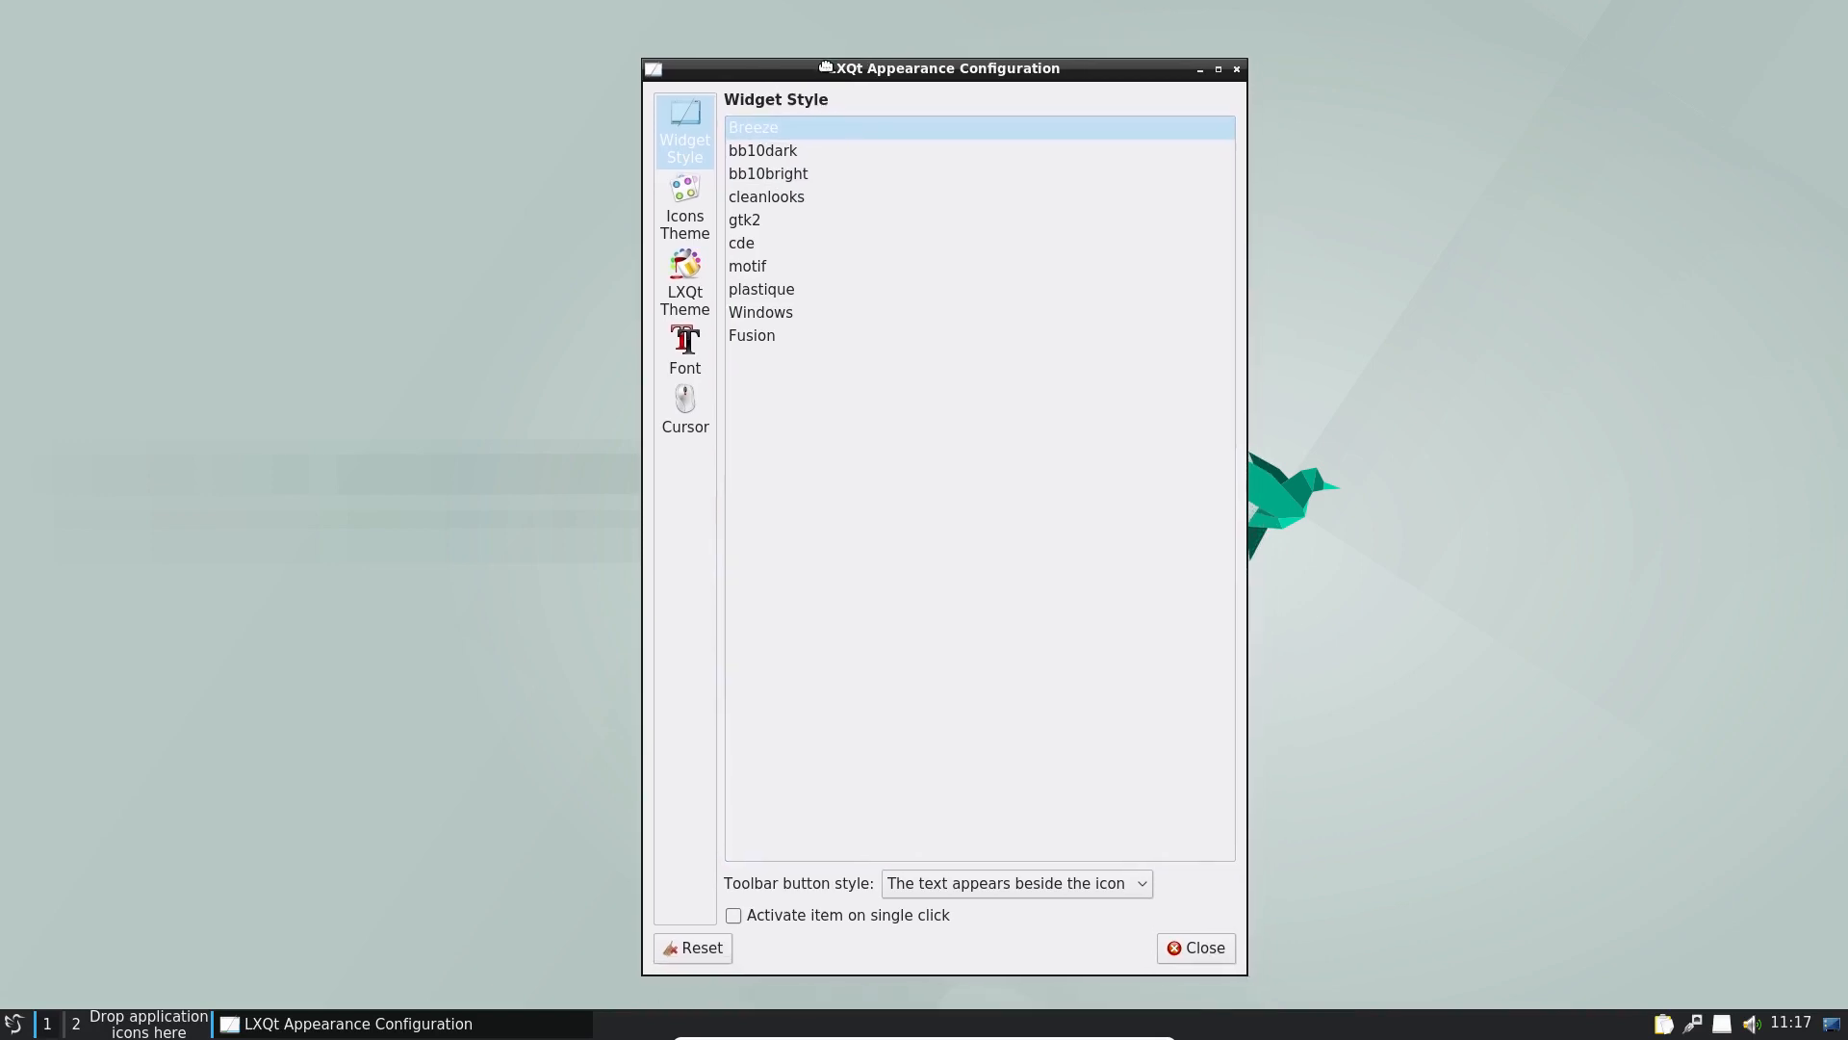
# Step: Set the LXQt desktop theme to Lubuntu Arc after trying Kde-plasma and Light
pyautogui.click(695, 198)
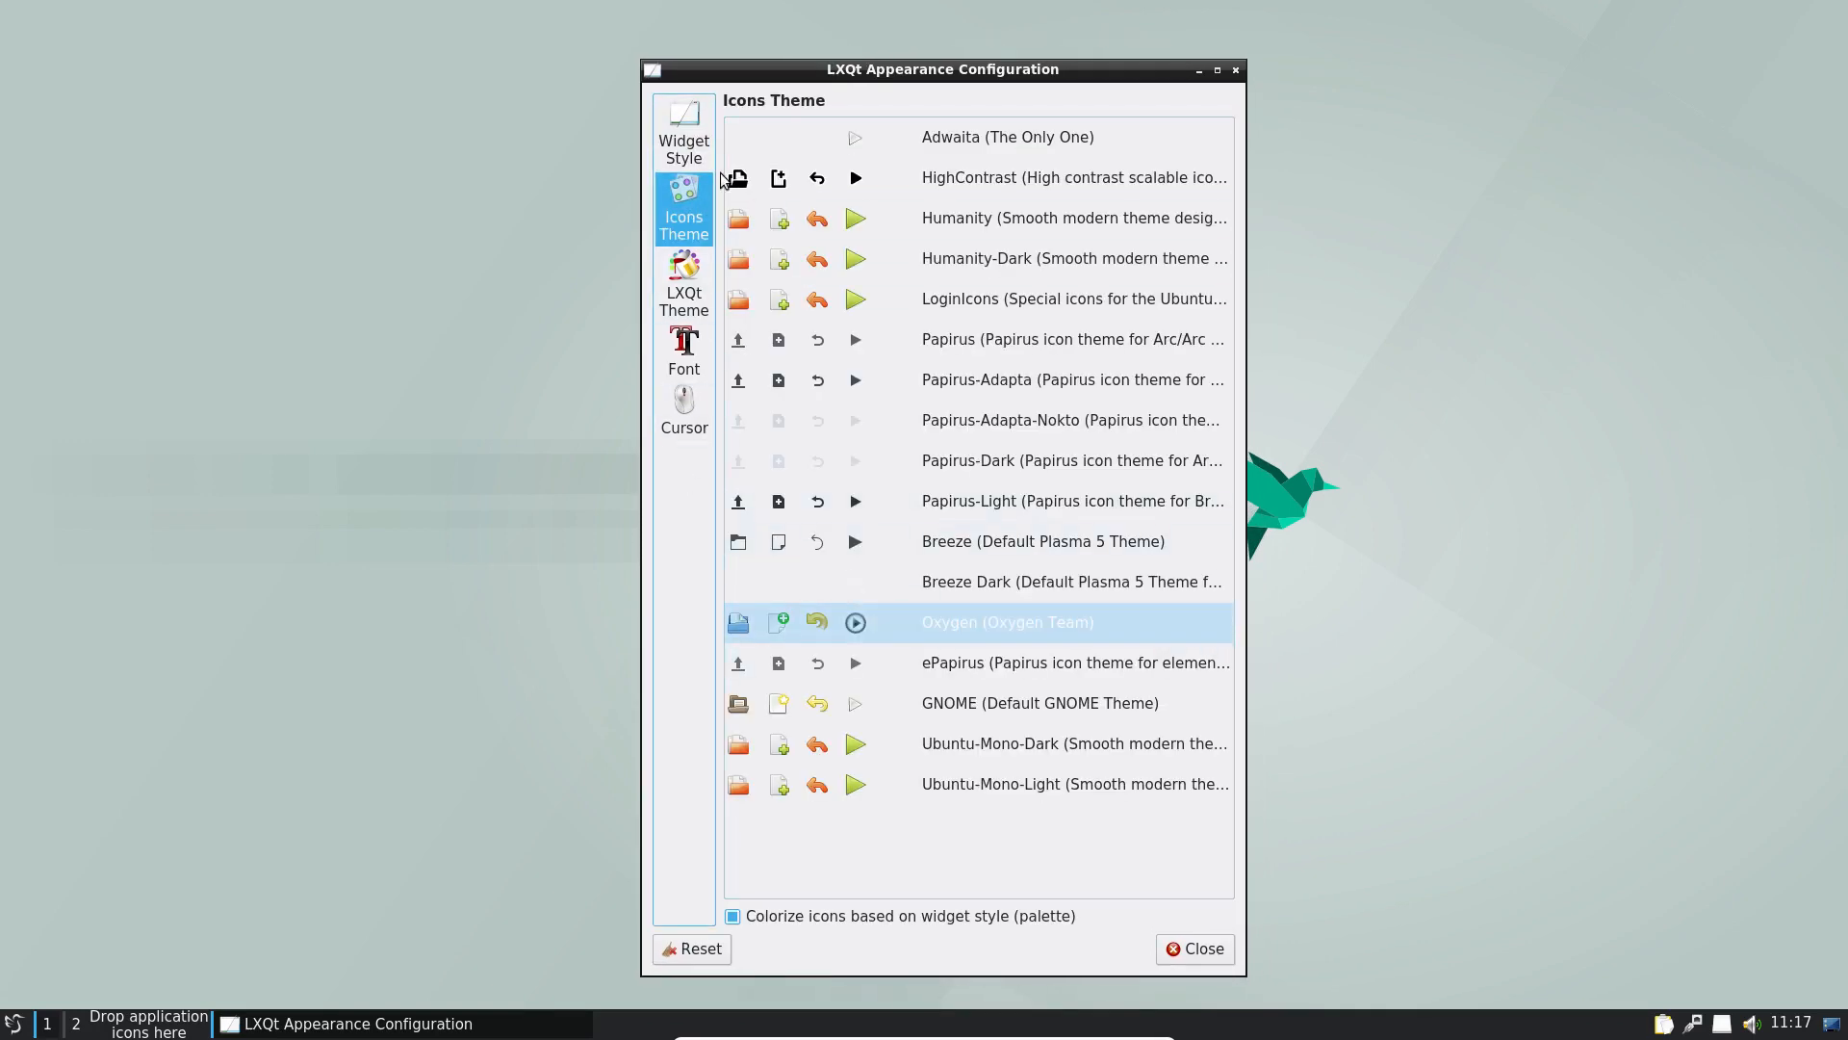
pyautogui.click(689, 288)
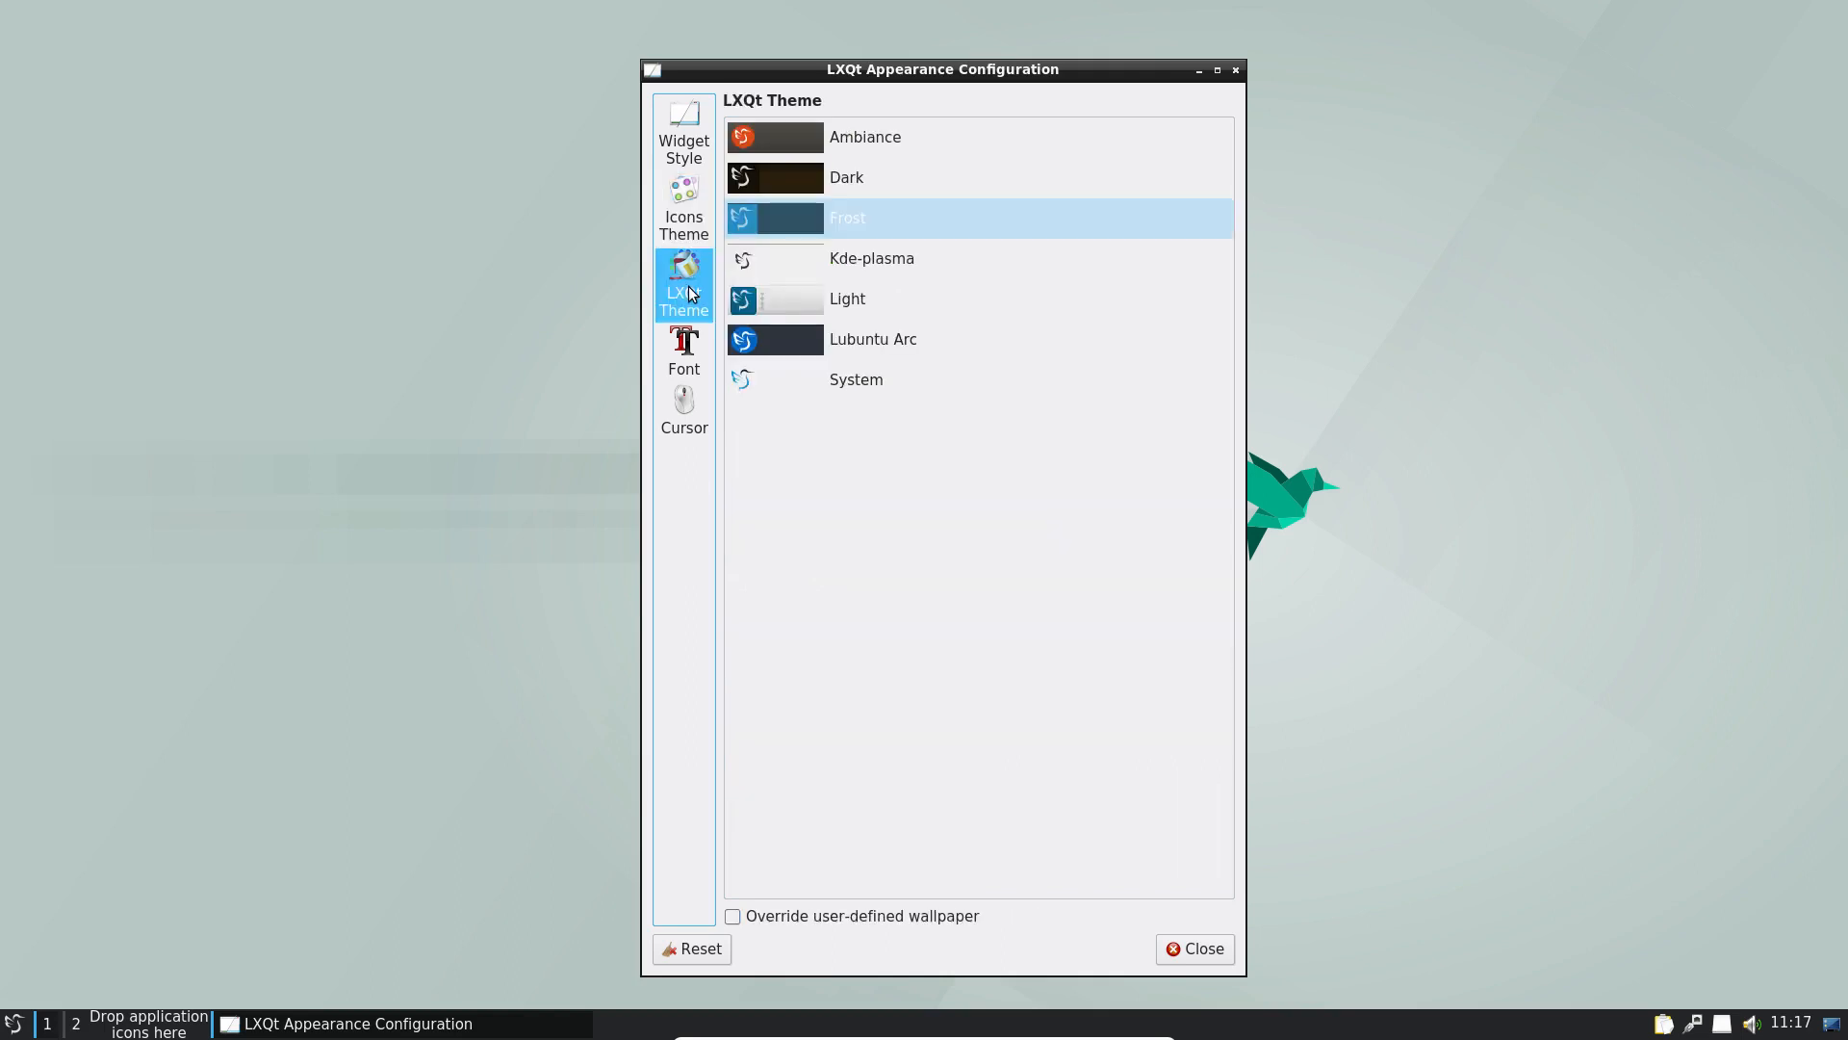
pyautogui.click(810, 271)
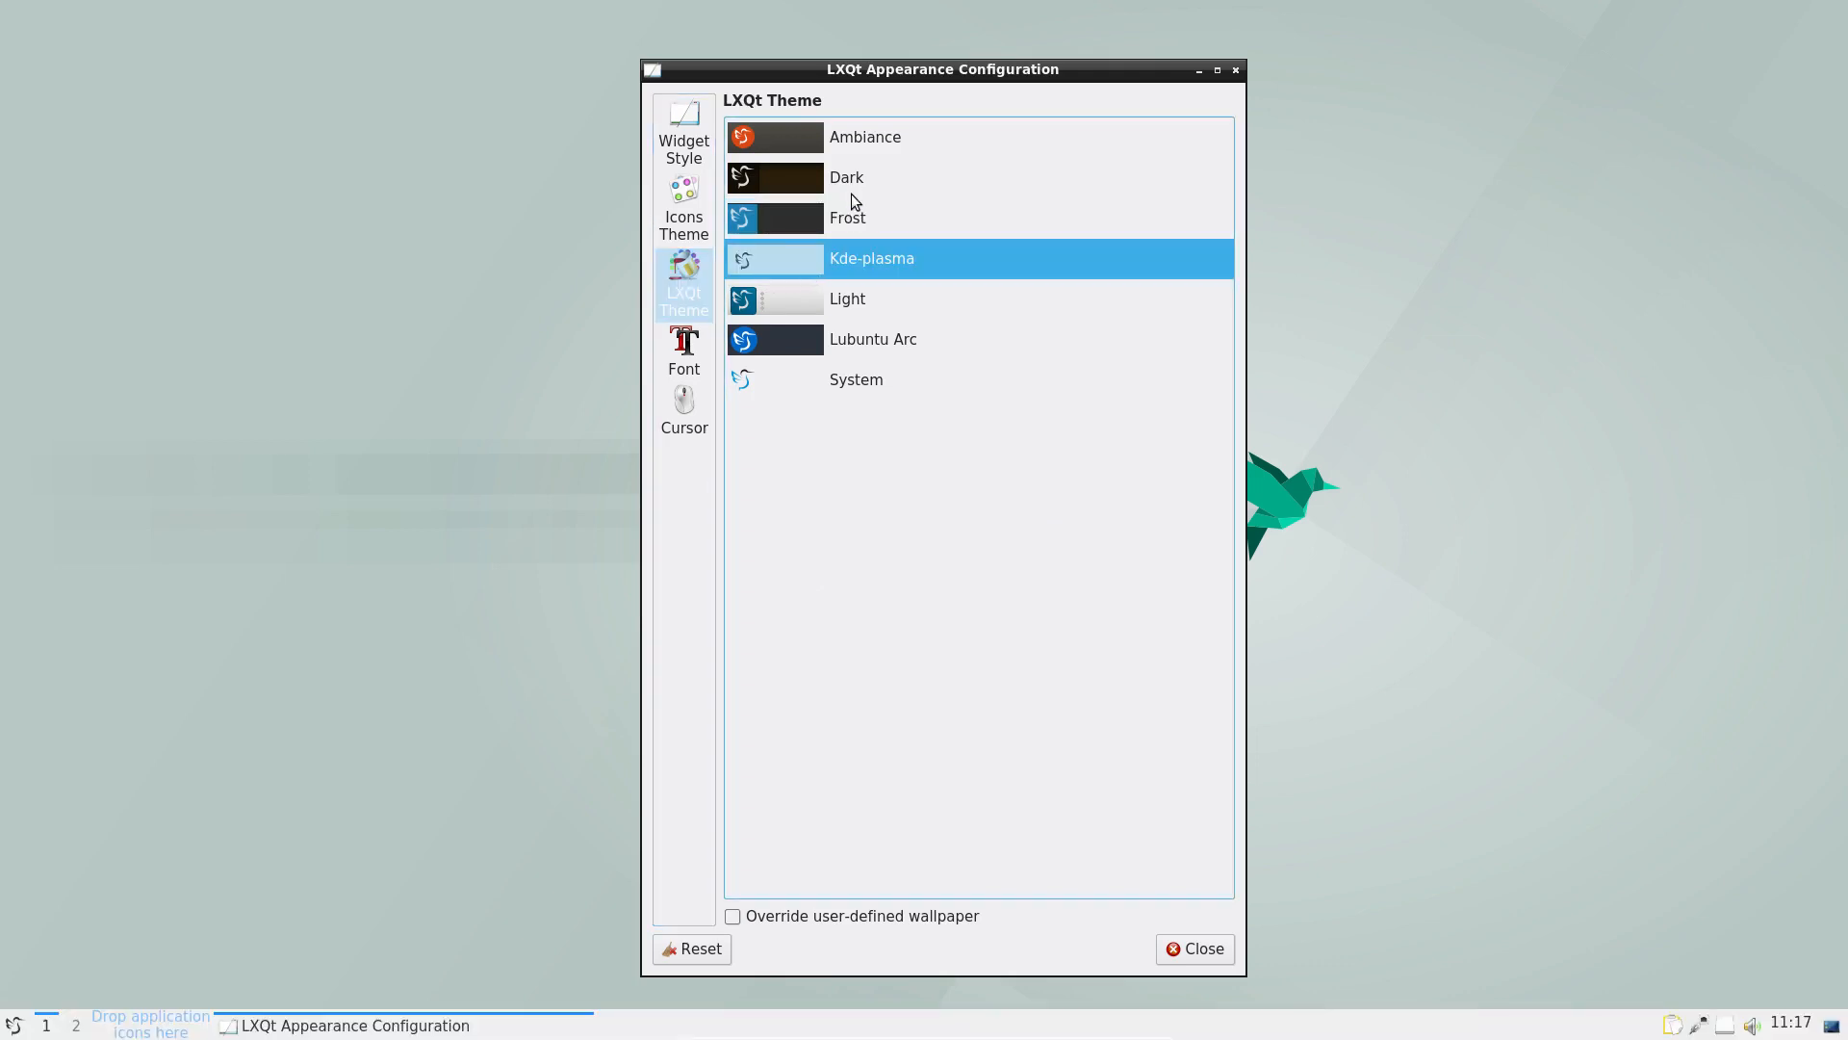
pyautogui.click(840, 304)
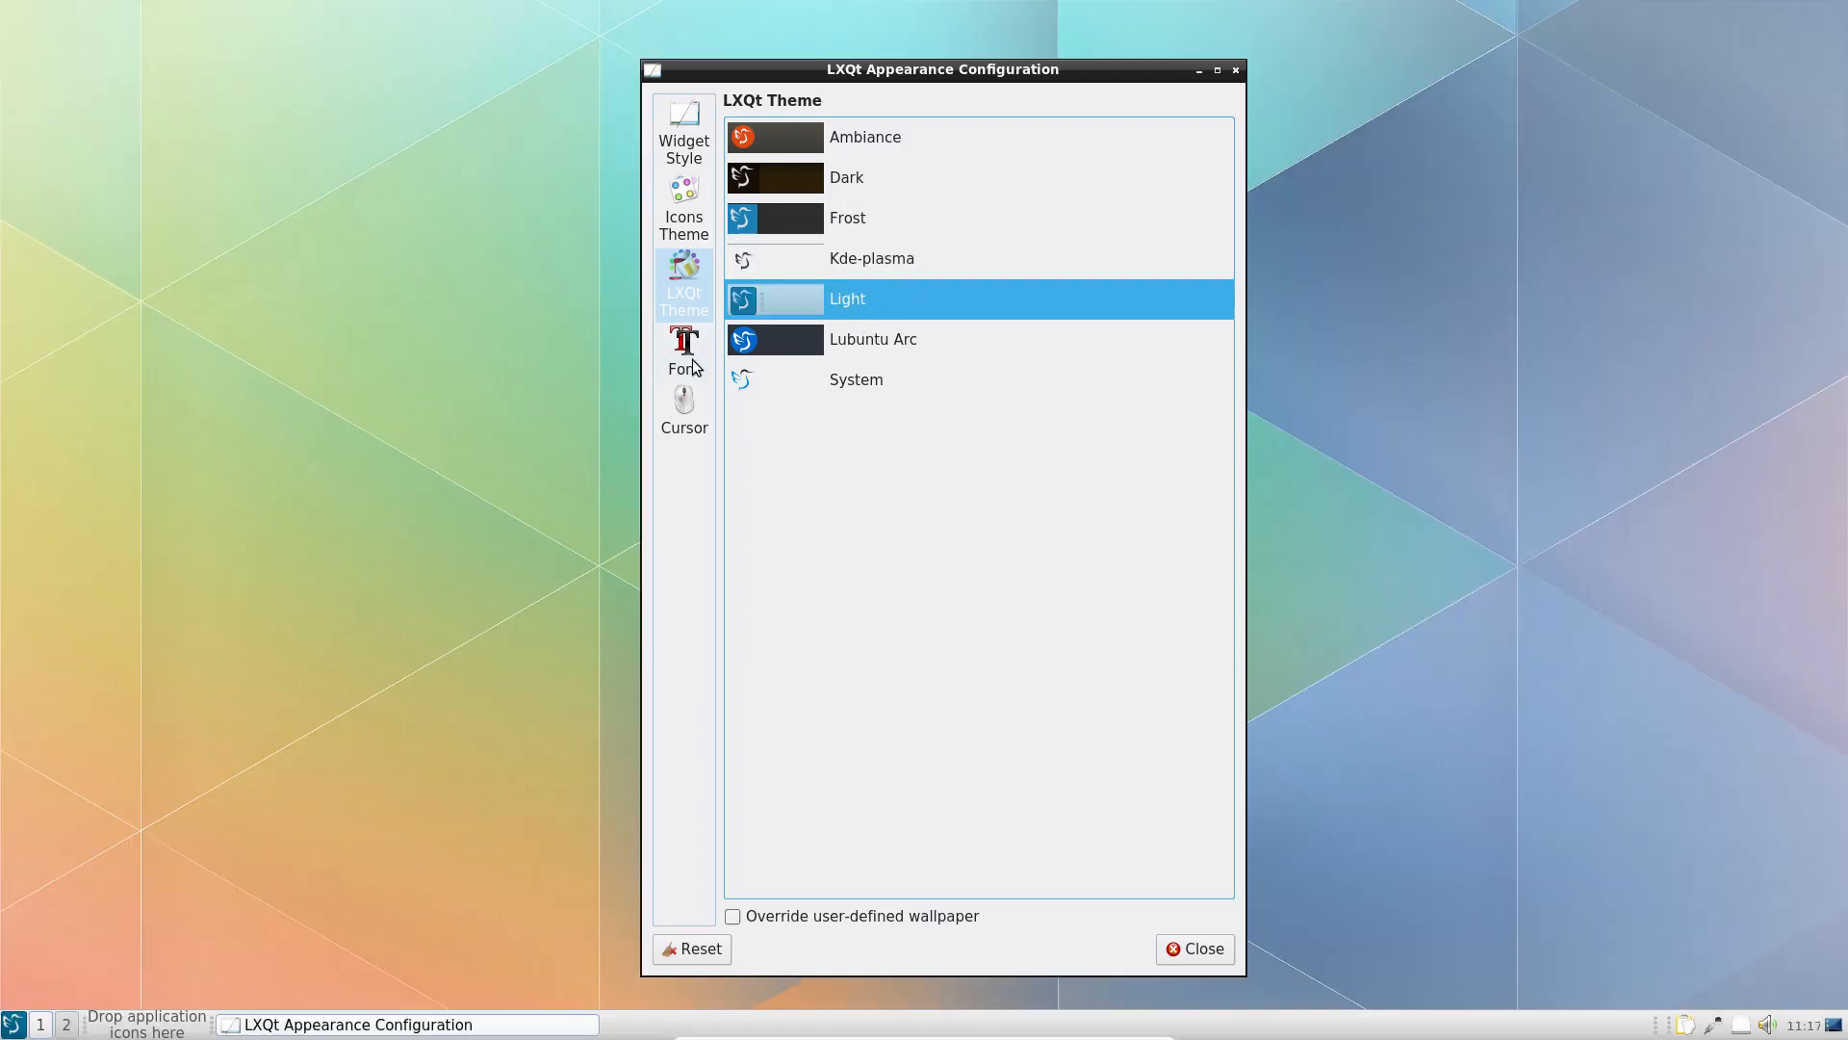
pyautogui.click(880, 341)
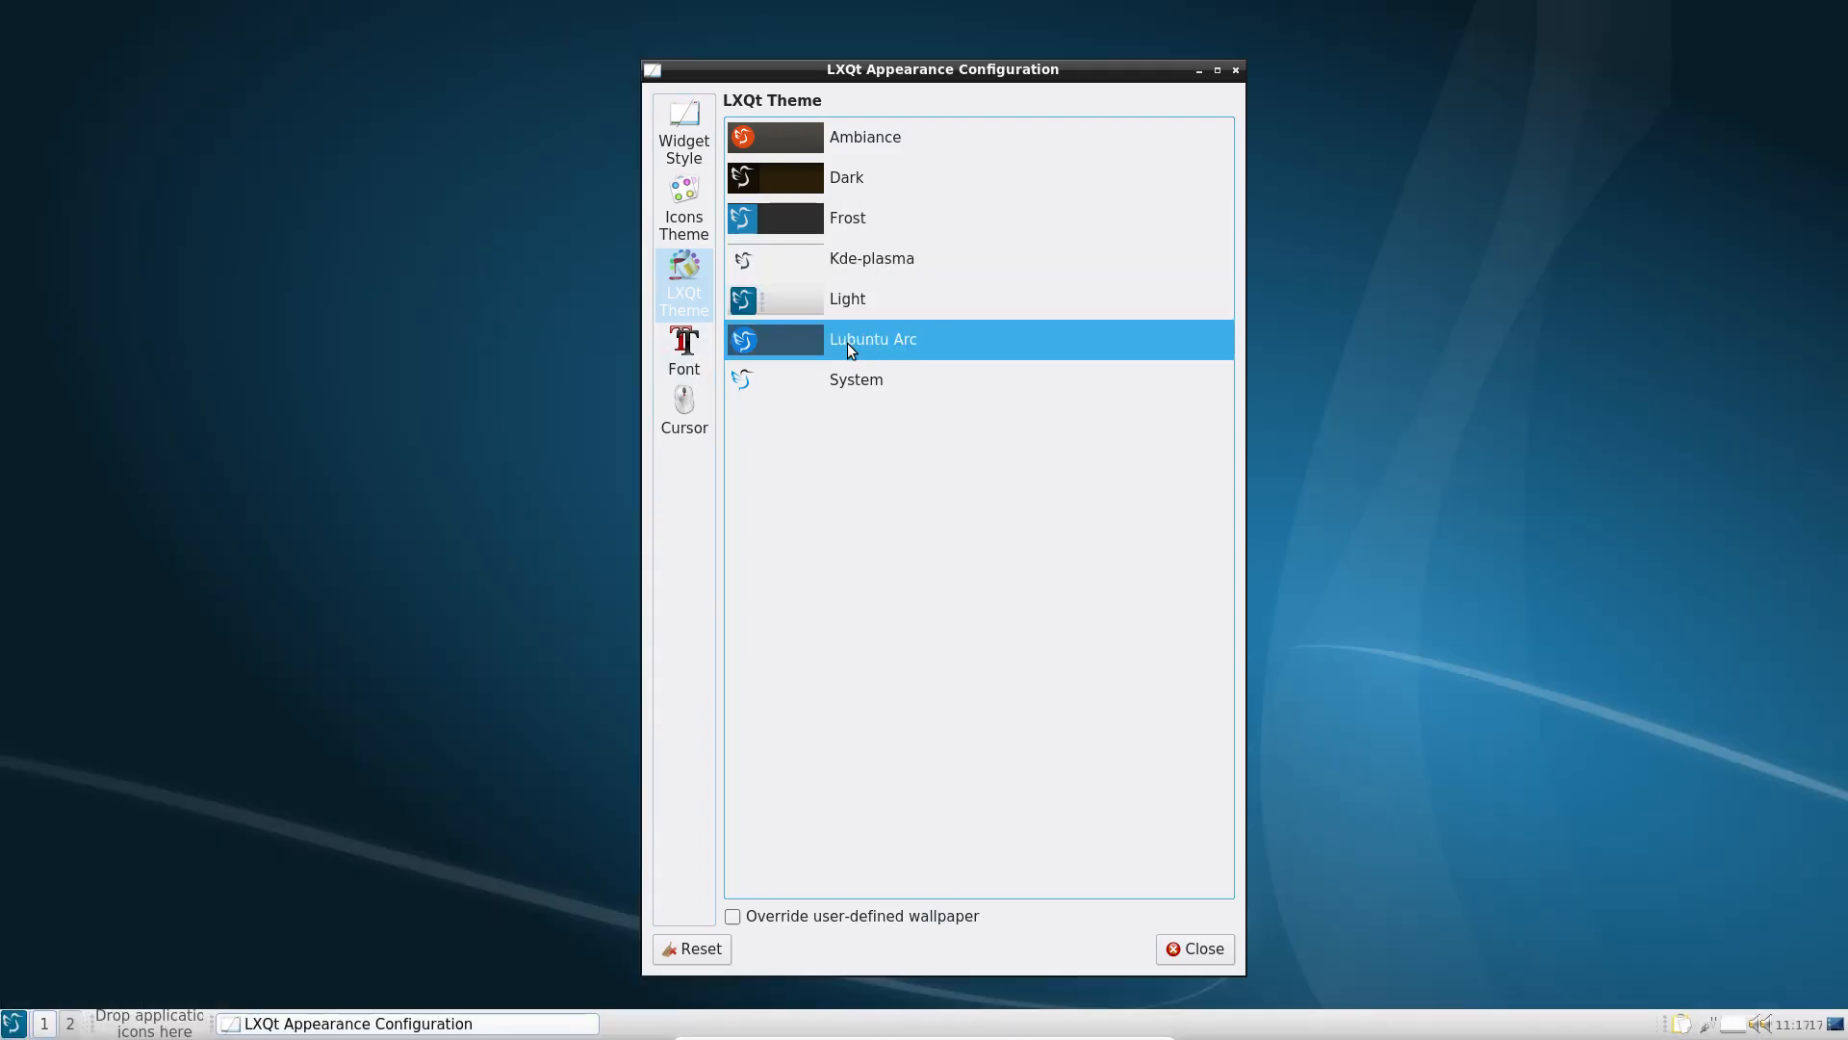
# Step: Choose the DMZ (Black) cursor theme and close Appearance Configuration
pyautogui.click(687, 347)
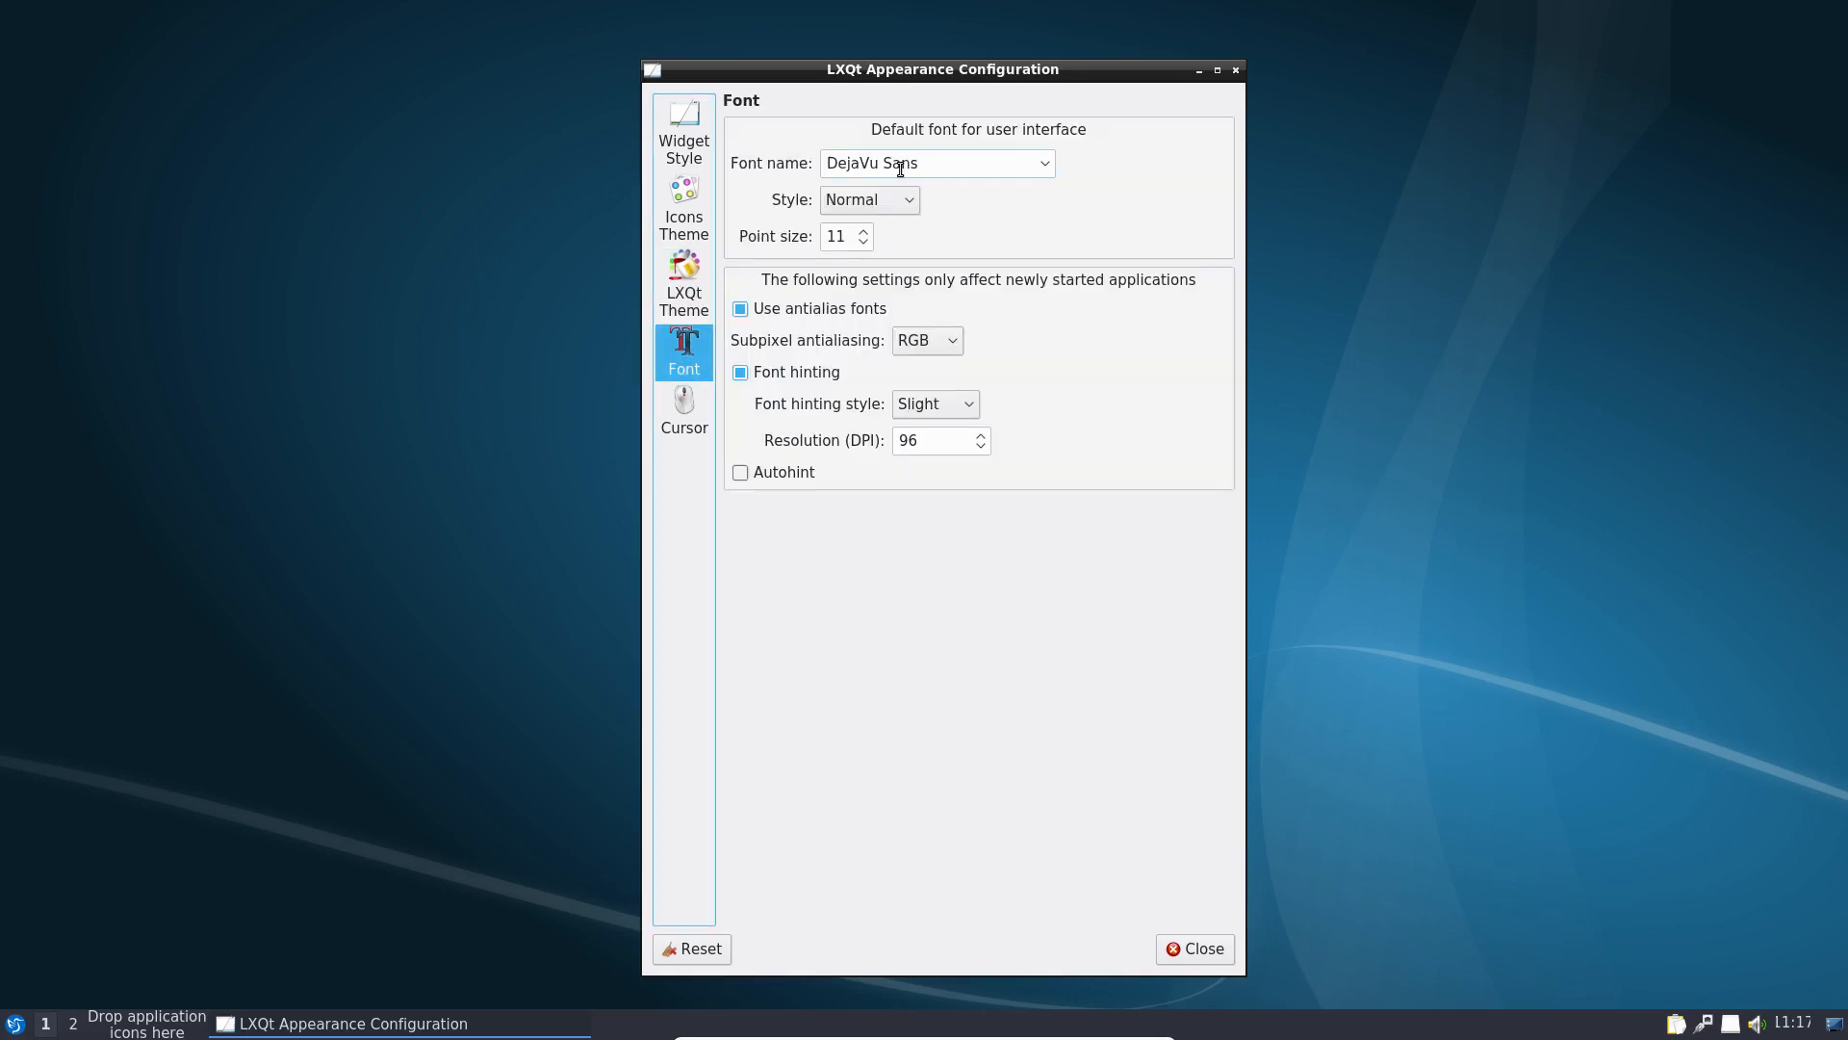
pyautogui.click(684, 433)
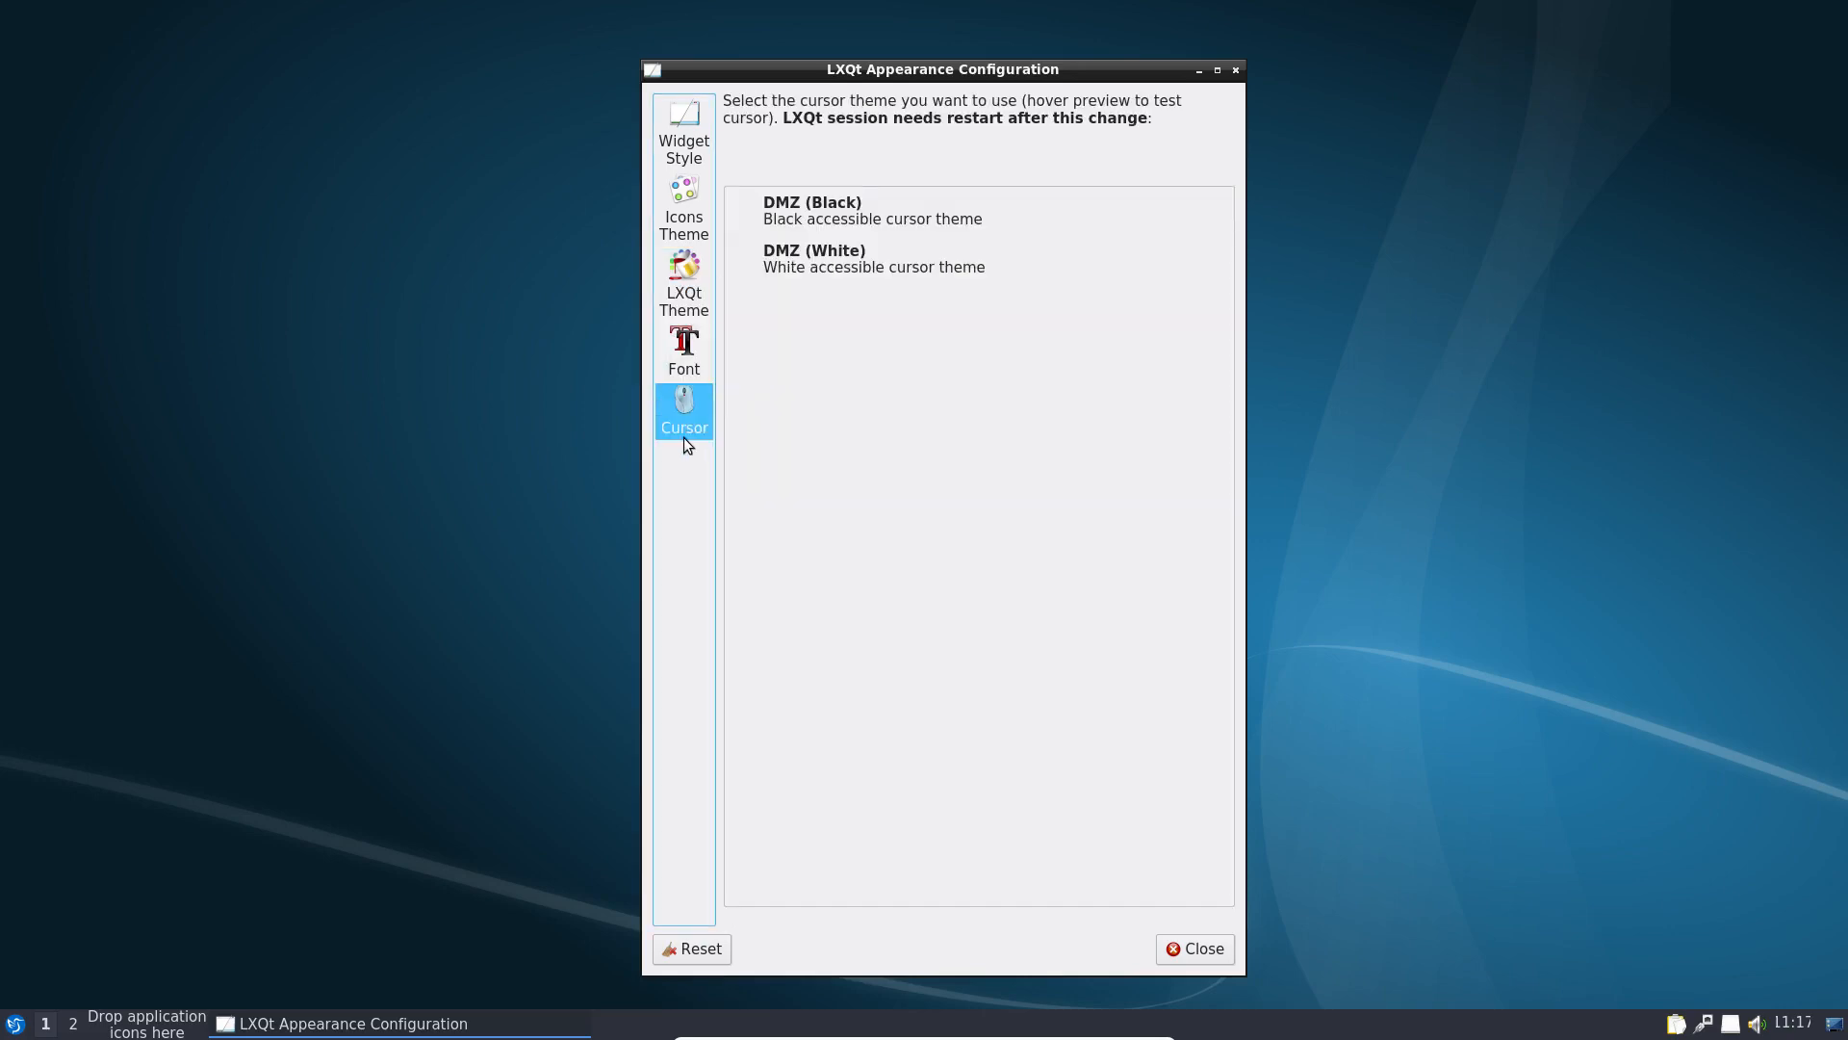
pyautogui.click(813, 258)
pyautogui.click(838, 212)
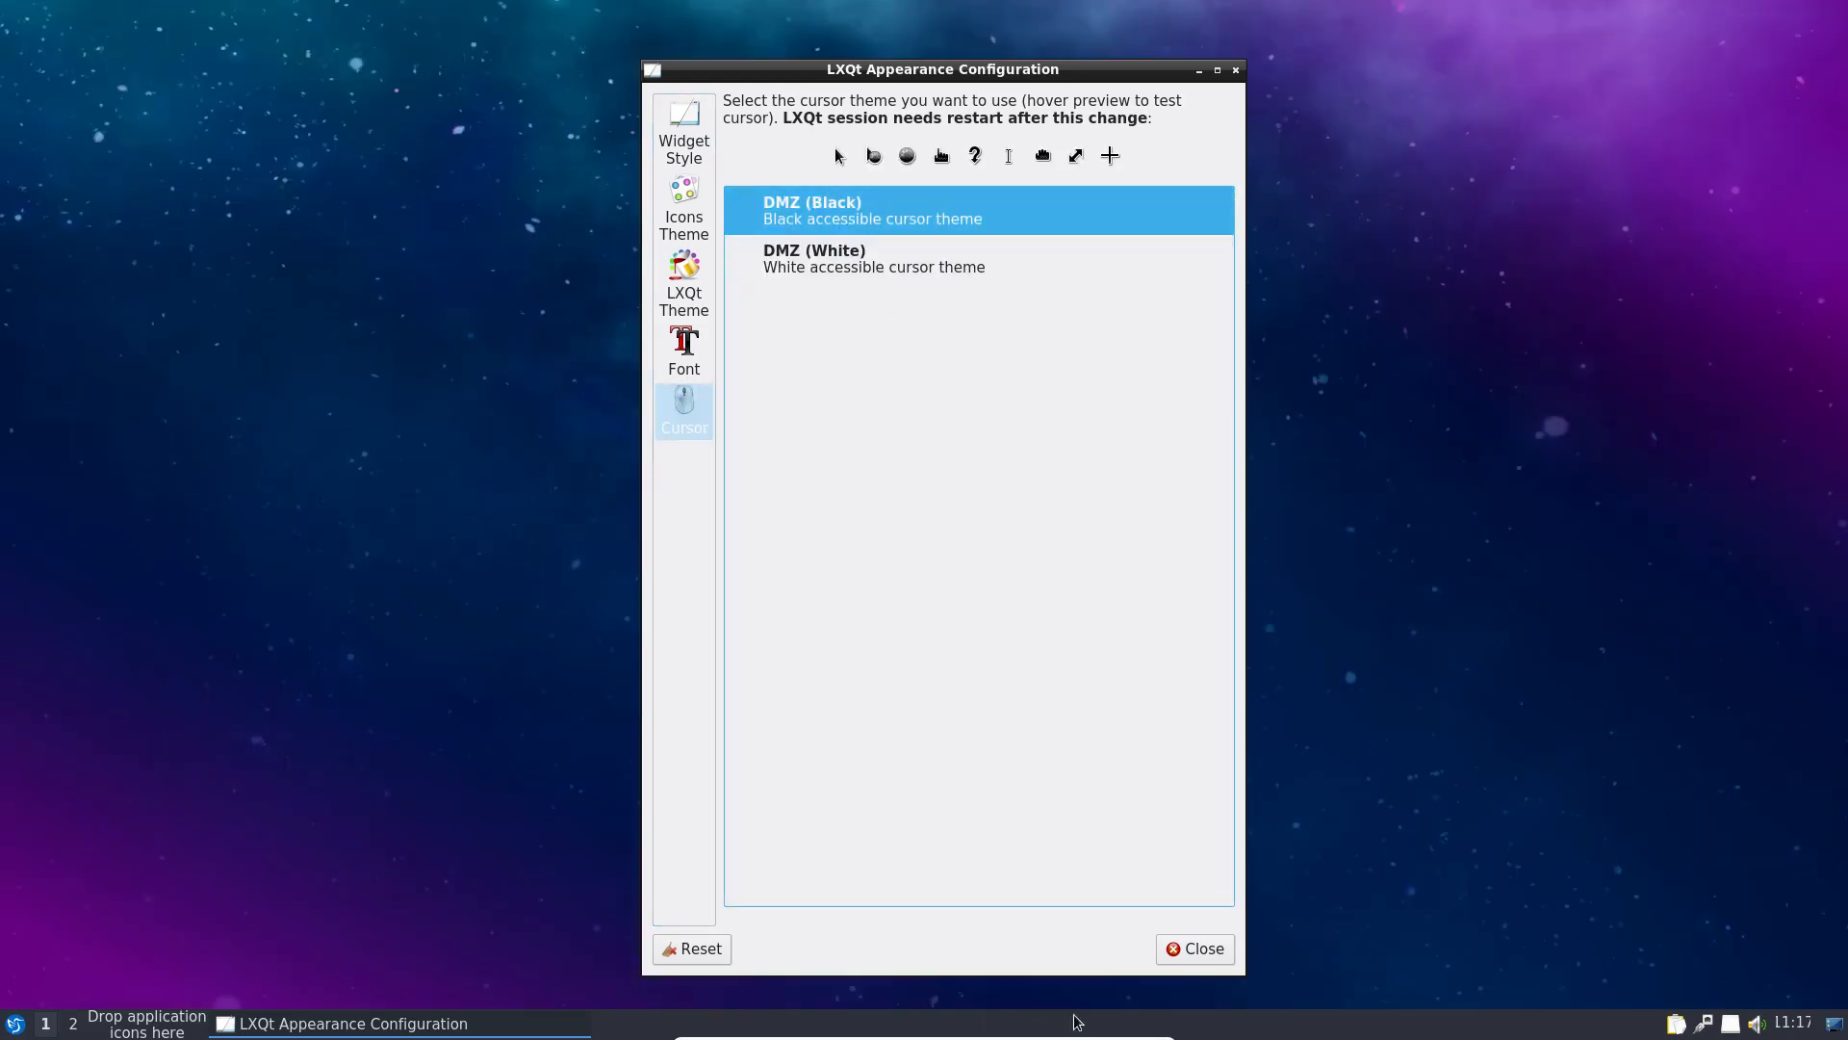
pyautogui.click(1197, 951)
pyautogui.click(14, 1023)
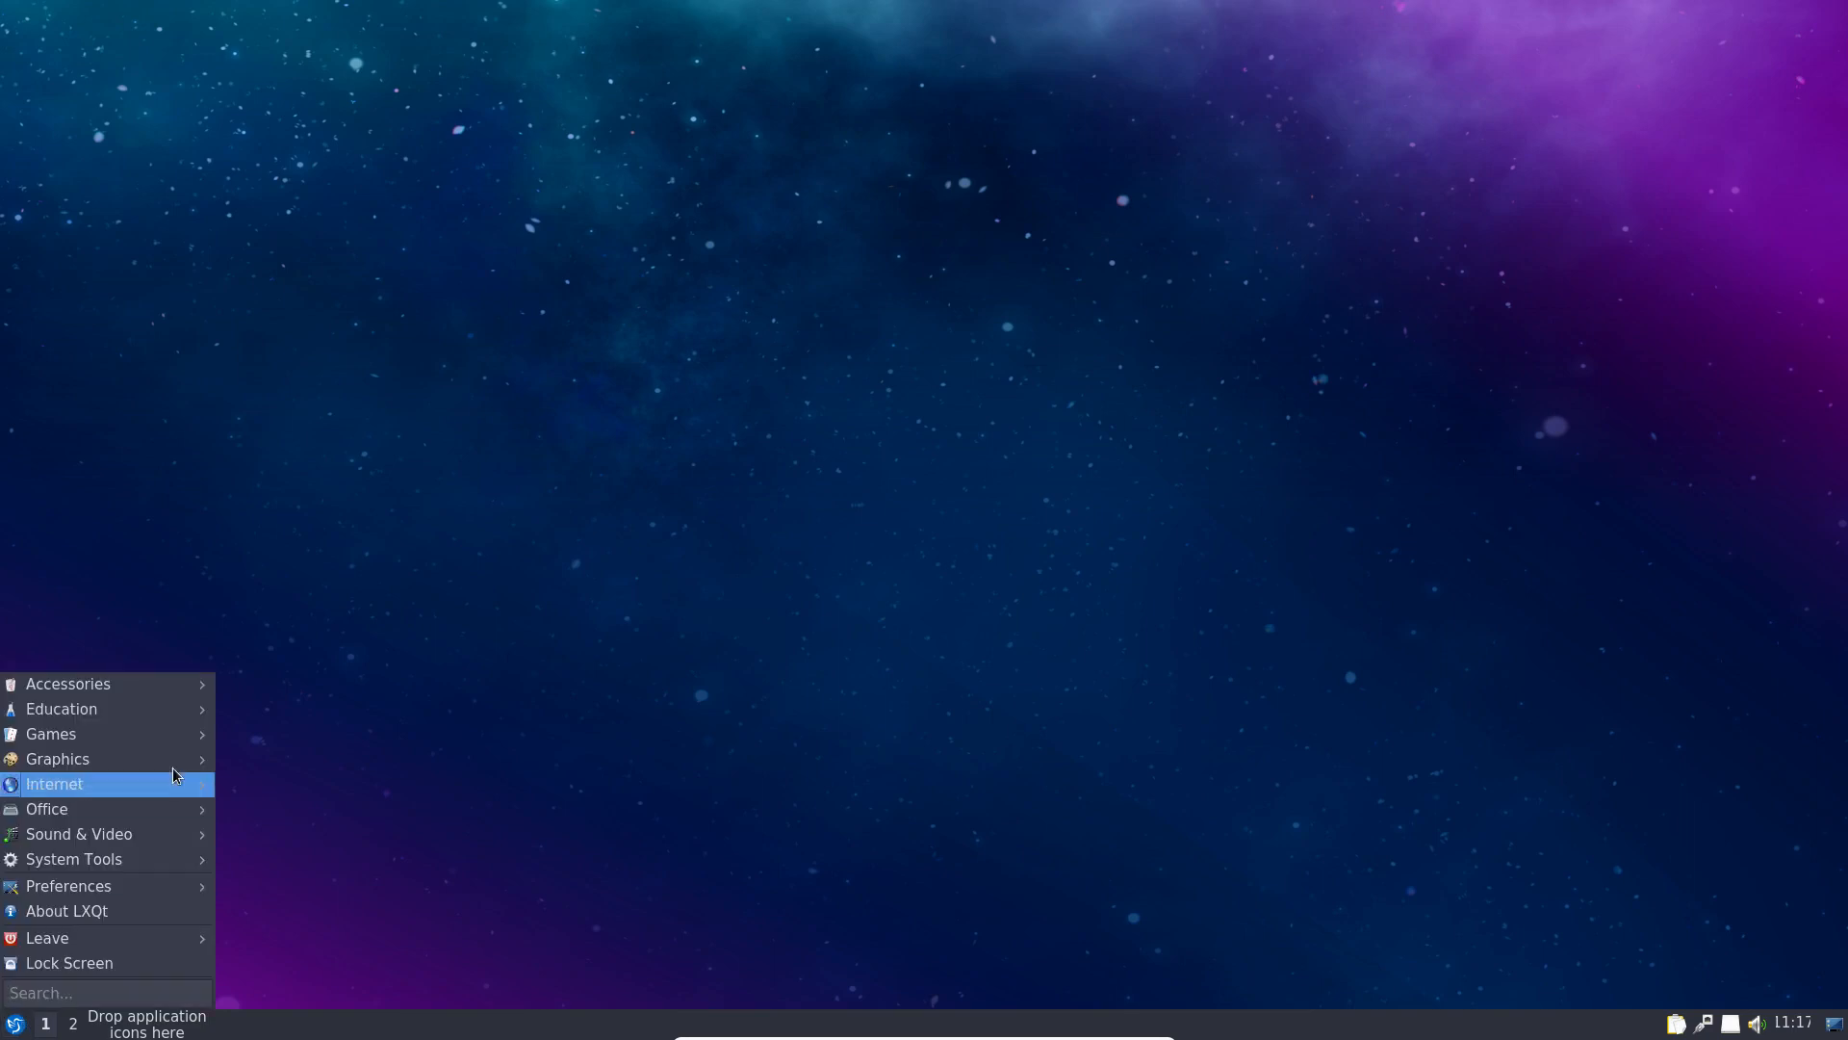
pyautogui.moveTo(191, 684)
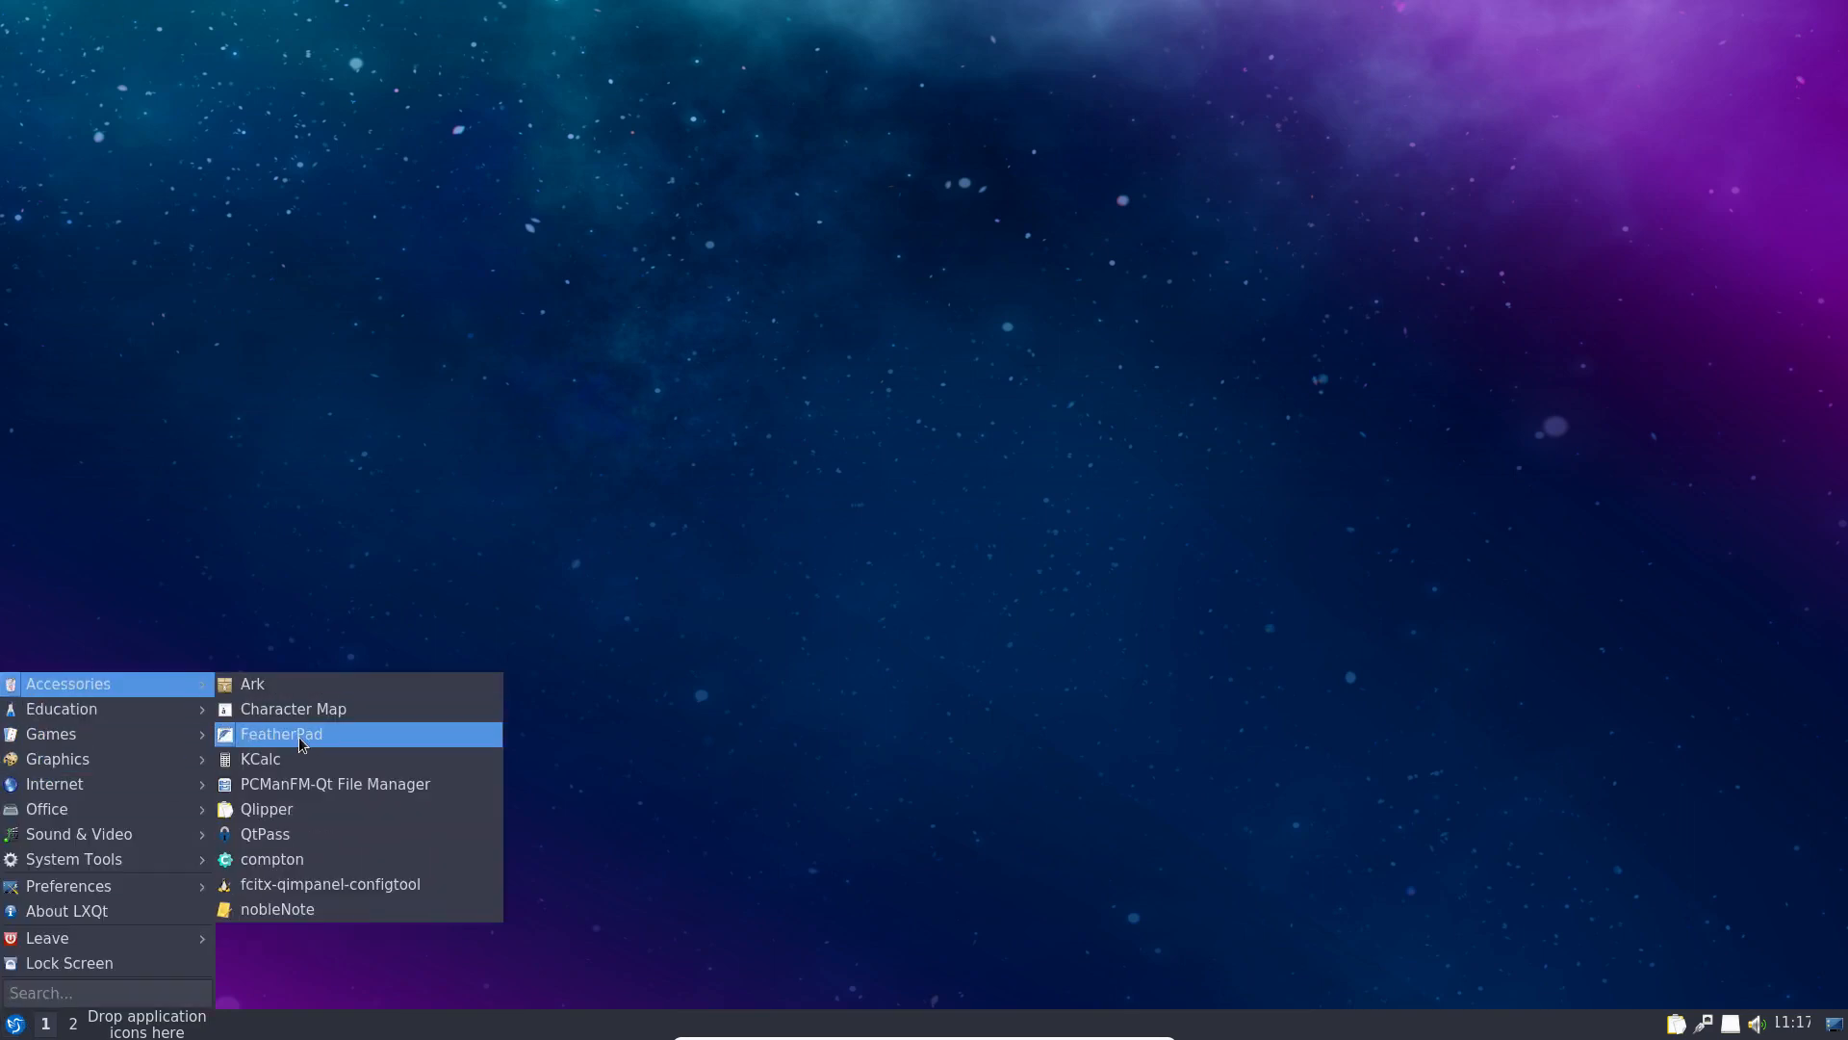
pyautogui.click(295, 778)
pyautogui.moveTo(874, 273); pyautogui.dragTo(668, 170)
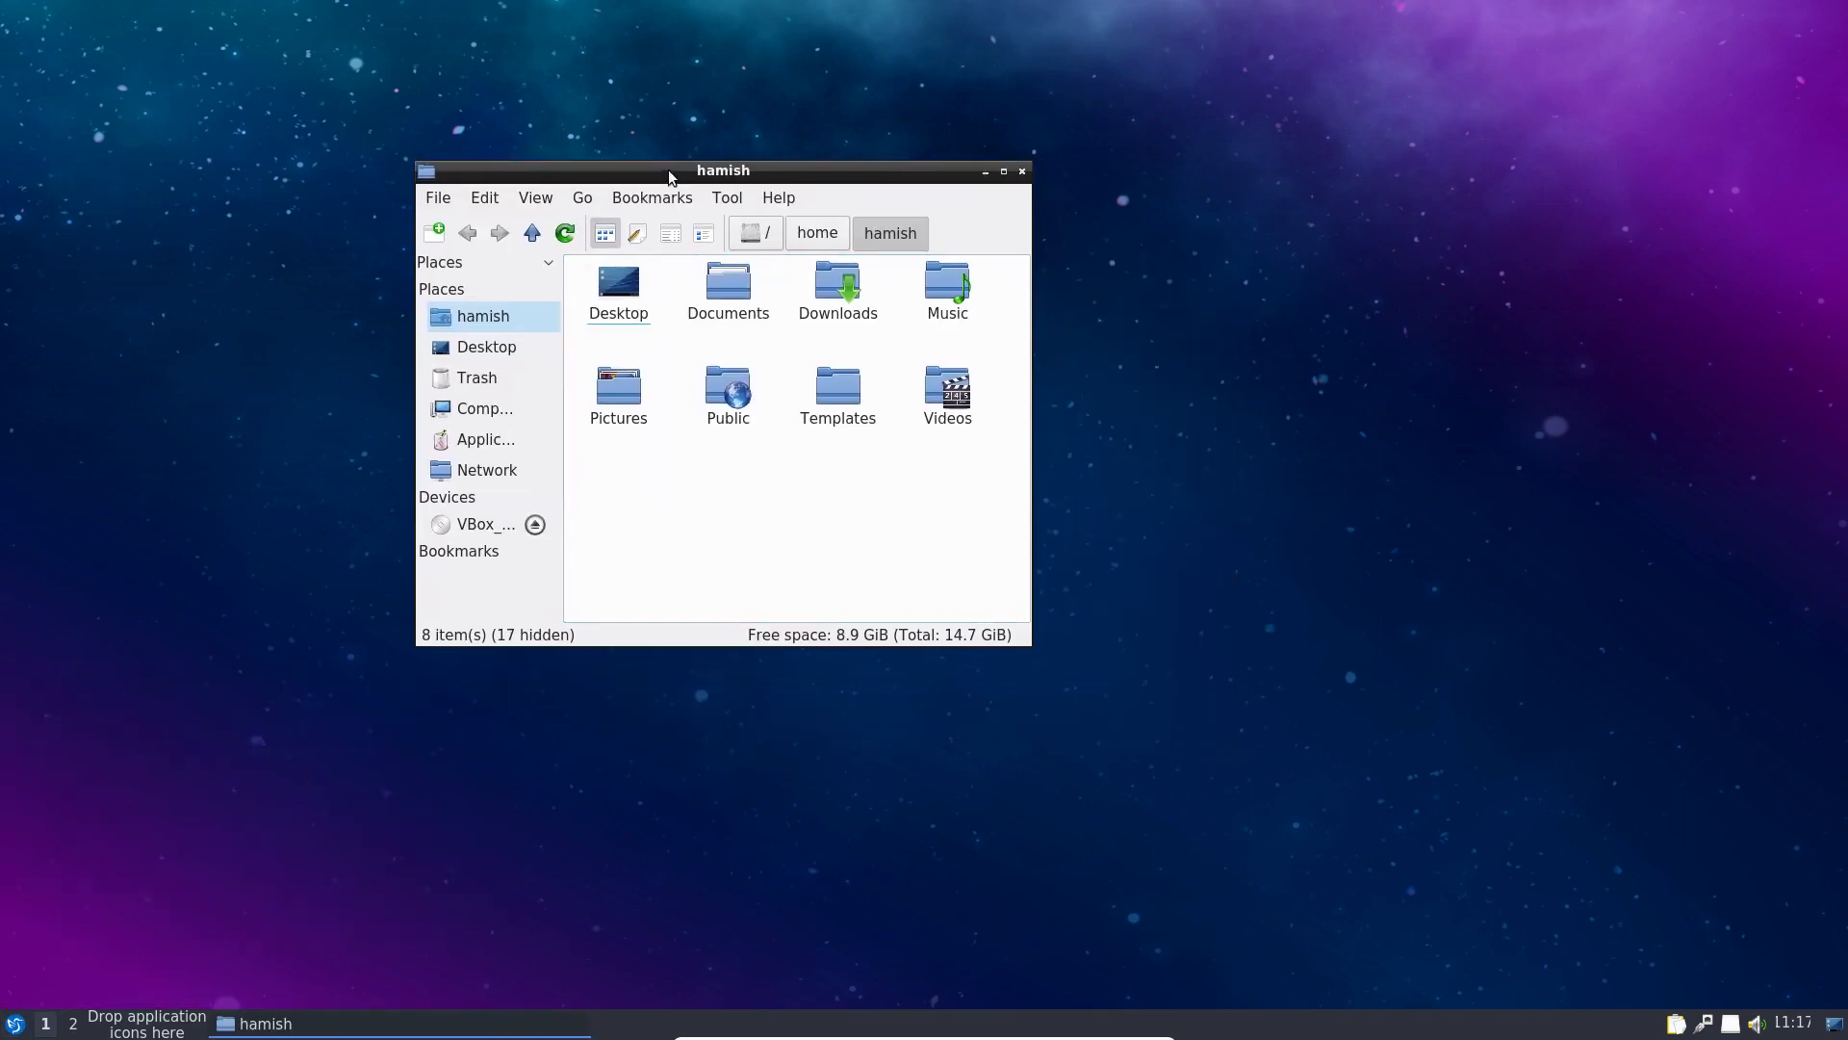
pyautogui.click(482, 202)
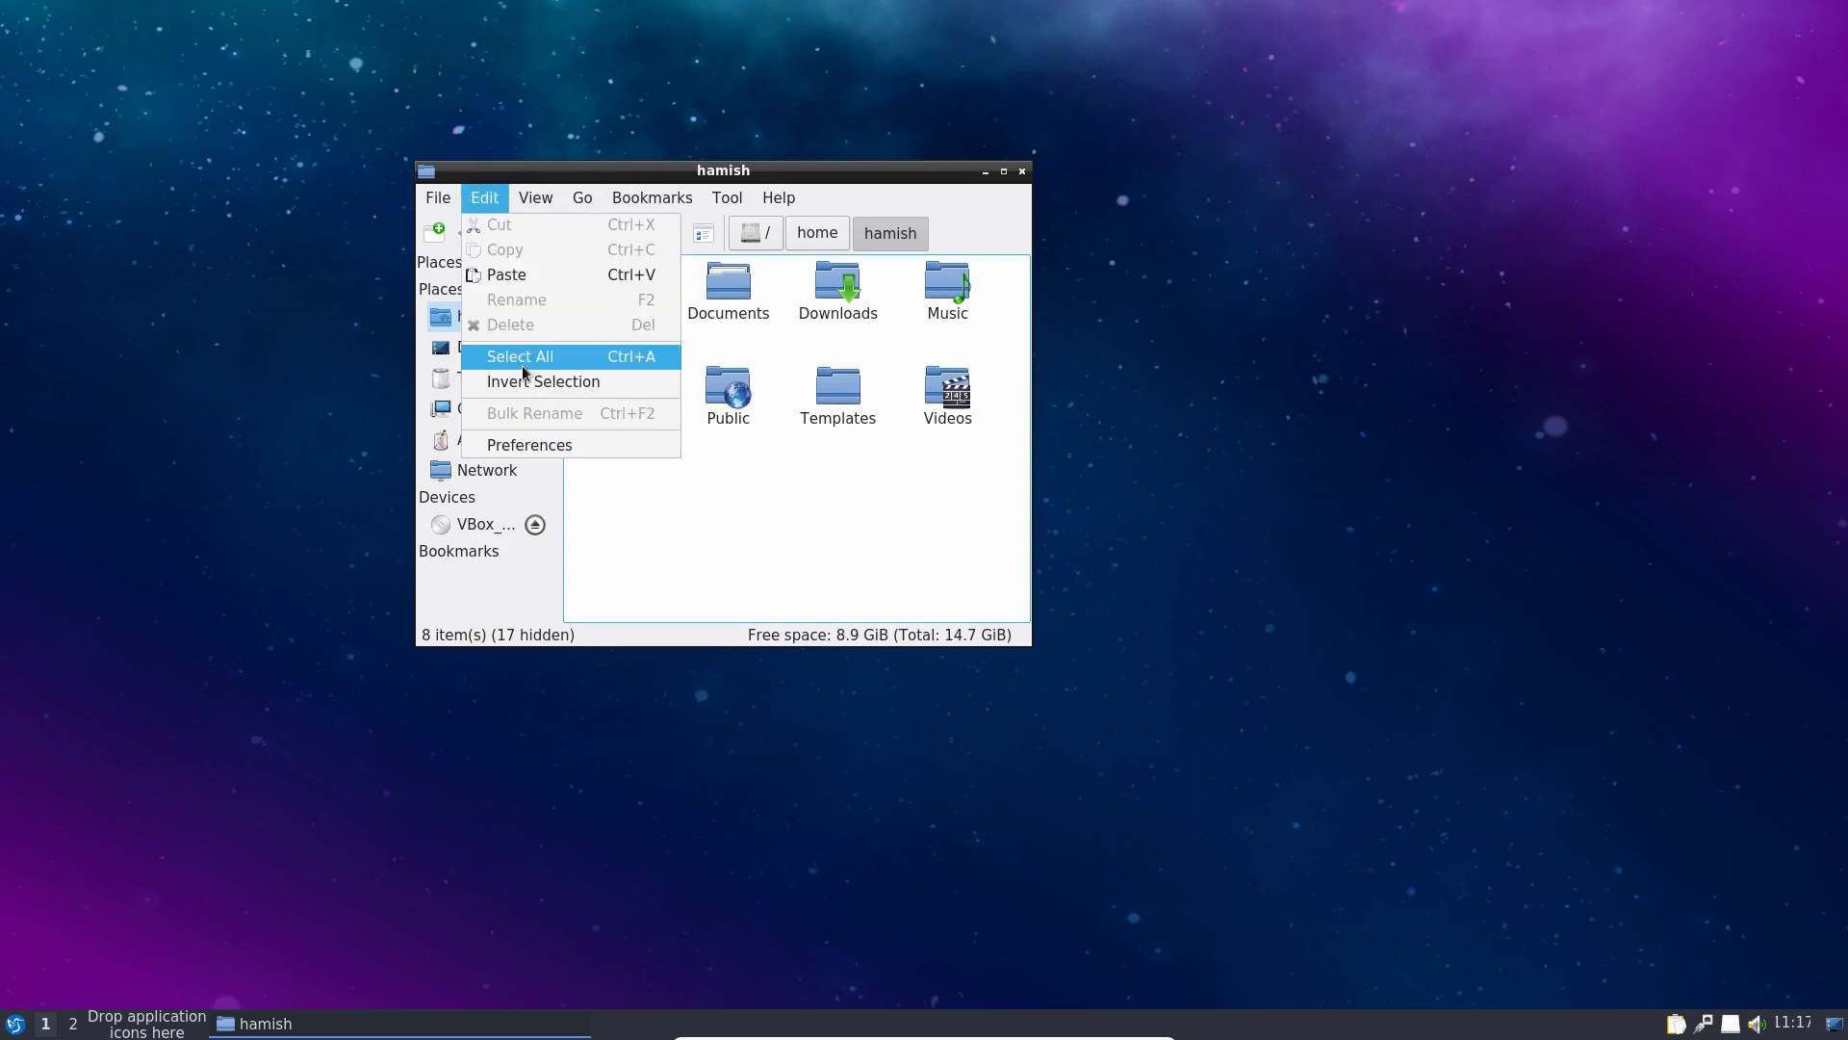
pyautogui.click(523, 445)
pyautogui.click(584, 298)
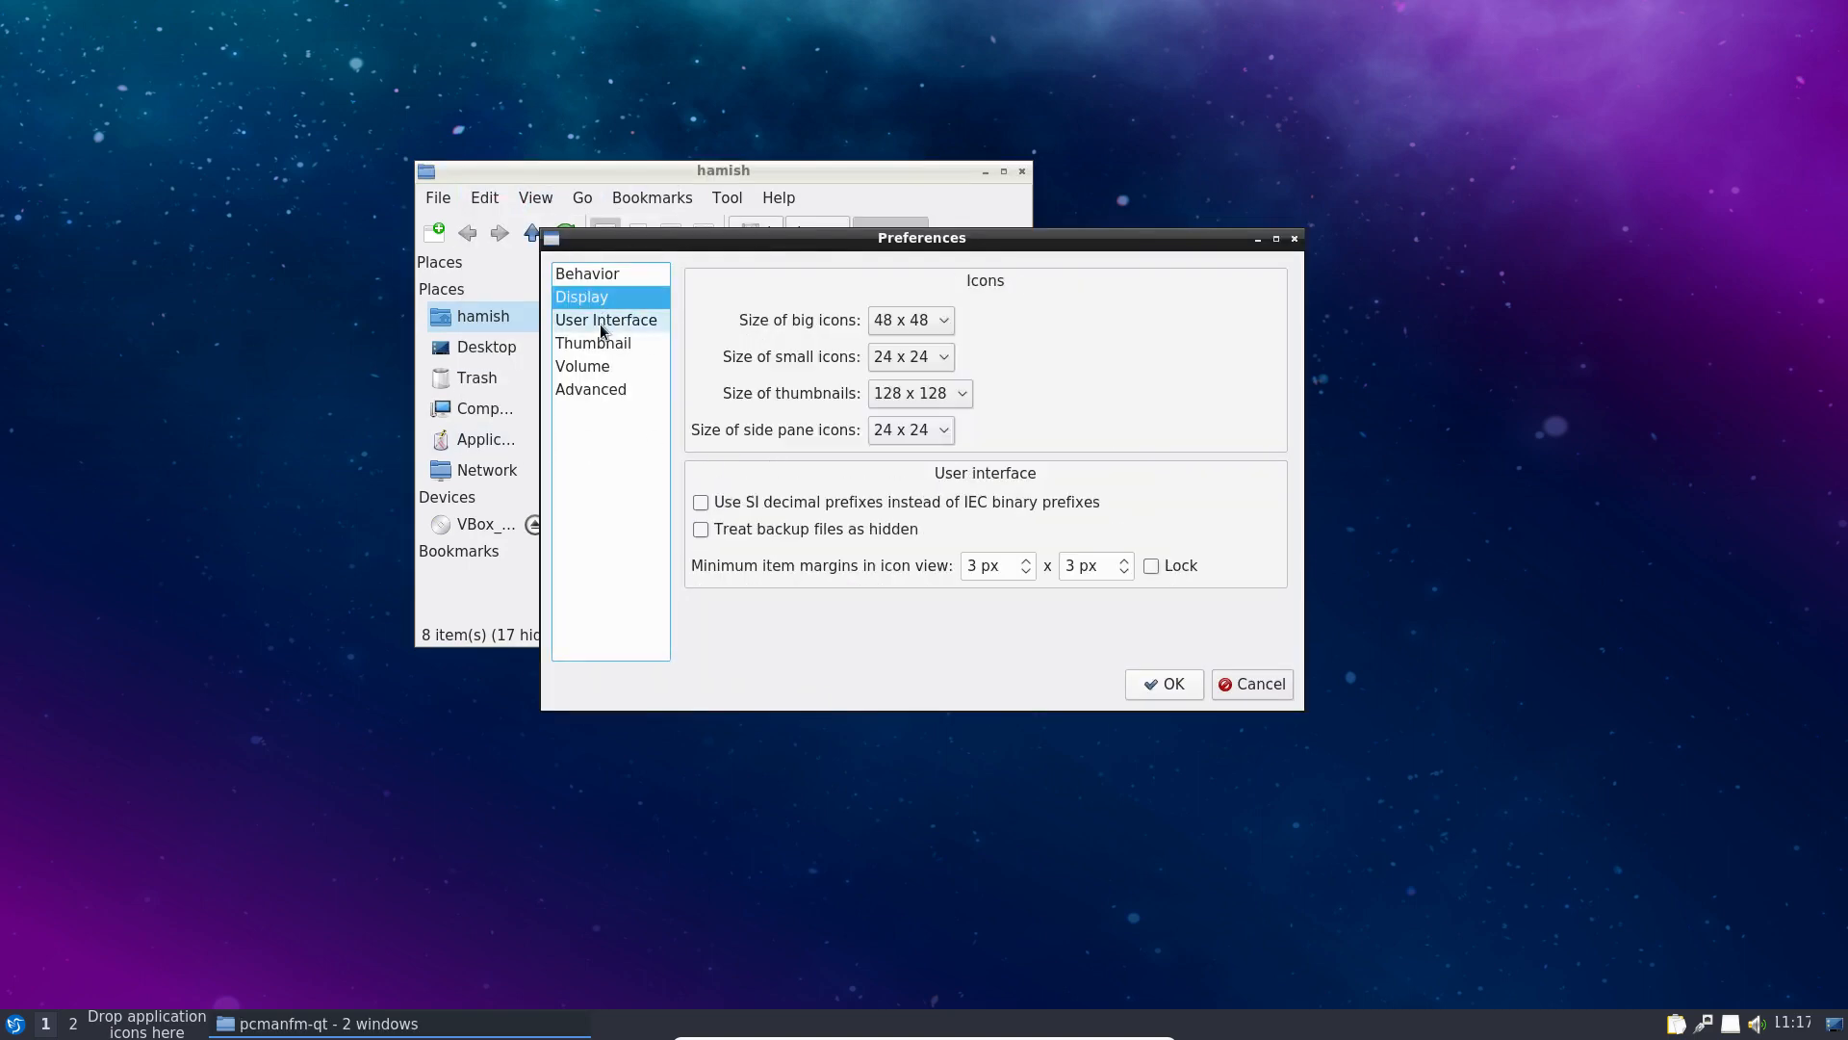
pyautogui.click(604, 320)
pyautogui.click(613, 347)
pyautogui.click(597, 367)
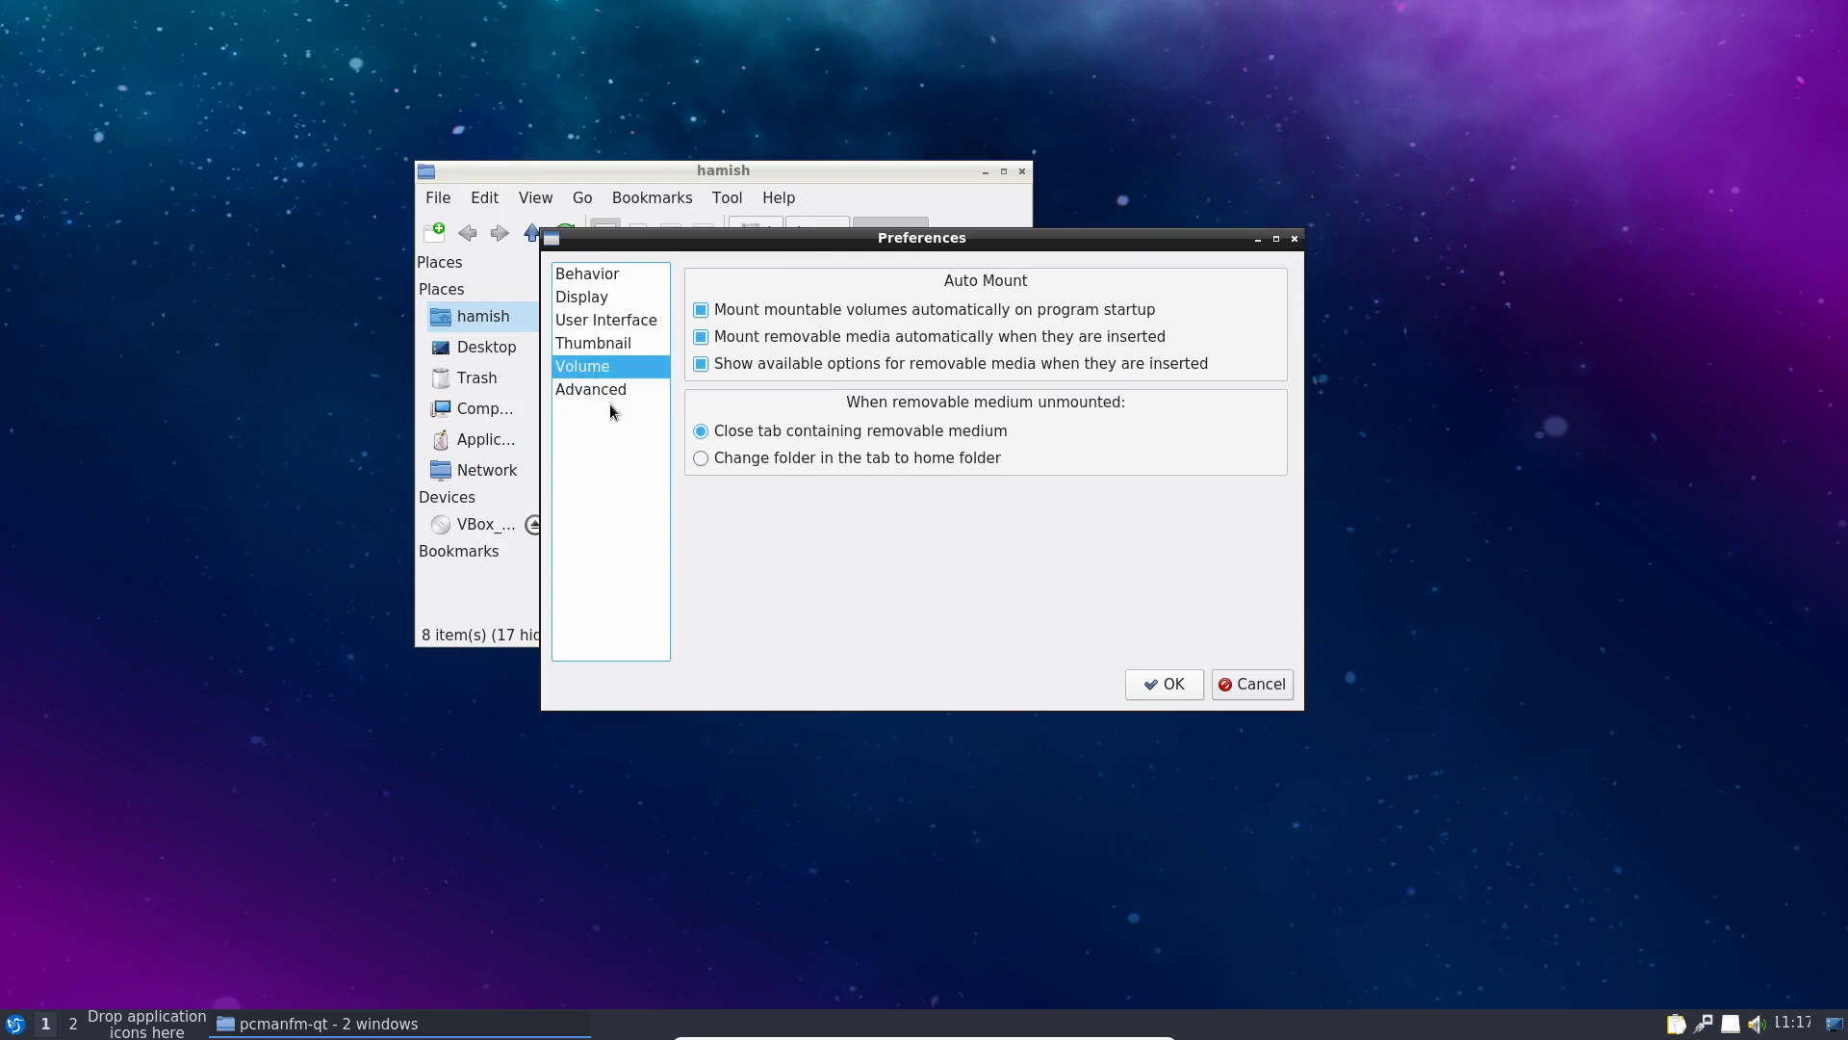
pyautogui.click(602, 393)
pyautogui.click(1281, 692)
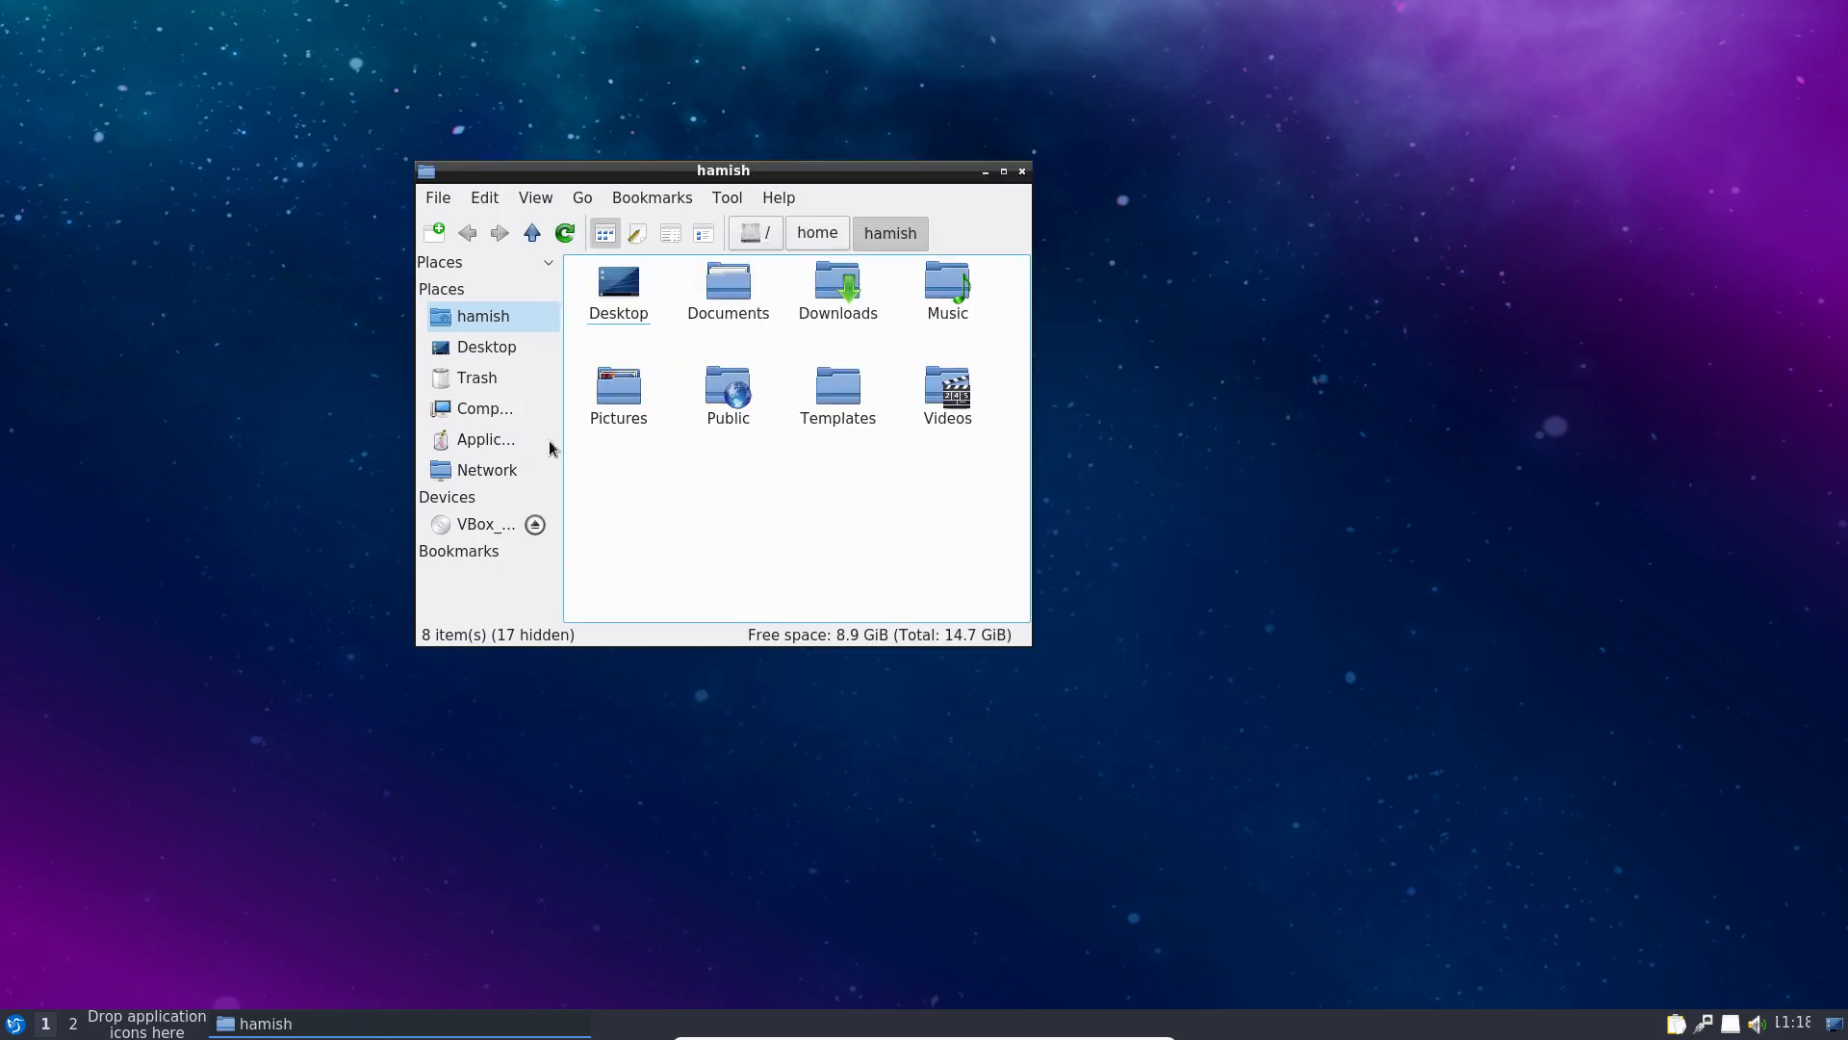
pyautogui.click(462, 408)
pyautogui.doubleClick(642, 308)
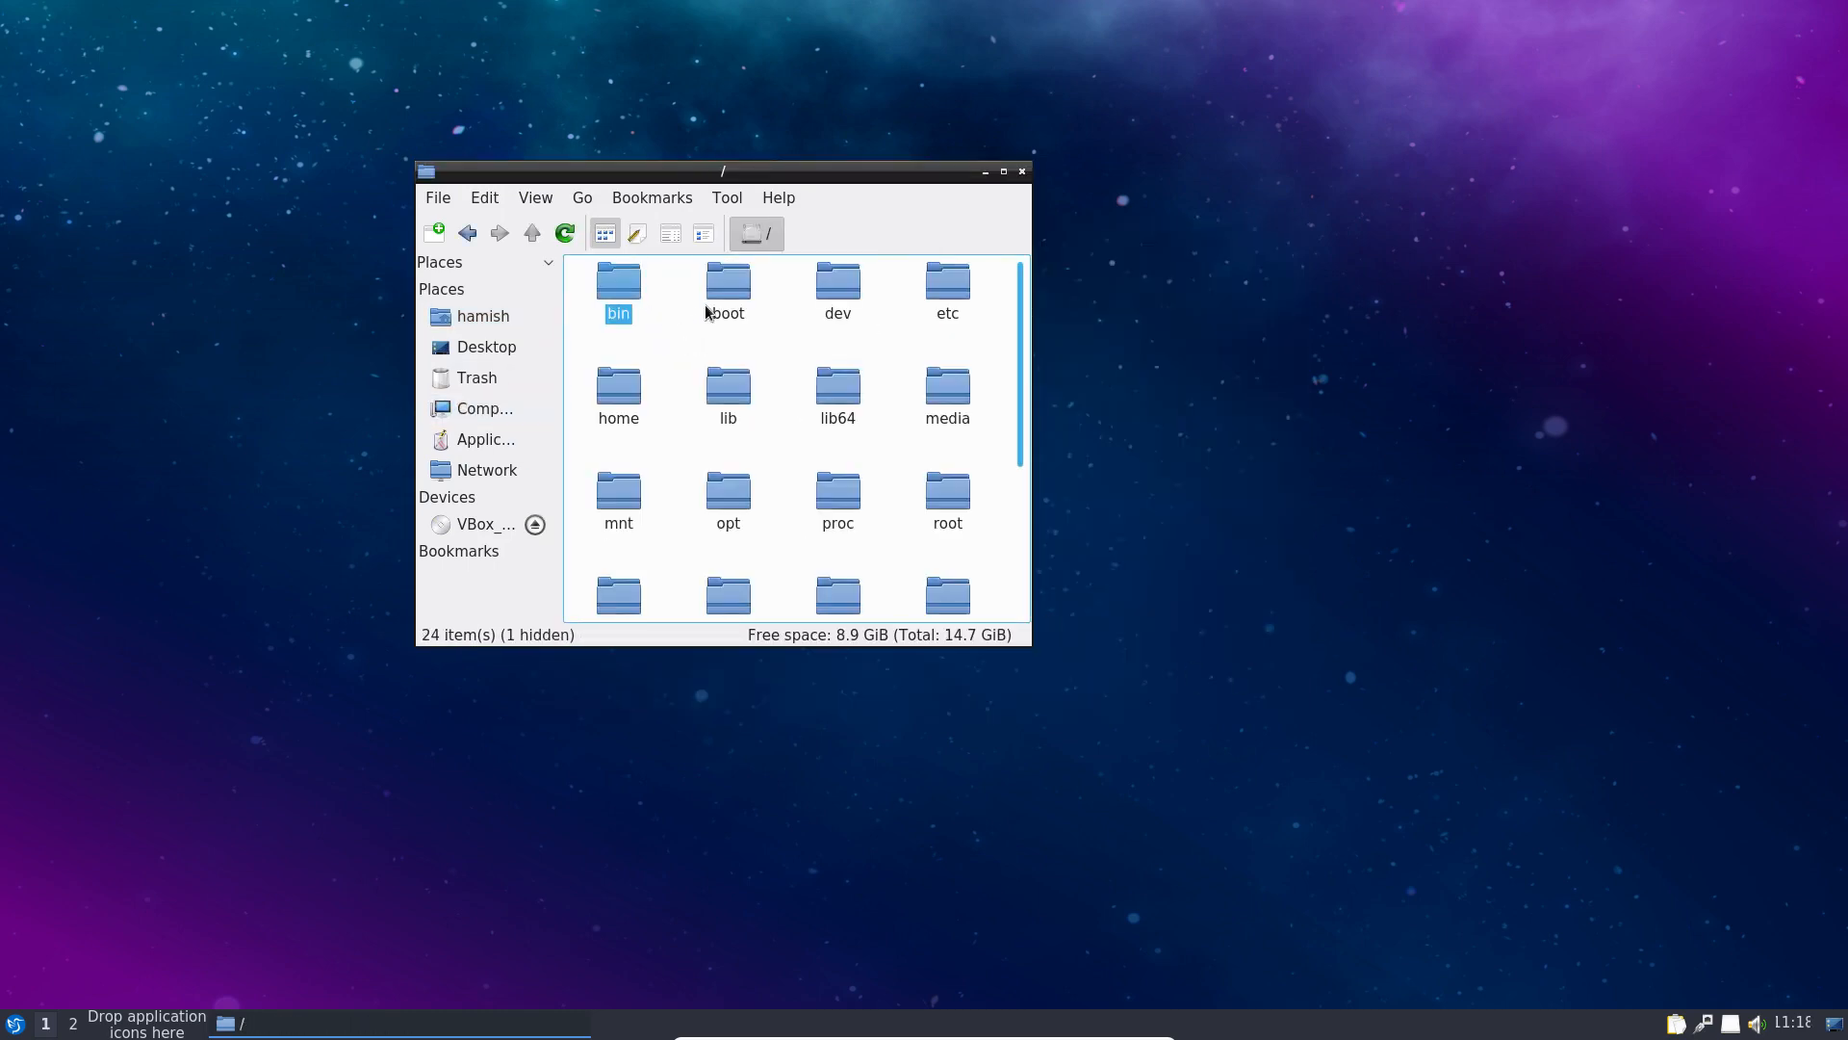
pyautogui.doubleClick(728, 315)
pyautogui.doubleClick(619, 288)
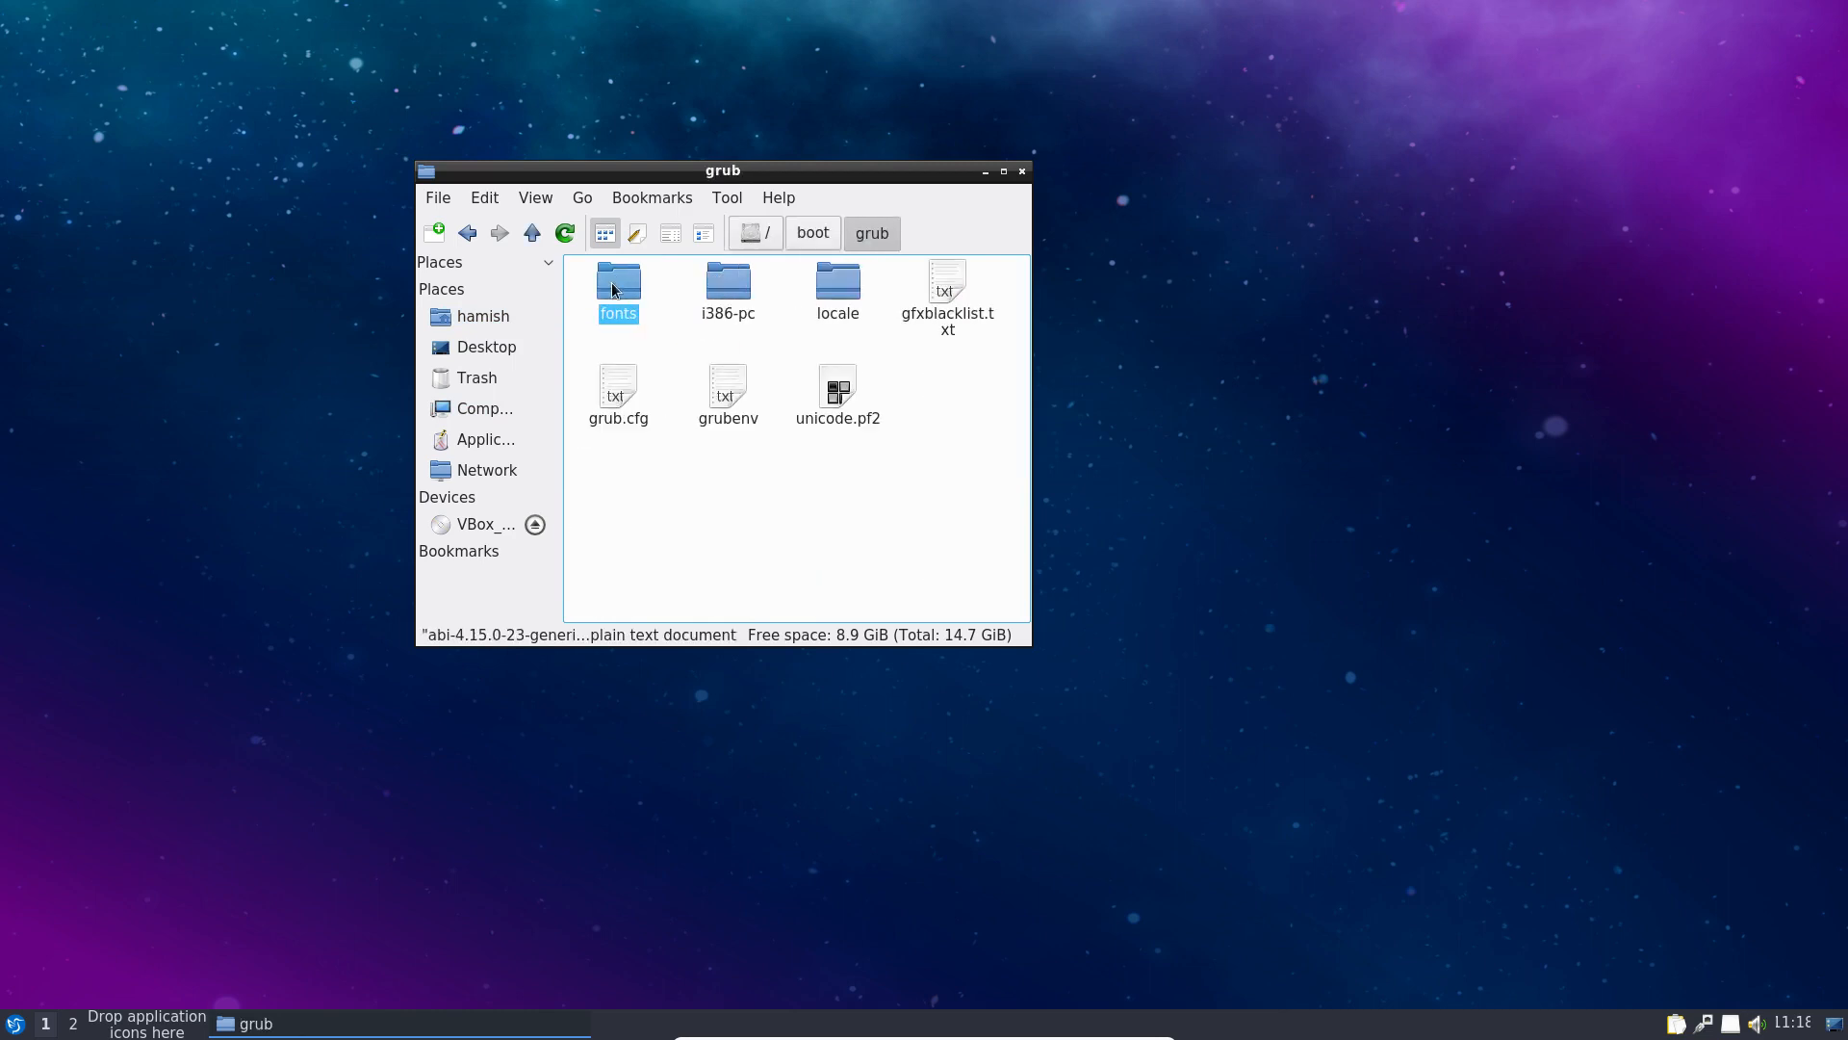
pyautogui.doubleClick(729, 289)
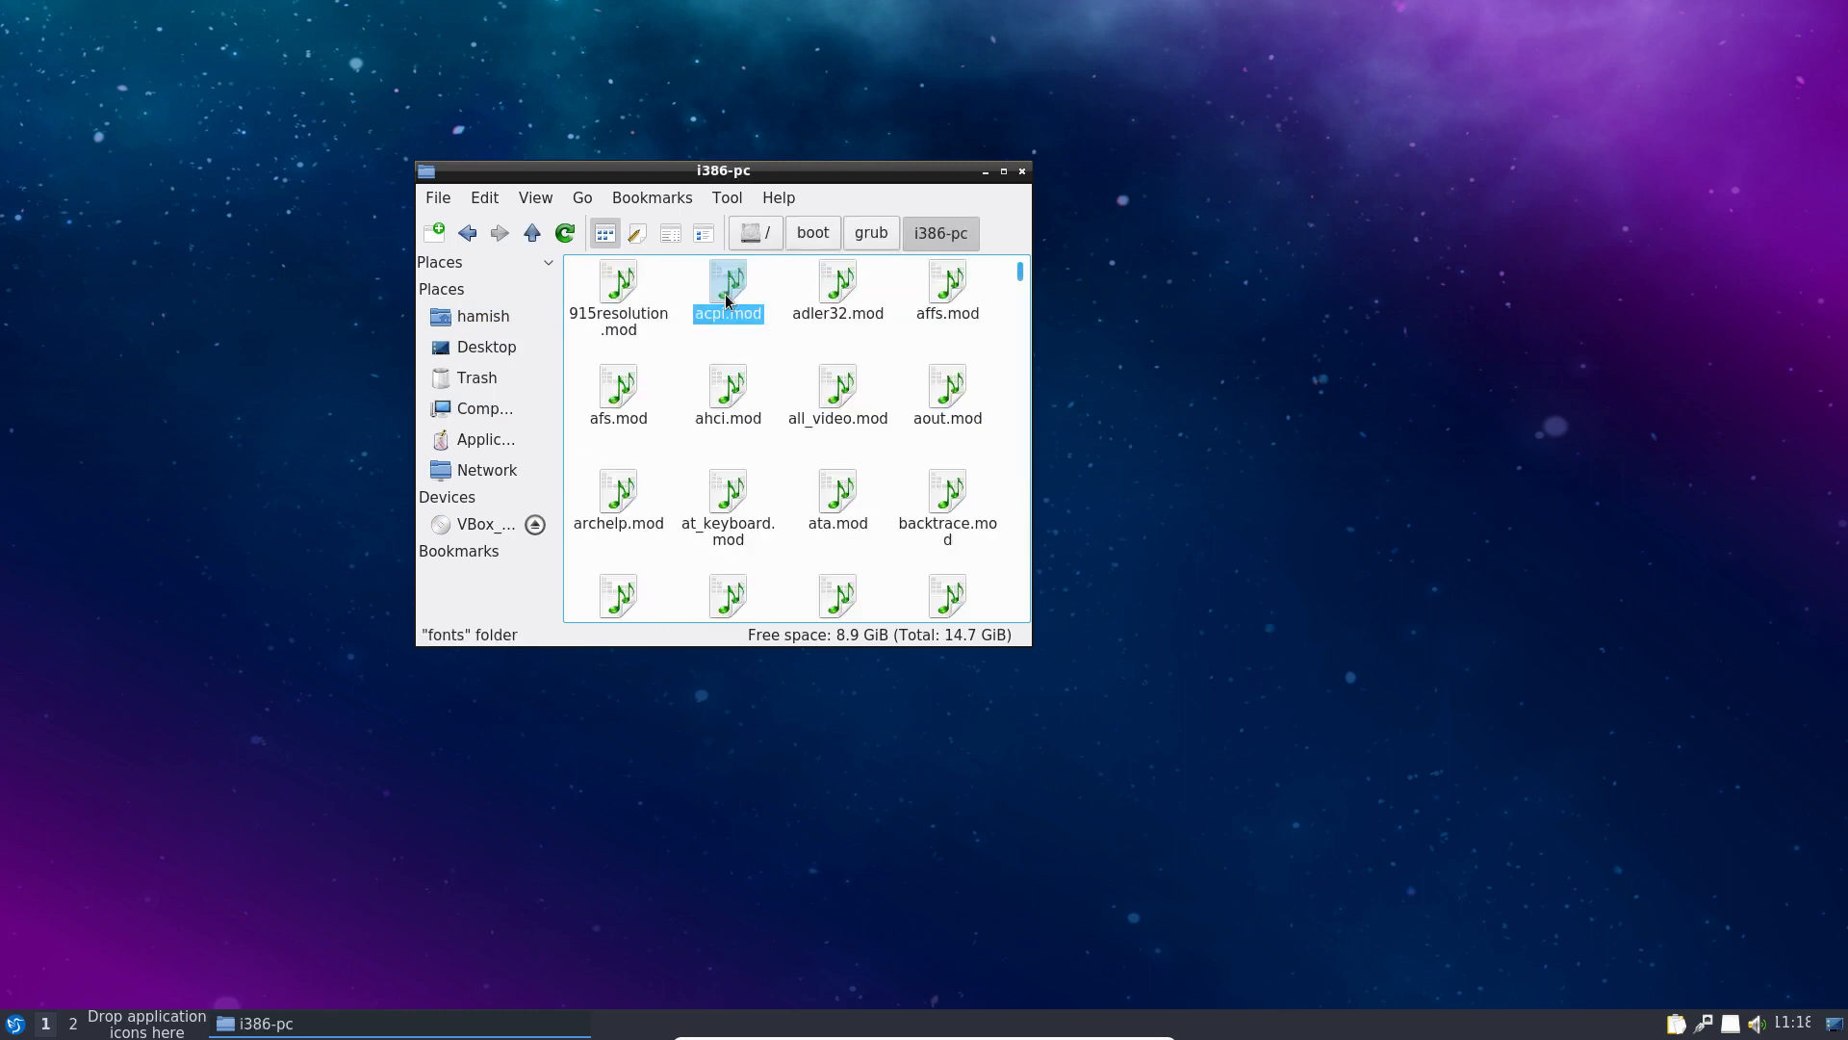
pyautogui.click(531, 233)
pyautogui.click(531, 233)
pyautogui.click(531, 233)
pyautogui.click(812, 233)
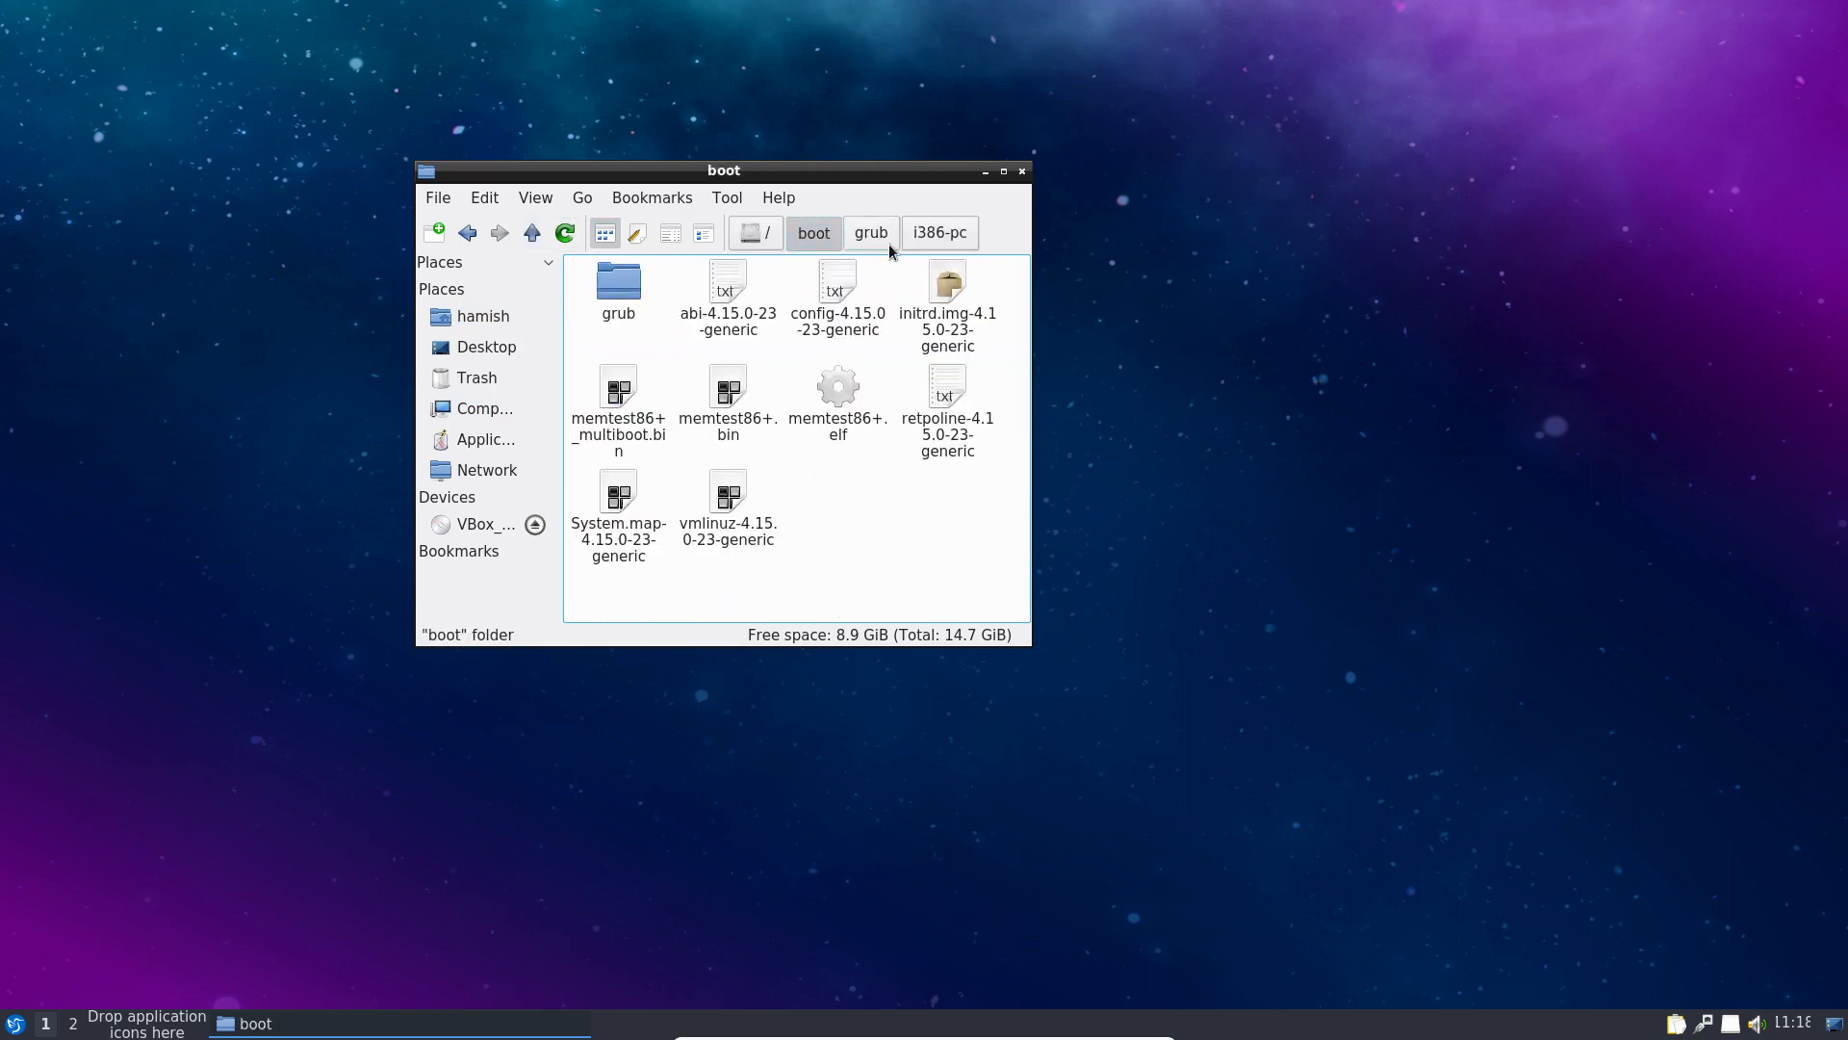
pyautogui.click(871, 233)
pyautogui.click(776, 240)
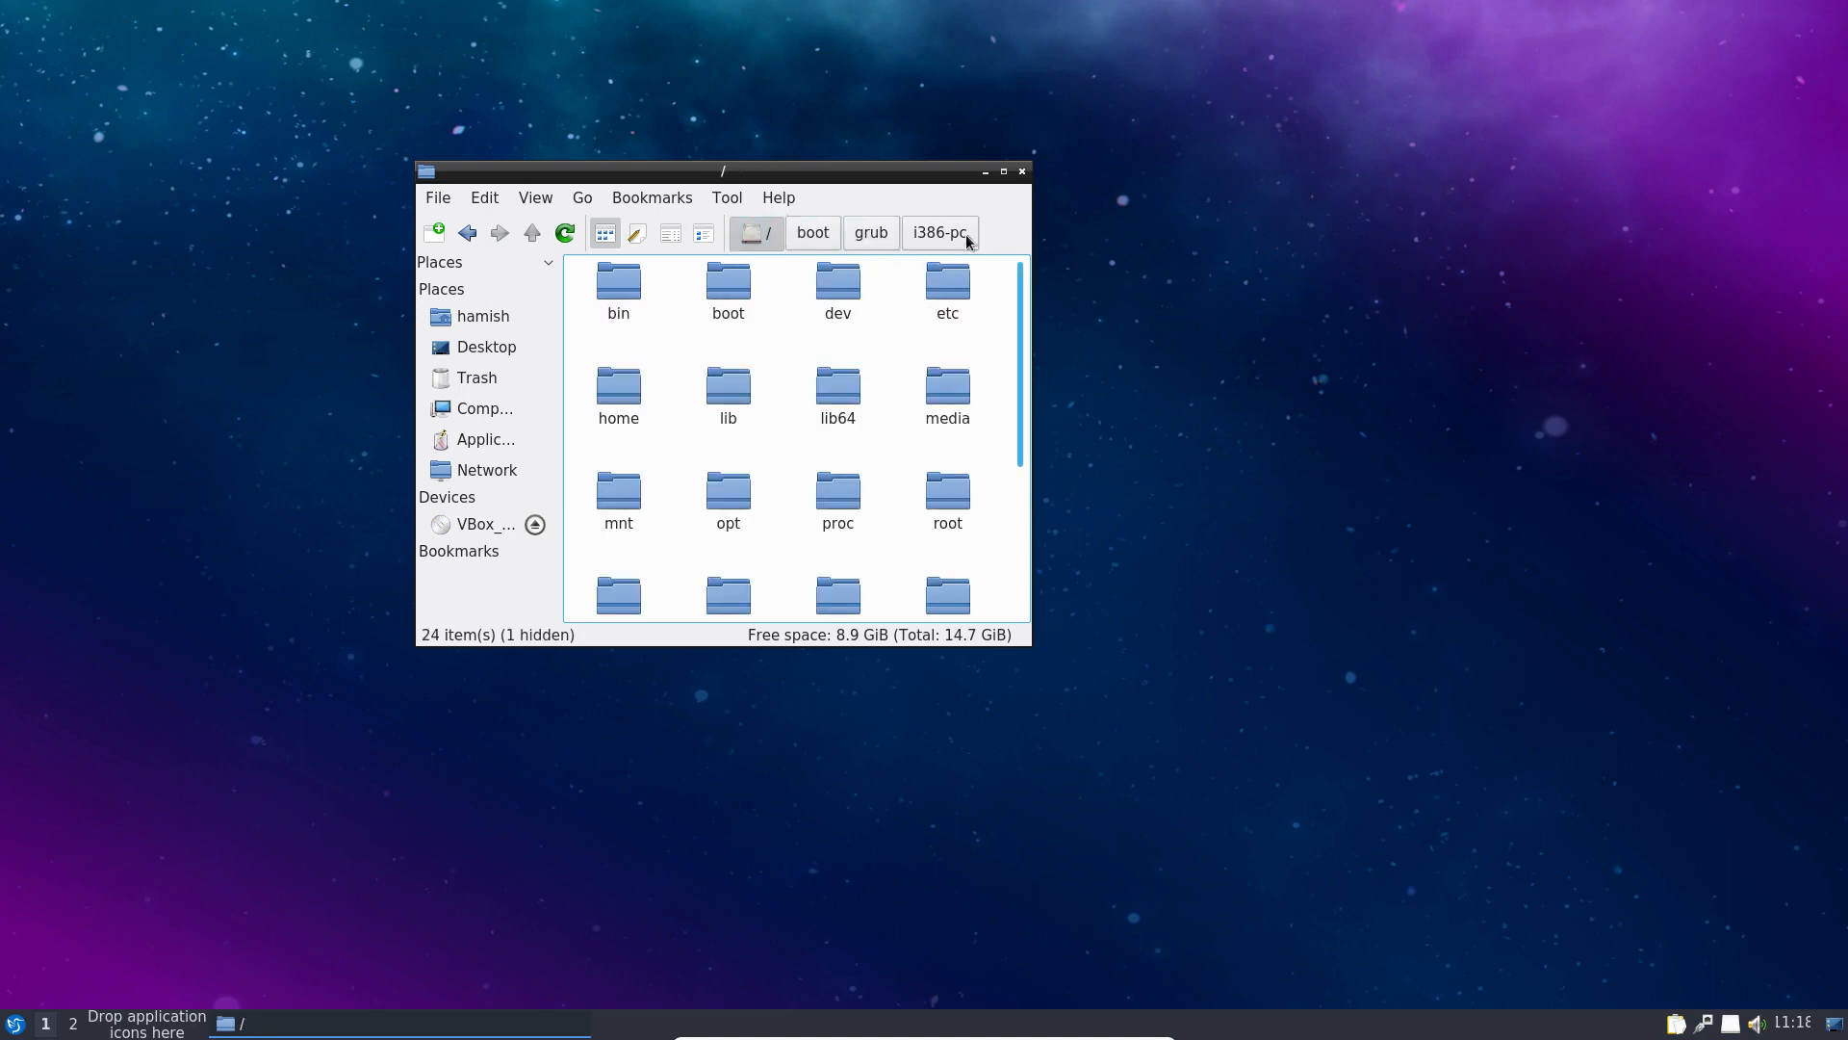
pyautogui.click(1023, 171)
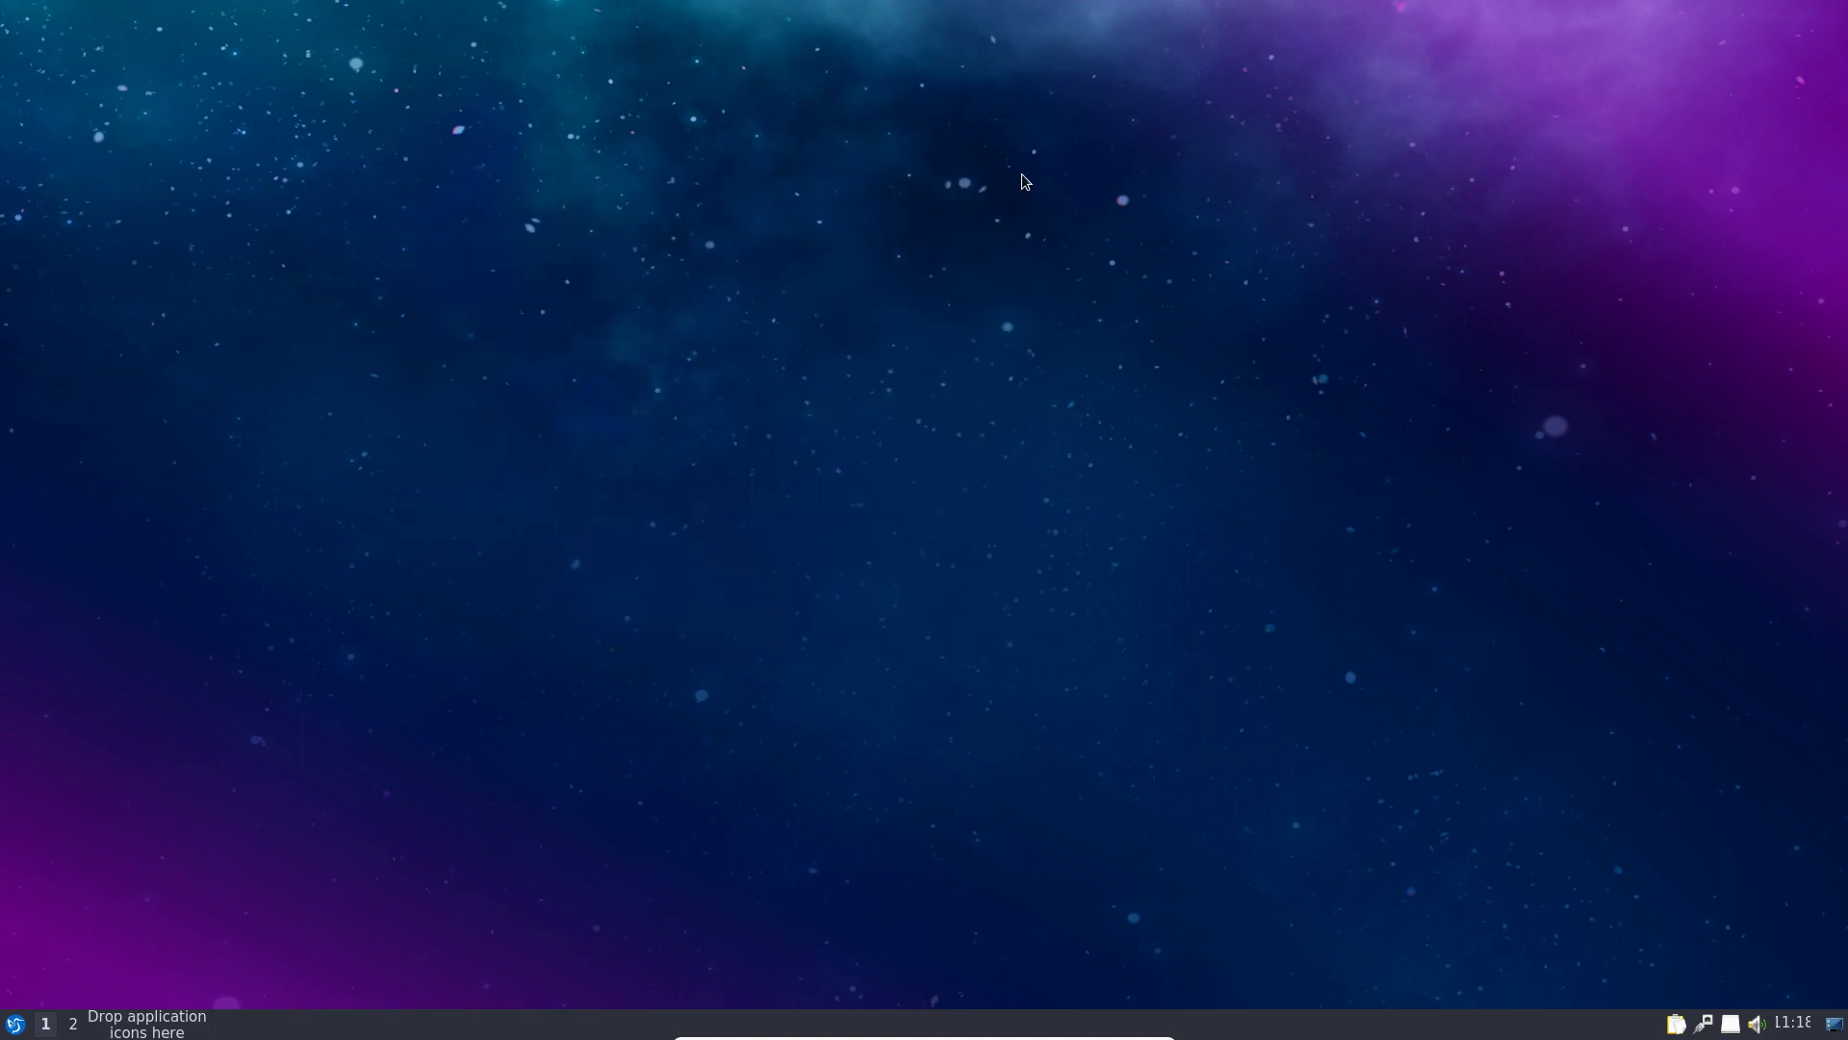
# Step: Launch the FeatherPad text editor from the Accessories menu
pyautogui.click(16, 1023)
pyautogui.moveTo(144, 691)
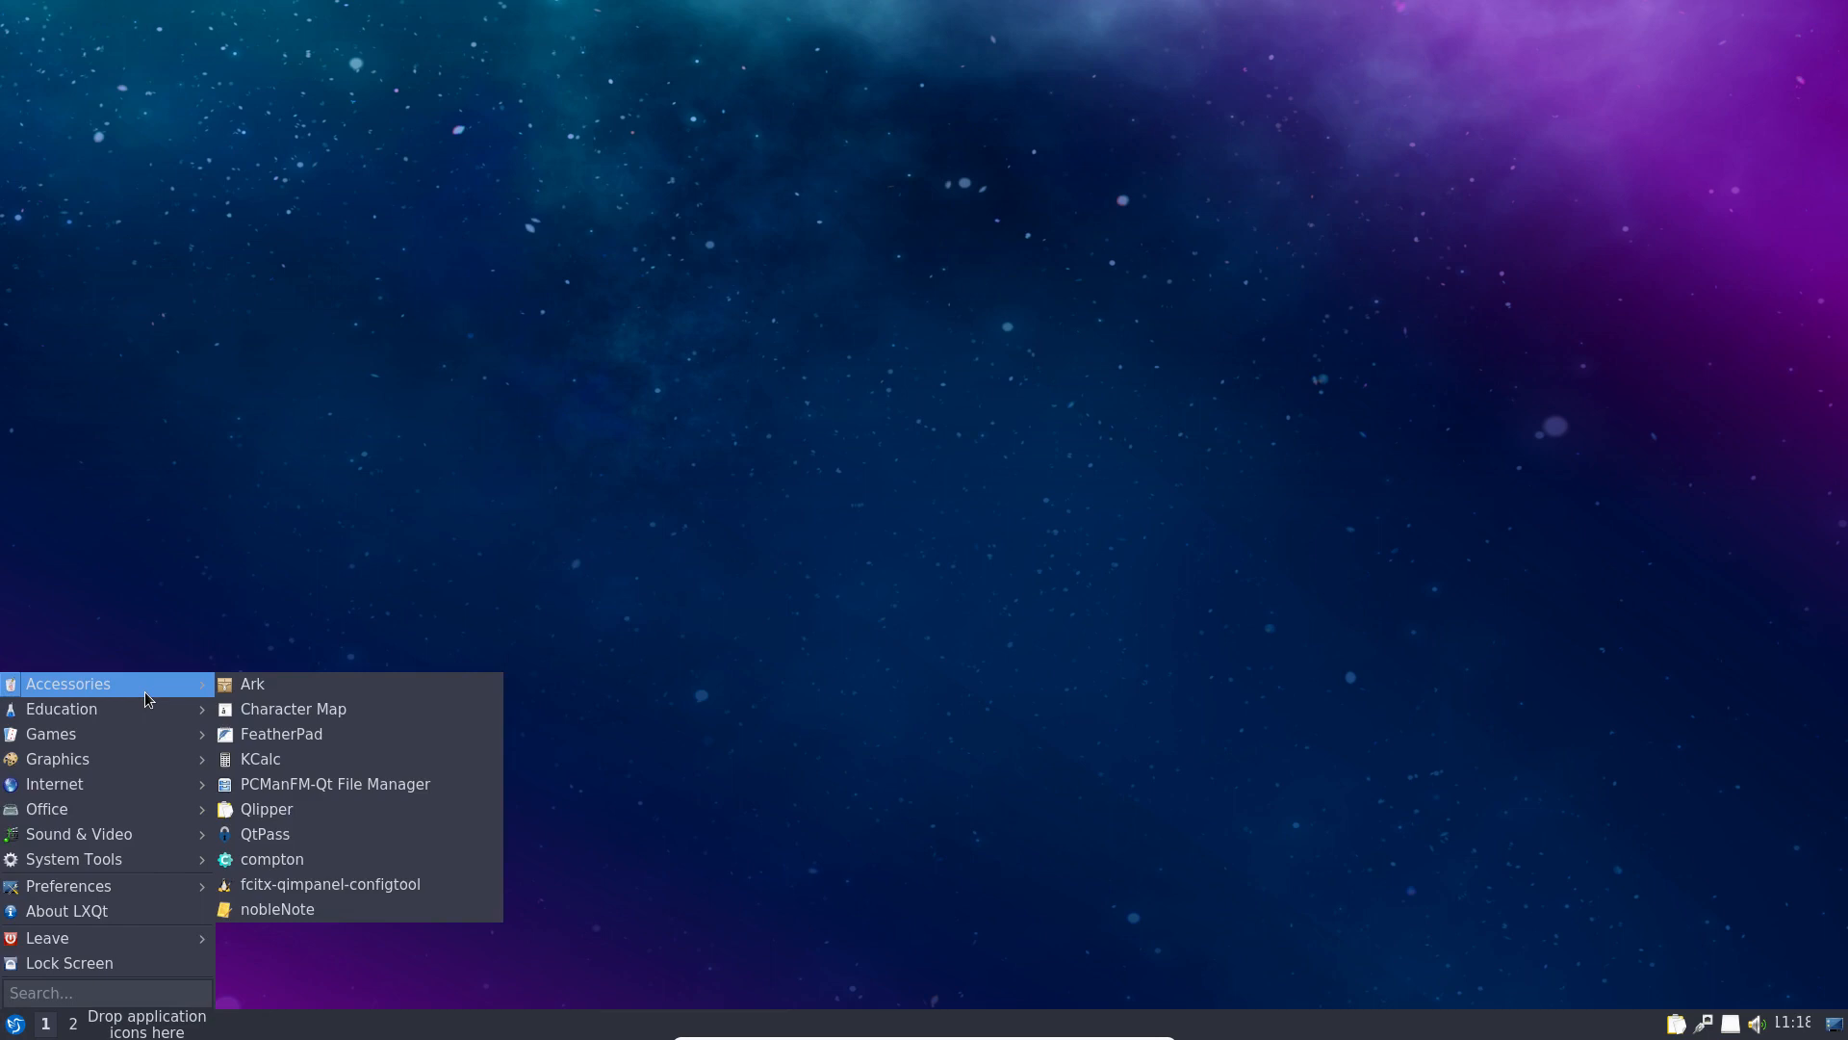
pyautogui.click(343, 814)
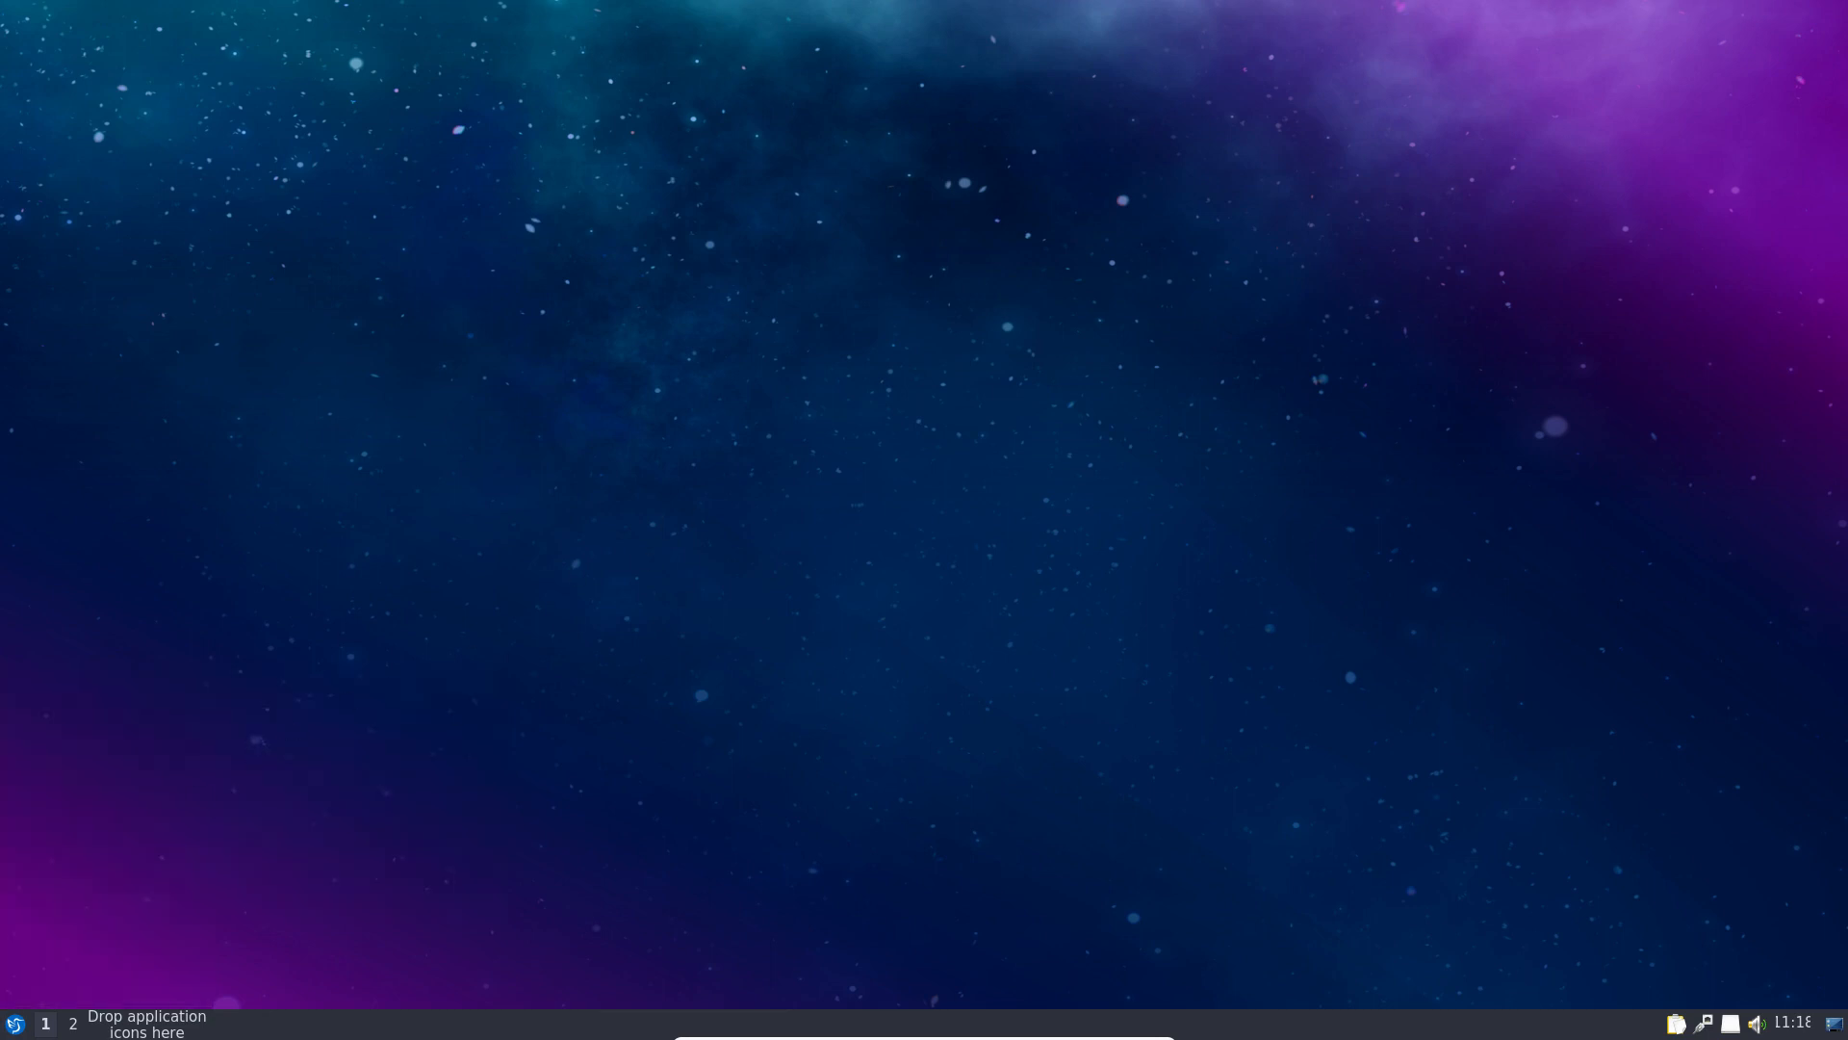
pyautogui.click(16, 1023)
pyautogui.moveTo(136, 674)
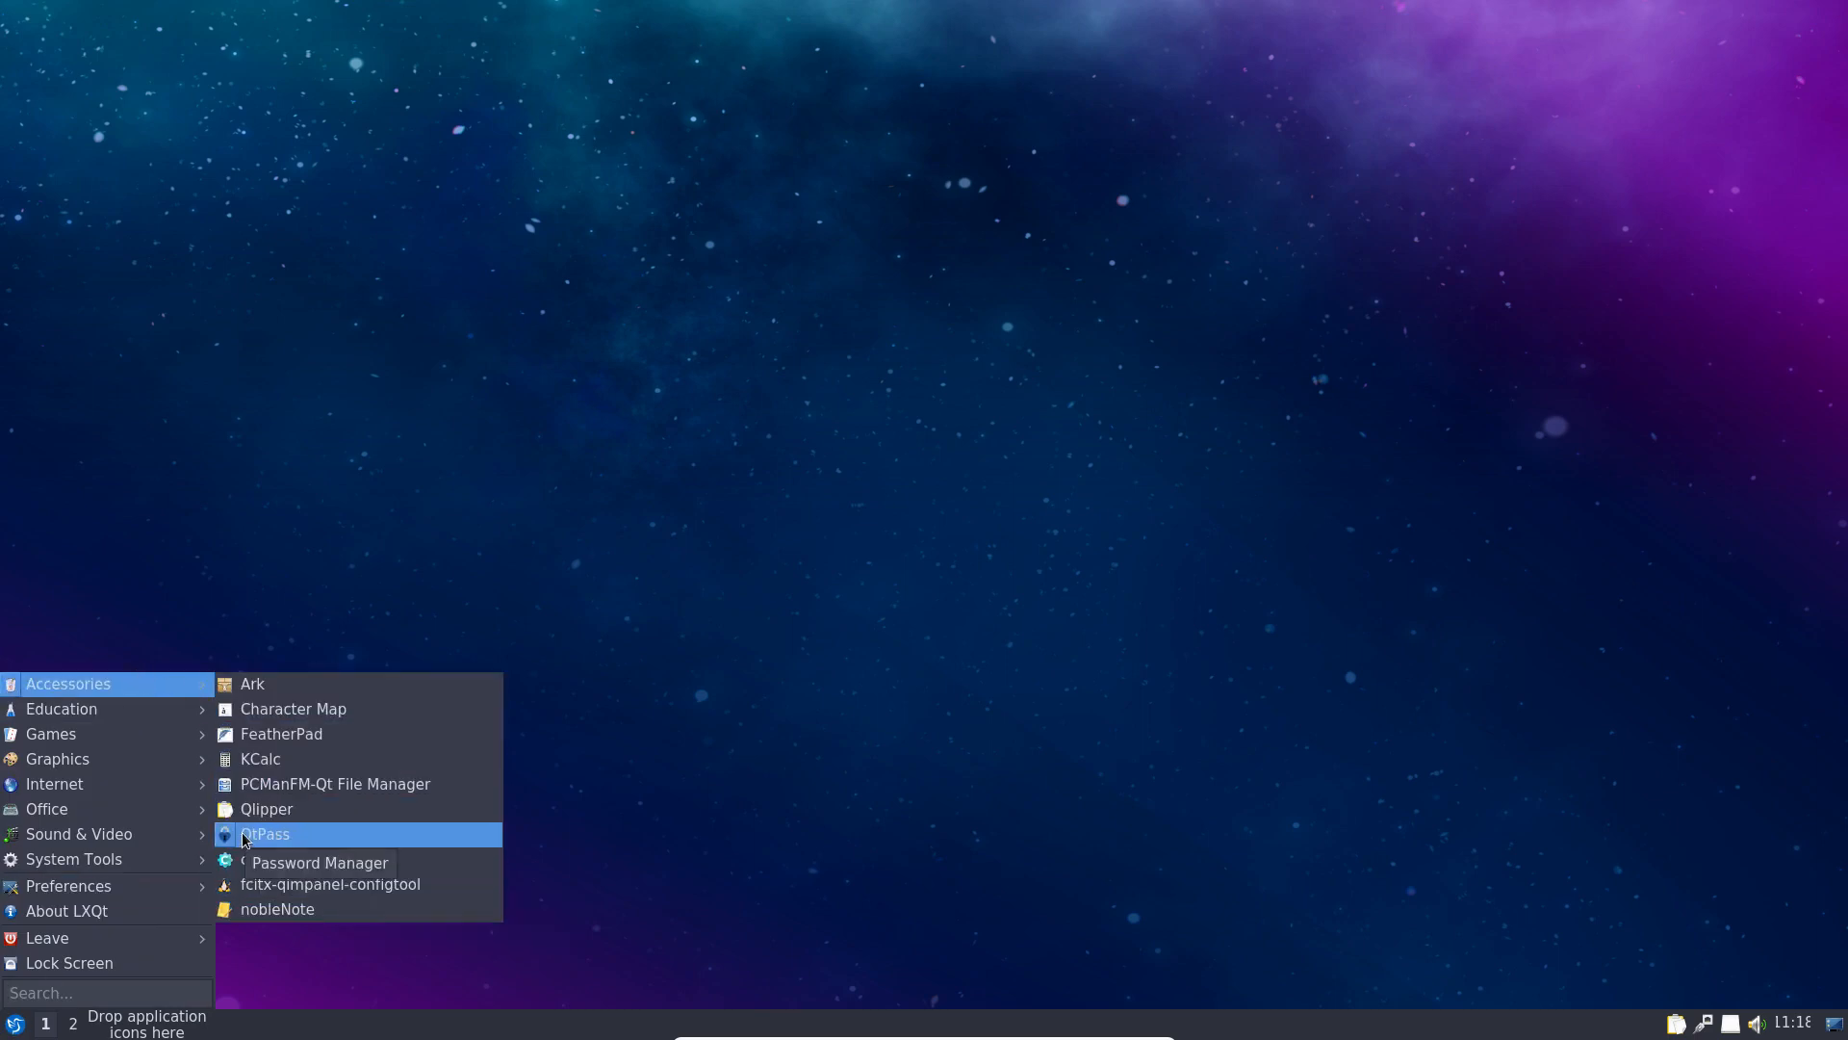
pyautogui.click(289, 734)
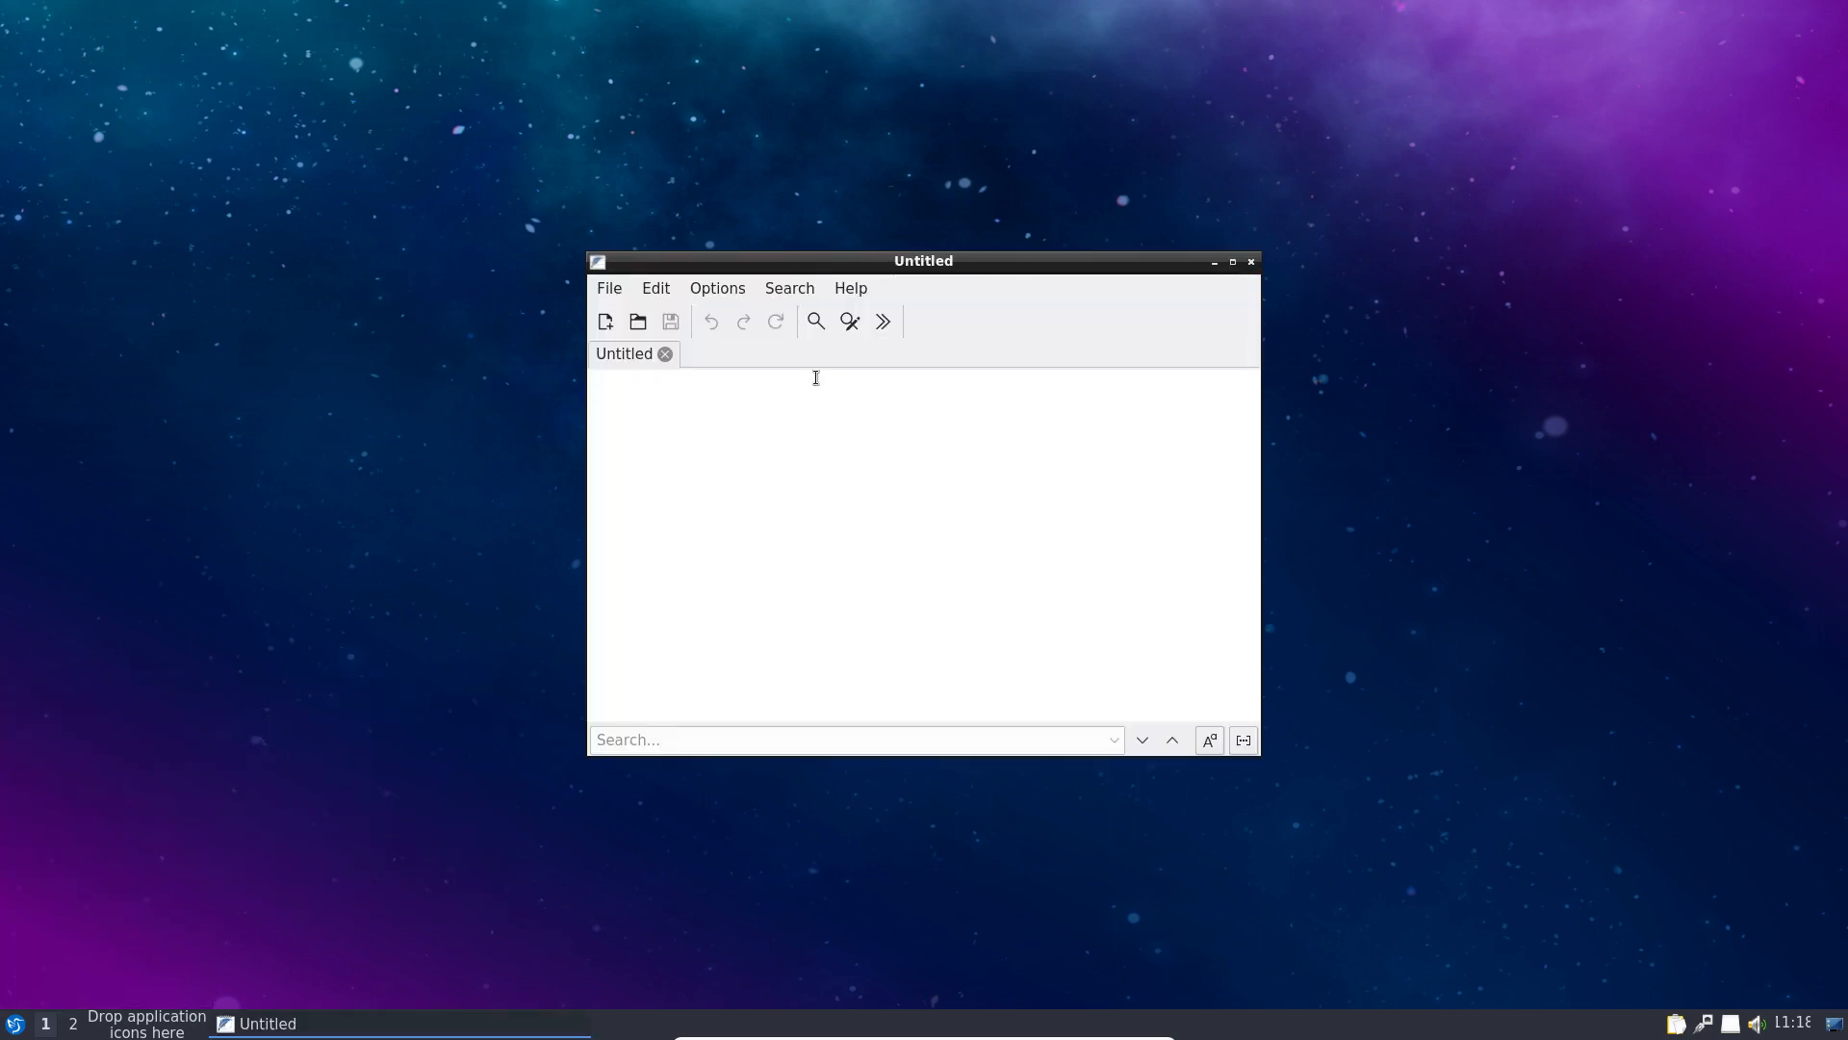
pyautogui.click(656, 288)
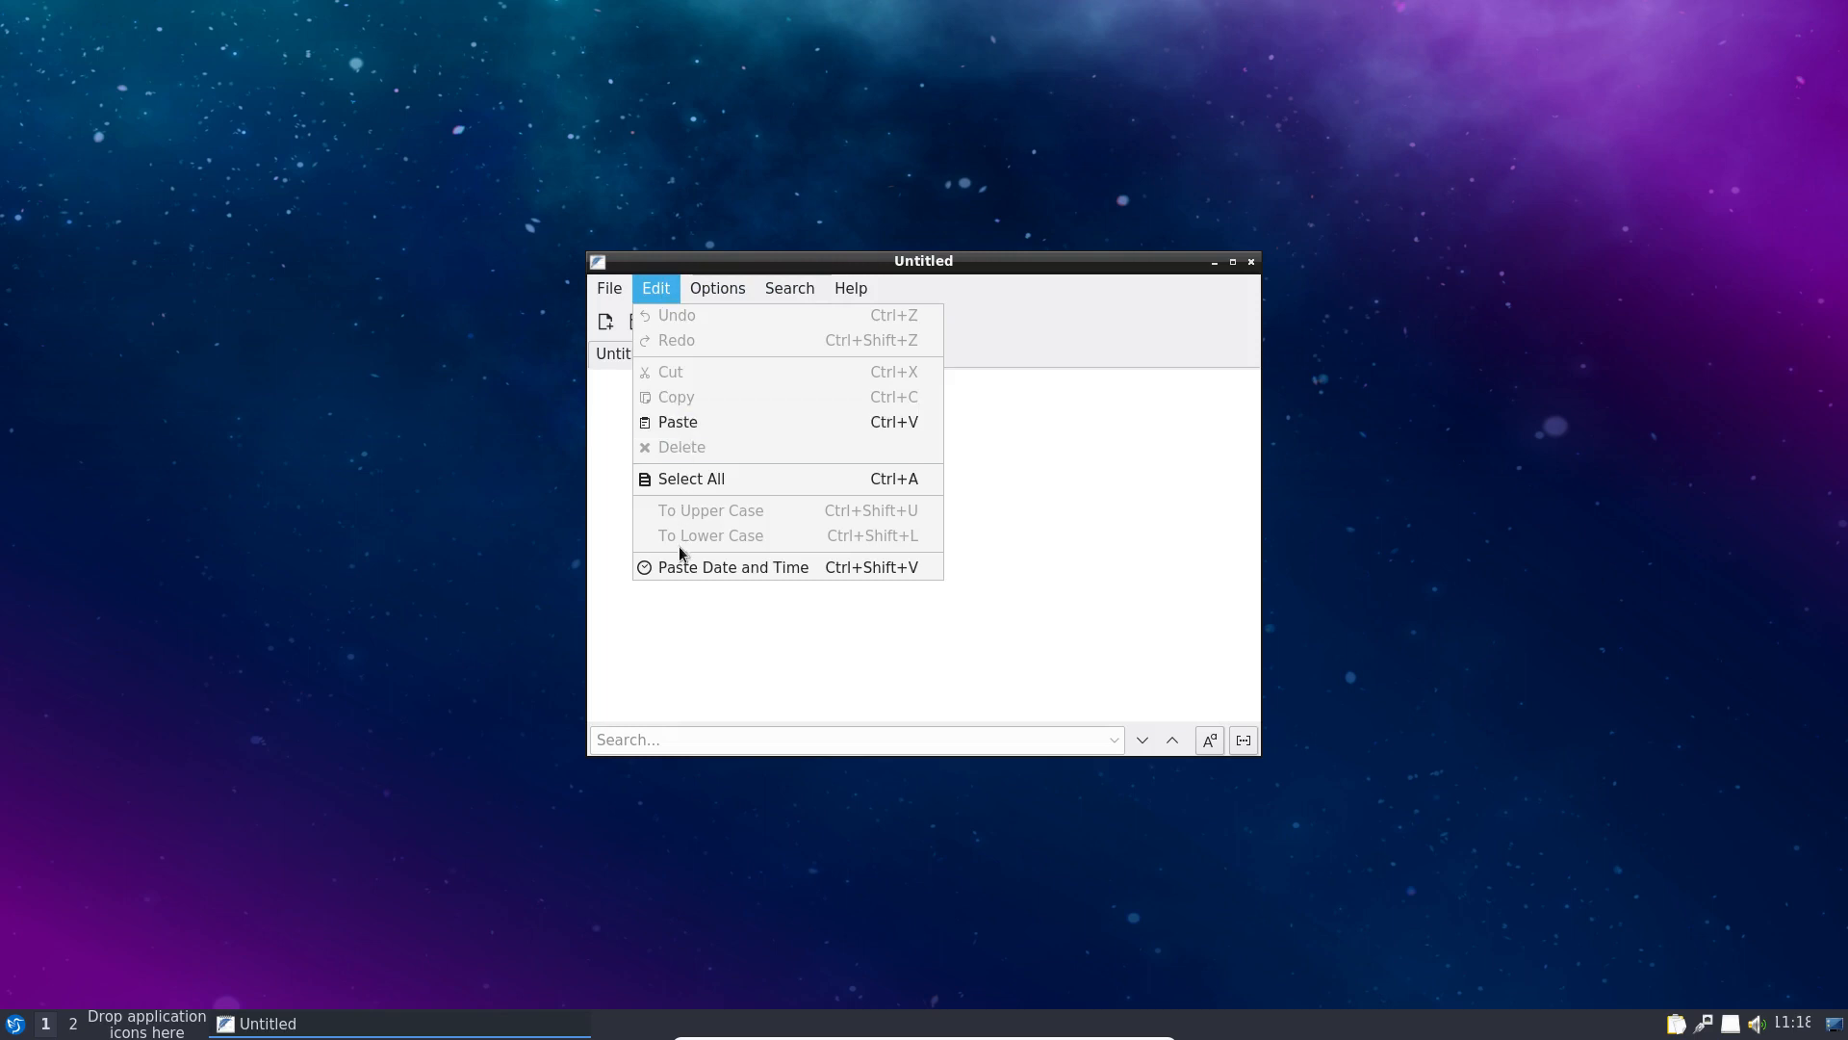
pyautogui.moveTo(789, 288)
pyautogui.click(888, 264)
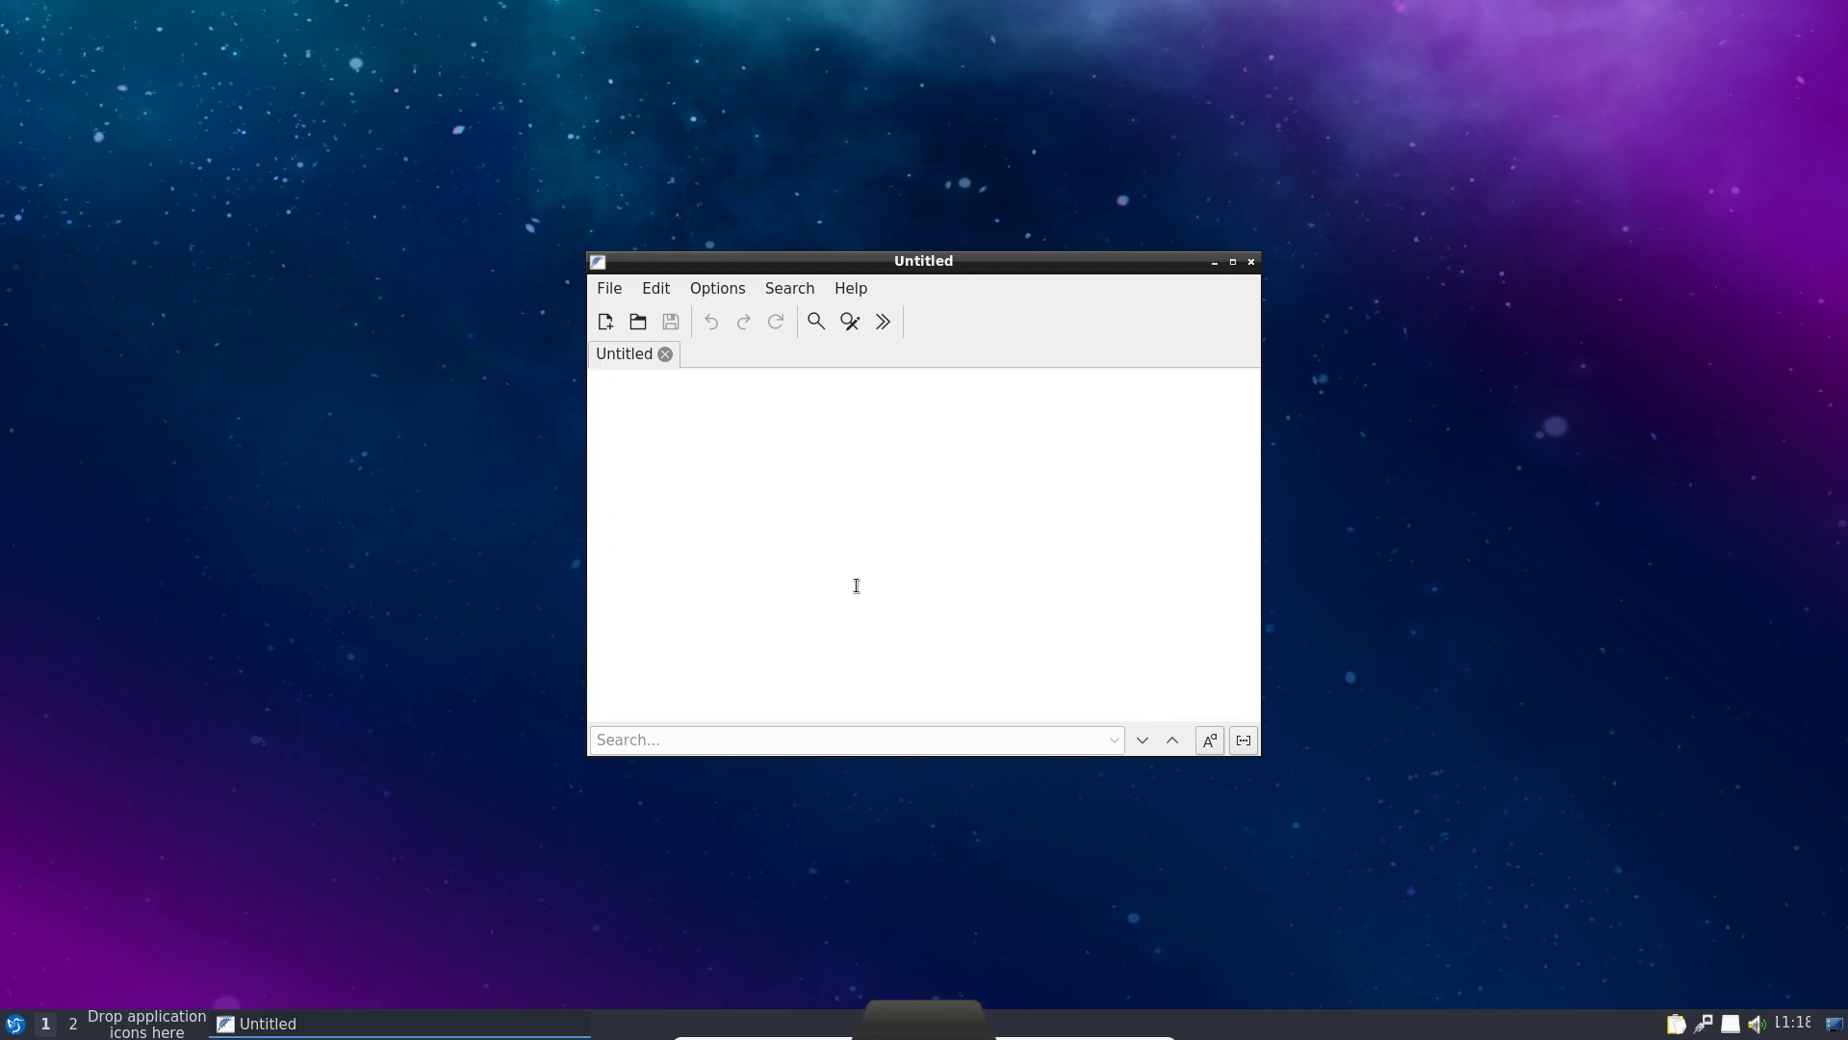
# Step: Write 'This is a test.', save it as test.txt on the Desktop, and close FeatherPad
pyautogui.write('test.')
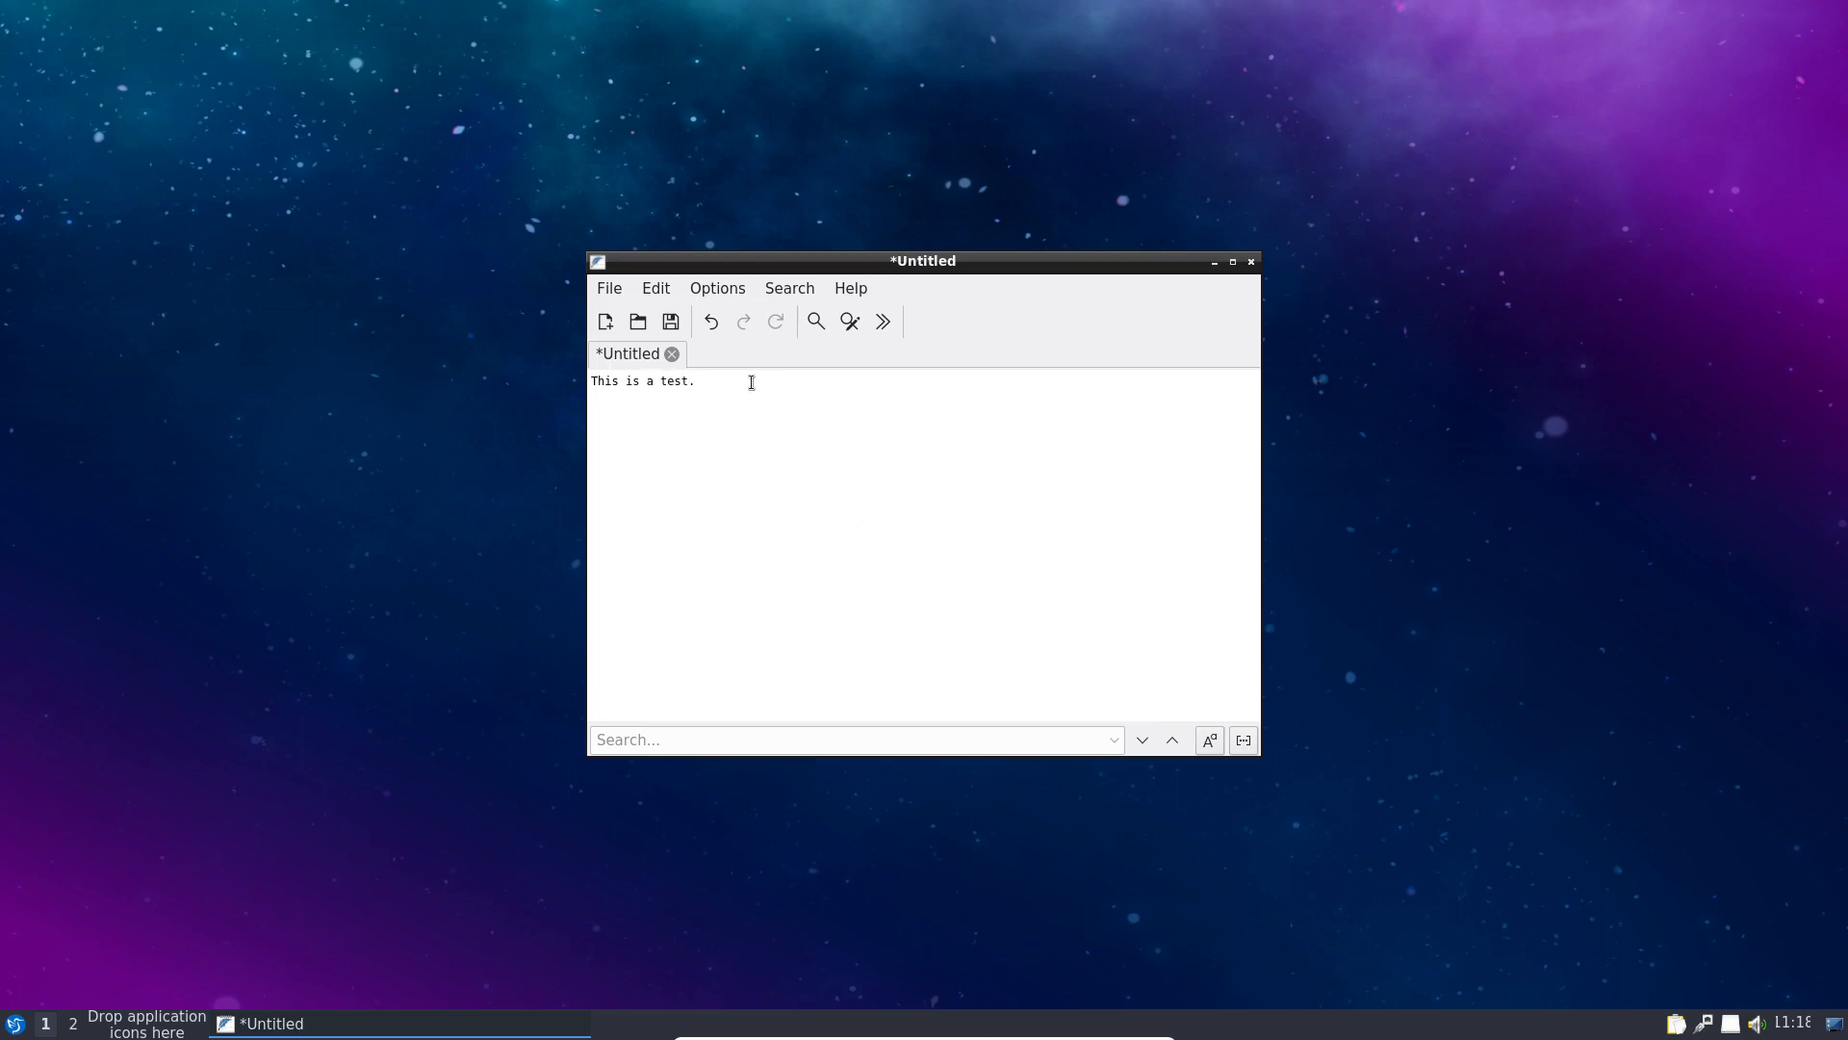
pyautogui.click(671, 322)
pyautogui.click(774, 374)
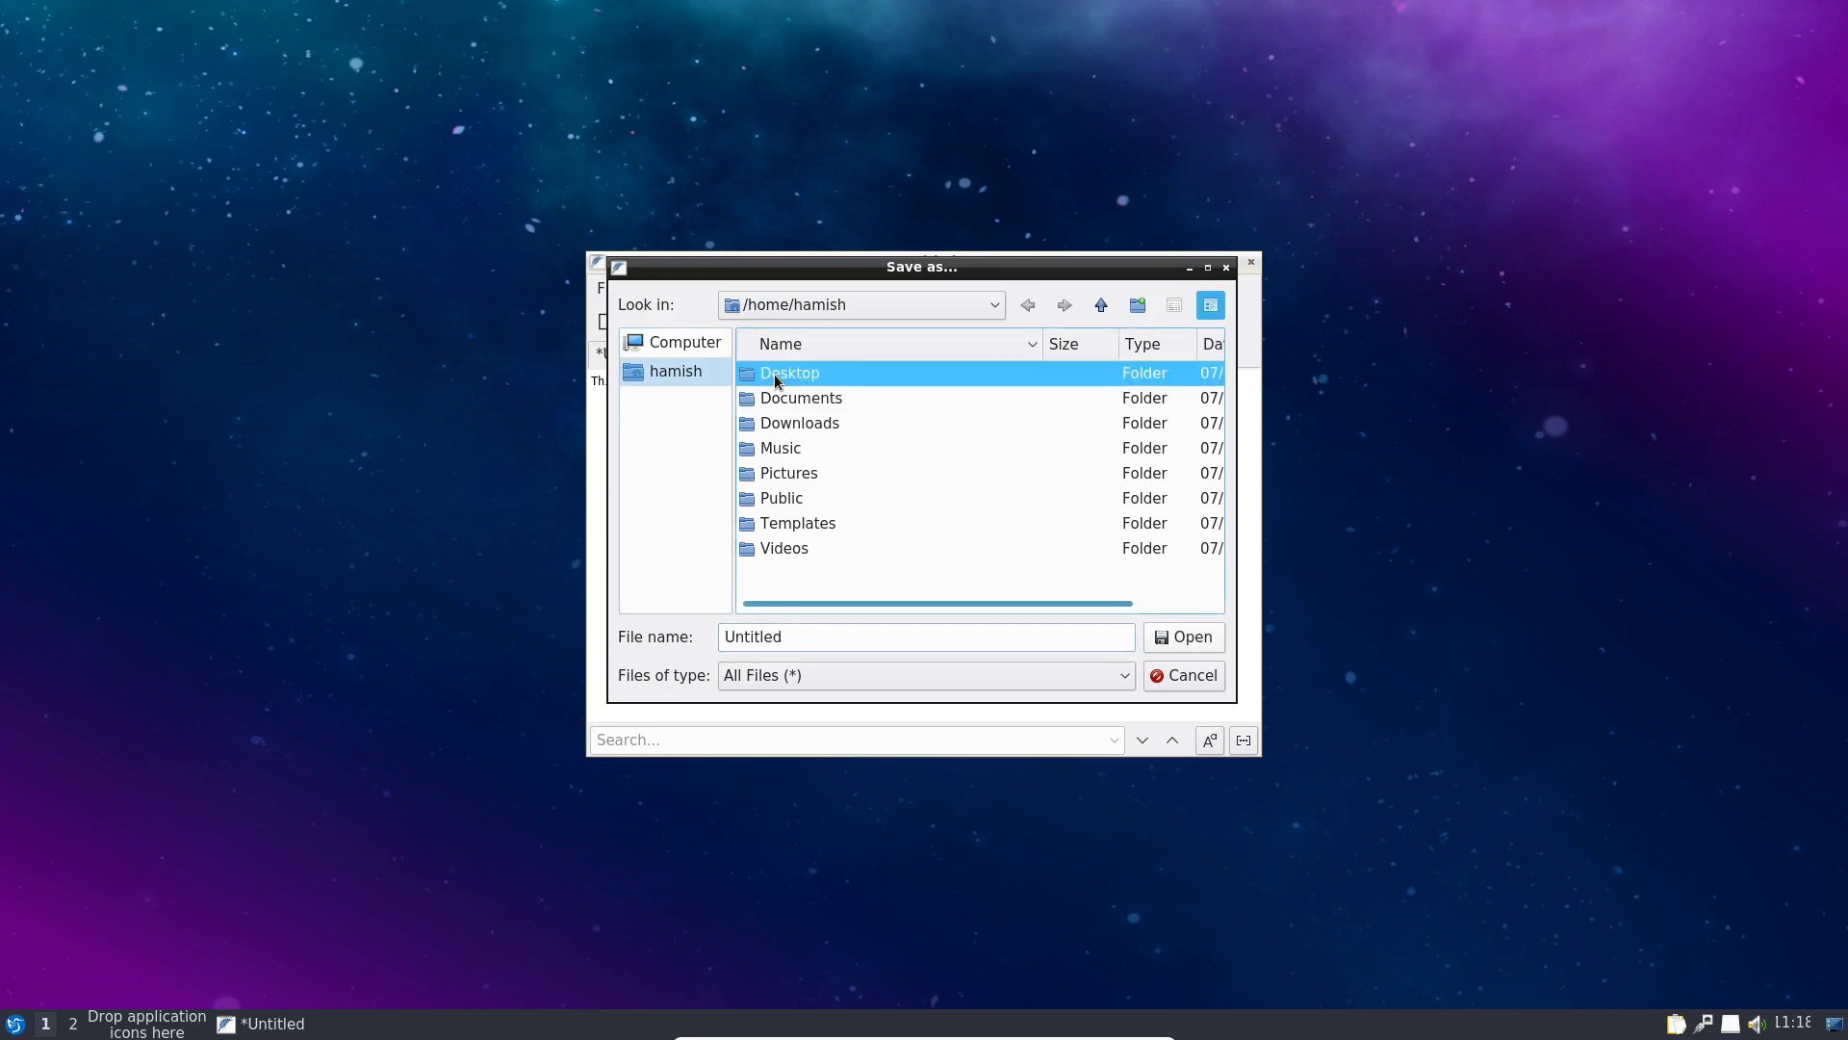
pyautogui.doubleClick(774, 374)
pyautogui.moveTo(812, 642); pyautogui.dragTo(624, 589)
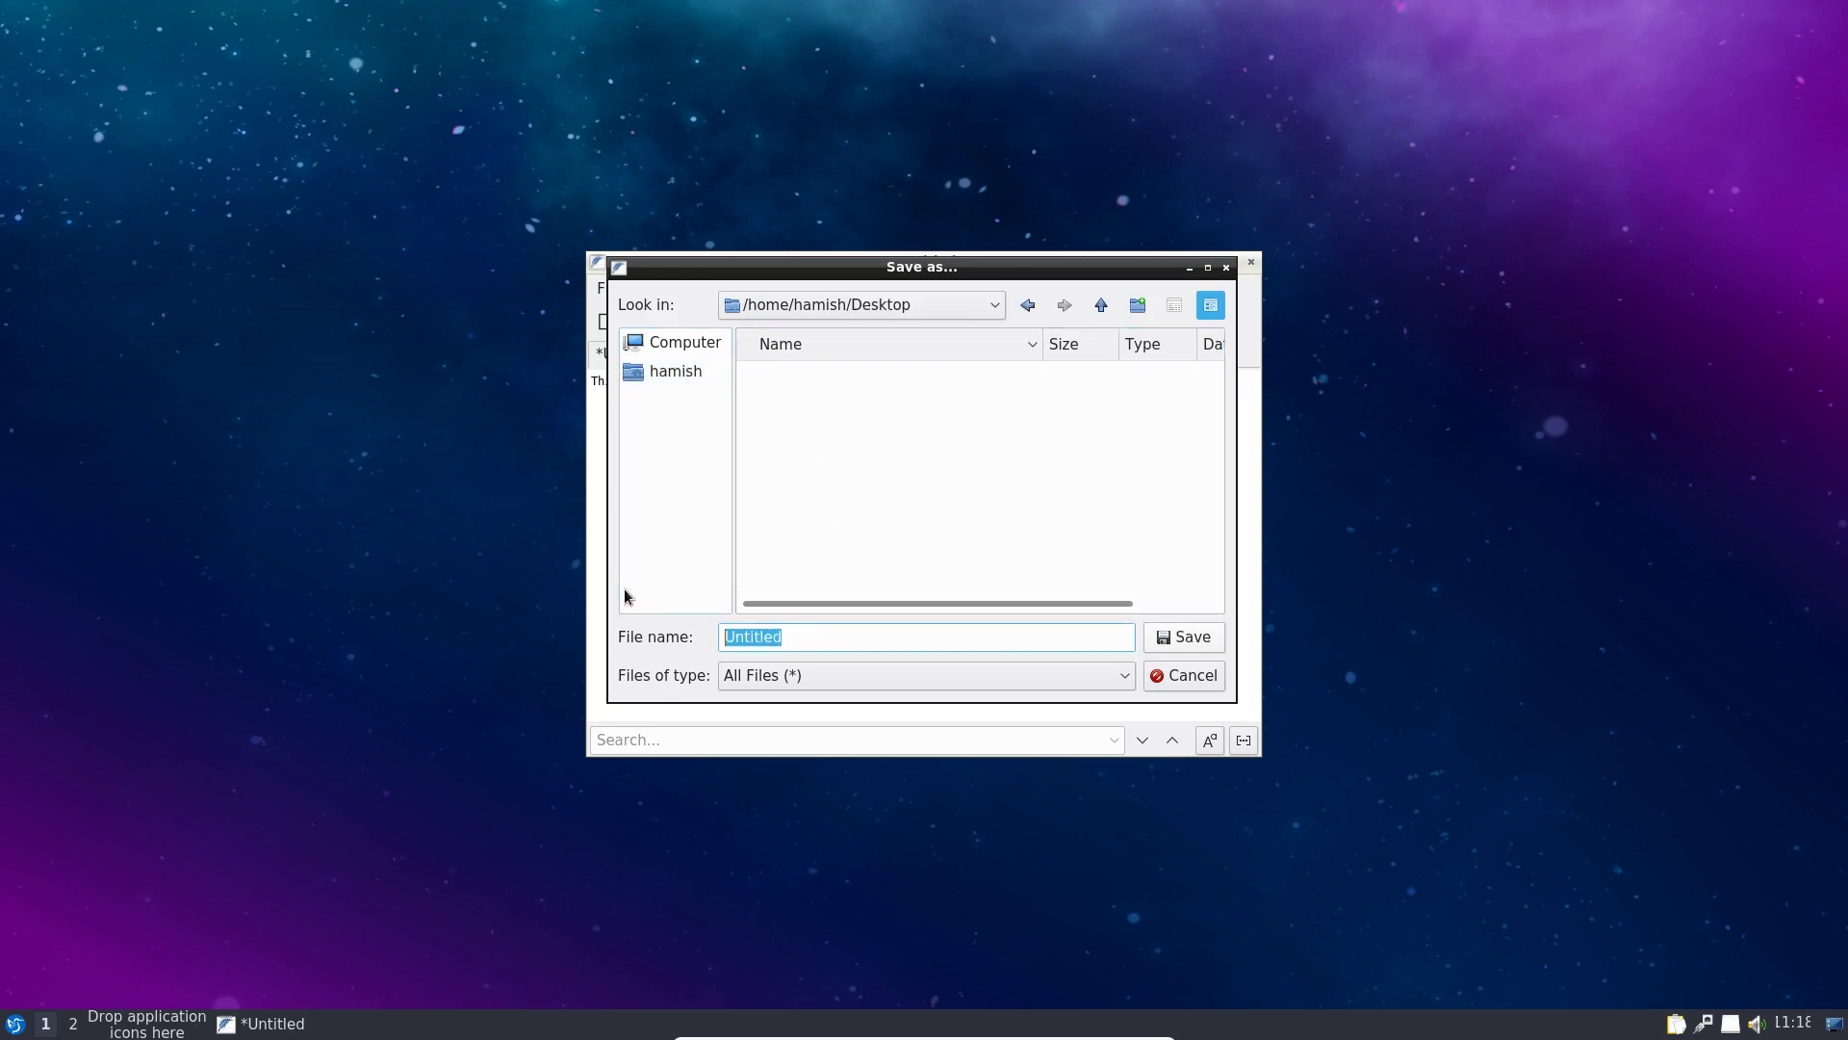
pyautogui.write('test.txt')
pyautogui.press('Return')
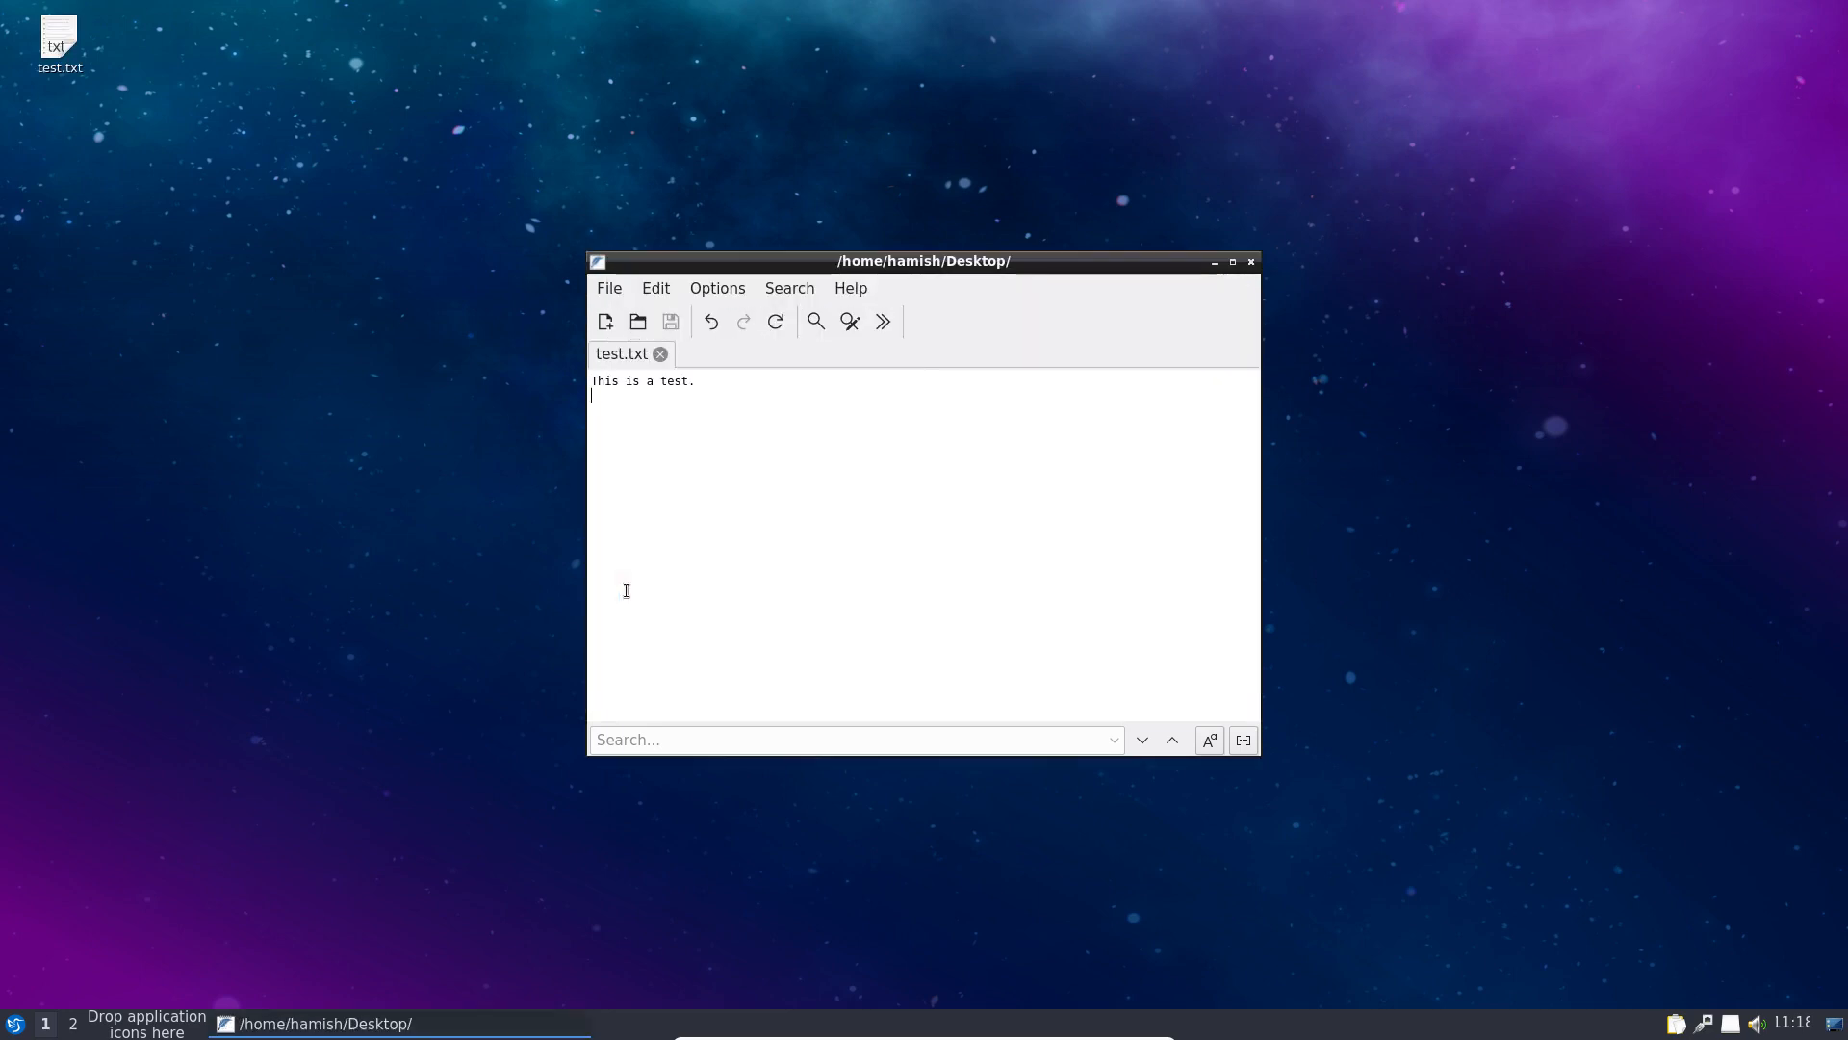
pyautogui.click(1249, 262)
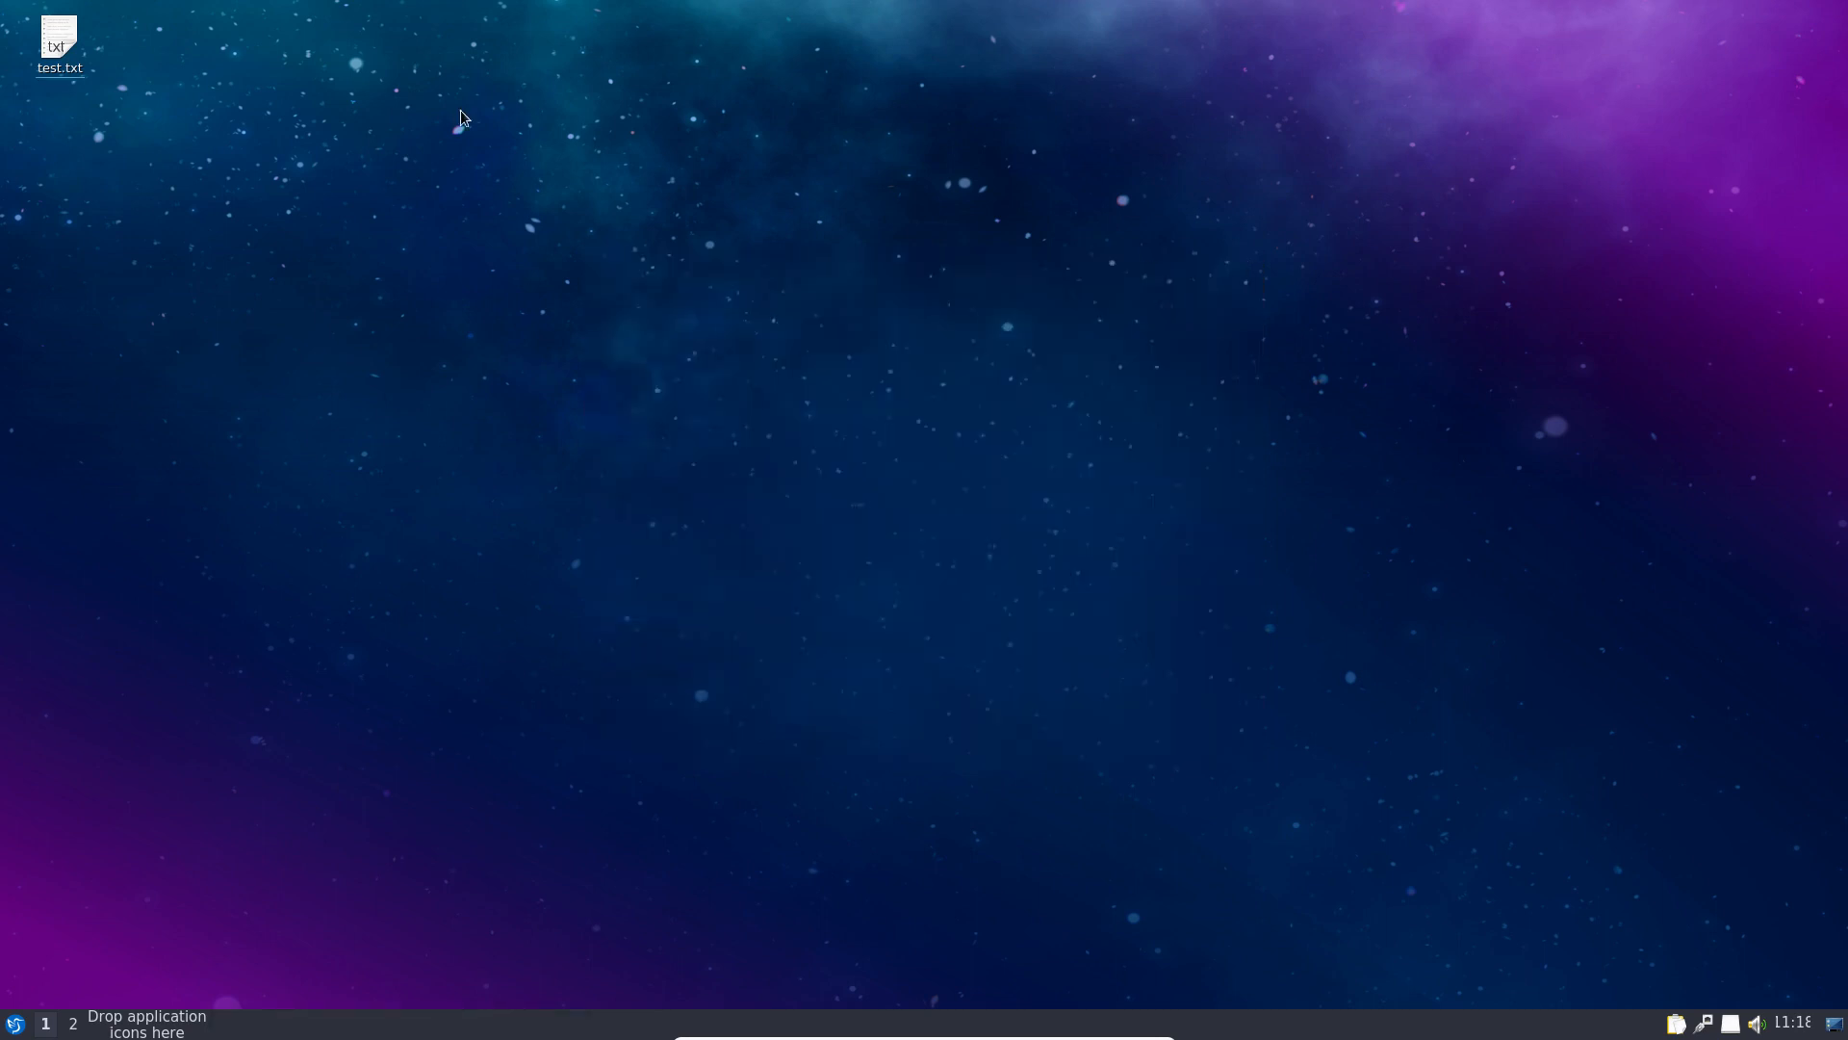
# Step: Open test.txt with calibre and complete its welcome wizard using the generic e-ink device
pyautogui.rightClick(64, 44)
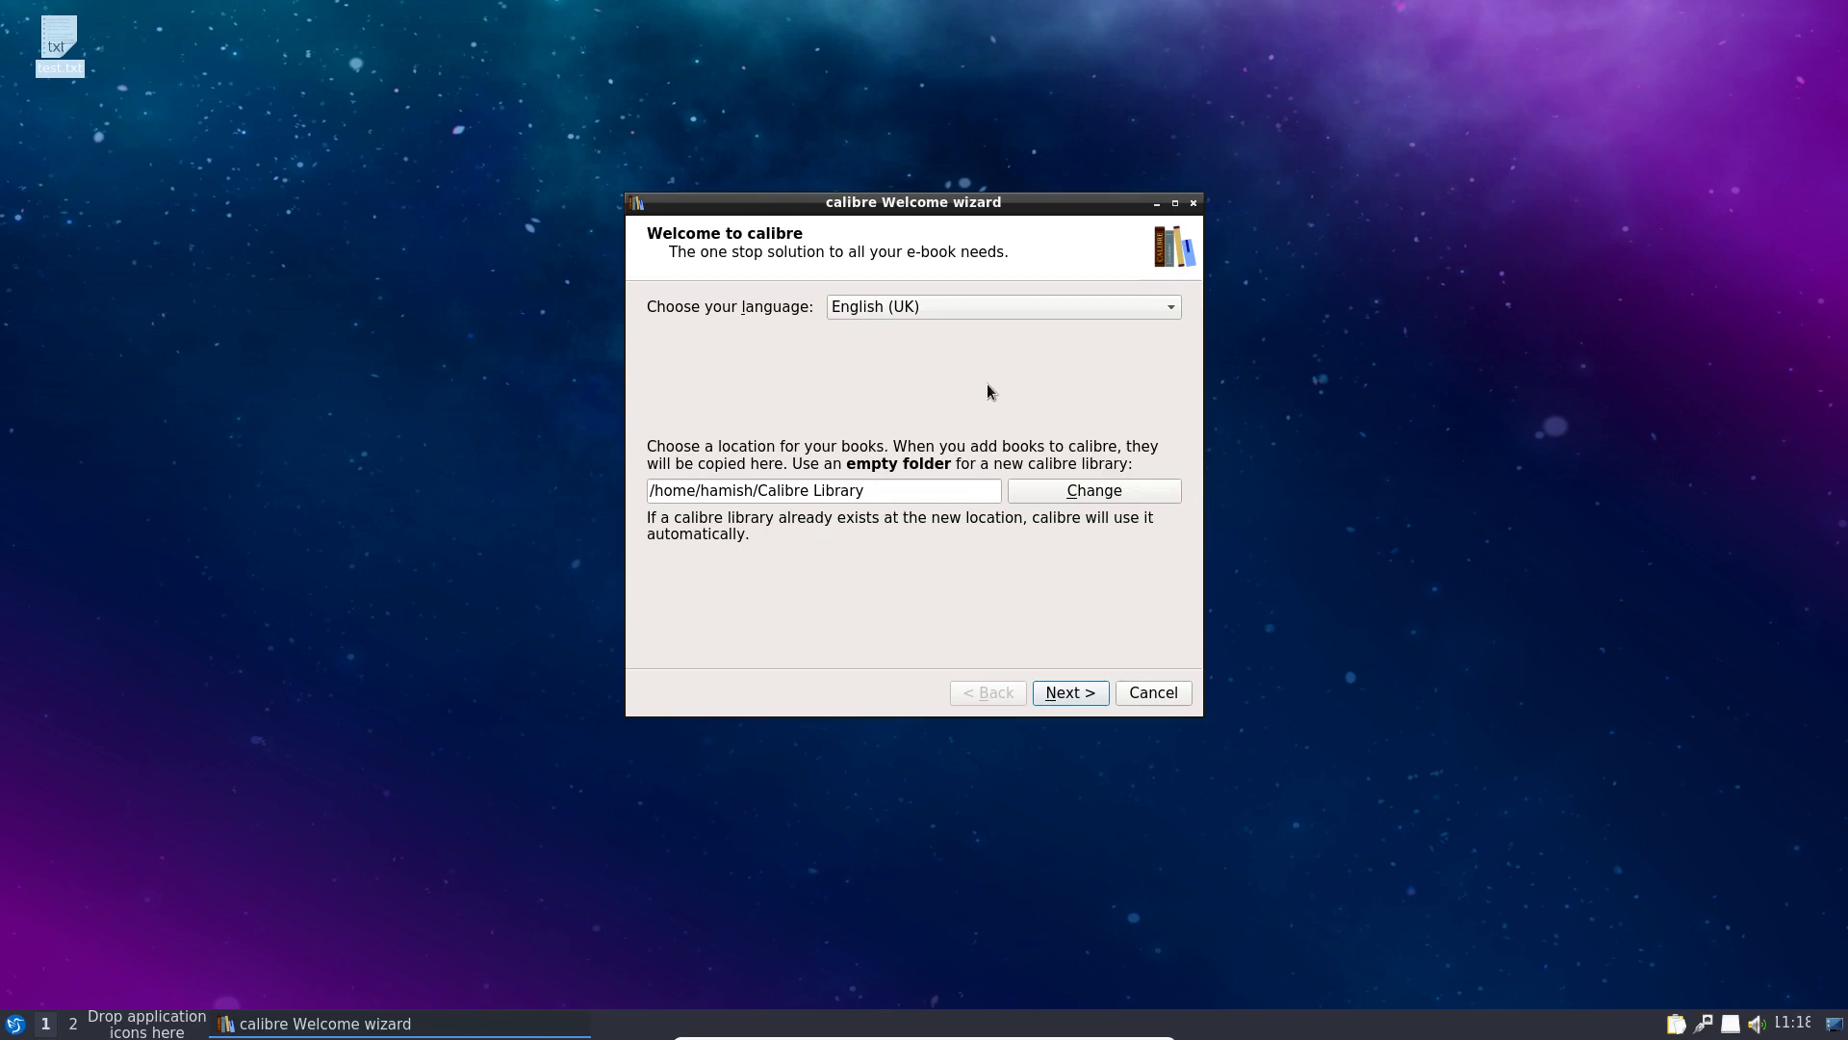
pyautogui.click(1059, 695)
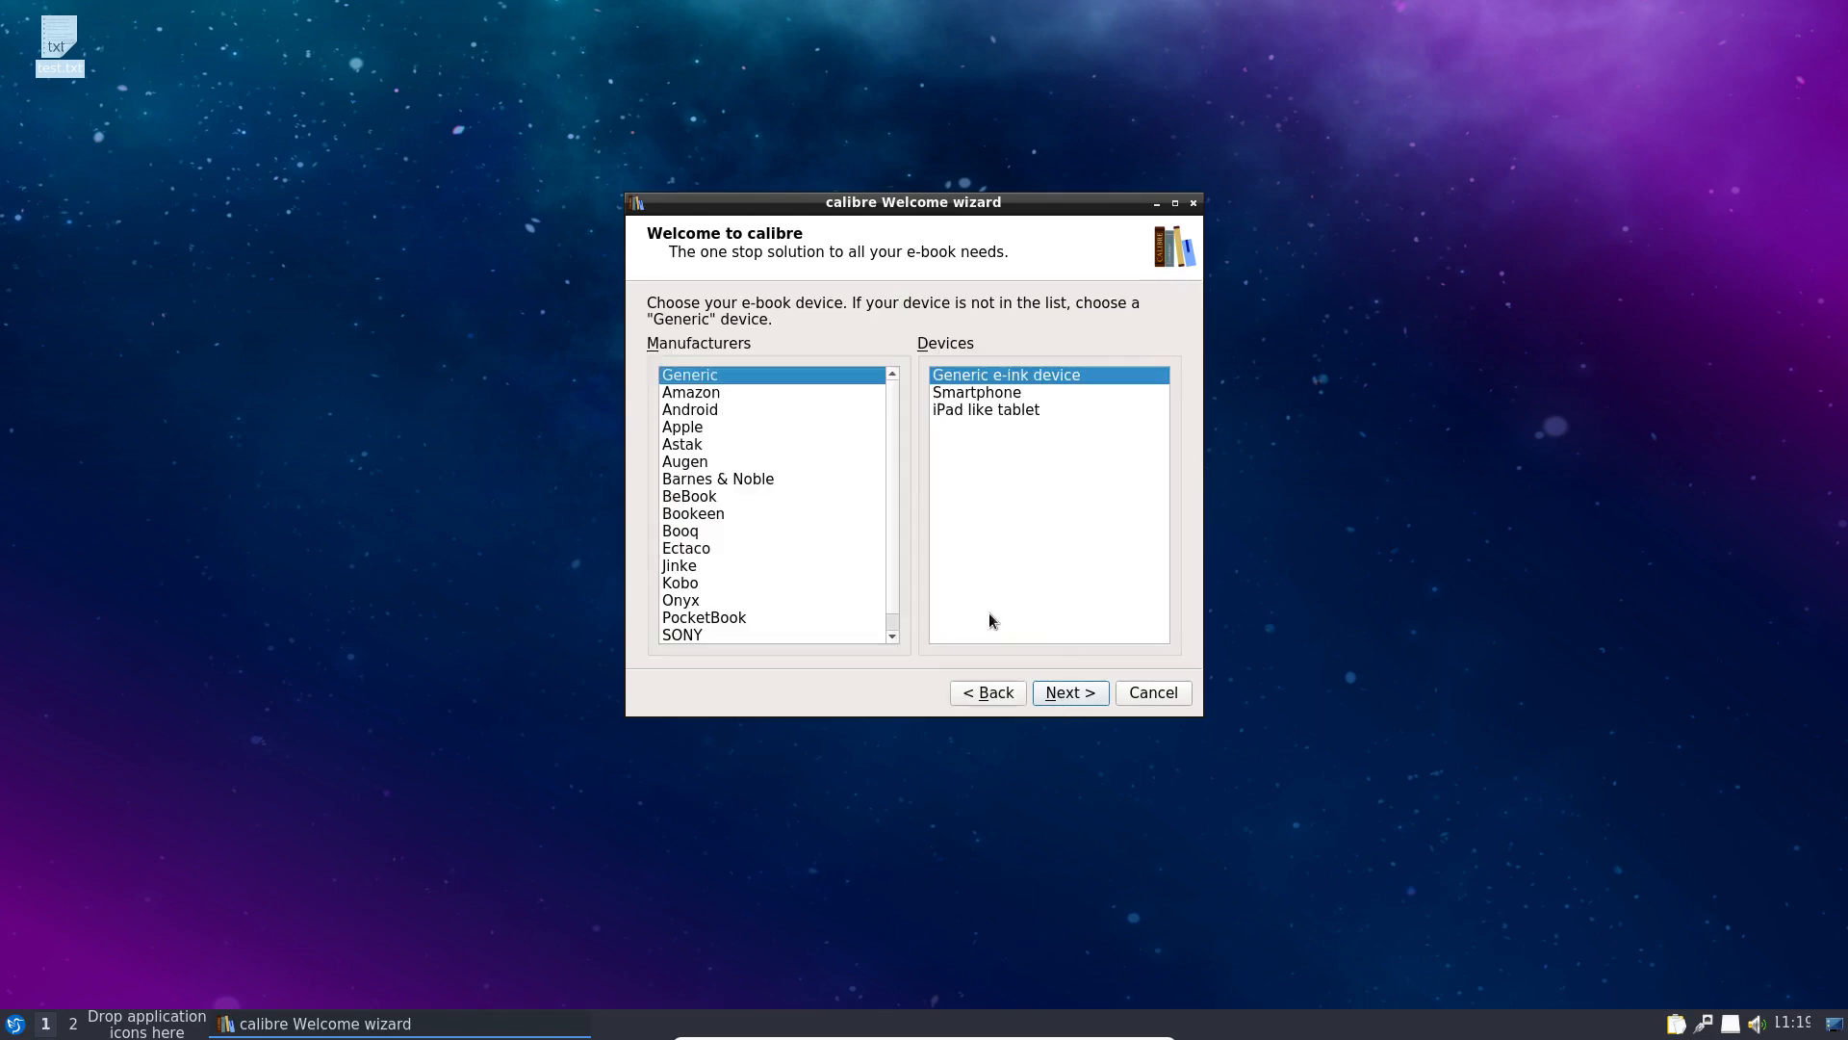
pyautogui.click(1067, 695)
pyautogui.click(1065, 692)
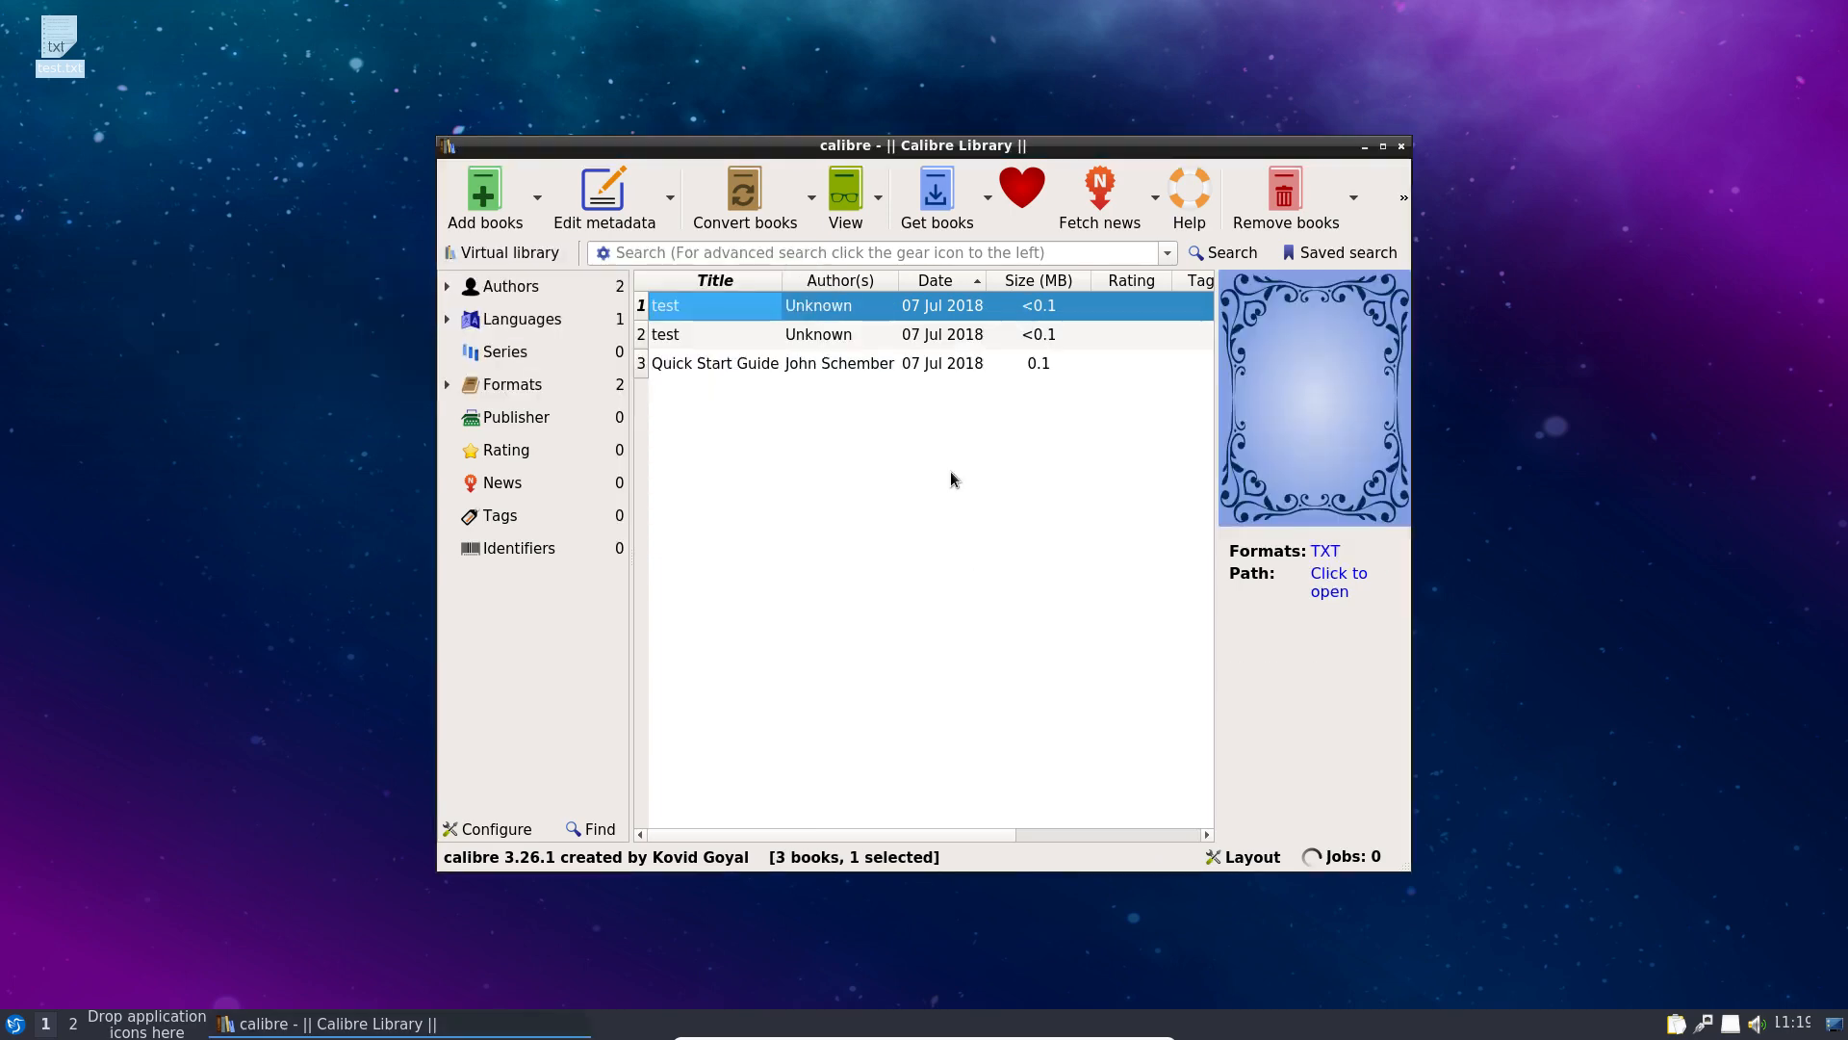
# Step: Open the first test book to read its text, then close the viewer and calibre
pyautogui.doubleClick(722, 307)
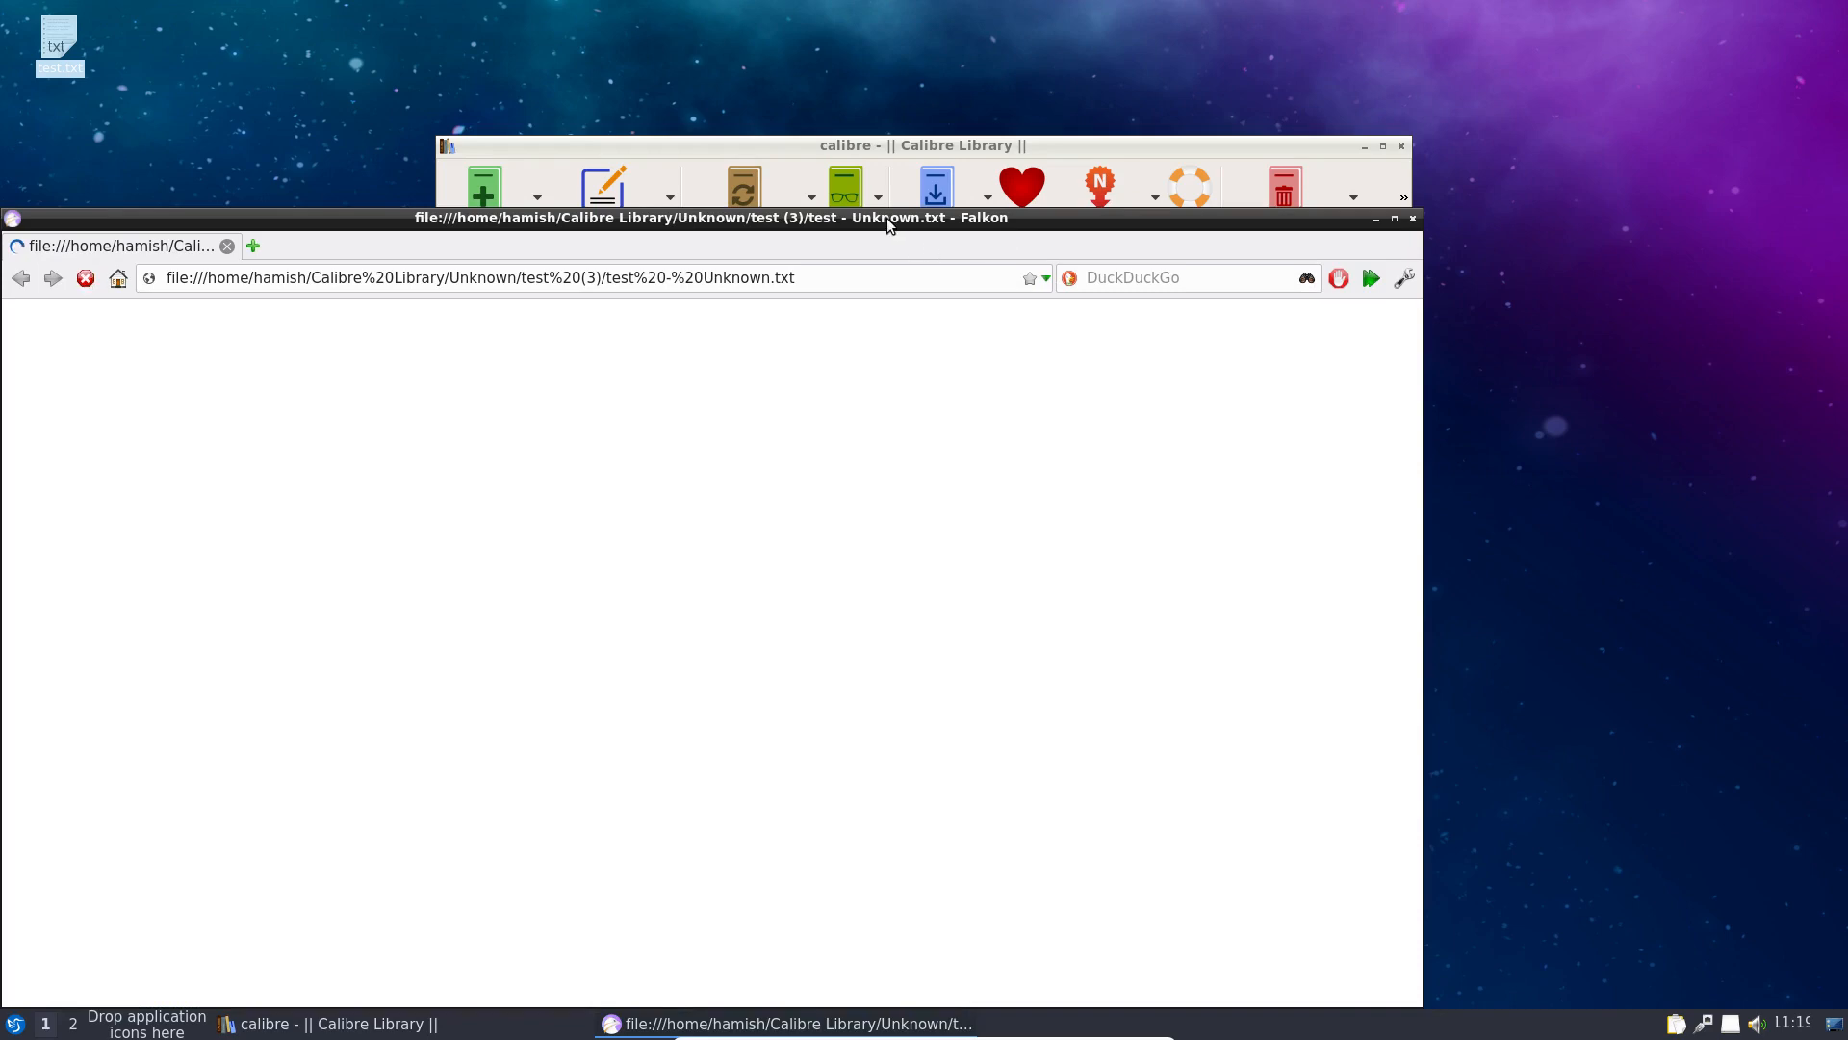
pyautogui.moveTo(887, 217); pyautogui.dragTo(965, 119)
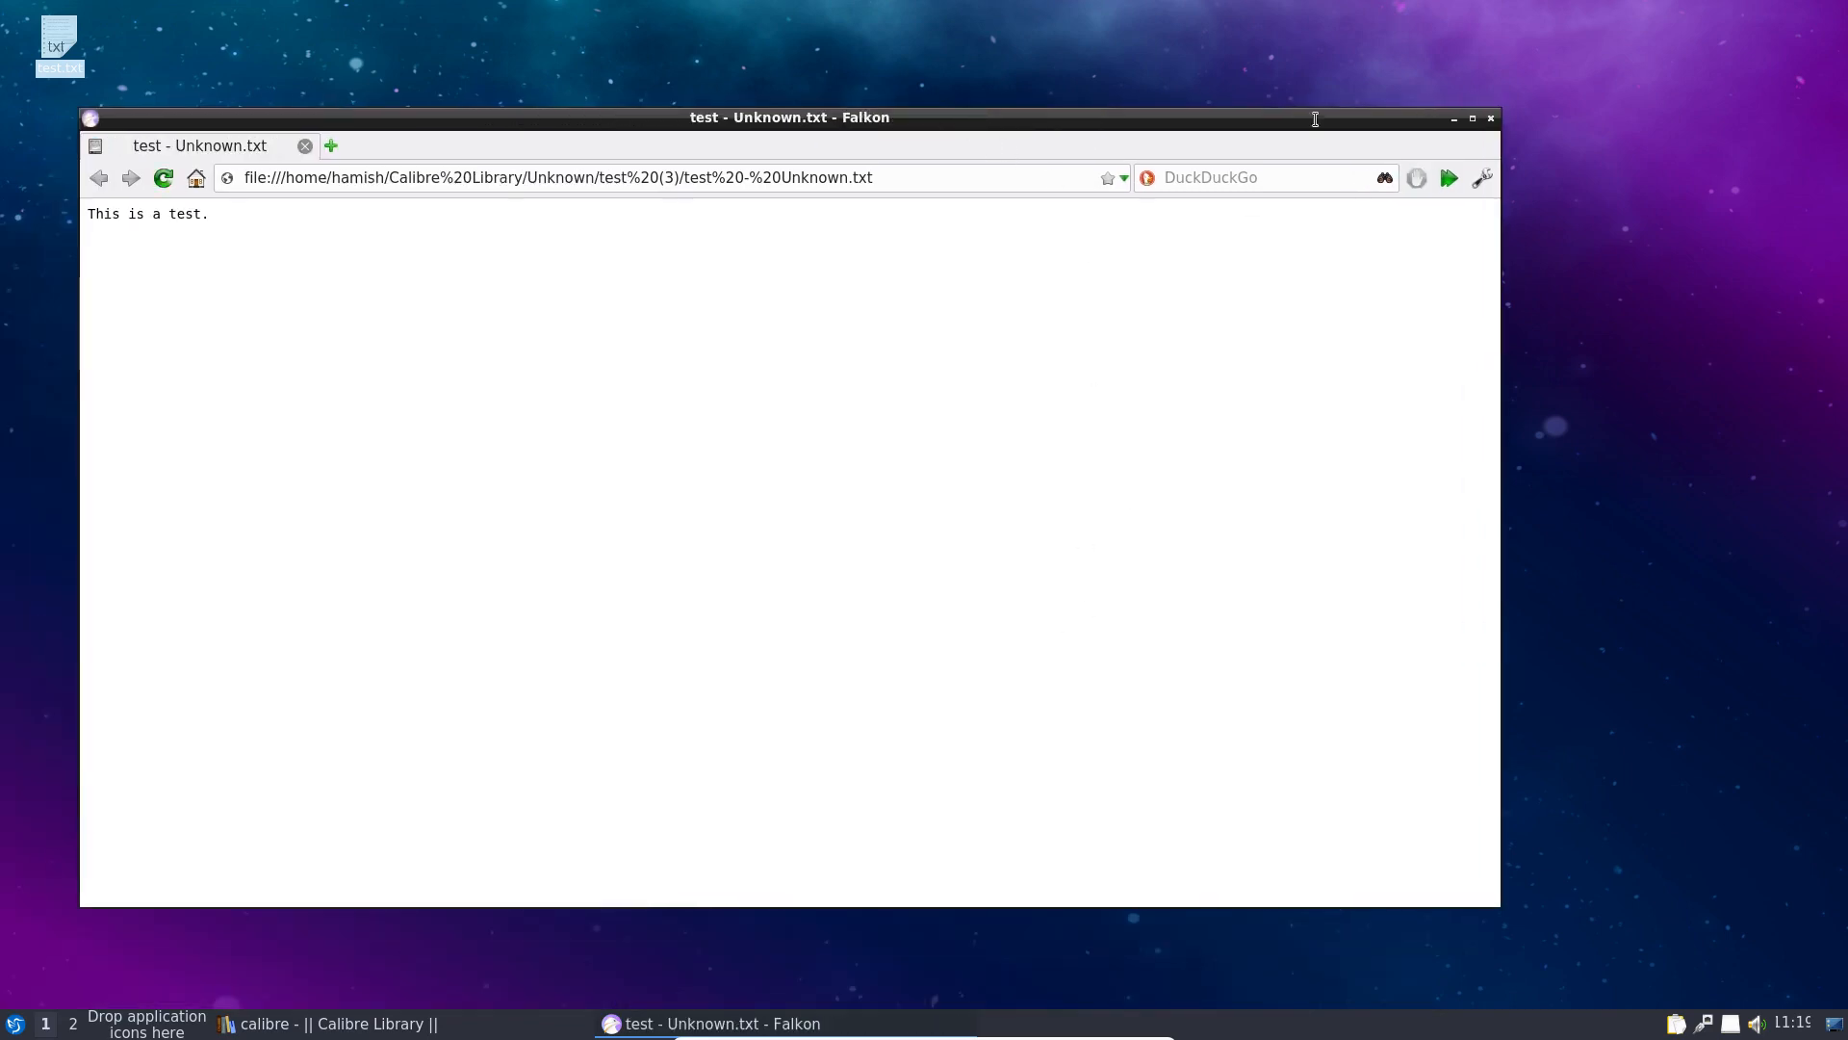
pyautogui.click(1491, 117)
pyautogui.click(1404, 146)
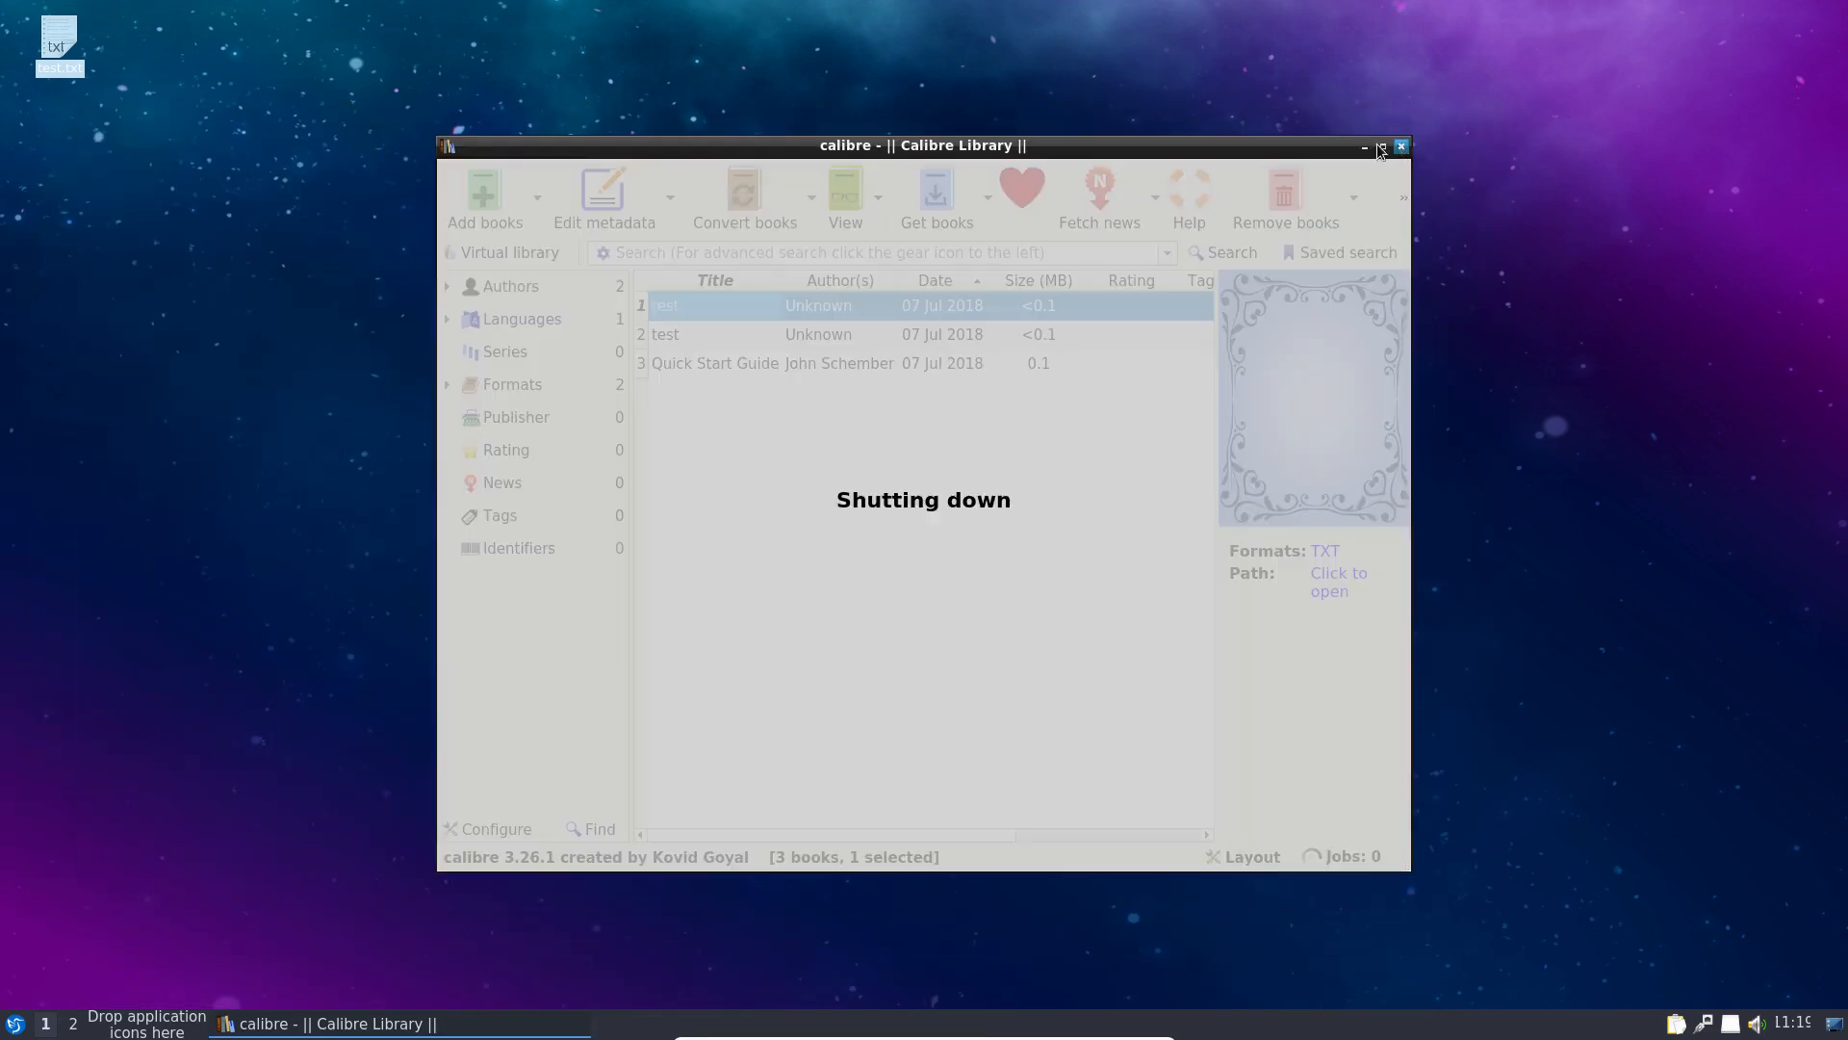
# Step: Open test.txt in FeatherPad via Open With, then close it
pyautogui.rightClick(50, 43)
pyautogui.moveTo(149, 83)
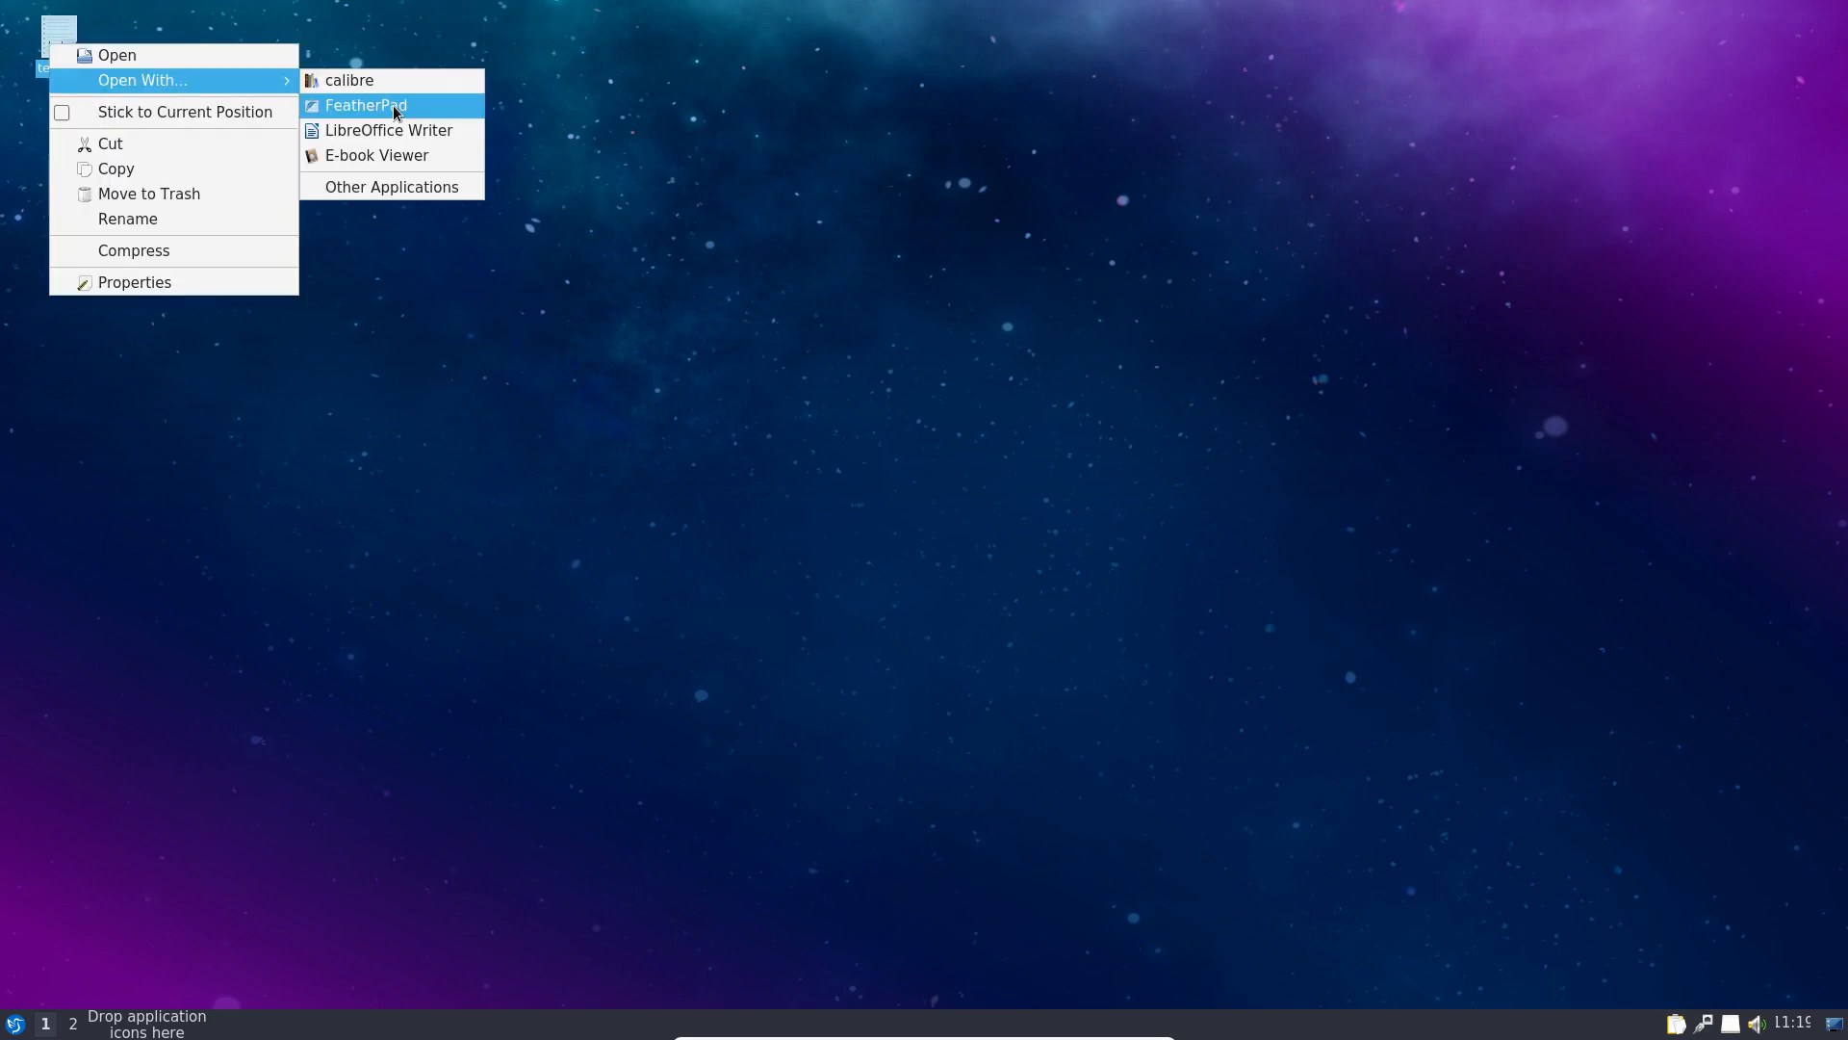
pyautogui.click(389, 106)
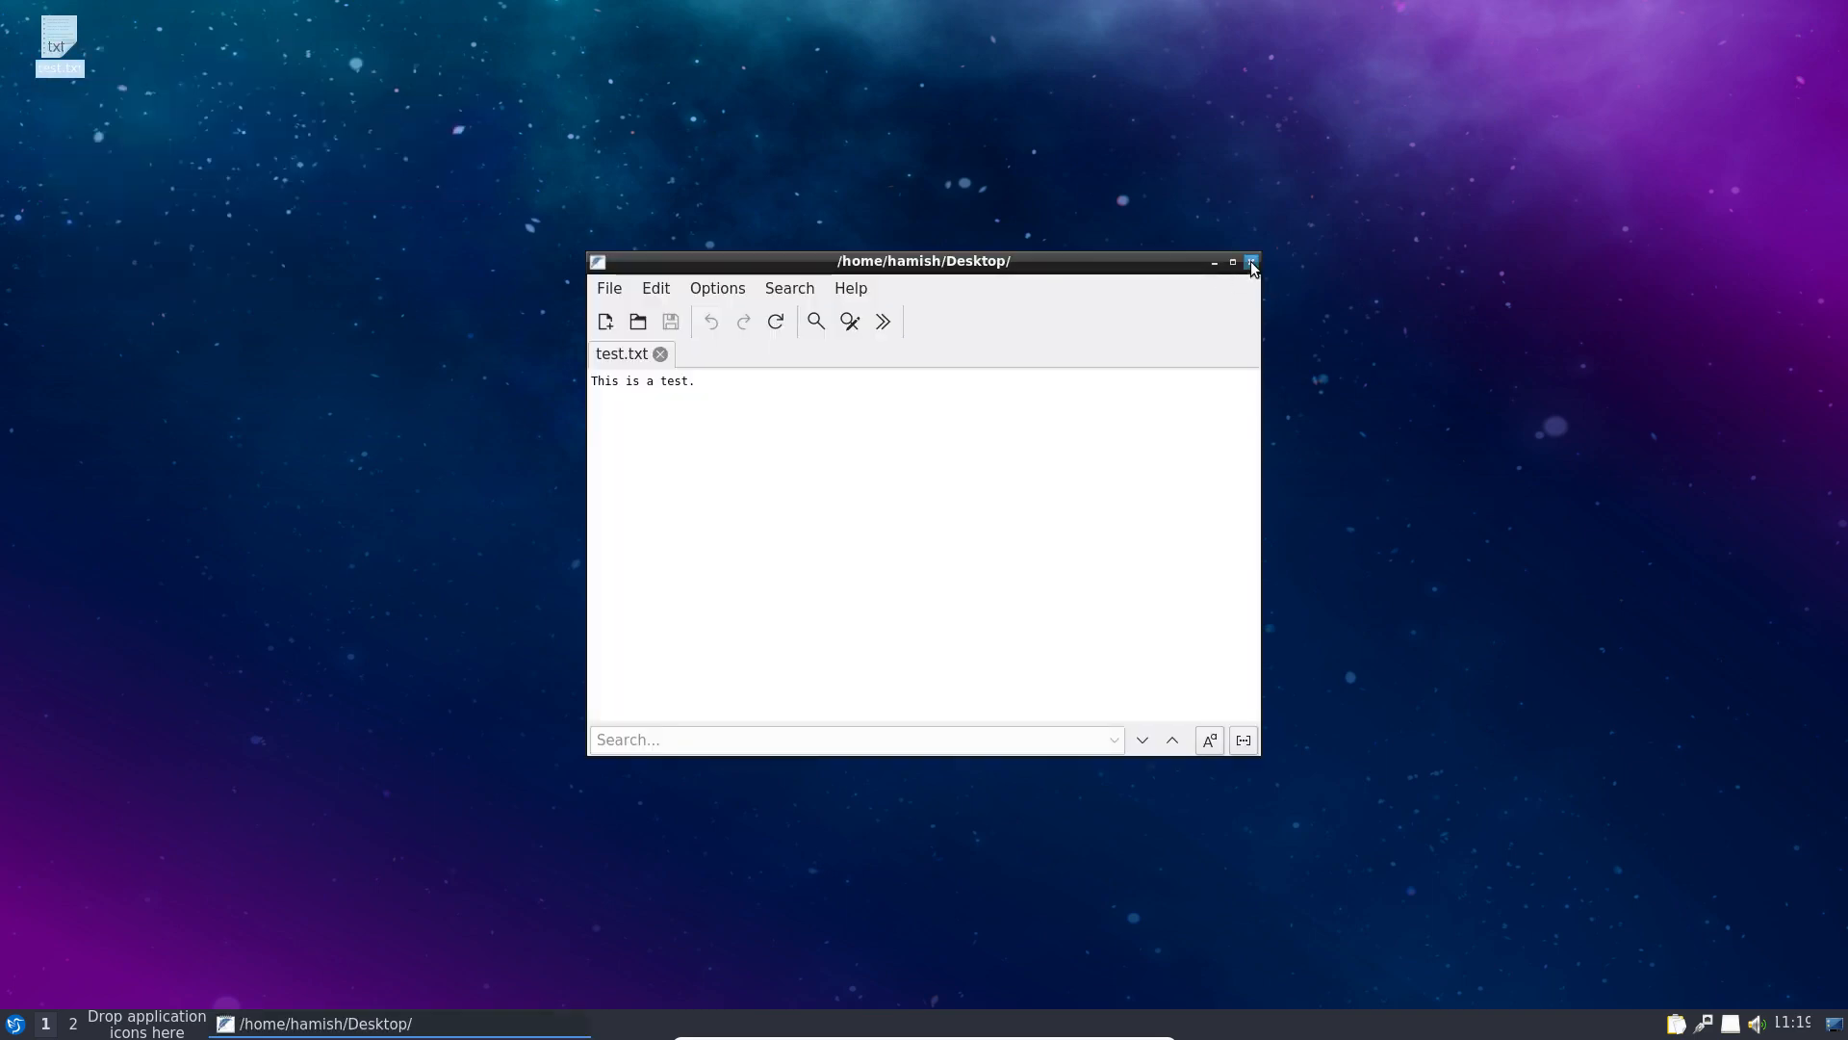
pyautogui.click(1249, 260)
# Step: Start and close the 2048-Qt game from Games, then show the Internet applications list
pyautogui.click(15, 1024)
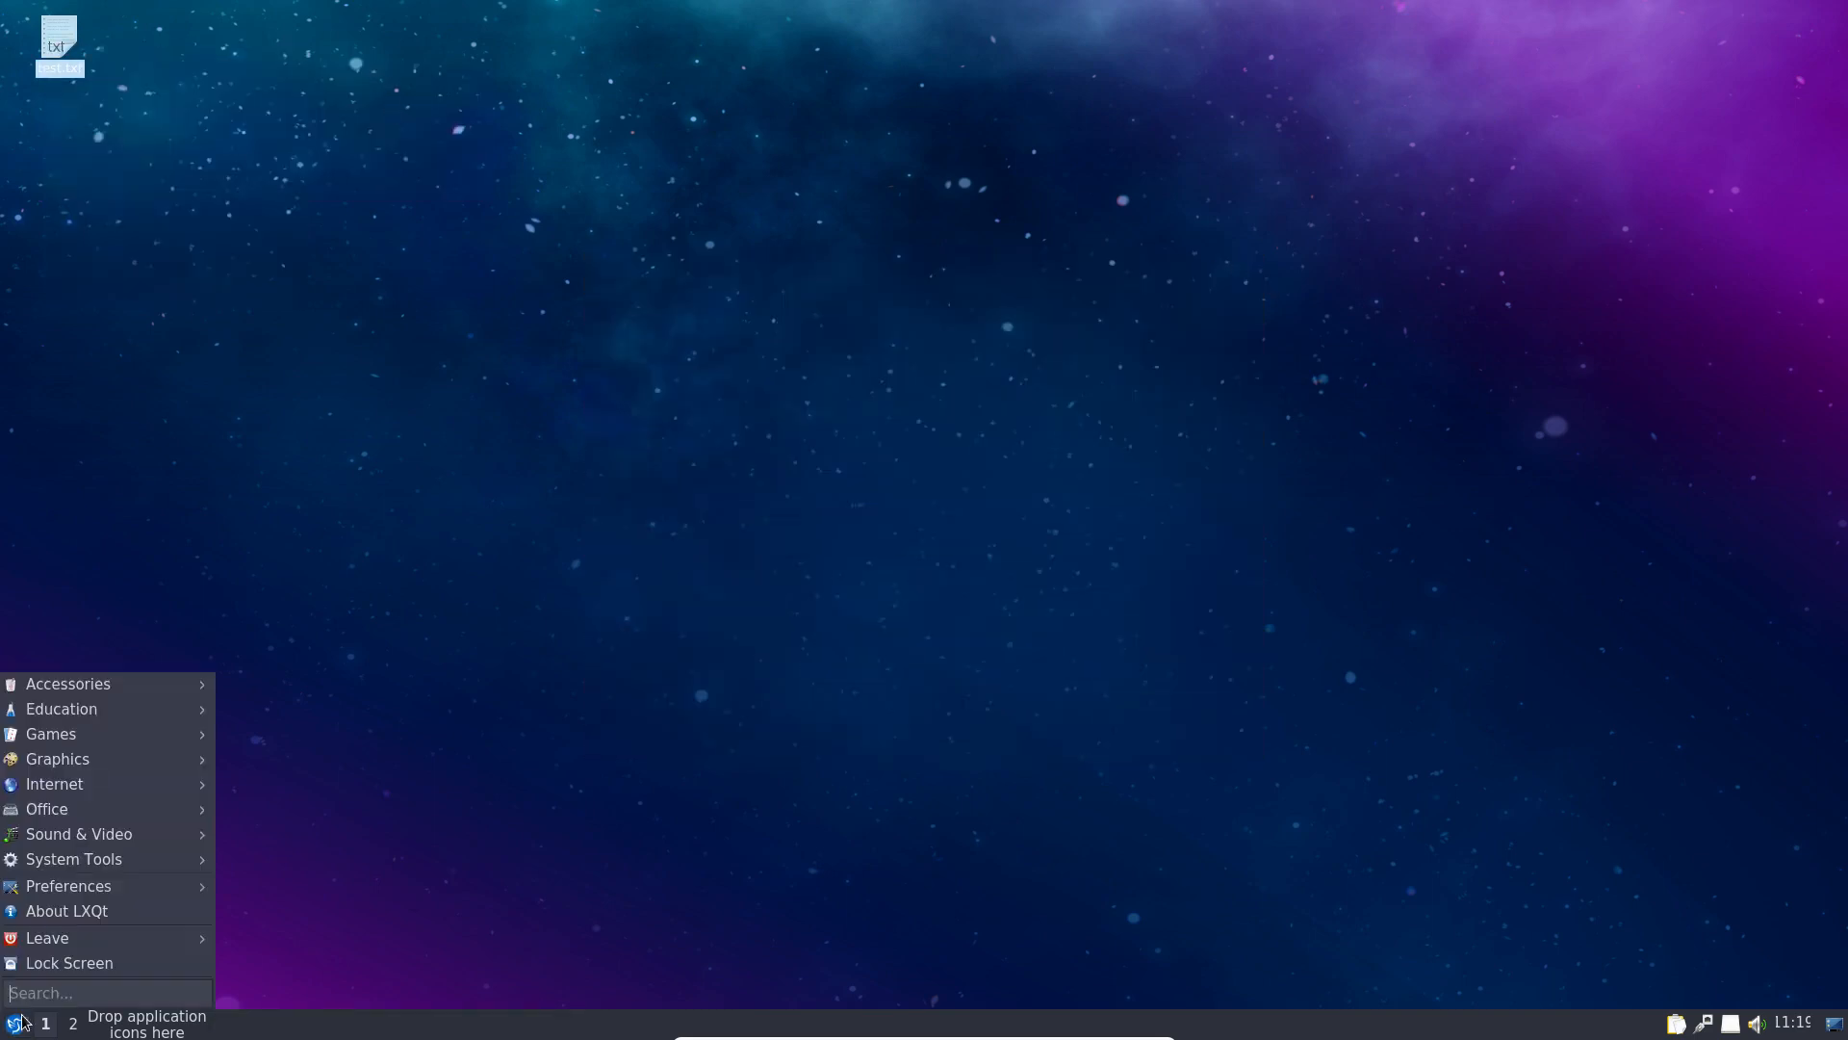
pyautogui.moveTo(78, 707)
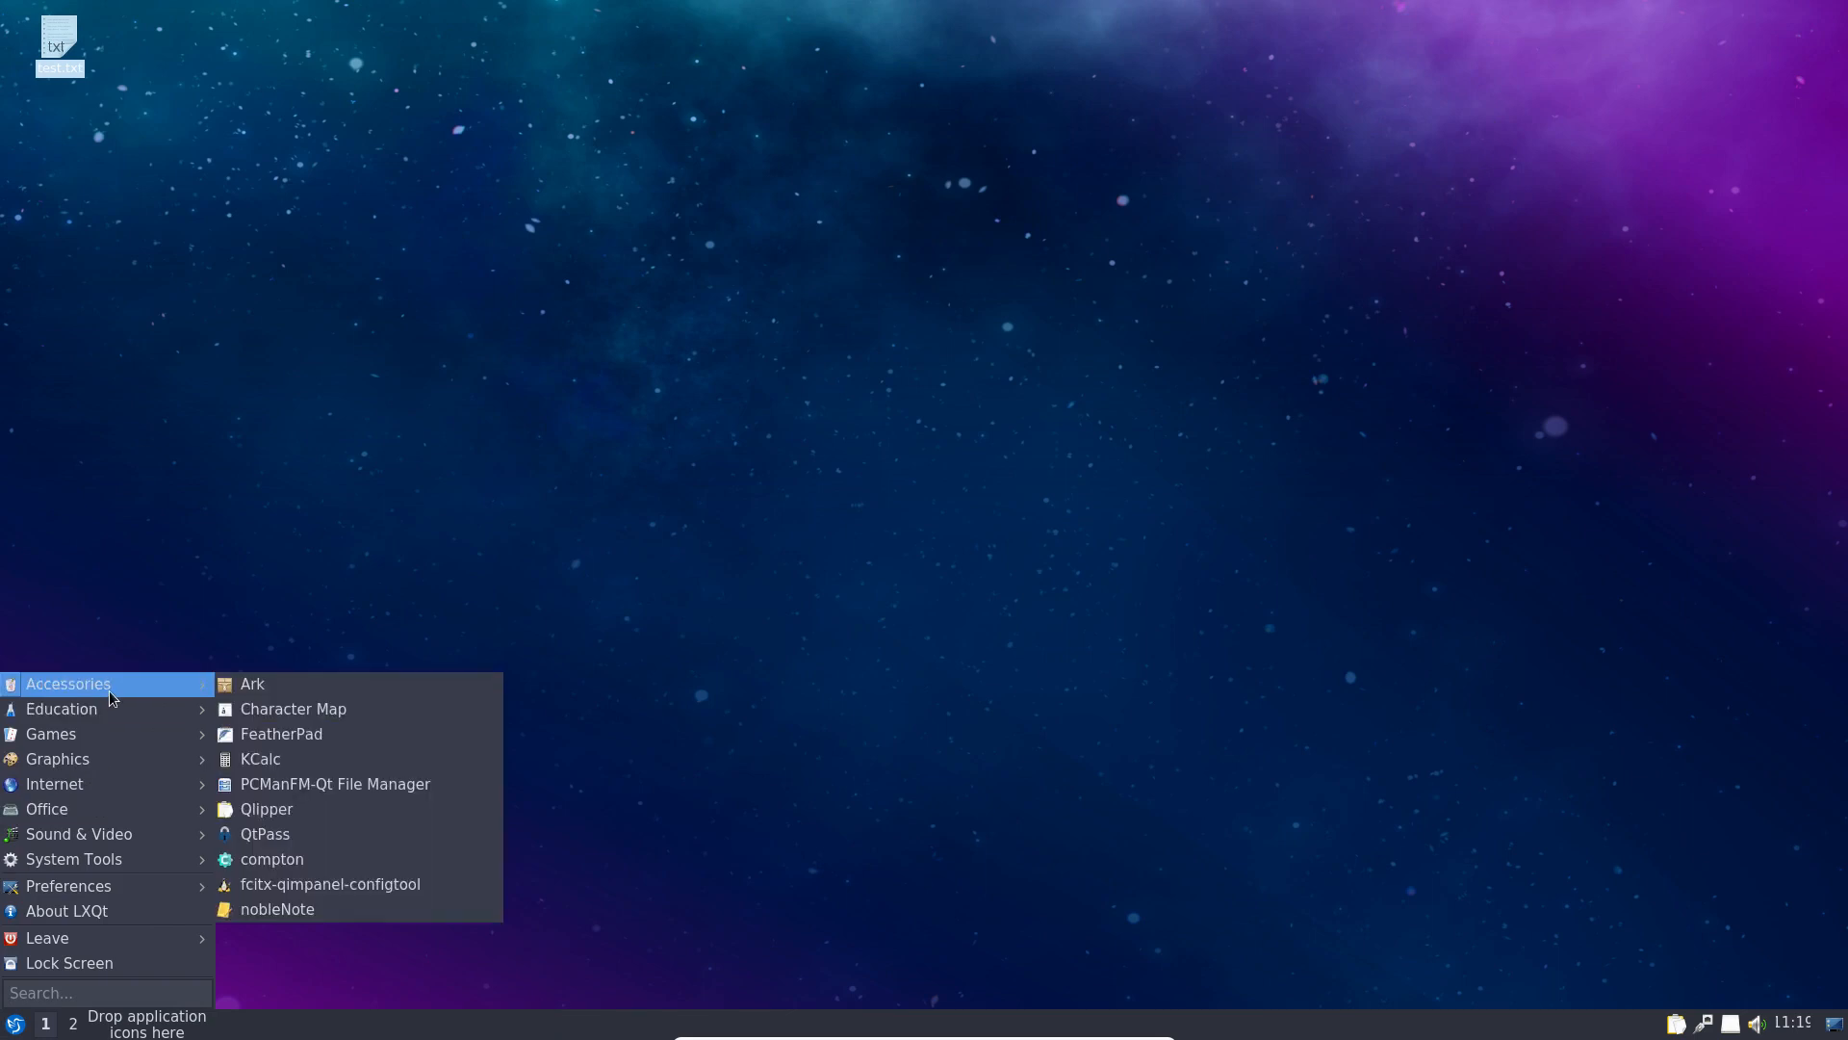
pyautogui.moveTo(135, 737)
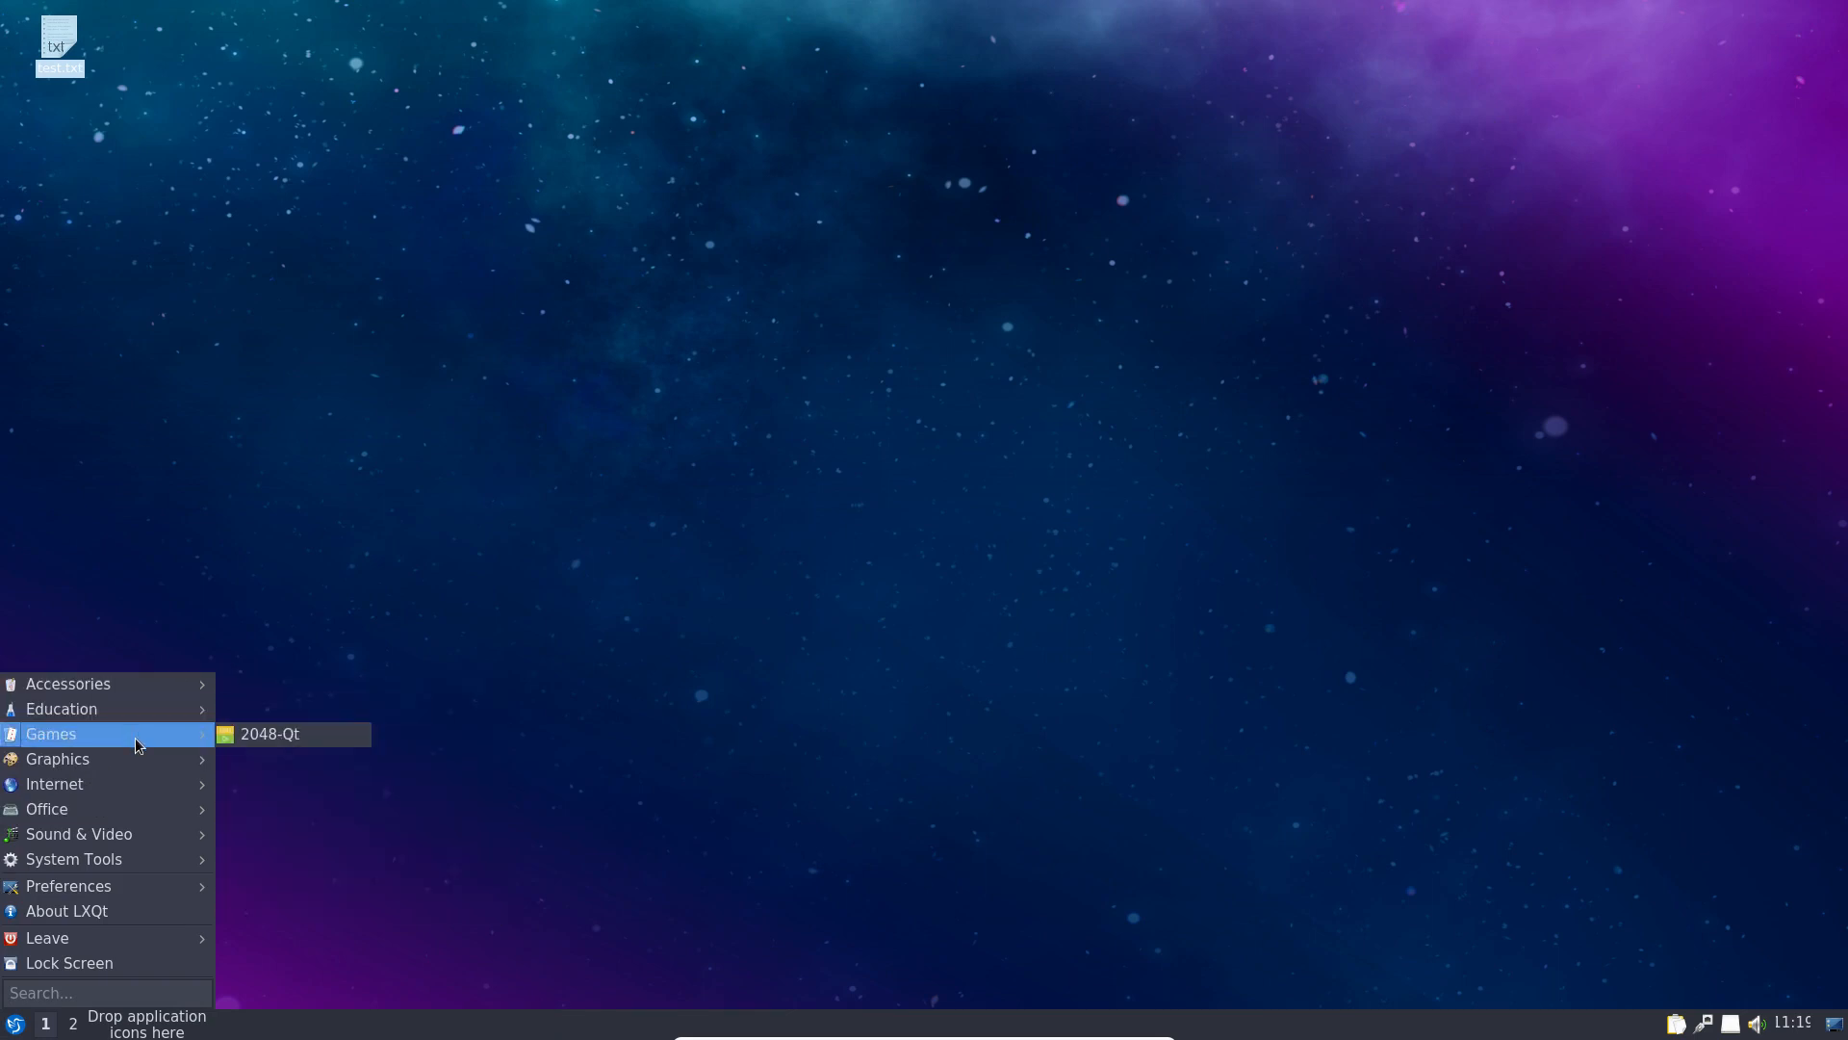
pyautogui.click(266, 741)
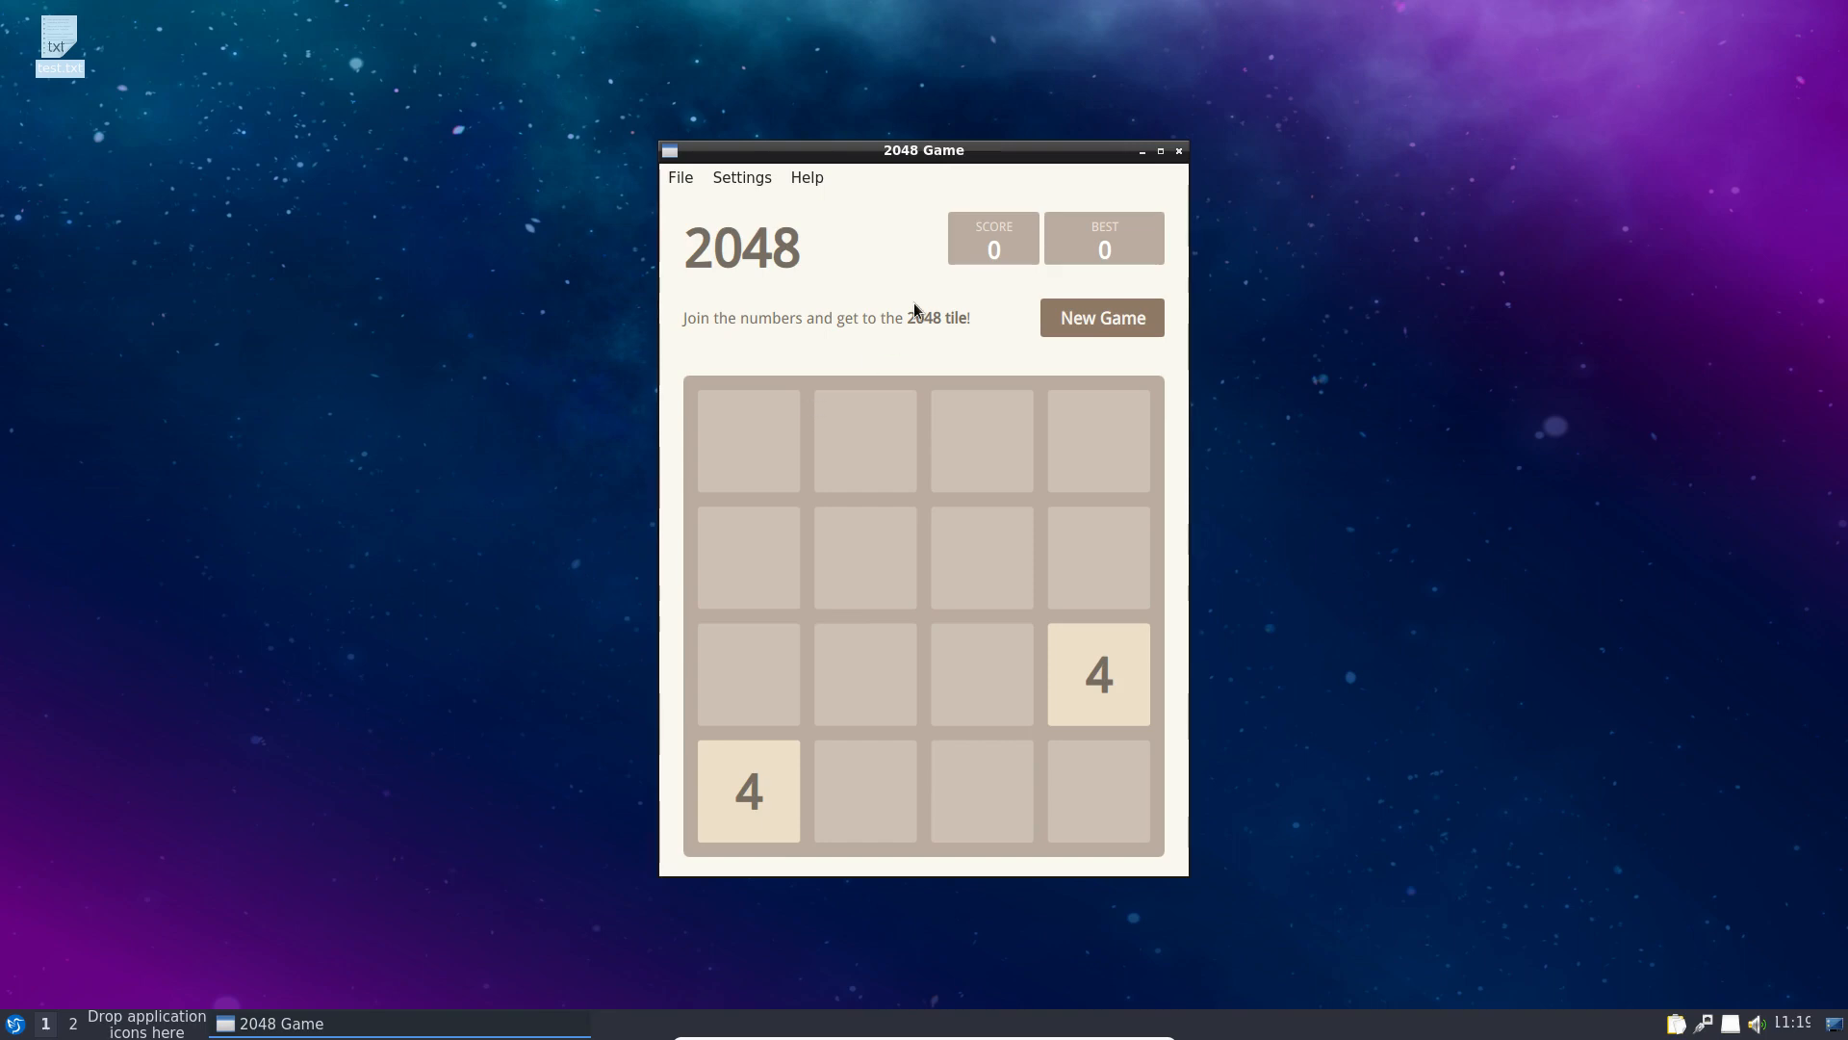
pyautogui.click(1179, 151)
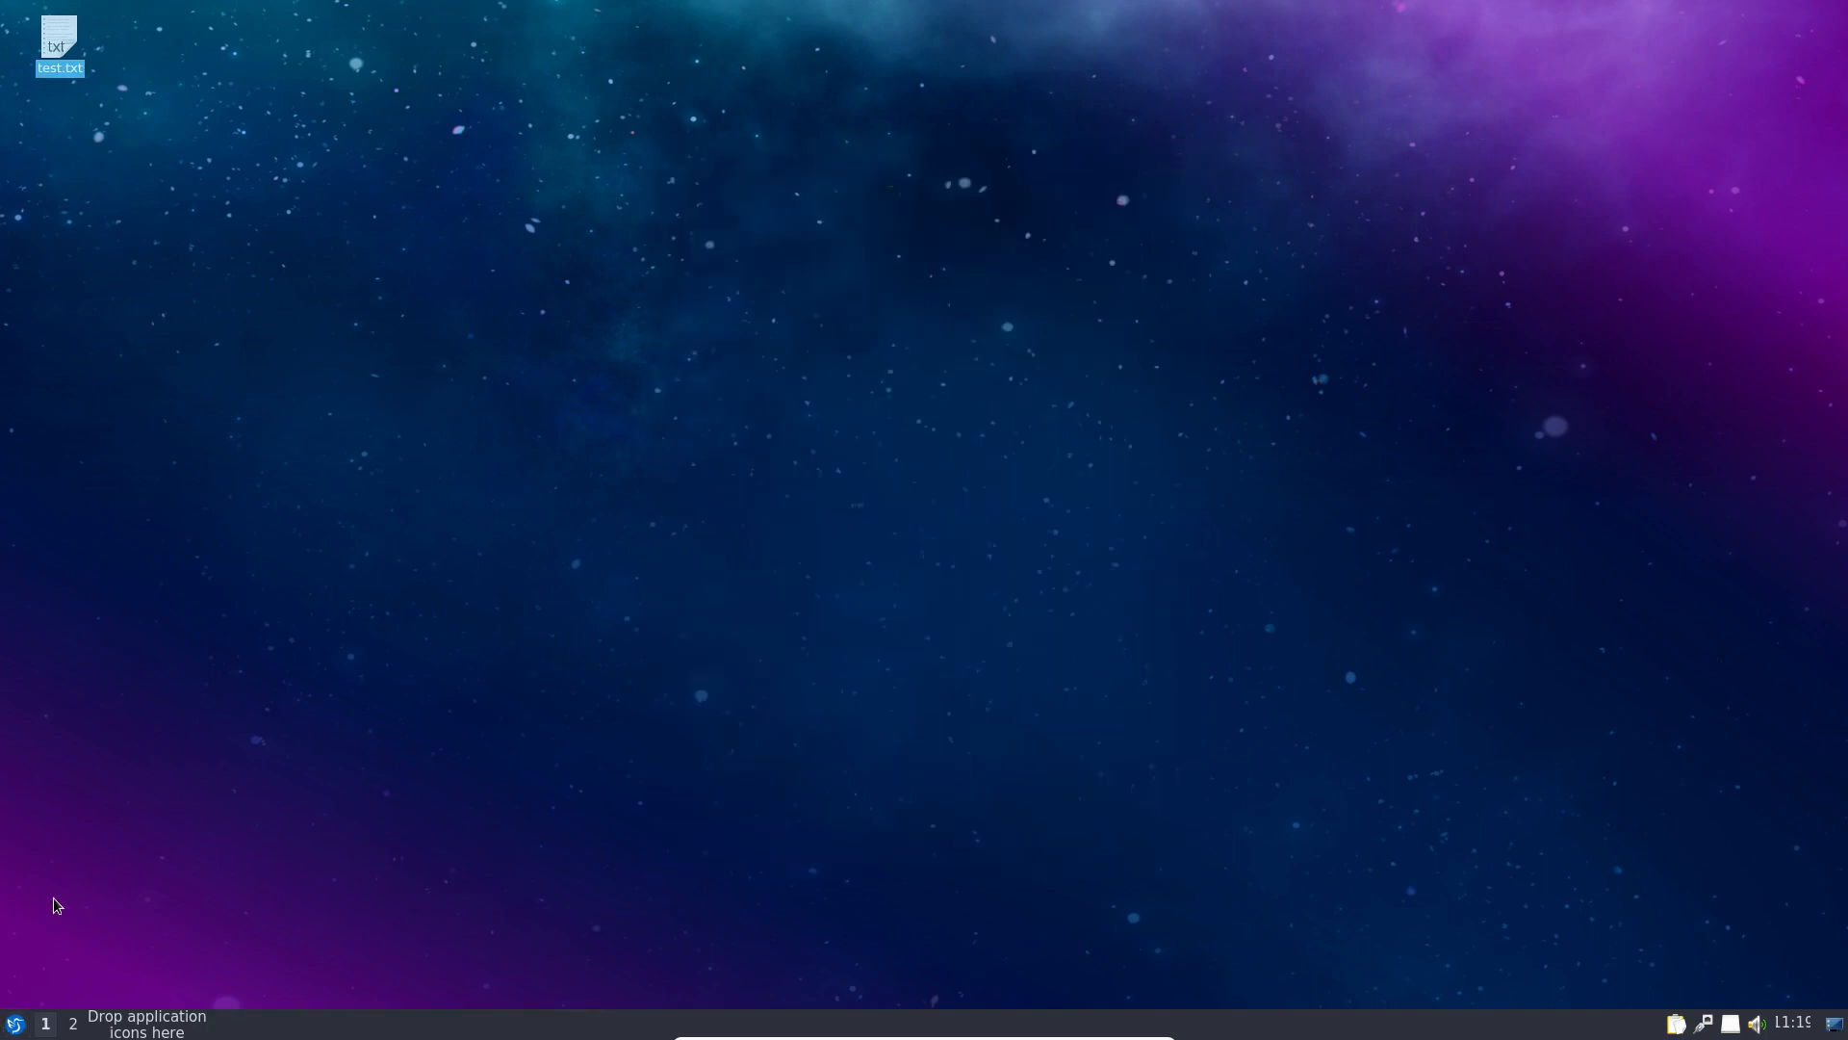
pyautogui.click(14, 1023)
pyautogui.moveTo(182, 762)
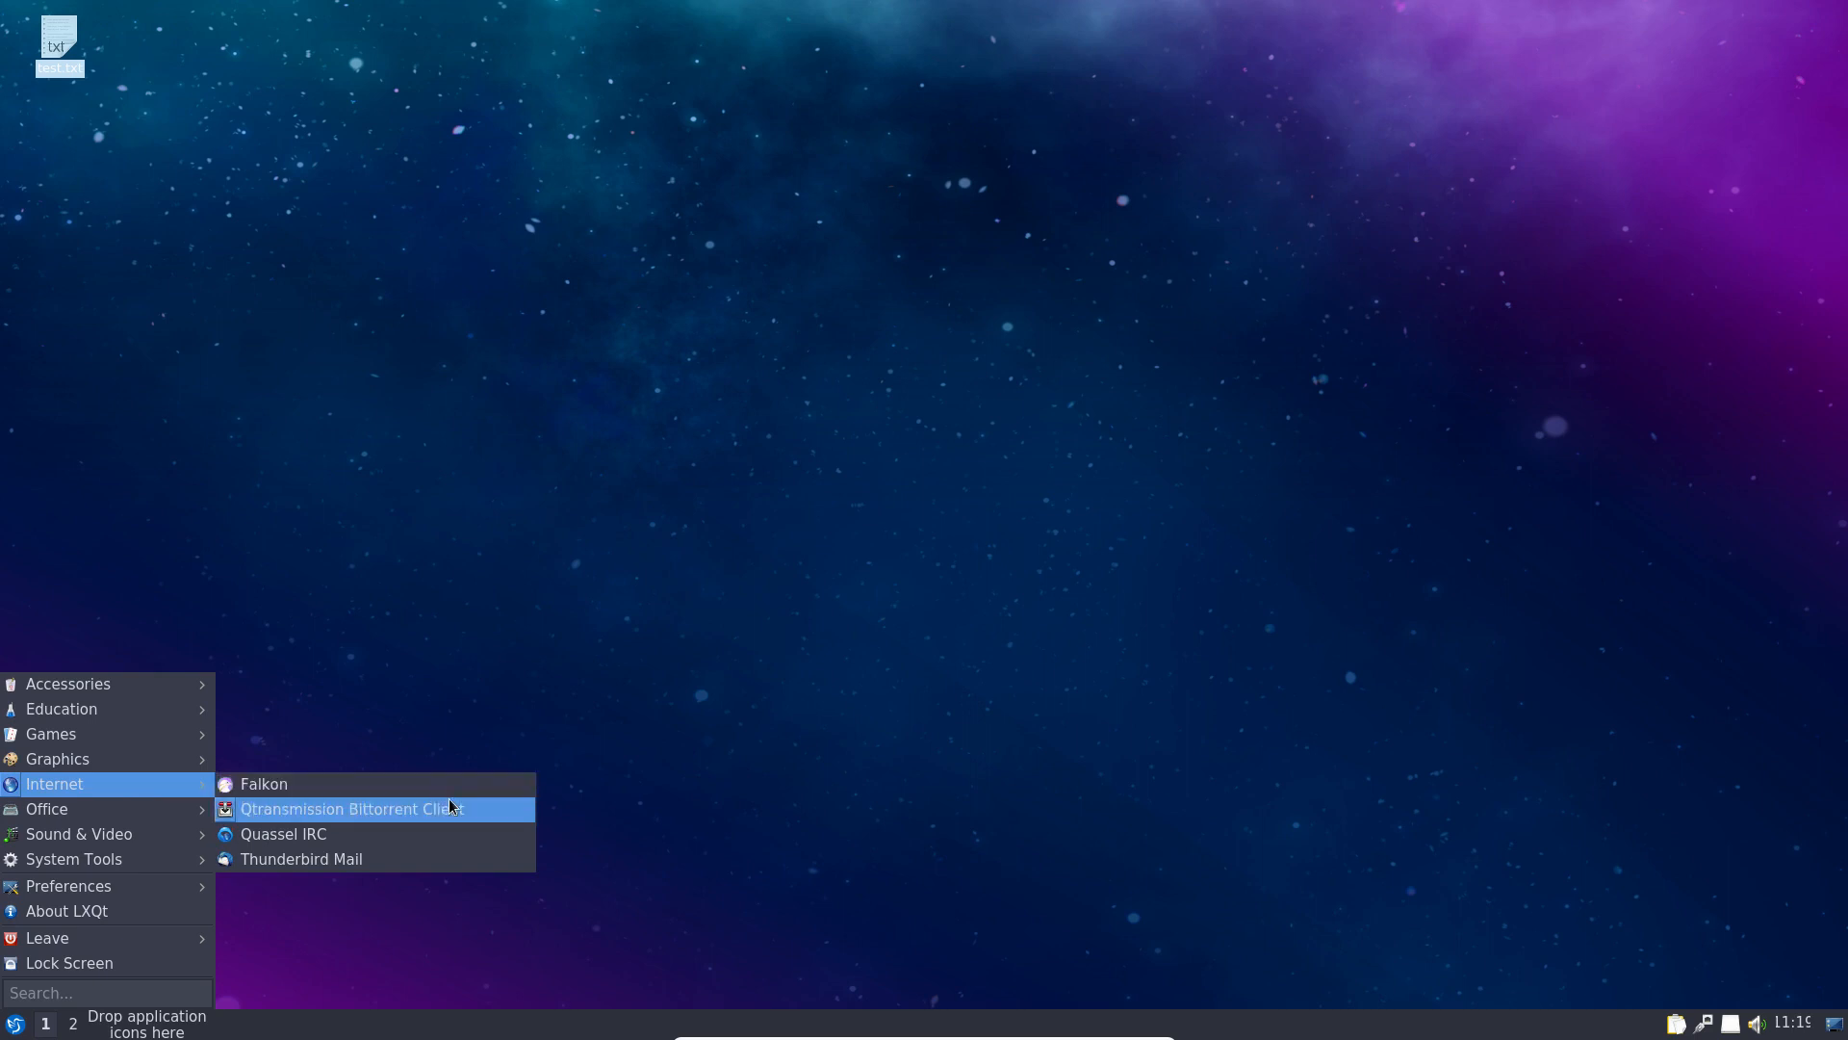
# Step: Launch Falkon and check its About version information
pyautogui.click(441, 789)
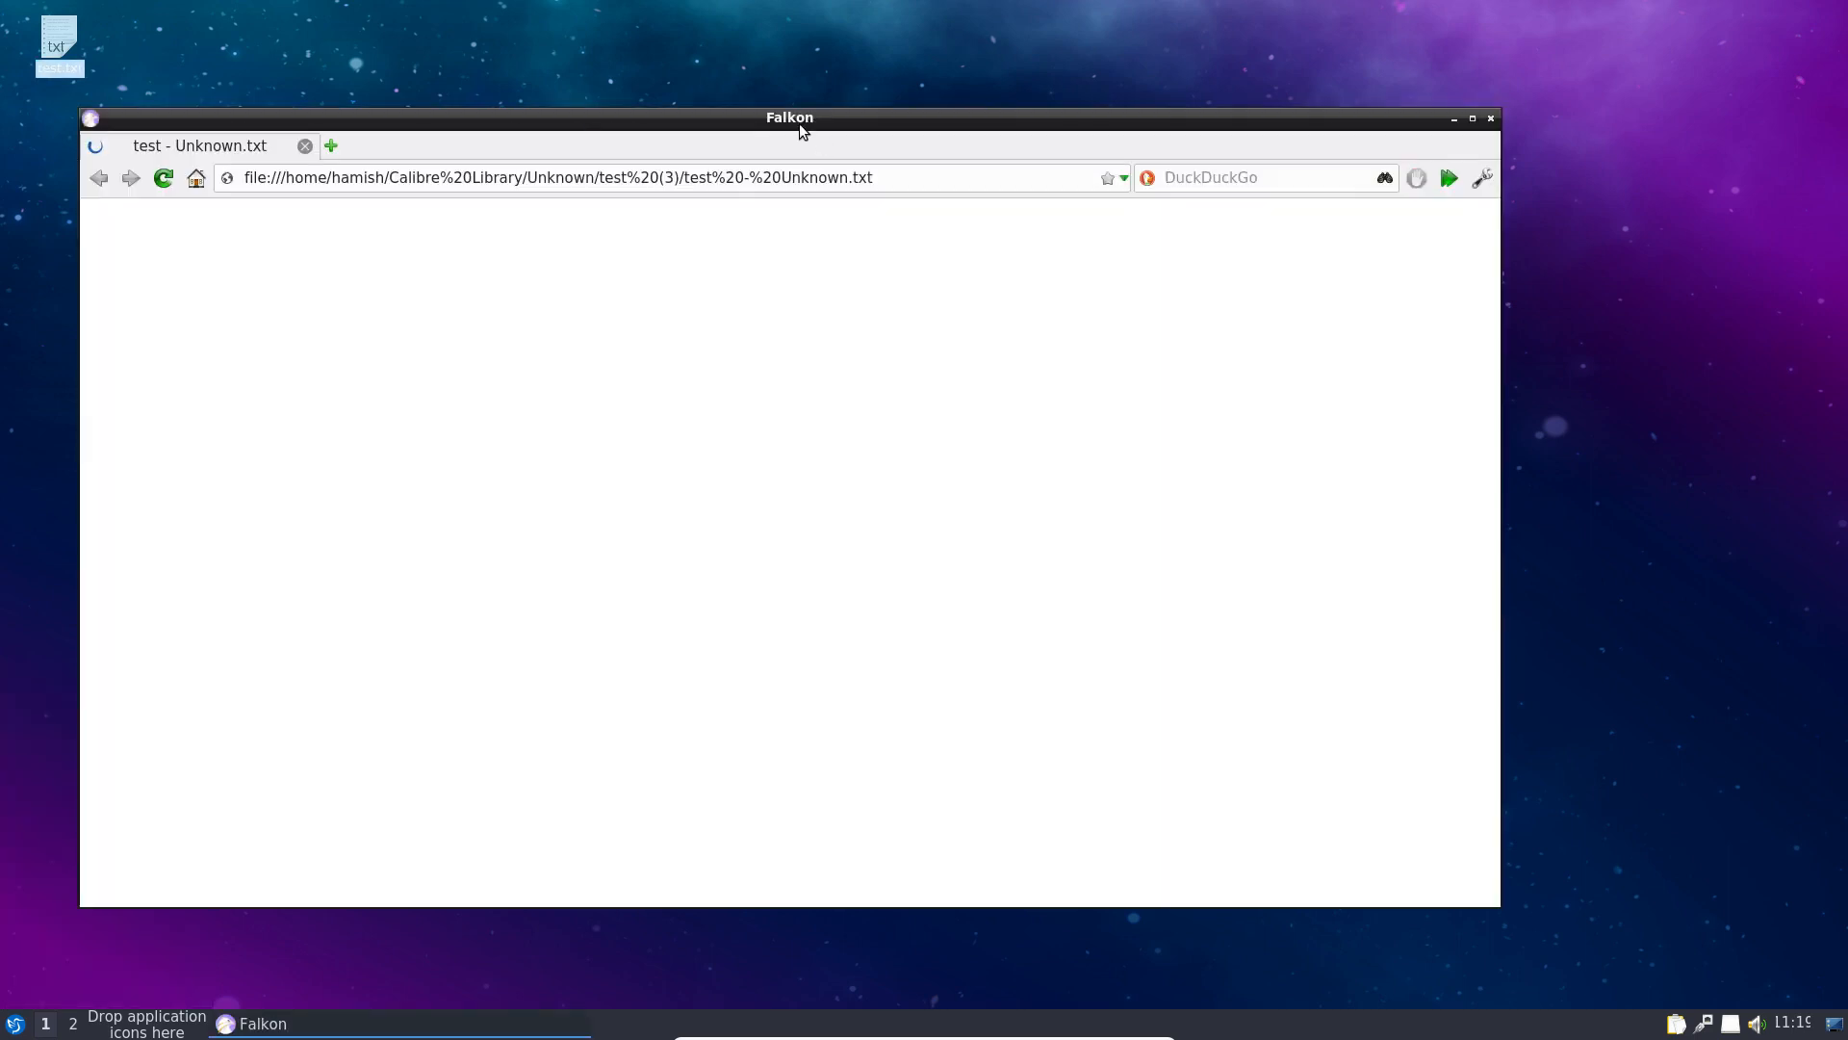
pyautogui.moveTo(799, 123); pyautogui.dragTo(905, 68)
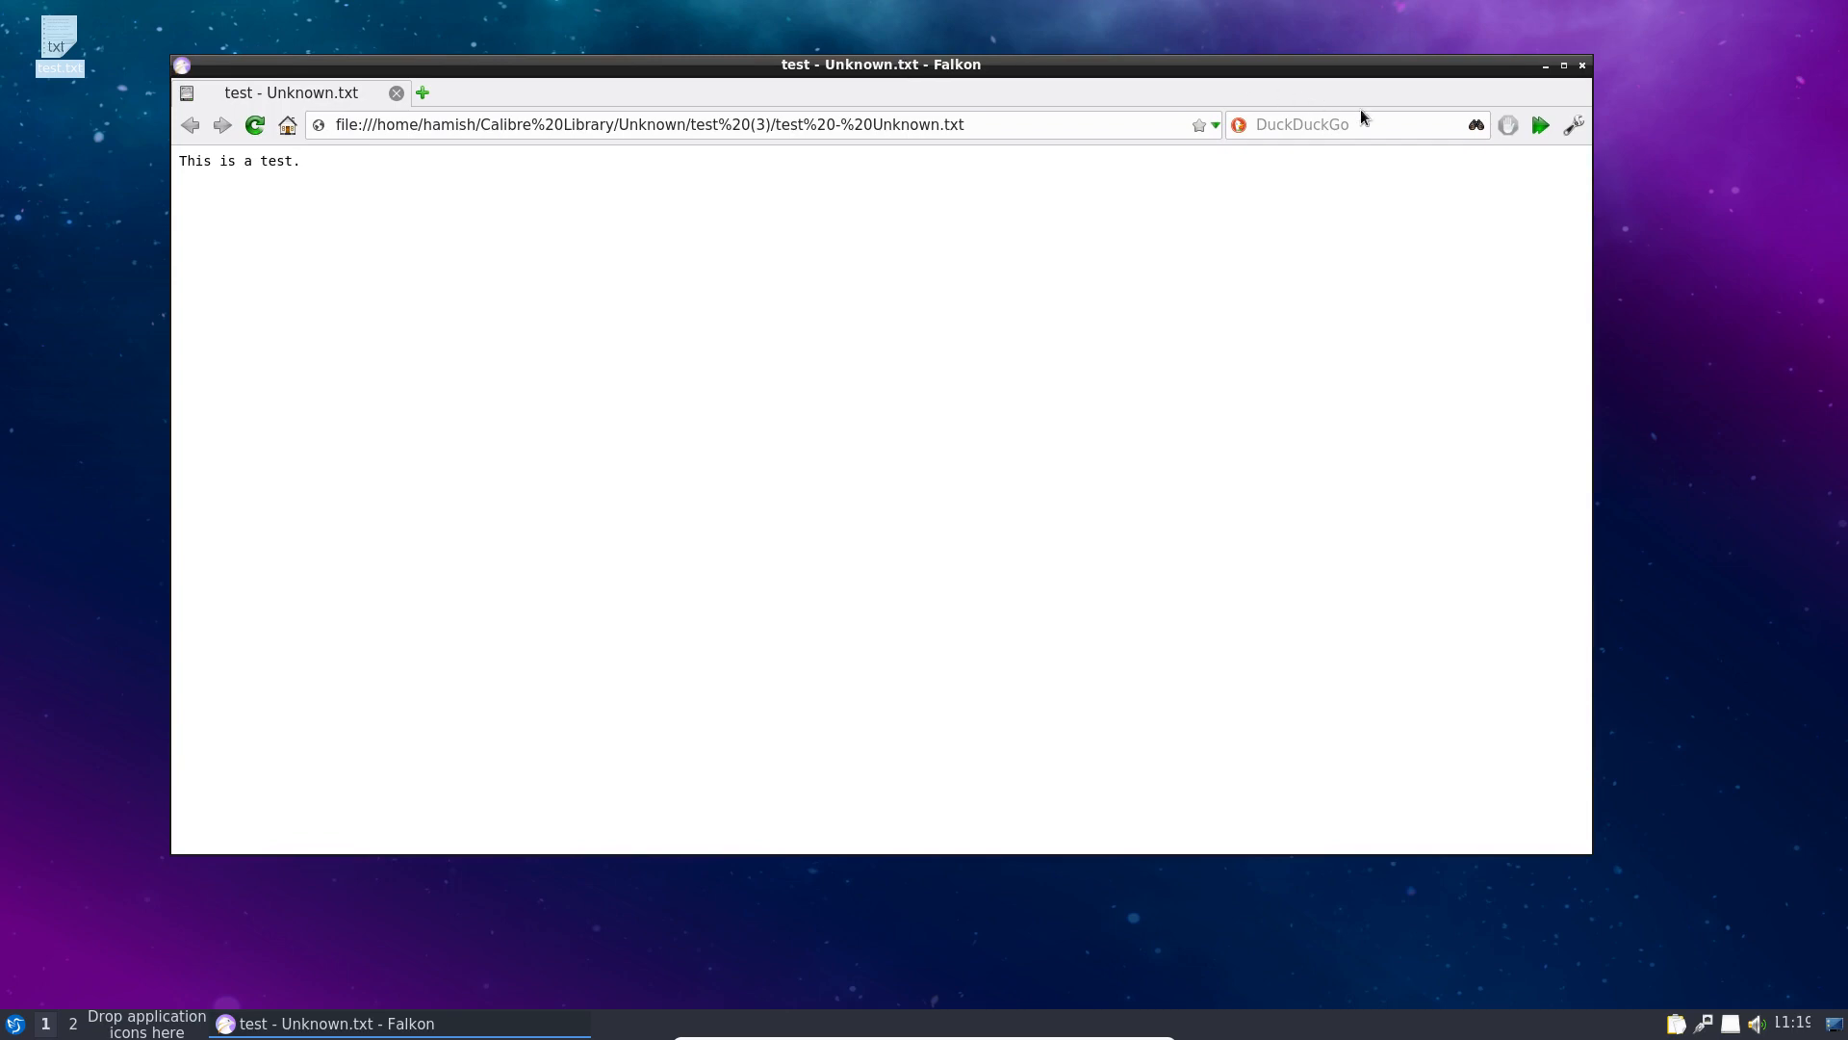
pyautogui.click(1573, 125)
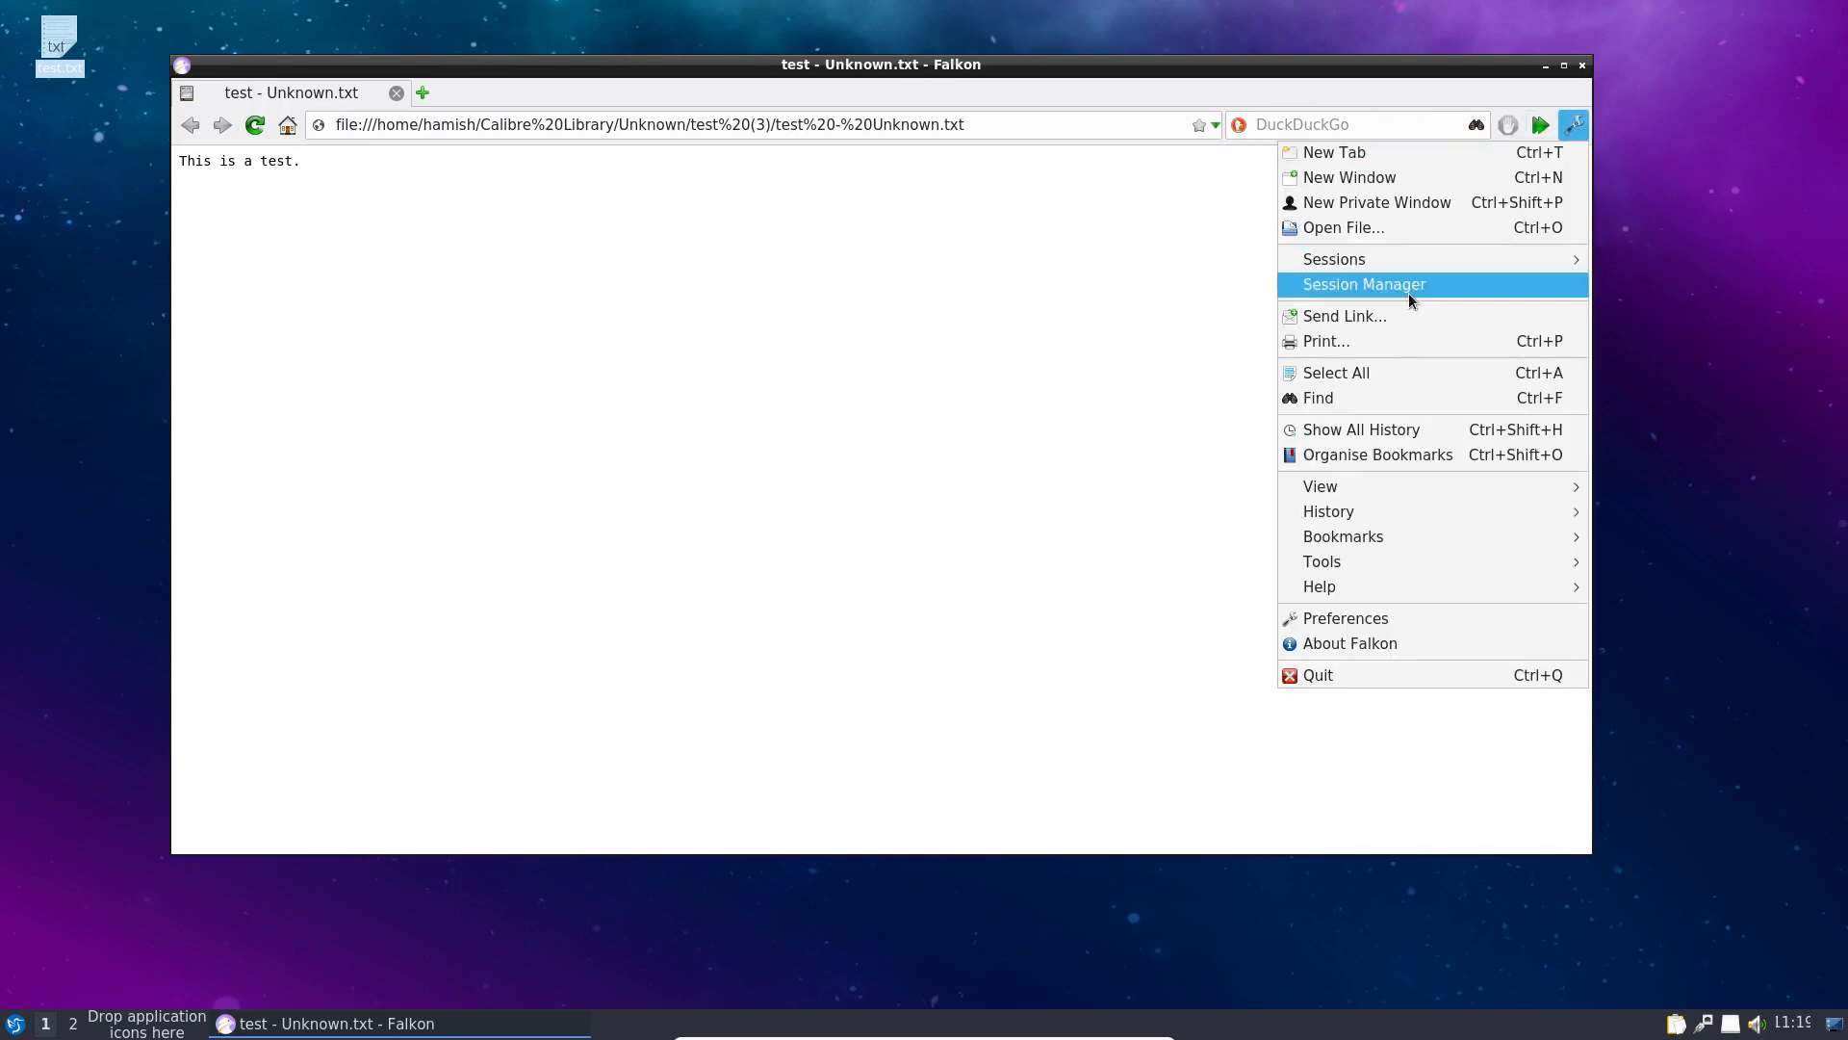
pyautogui.click(1298, 643)
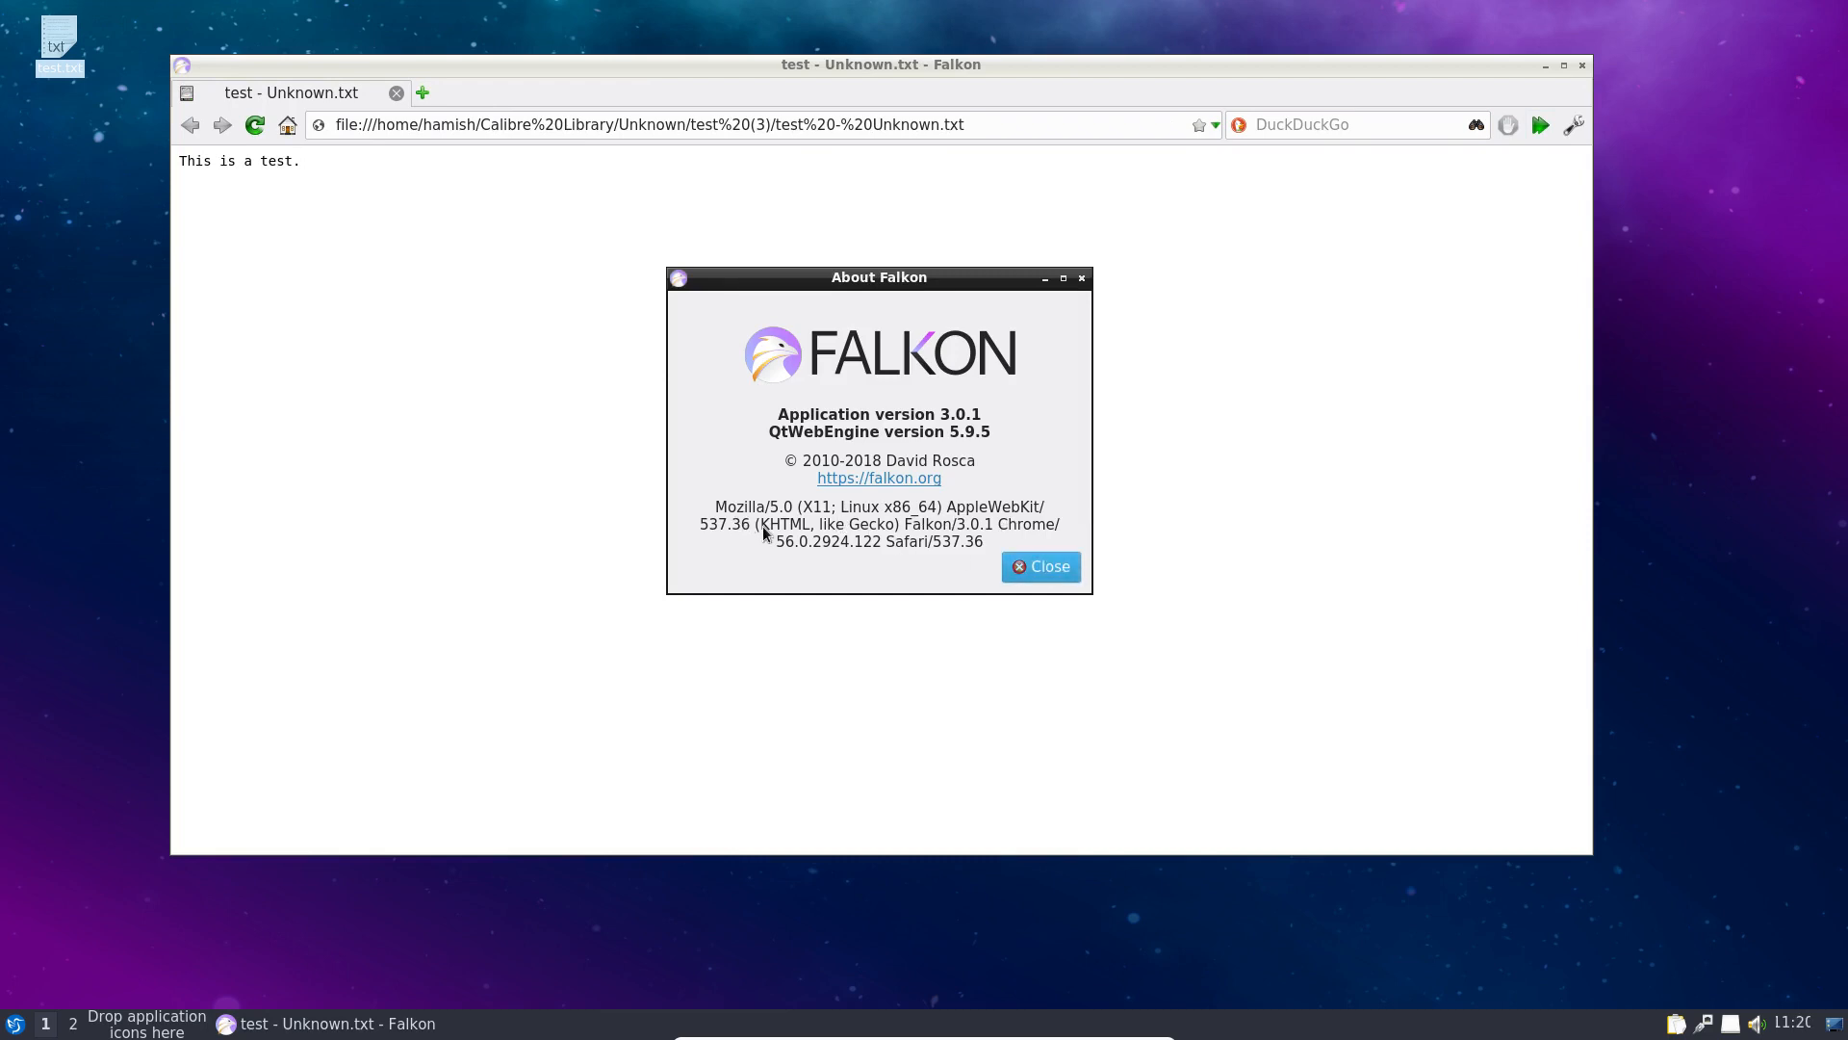
pyautogui.click(1026, 574)
# Step: Search 'what is falkon browser', read the Falkon Wikipedia article, then close Falkon
pyautogui.click(1342, 127)
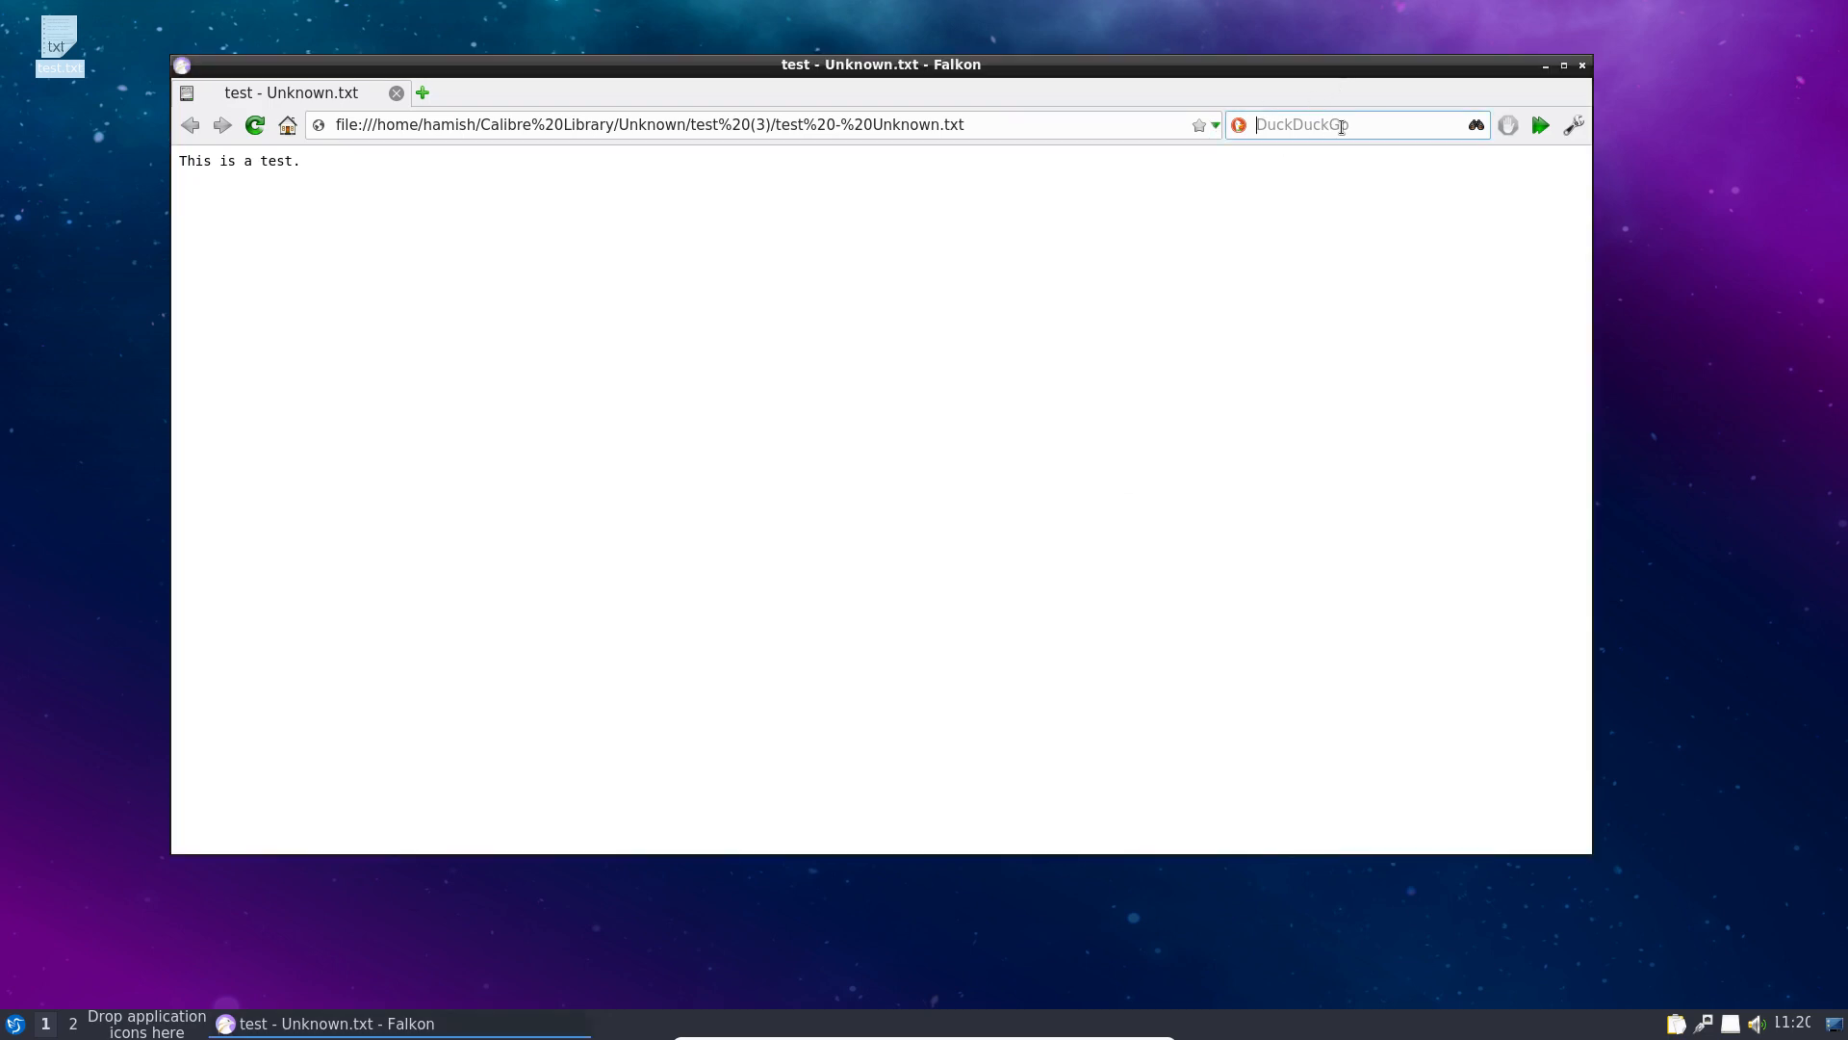
pyautogui.write('what is ')
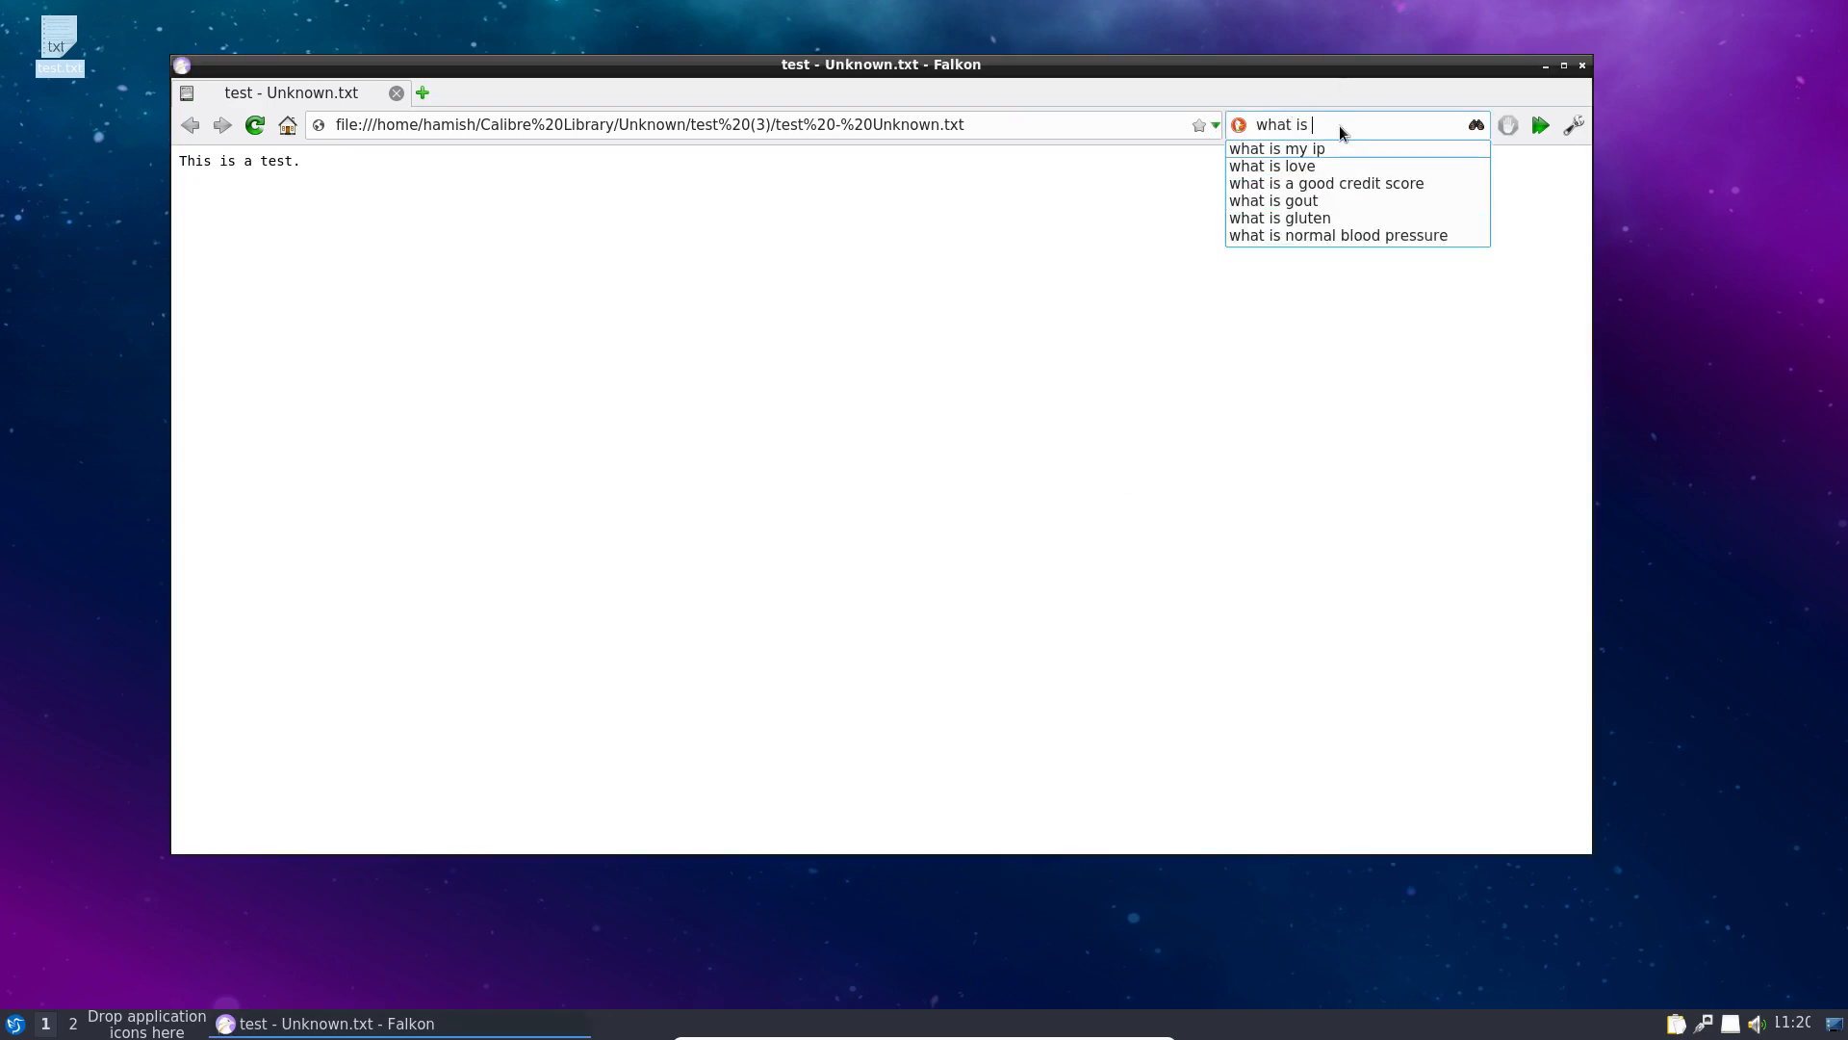
pyautogui.write('falk')
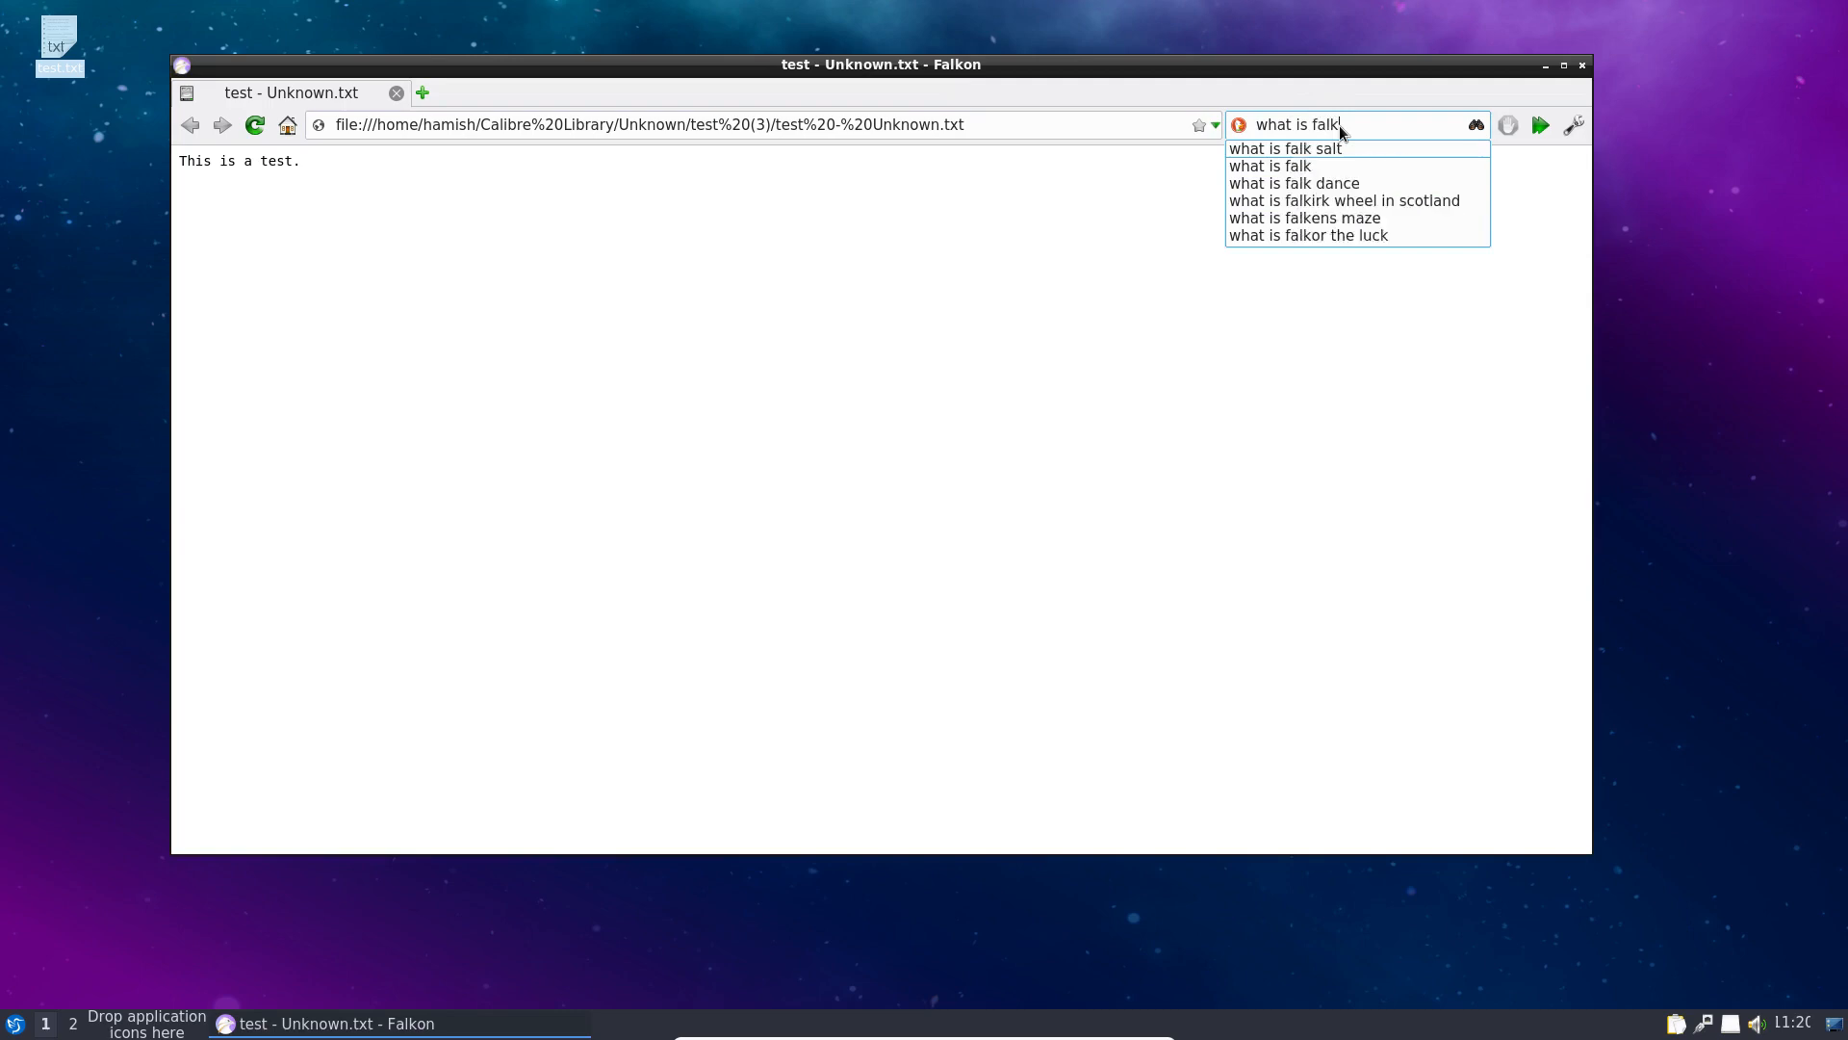
pyautogui.write('on browser')
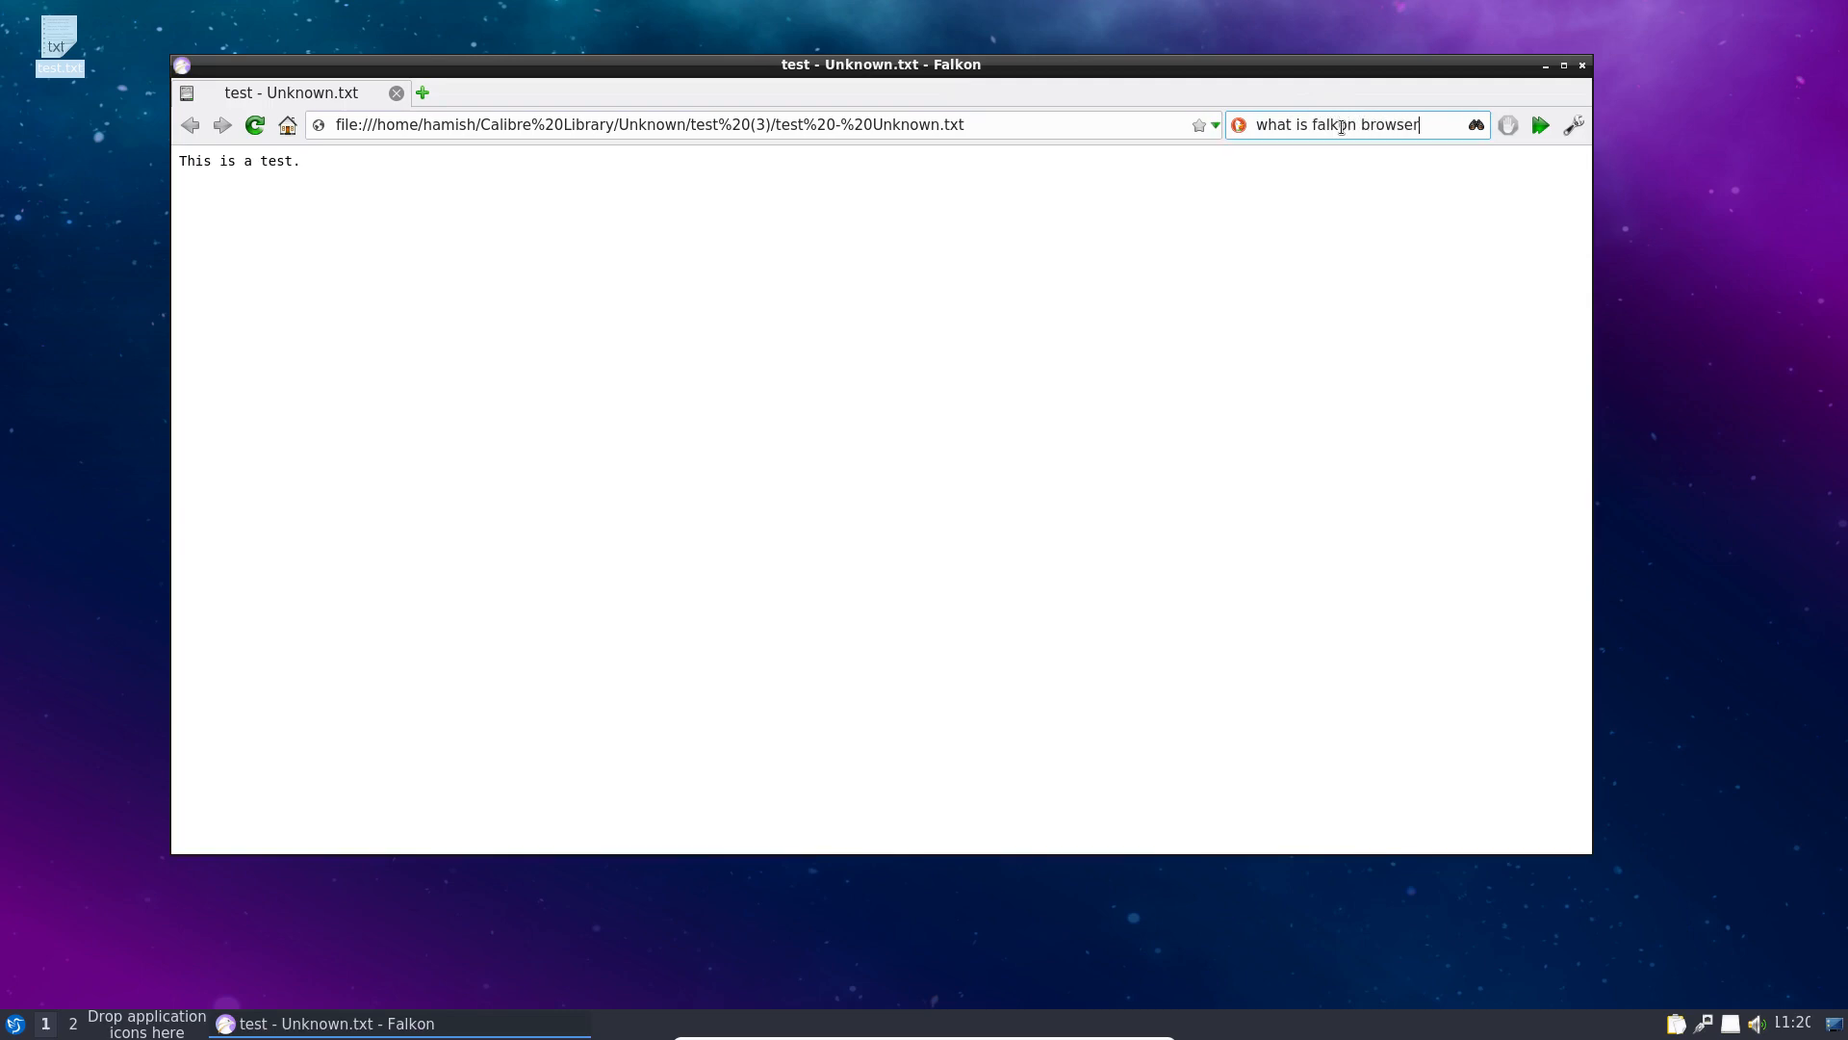
pyautogui.press('Return')
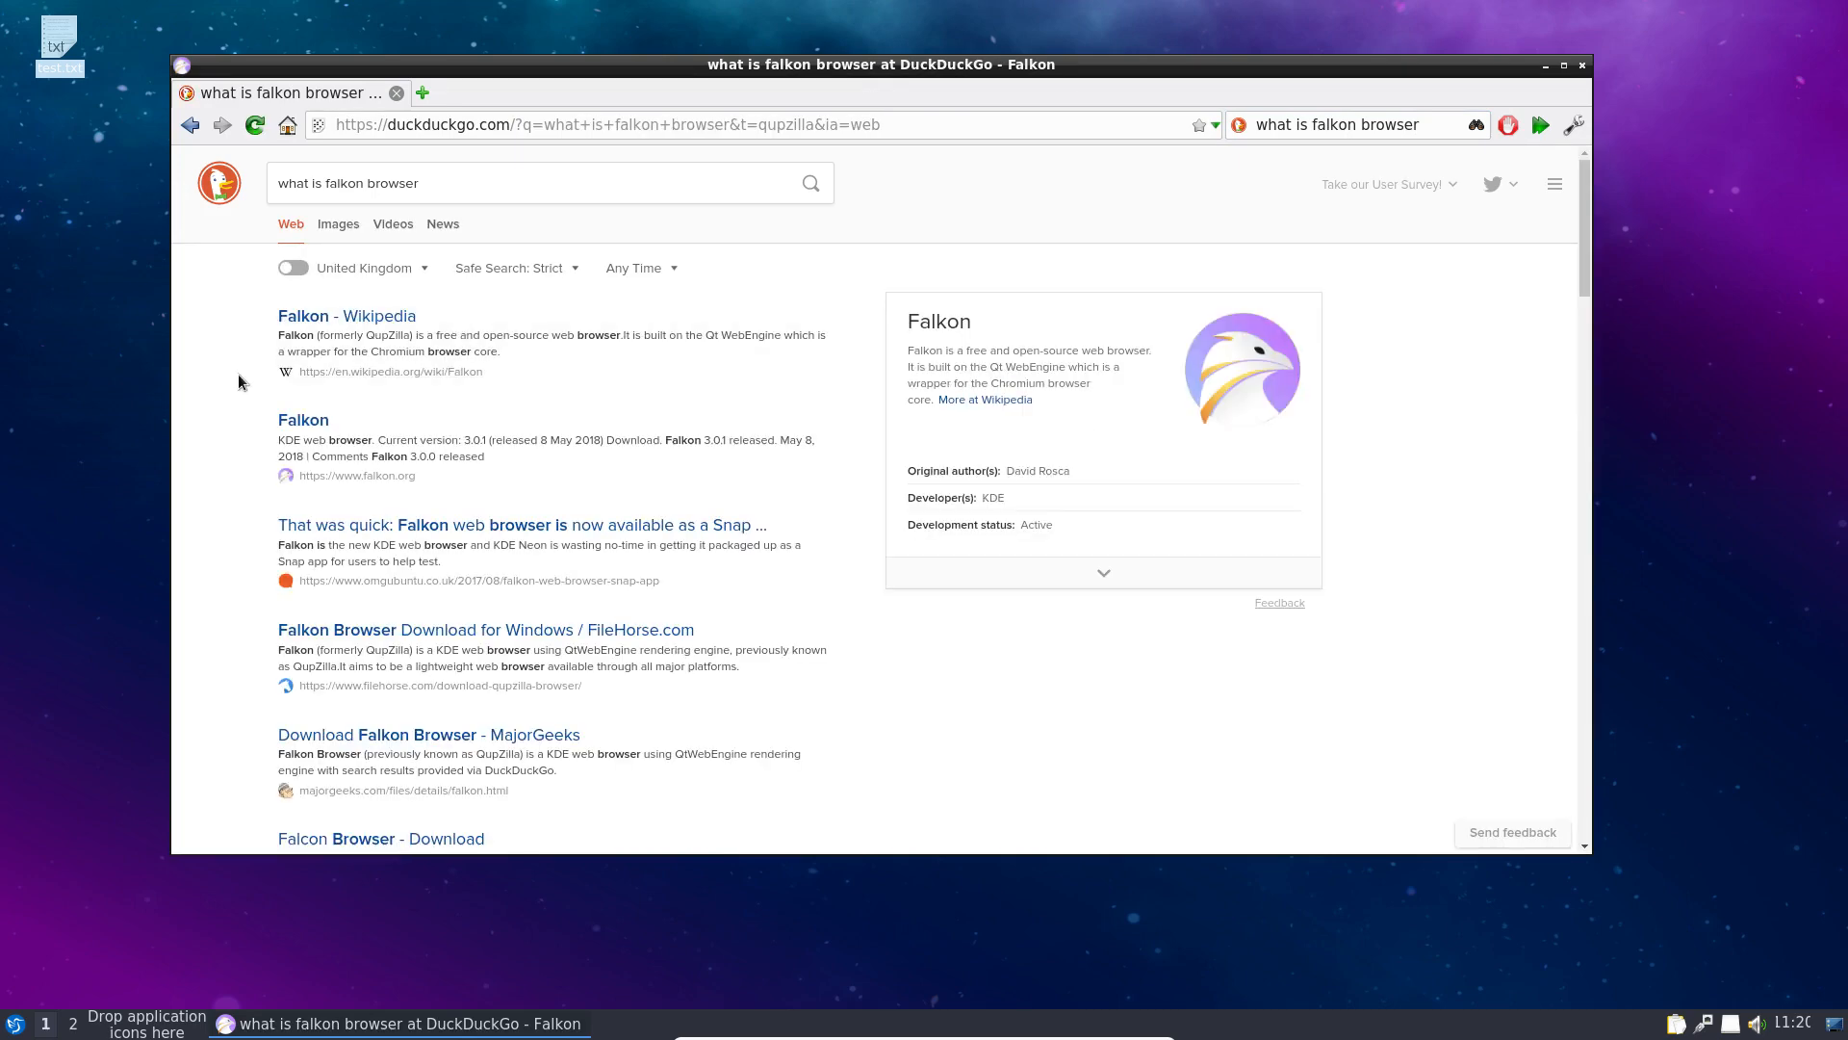
pyautogui.click(339, 317)
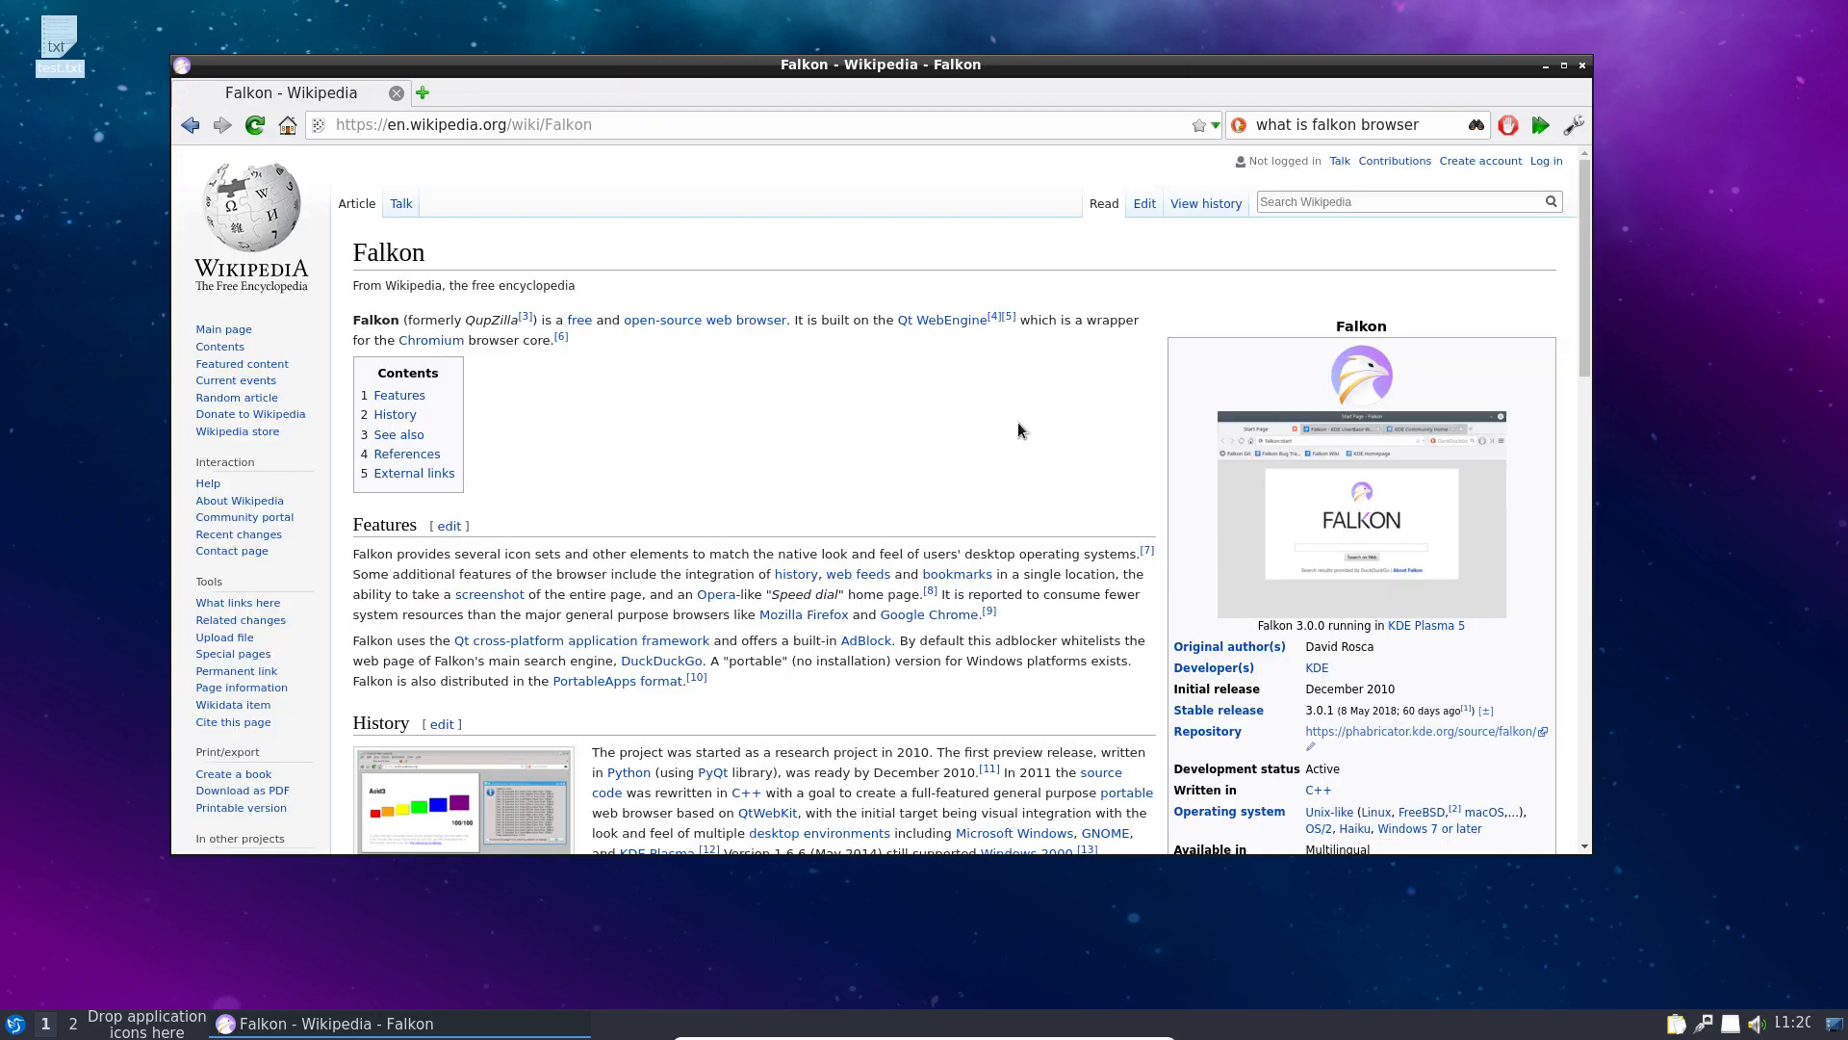
pyautogui.scroll(-2, 911, 386)
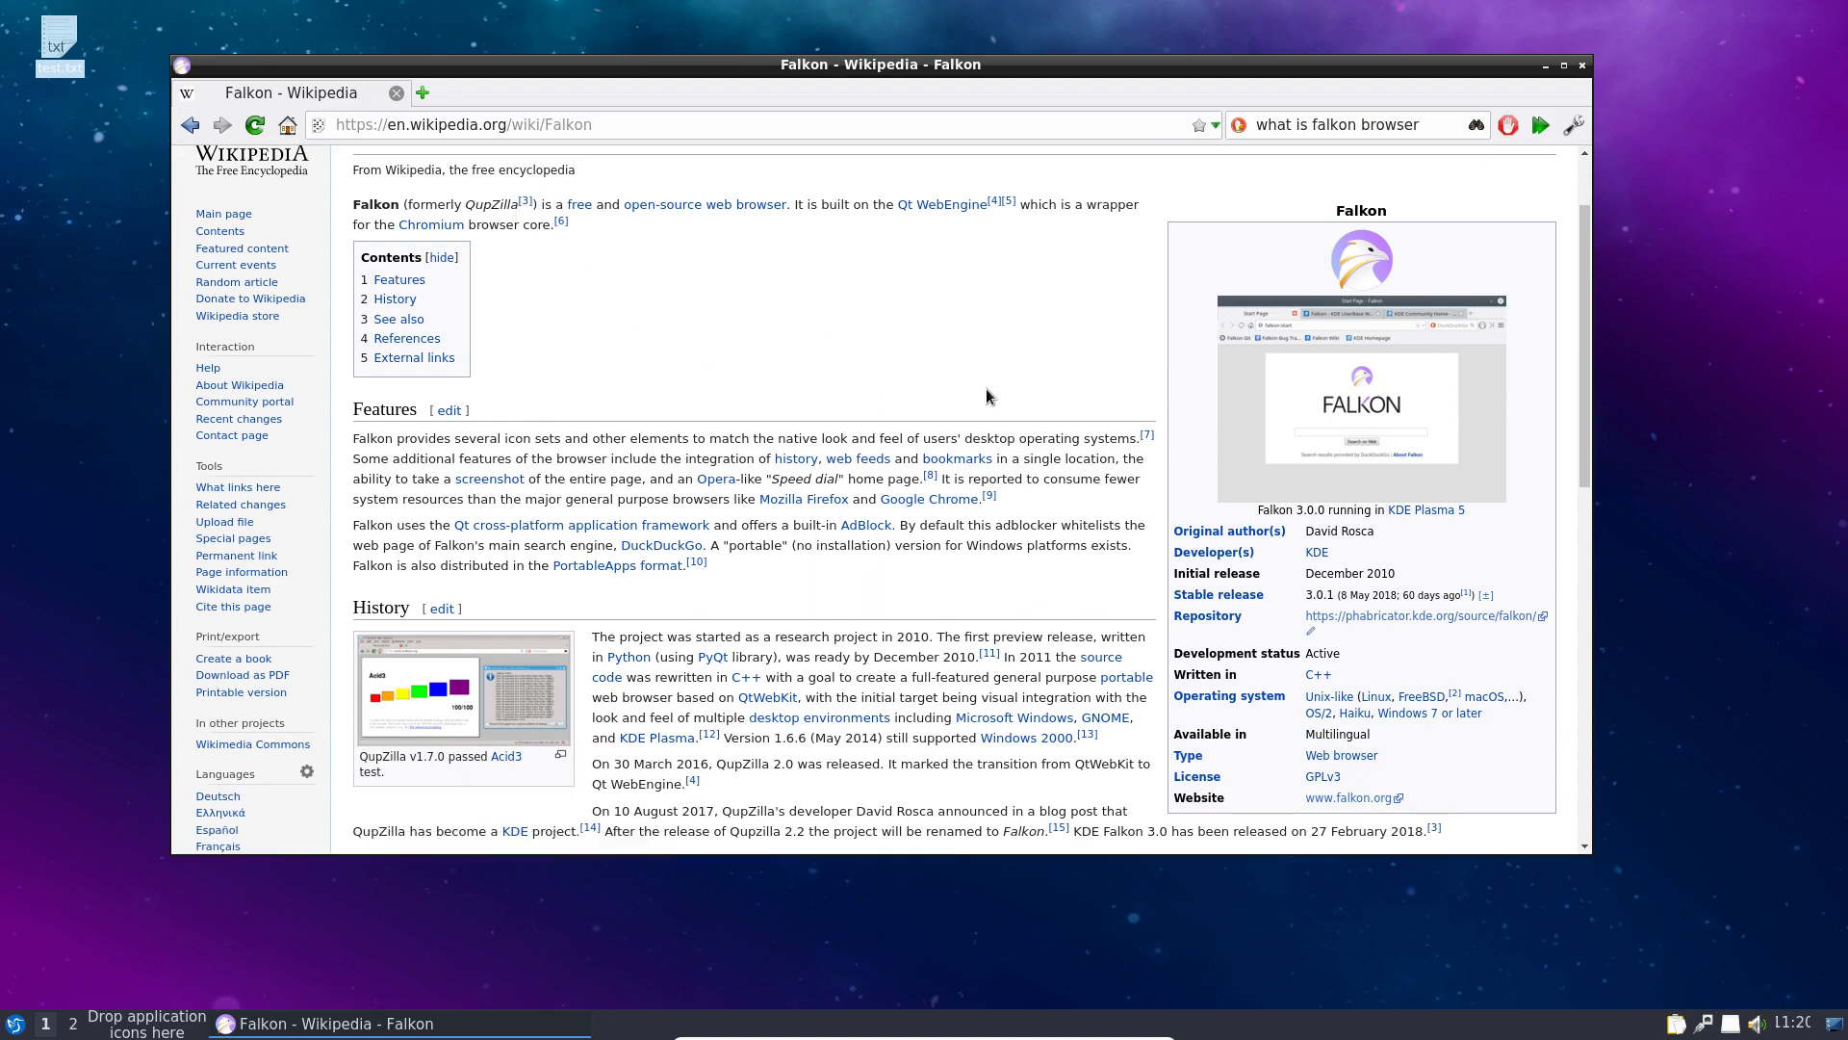
pyautogui.scroll(2, 939, 559)
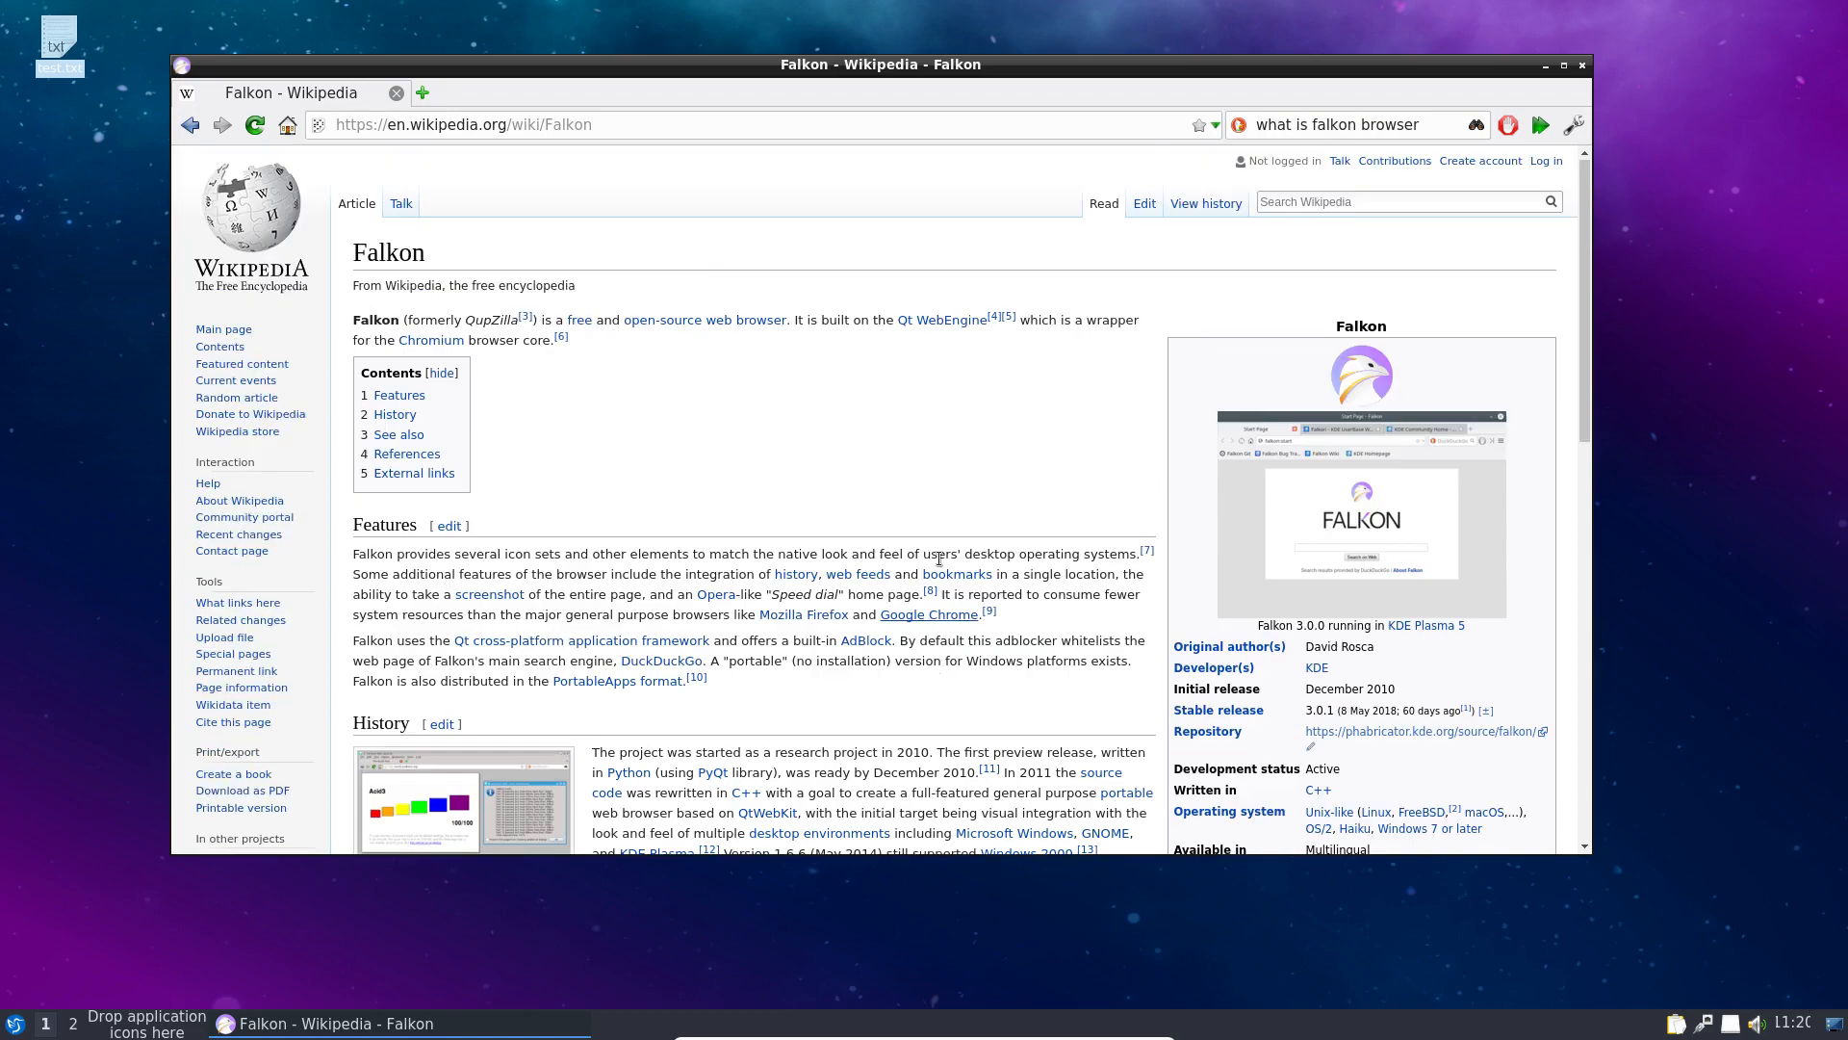
pyautogui.scroll(-2, 939, 559)
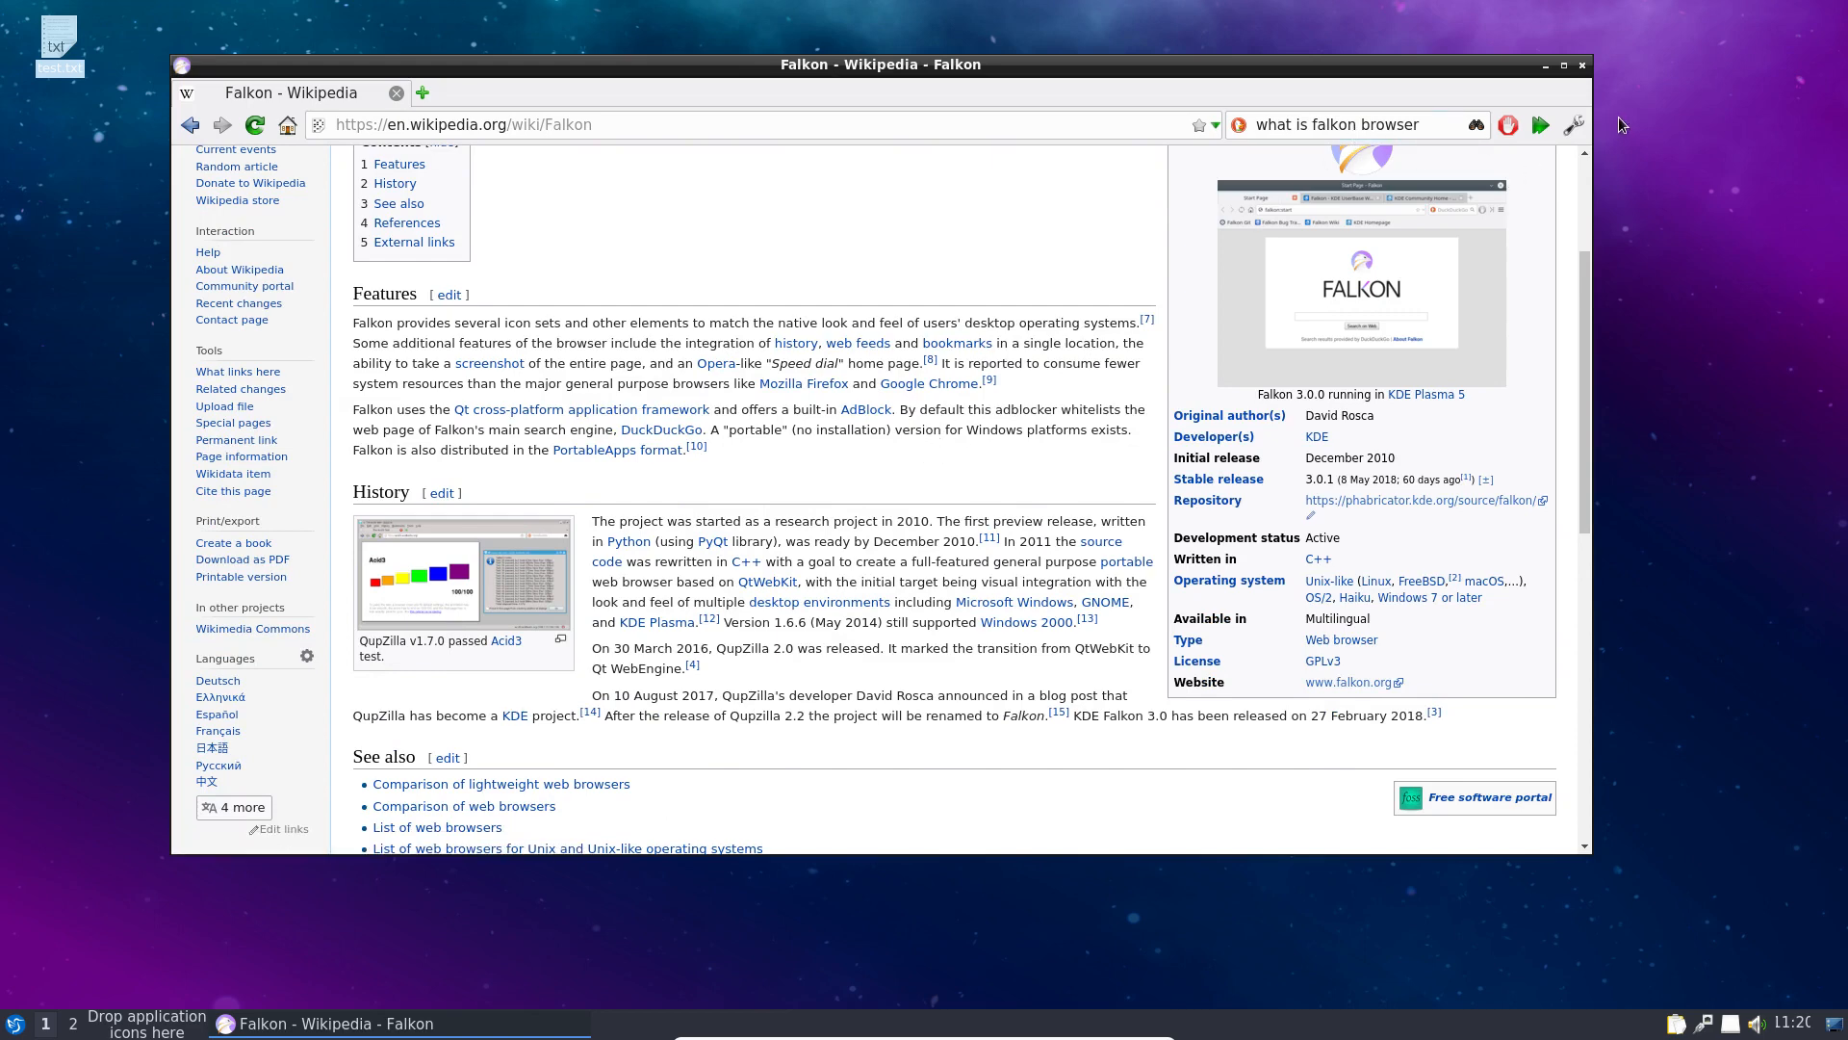
pyautogui.click(1581, 65)
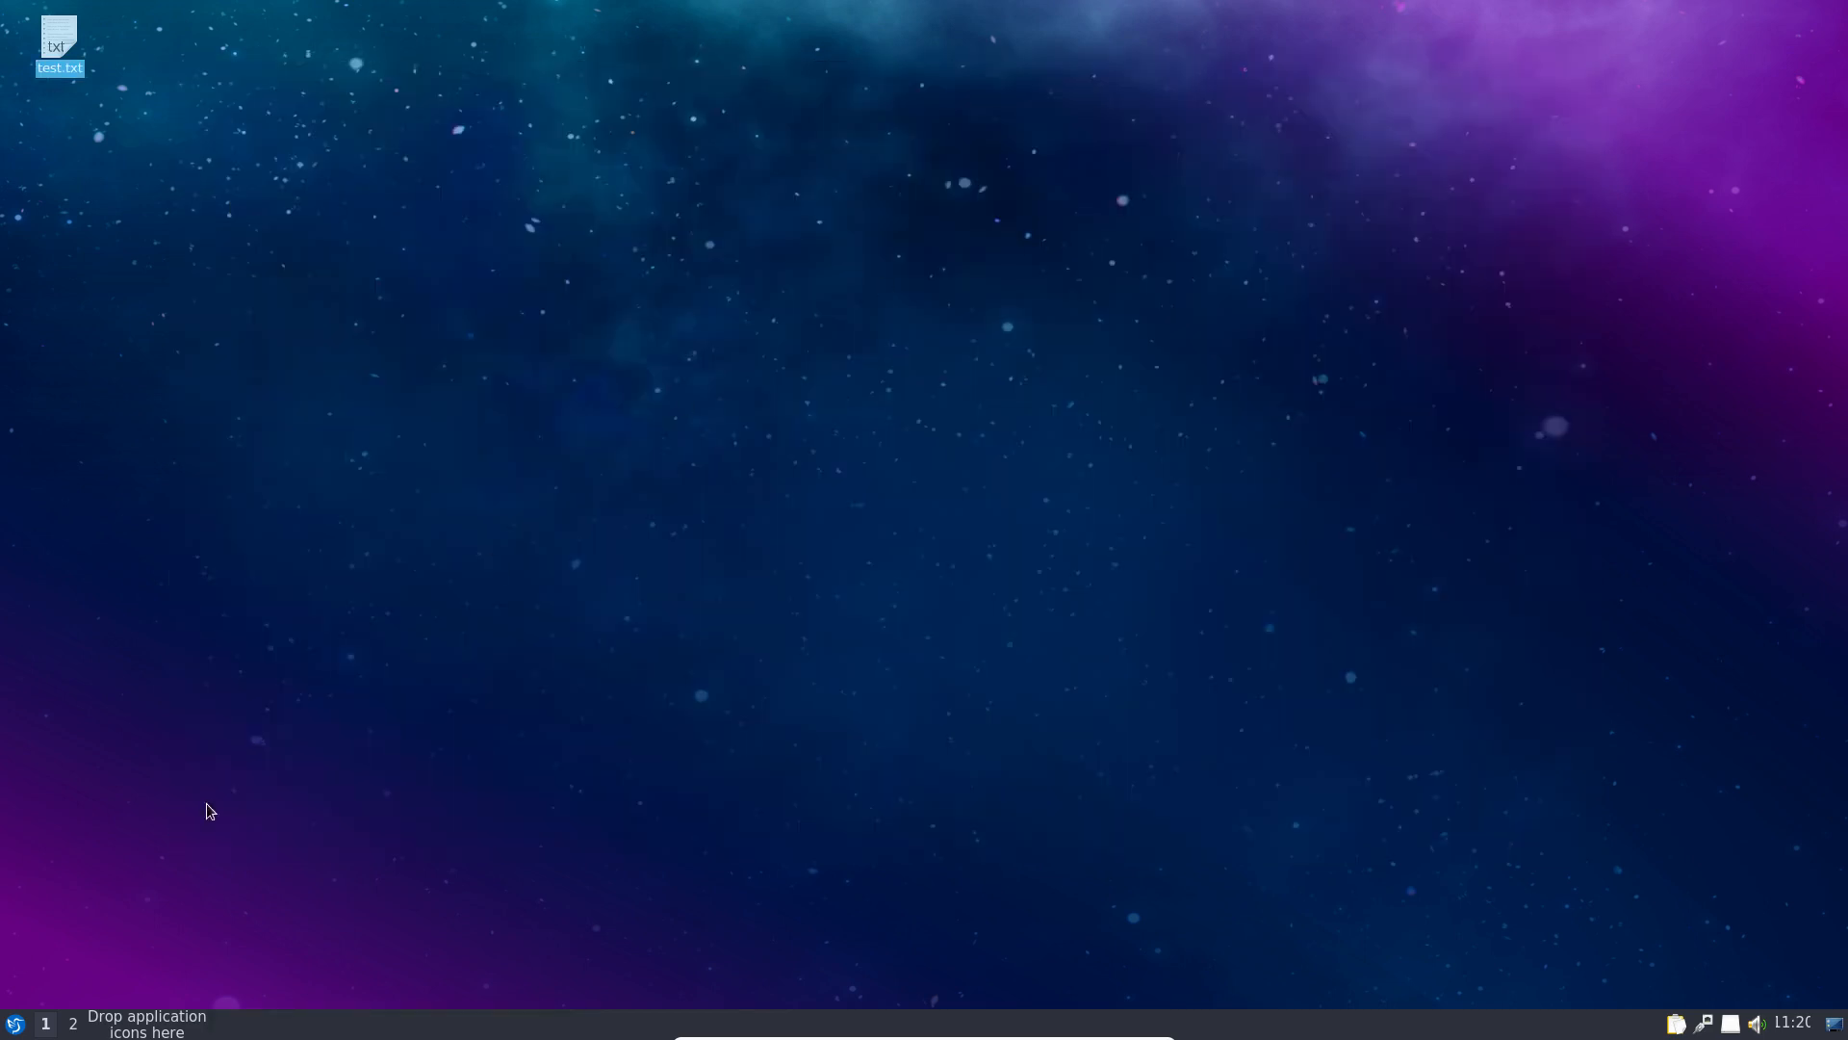
# Step: Start LibreOffice from Office, view About LibreOffice (version 6.0.3.2), then close it
pyautogui.click(13, 1026)
pyautogui.moveTo(166, 693)
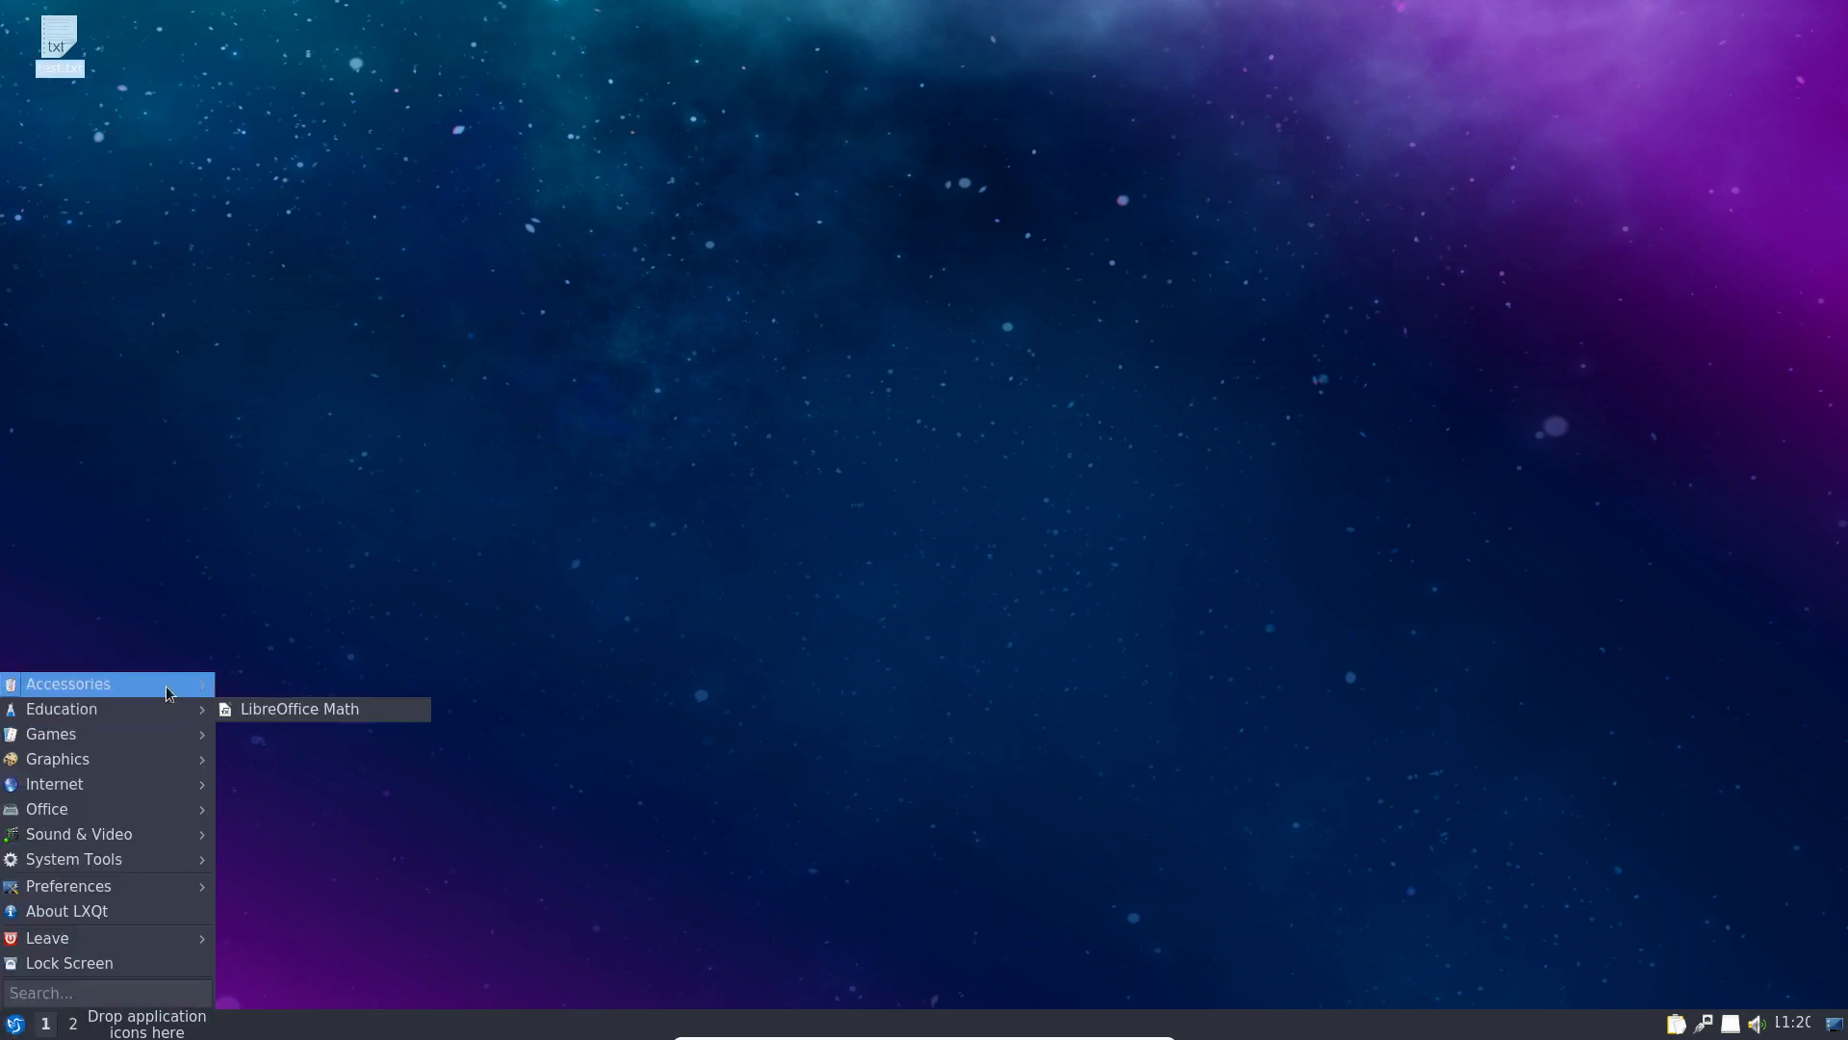
pyautogui.moveTo(167, 733)
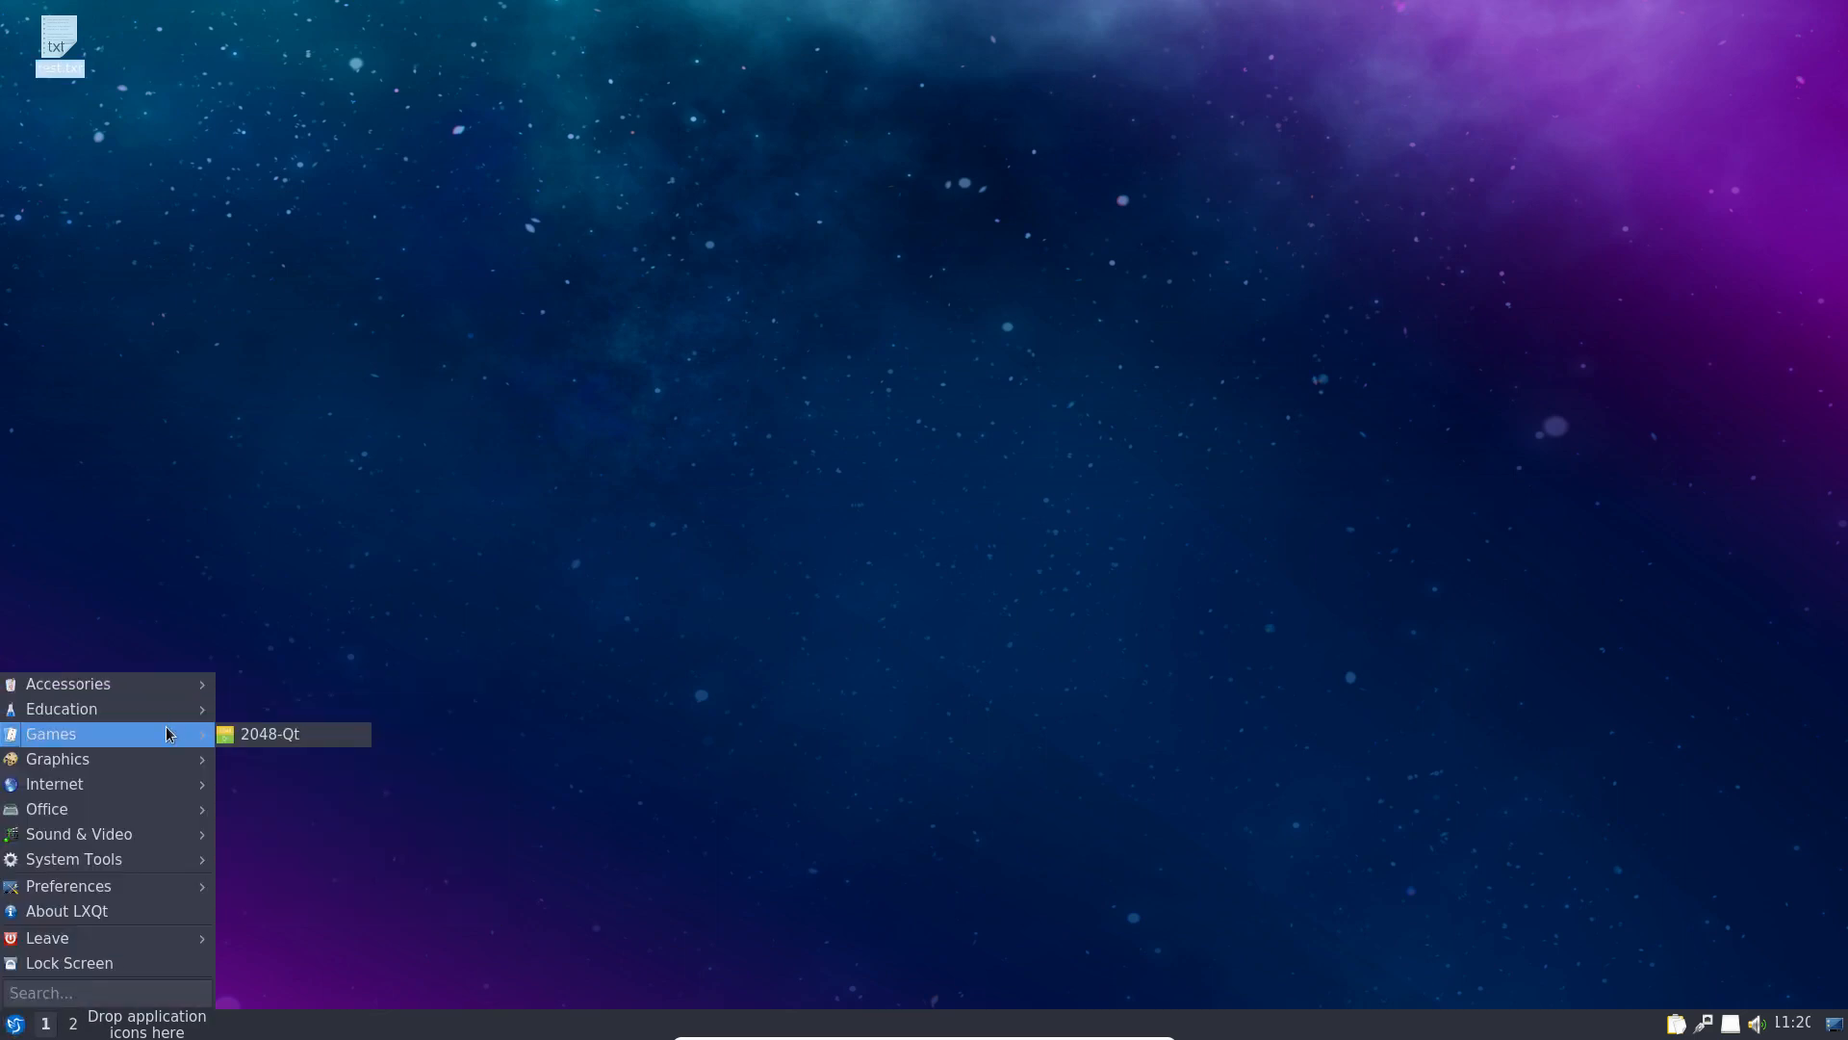
pyautogui.moveTo(141, 764)
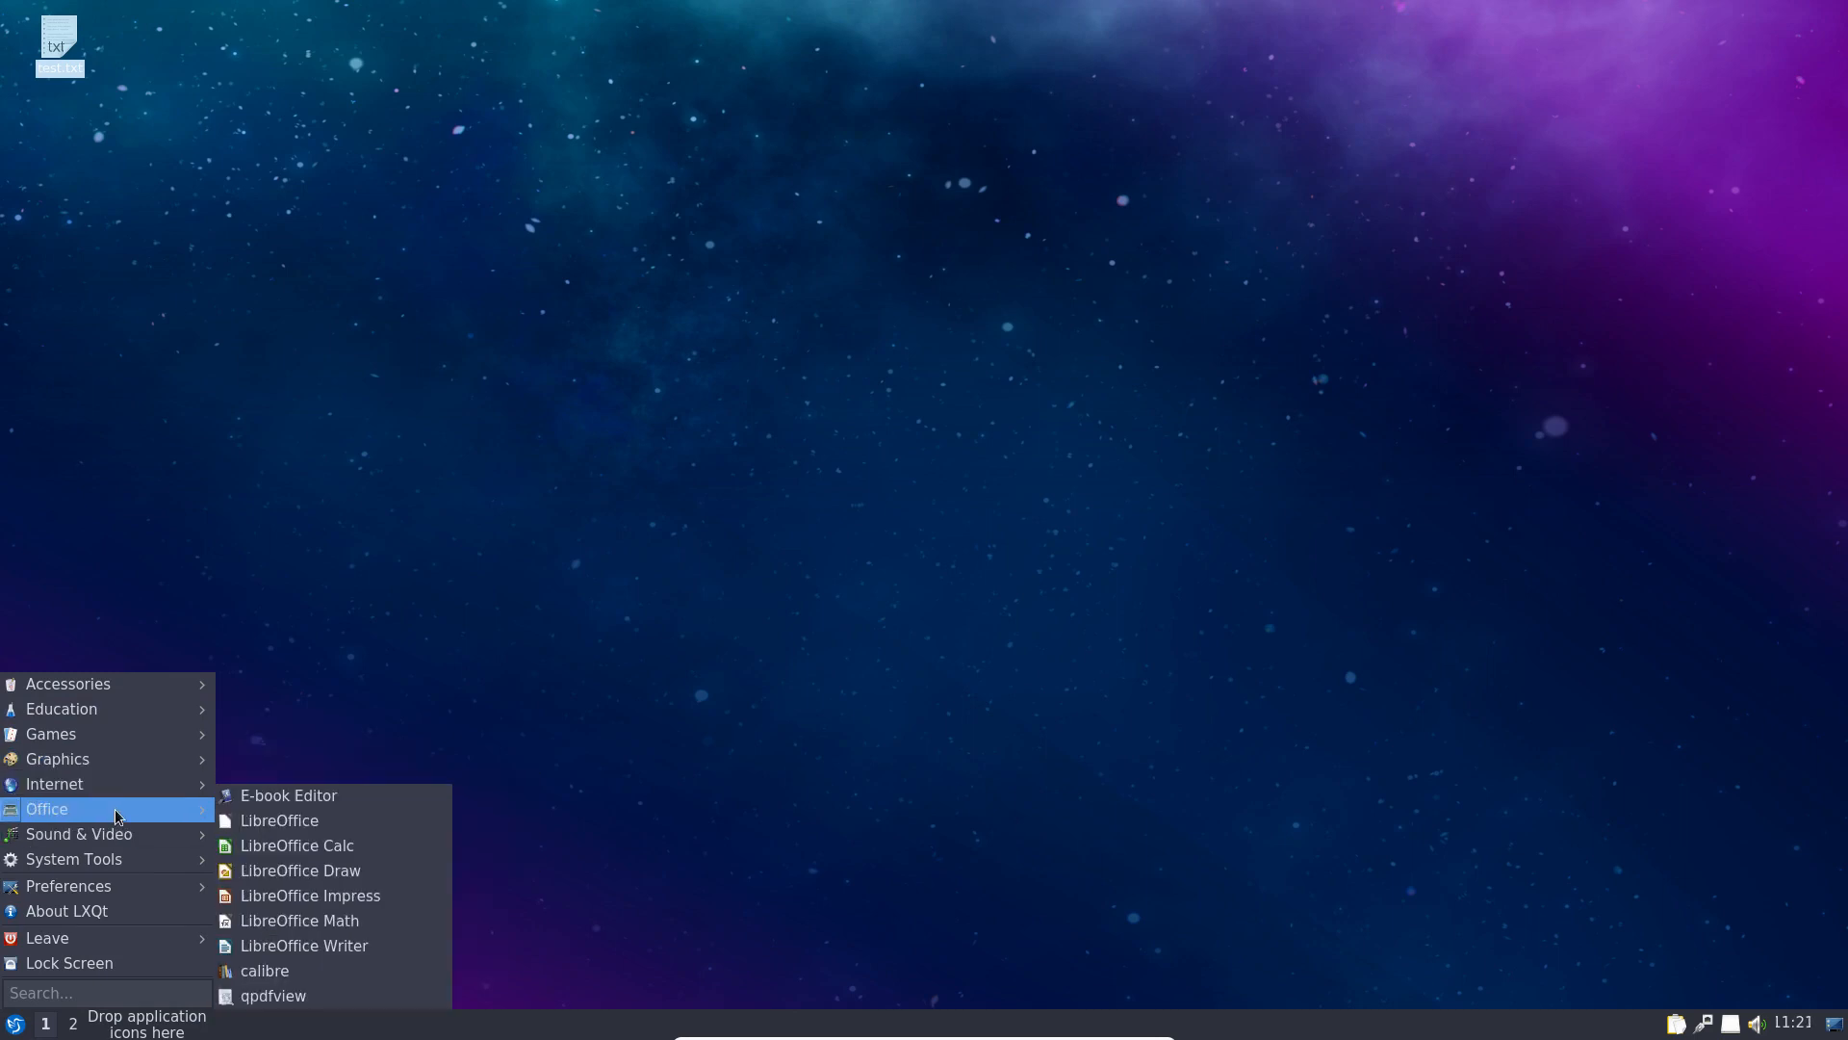
pyautogui.click(318, 823)
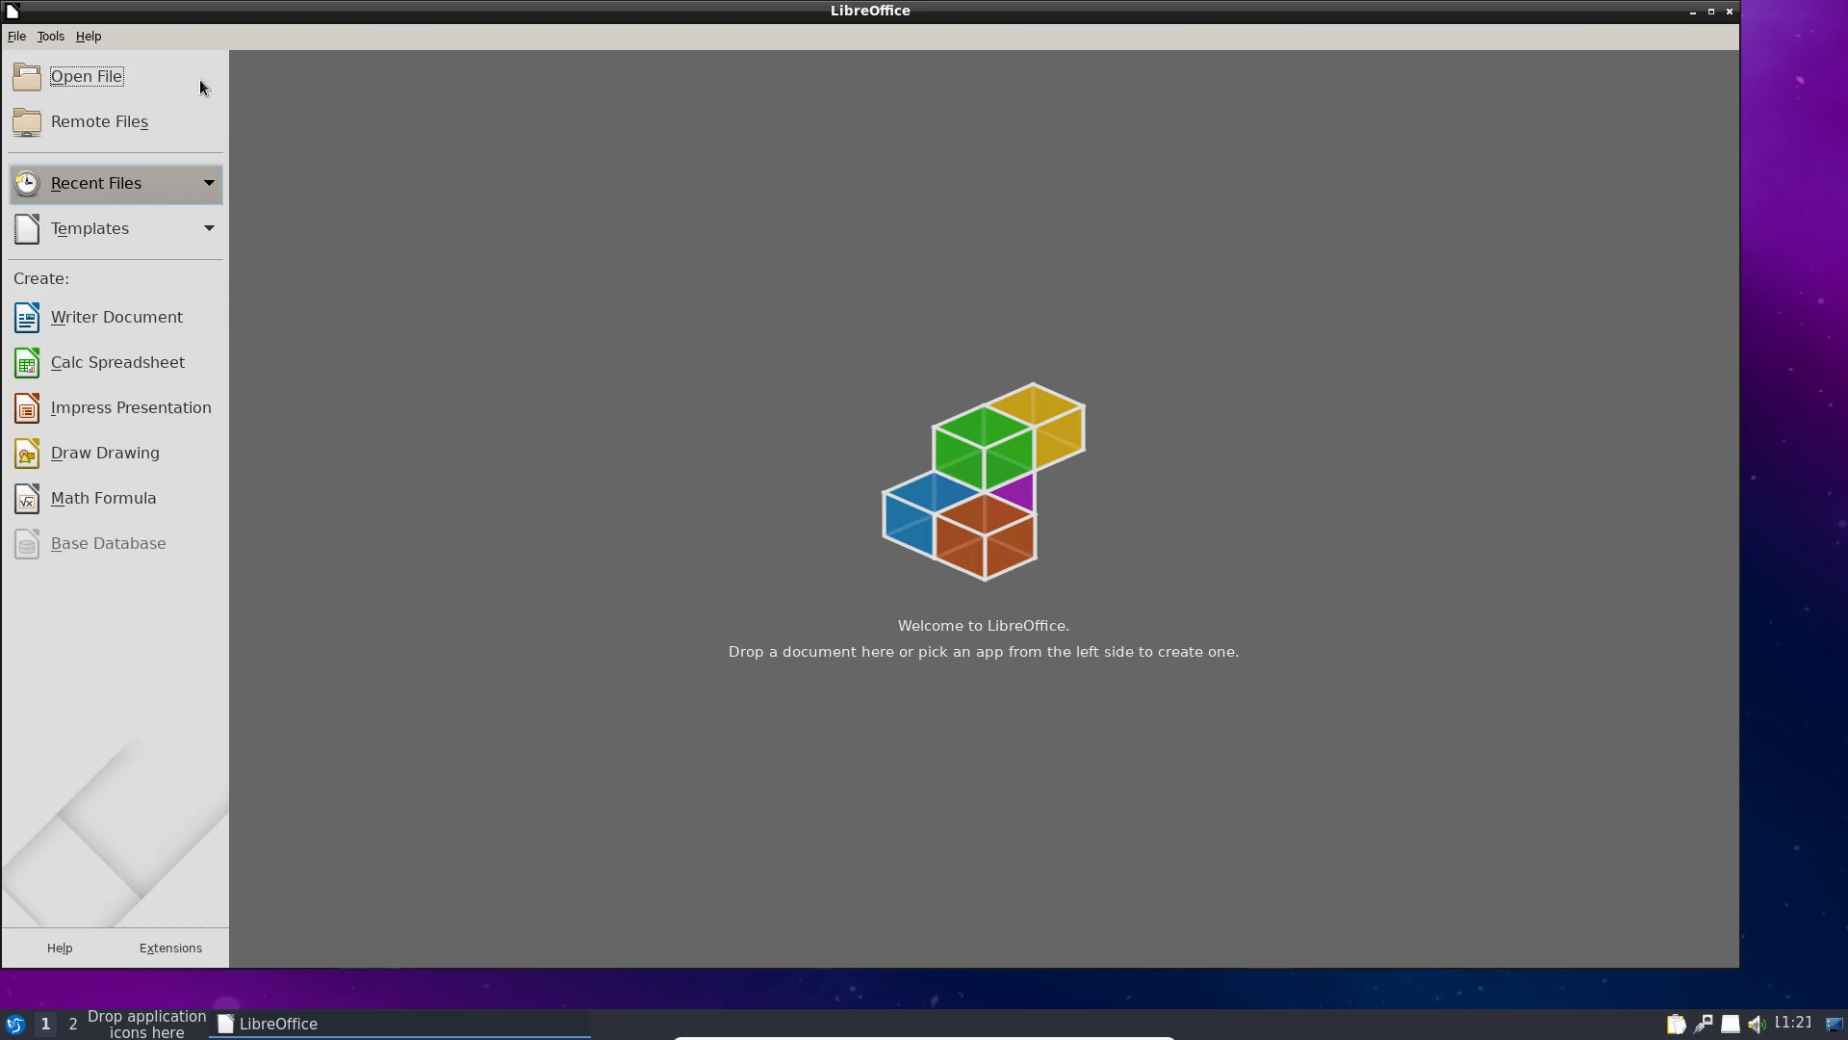
pyautogui.click(88, 36)
pyautogui.click(96, 253)
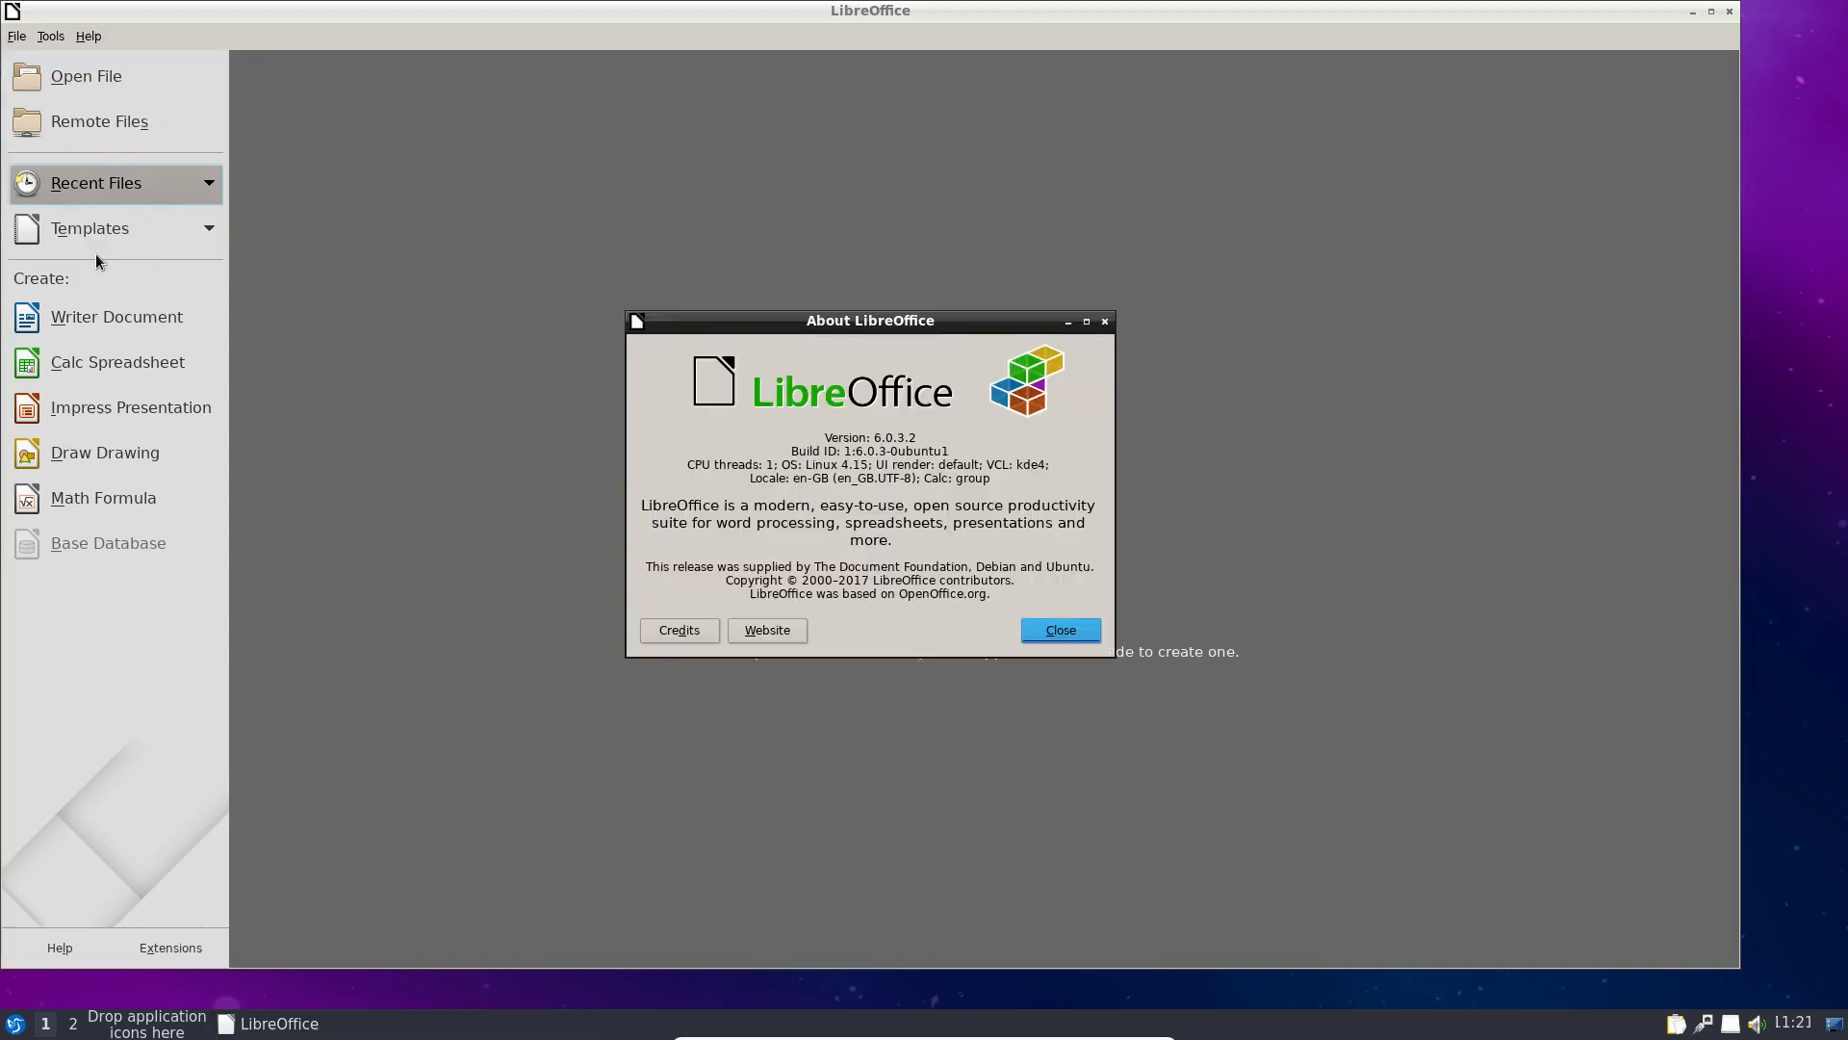
pyautogui.click(1061, 632)
pyautogui.click(1729, 11)
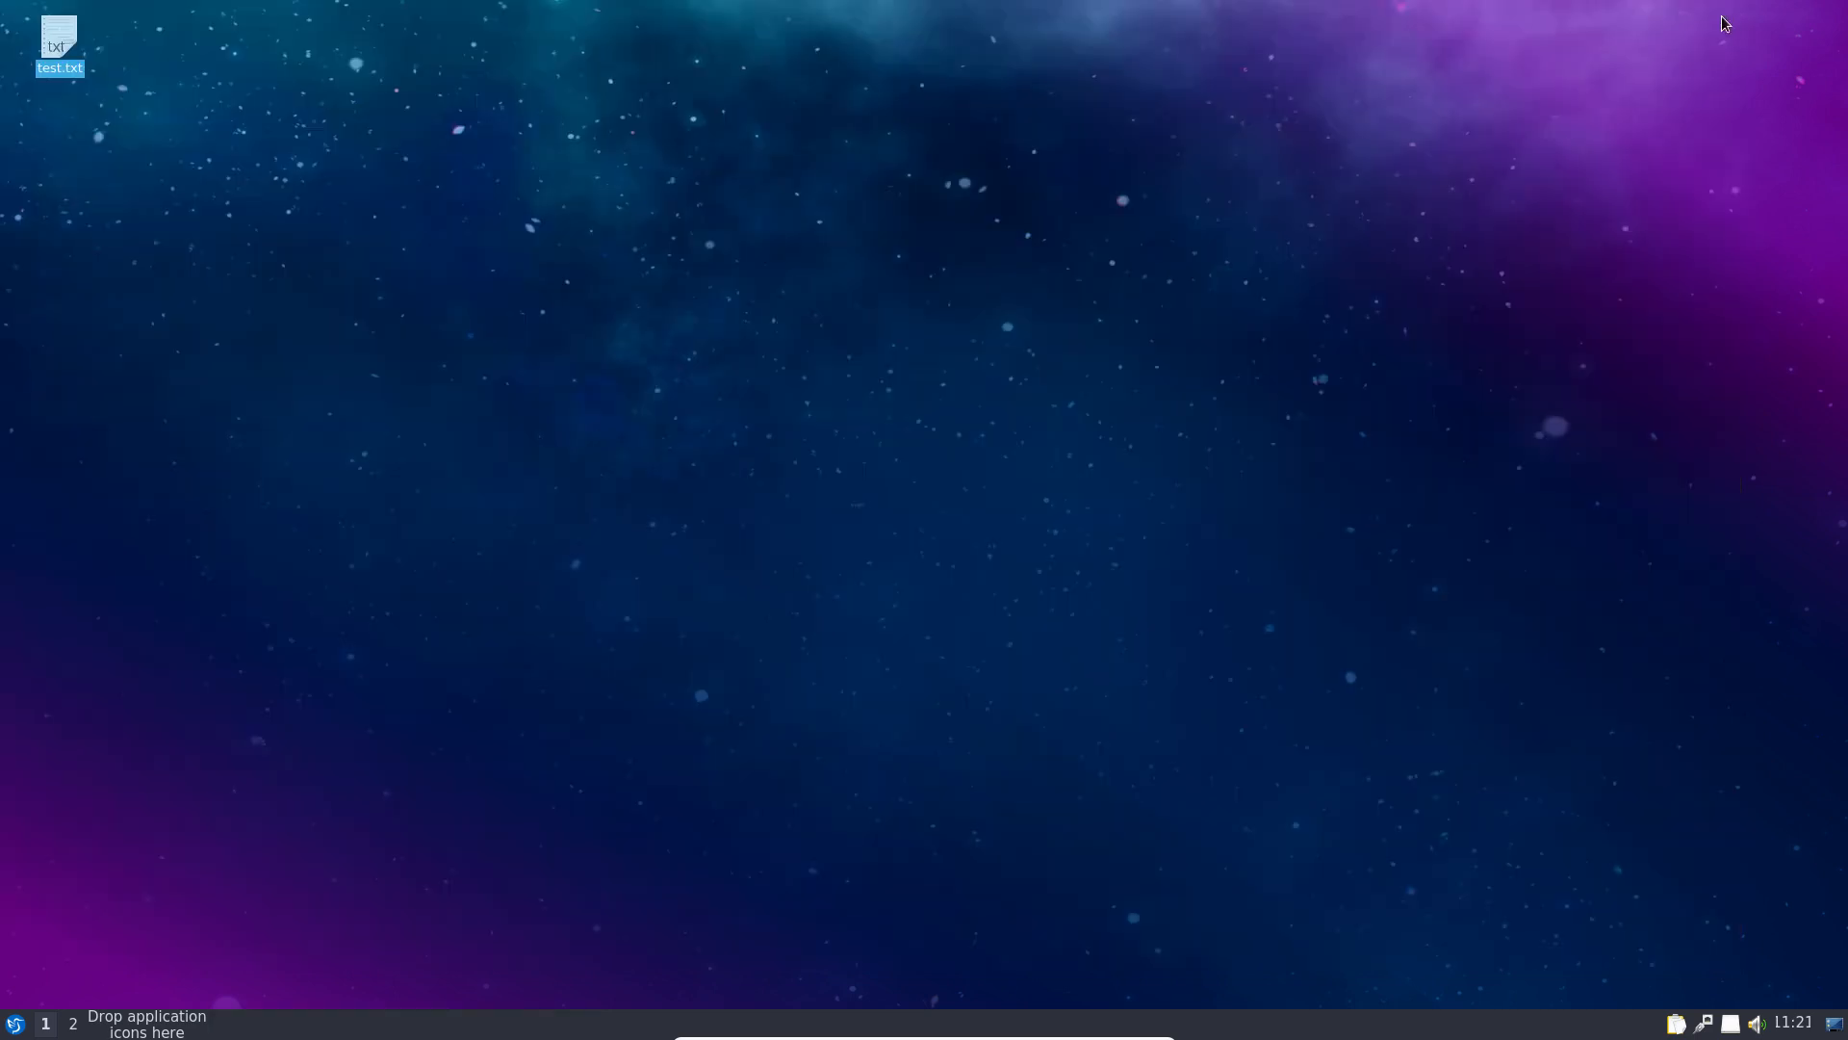
# Step: Launch the Discover software centre from System Tools
pyautogui.click(14, 1024)
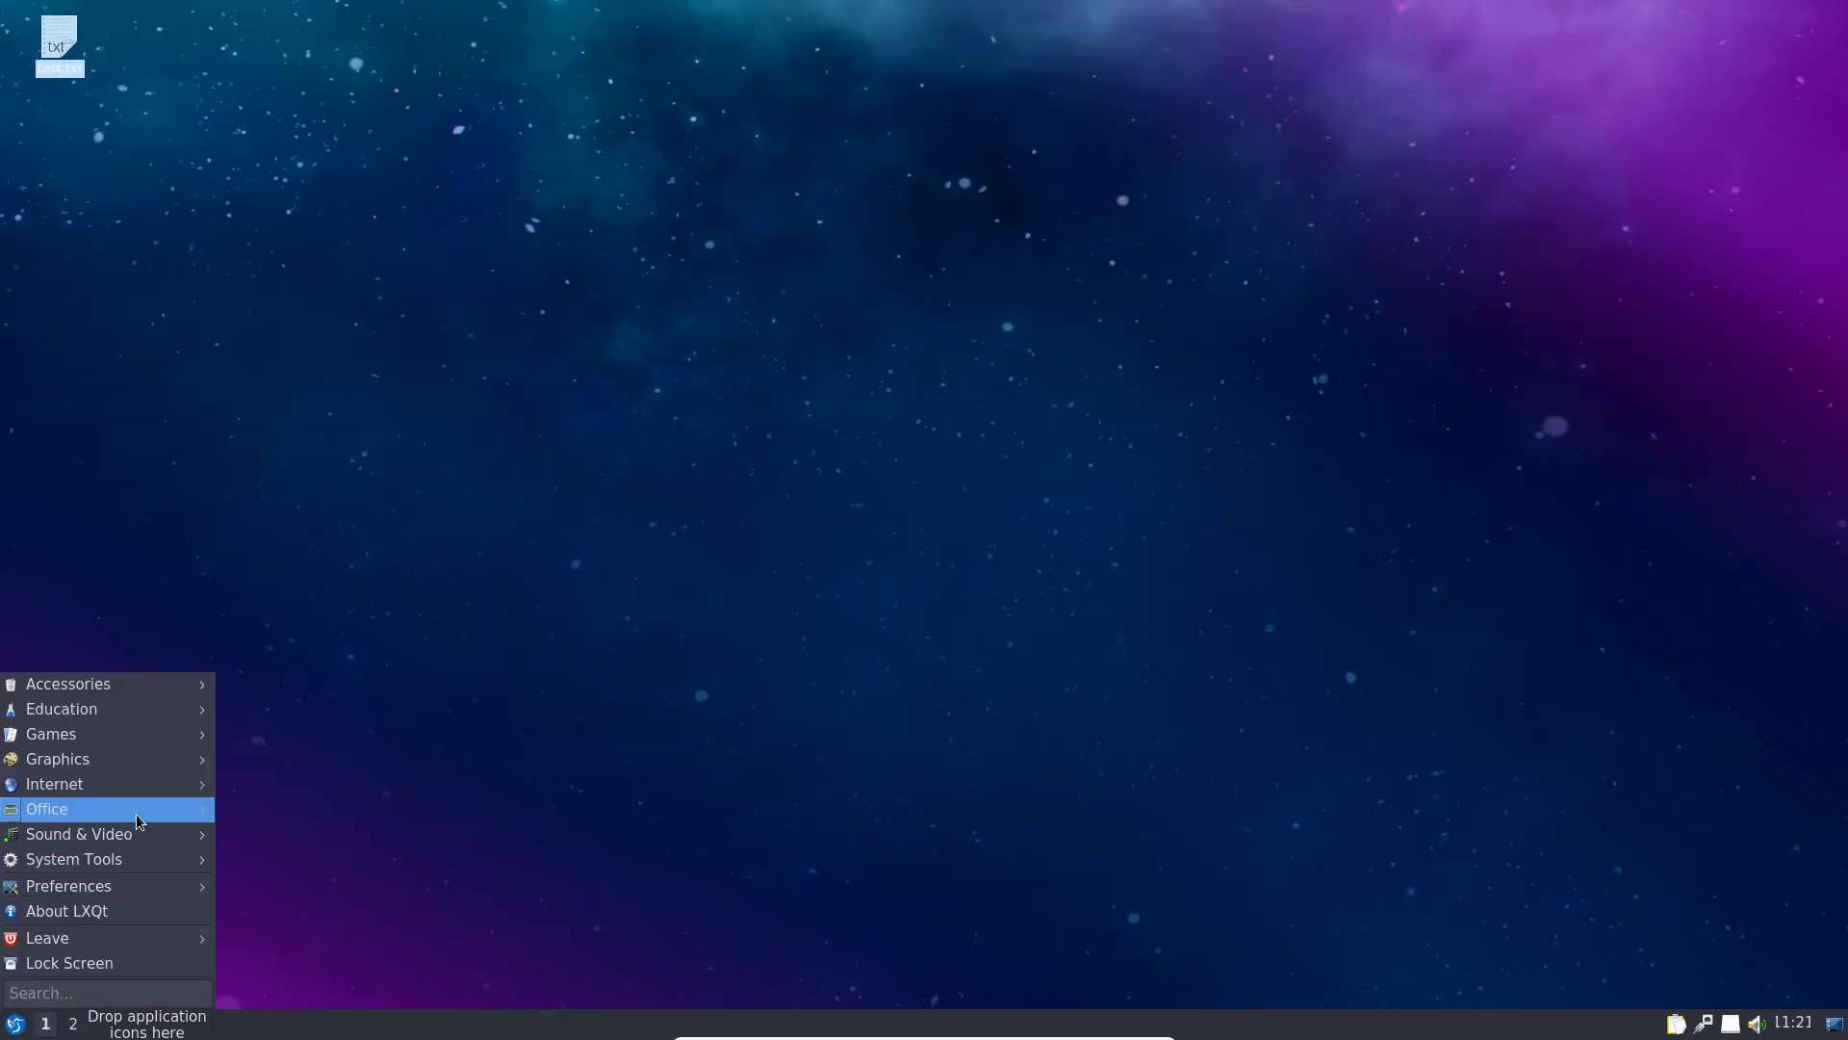
pyautogui.moveTo(154, 834)
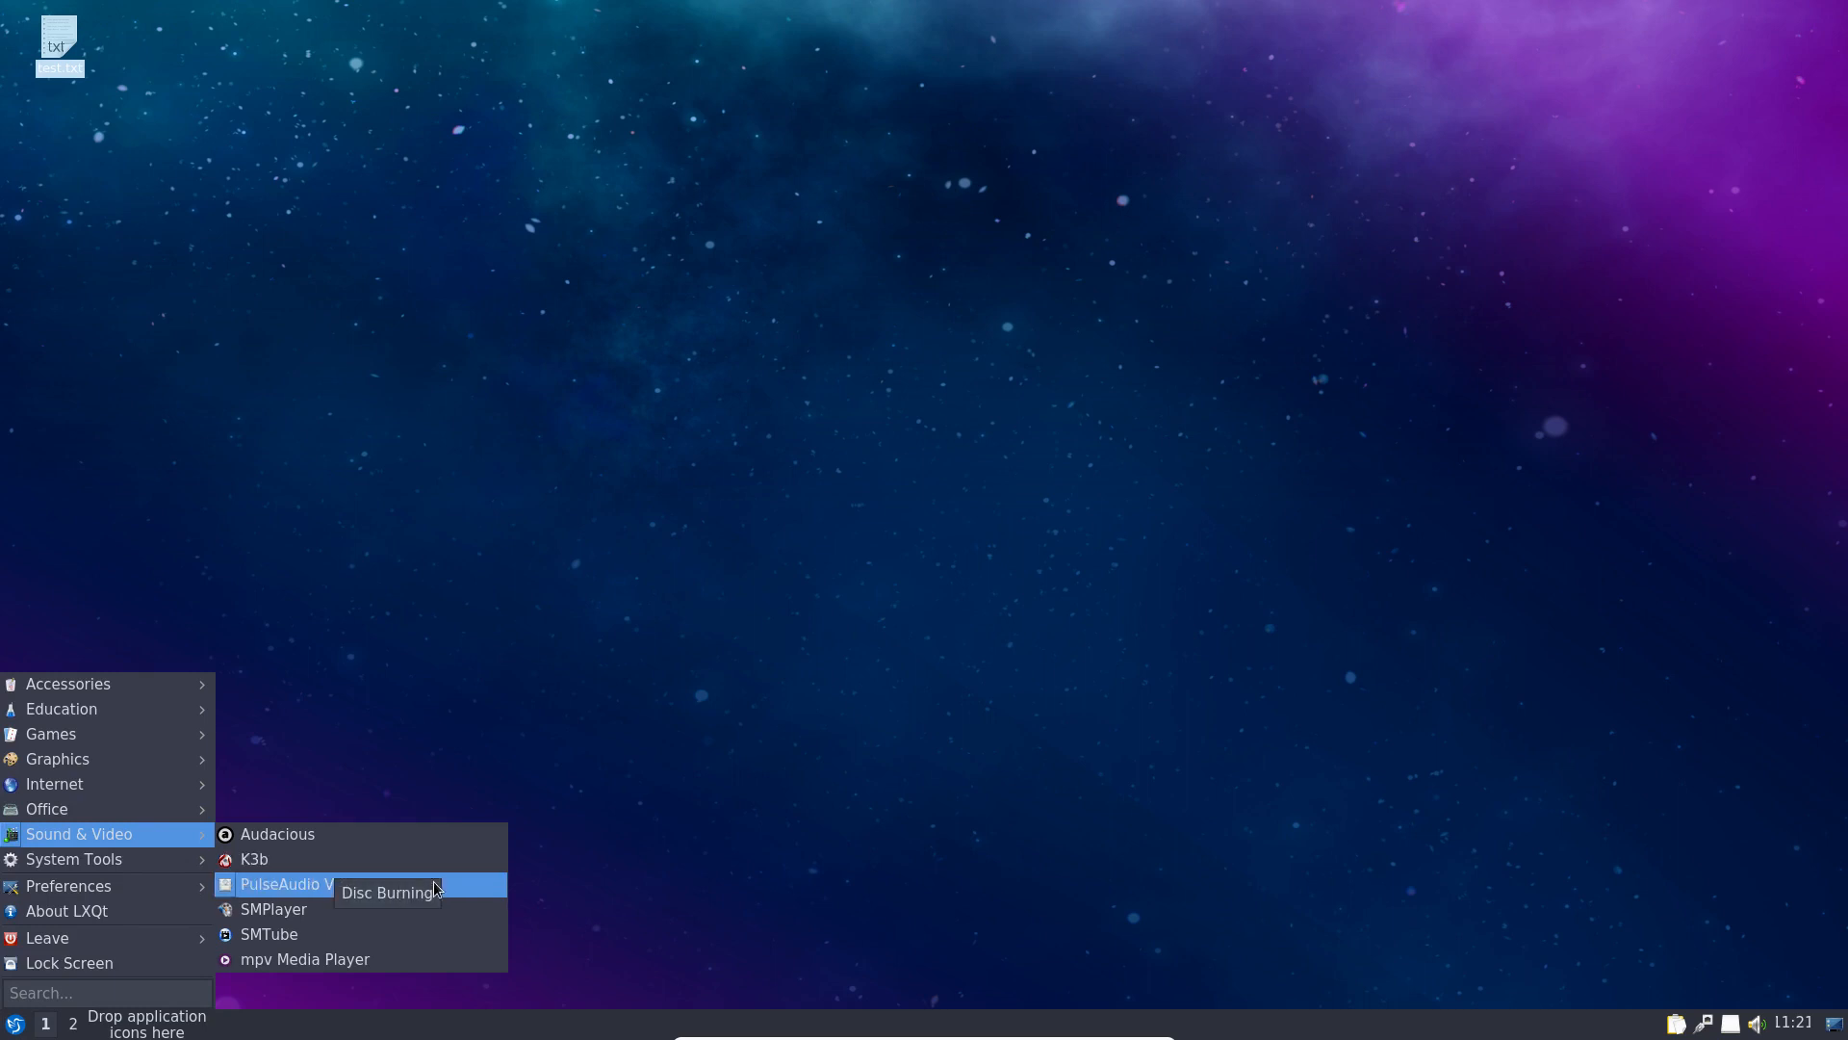
pyautogui.moveTo(120, 868)
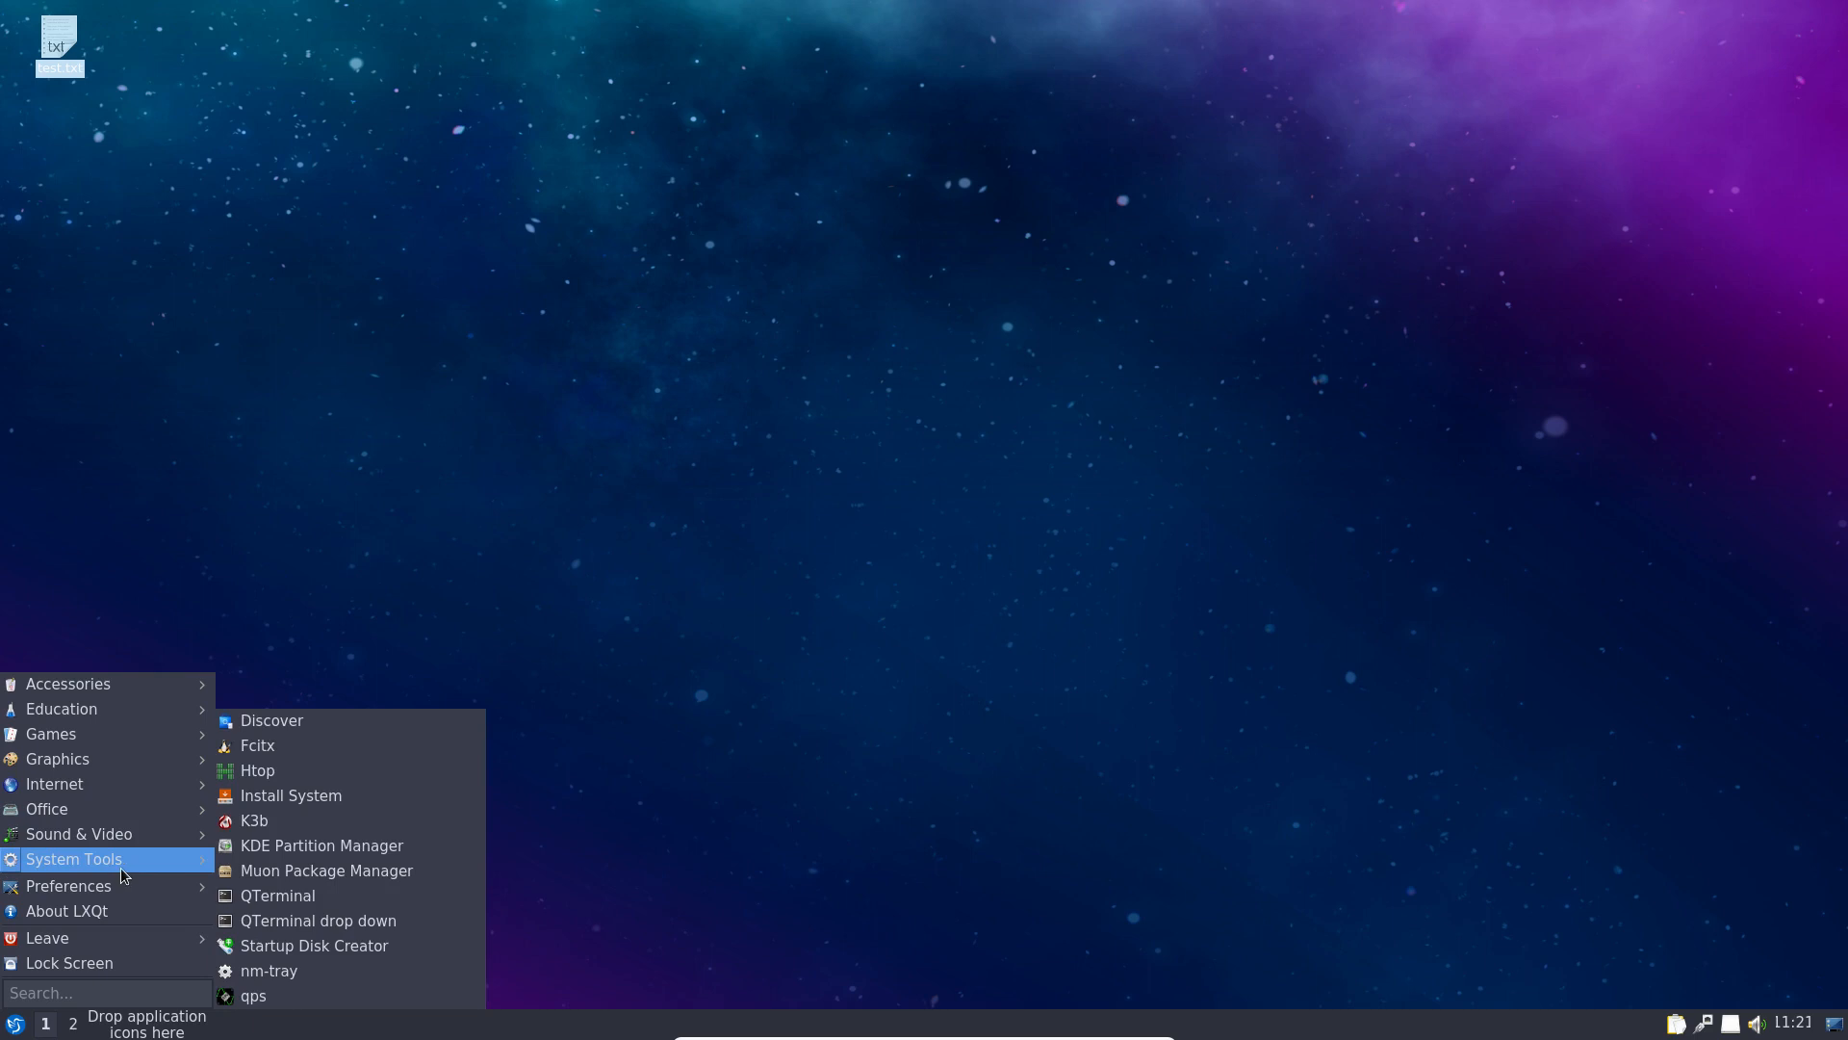
pyautogui.click(435, 719)
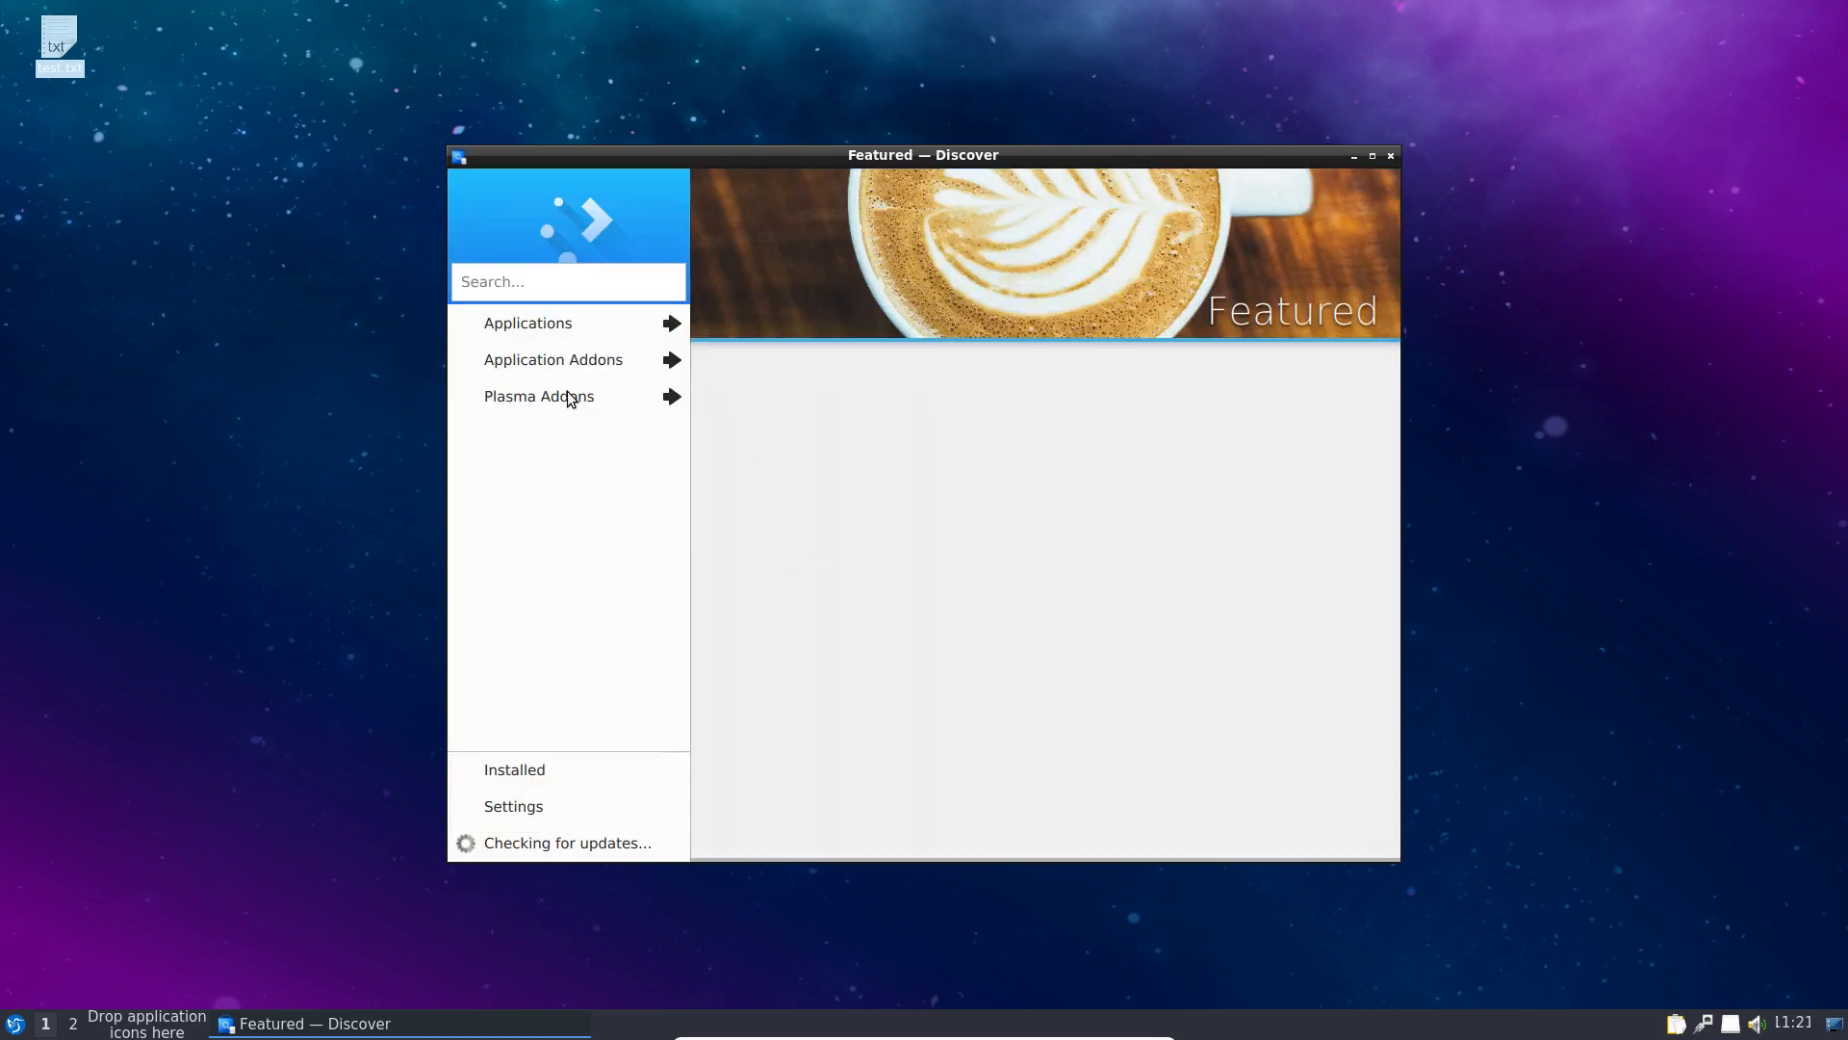
# Step: Browse Discover's Internet applications down to Remmina, open its page and click Install
pyautogui.click(516, 328)
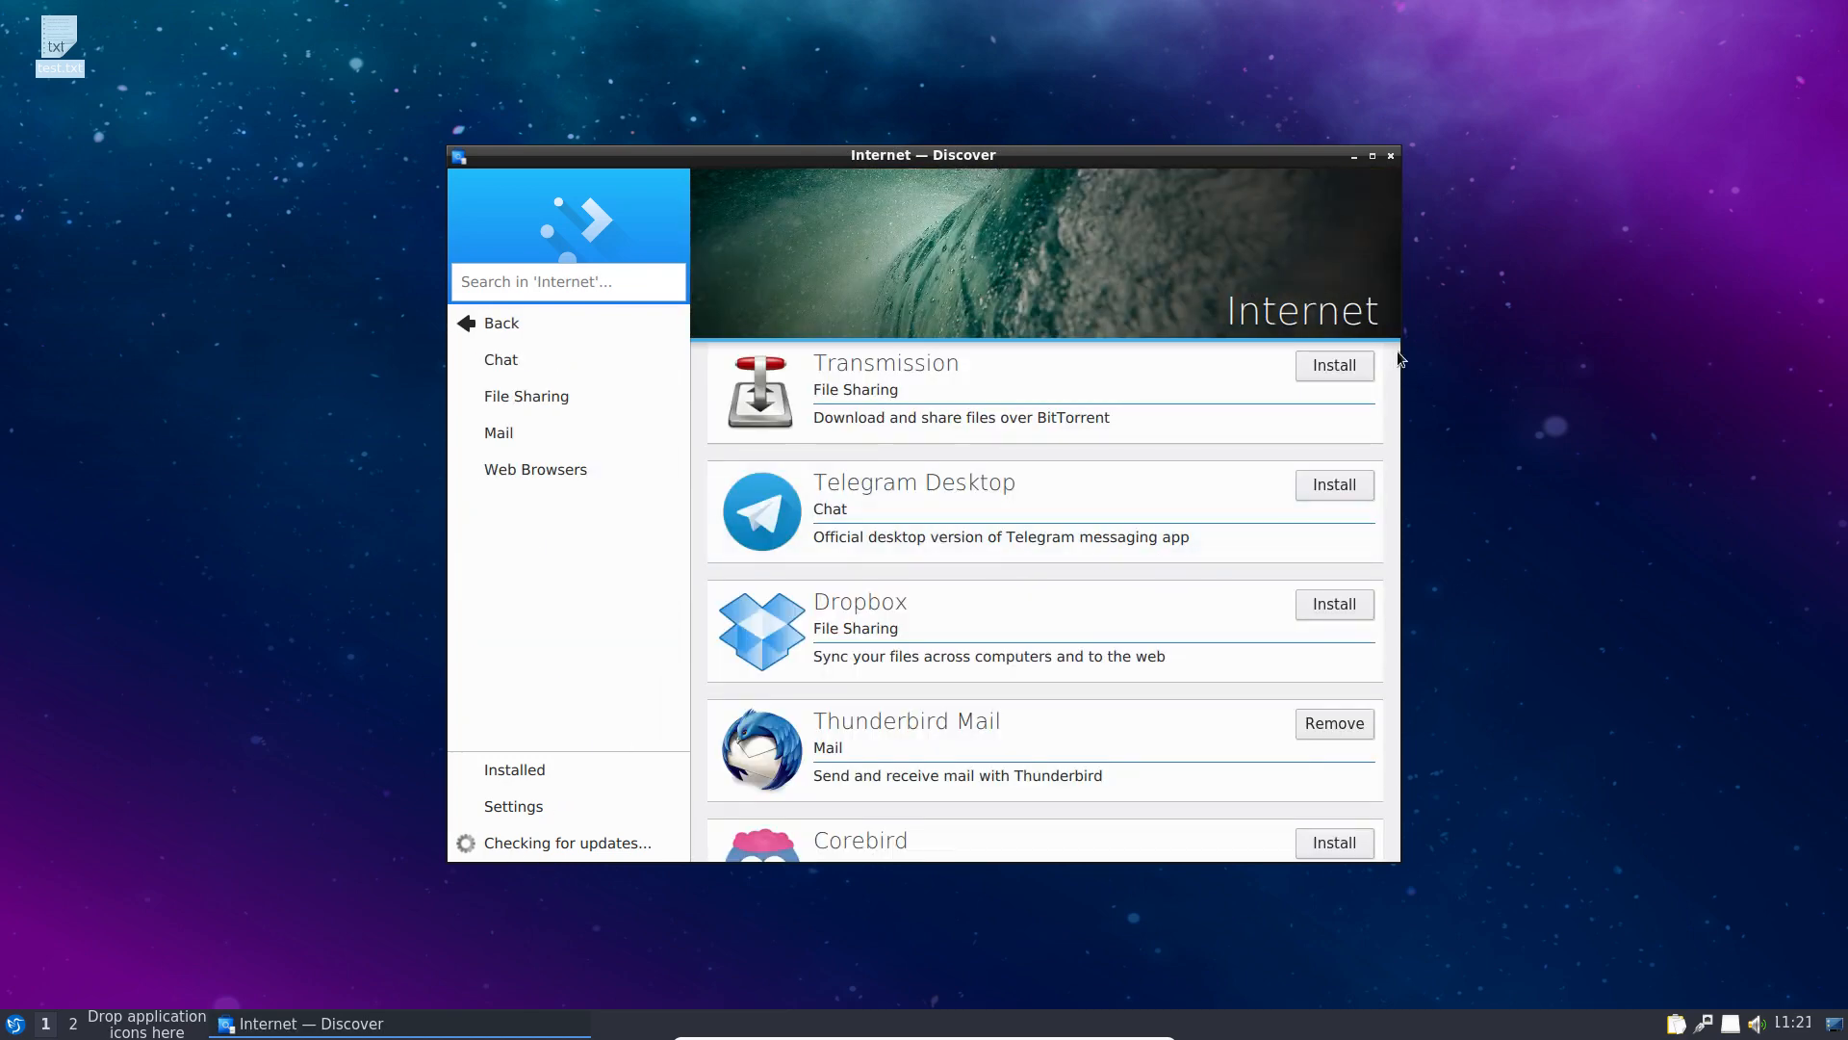
pyautogui.scroll(-1, 954, 703)
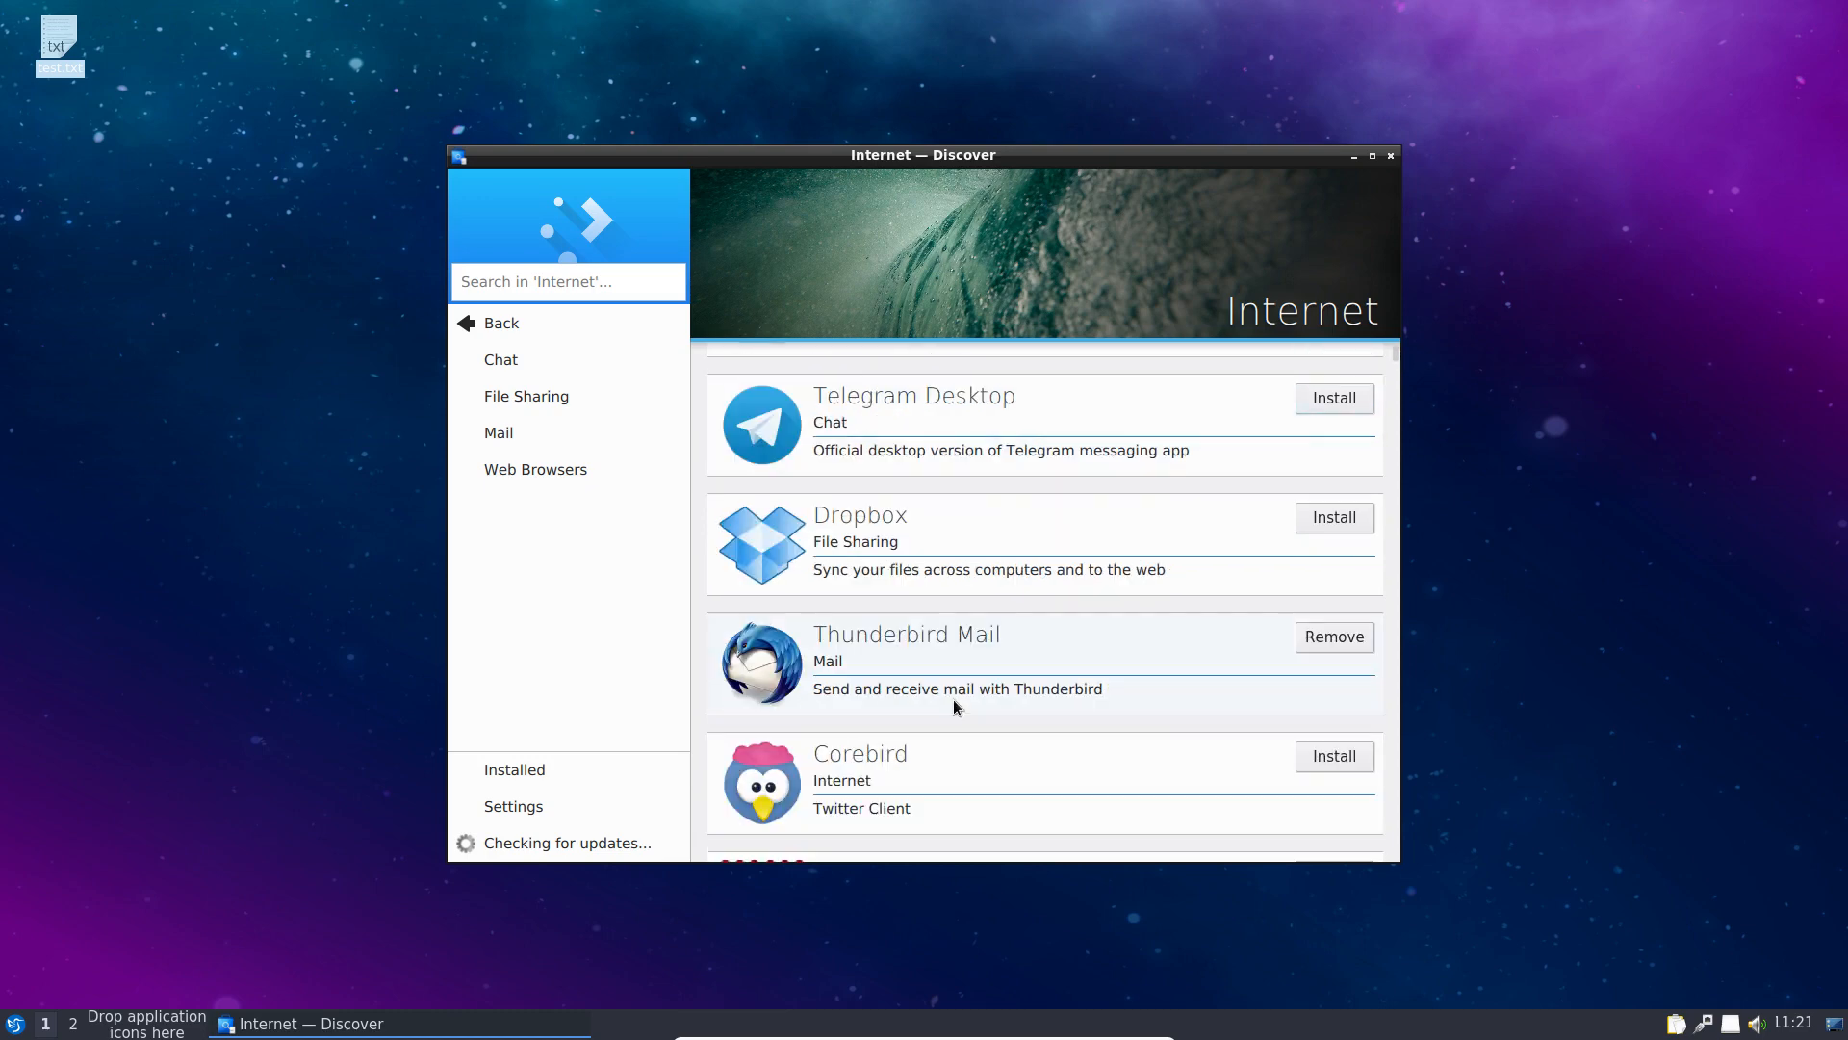
pyautogui.scroll(-3, 954, 706)
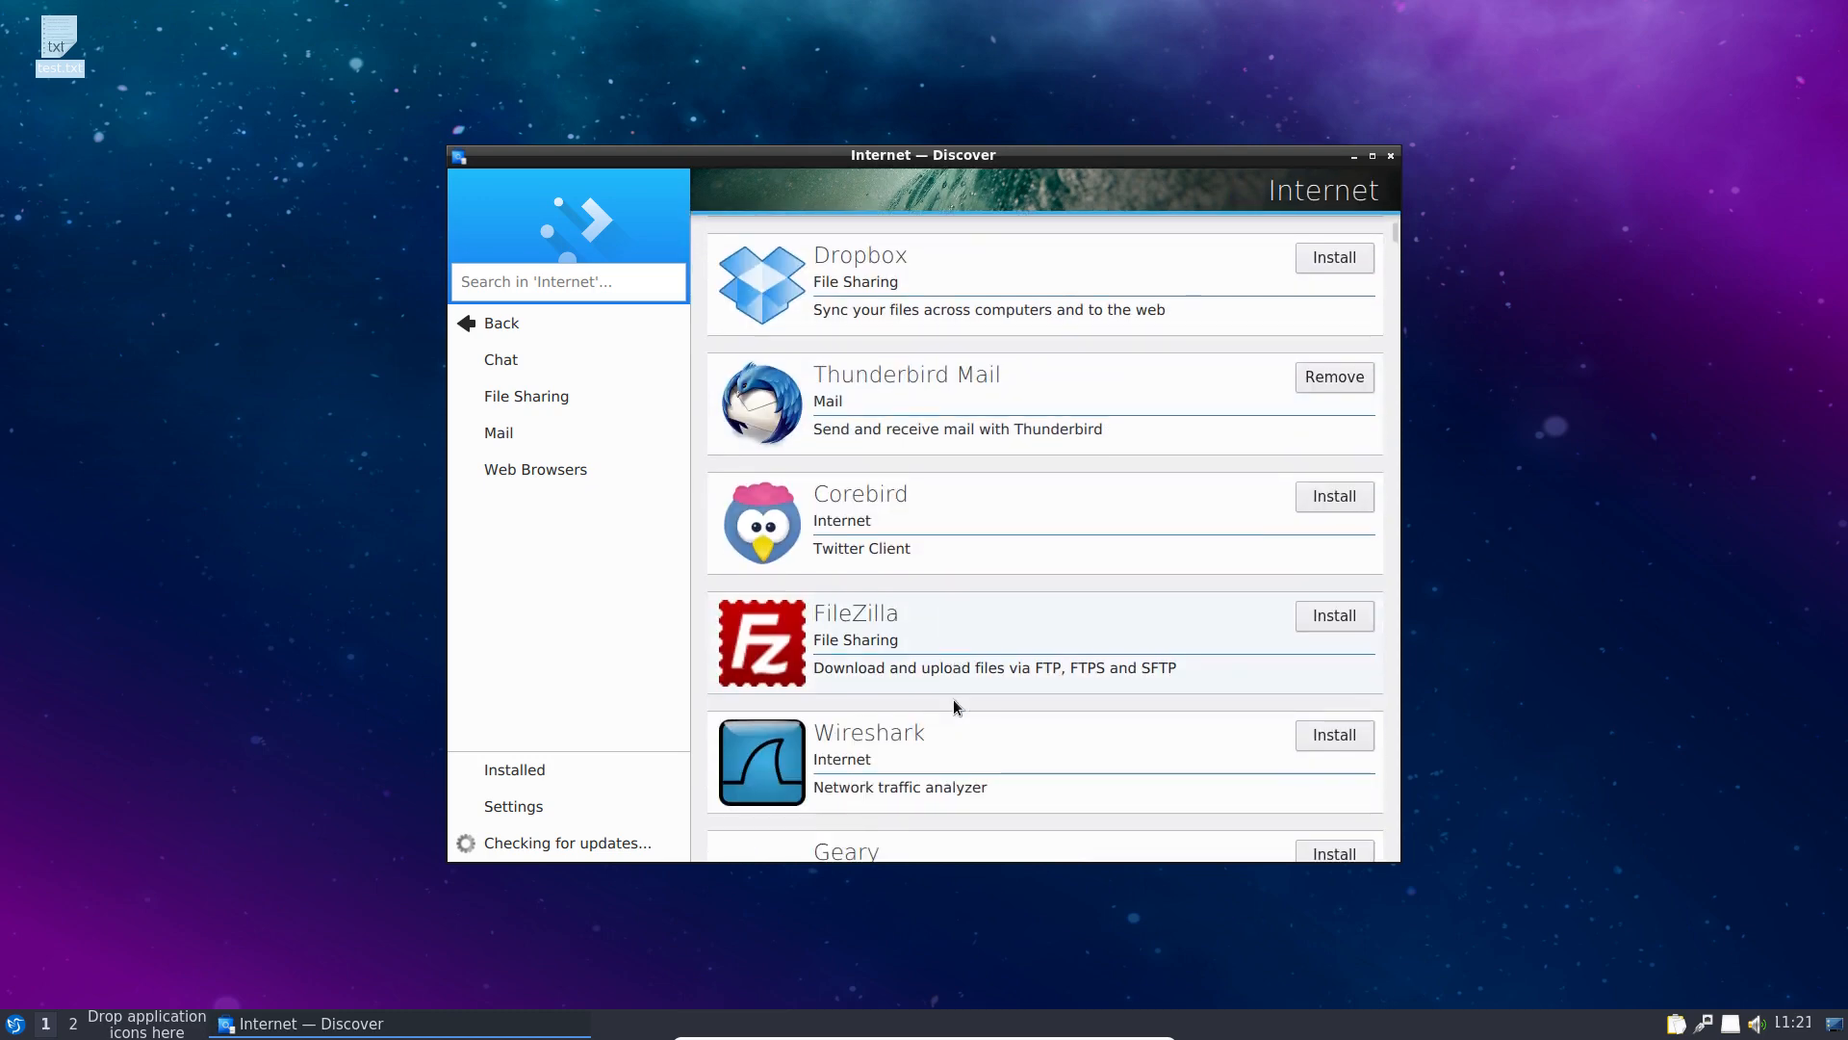
pyautogui.scroll(-3, 954, 706)
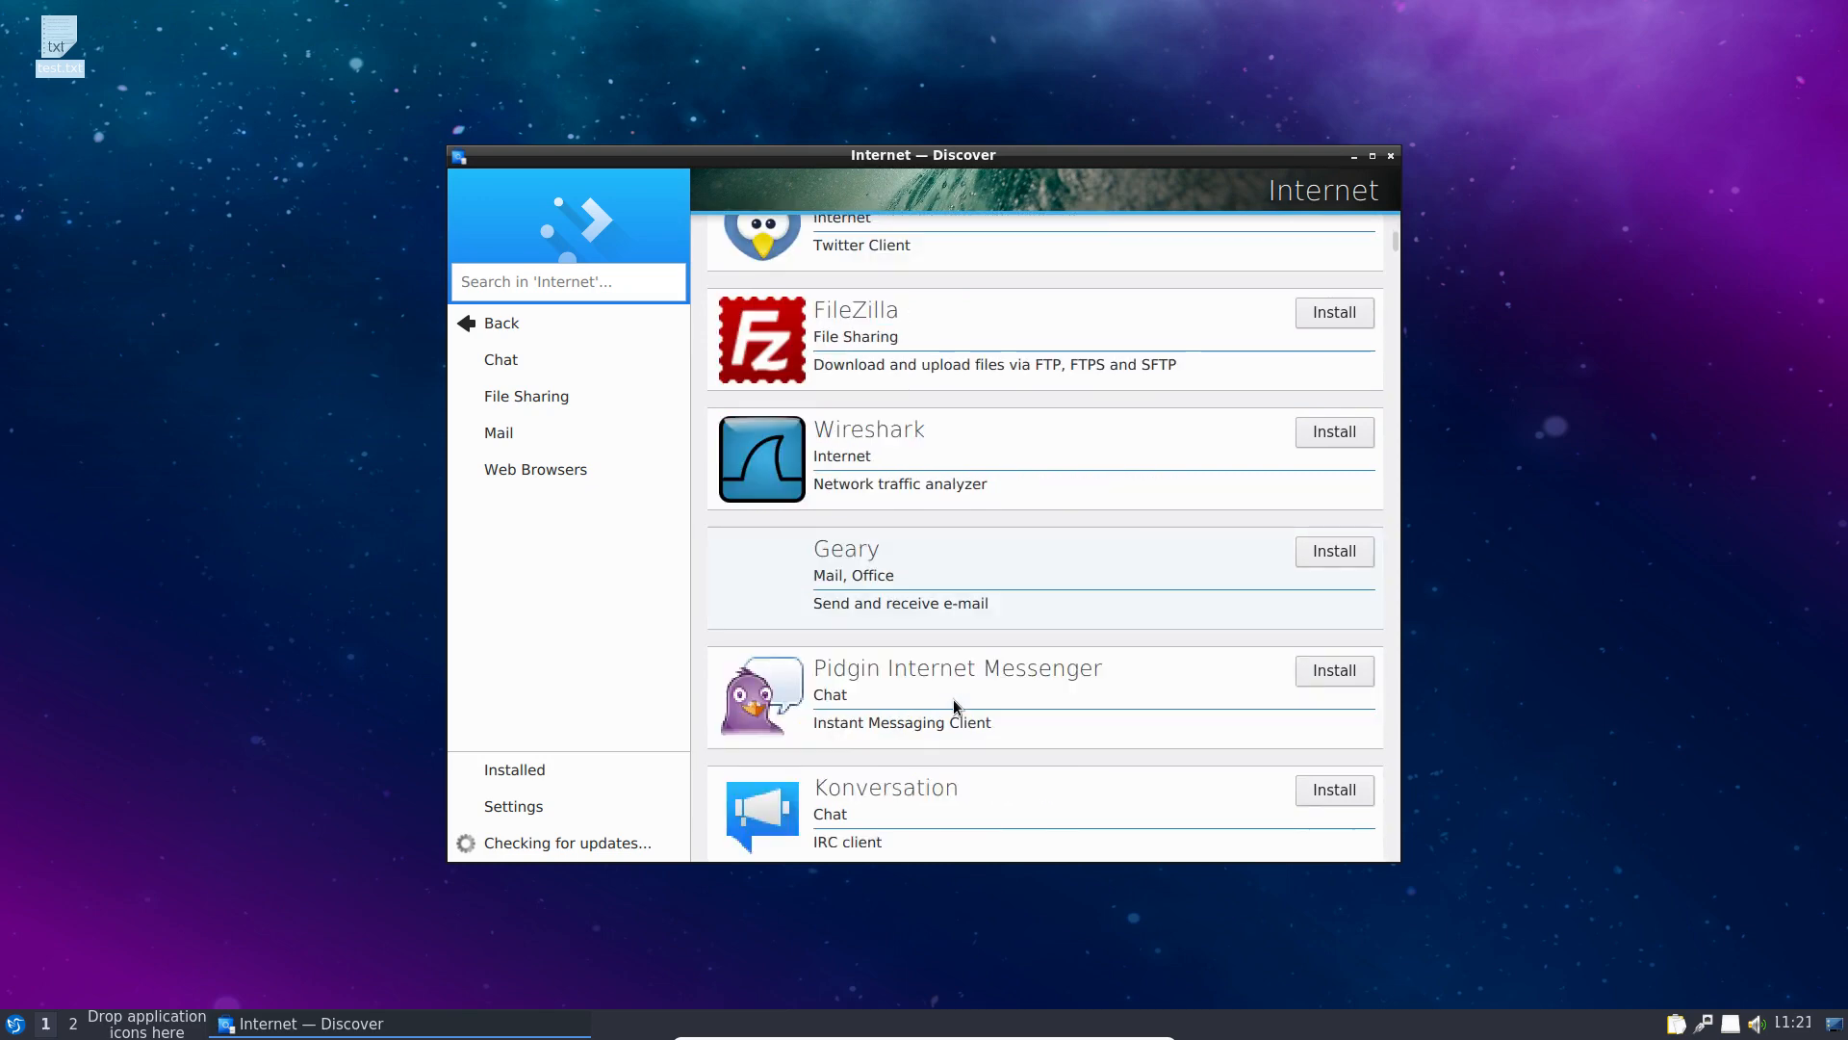
pyautogui.scroll(-5, 953, 699)
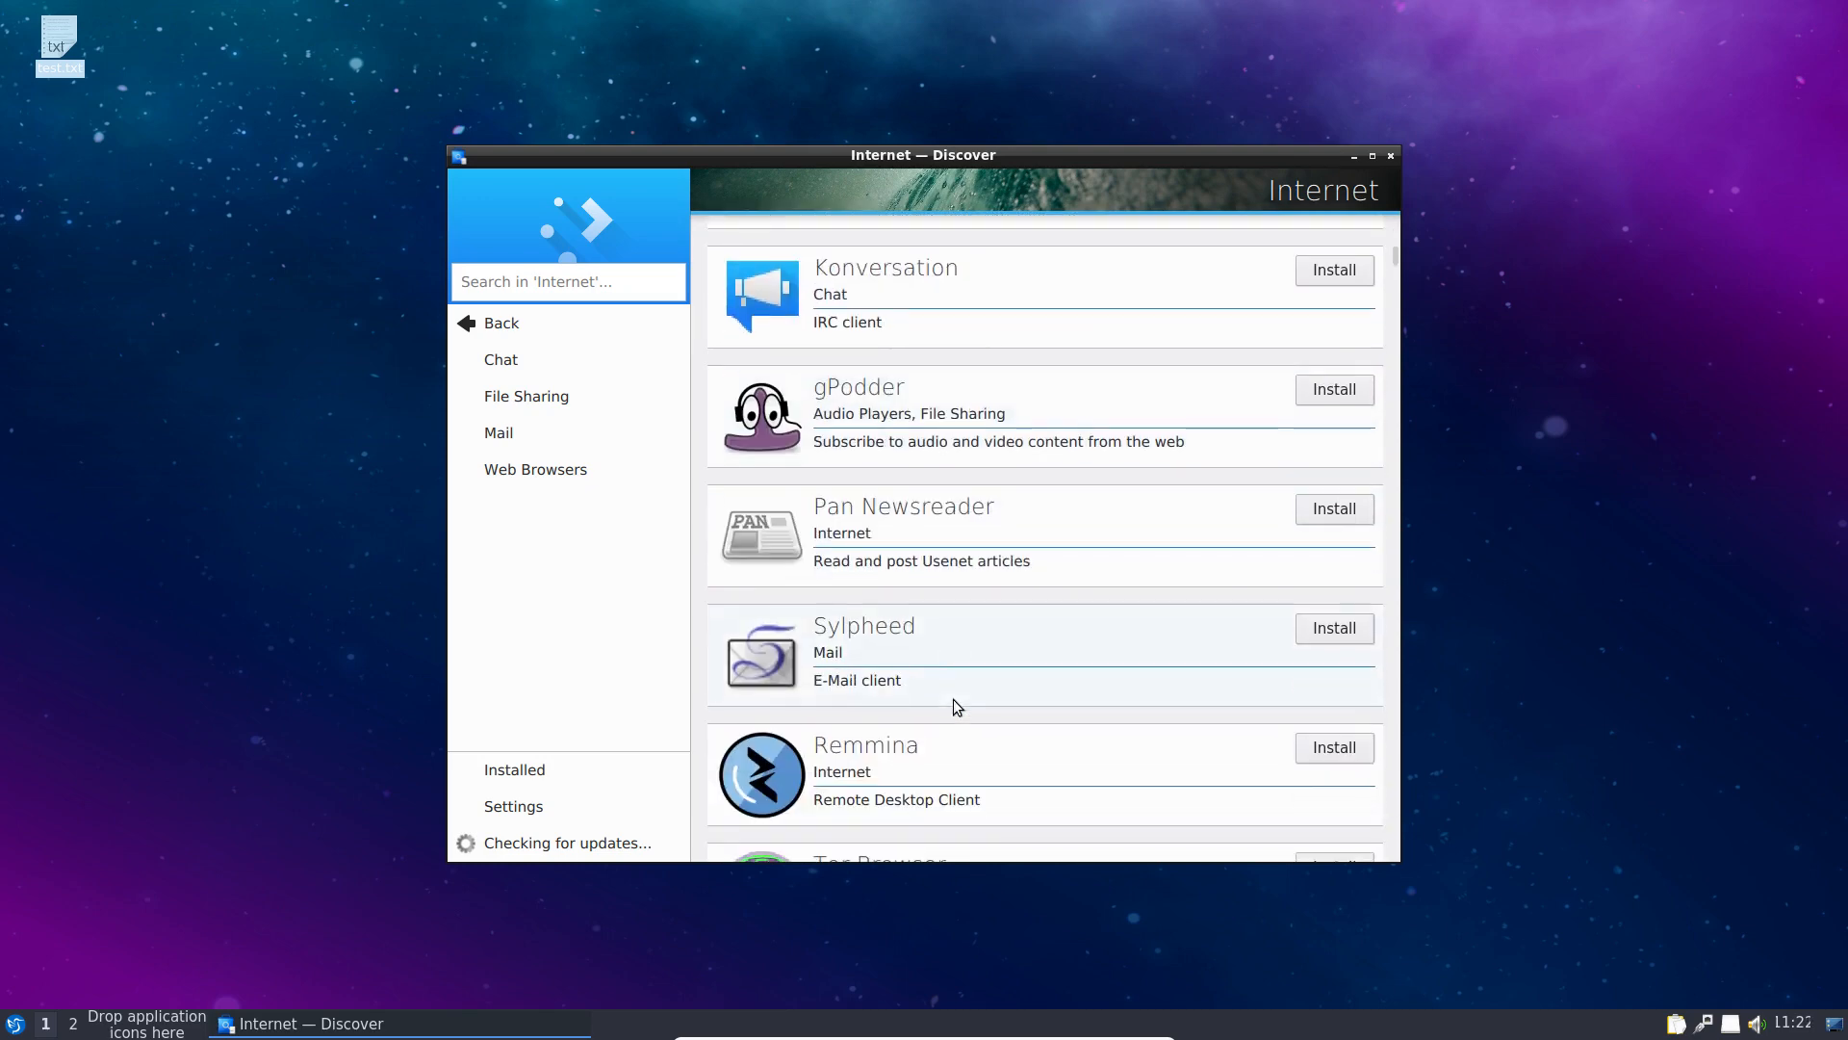
pyautogui.scroll(-1, 954, 700)
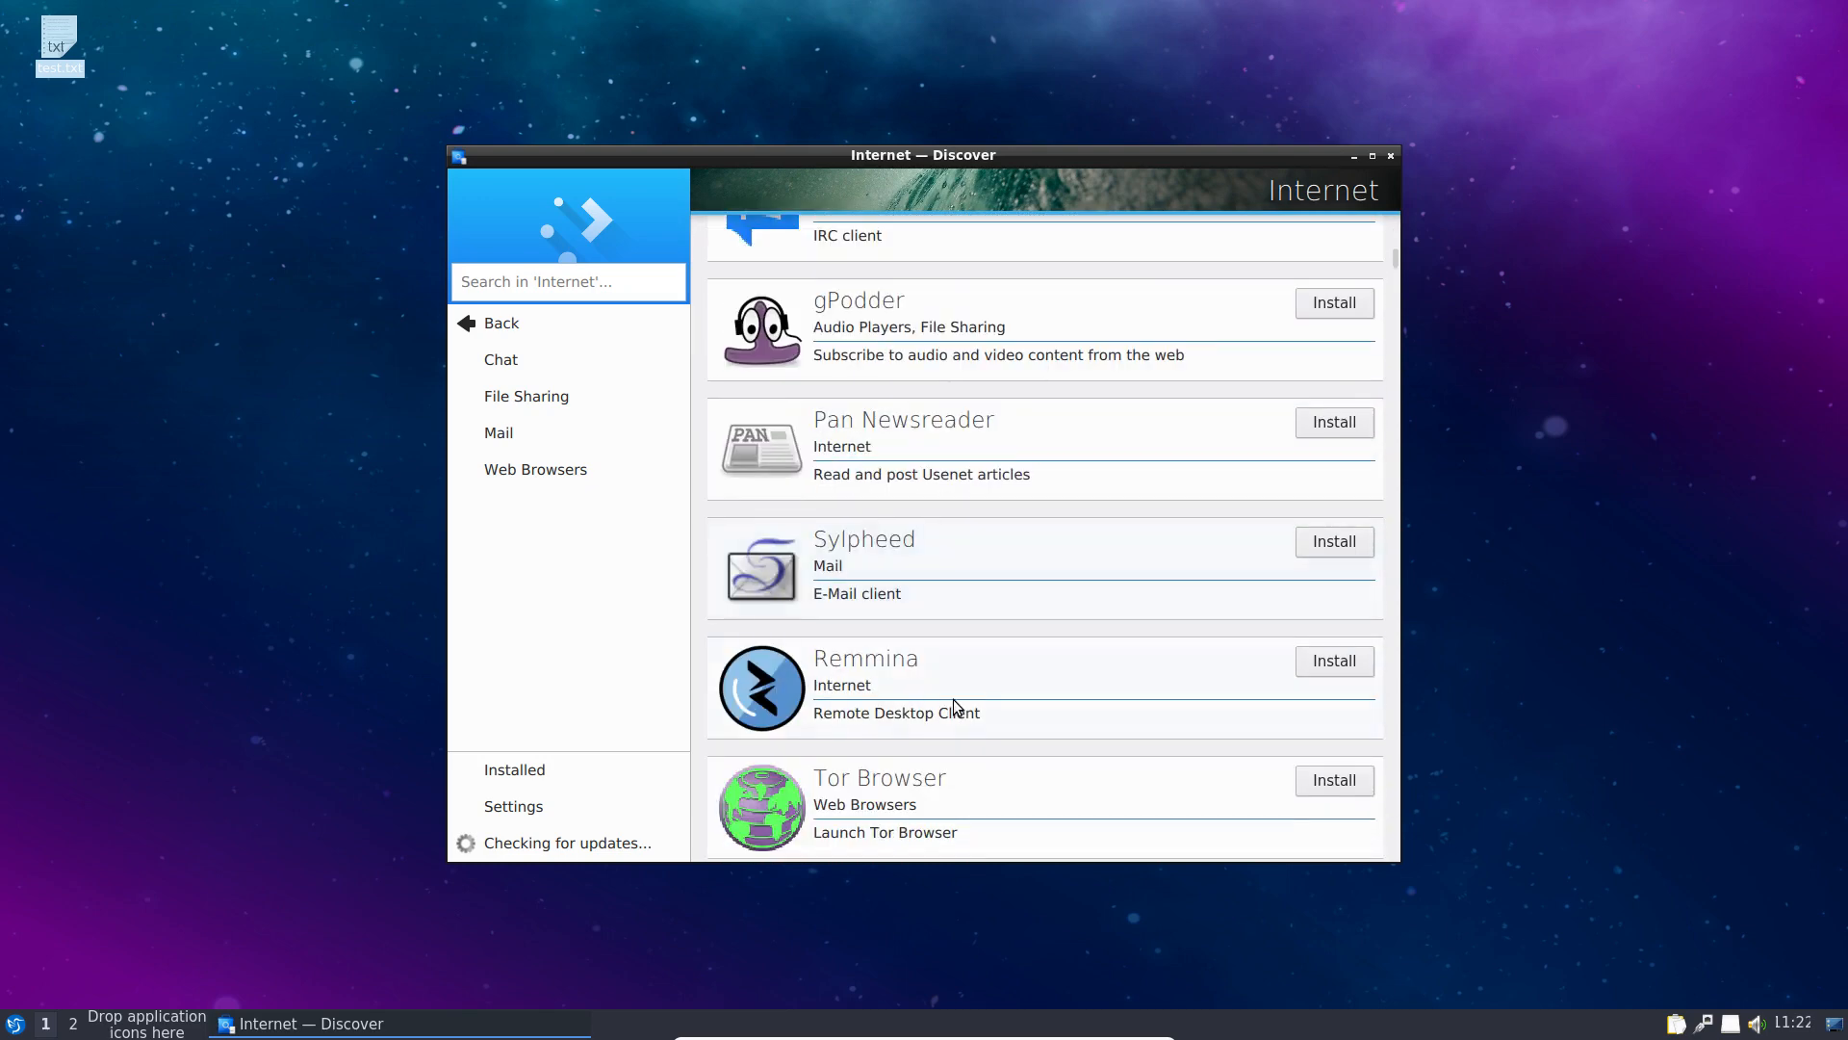
pyautogui.click(1328, 664)
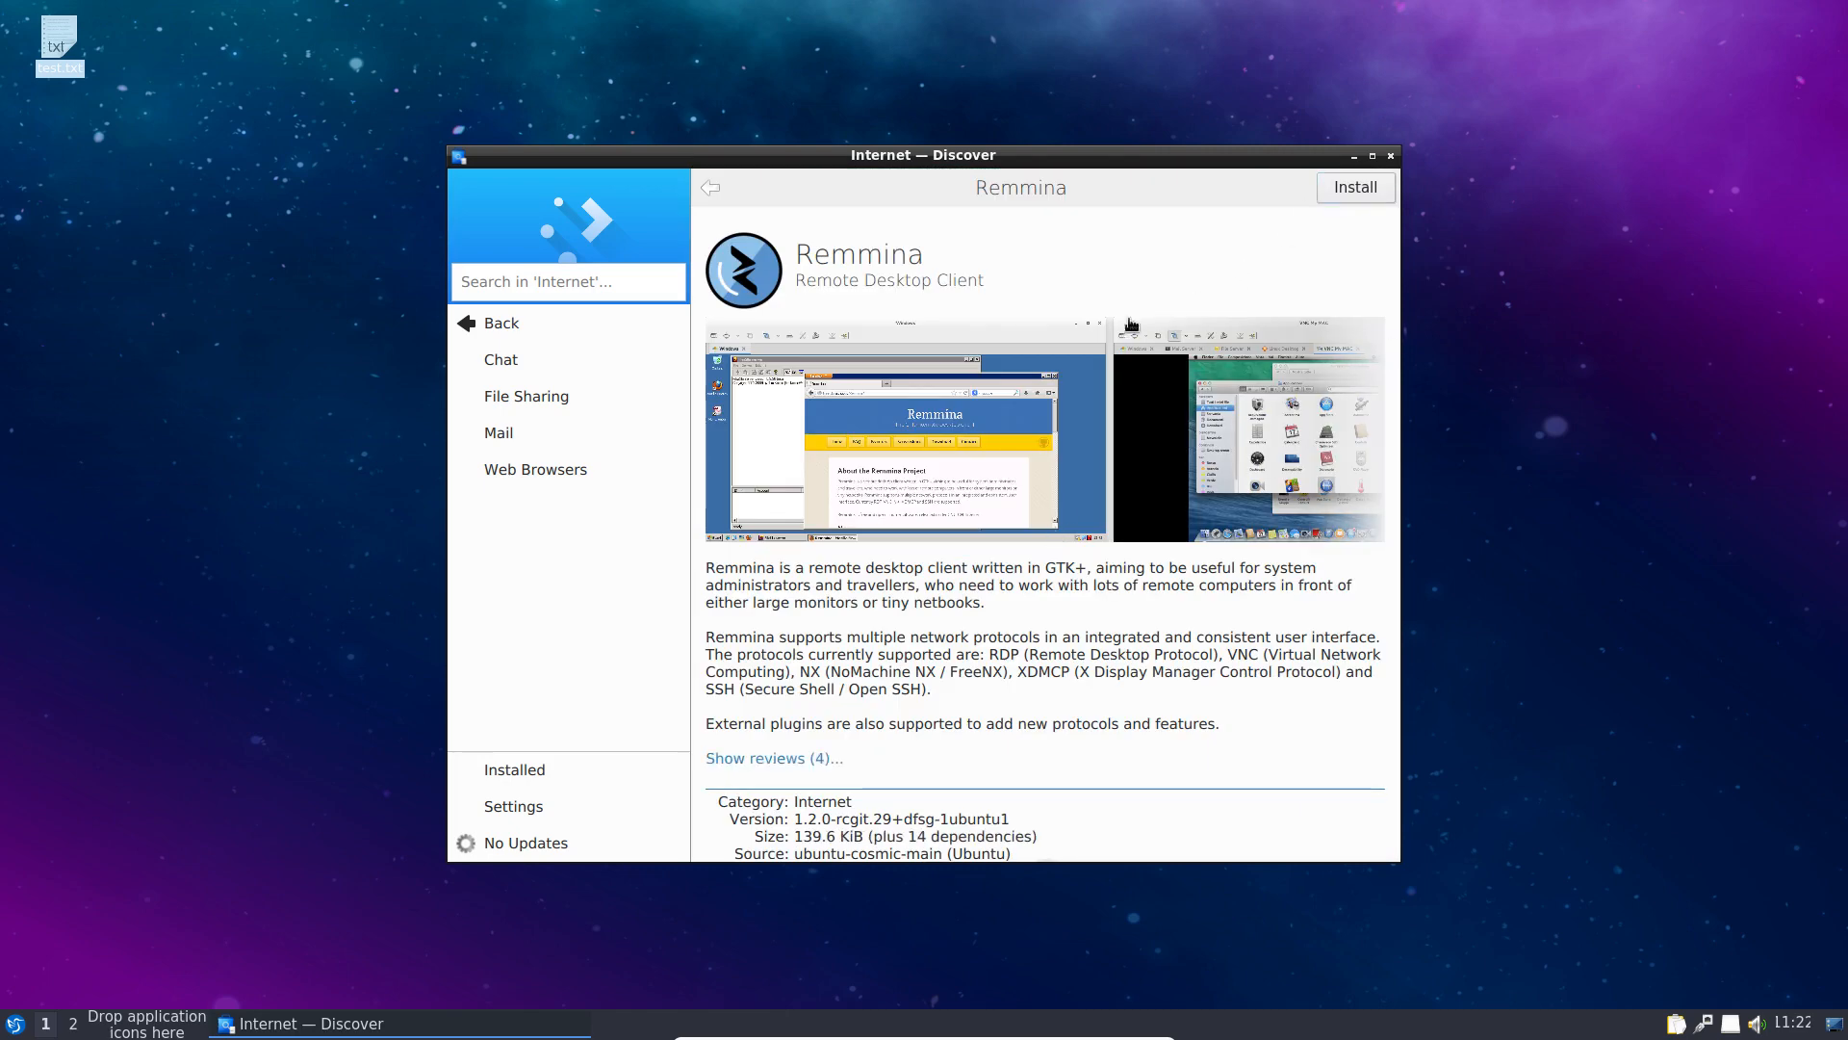
pyautogui.click(1358, 188)
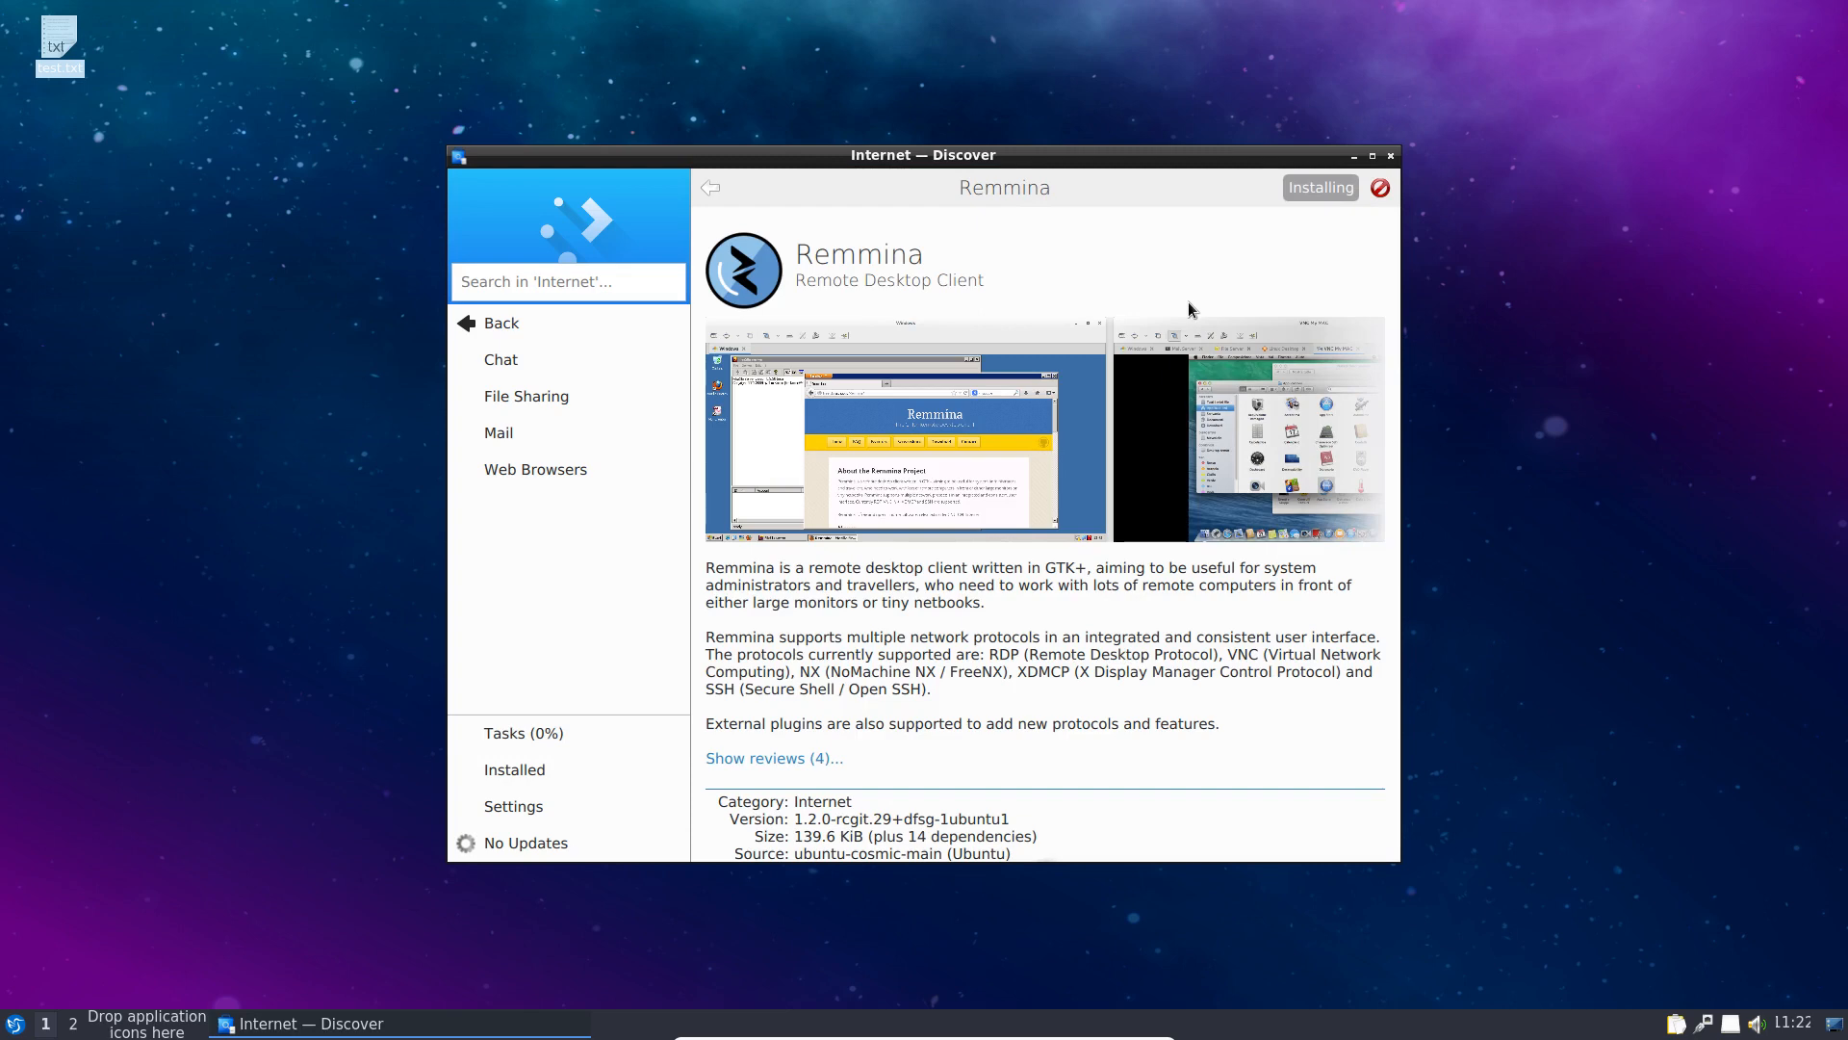
# Step: Authorise the Remmina installation with the account password and decline anonymous usage statistics
pyautogui.write('********')
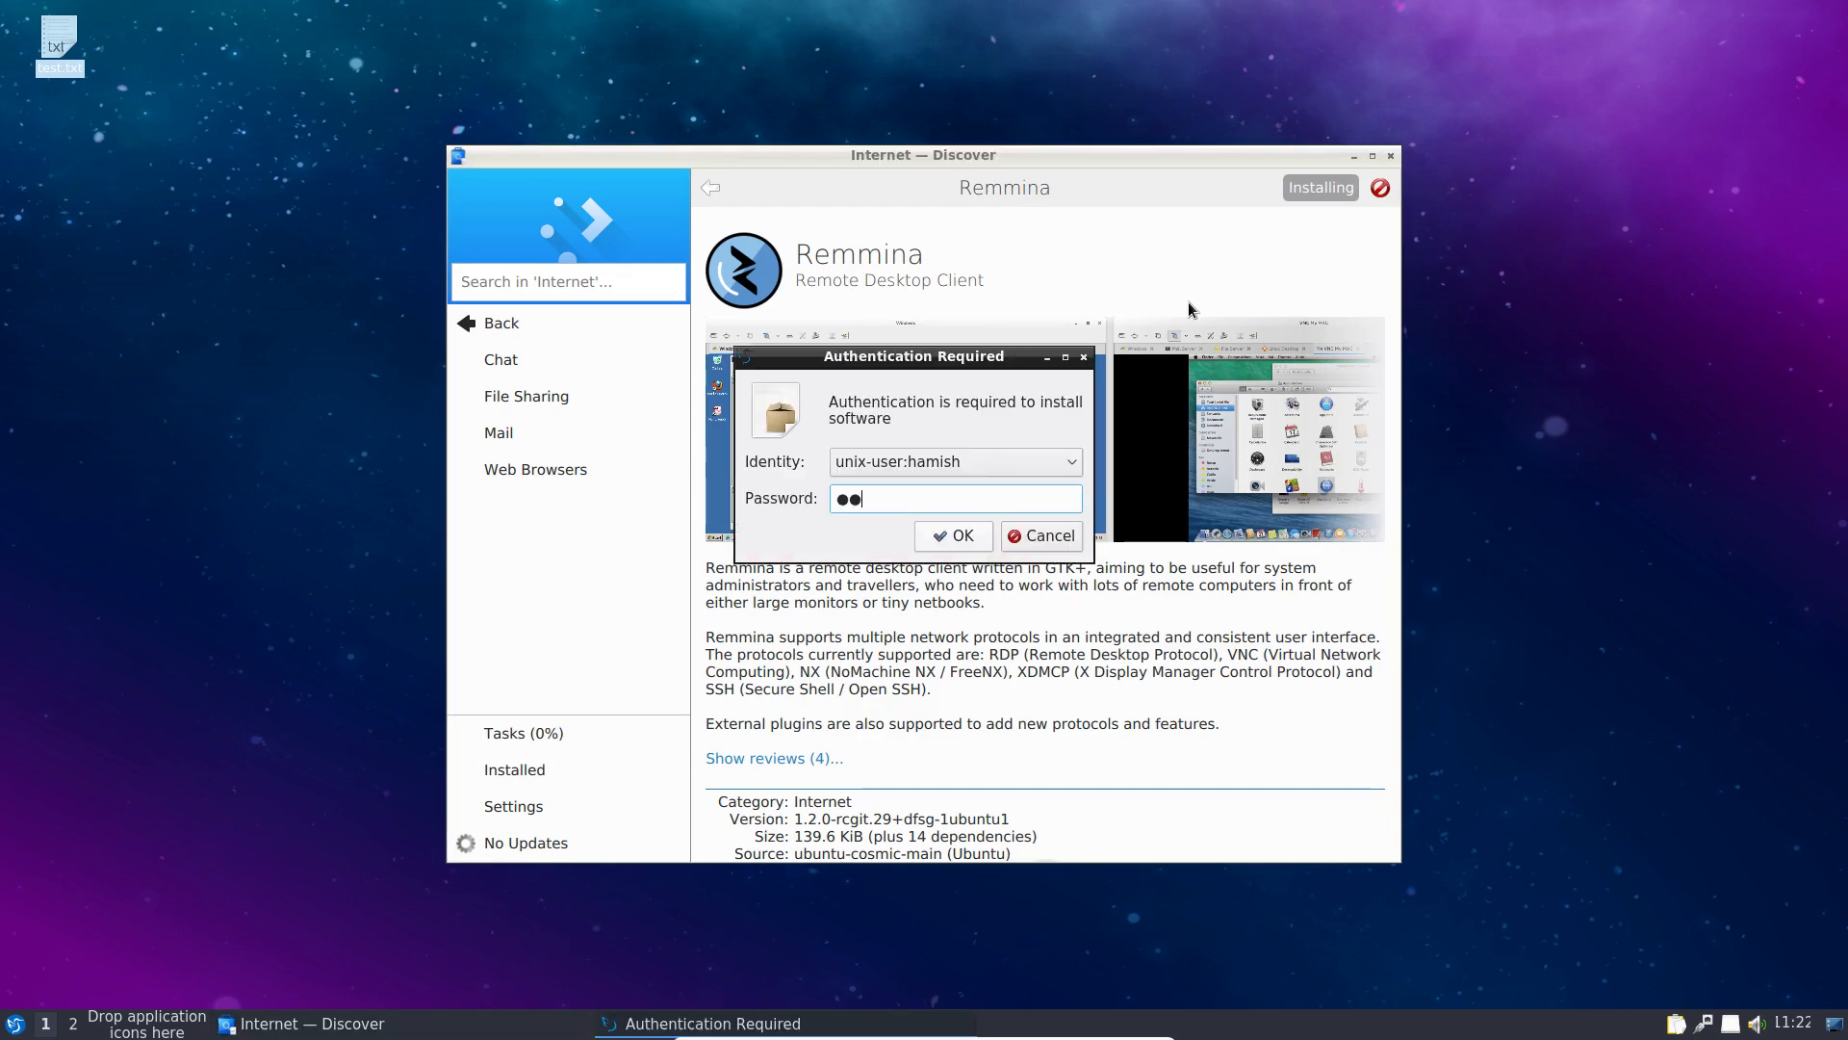
pyautogui.press('Return')
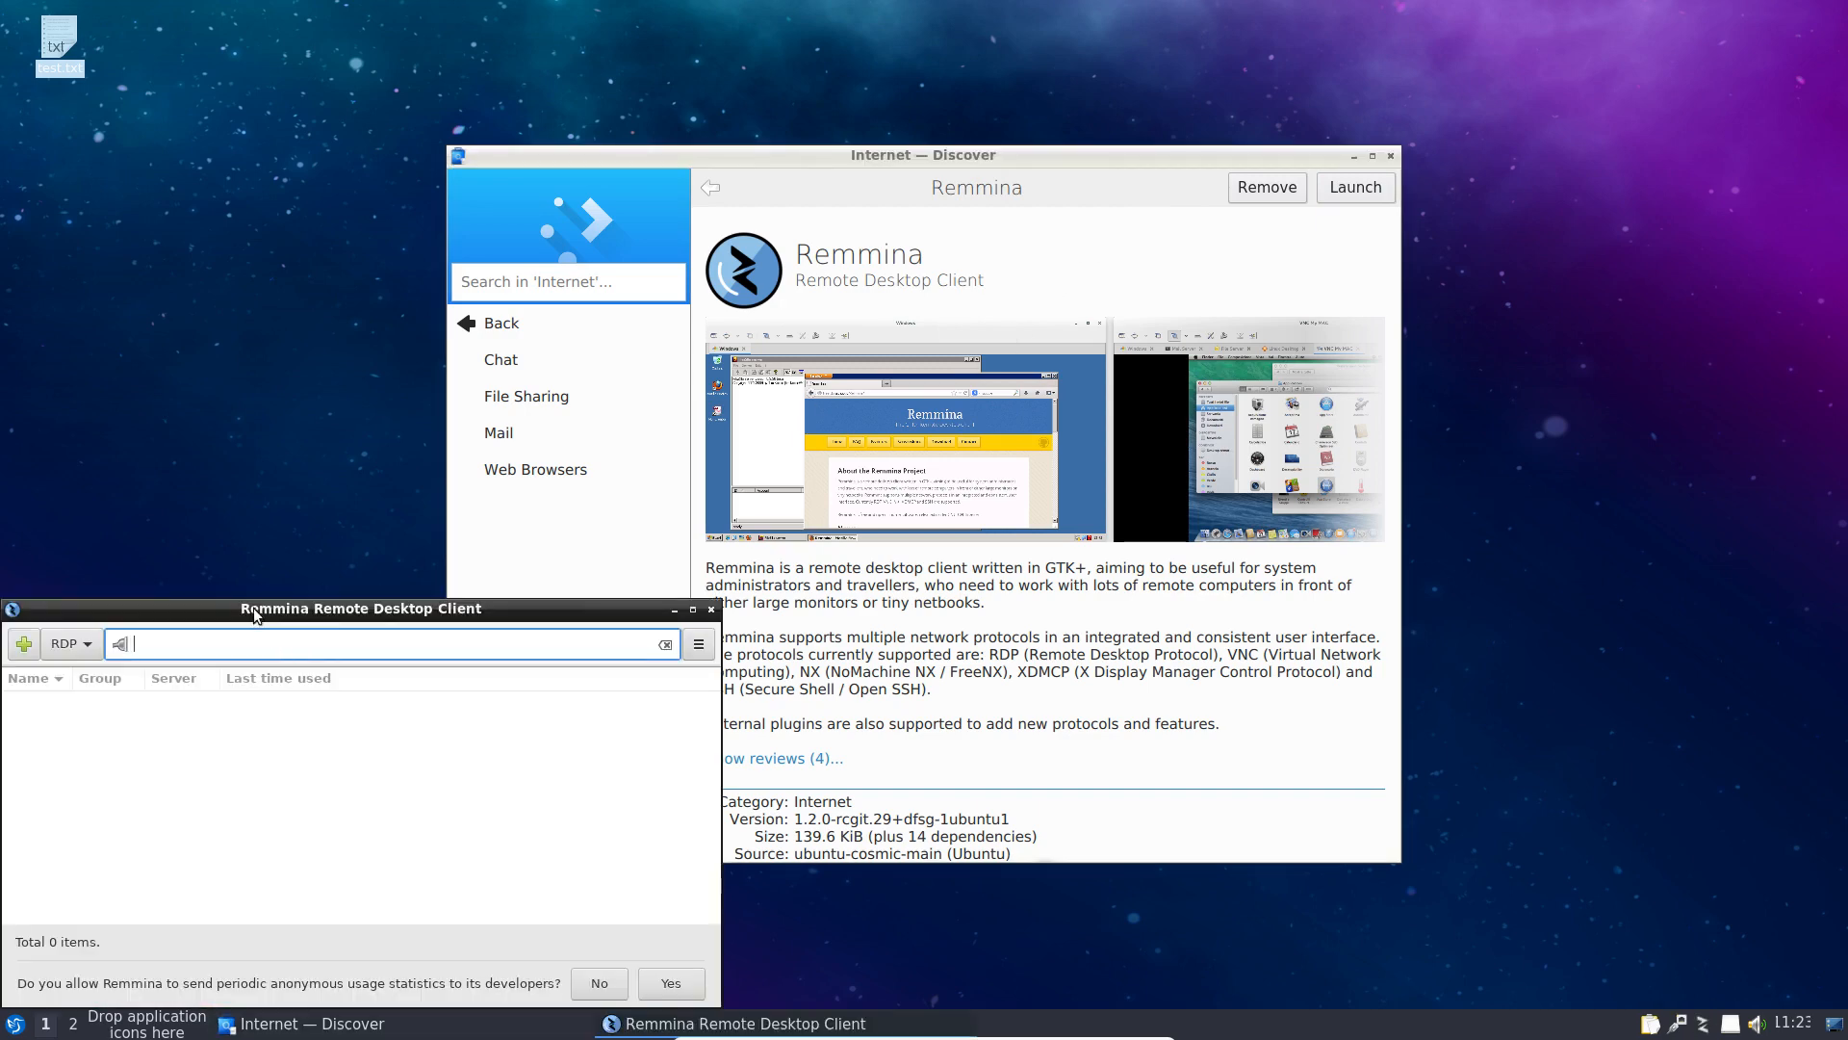
pyautogui.moveTo(256, 617); pyautogui.dragTo(914, 189)
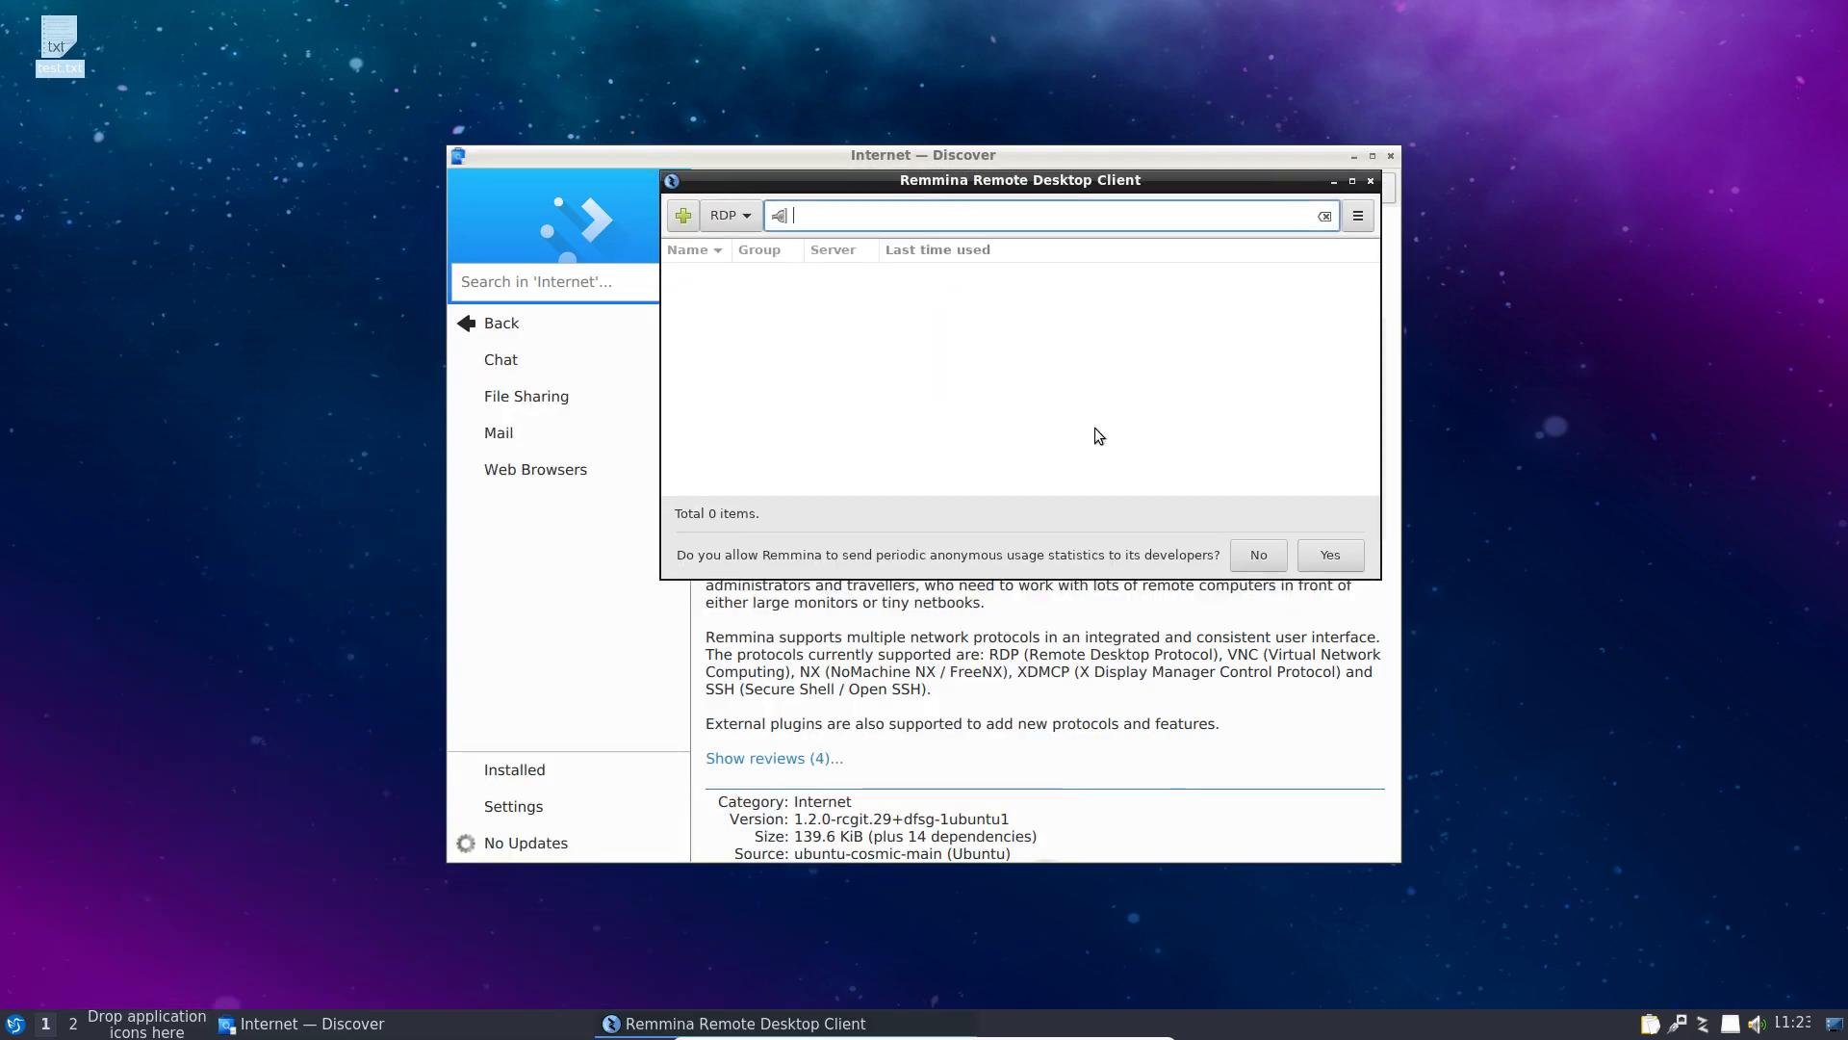
pyautogui.click(1260, 559)
# Step: Close the Discover and Remmina windows
pyautogui.moveTo(995, 178); pyautogui.dragTo(665, 509)
pyautogui.click(1390, 155)
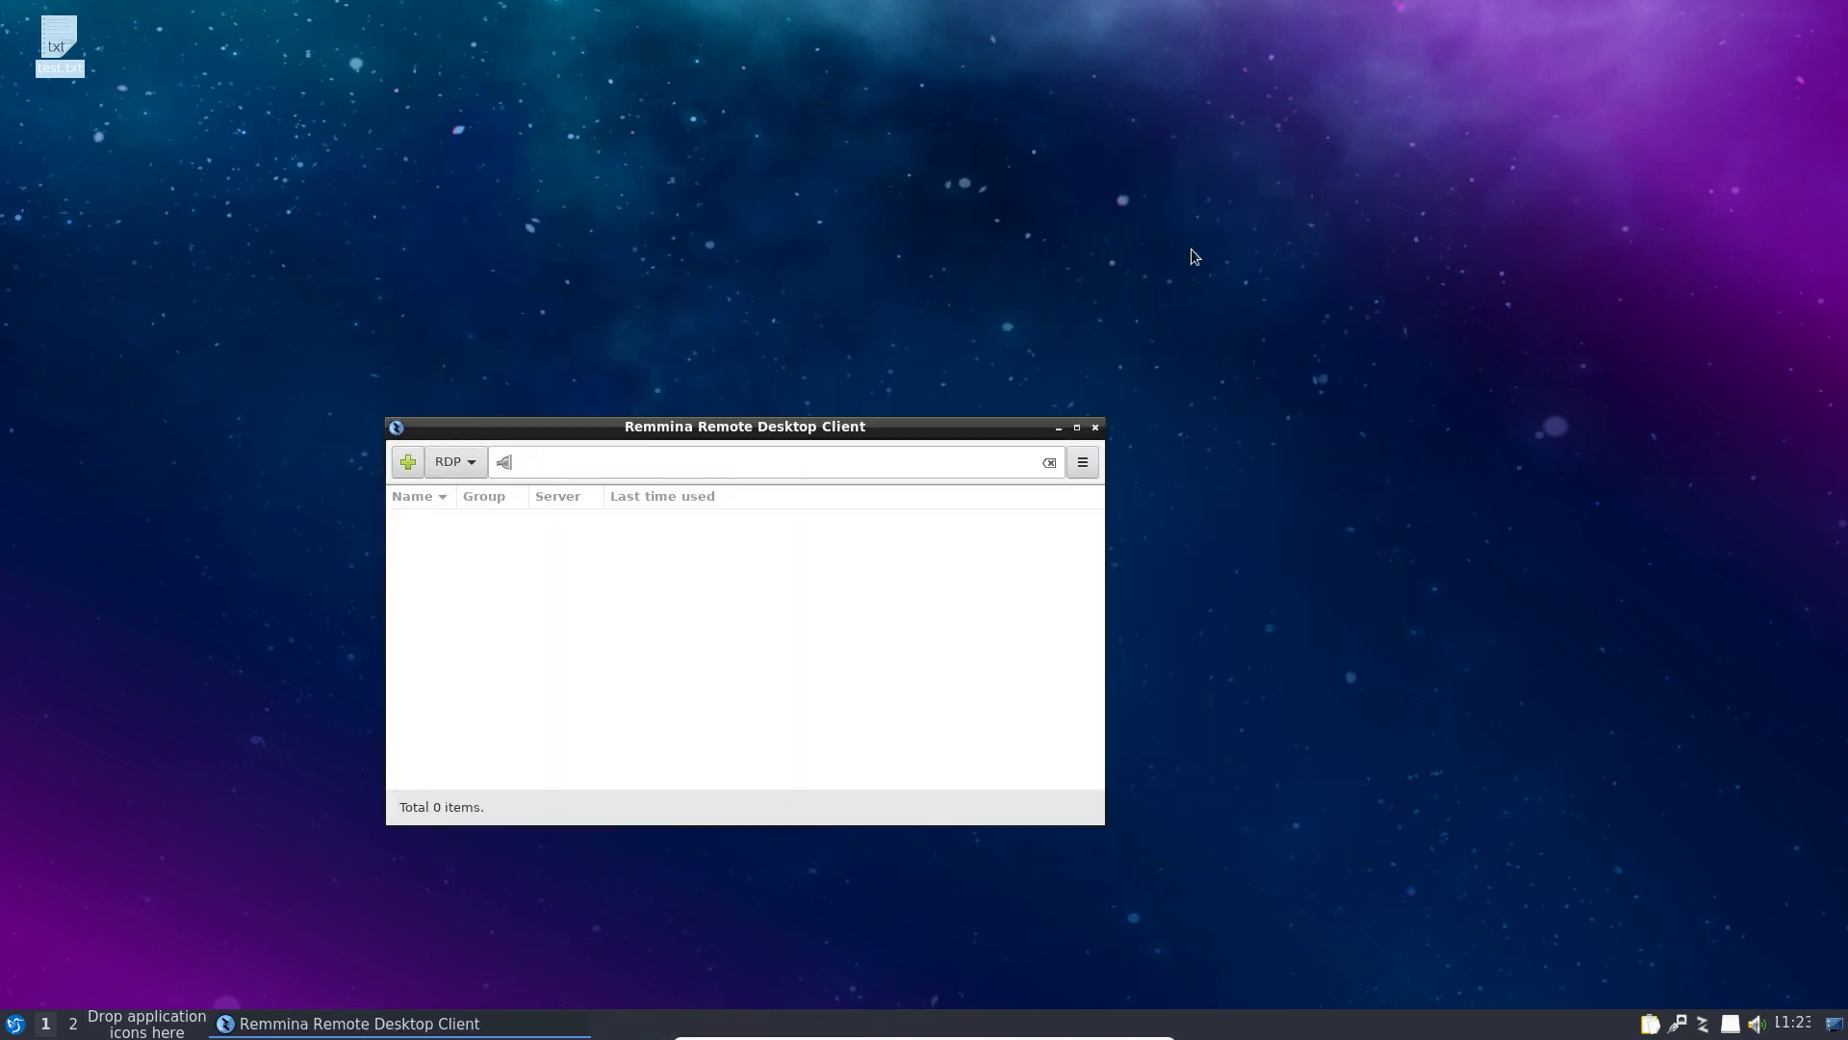
pyautogui.click(1097, 429)
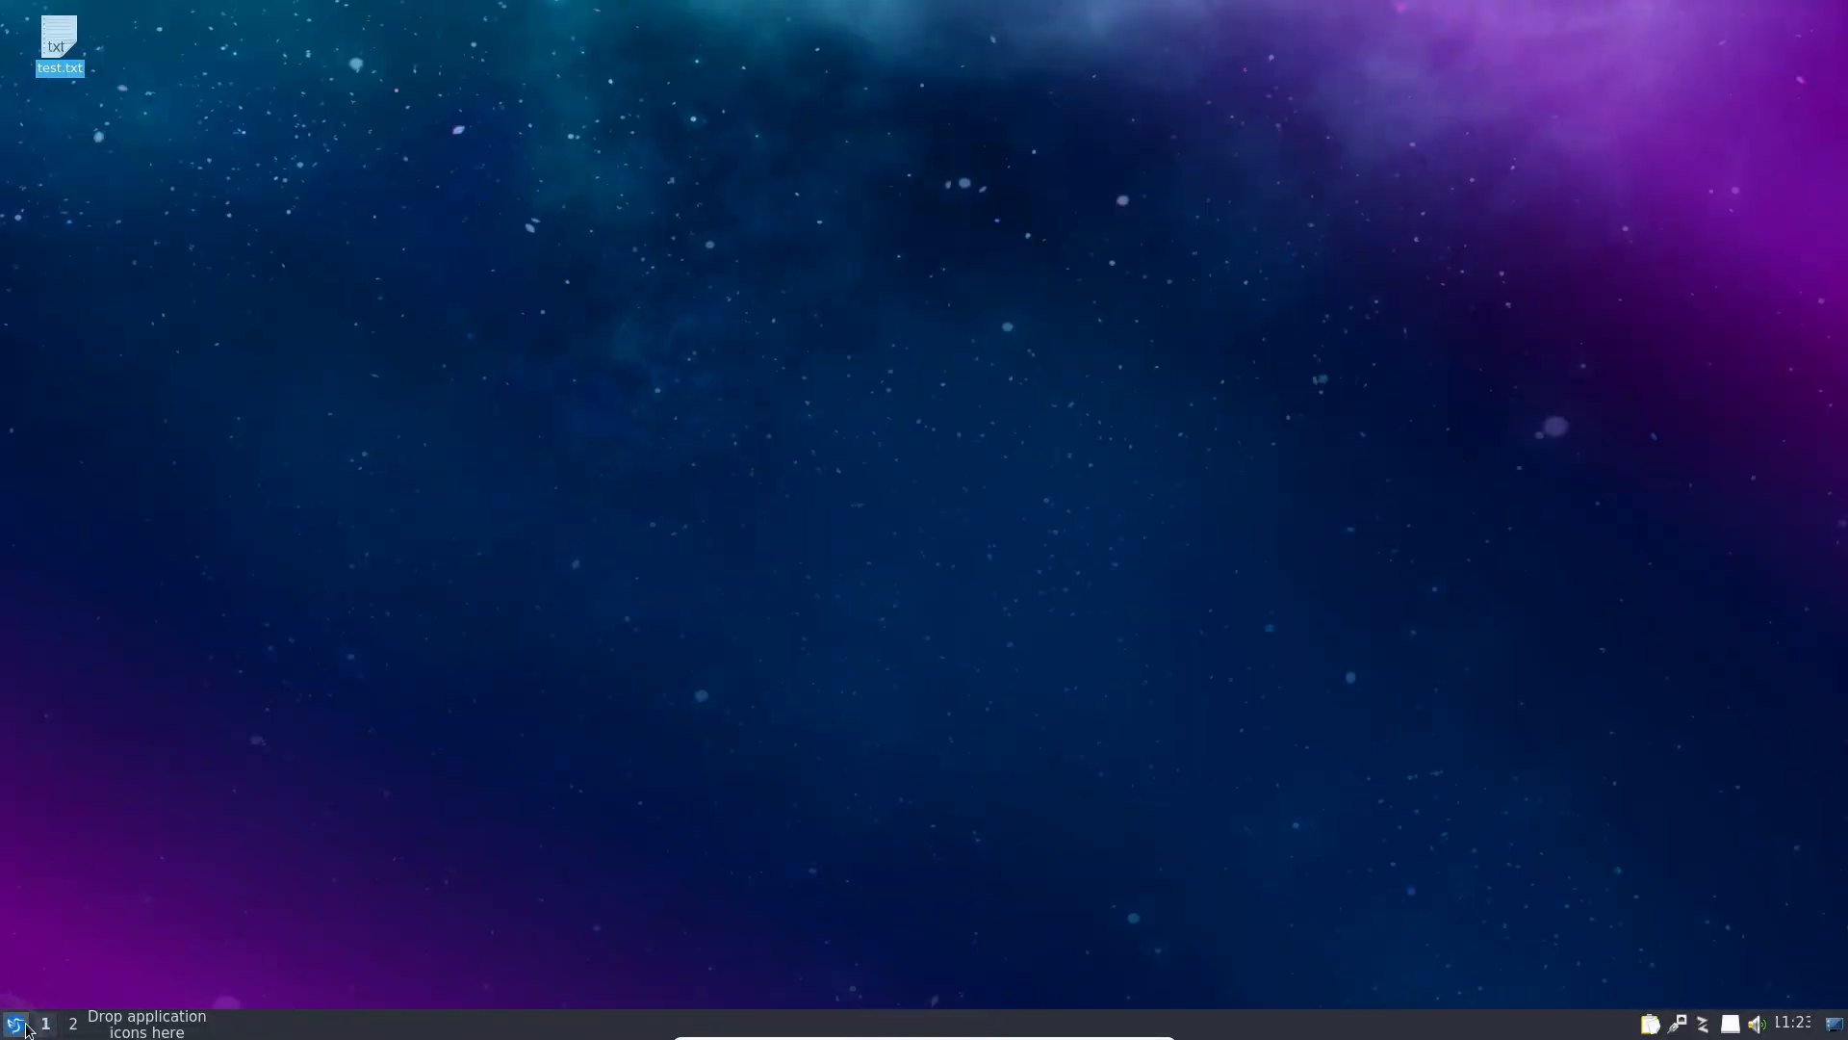
pyautogui.click(20, 1026)
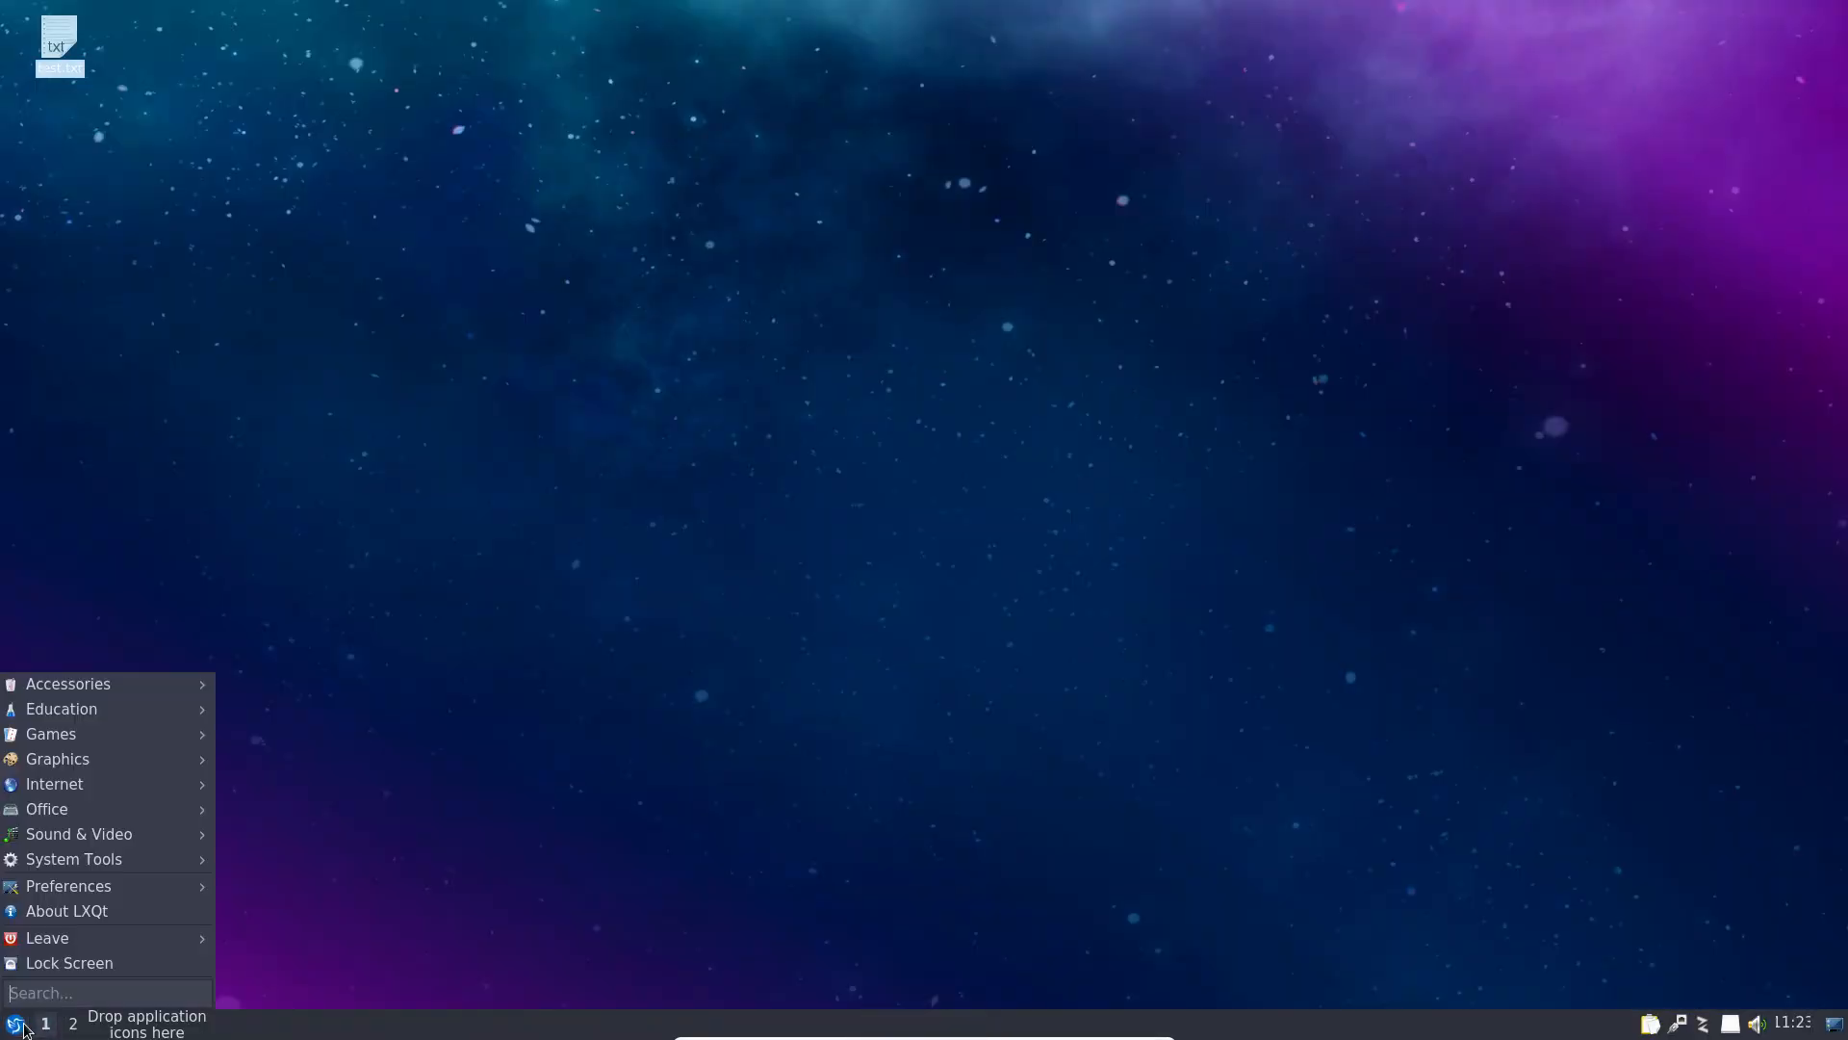
pyautogui.moveTo(159, 856)
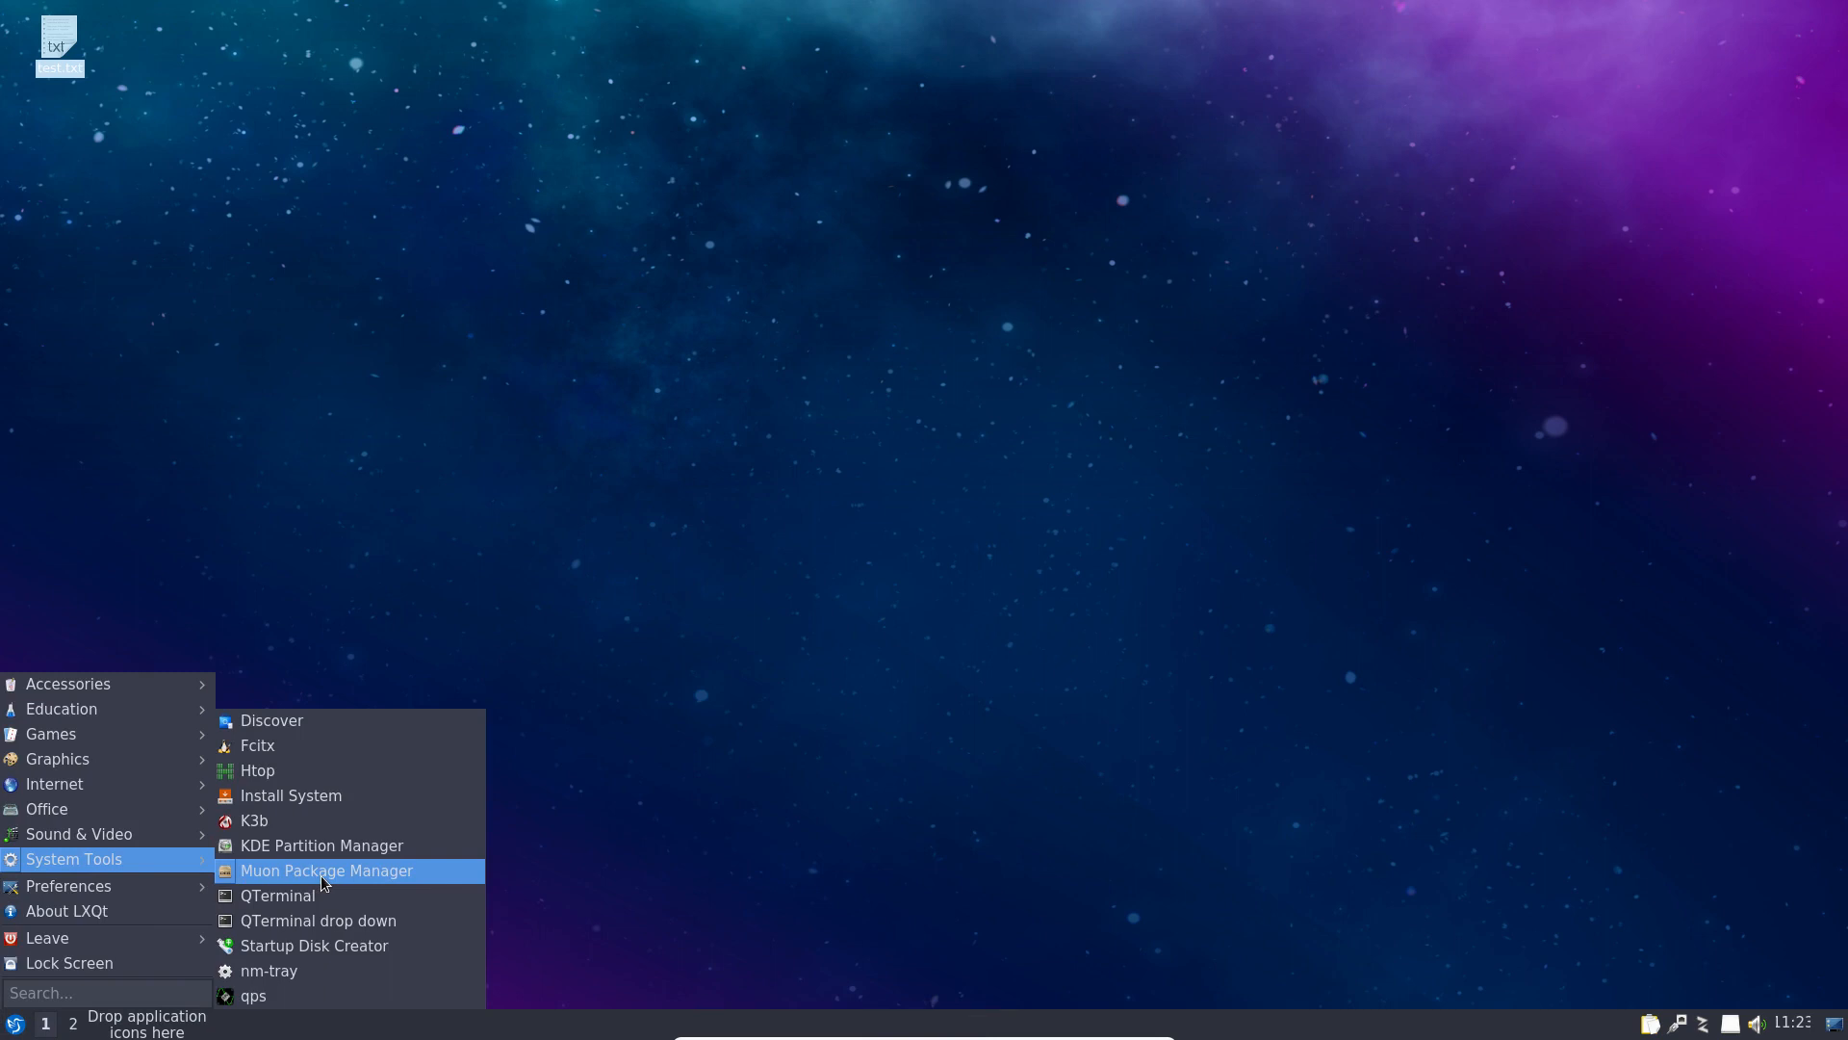
pyautogui.click(320, 871)
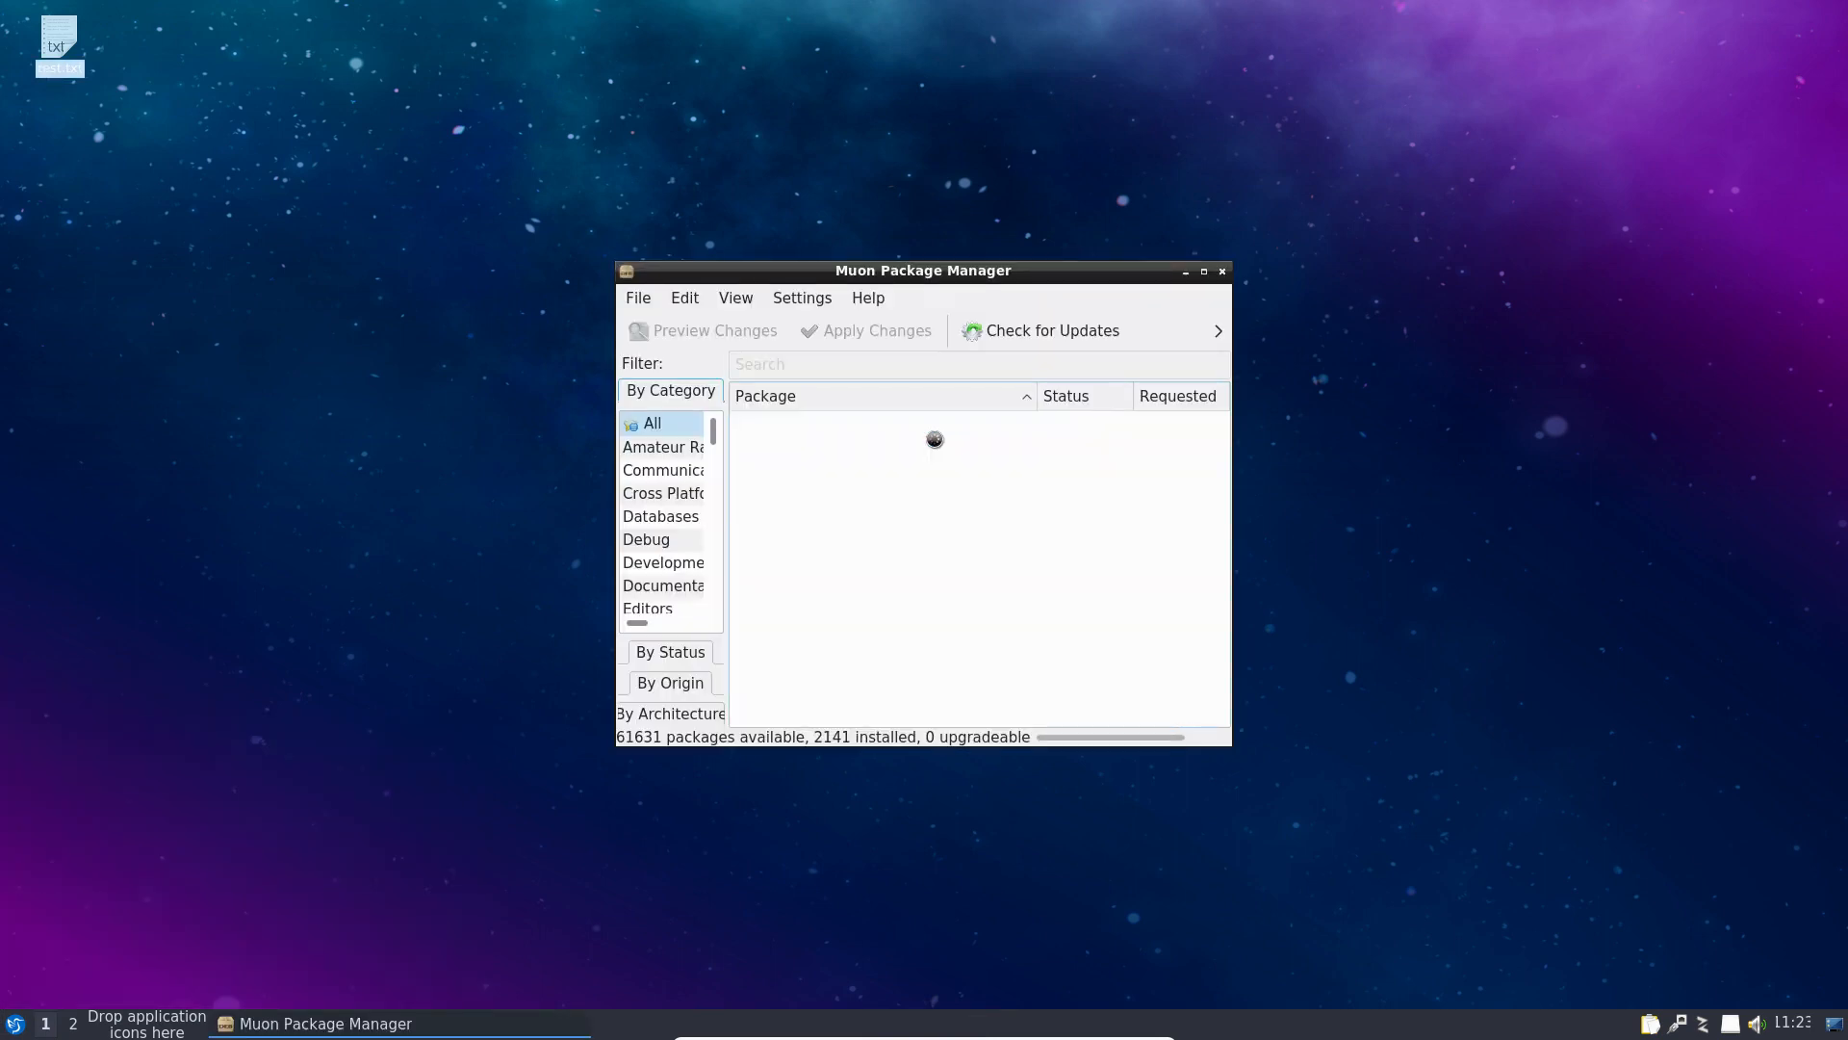
pyautogui.click(1203, 270)
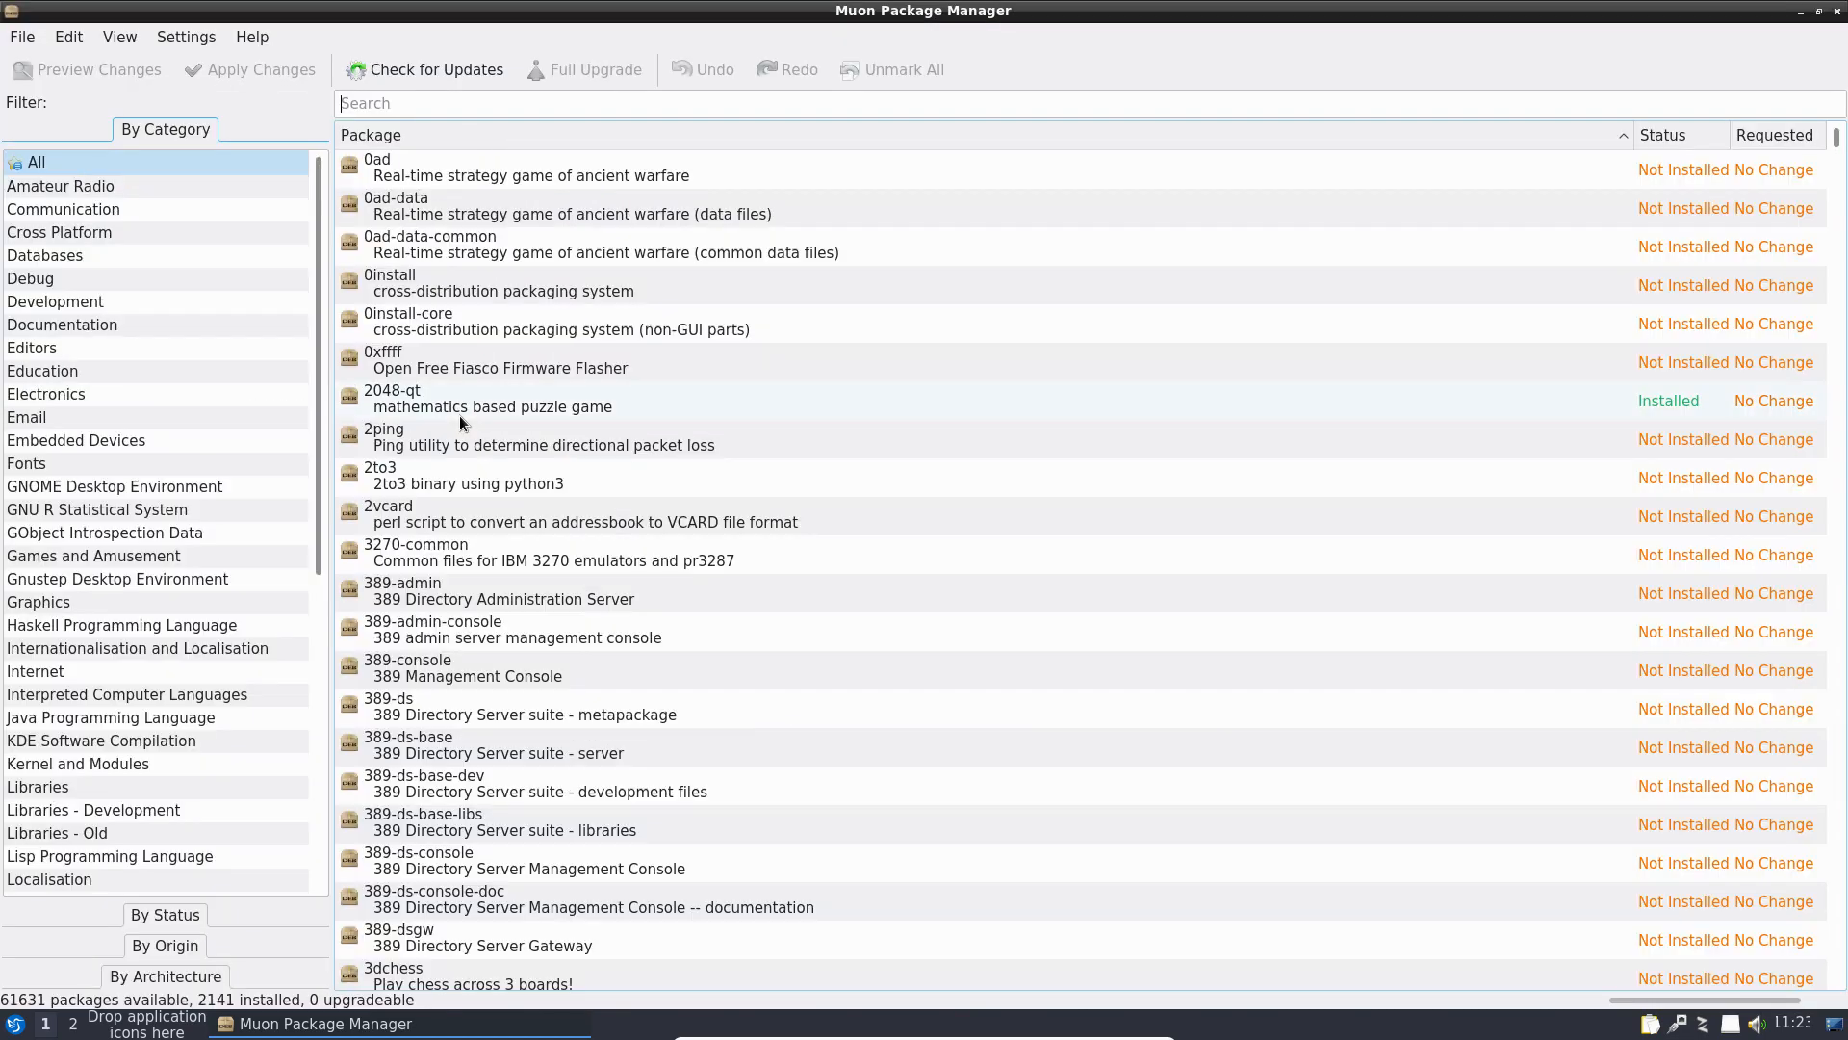
pyautogui.scroll(-7, 170, 547)
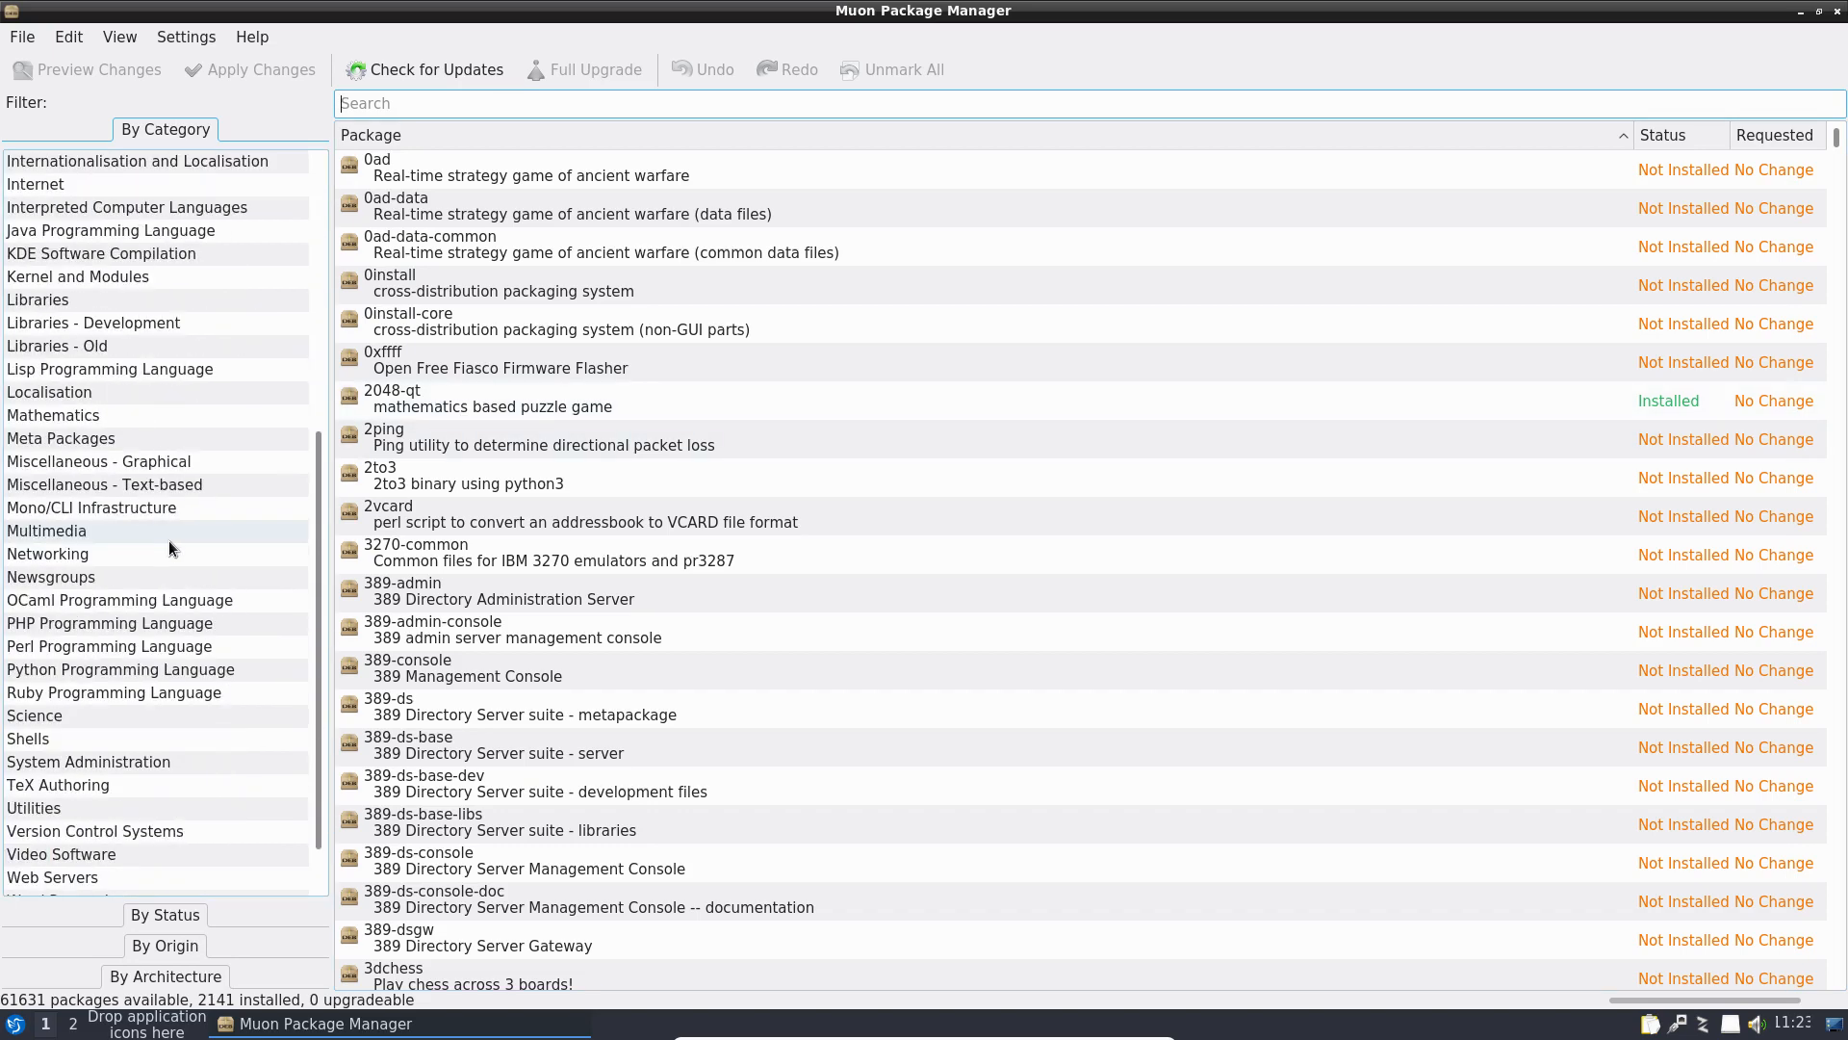
pyautogui.click(168, 914)
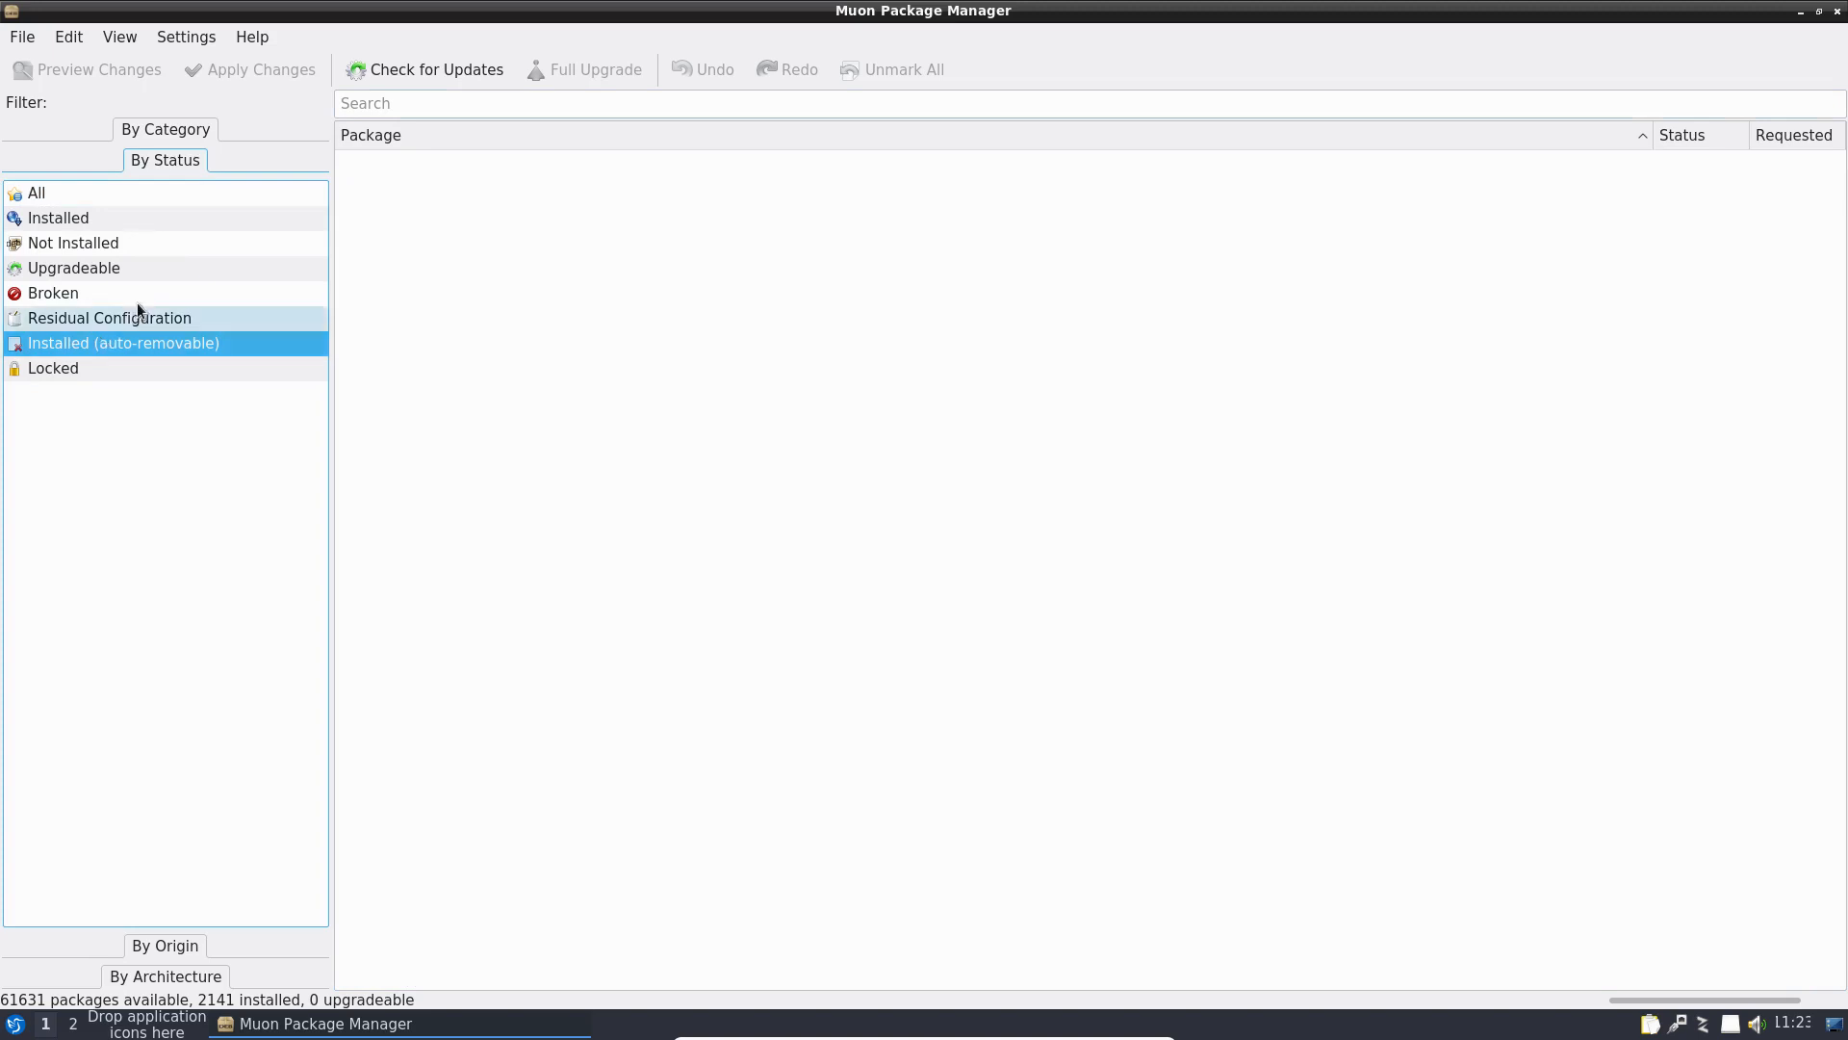
pyautogui.click(205, 979)
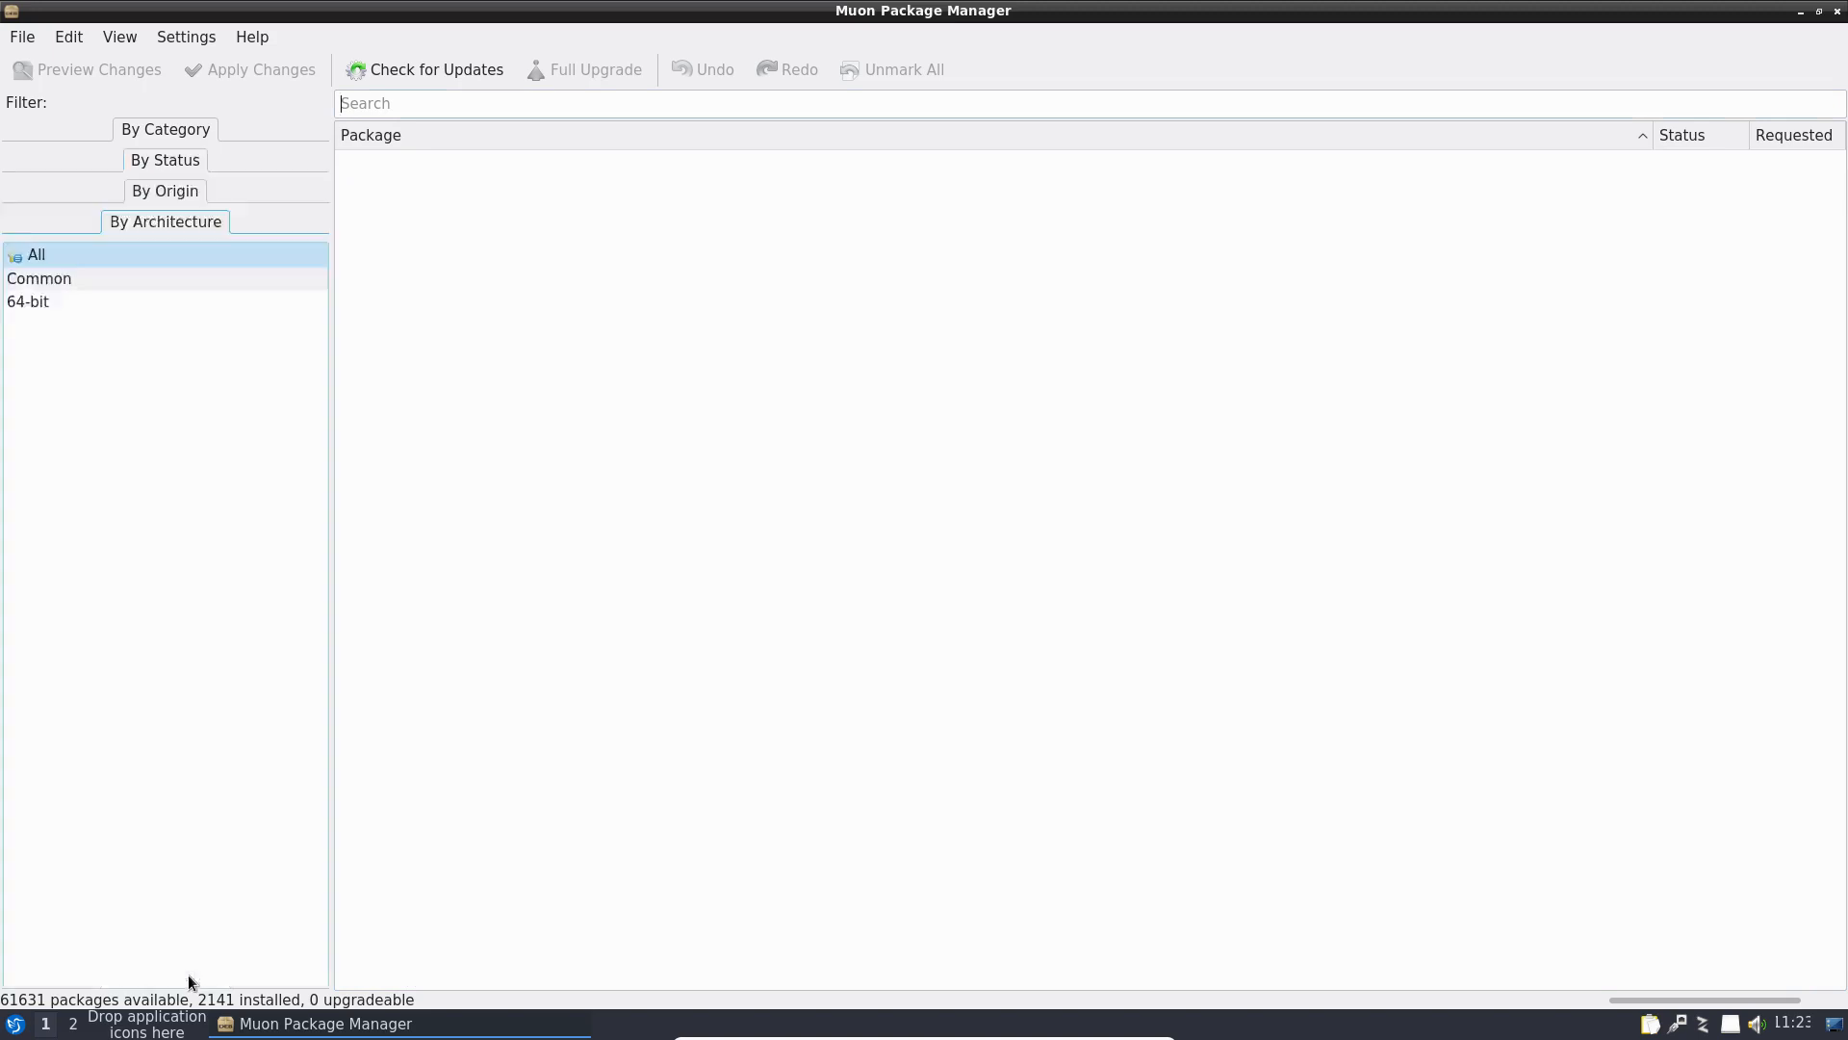
pyautogui.click(152, 130)
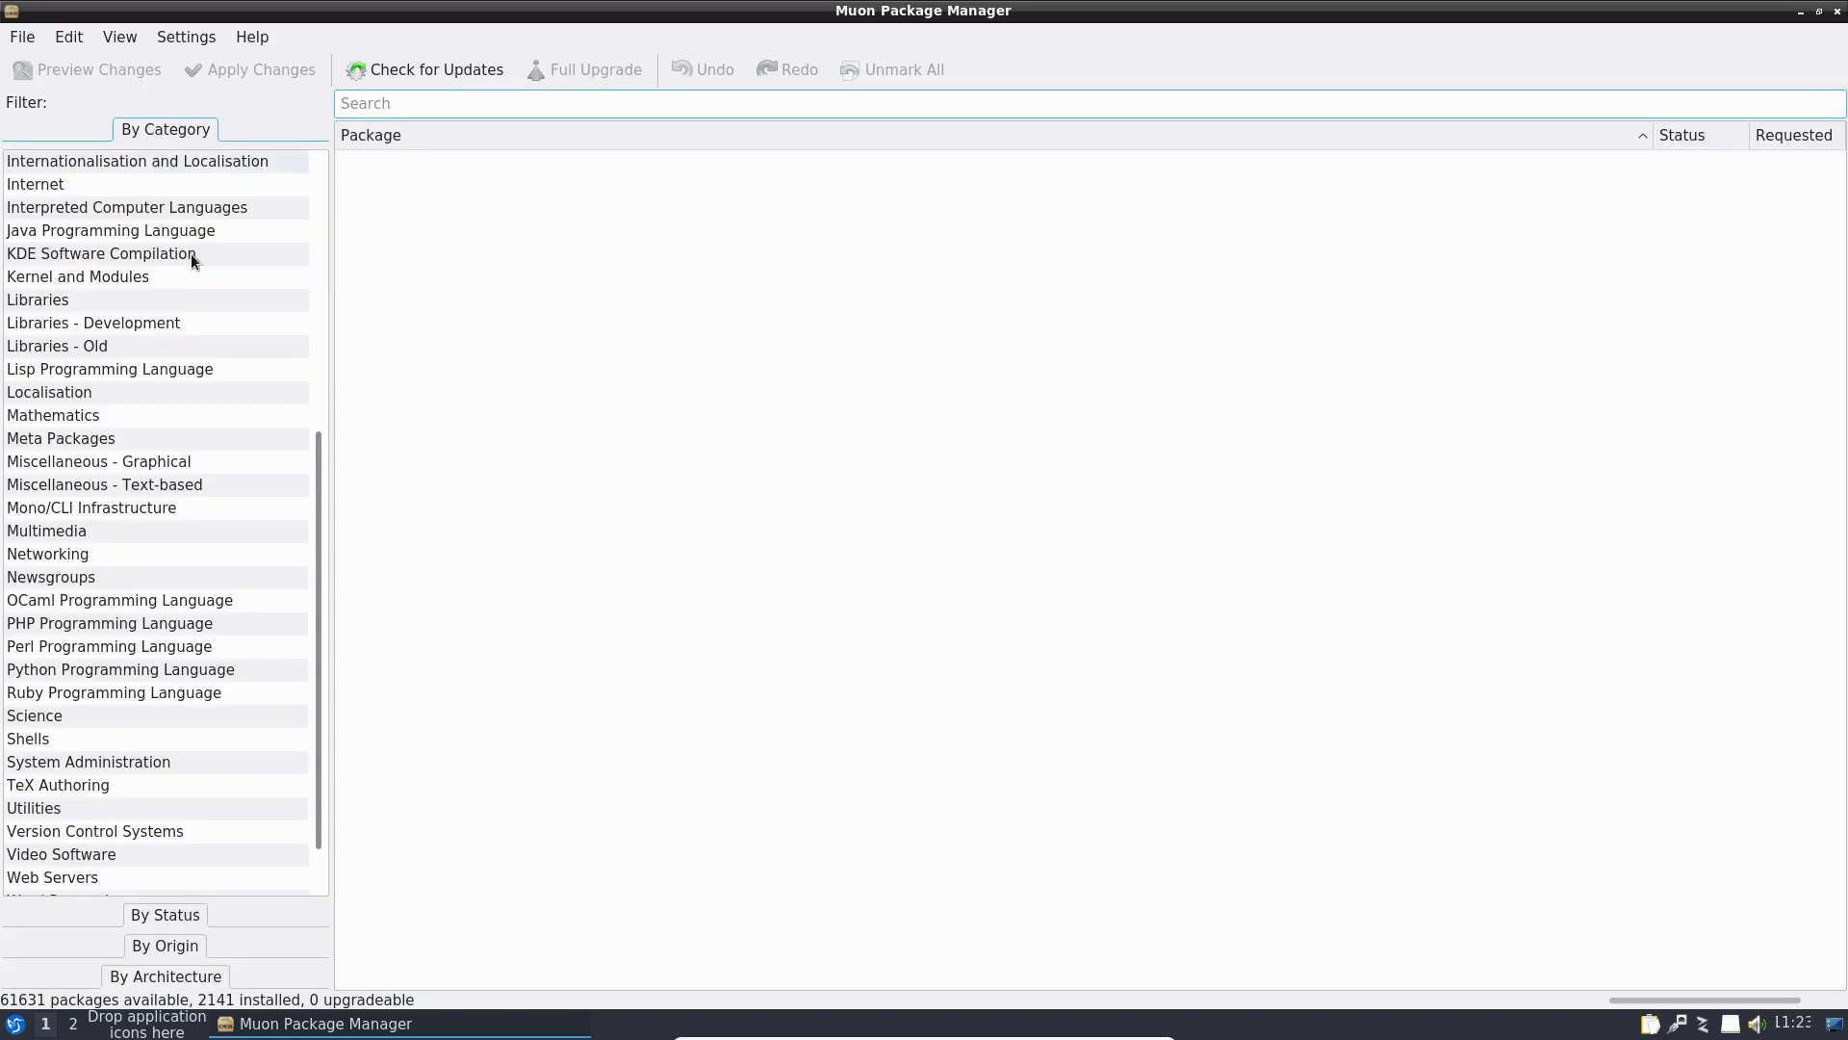
pyautogui.click(164, 327)
pyautogui.click(179, 485)
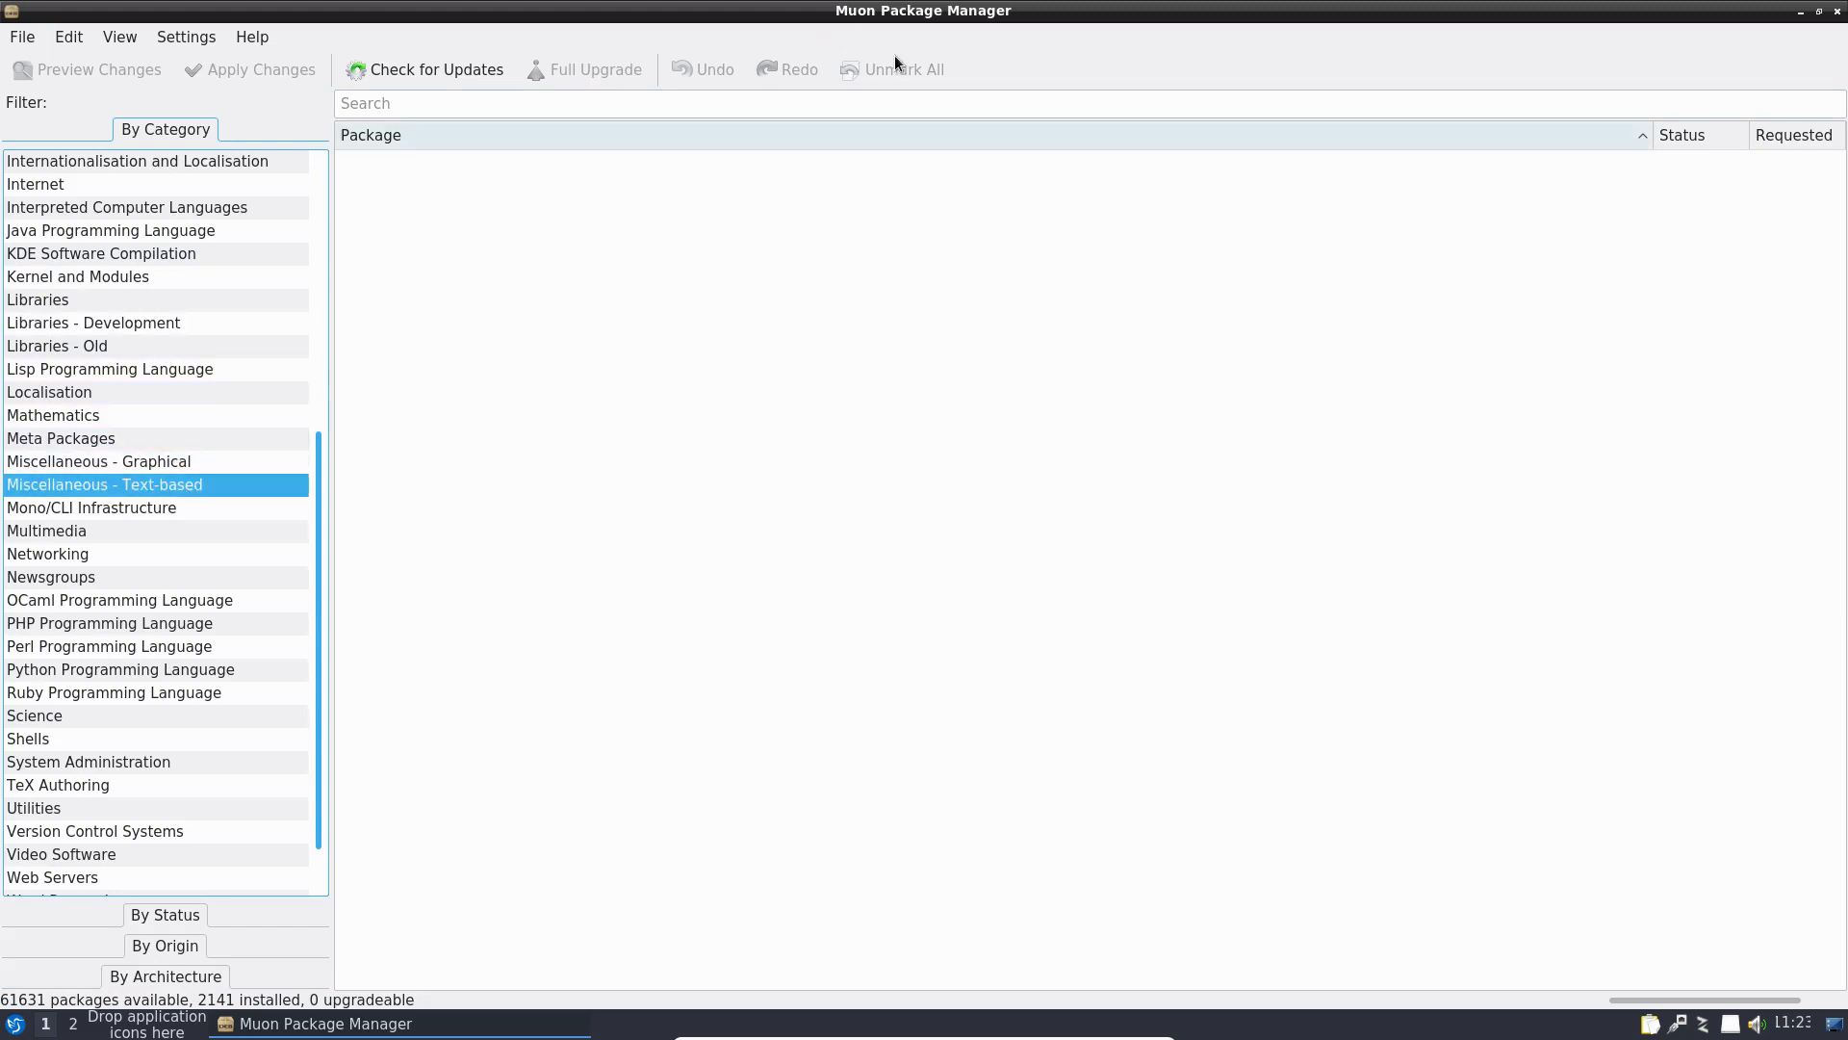
pyautogui.click(1837, 12)
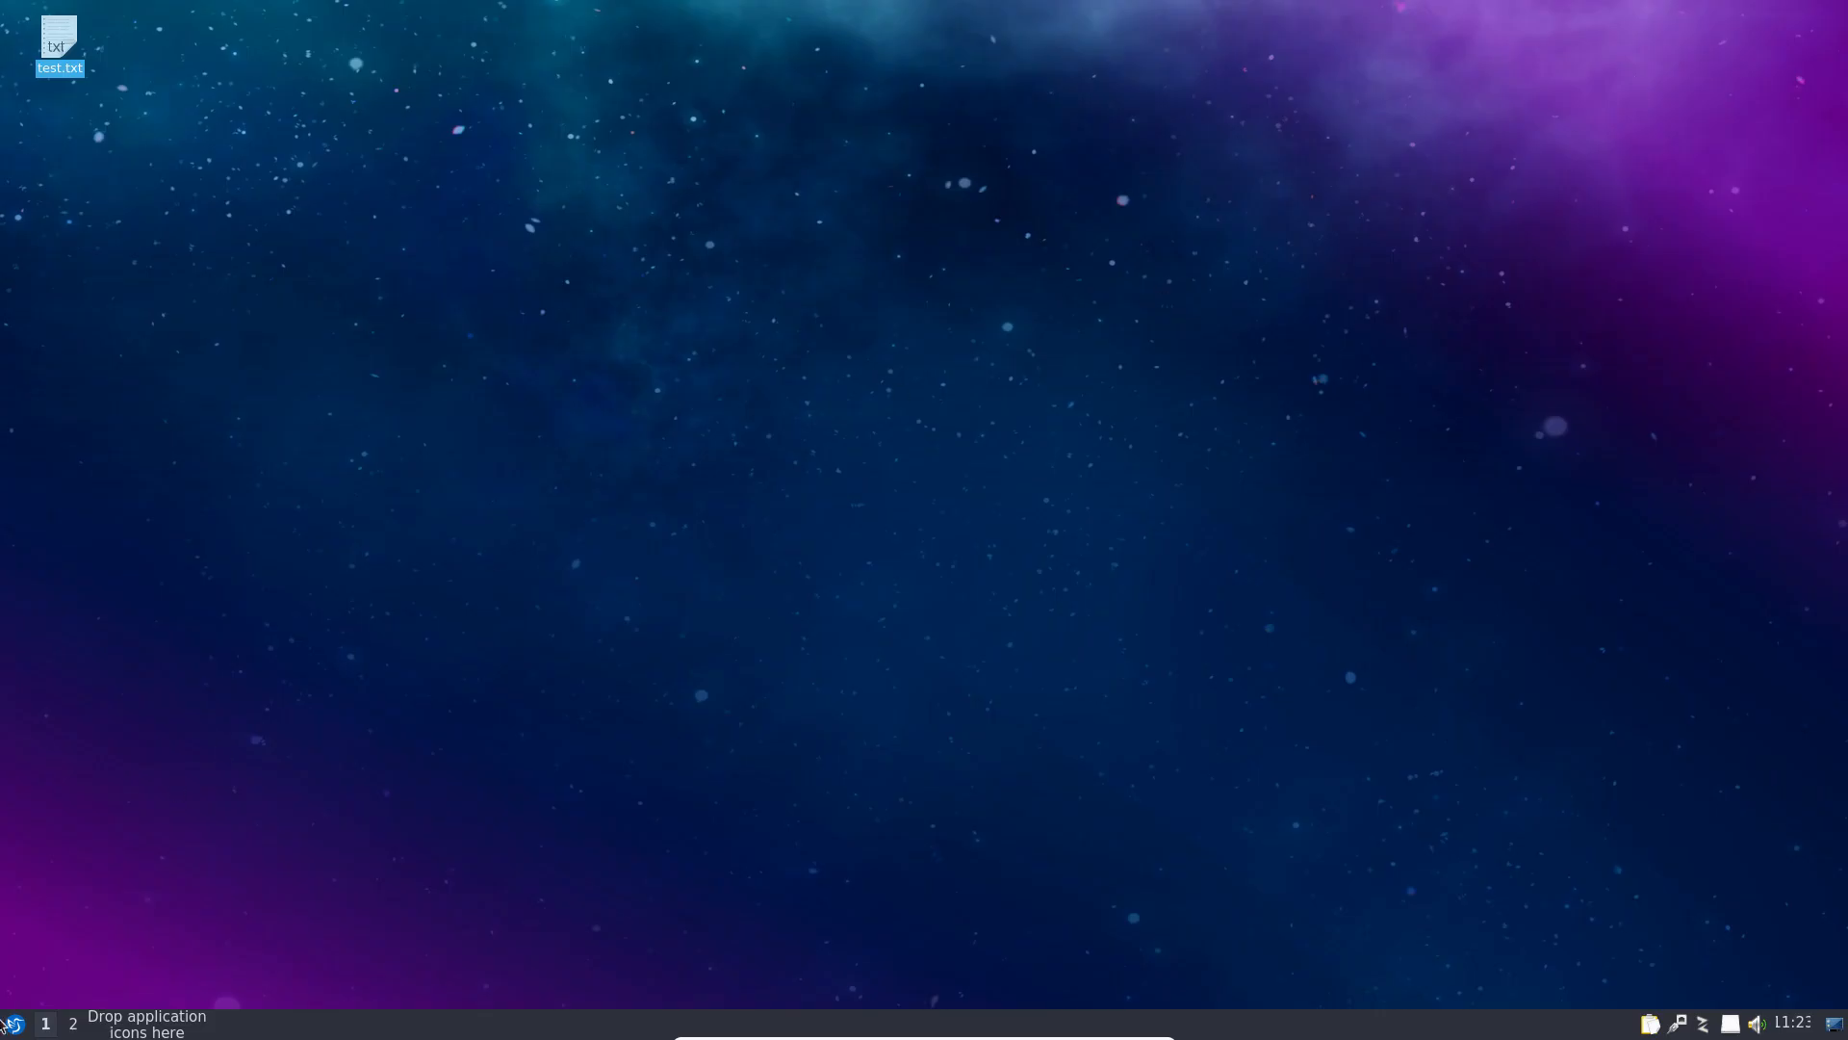
pyautogui.click(15, 1023)
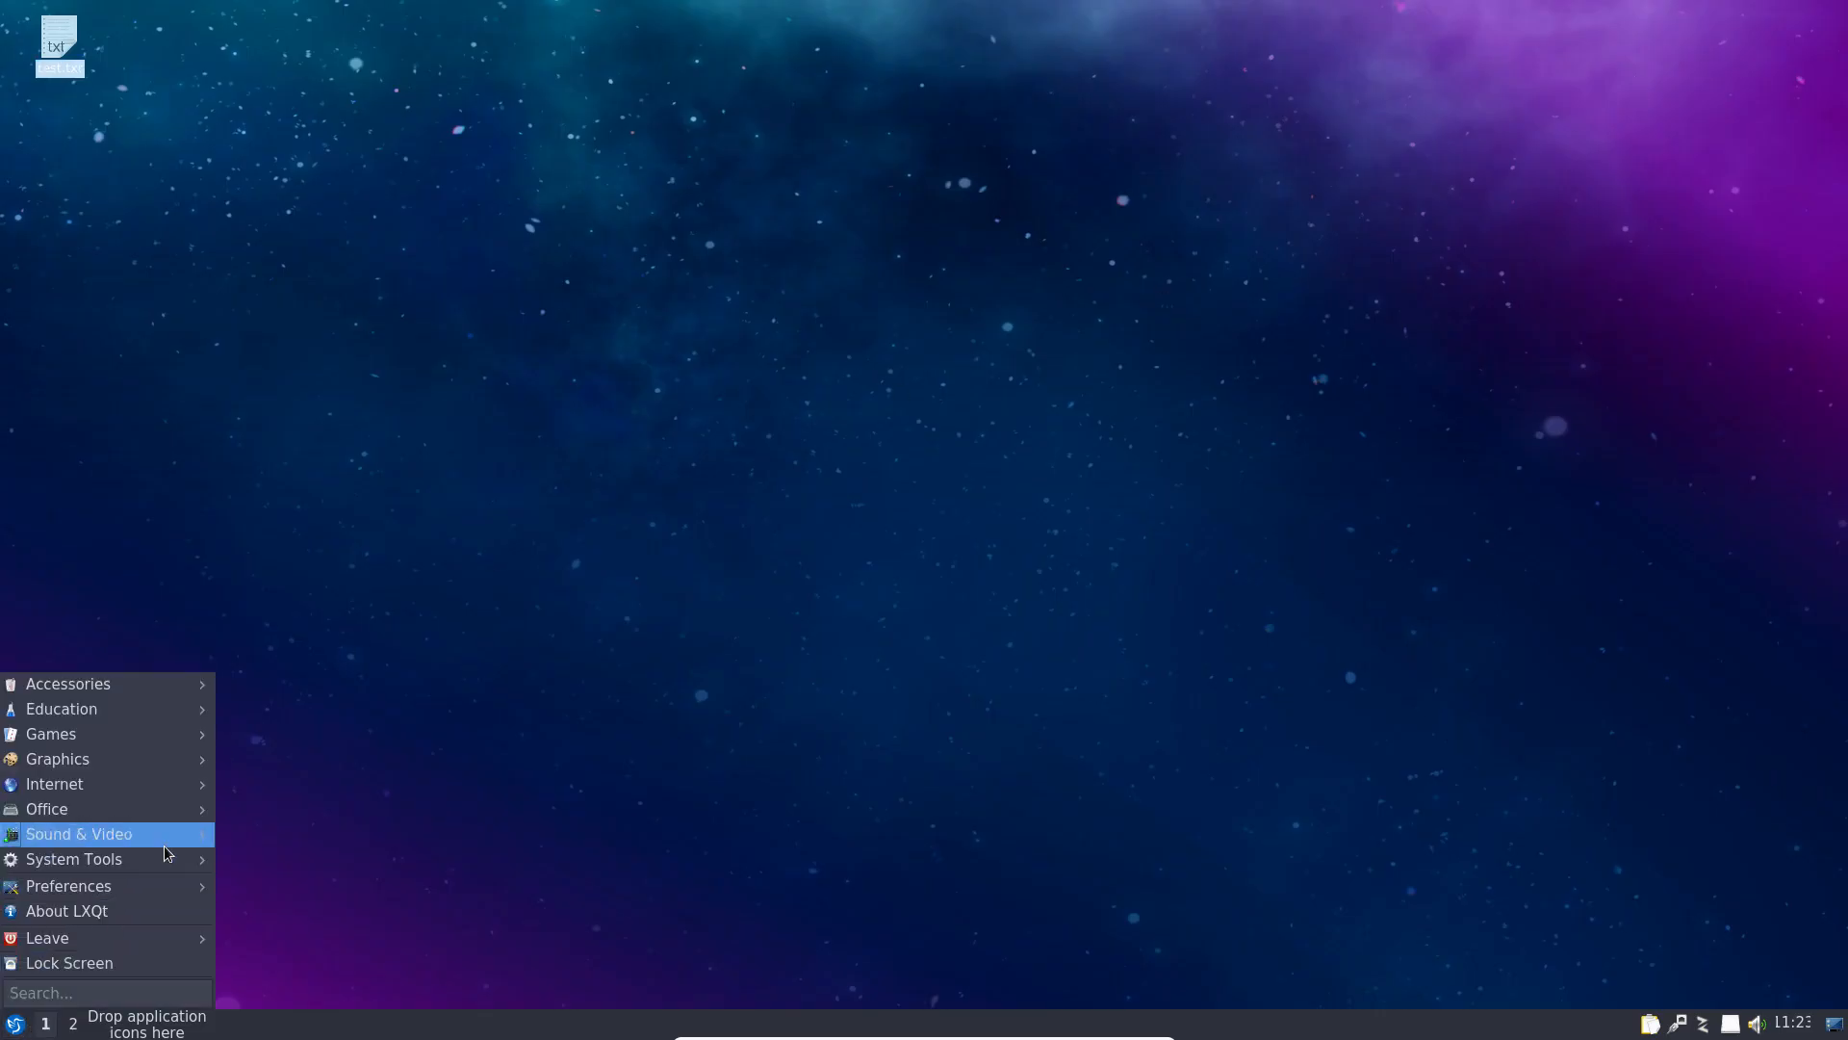
pyautogui.moveTo(167, 861)
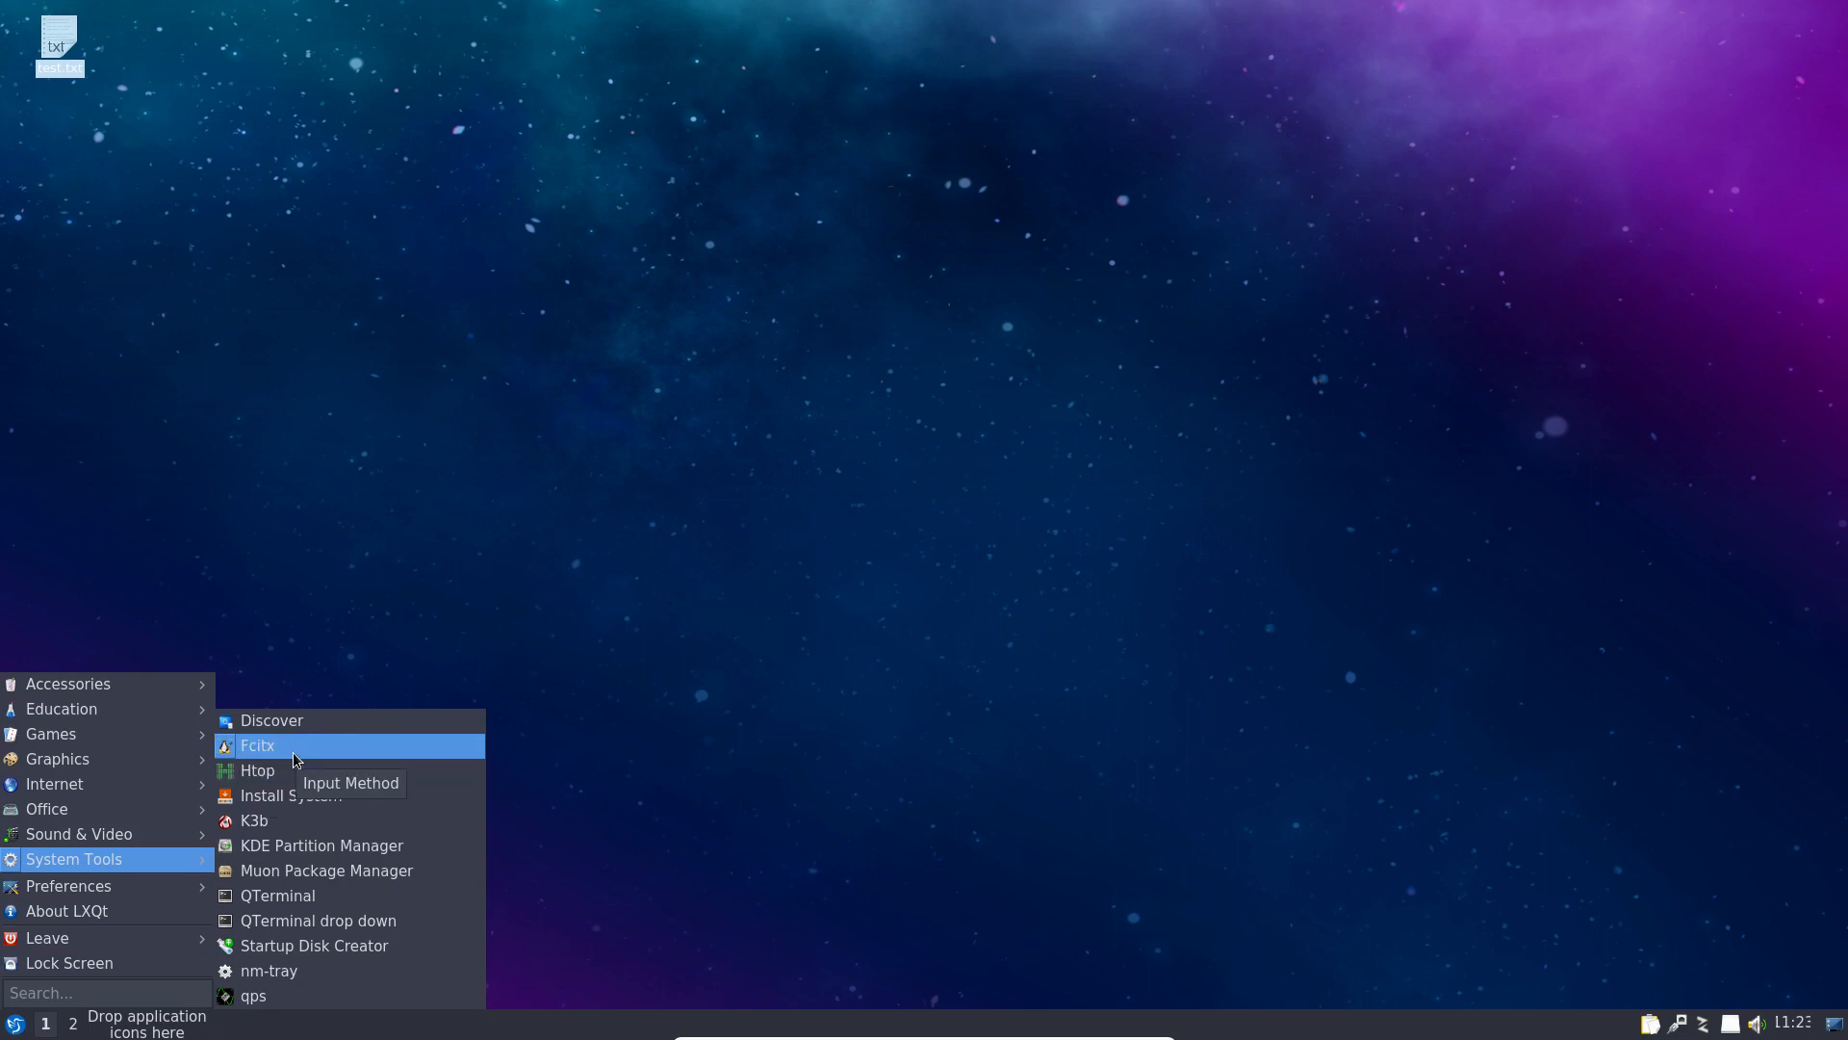
pyautogui.click(289, 997)
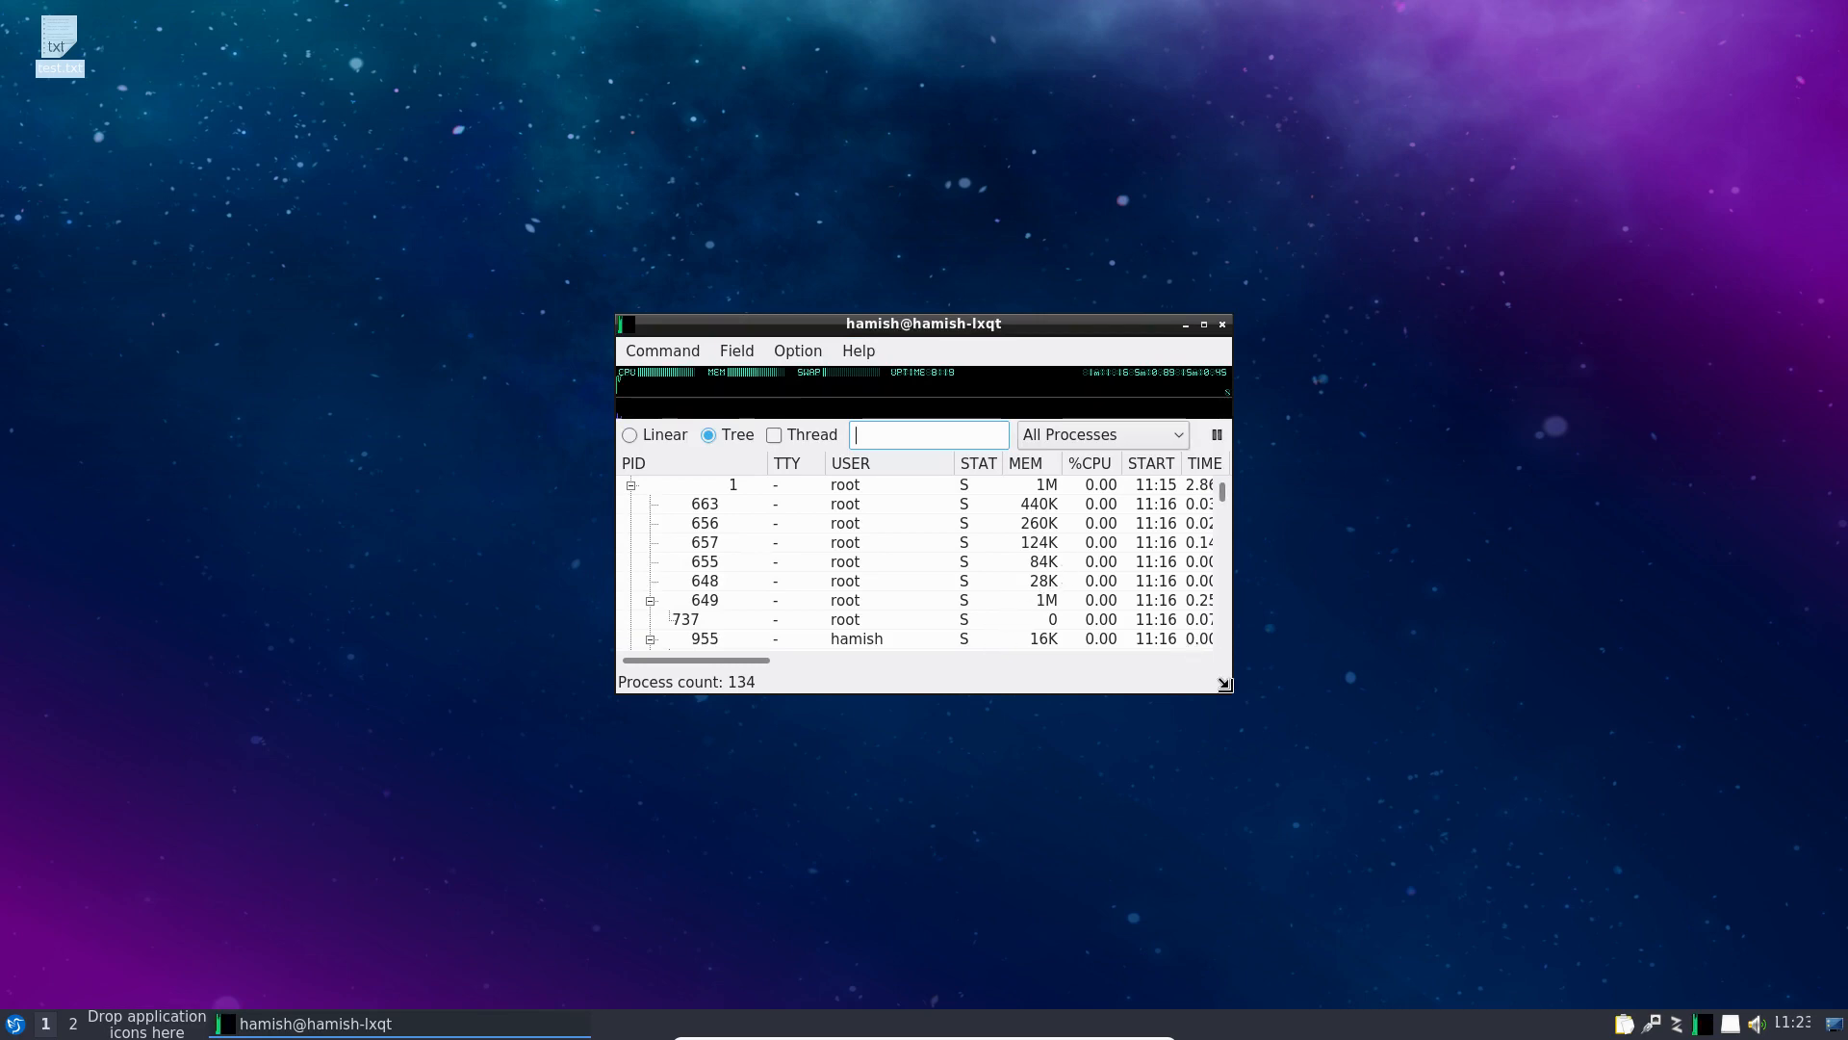
pyautogui.moveTo(1234, 693); pyautogui.dragTo(1432, 820)
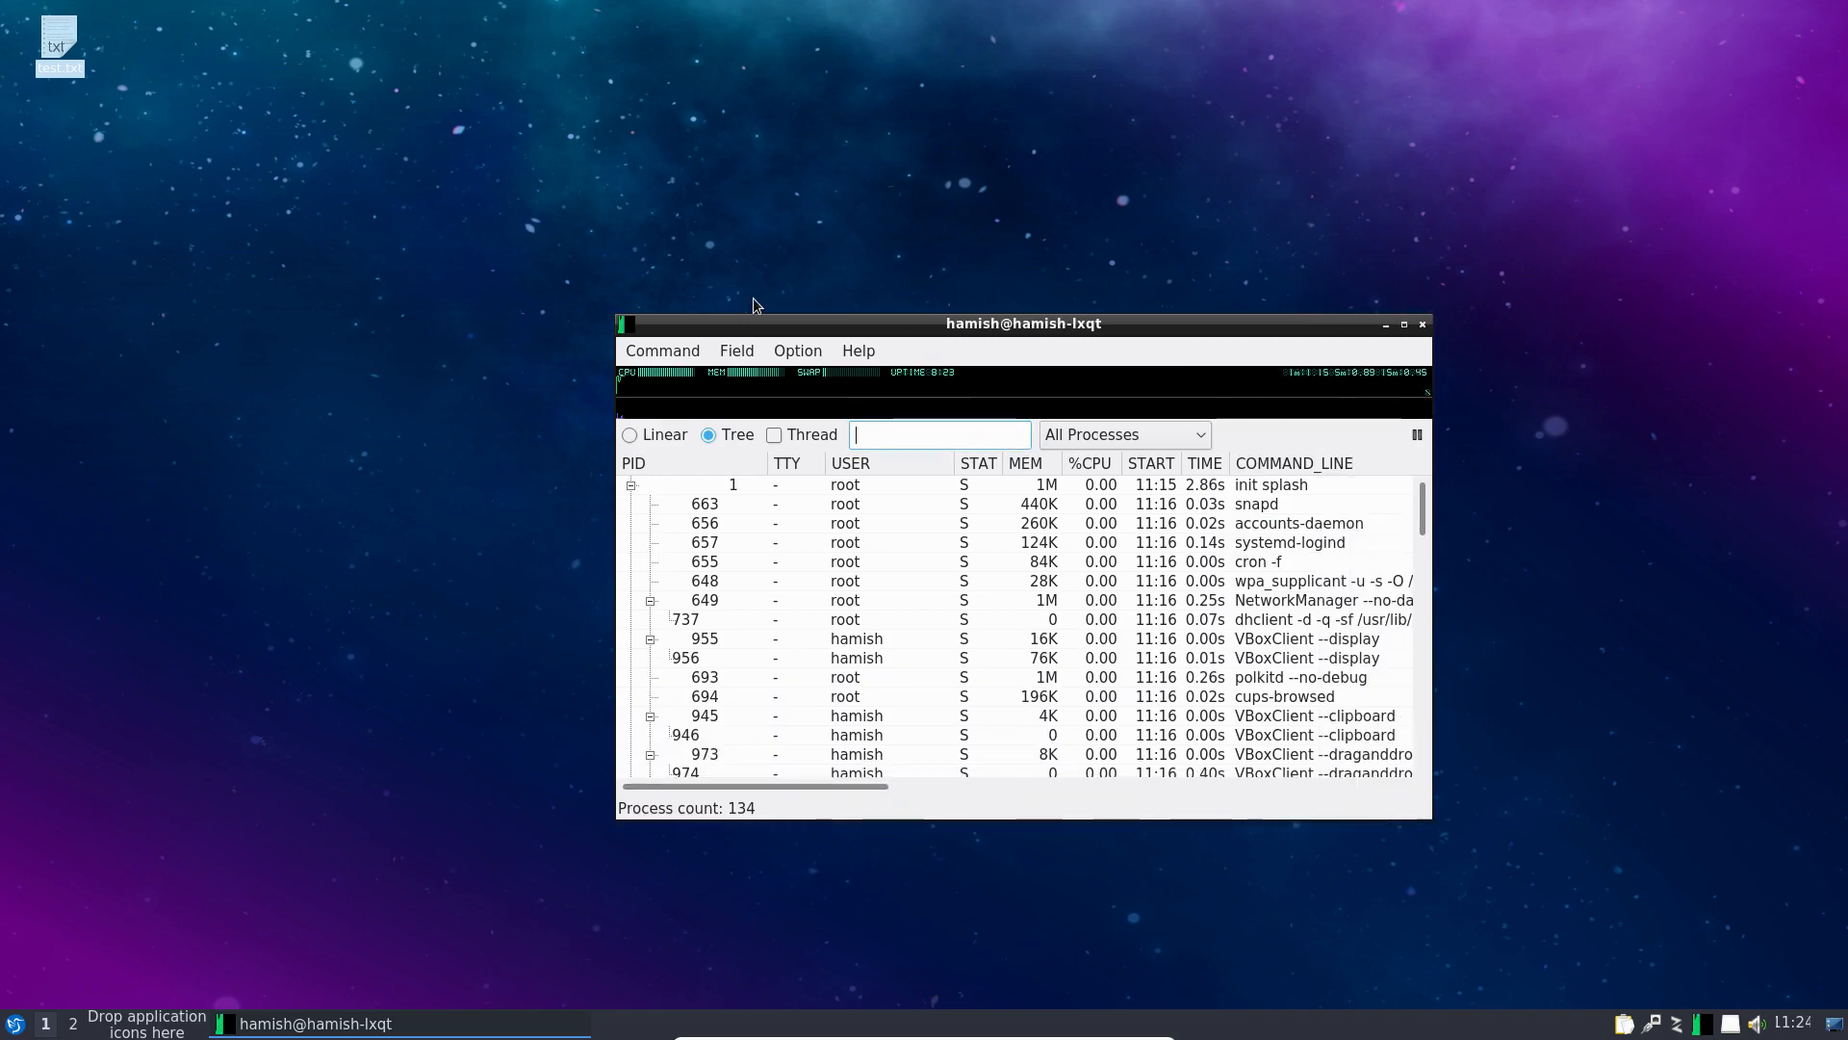
pyautogui.click(1422, 324)
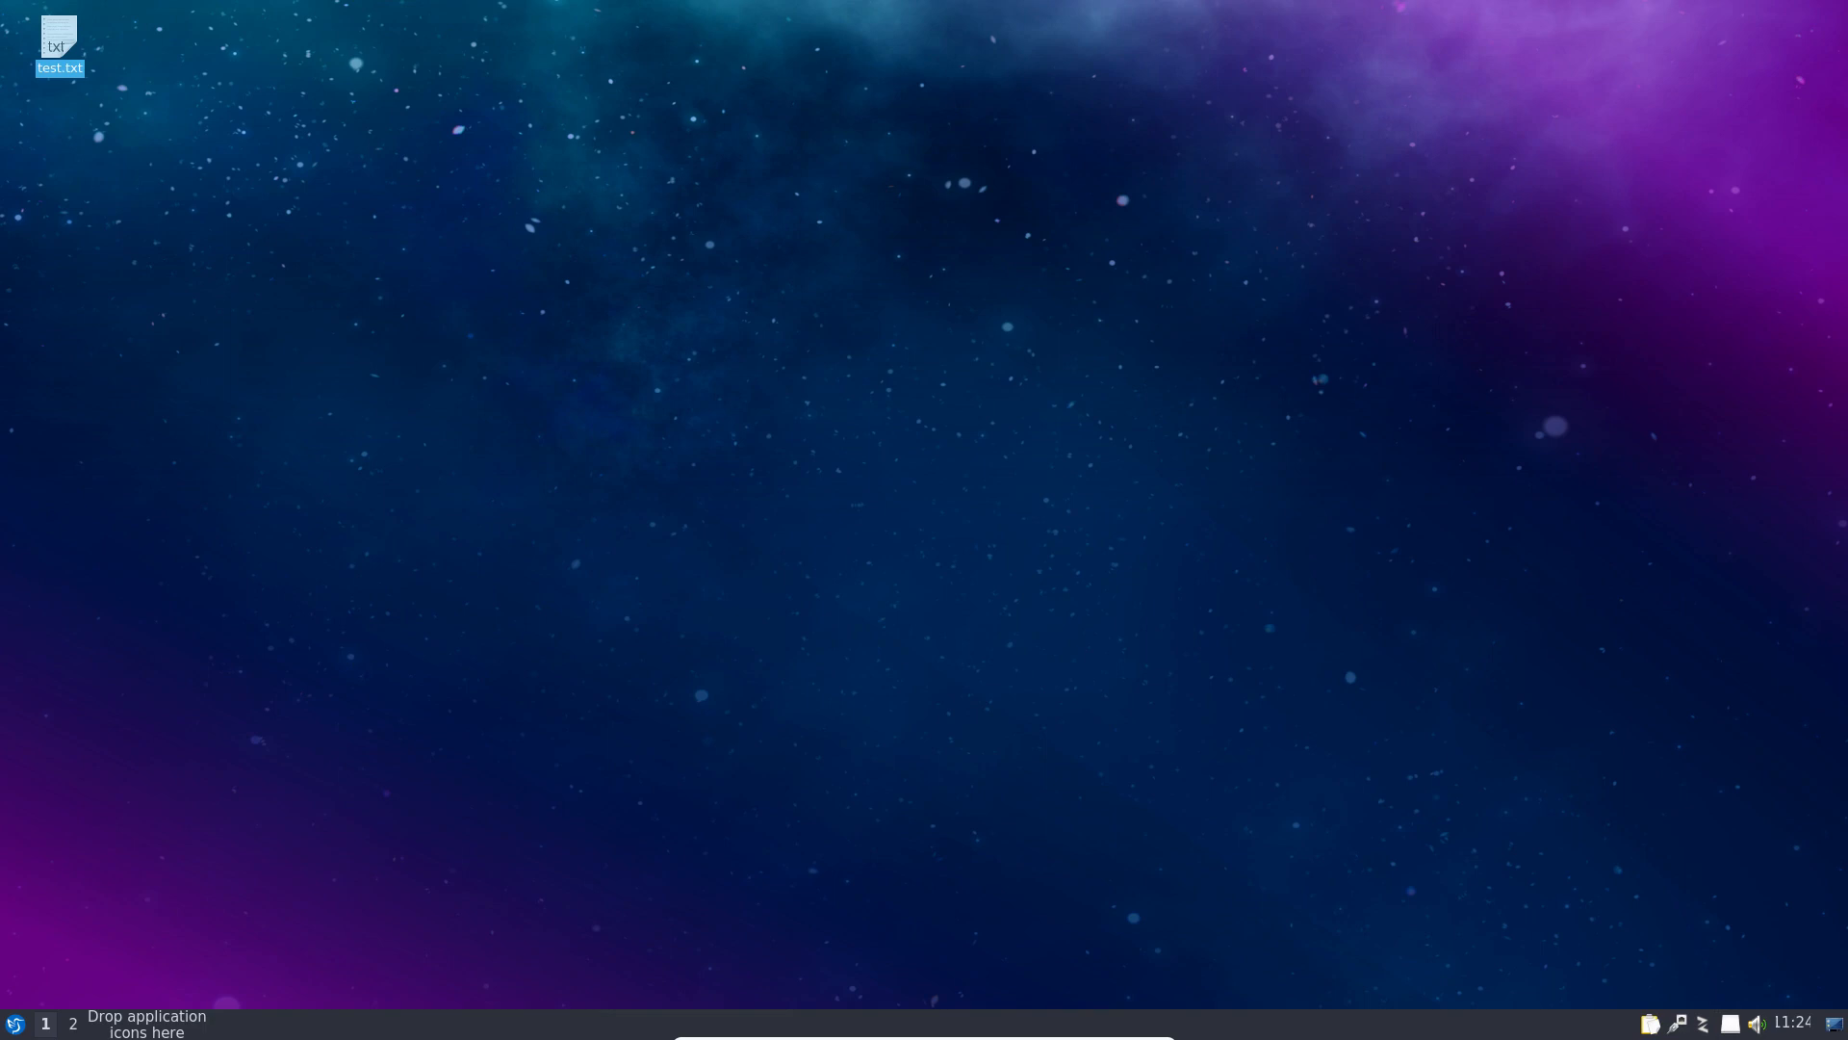
pyautogui.click(12, 1024)
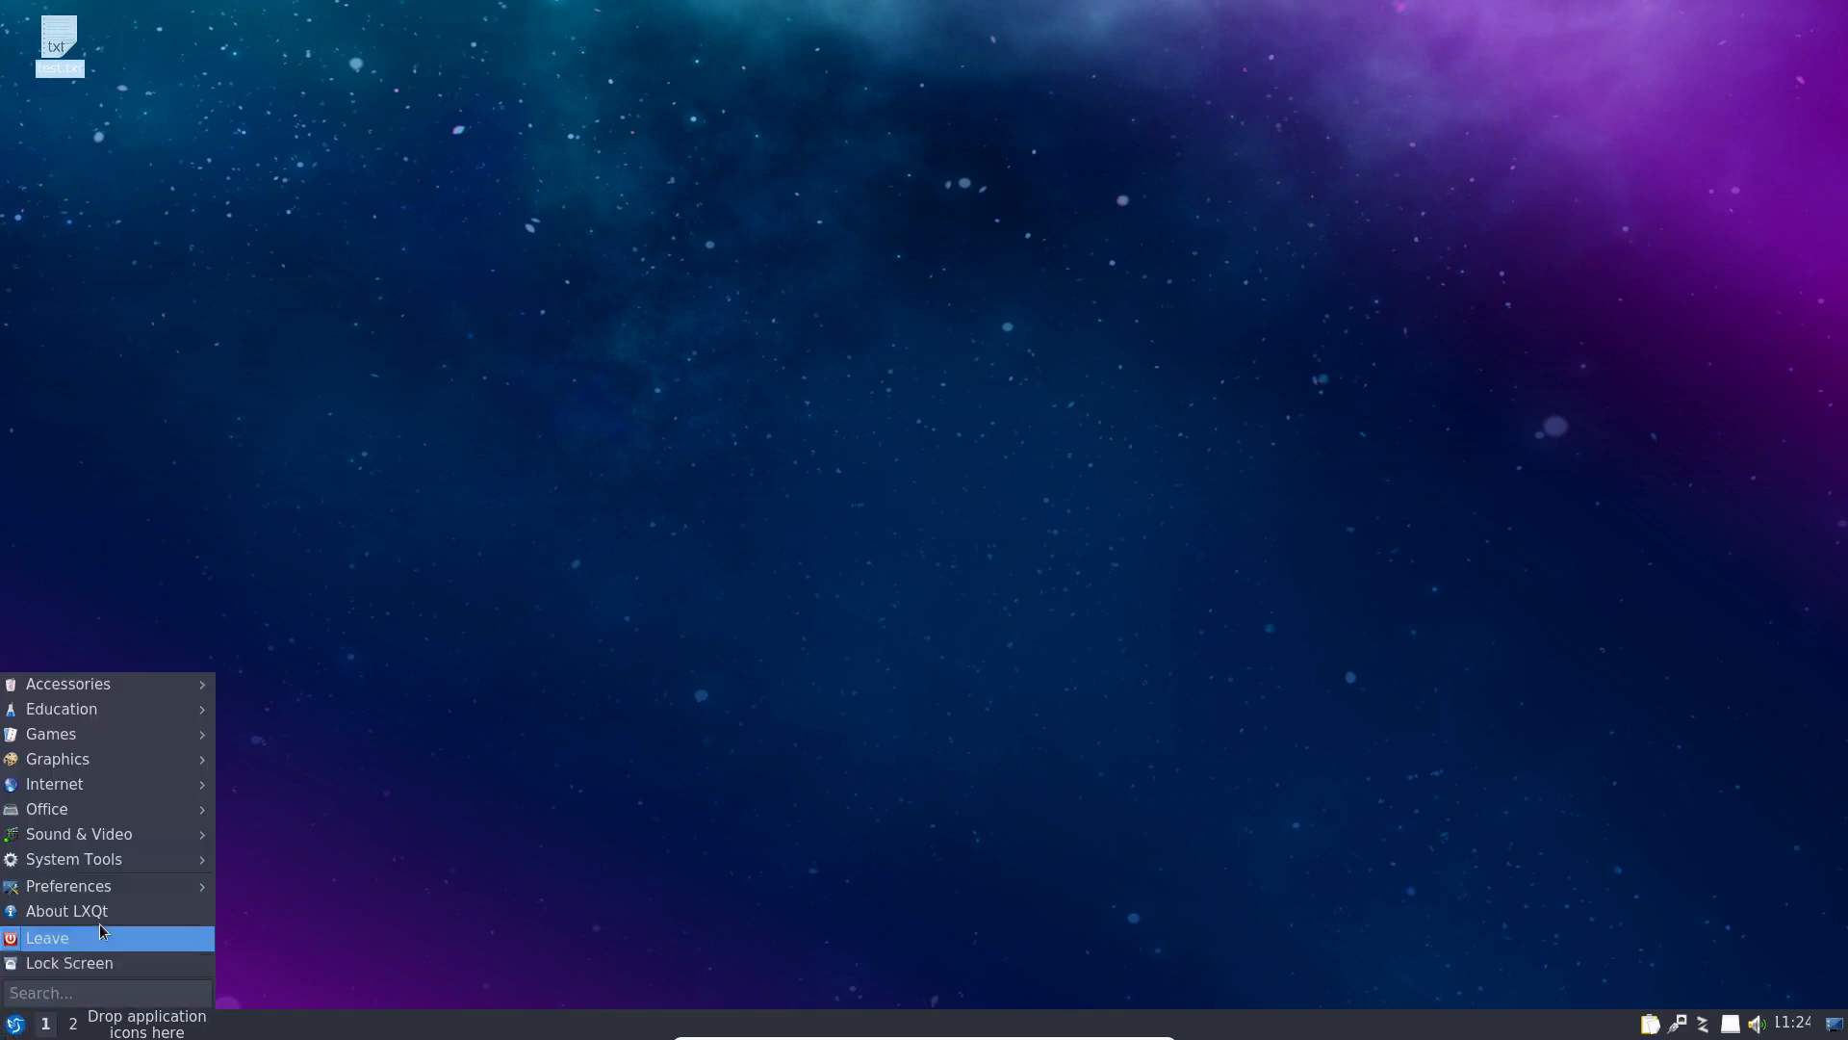
pyautogui.moveTo(133, 887)
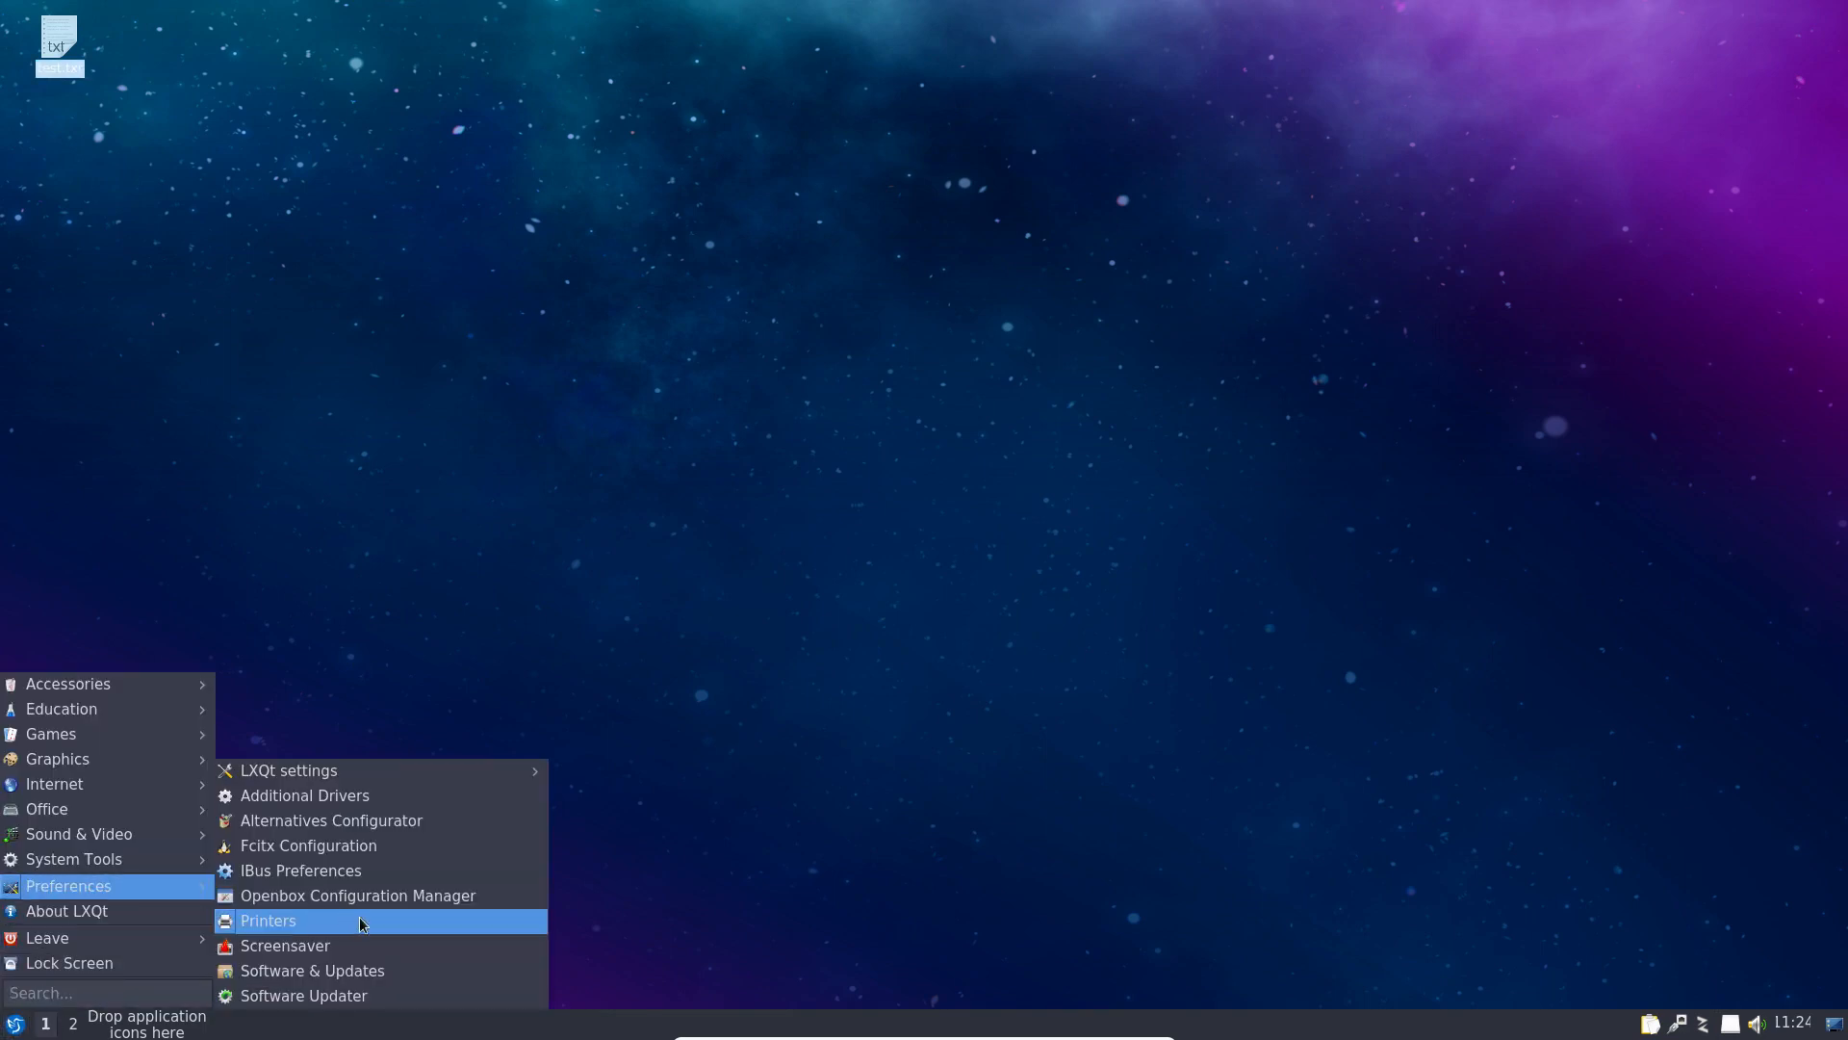
pyautogui.moveTo(418, 770)
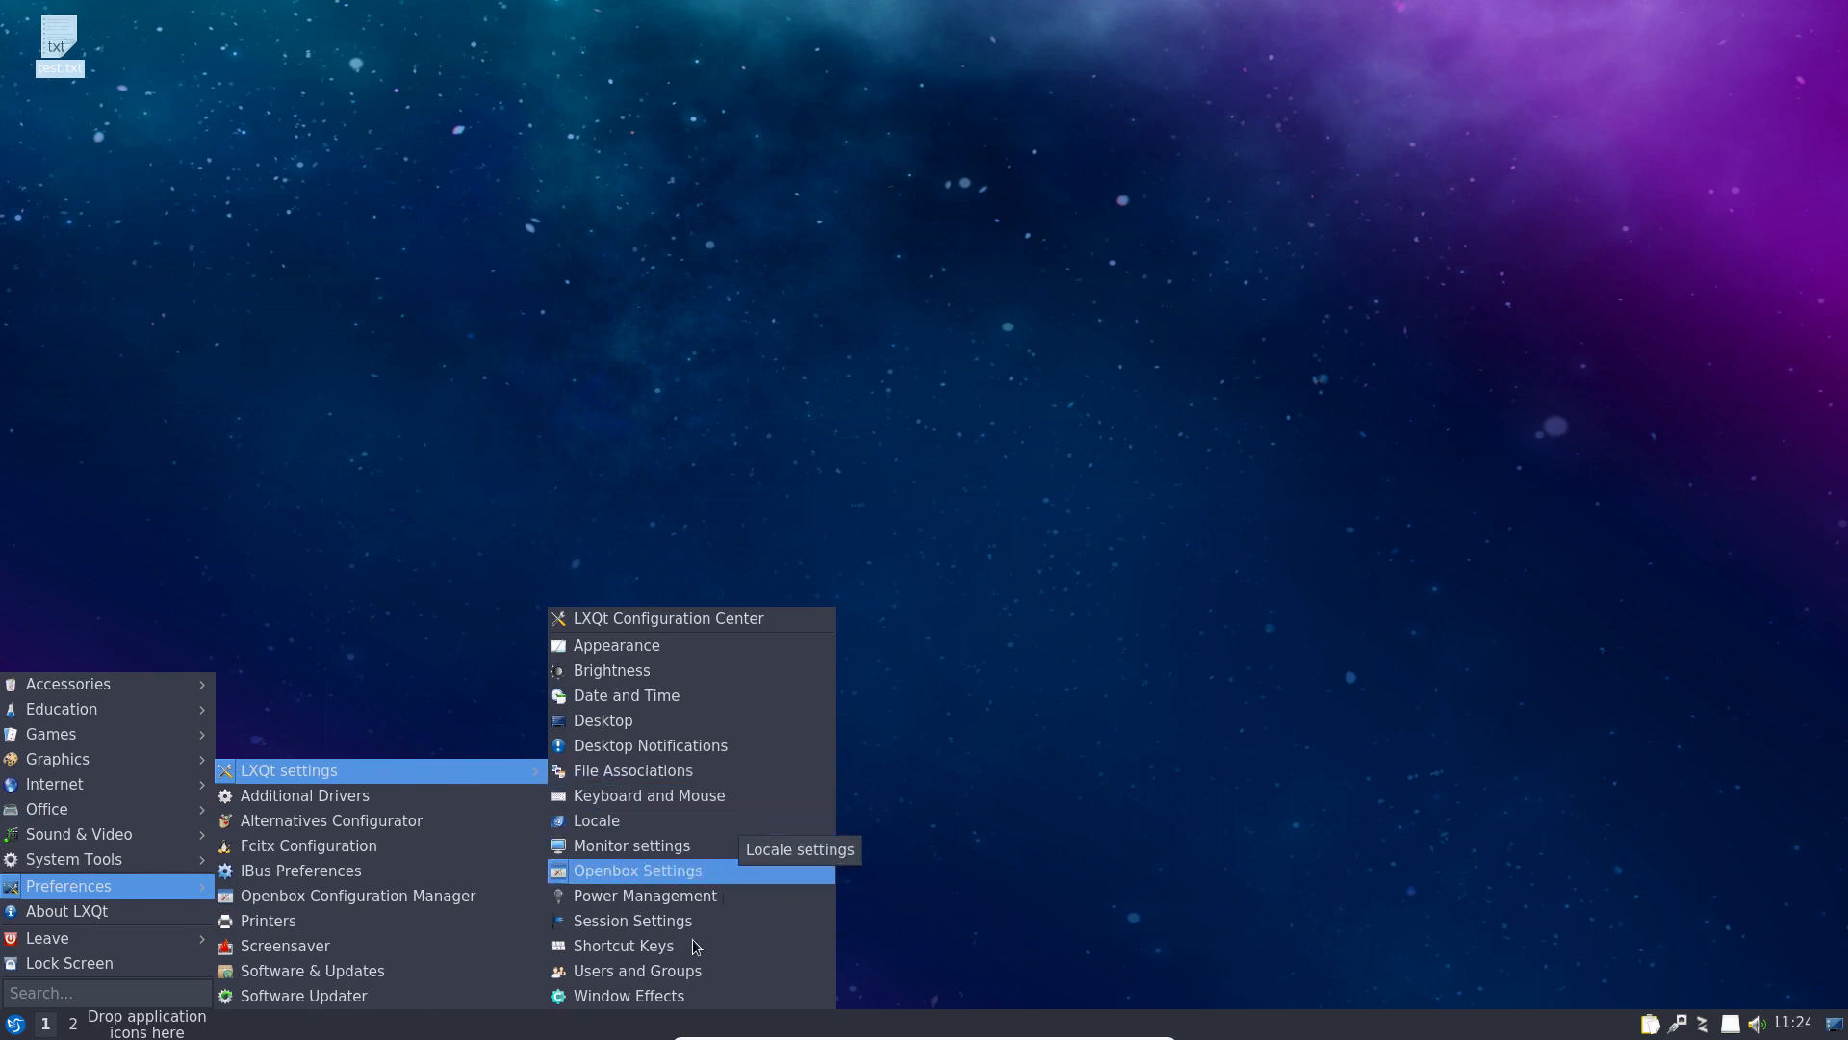
pyautogui.click(655, 997)
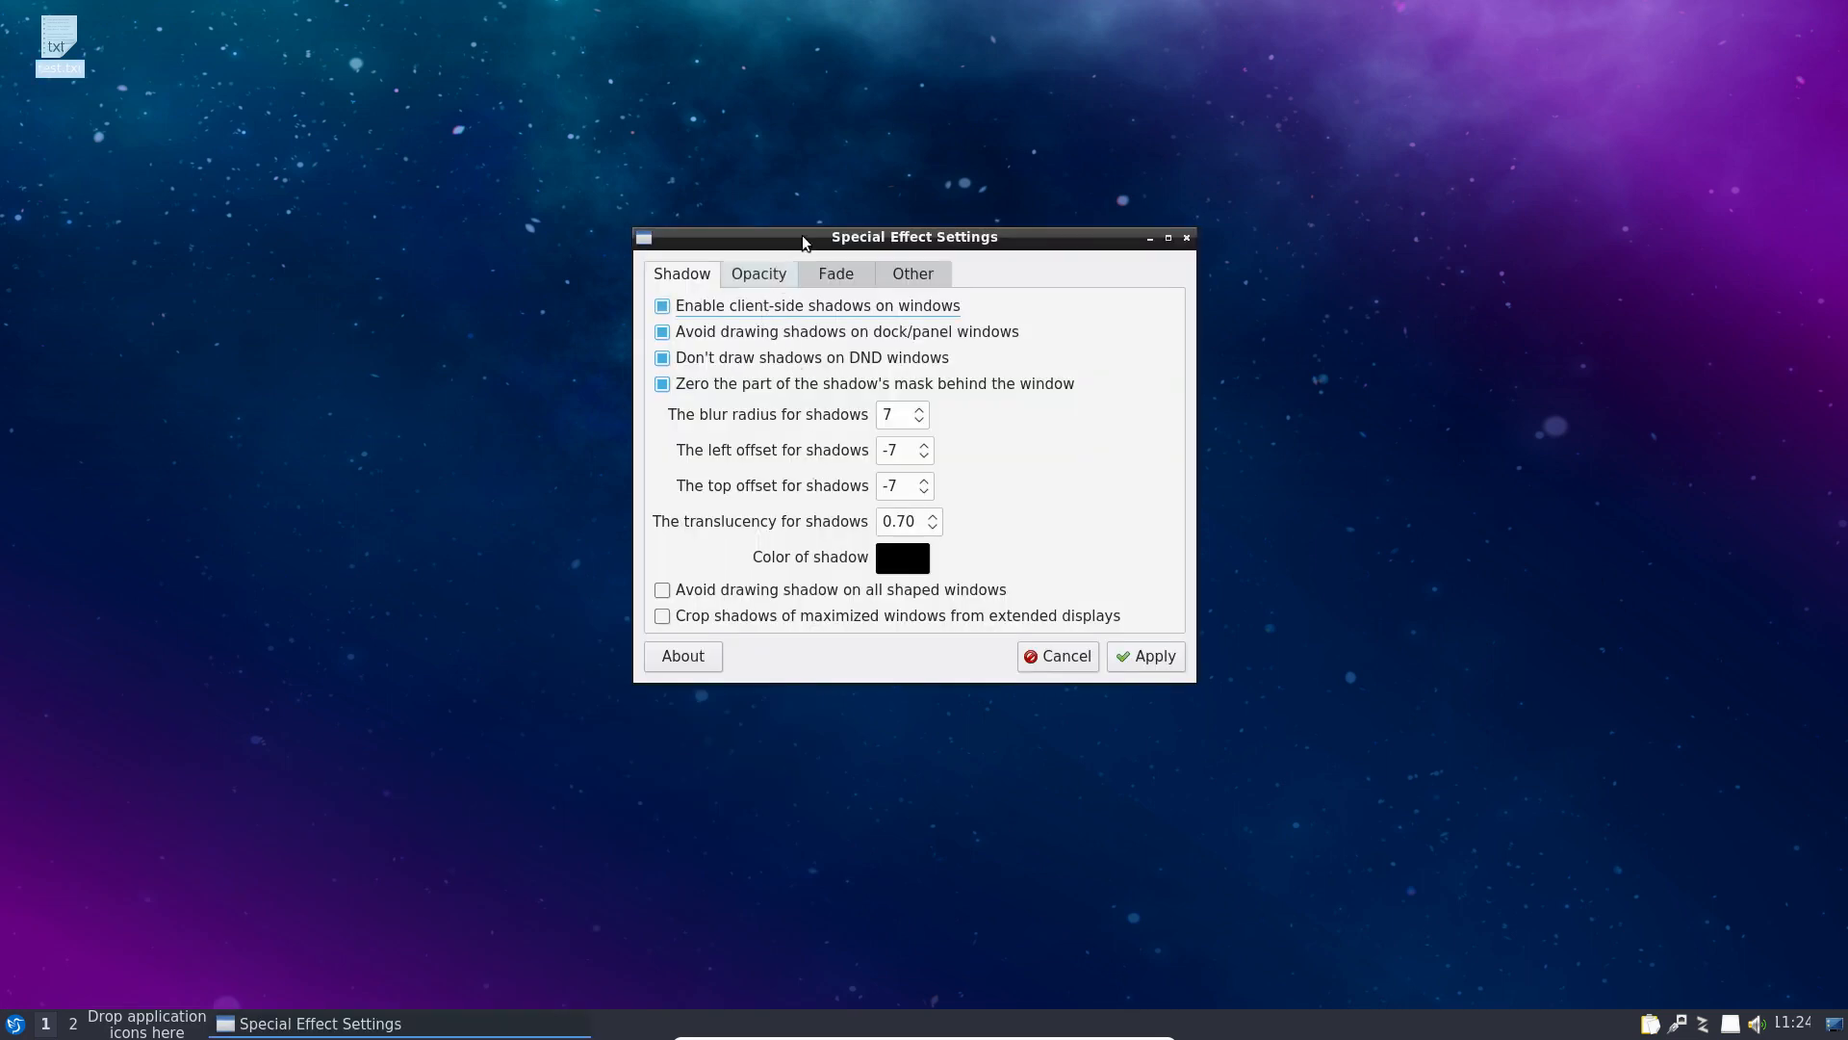
pyautogui.click(769, 274)
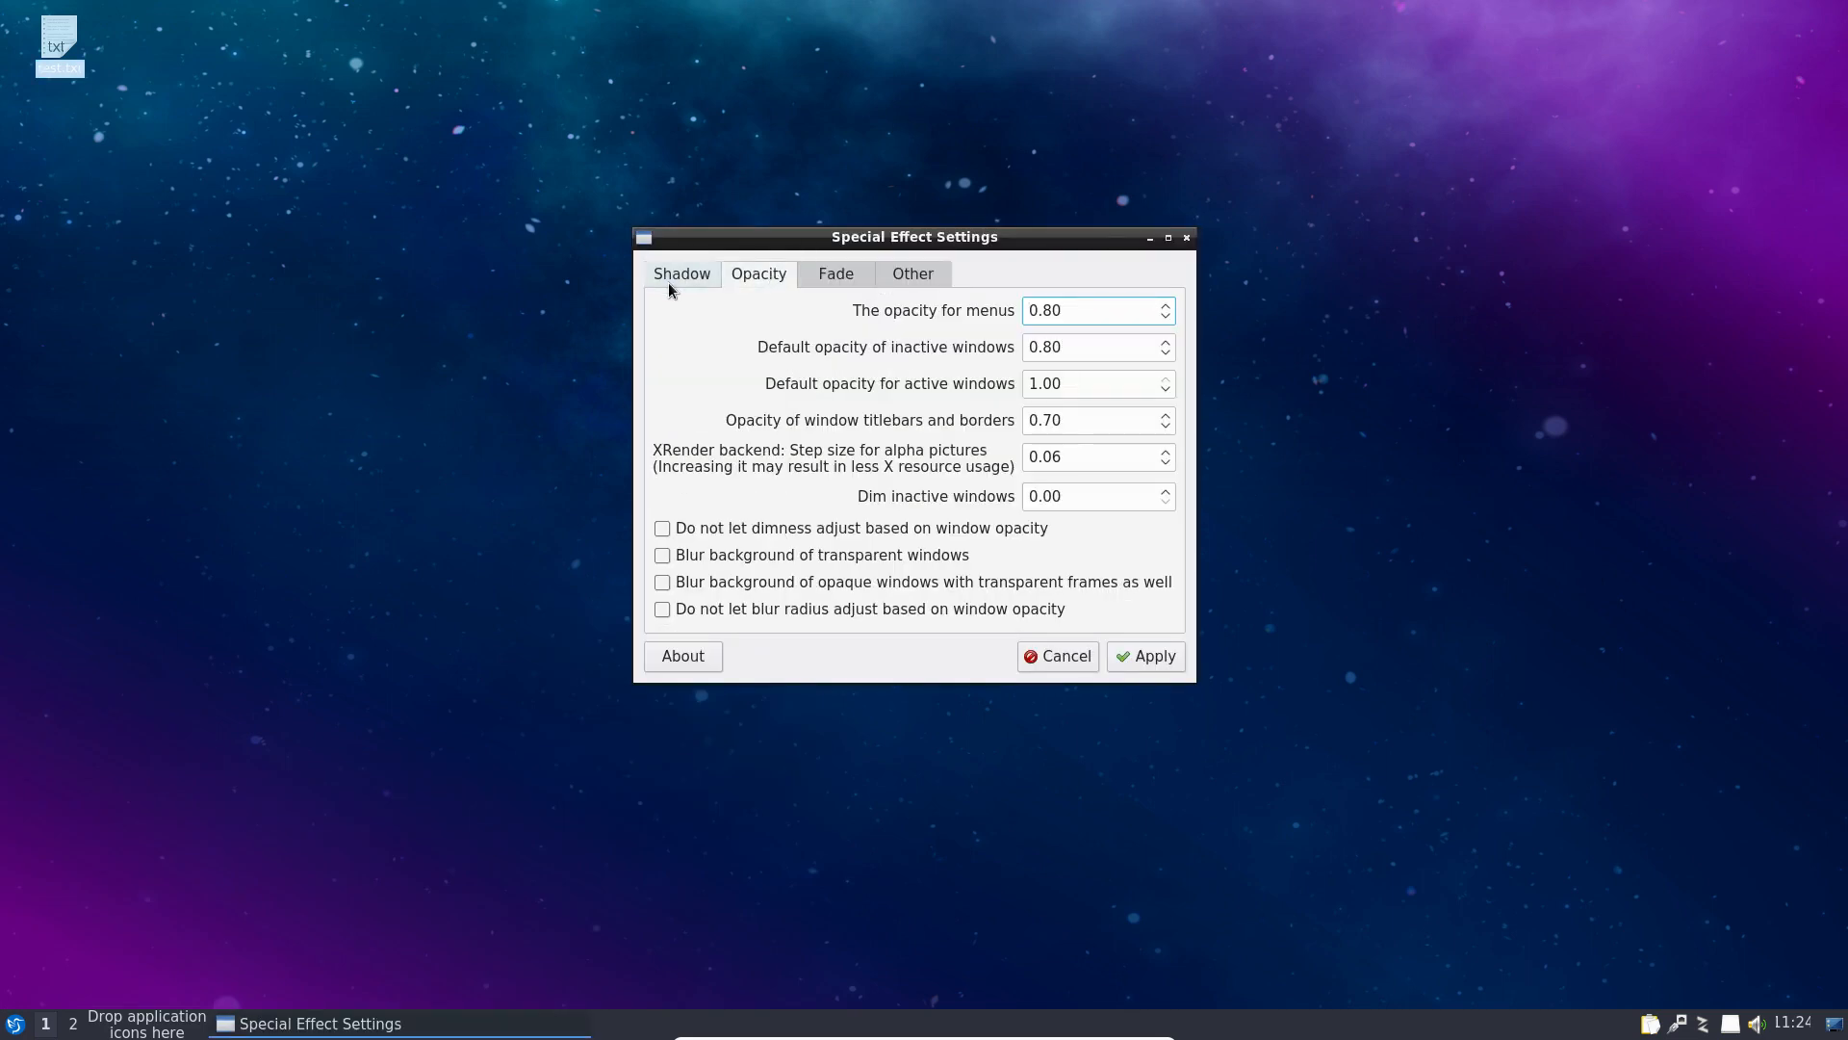
pyautogui.hotkey('ctrl', 'alt', 'Right')
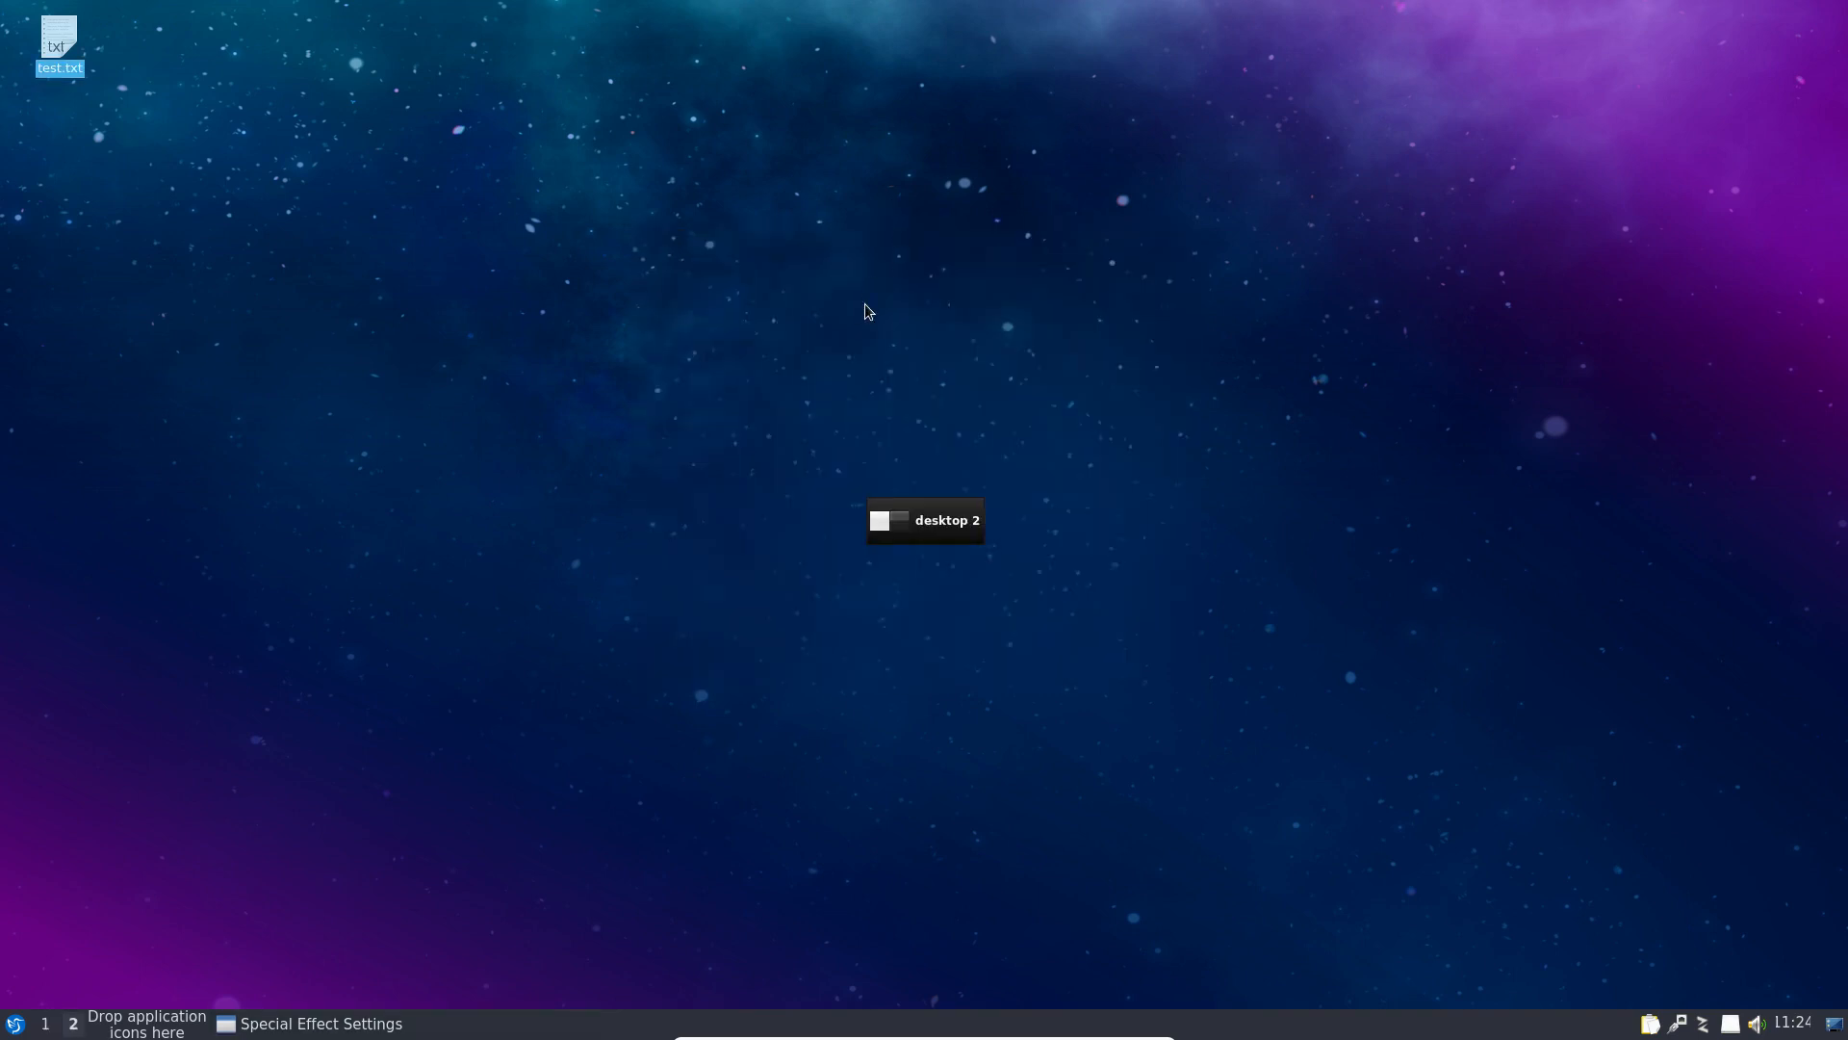
pyautogui.hotkey('ctrl', 'alt', 'Left')
pyautogui.scroll(1, 890, 239)
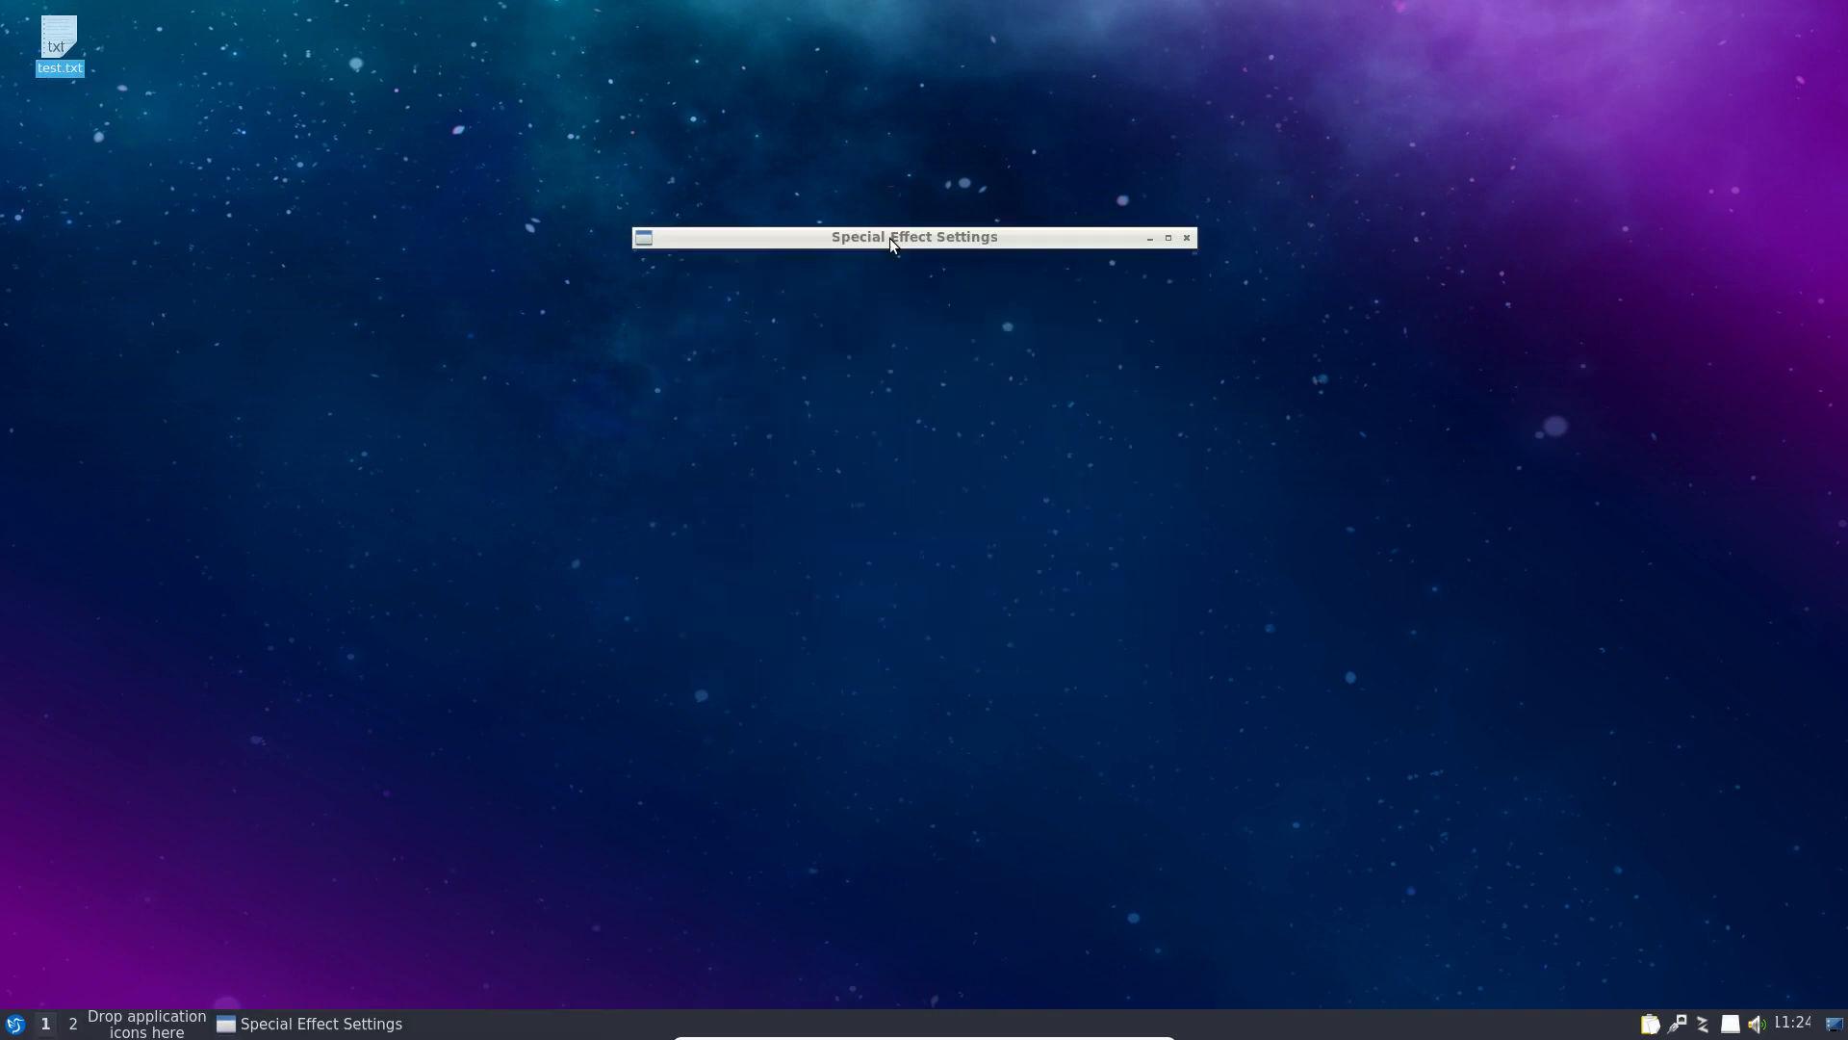
pyautogui.scroll(-1, 890, 239)
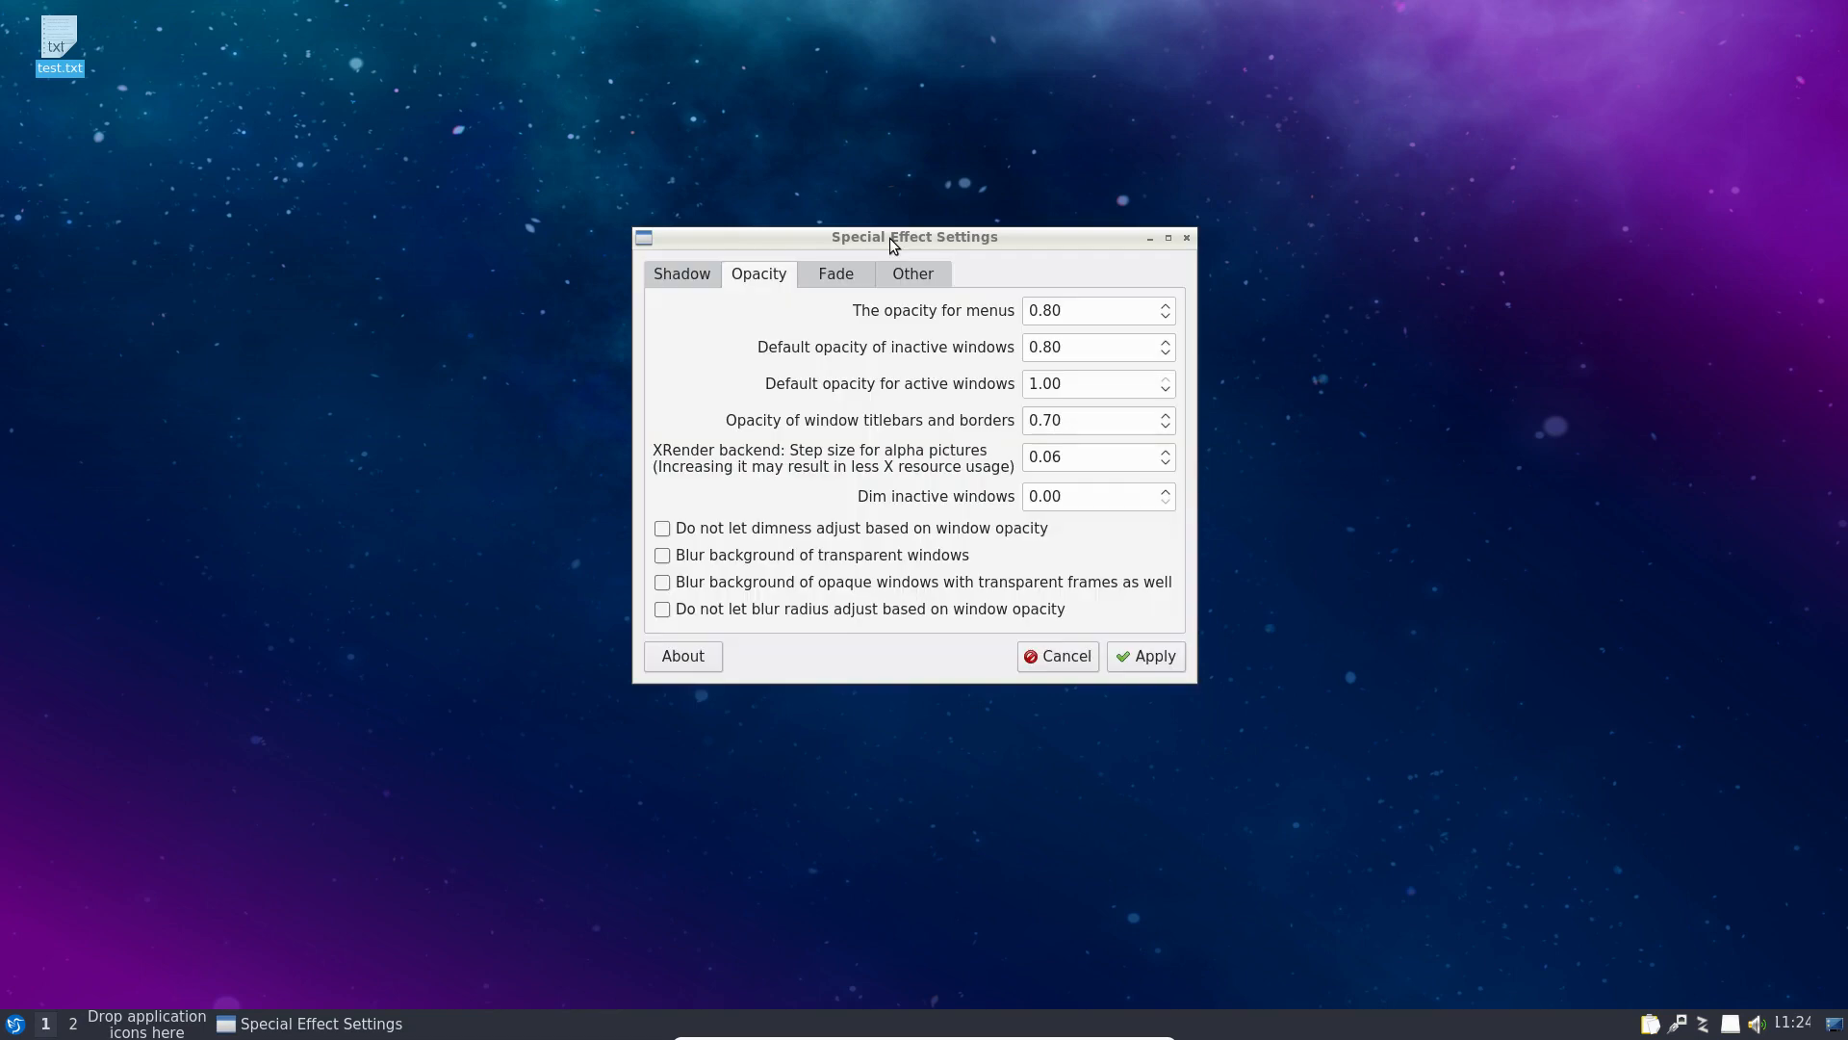
pyautogui.click(862, 239)
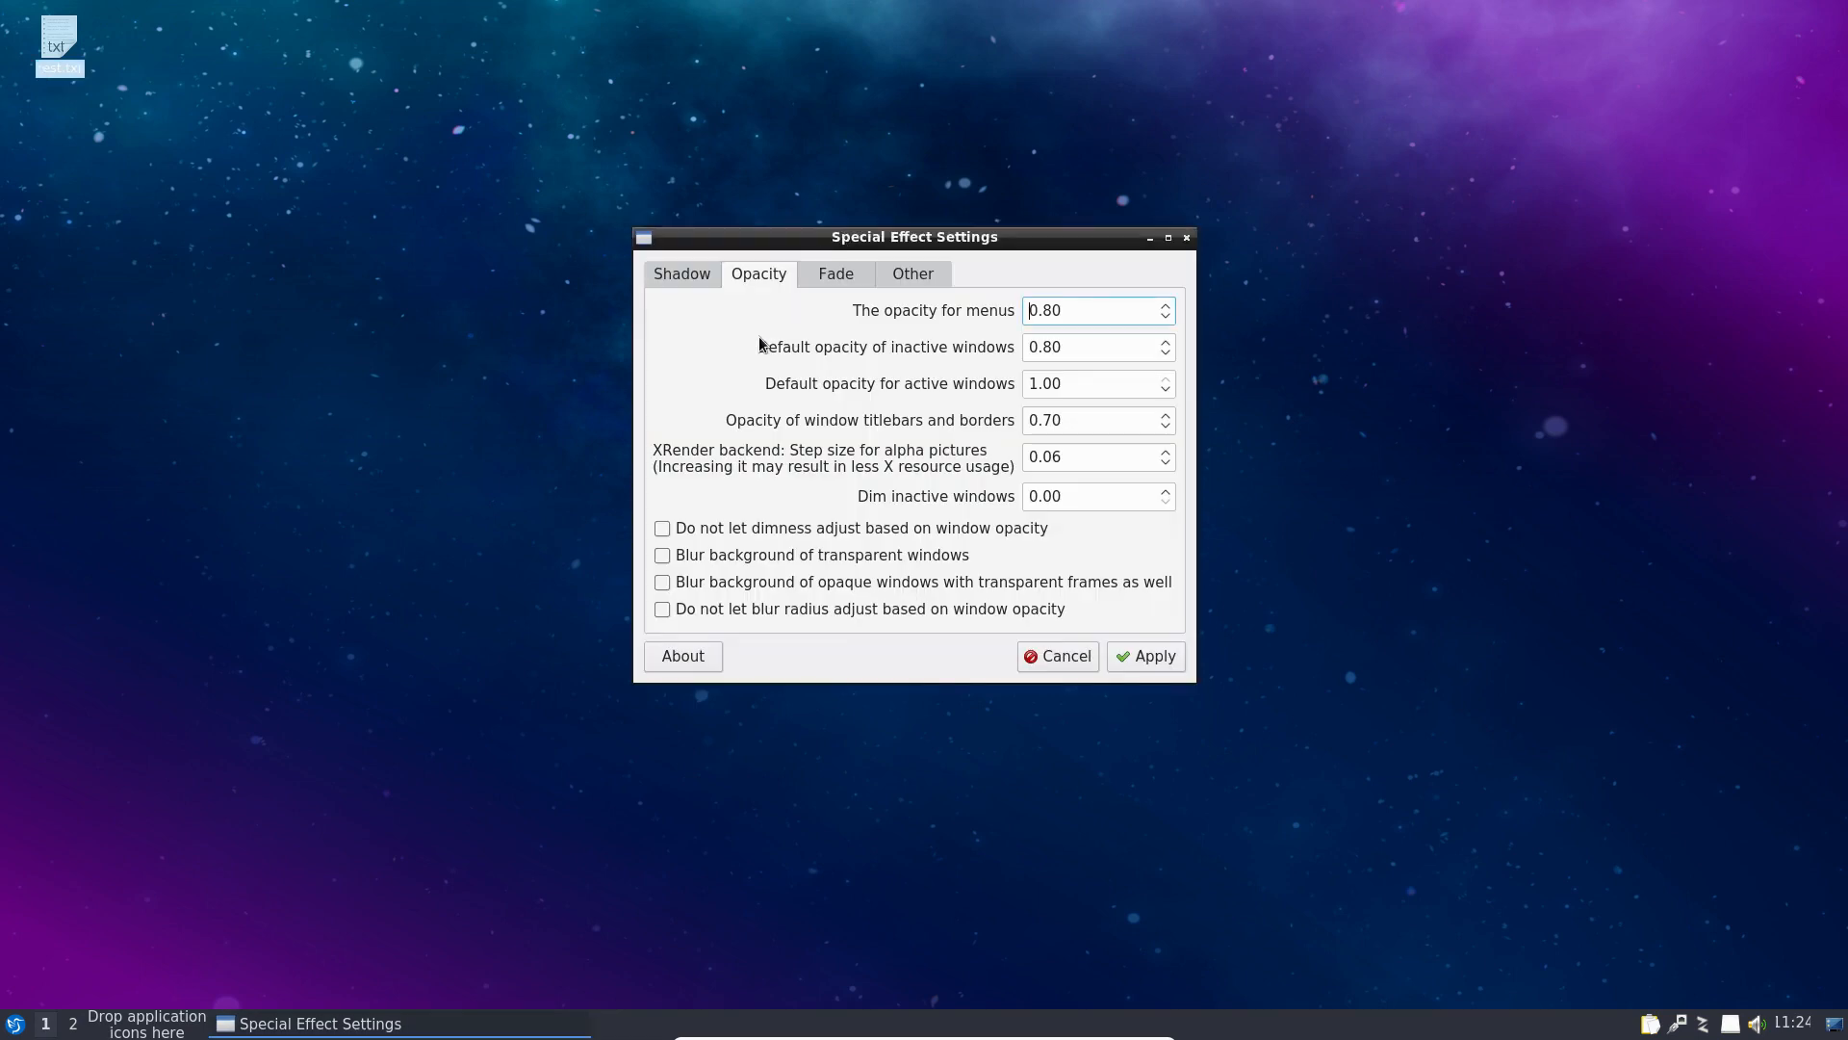
pyautogui.click(835, 277)
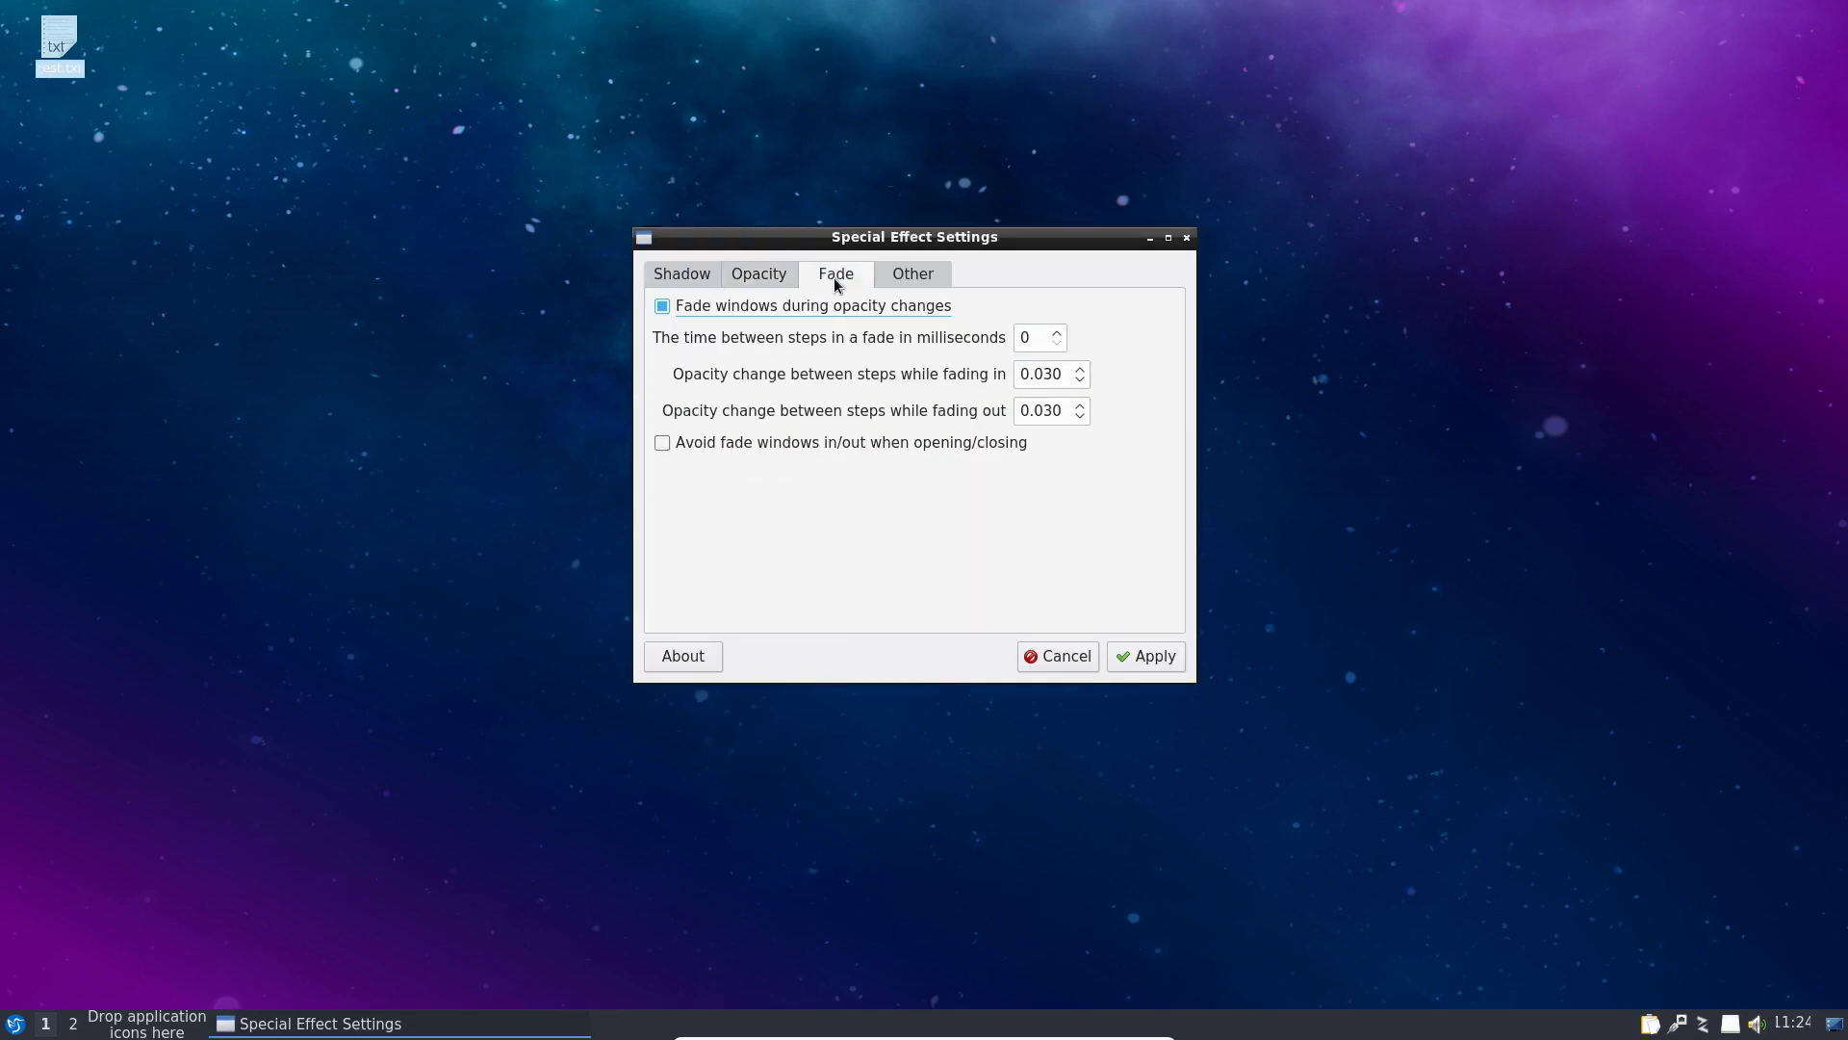
pyautogui.click(909, 274)
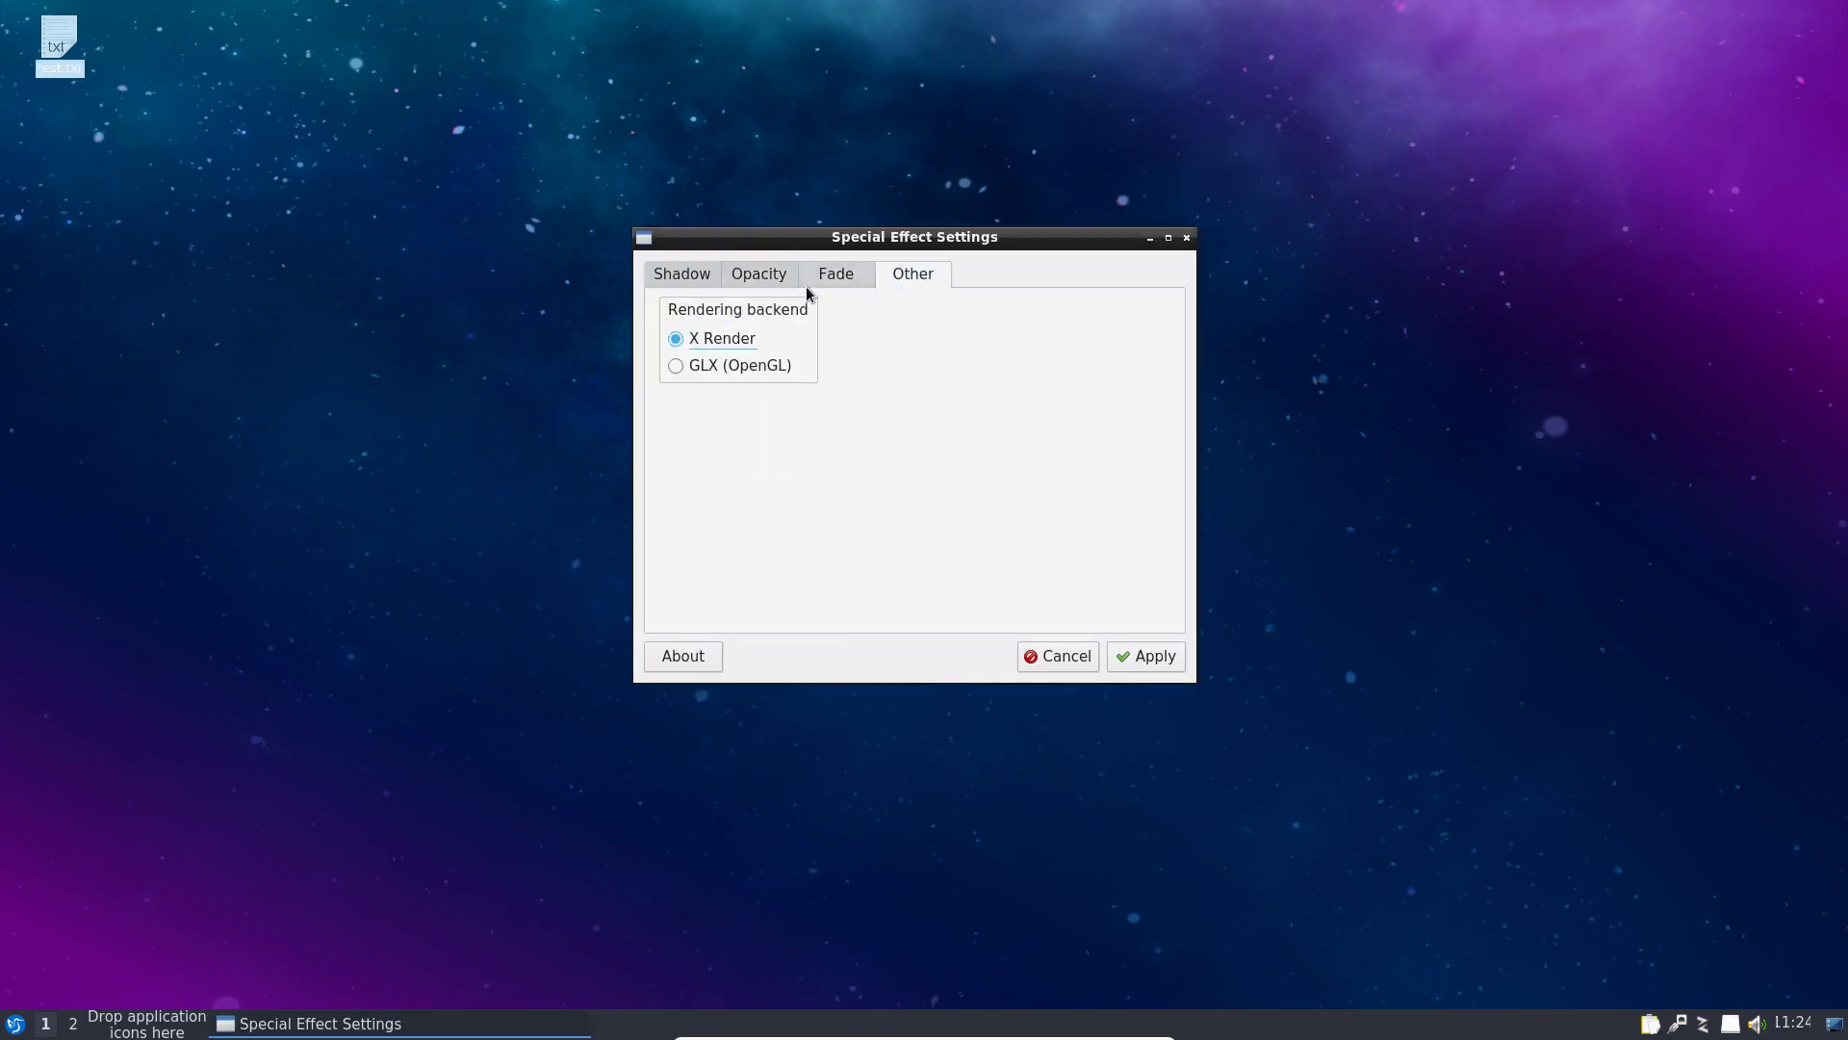
pyautogui.click(755, 283)
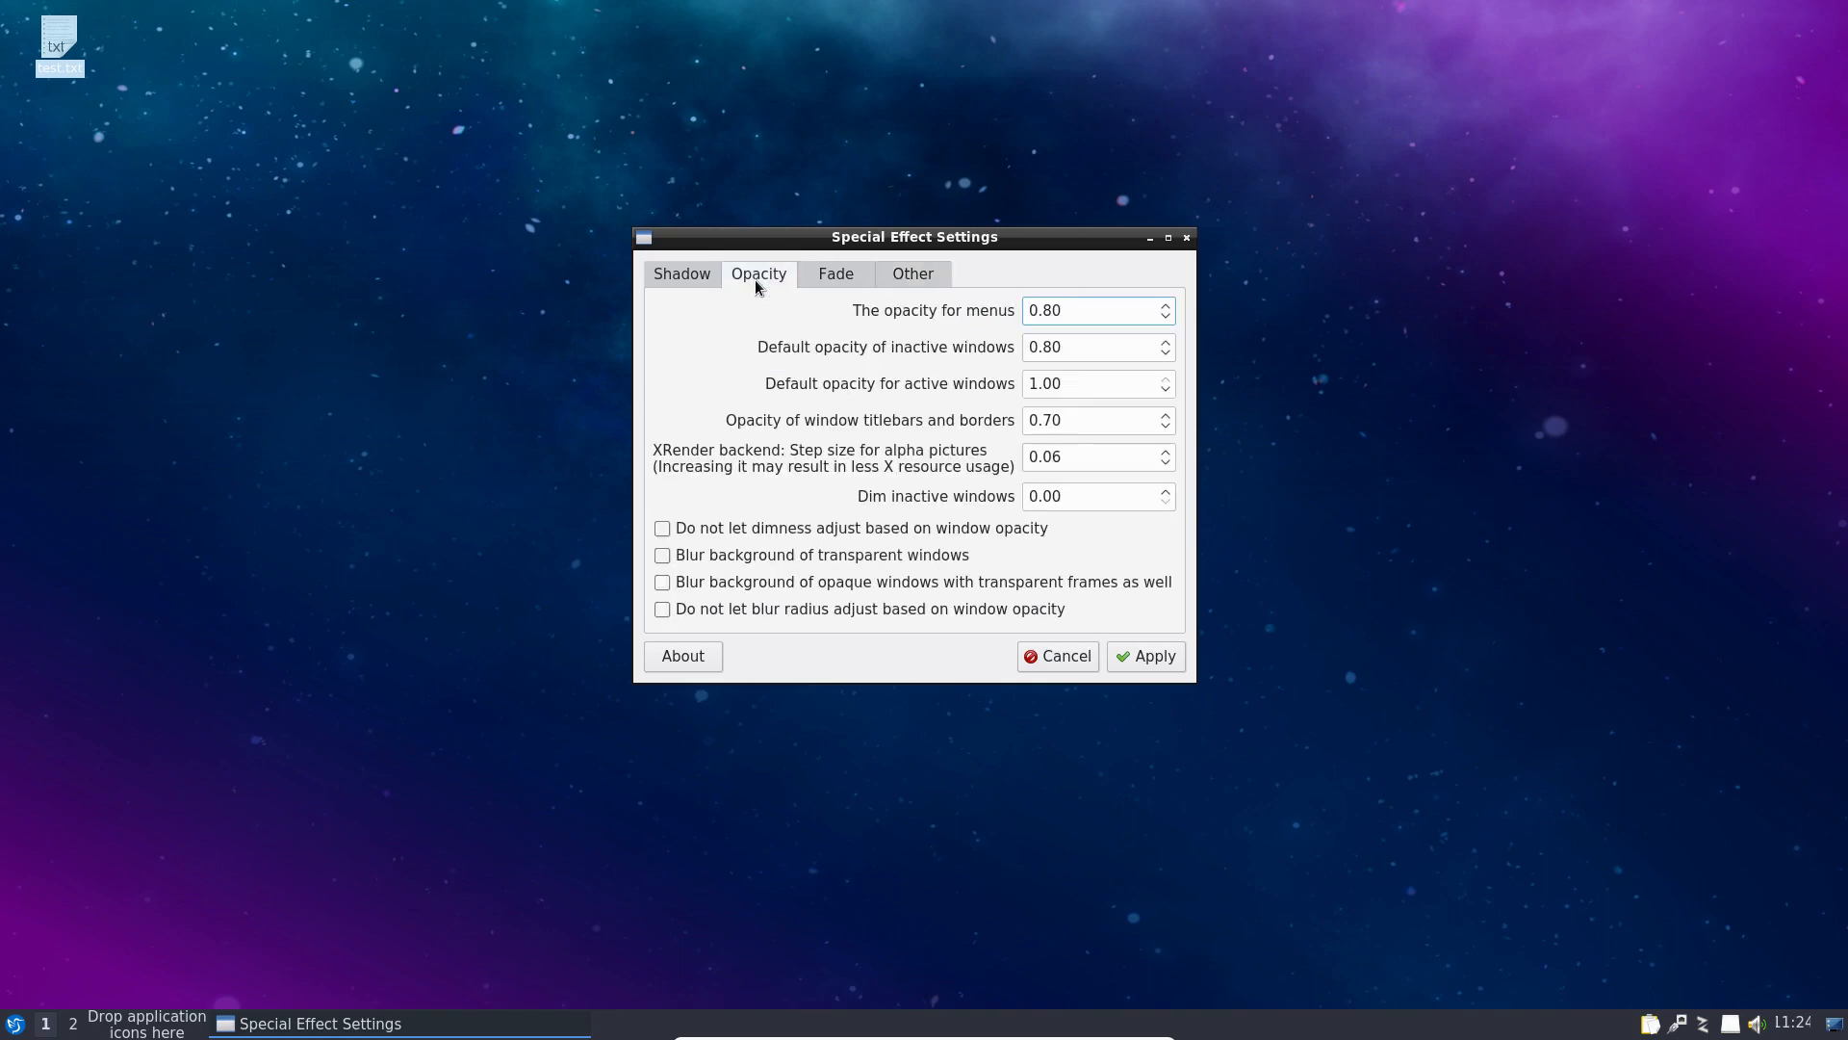
pyautogui.click(699, 281)
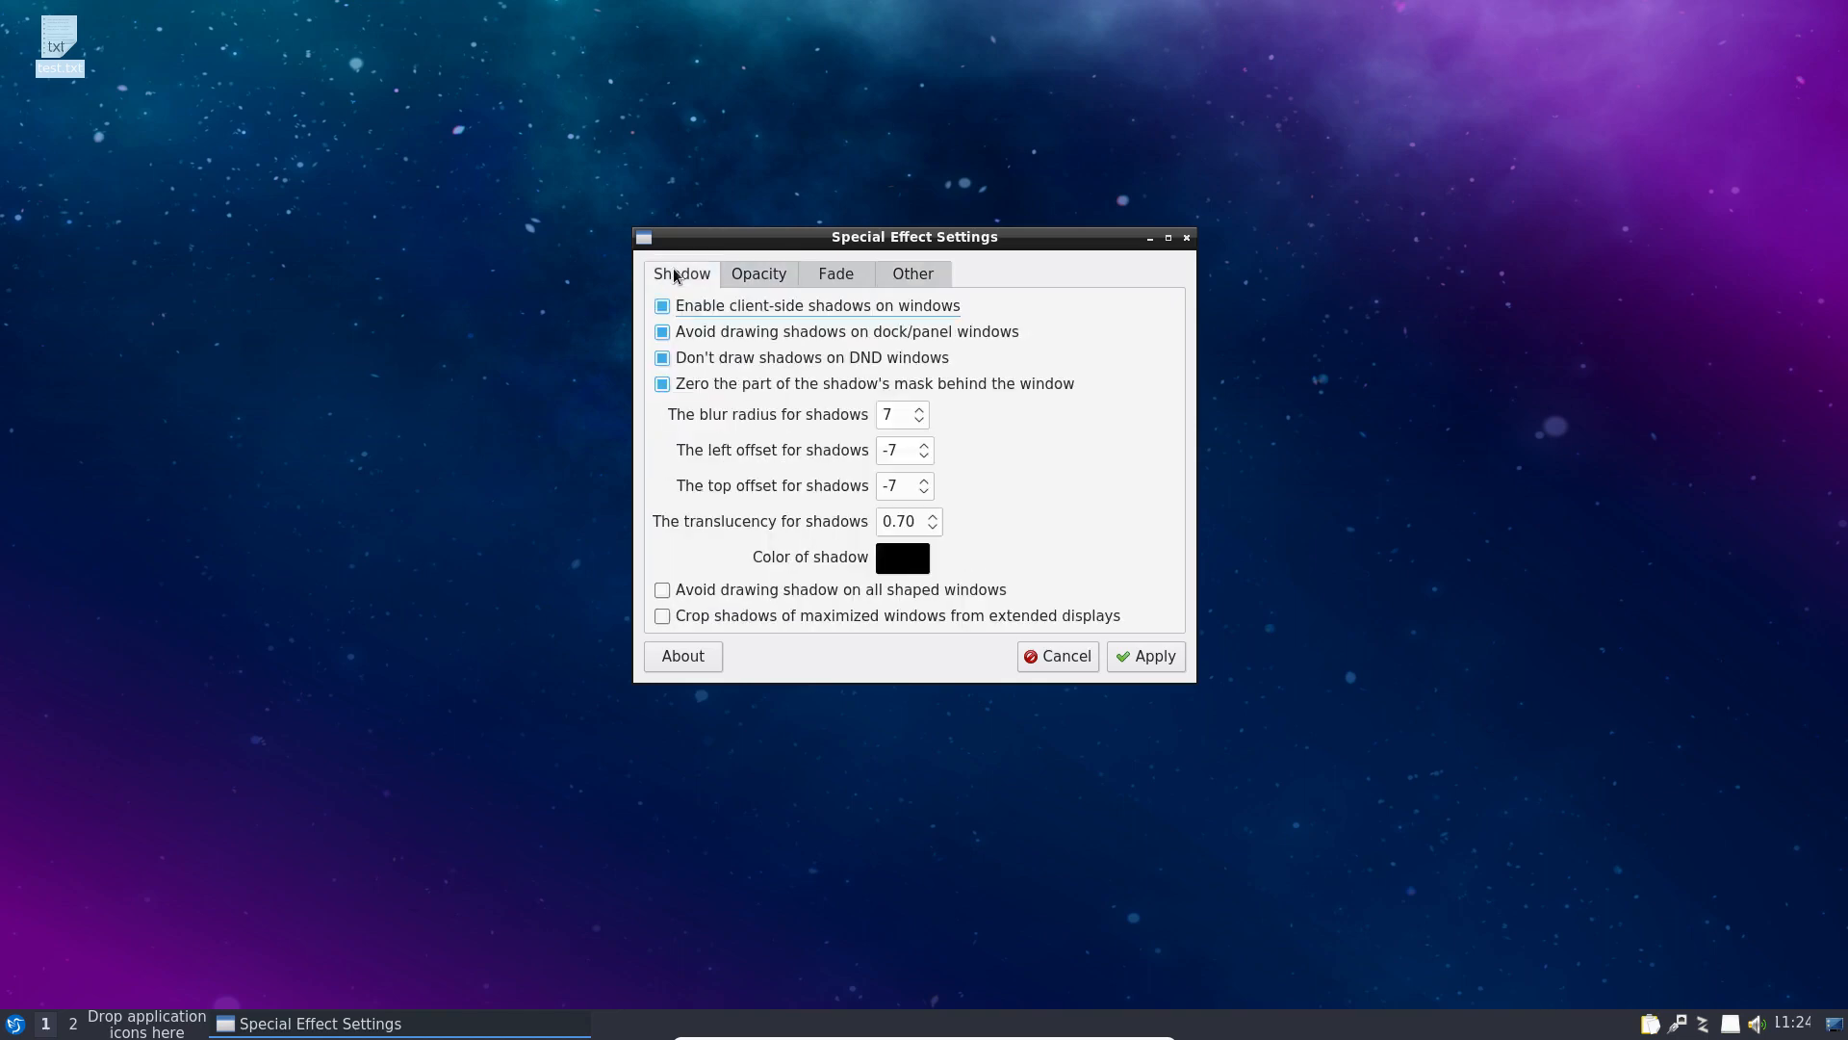
pyautogui.click(1058, 656)
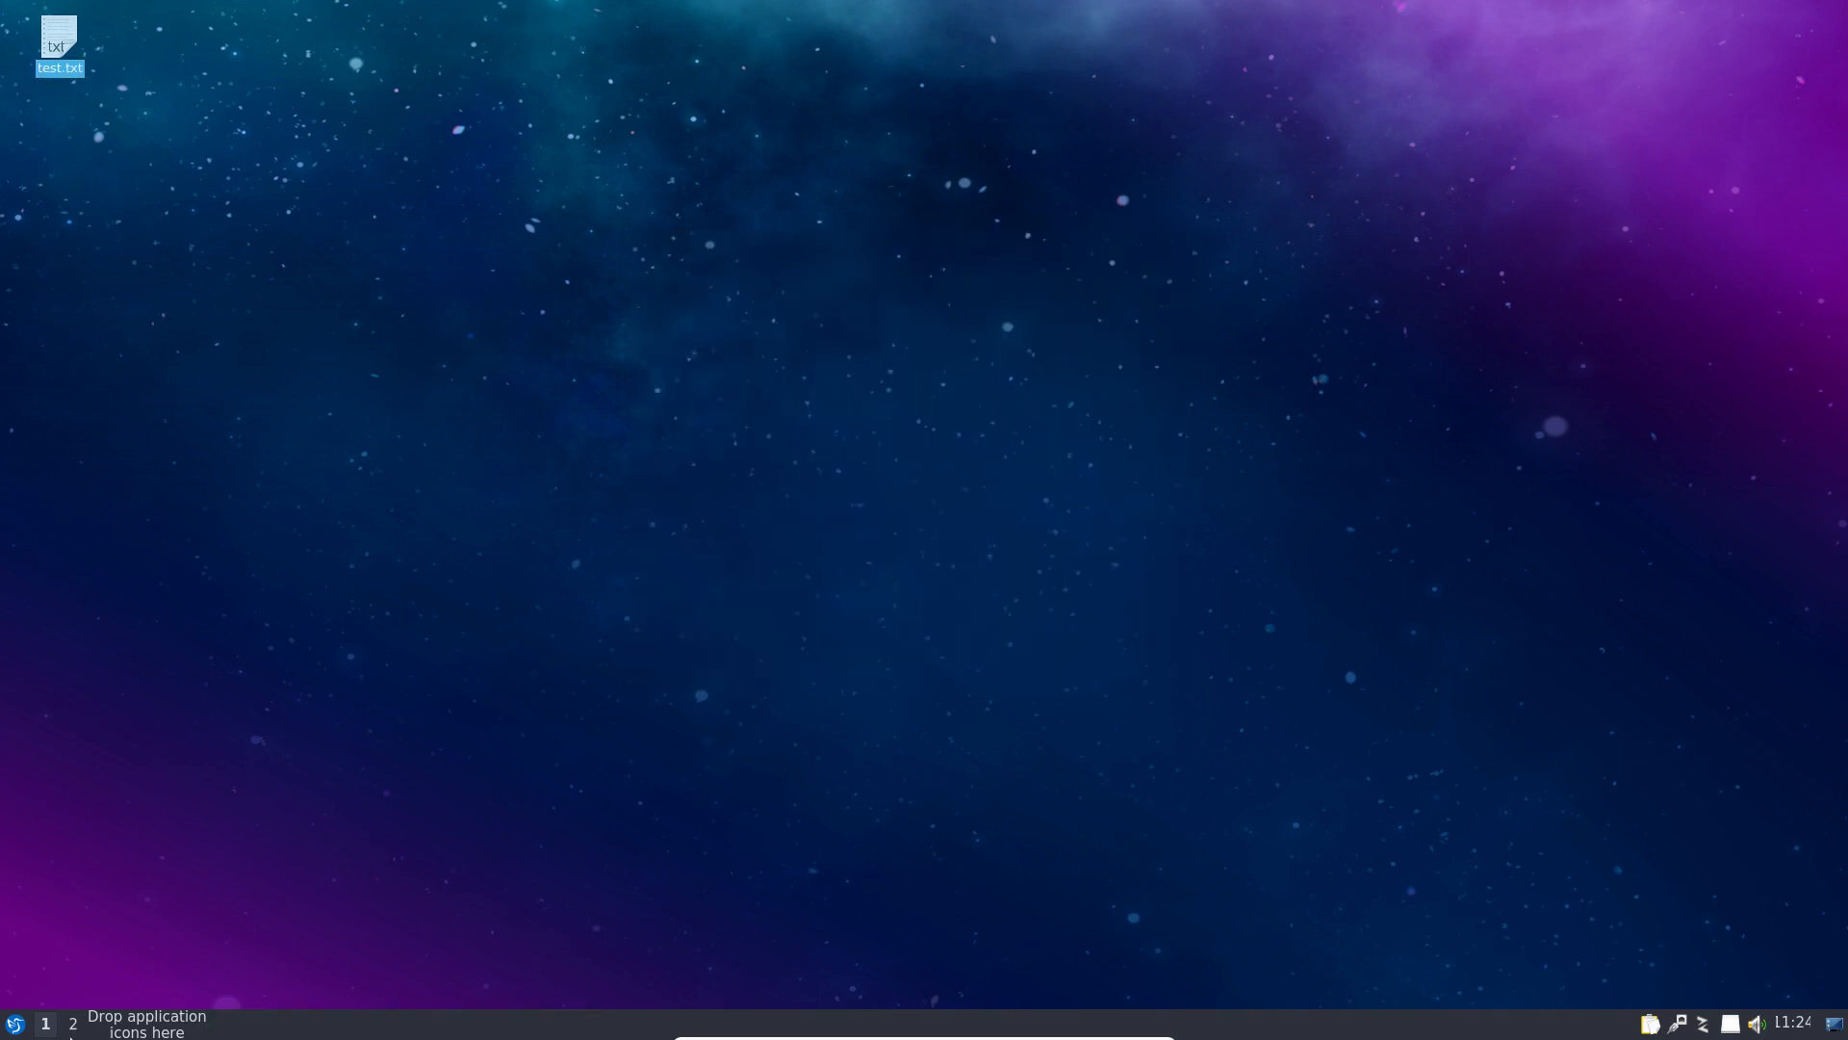
# Step: Open the Printers tool from Preferences, look through its Server and Help menus, then close it
pyautogui.click(9, 1027)
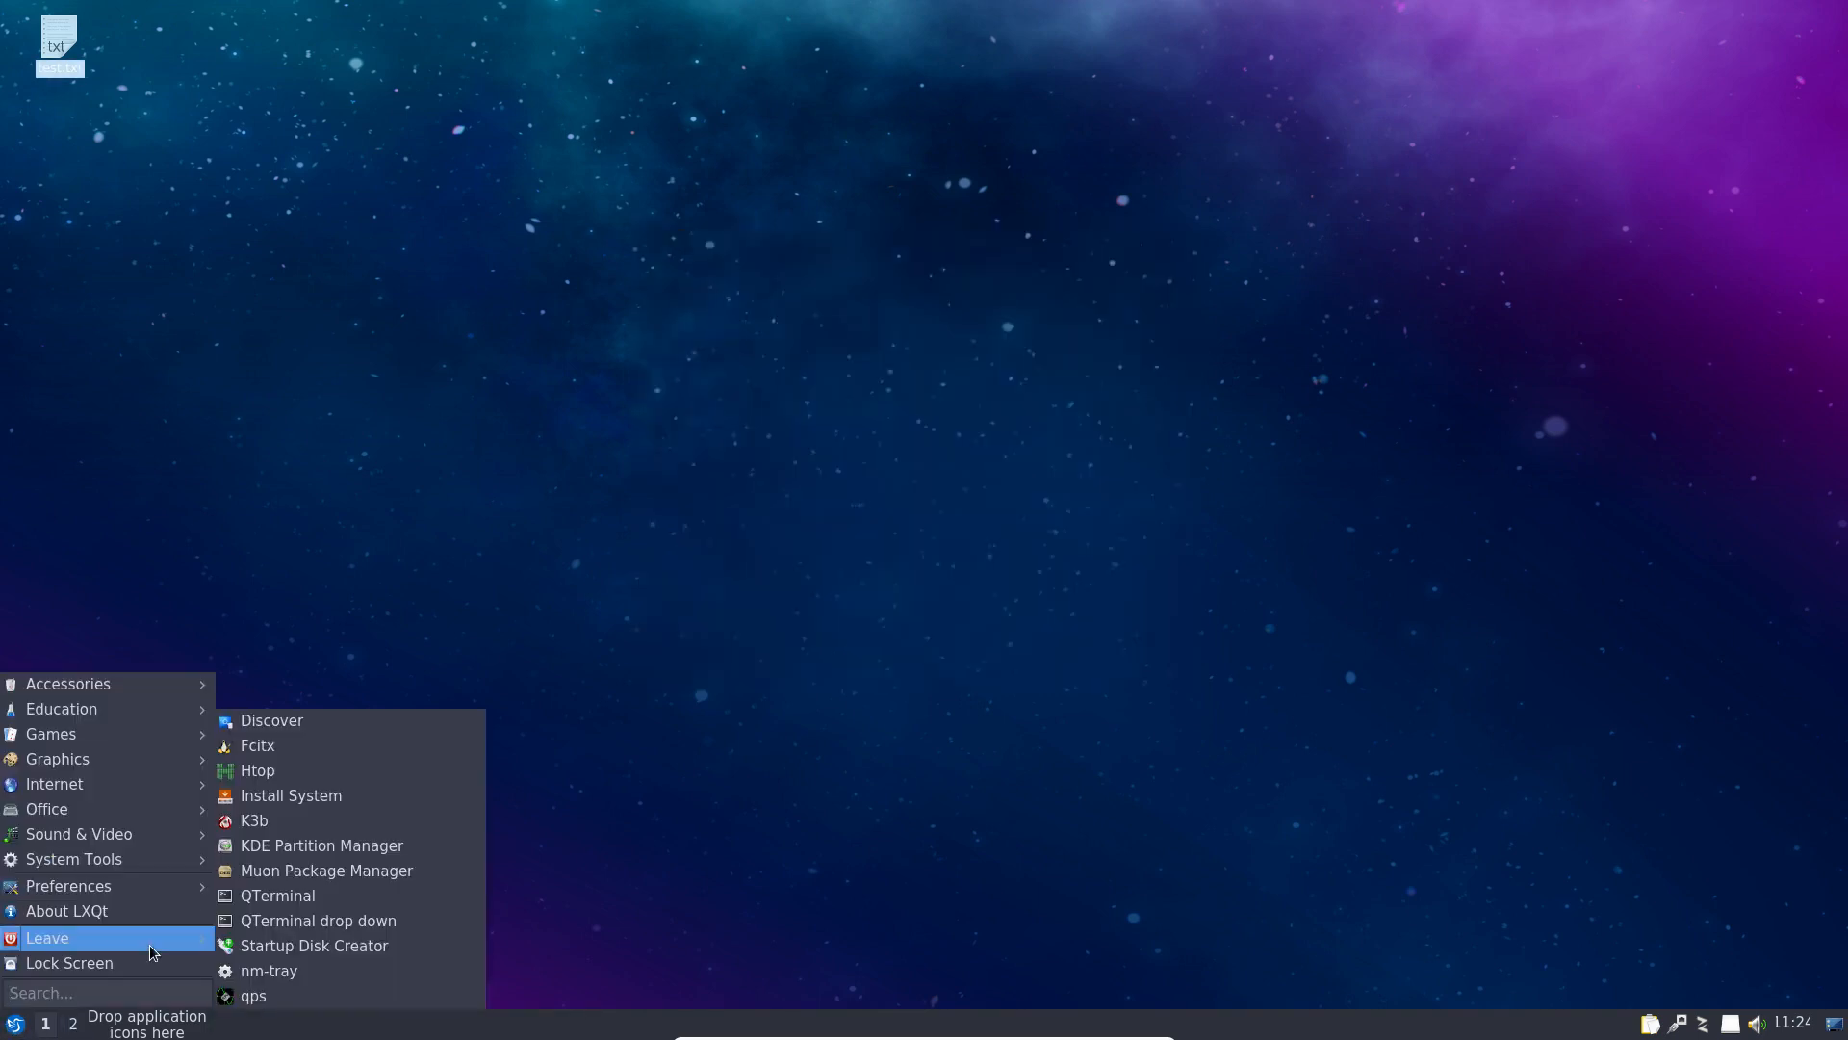
pyautogui.moveTo(198, 886)
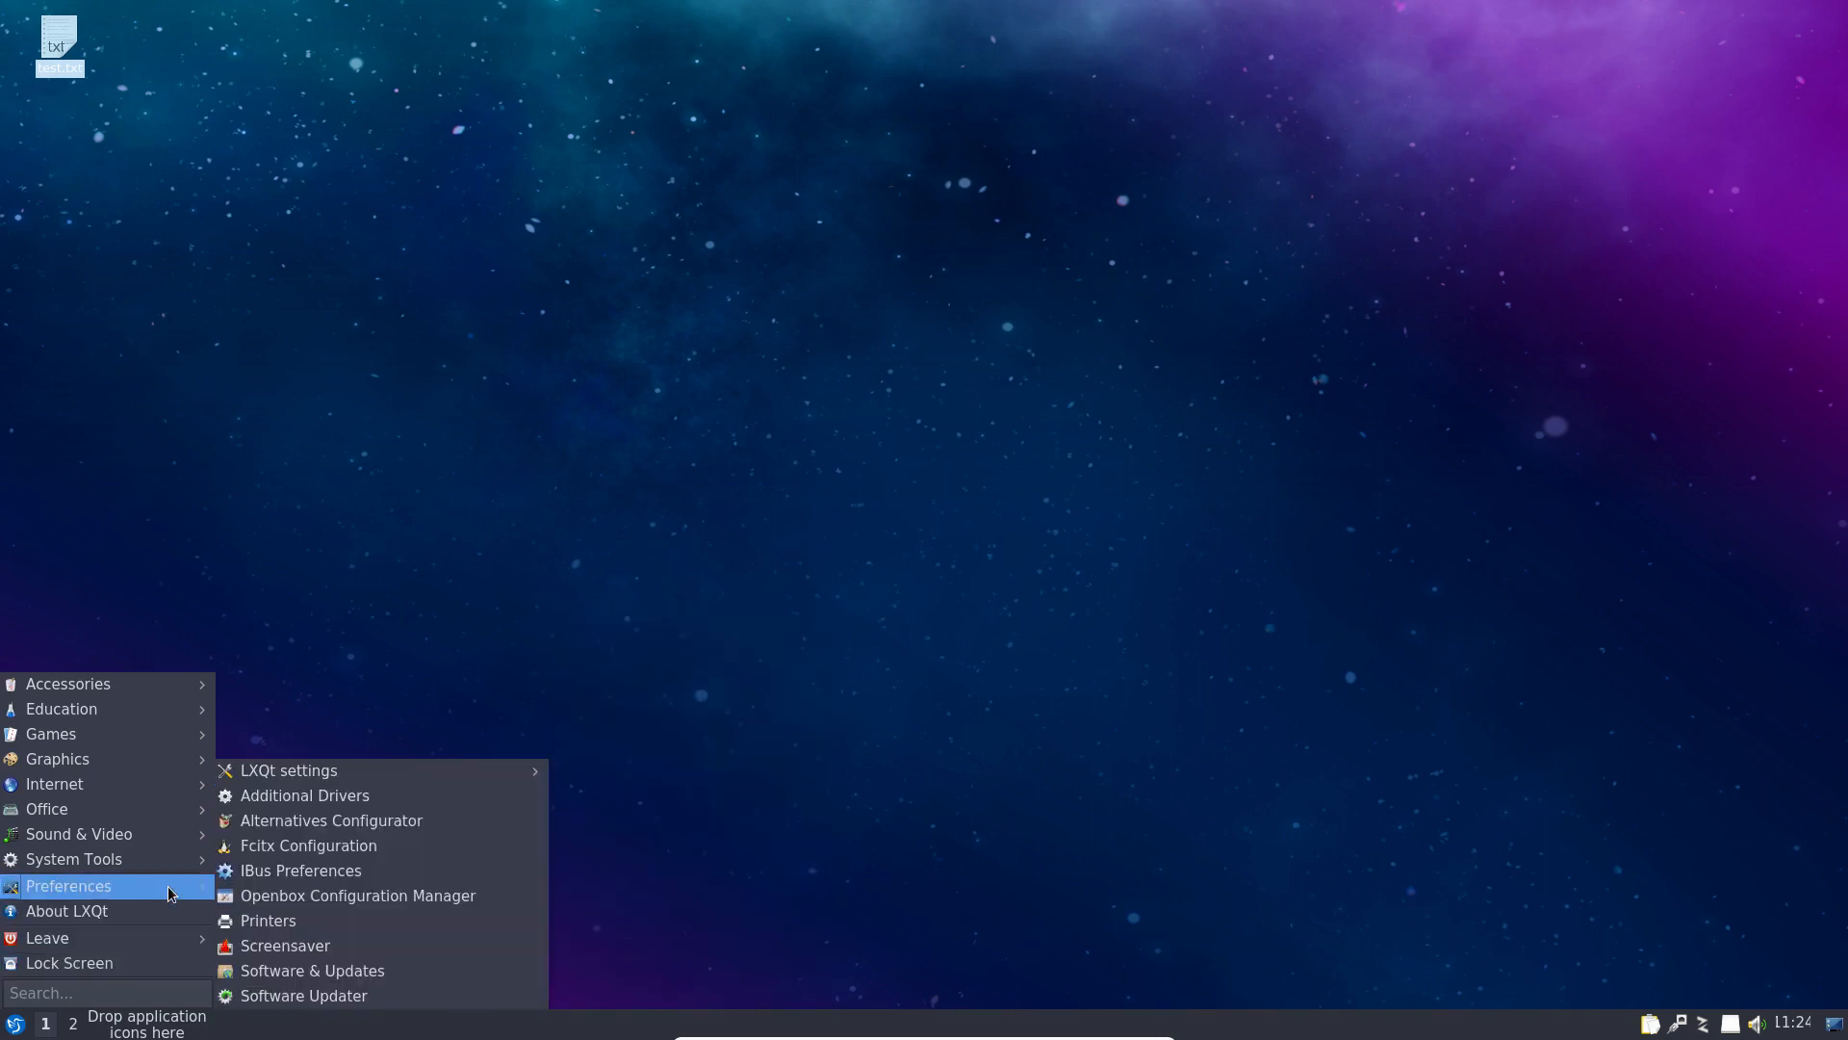
pyautogui.moveTo(493, 770)
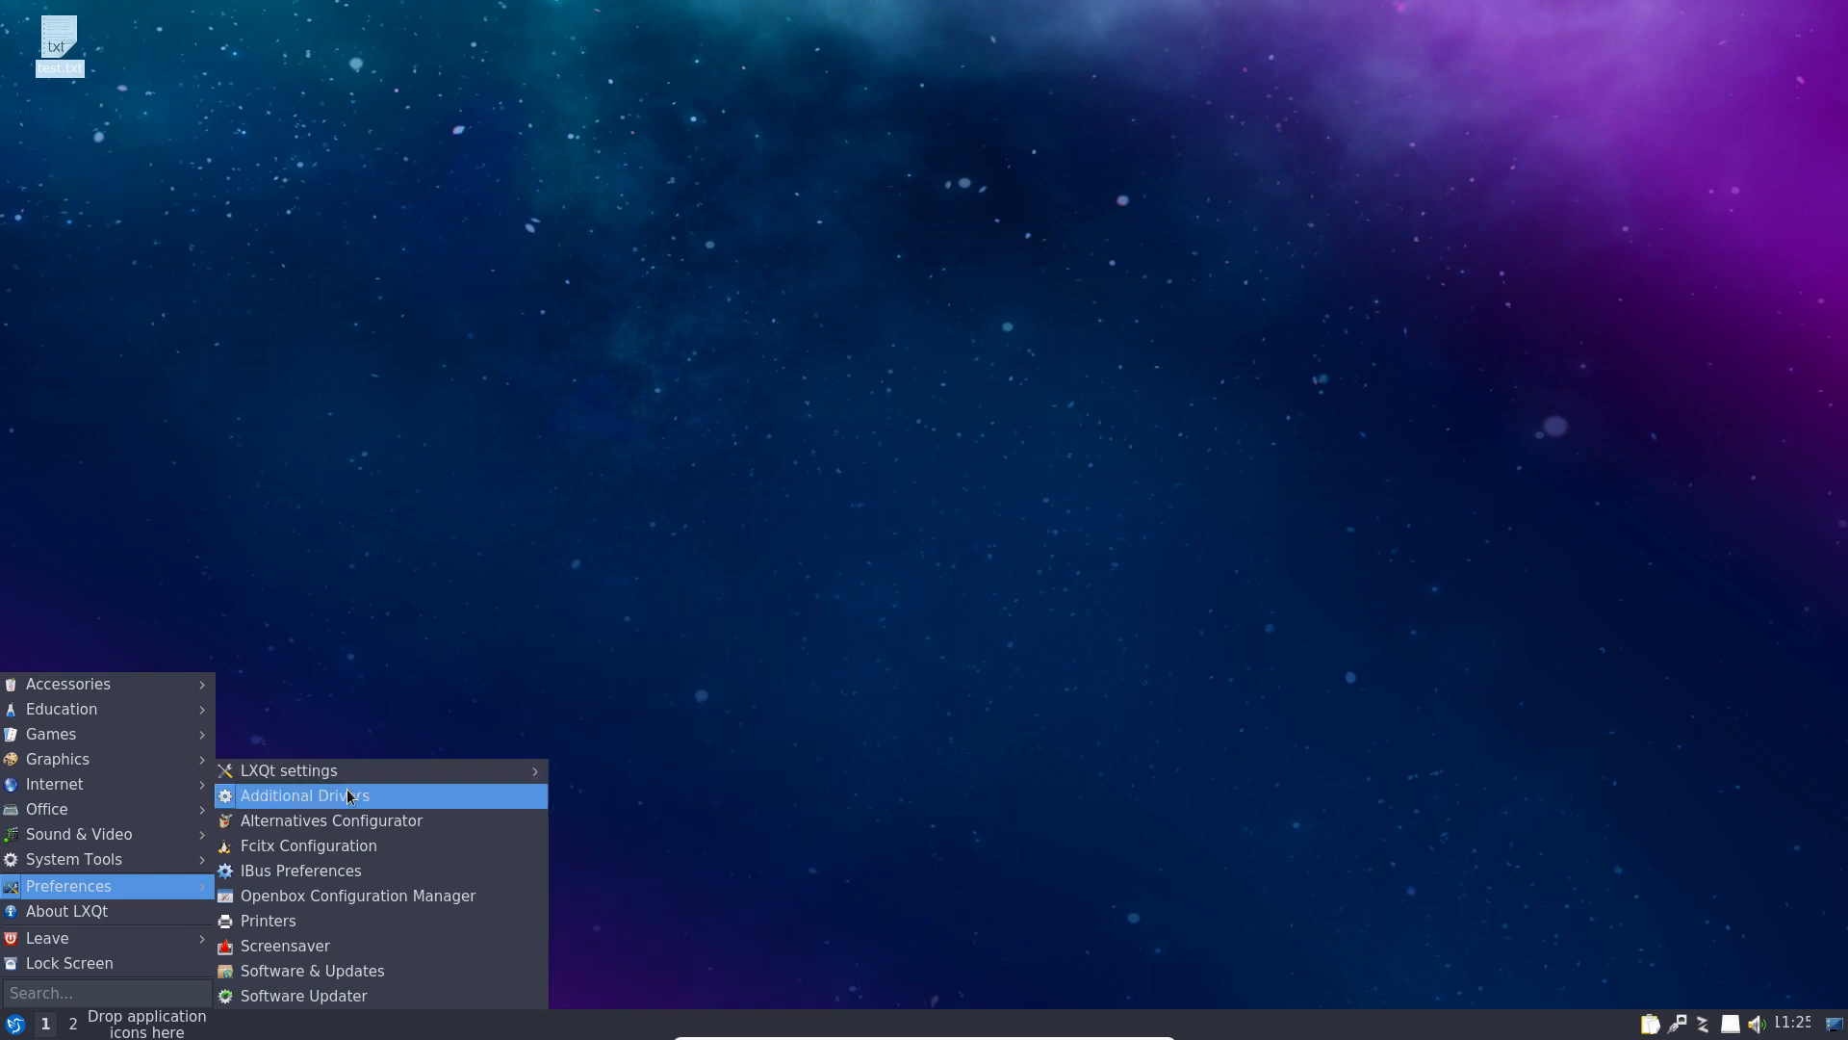
pyautogui.click(337, 900)
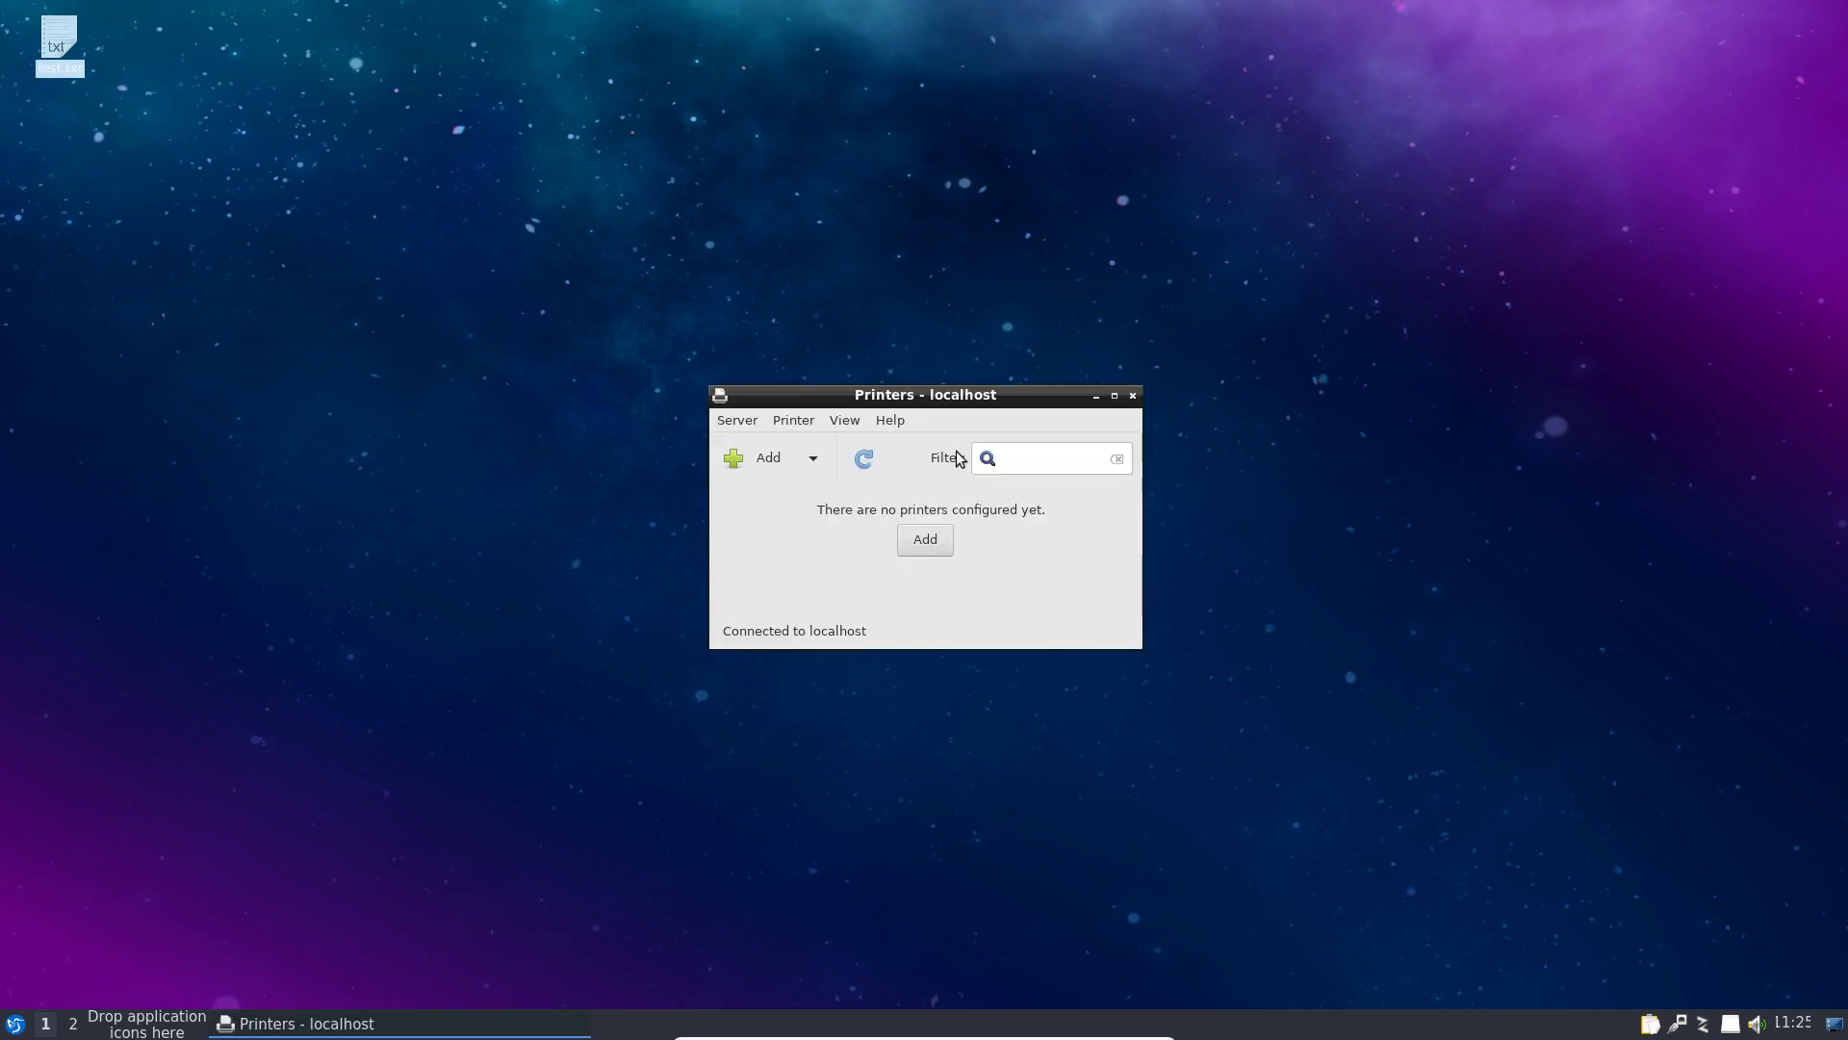
pyautogui.moveTo(1014, 404); pyautogui.dragTo(1033, 343)
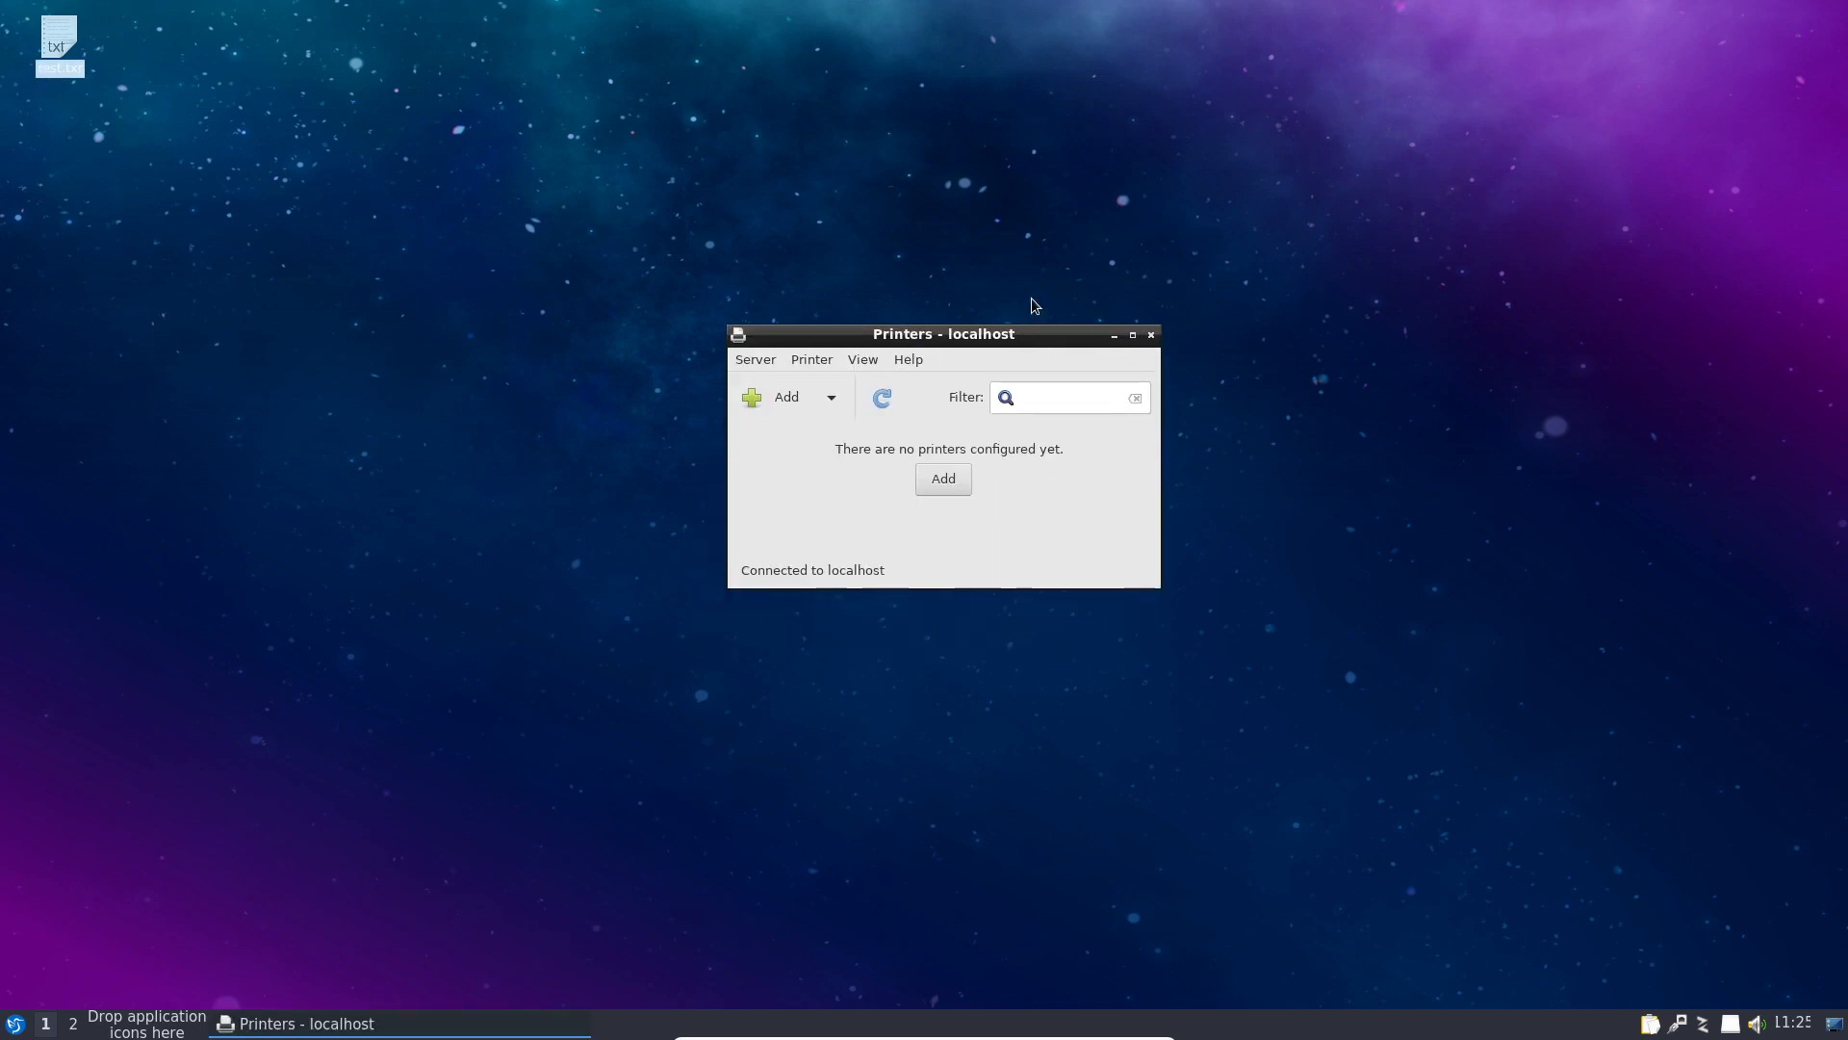
pyautogui.click(755, 359)
pyautogui.click(984, 346)
pyautogui.click(1151, 337)
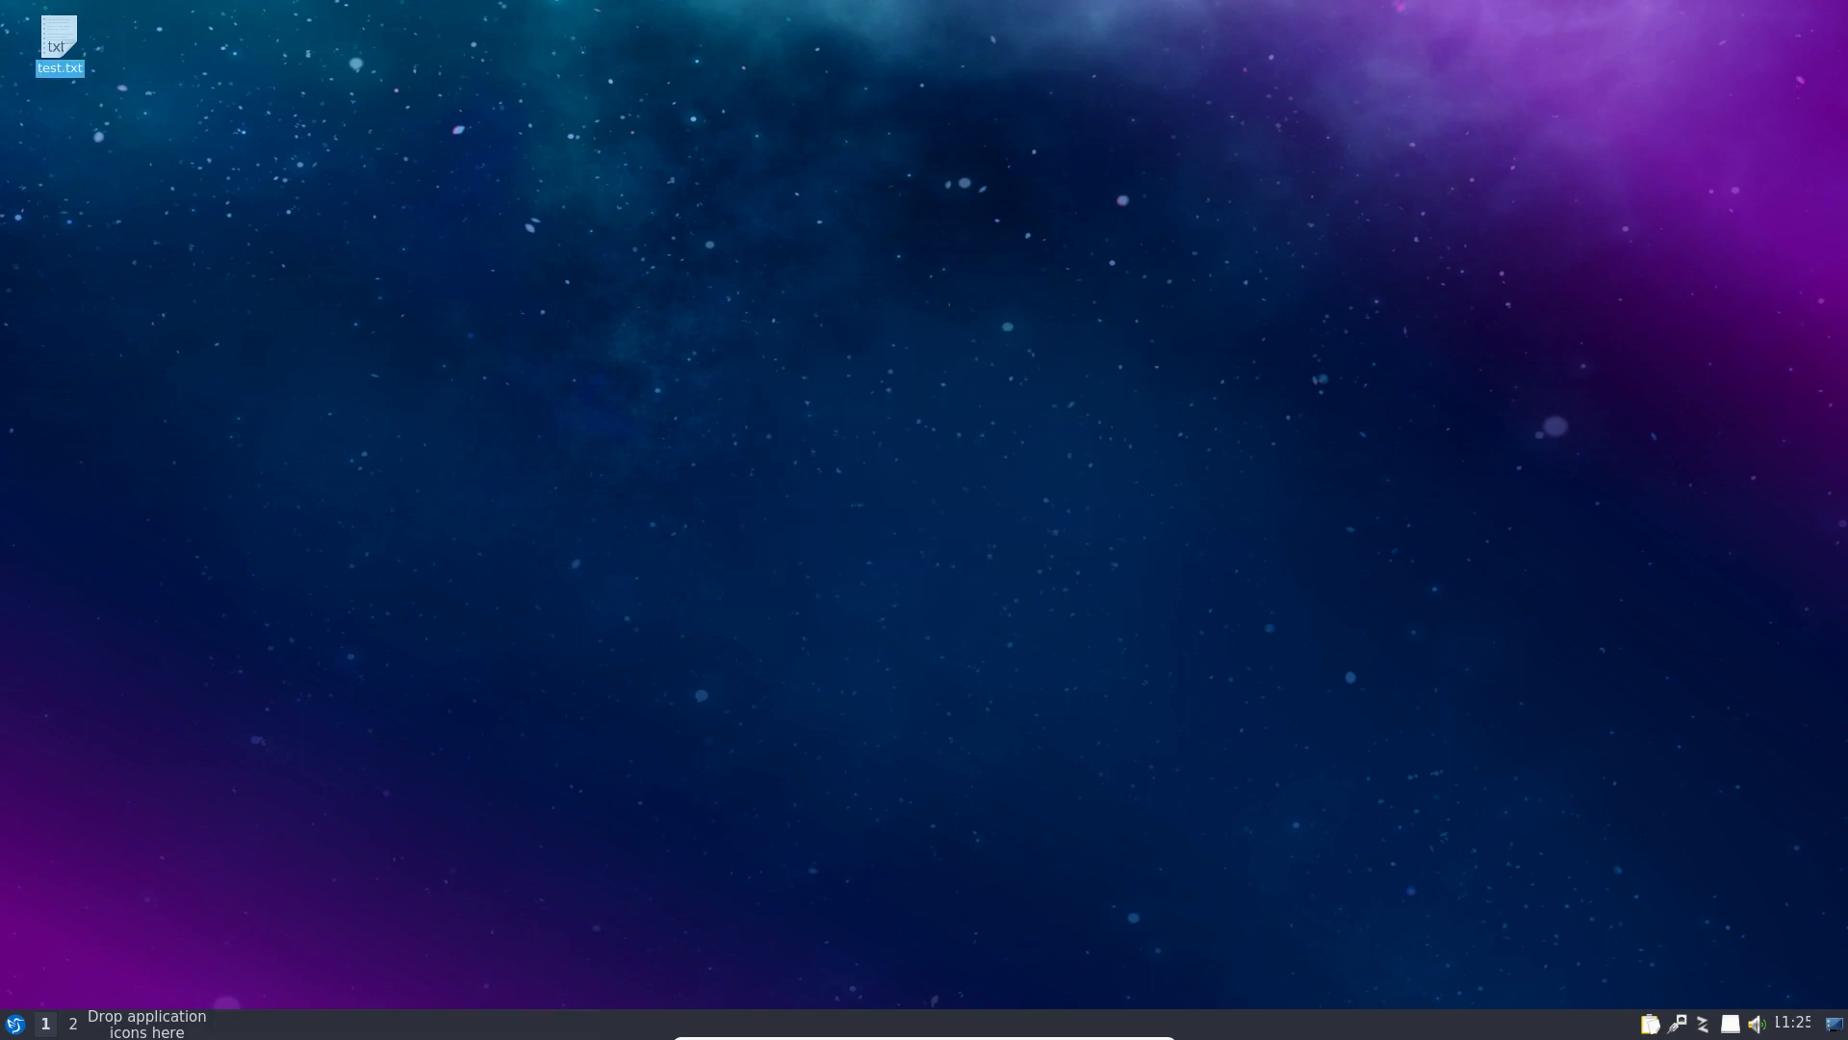
pyautogui.click(17, 1025)
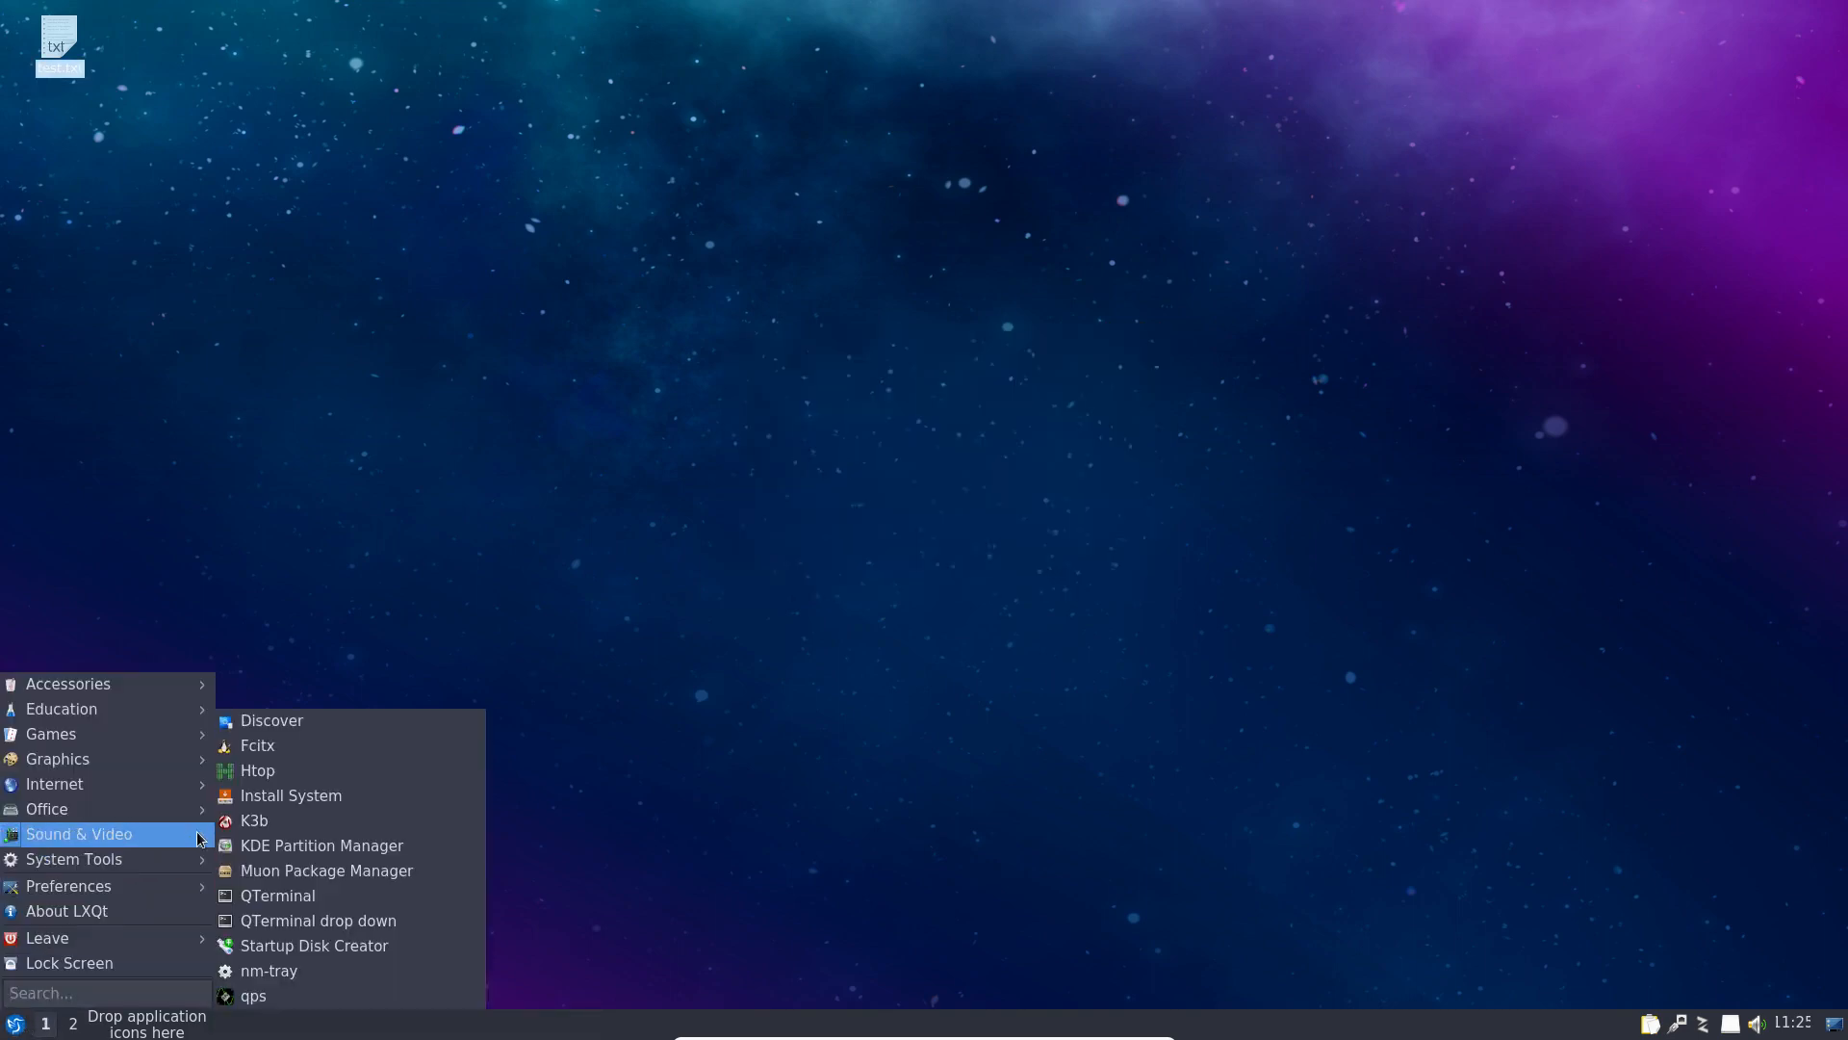
# Step: Add a K3b launcher from Sound & Video to the panel, launch it, dismiss the warning, then close it
pyautogui.moveTo(197, 835)
pyautogui.moveTo(257, 852); pyautogui.dragTo(144, 1030)
pyautogui.click(102, 1024)
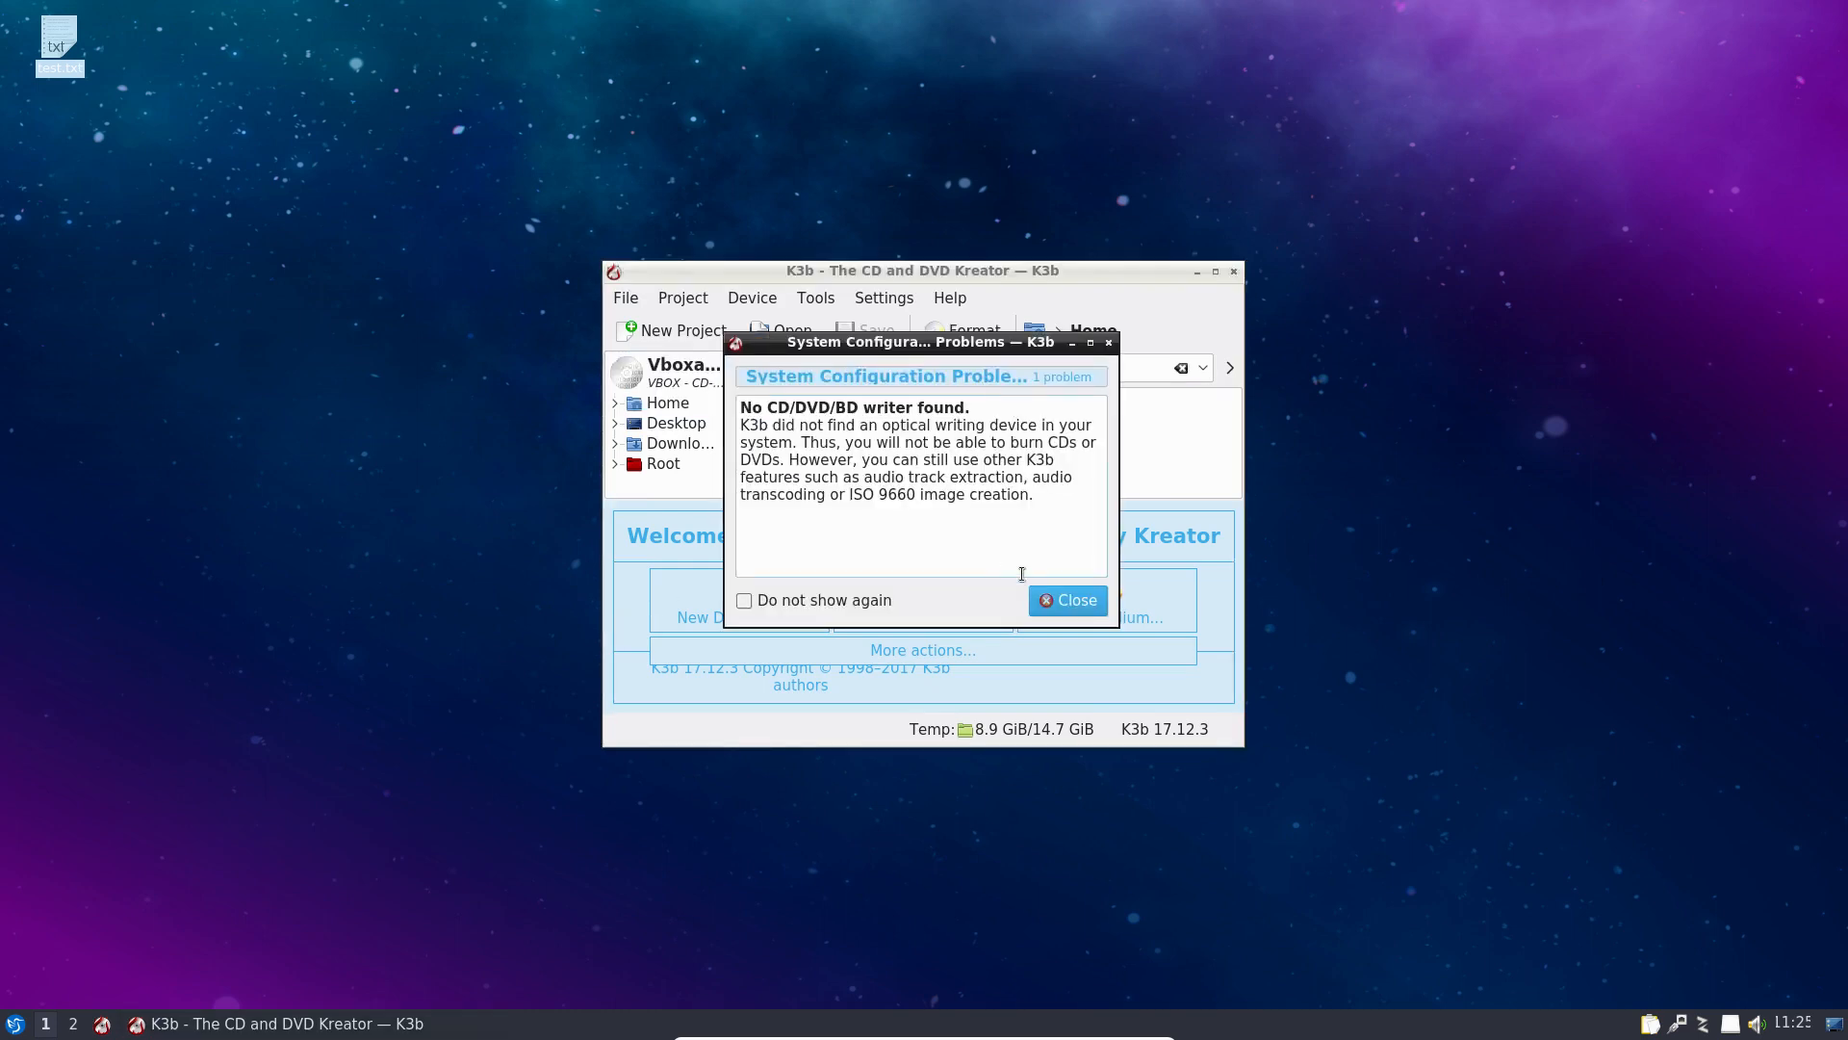
pyautogui.click(1050, 610)
pyautogui.click(1216, 274)
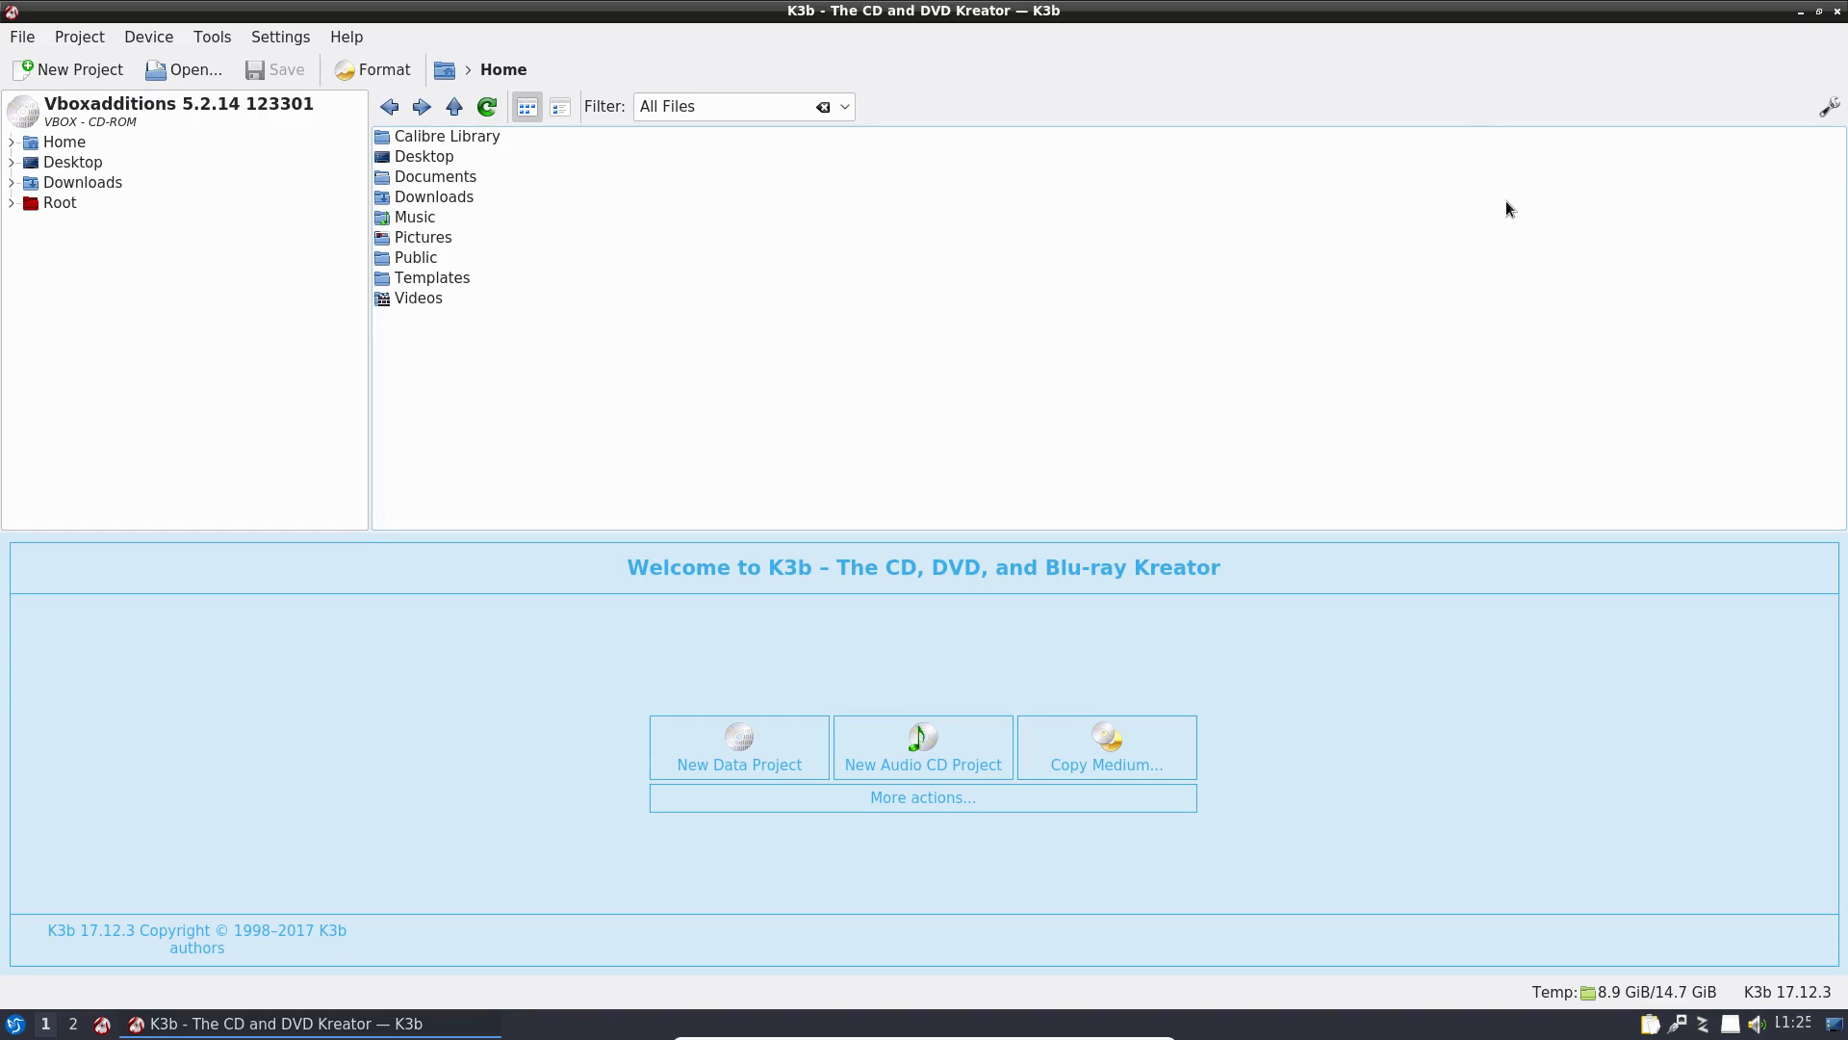
pyautogui.click(1837, 11)
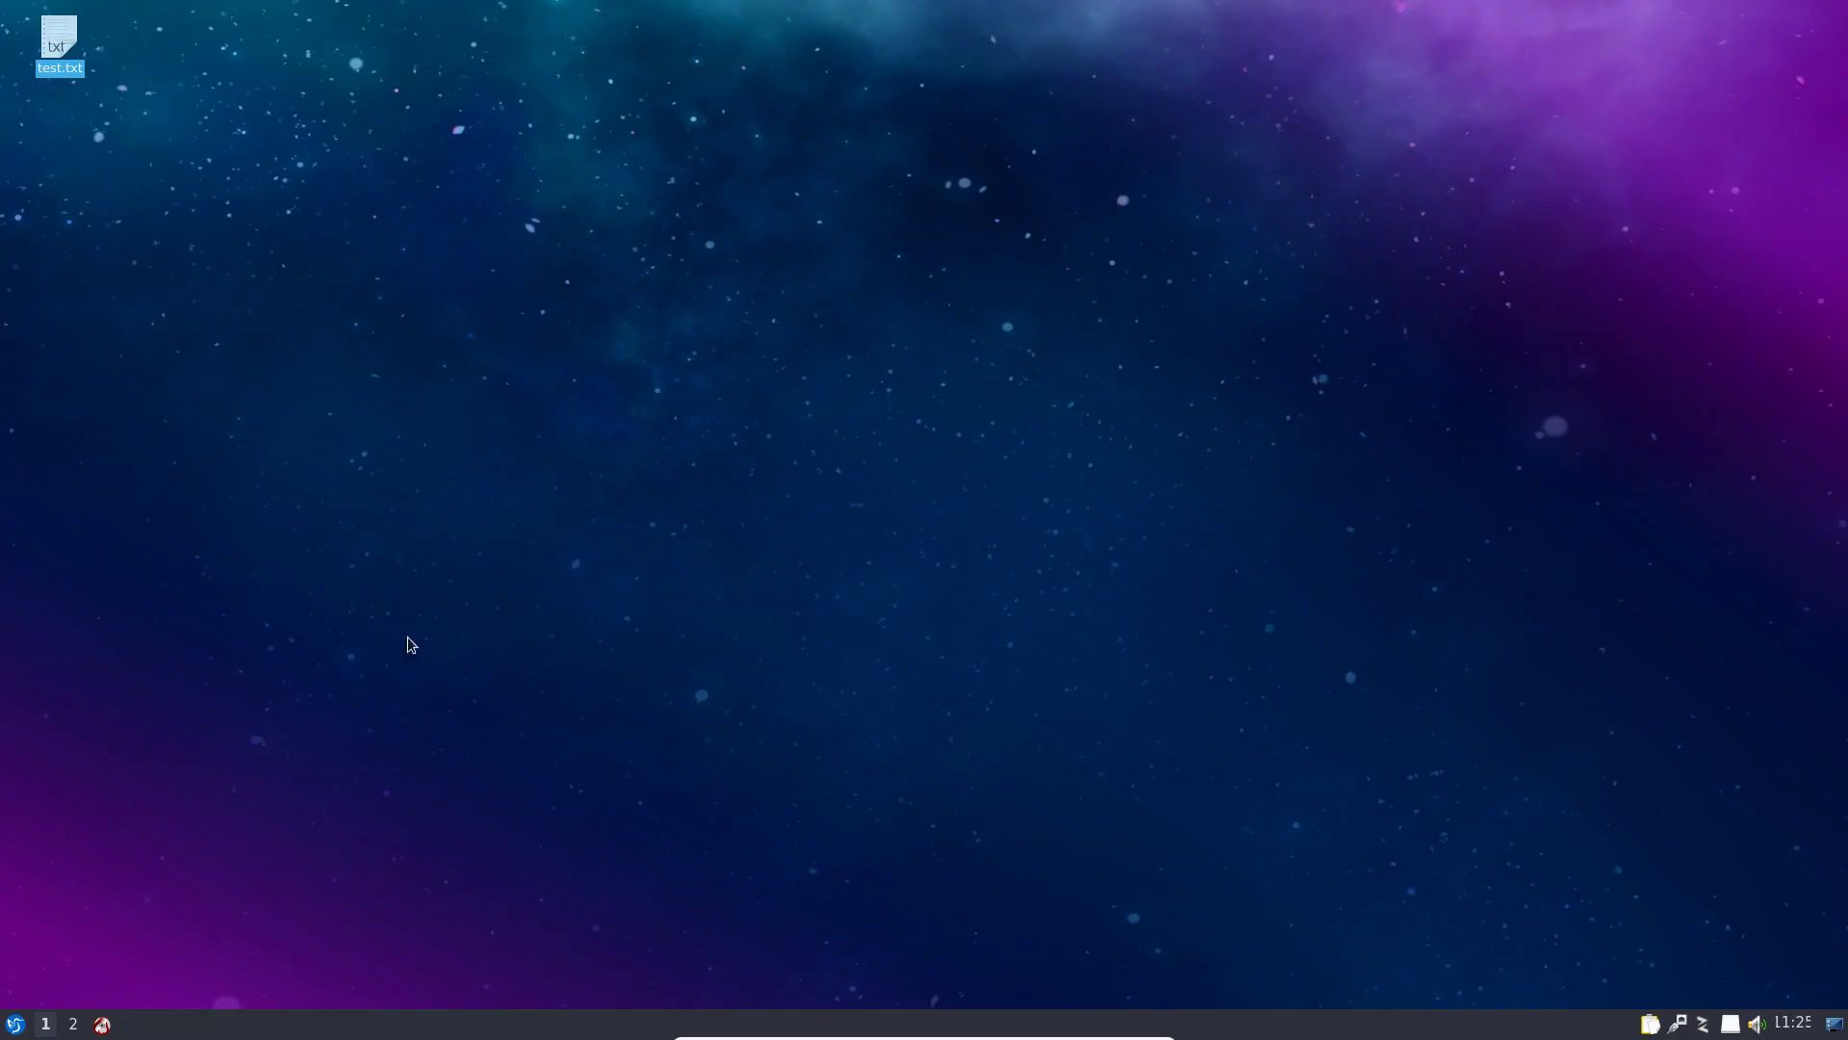
# Step: Relaunch K3b, view Help > About K3b (17.12.3), then close it
pyautogui.click(12, 1023)
pyautogui.click(100, 1021)
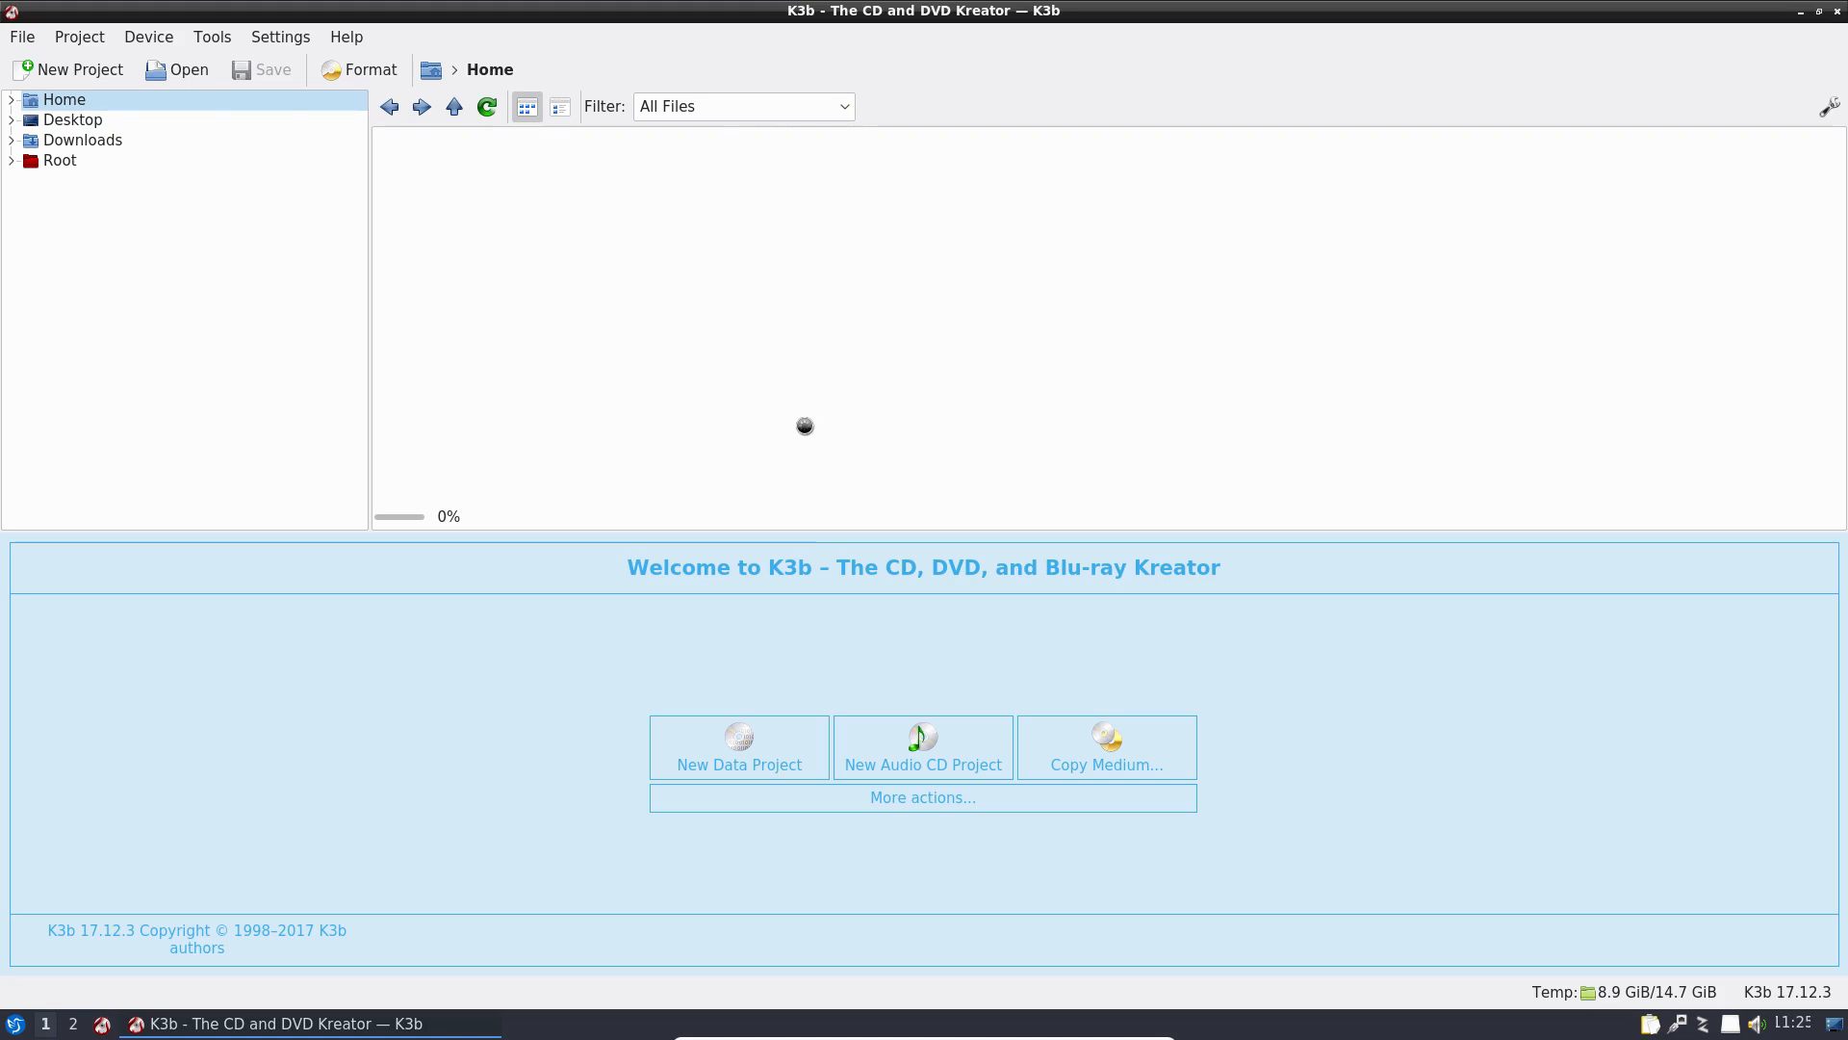
pyautogui.click(1055, 589)
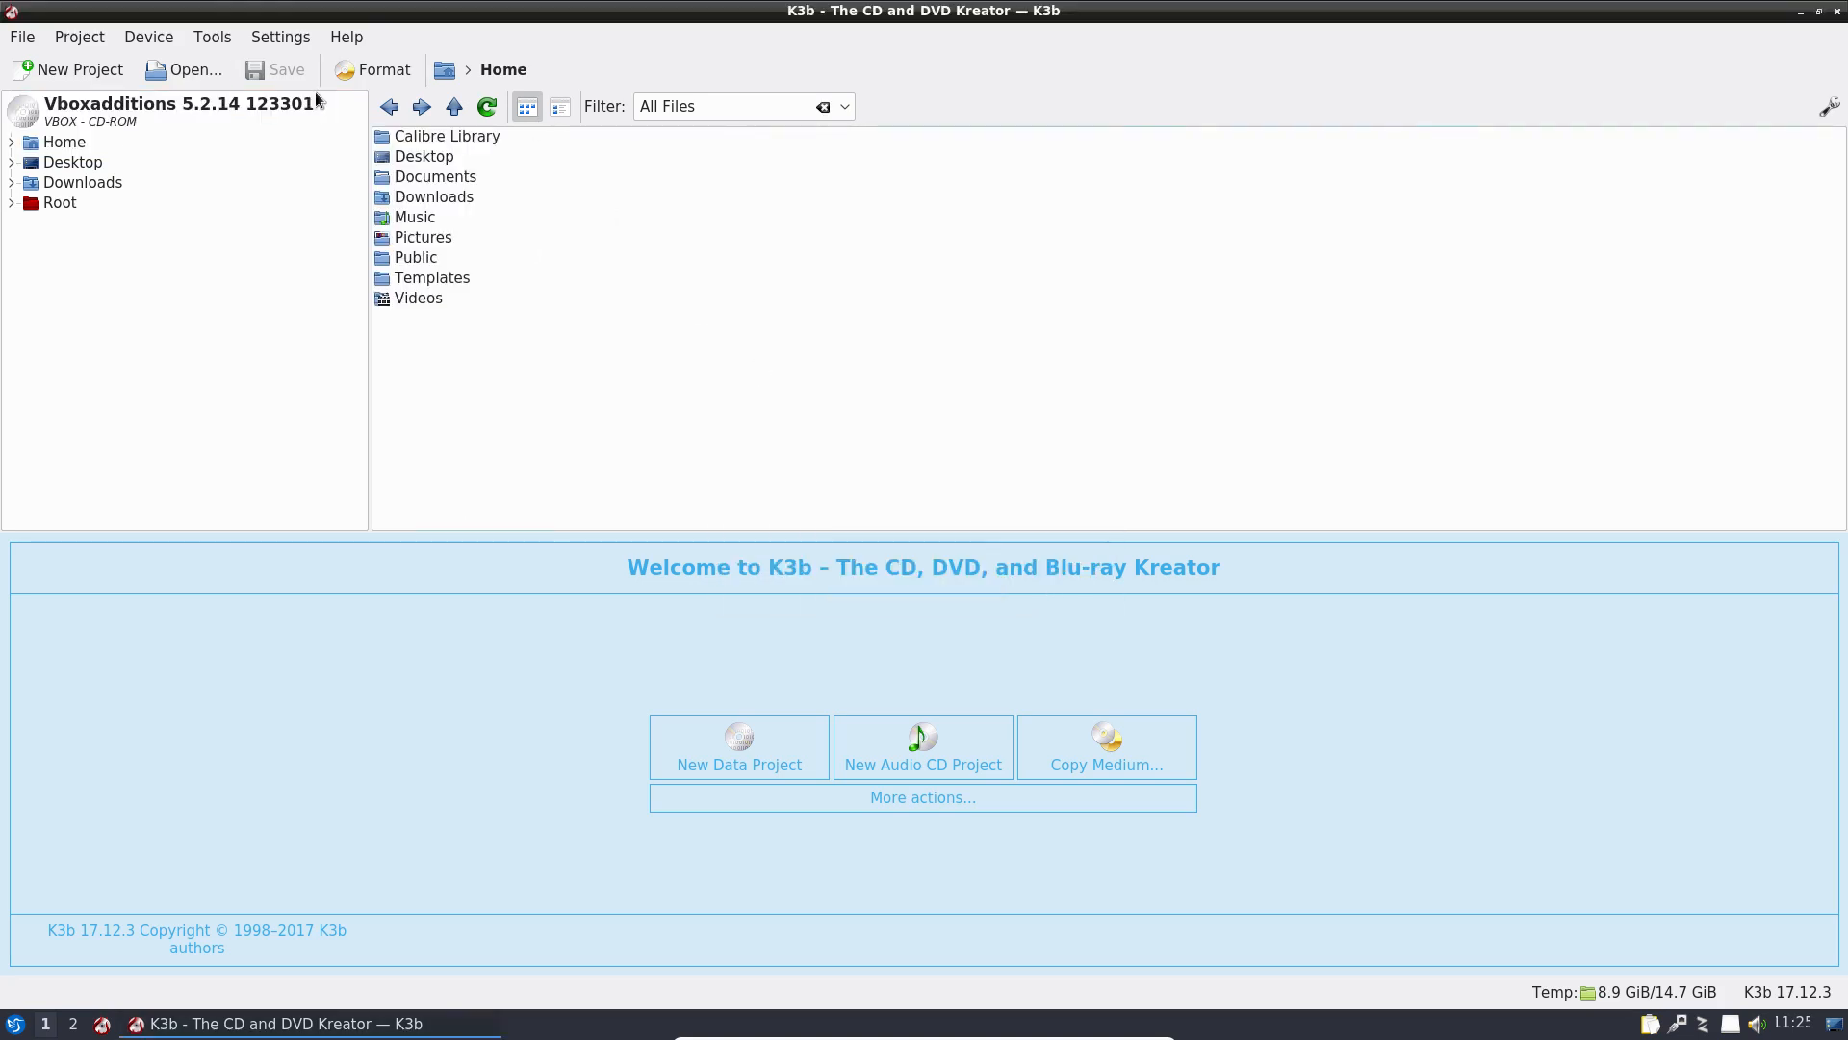
pyautogui.click(344, 36)
pyautogui.click(368, 250)
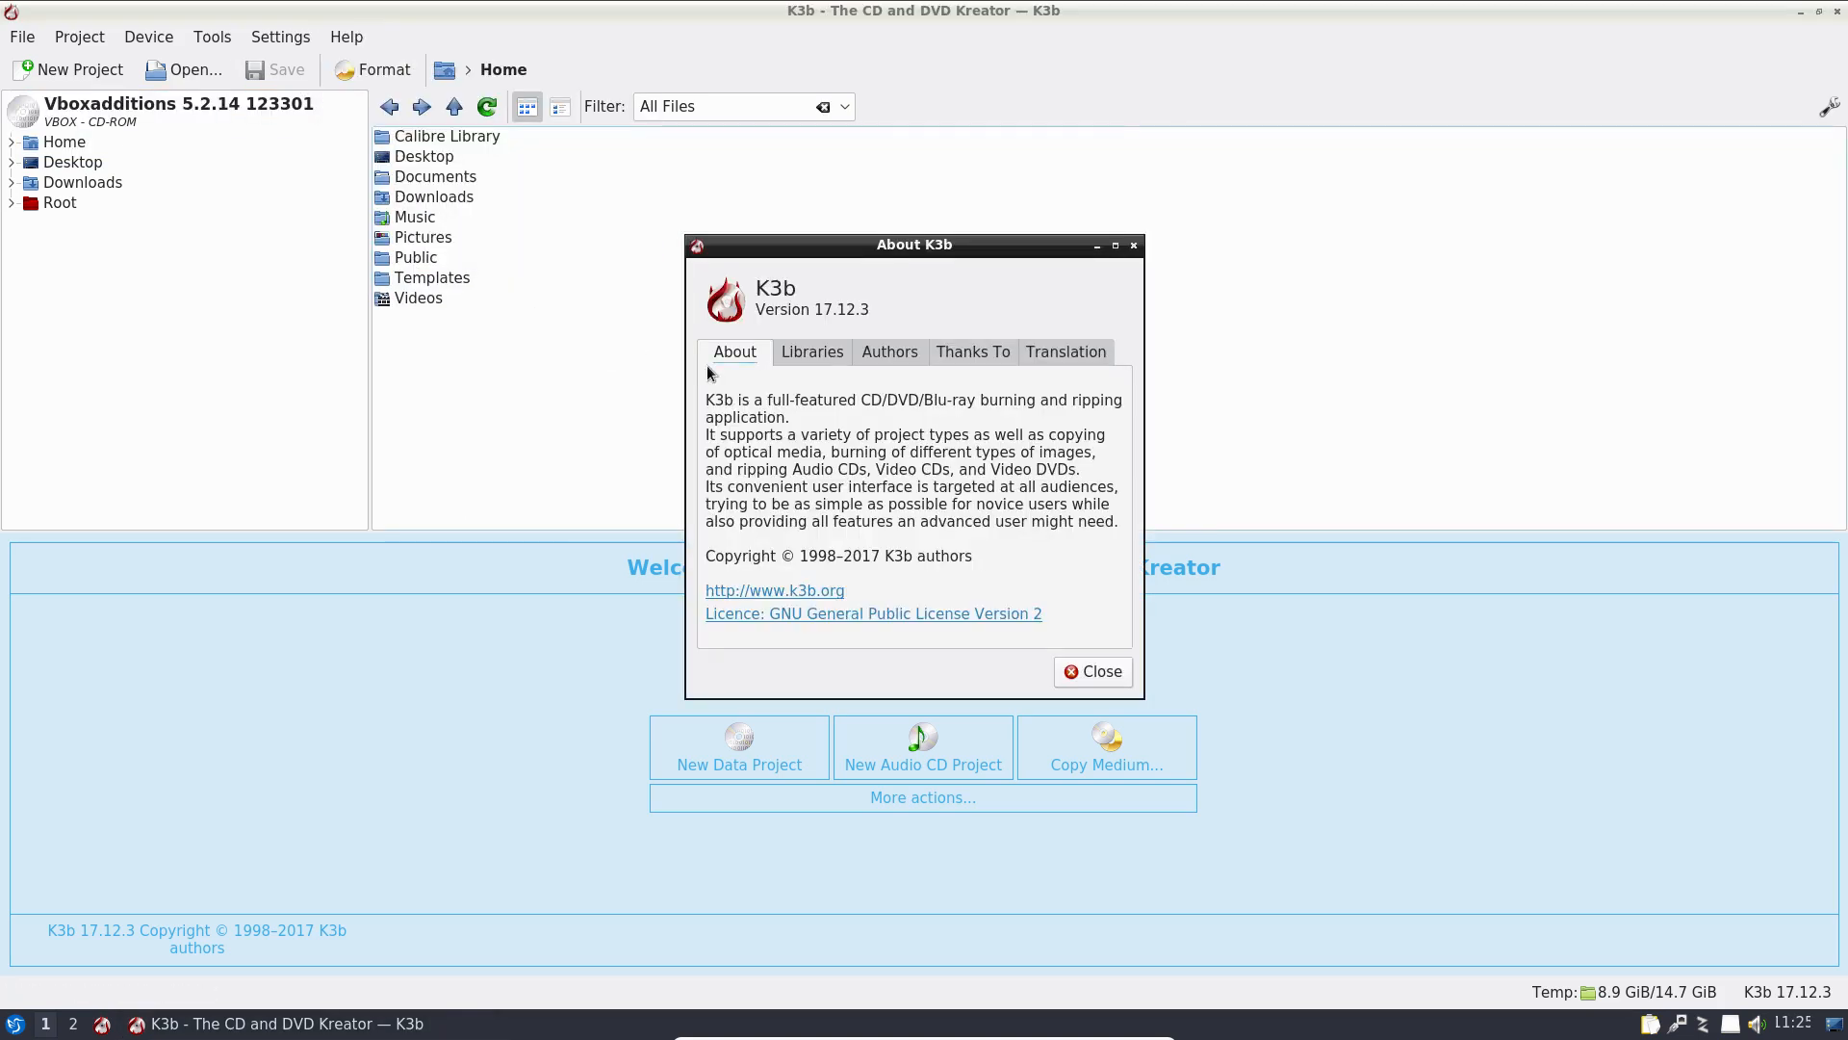
pyautogui.click(1093, 671)
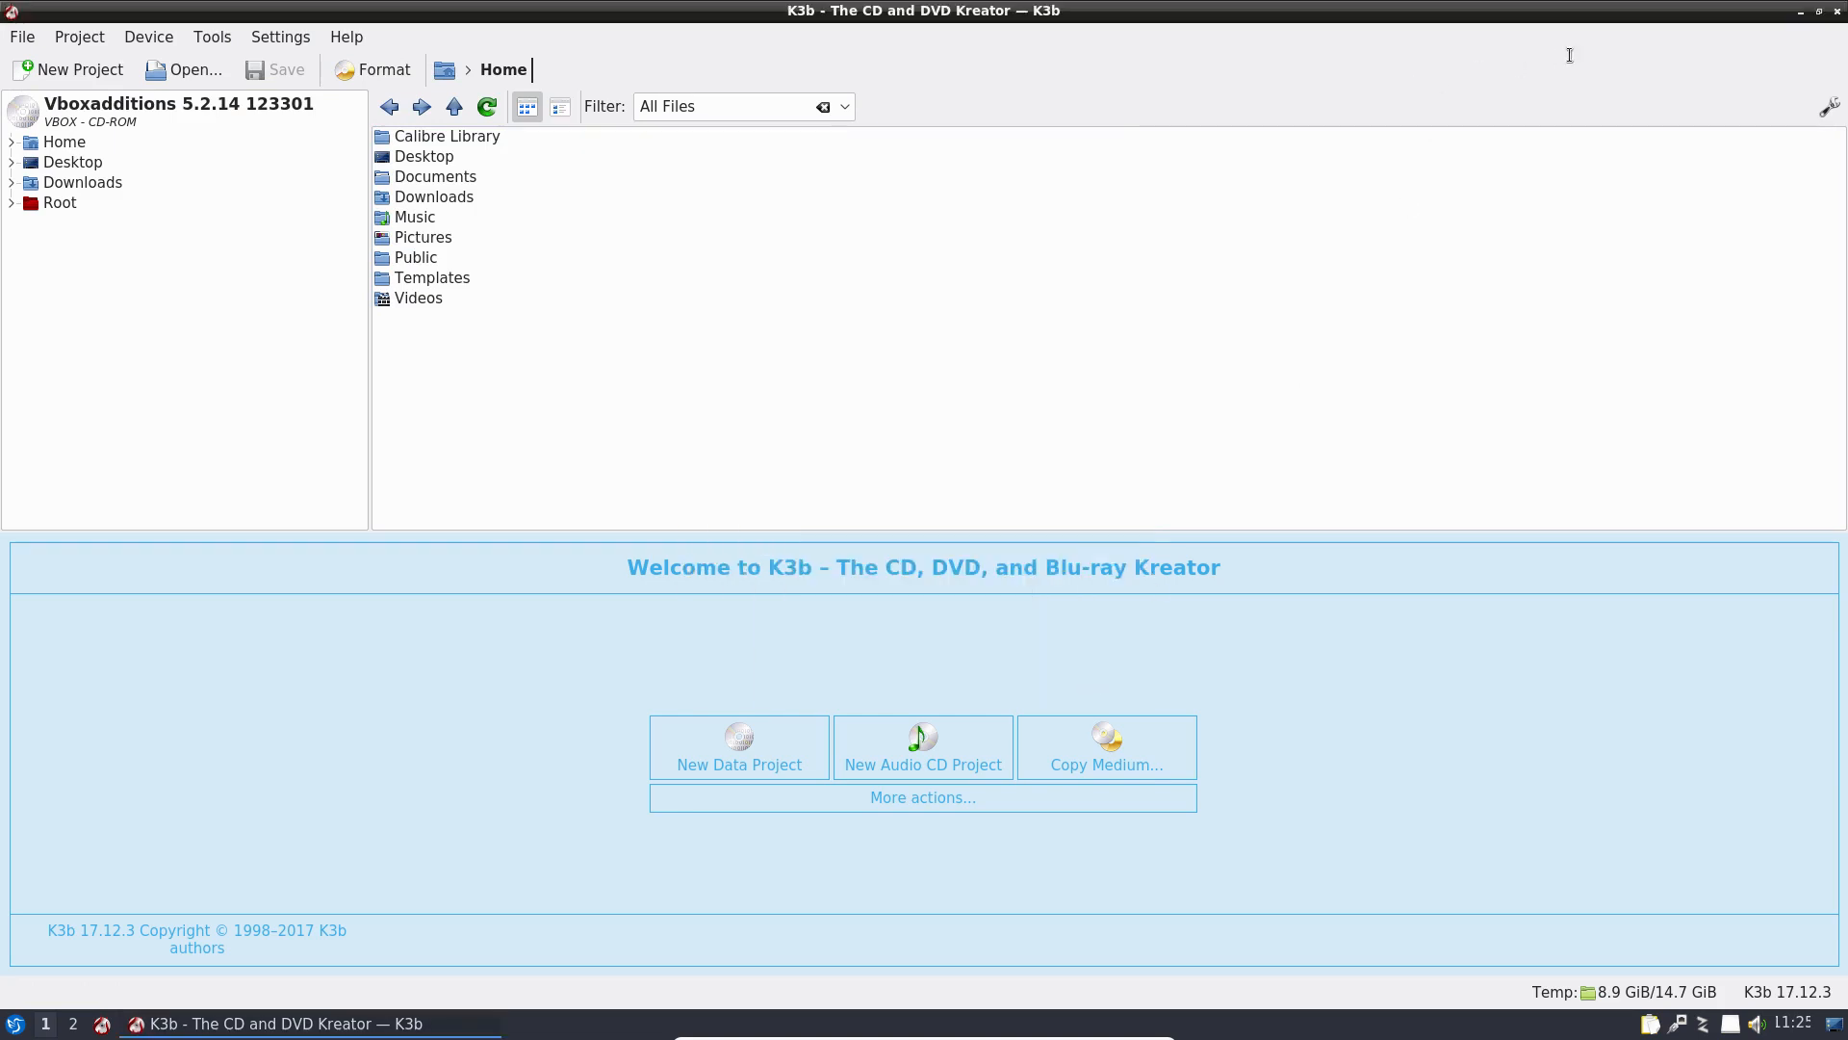
pyautogui.click(1838, 10)
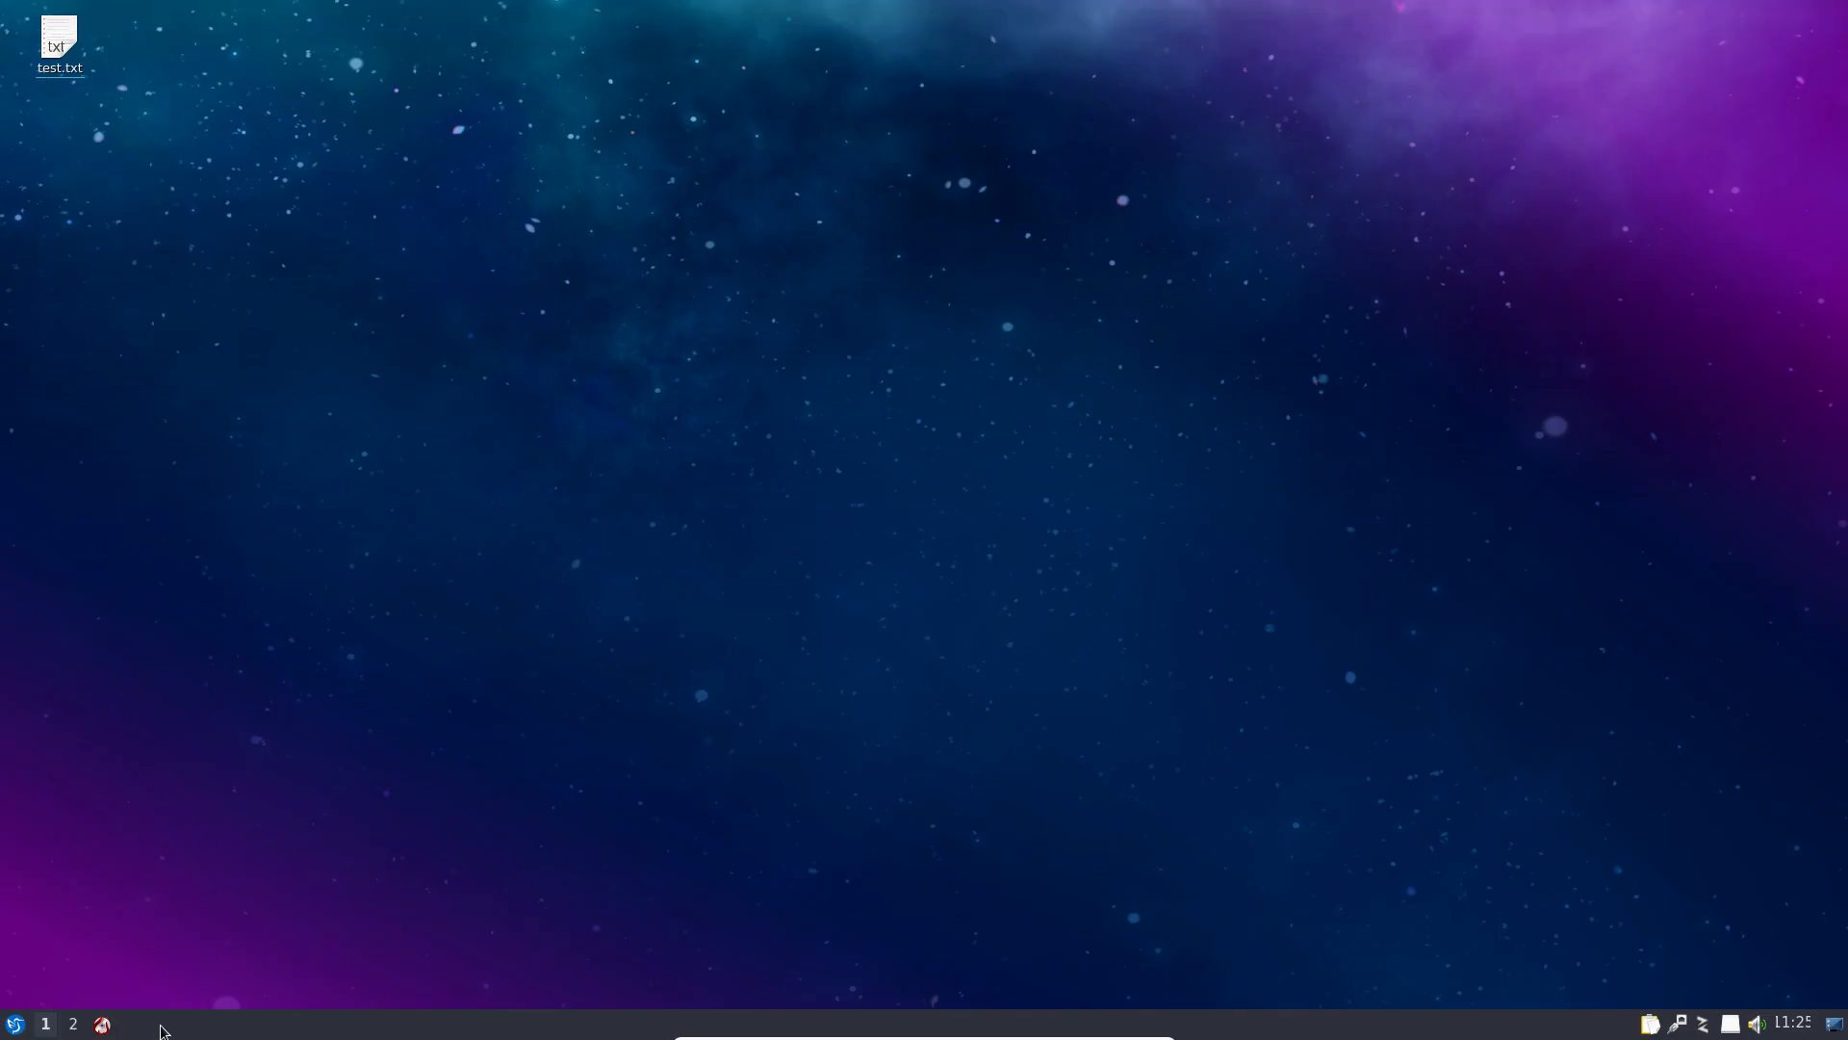
# Step: Open About LXQt, view its Authors, Thanks, Translations and Technical Info tabs, then close it
pyautogui.click(14, 1023)
pyautogui.moveTo(108, 939)
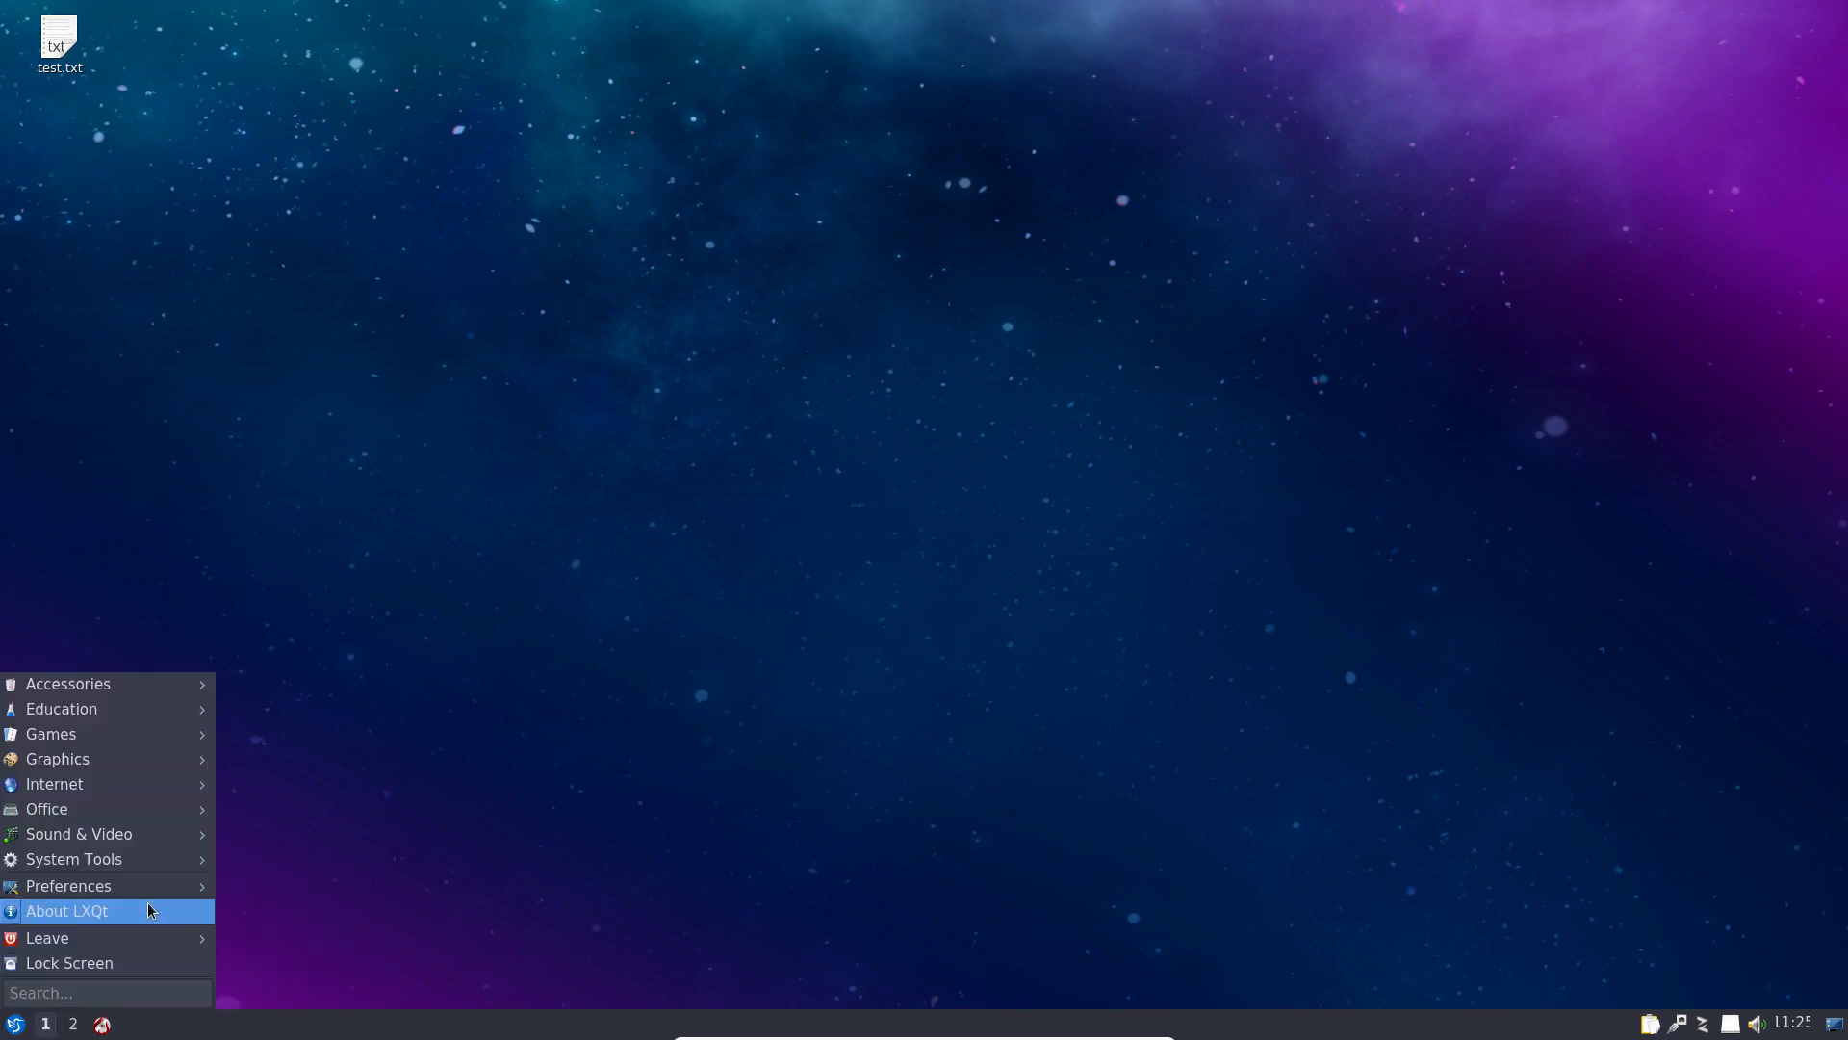
pyautogui.click(147, 911)
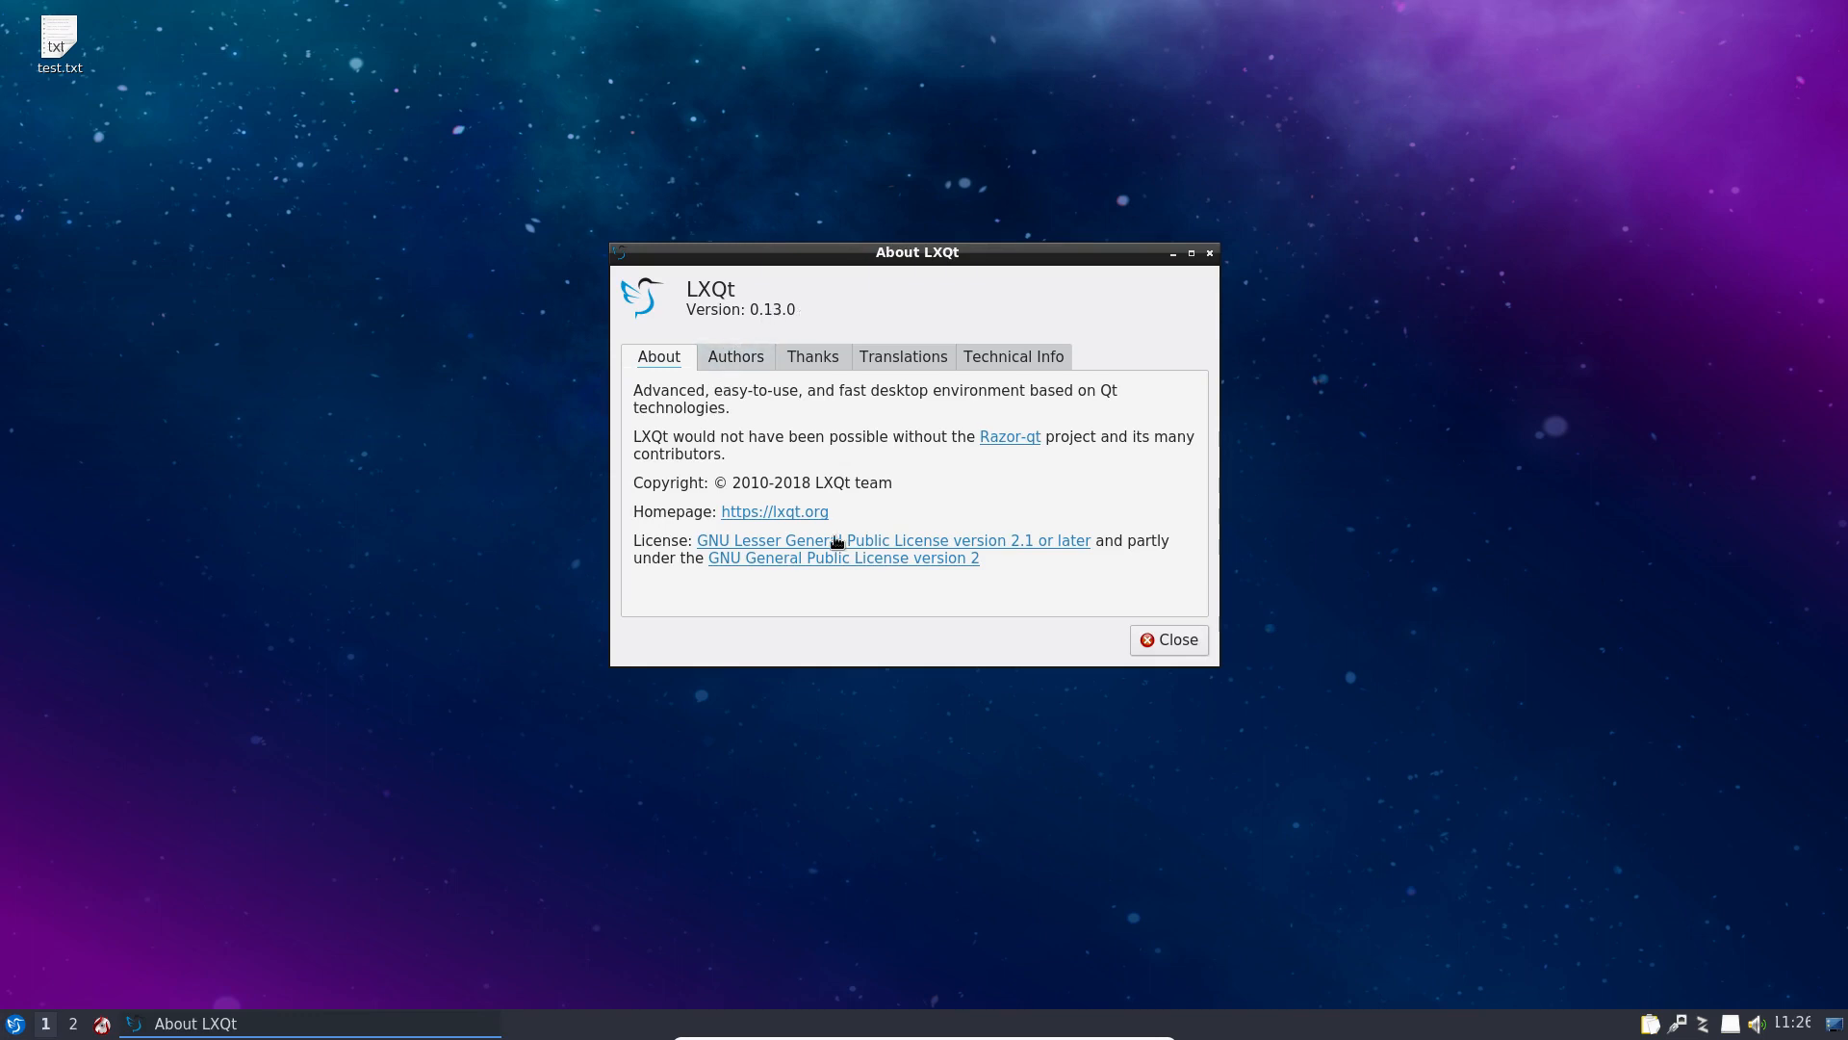
pyautogui.click(722, 370)
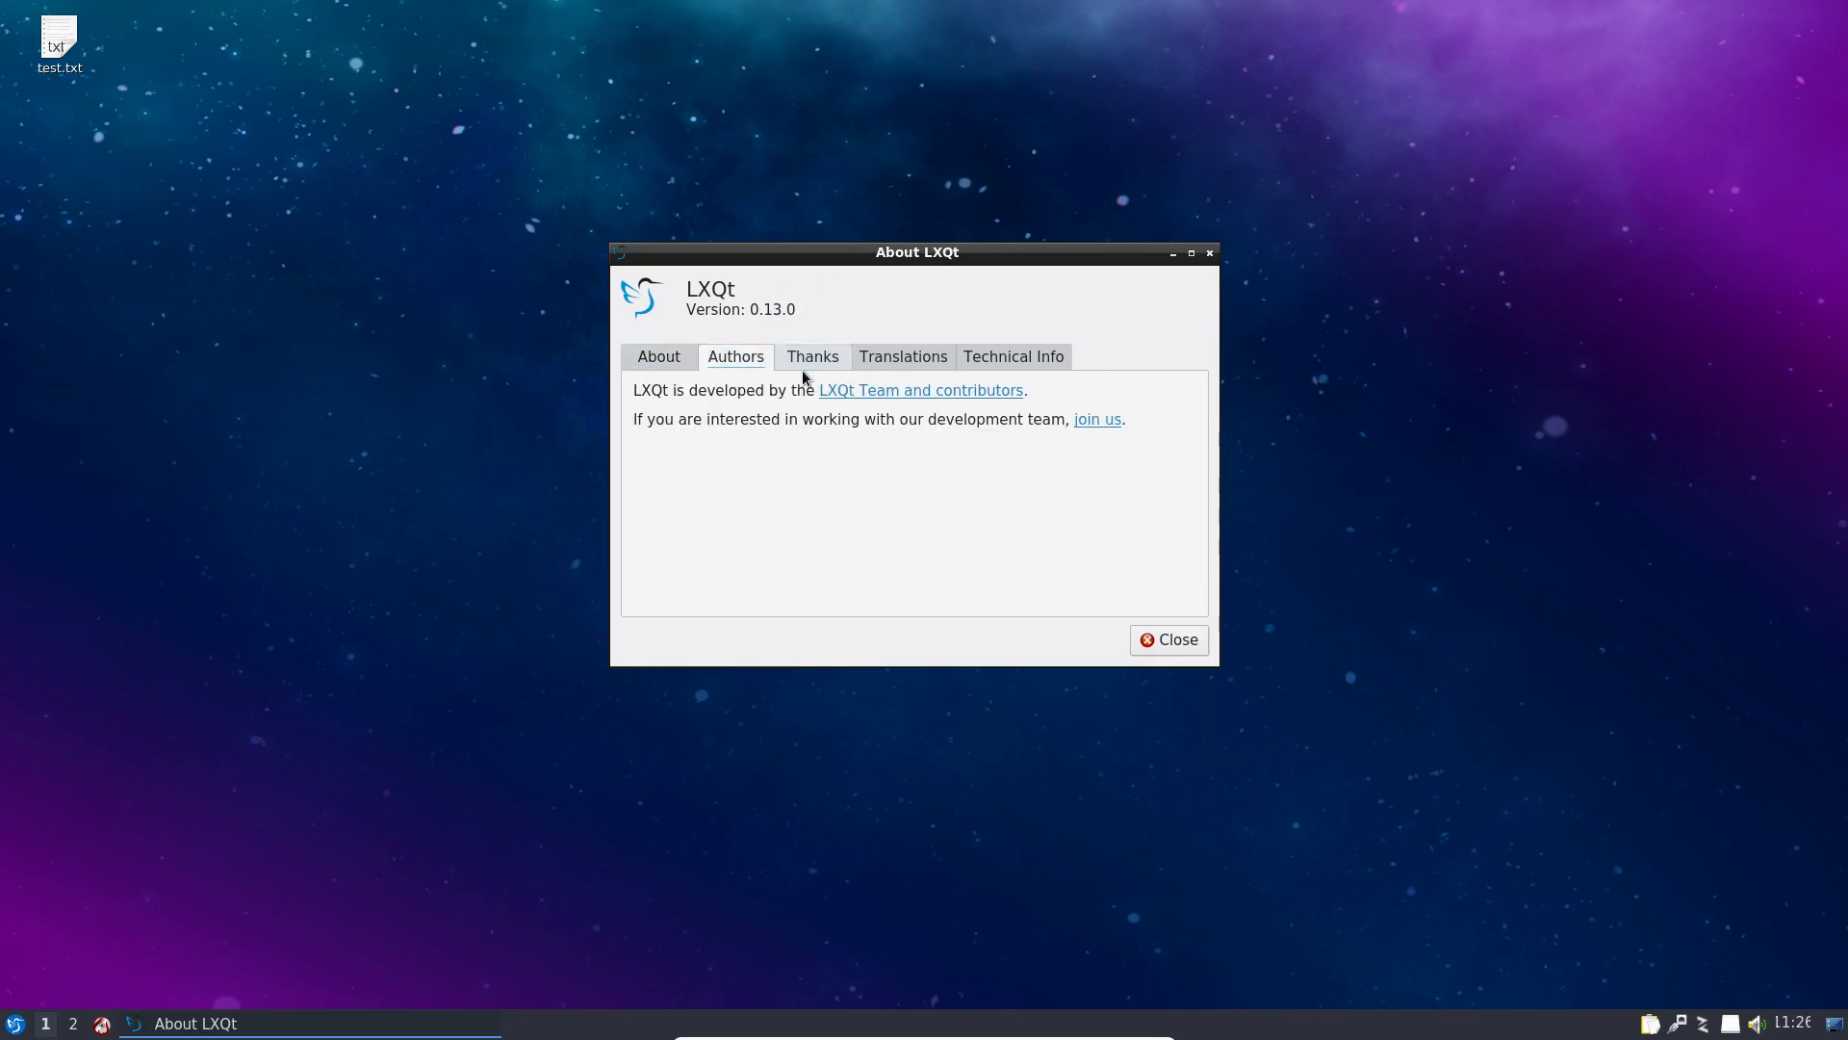
pyautogui.click(795, 366)
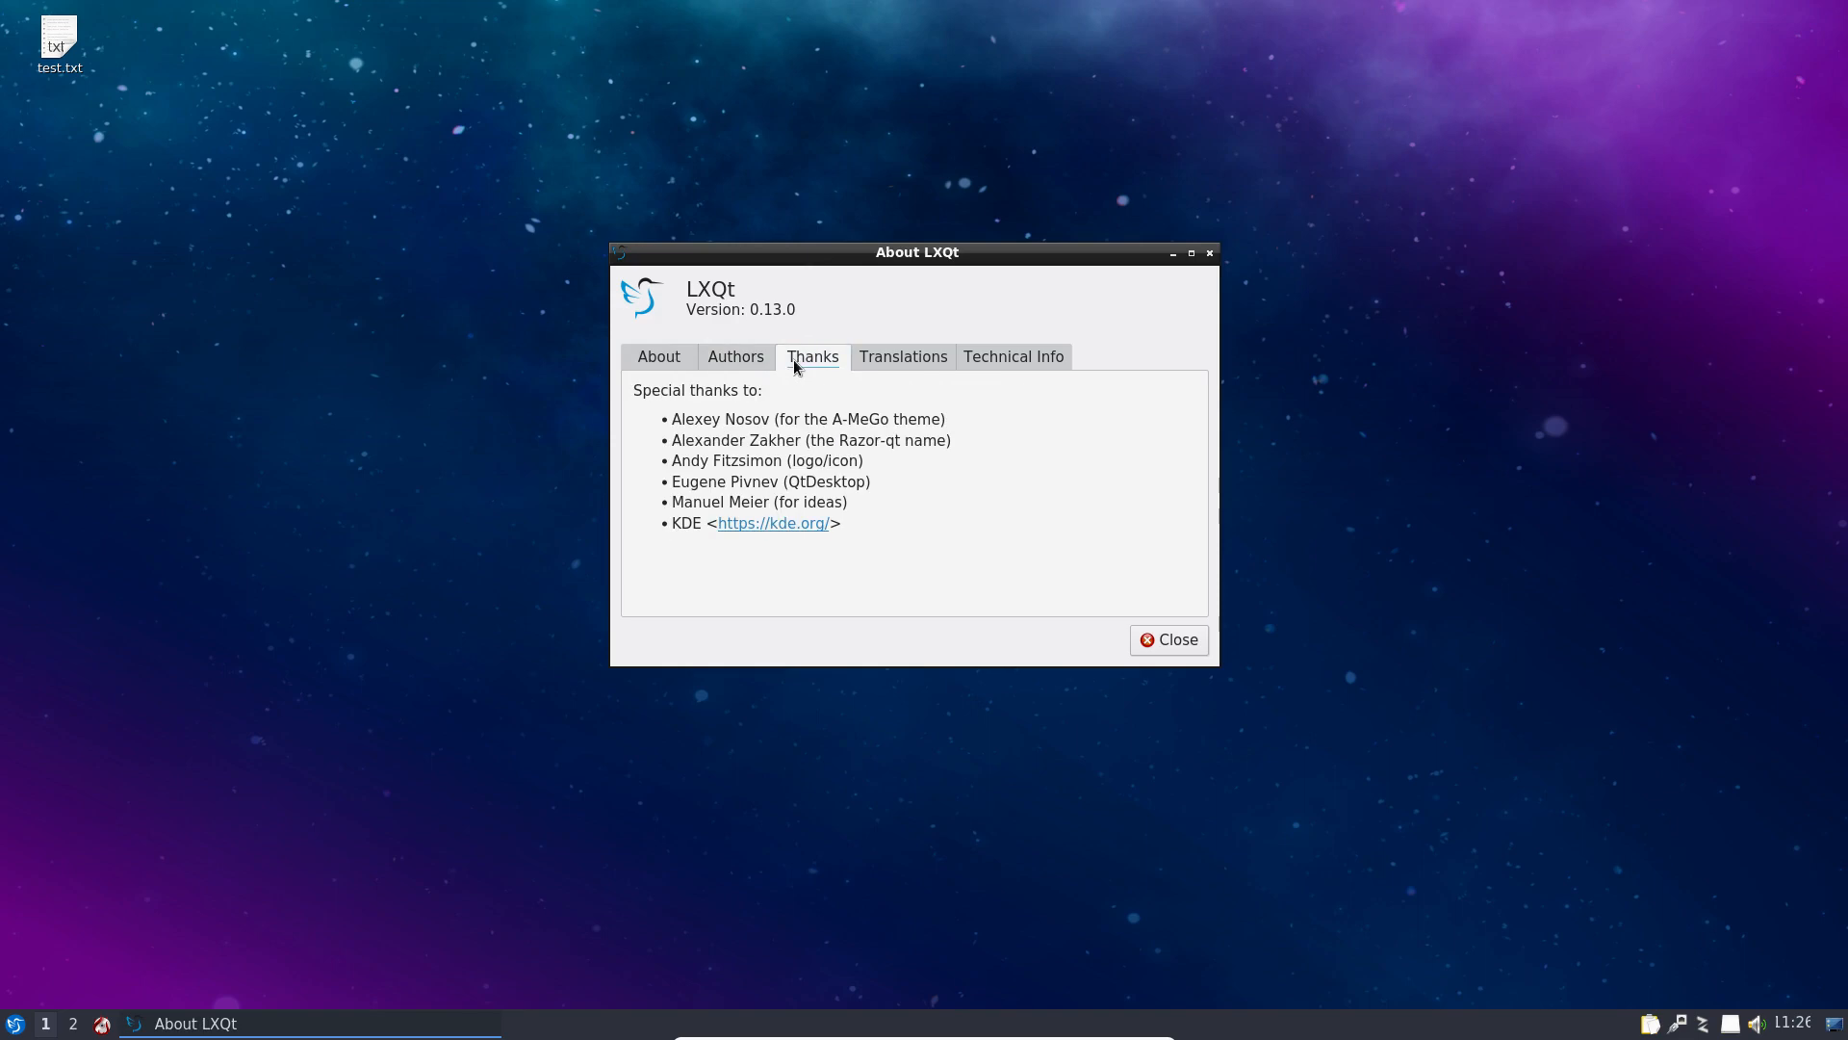
pyautogui.click(909, 357)
pyautogui.click(1030, 358)
pyautogui.click(1174, 641)
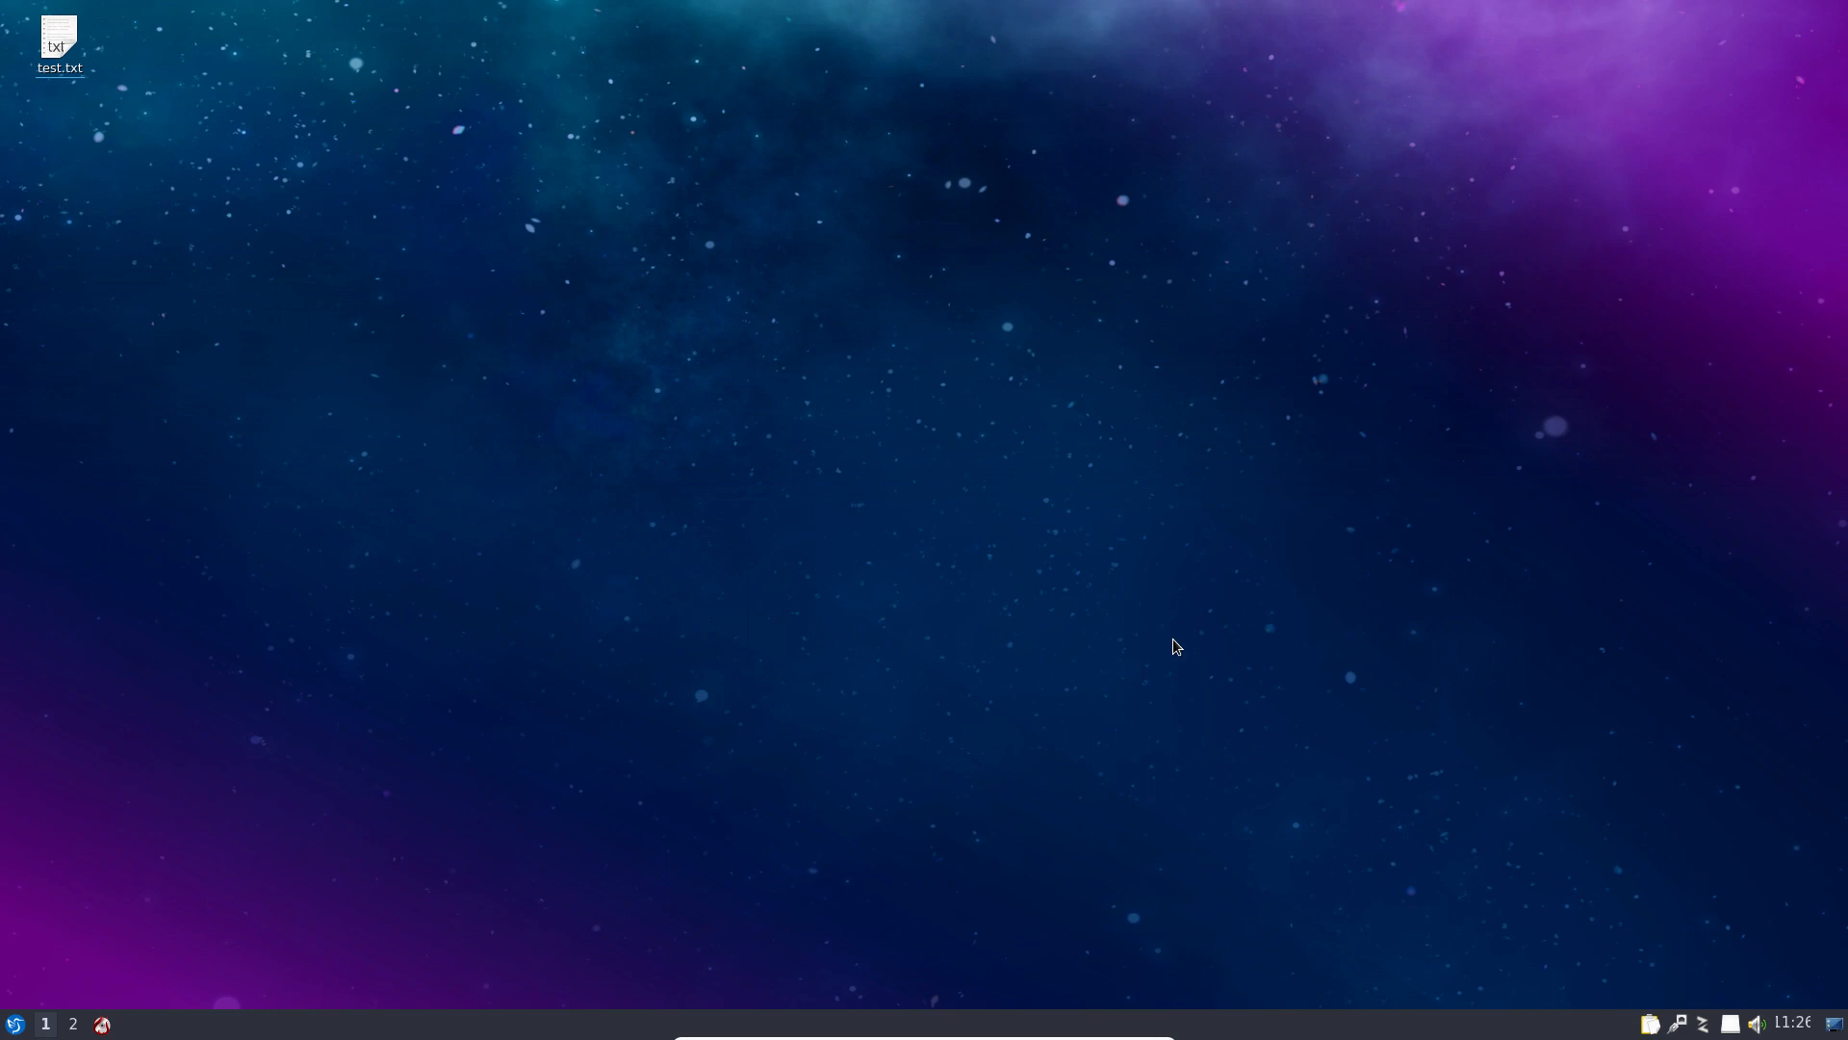
# Step: Switch to workspace 2, return to workspace 1, and reopen the application menu
pyautogui.click(65, 1027)
pyautogui.click(47, 1026)
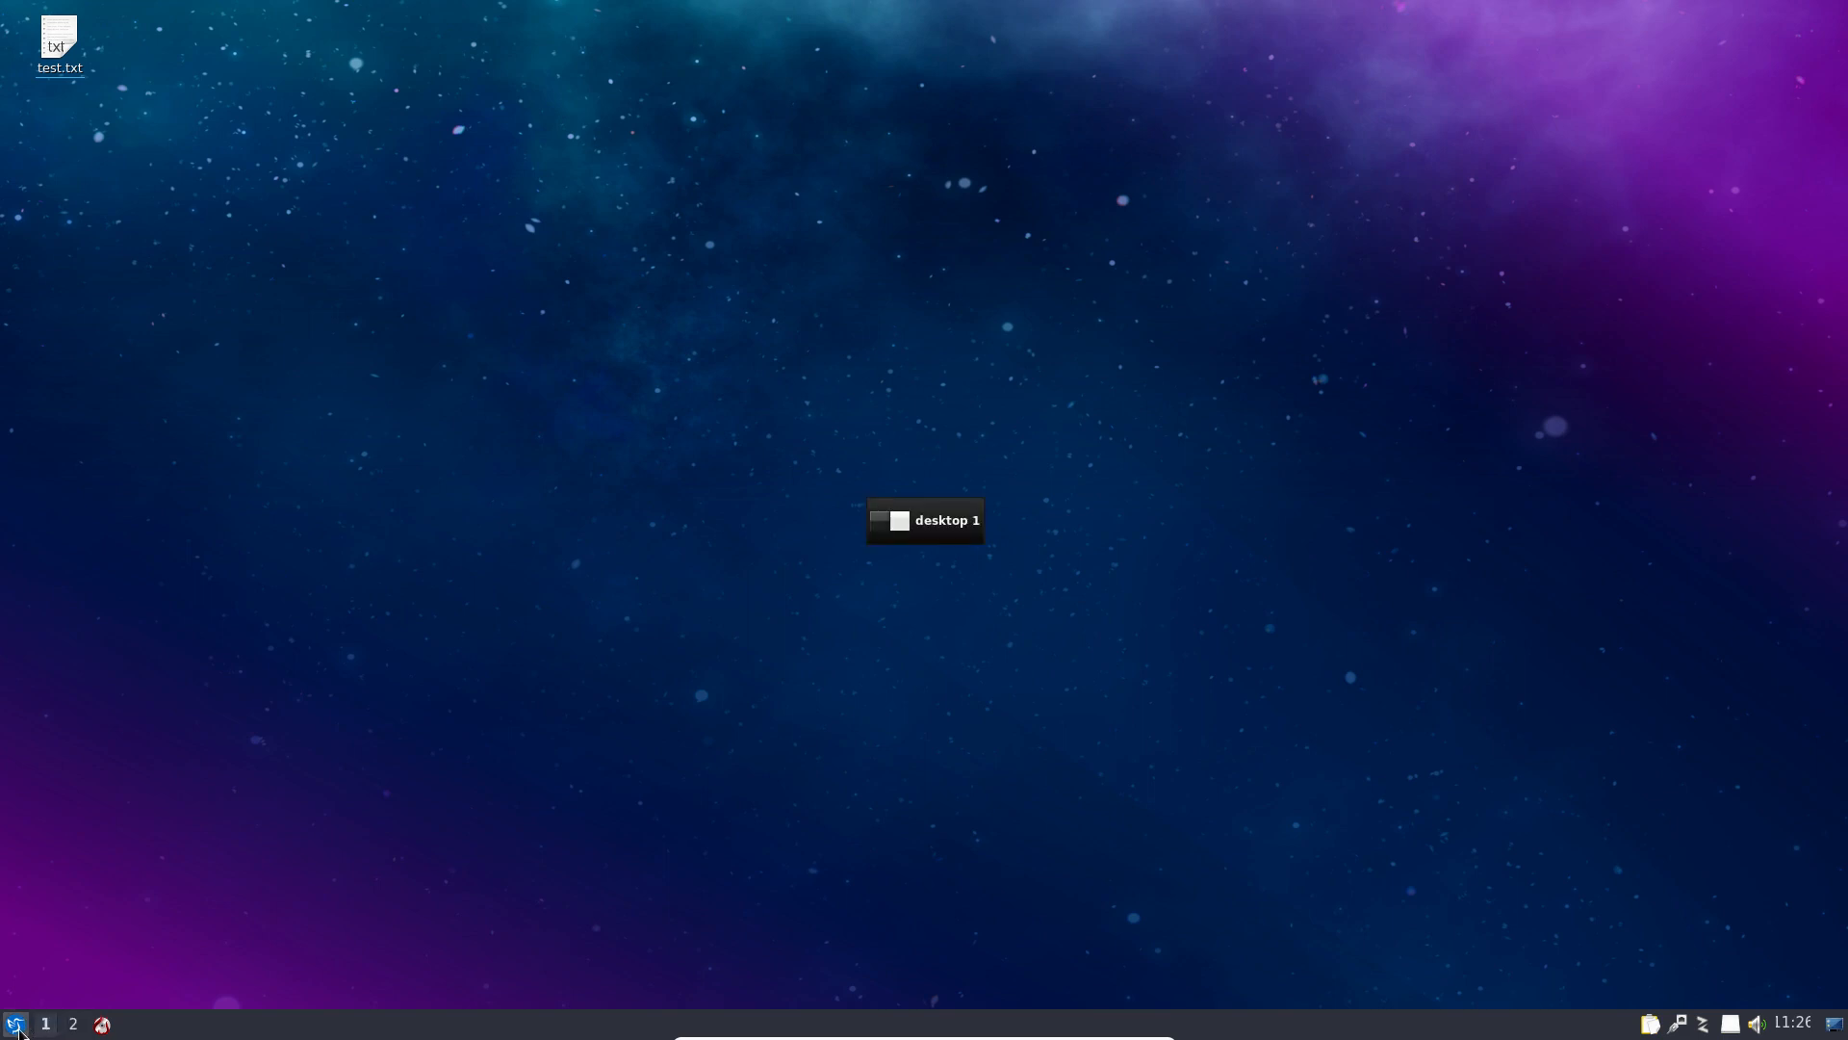
pyautogui.click(17, 1026)
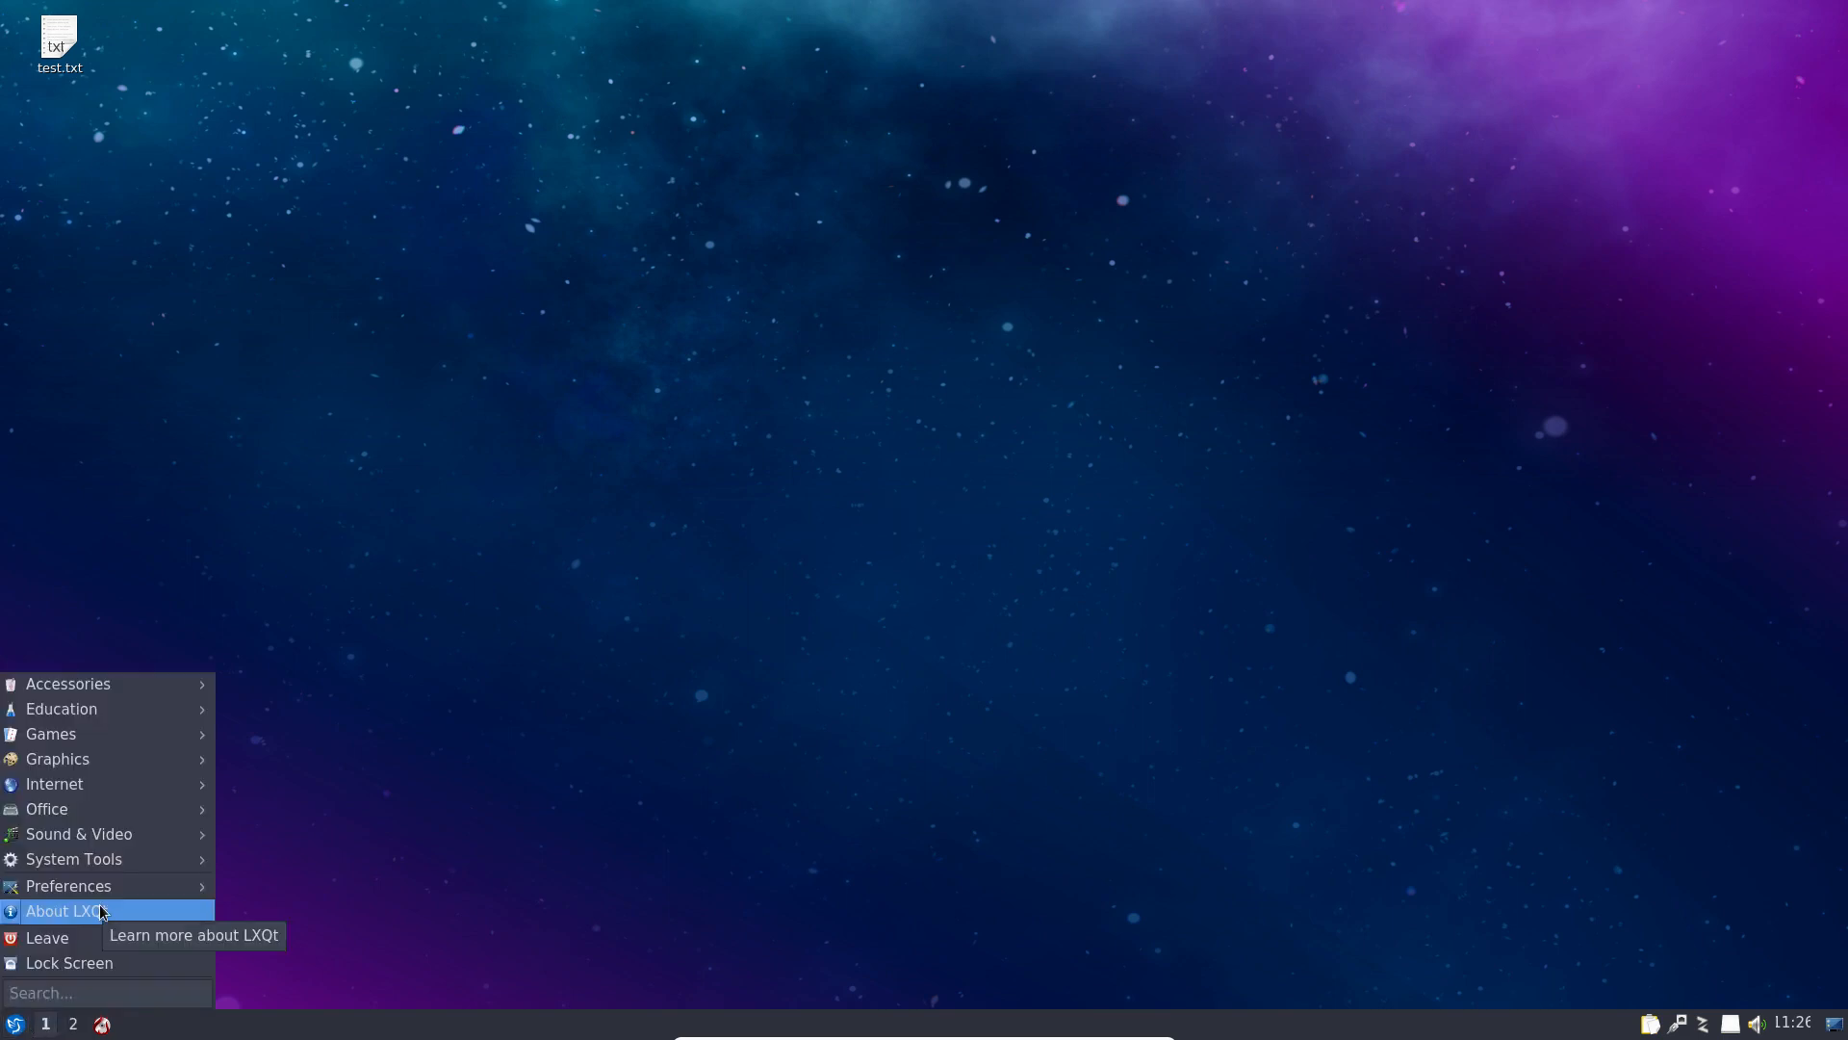
# Step: Launch PulseAudio Volume Control and view its Playback, Recording, Output, Input and Configuration tabs
pyautogui.moveTo(149, 843)
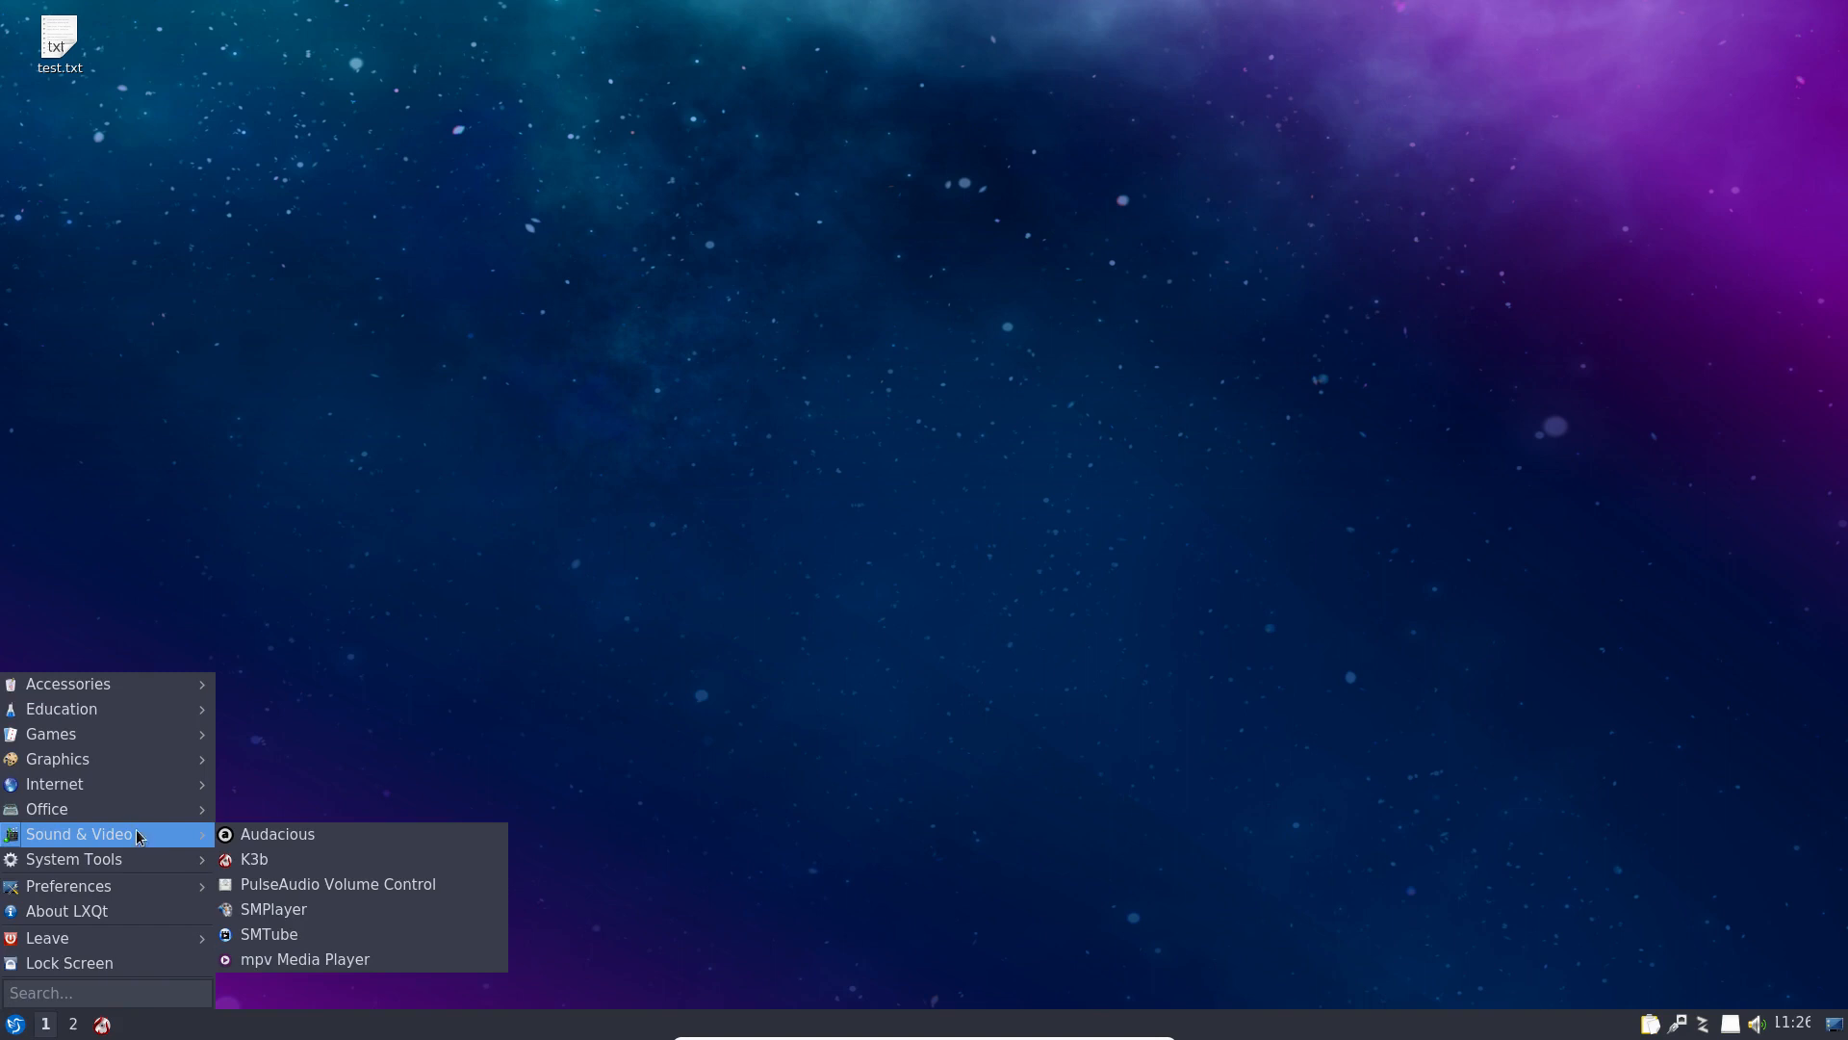
pyautogui.click(269, 883)
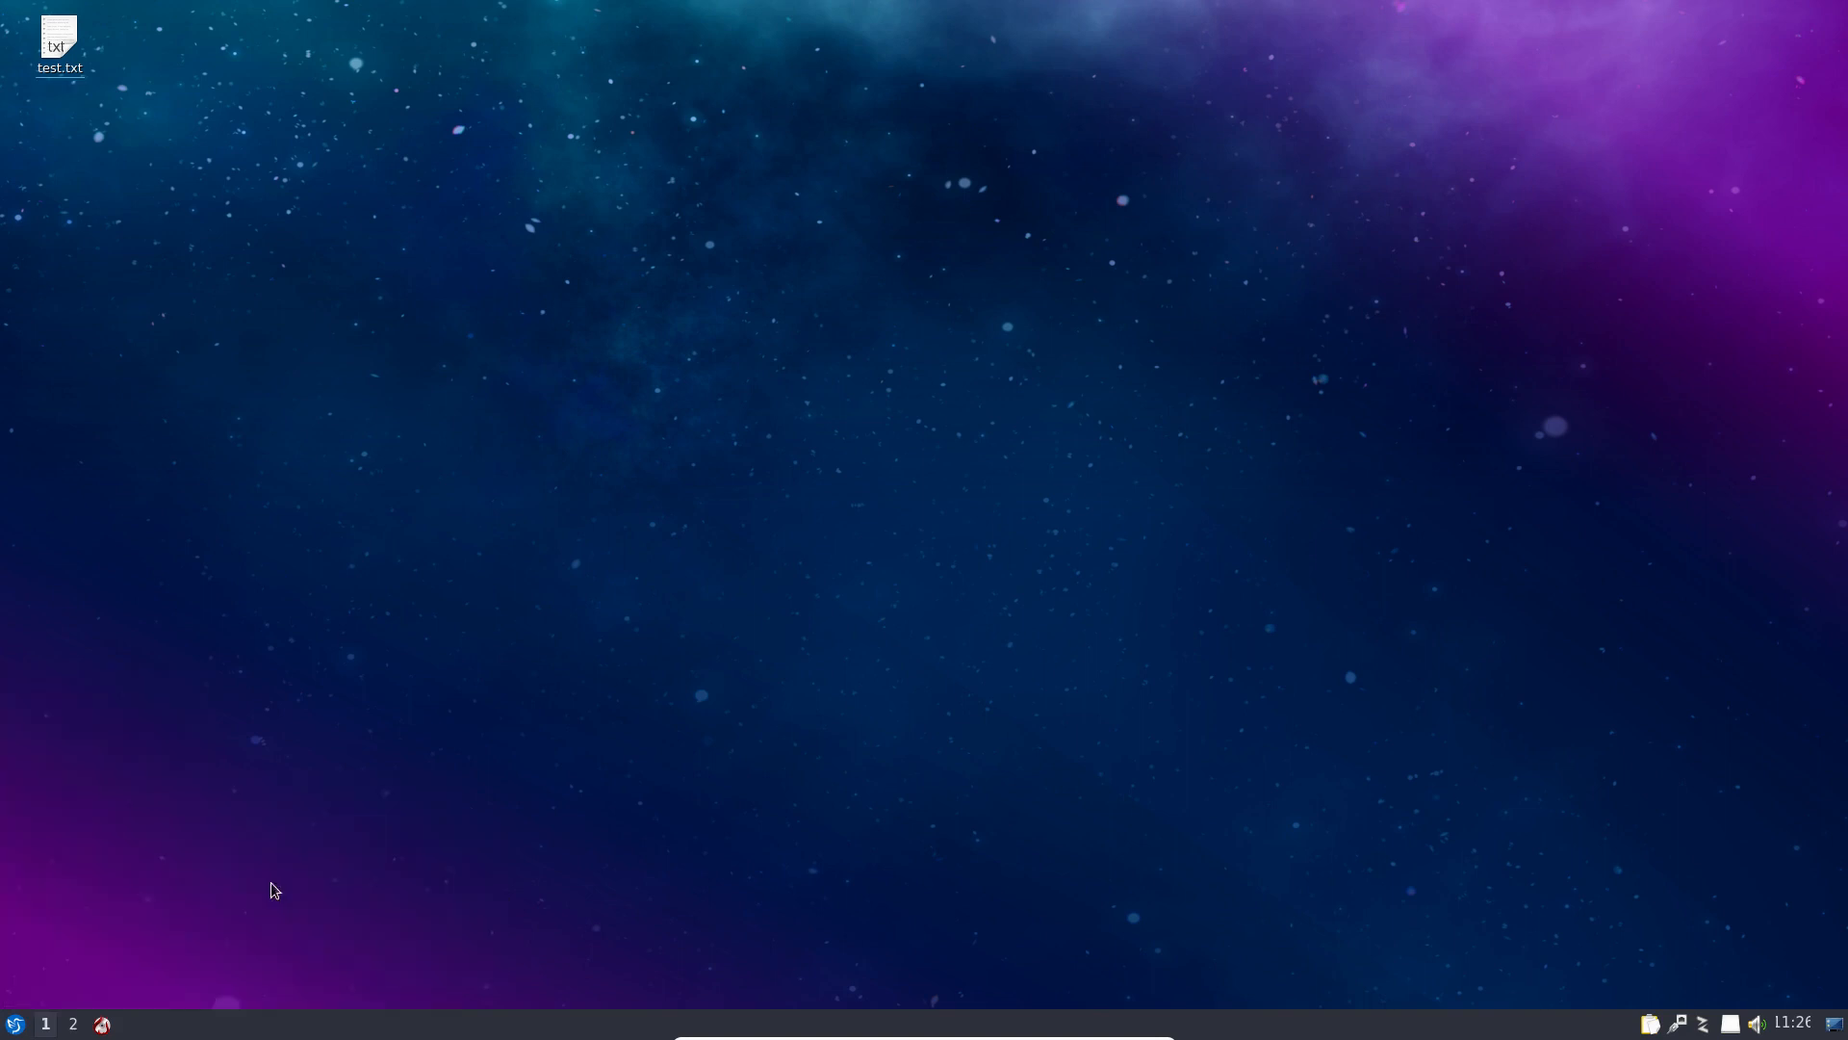
pyautogui.click(612, 229)
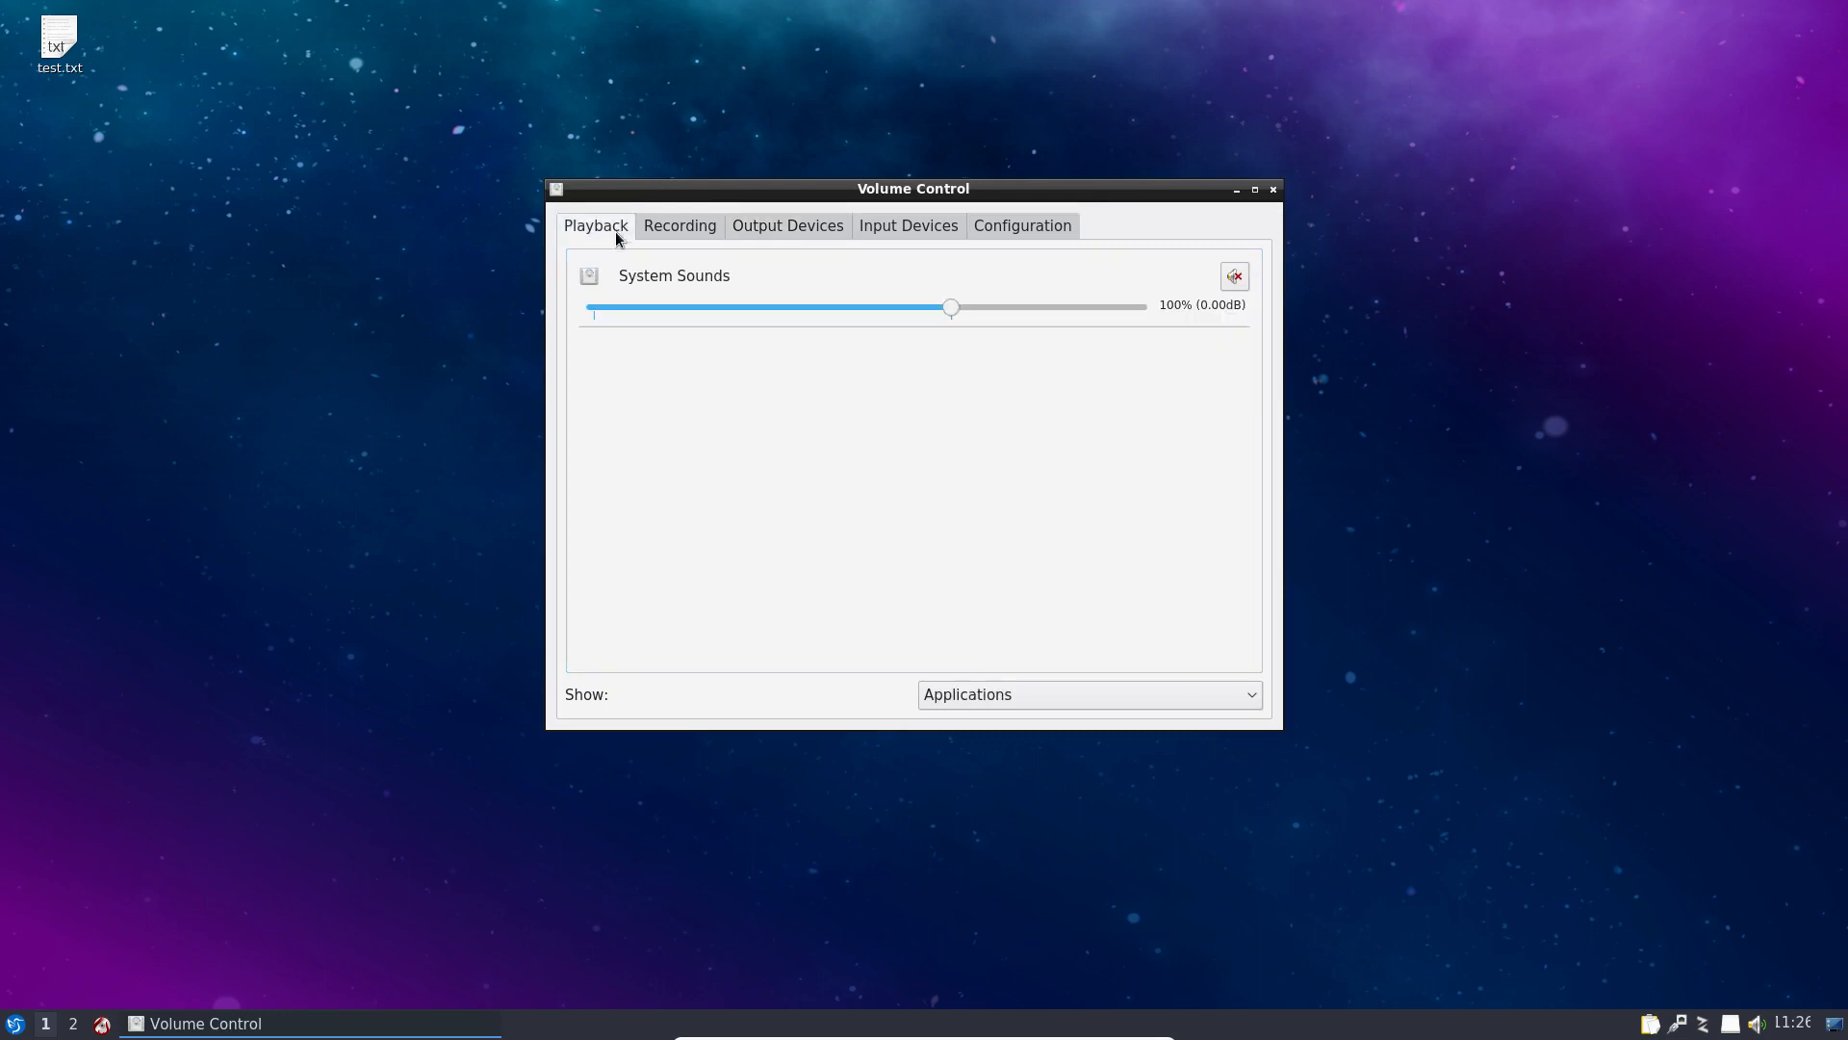
pyautogui.click(701, 231)
pyautogui.click(770, 226)
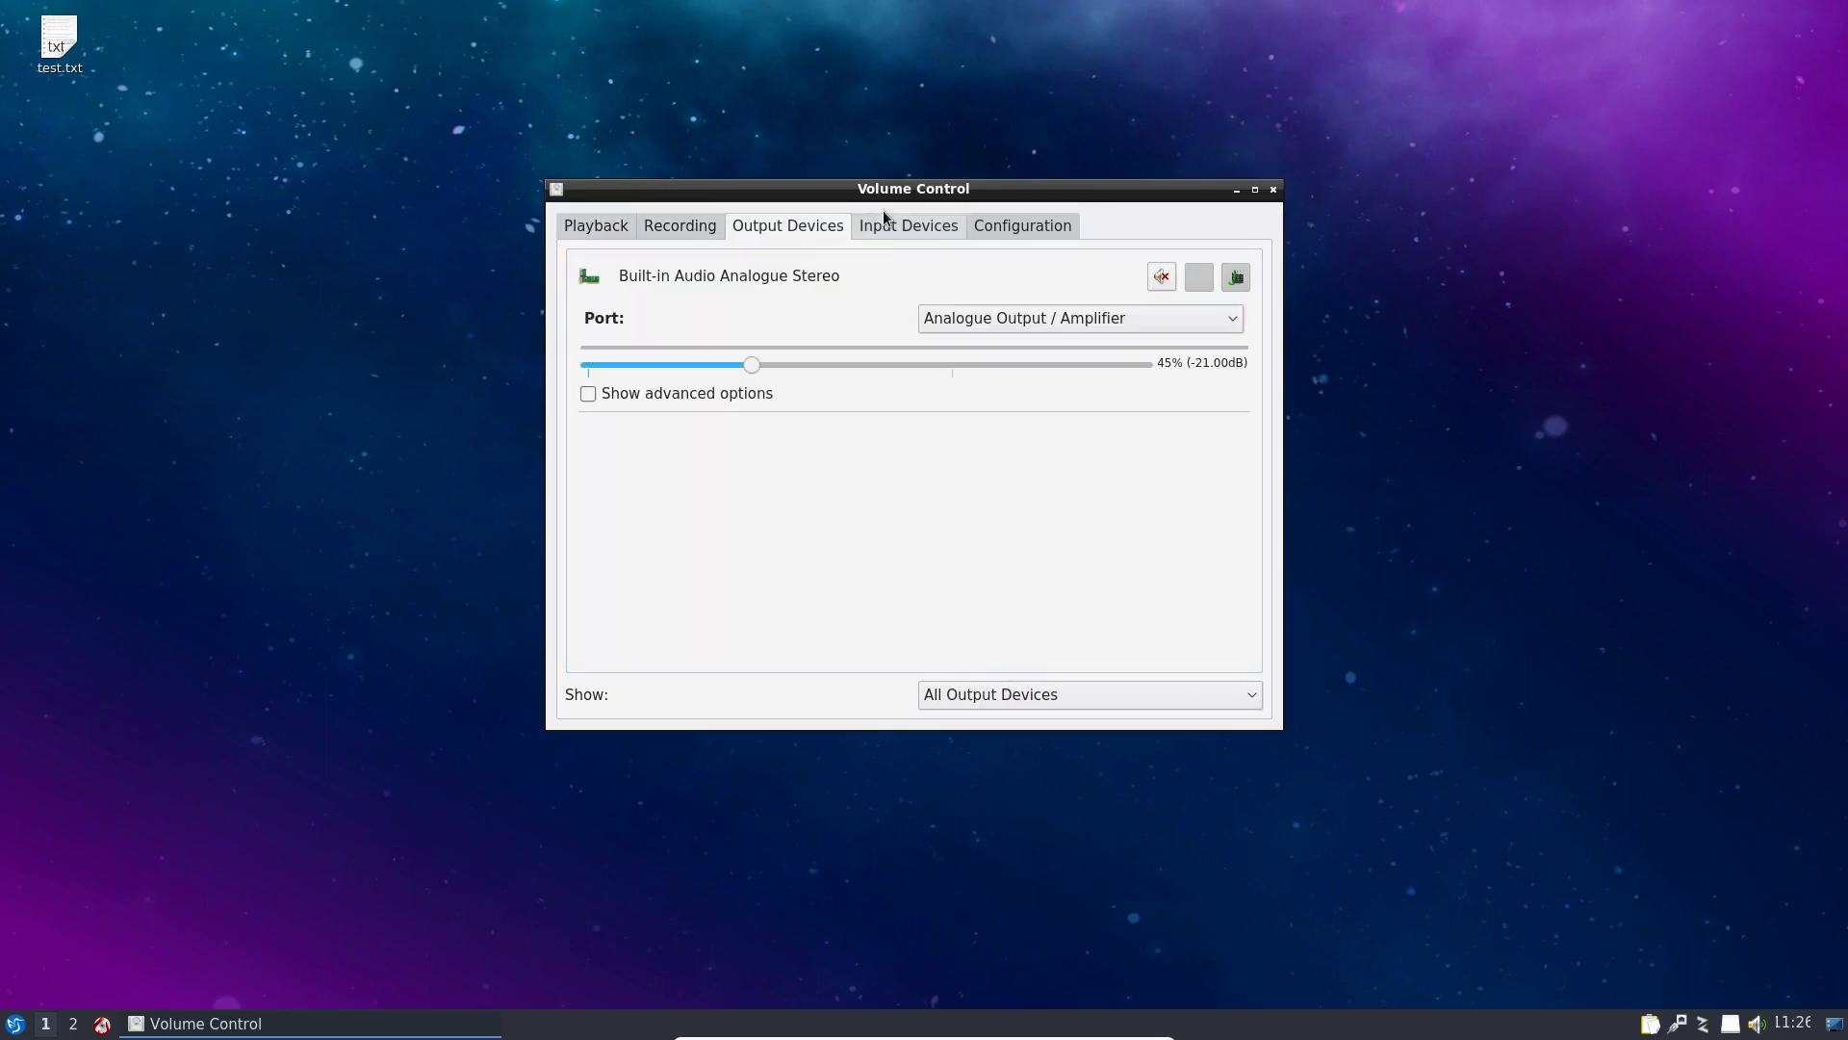
pyautogui.click(915, 227)
pyautogui.click(1015, 227)
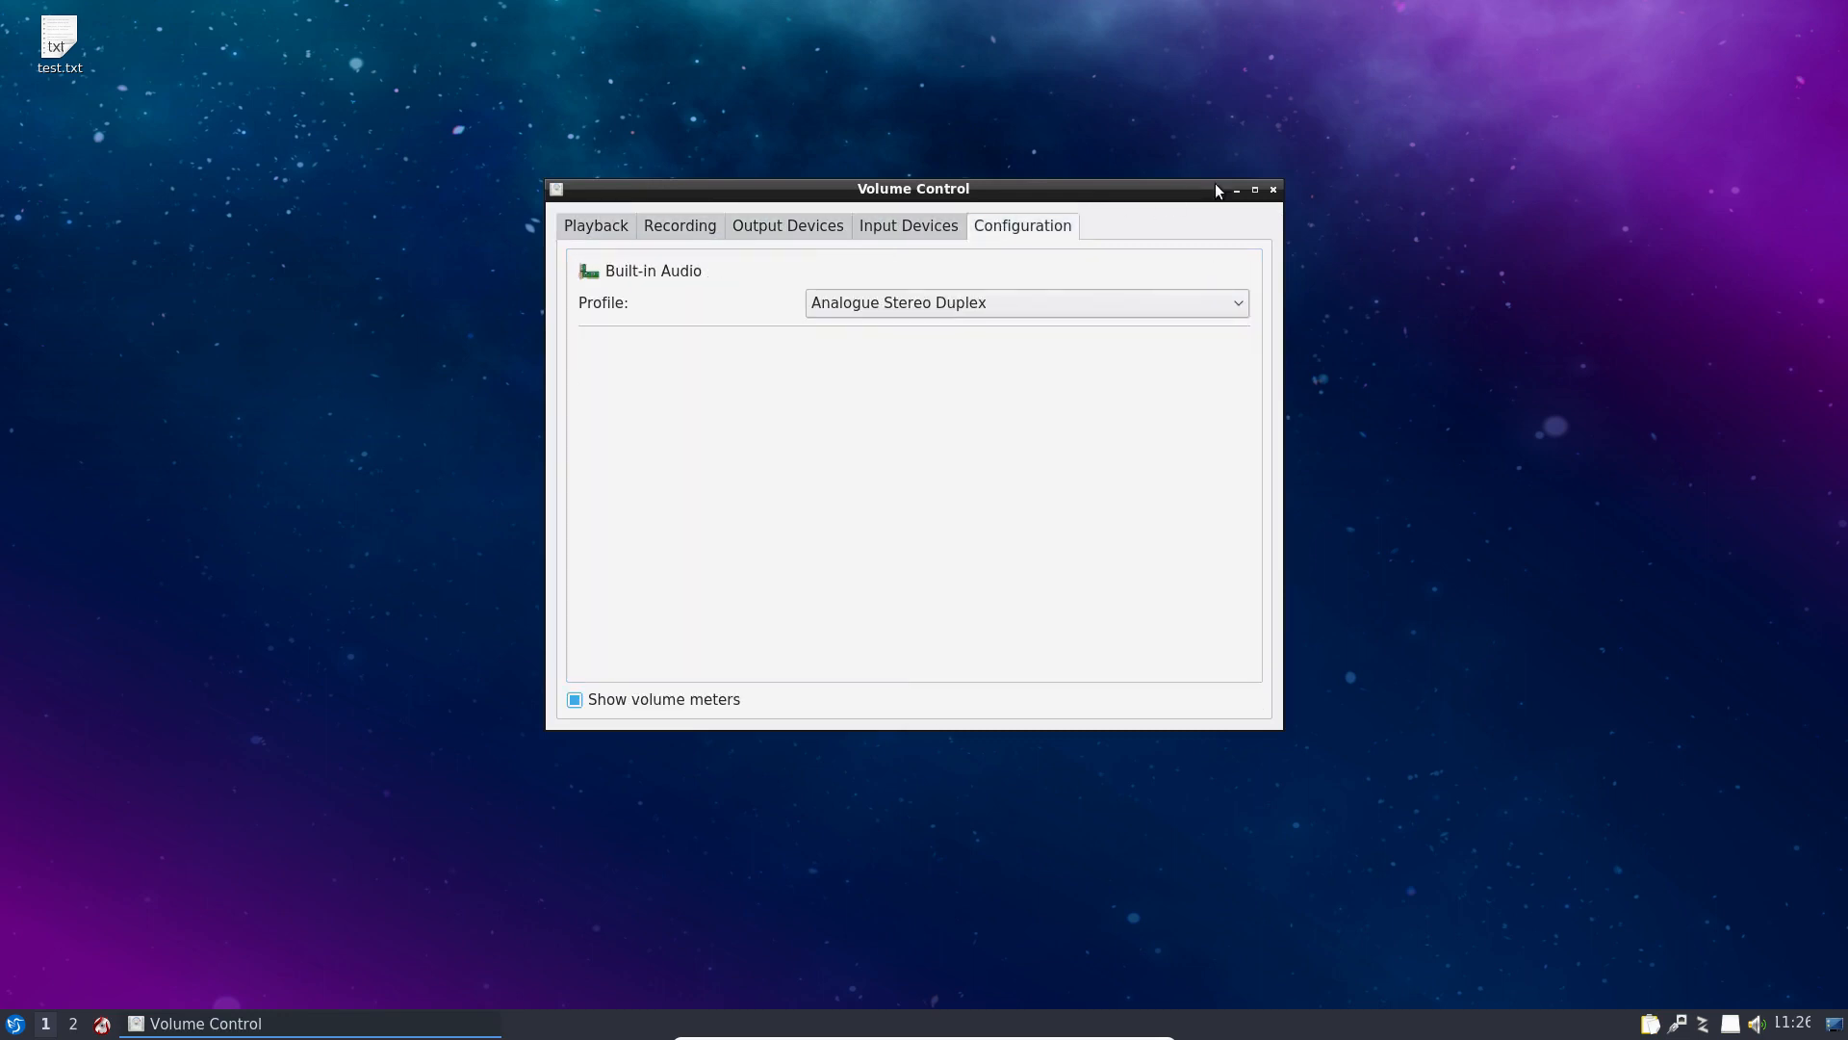
# Step: Close the volume control window, then open and dismiss the application menu
pyautogui.click(1273, 190)
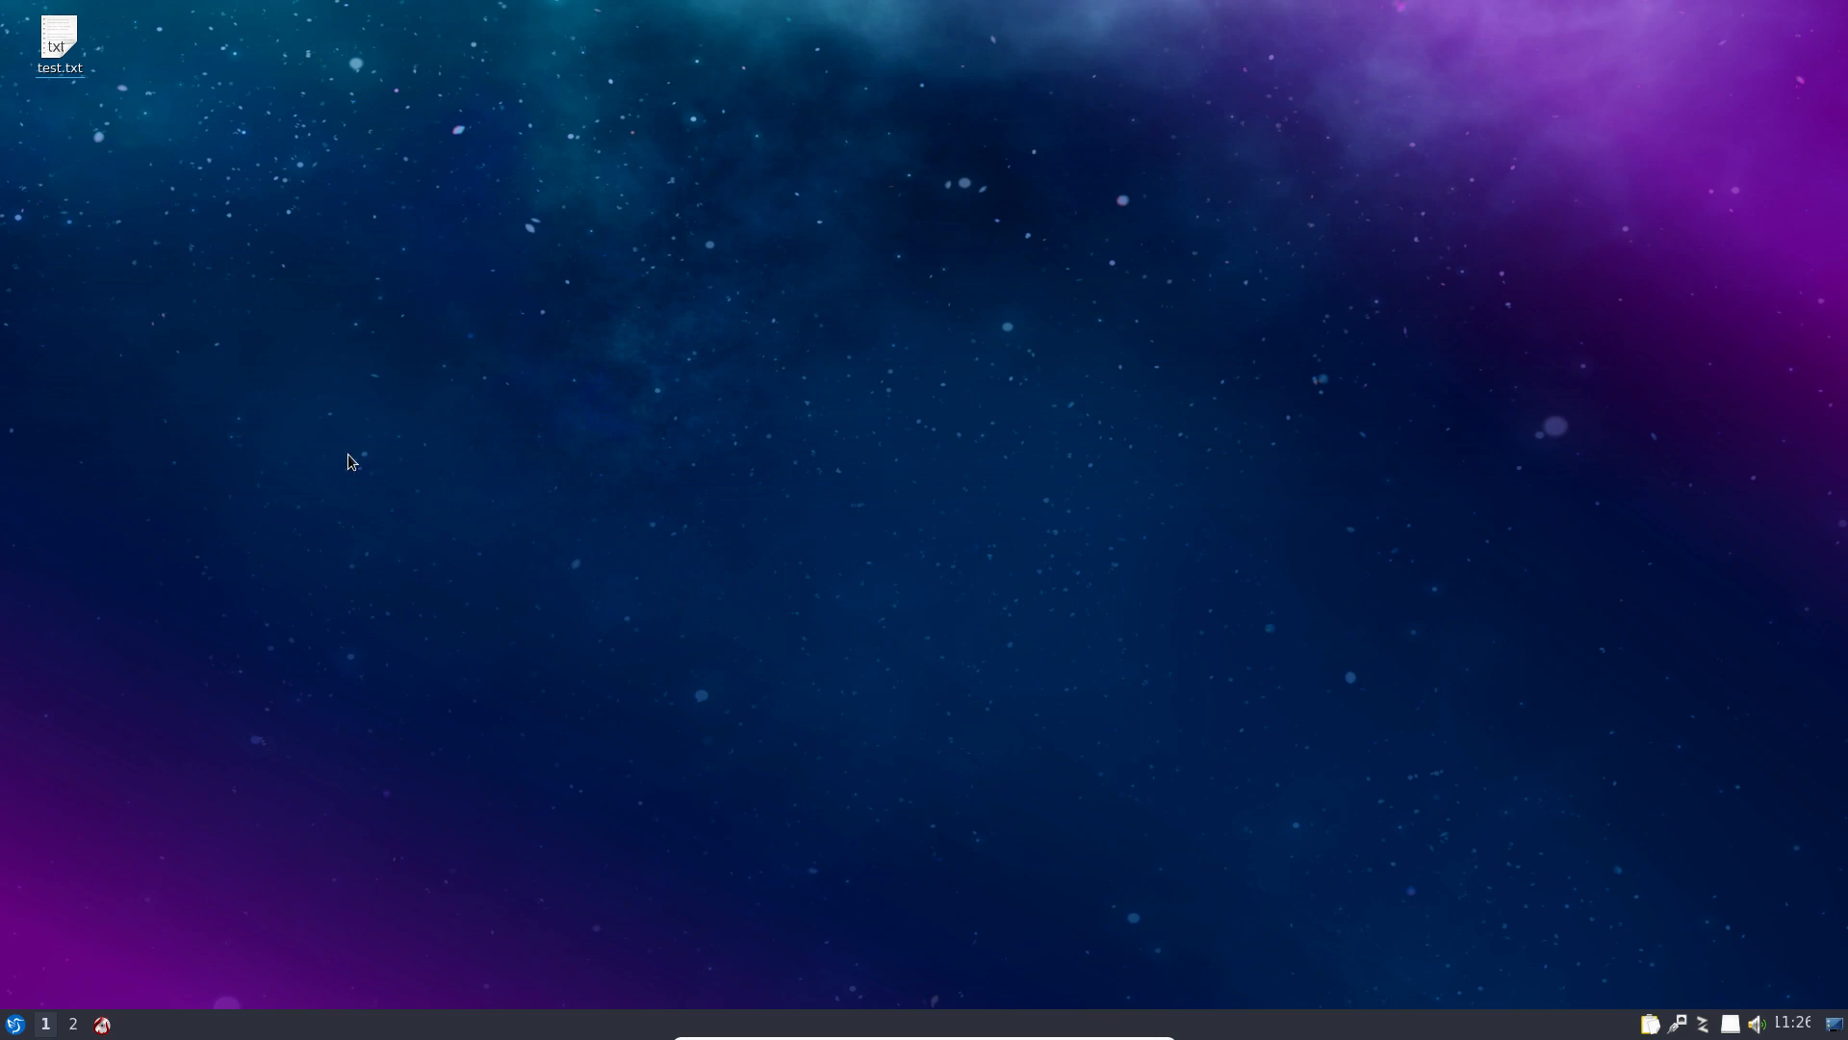
pyautogui.click(14, 1024)
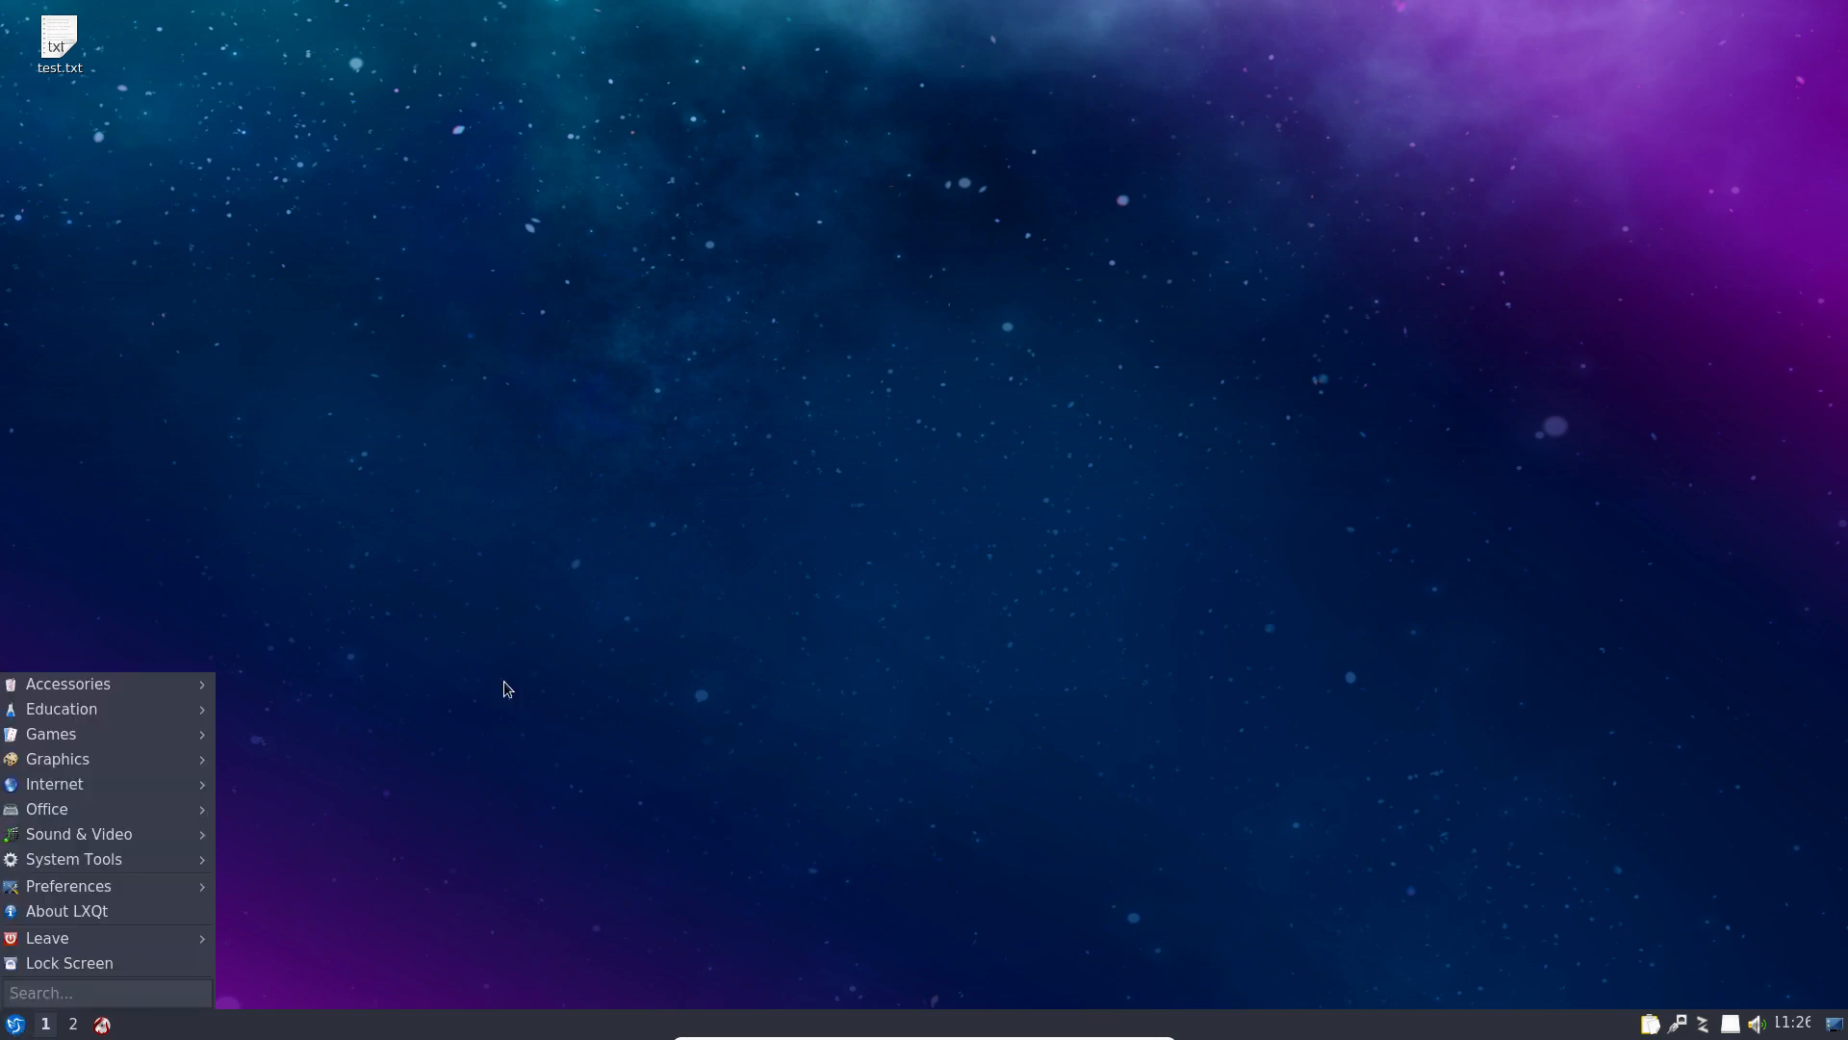
pyautogui.click(540, 650)
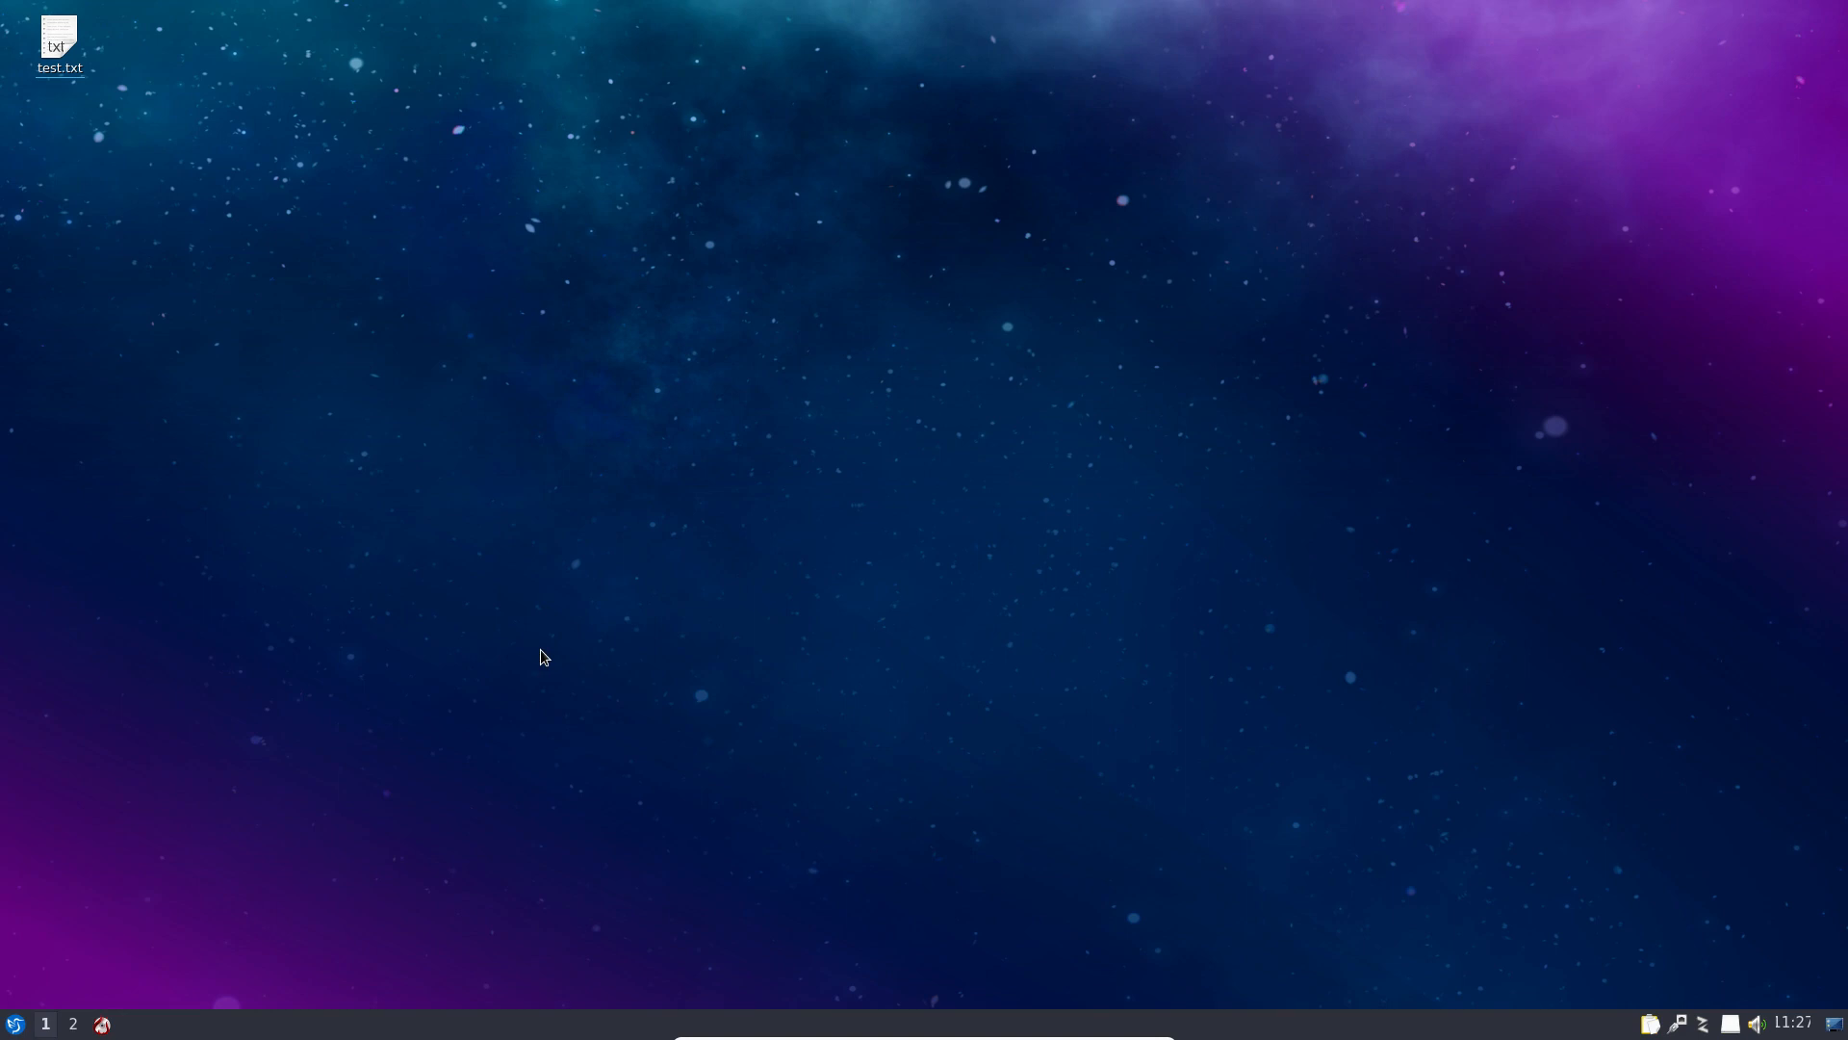